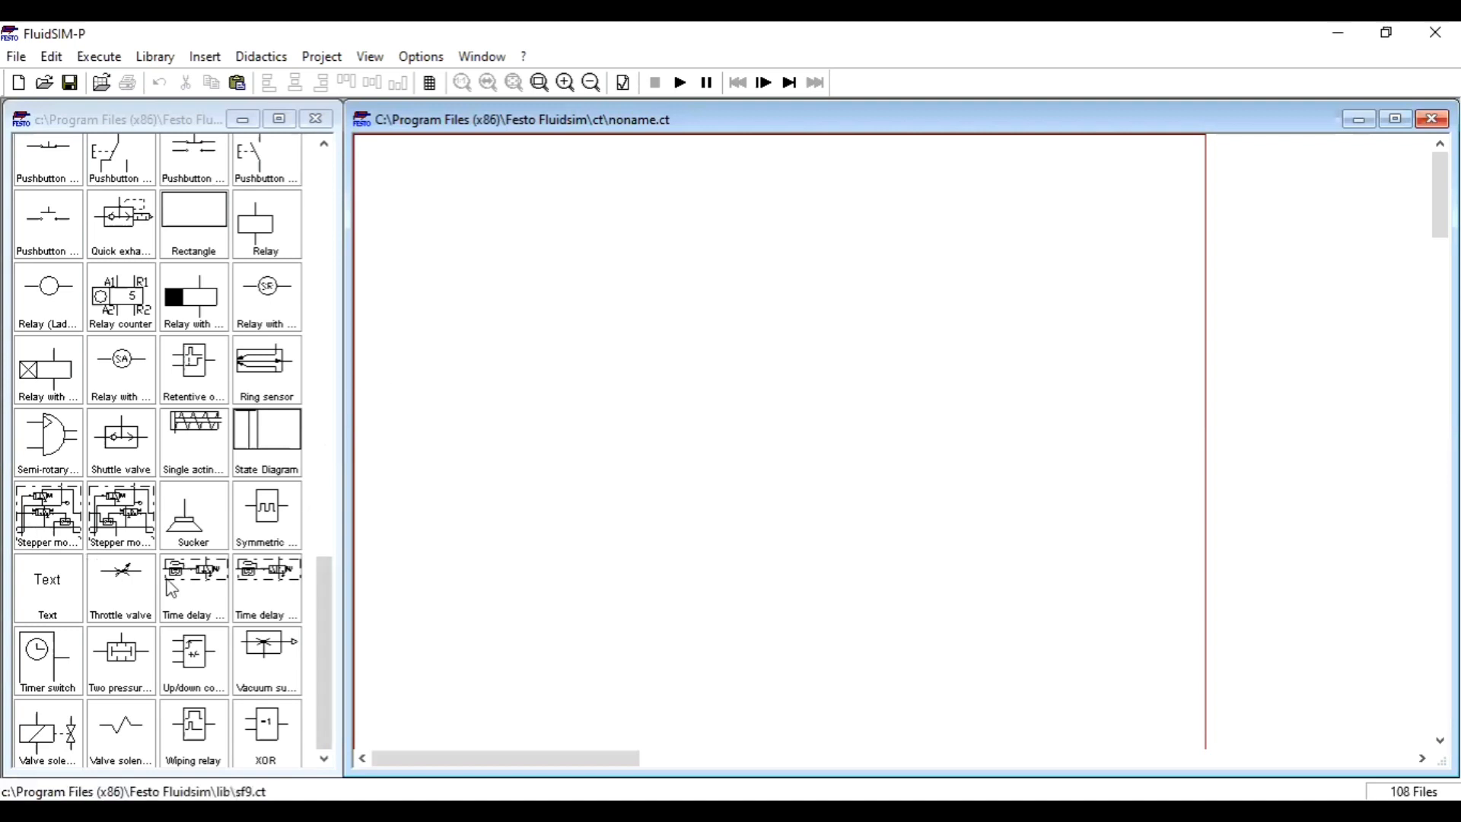
# Place a compressed air supply from the component library in the left part of the empty circuit.
pyautogui.scroll(9, 238, 392)
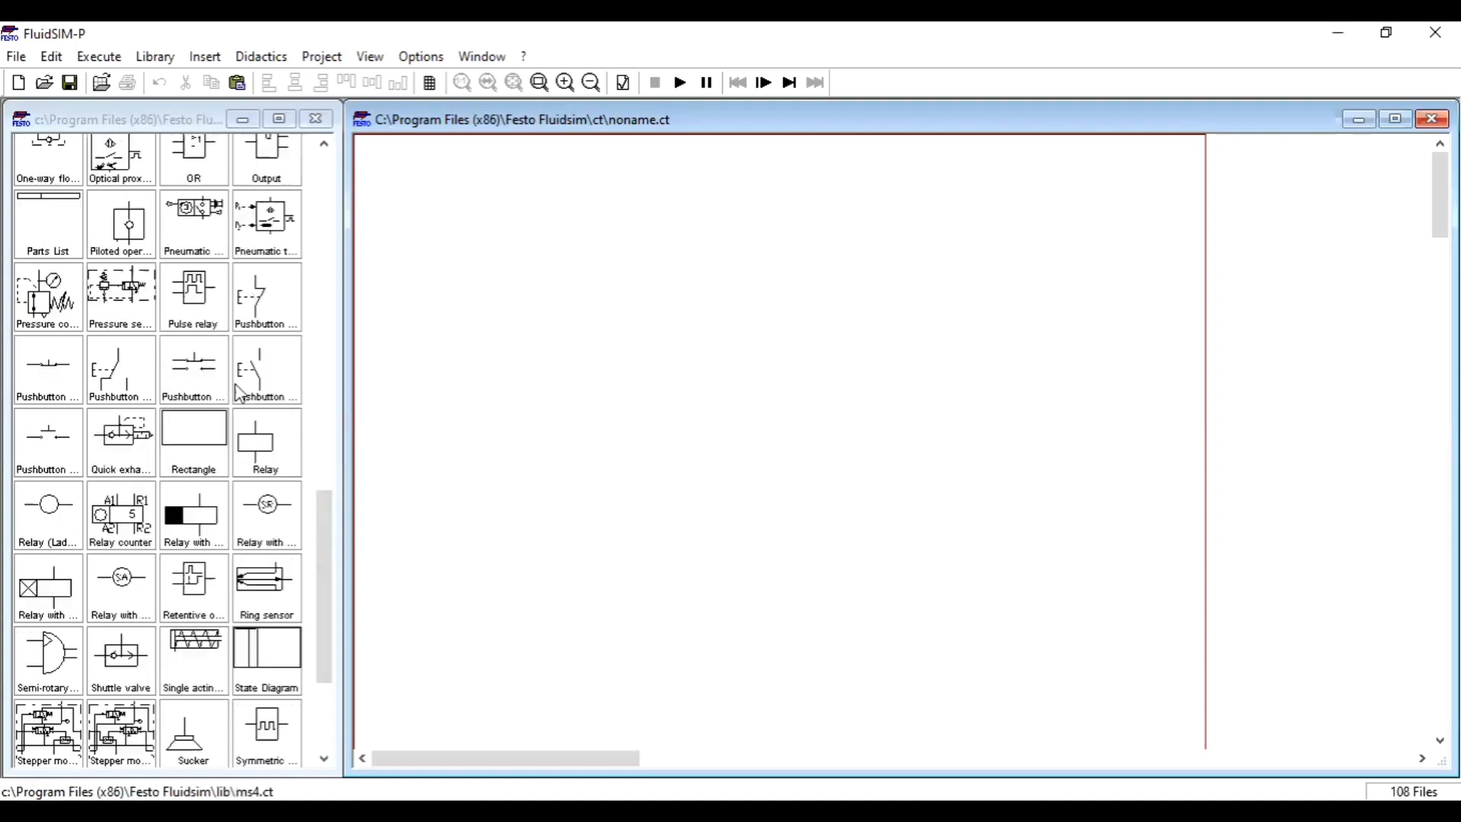
pyautogui.scroll(7, 229, 381)
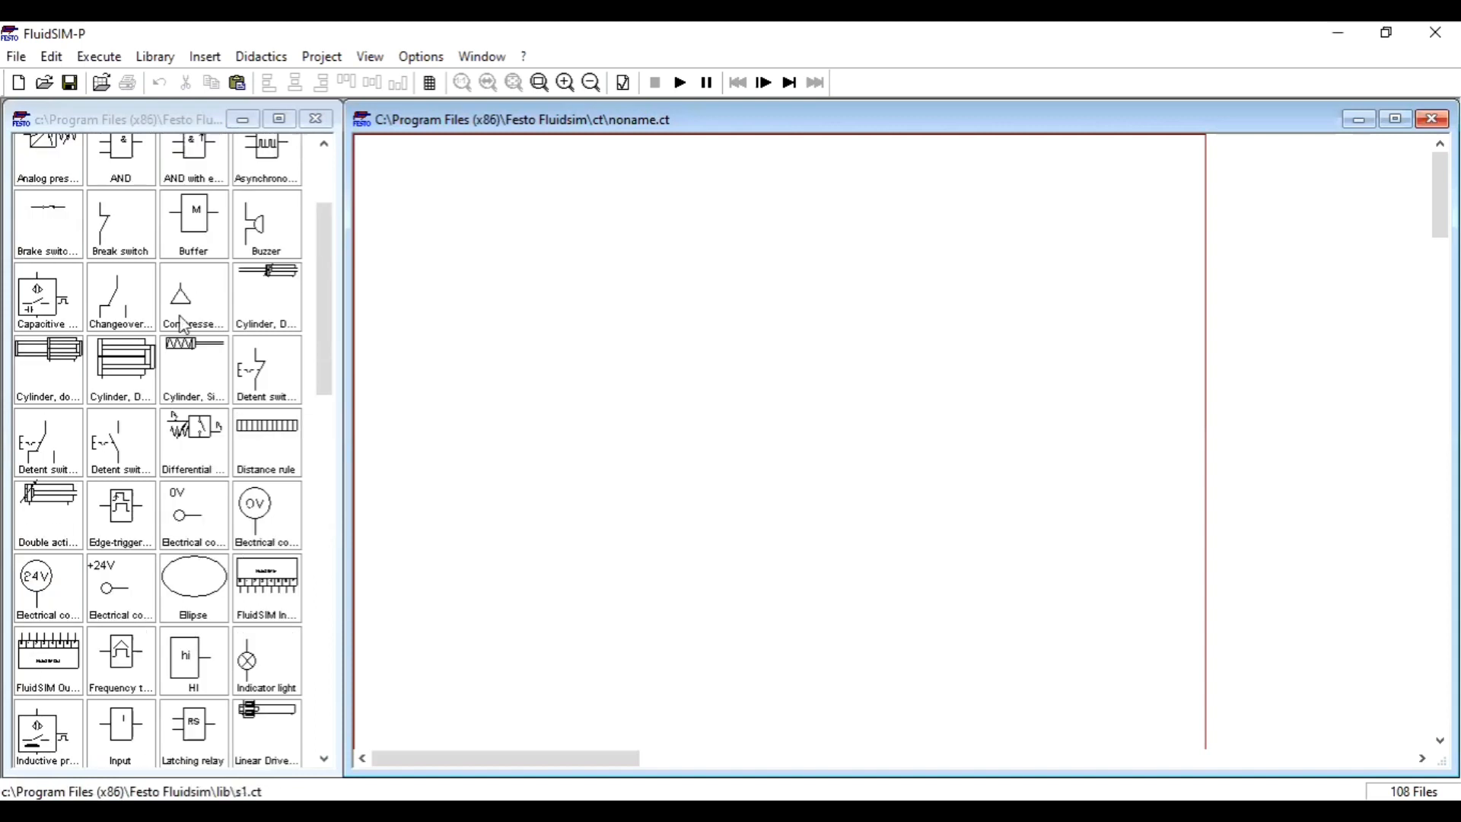
pyautogui.moveTo(191, 320); pyautogui.dragTo(477, 420)
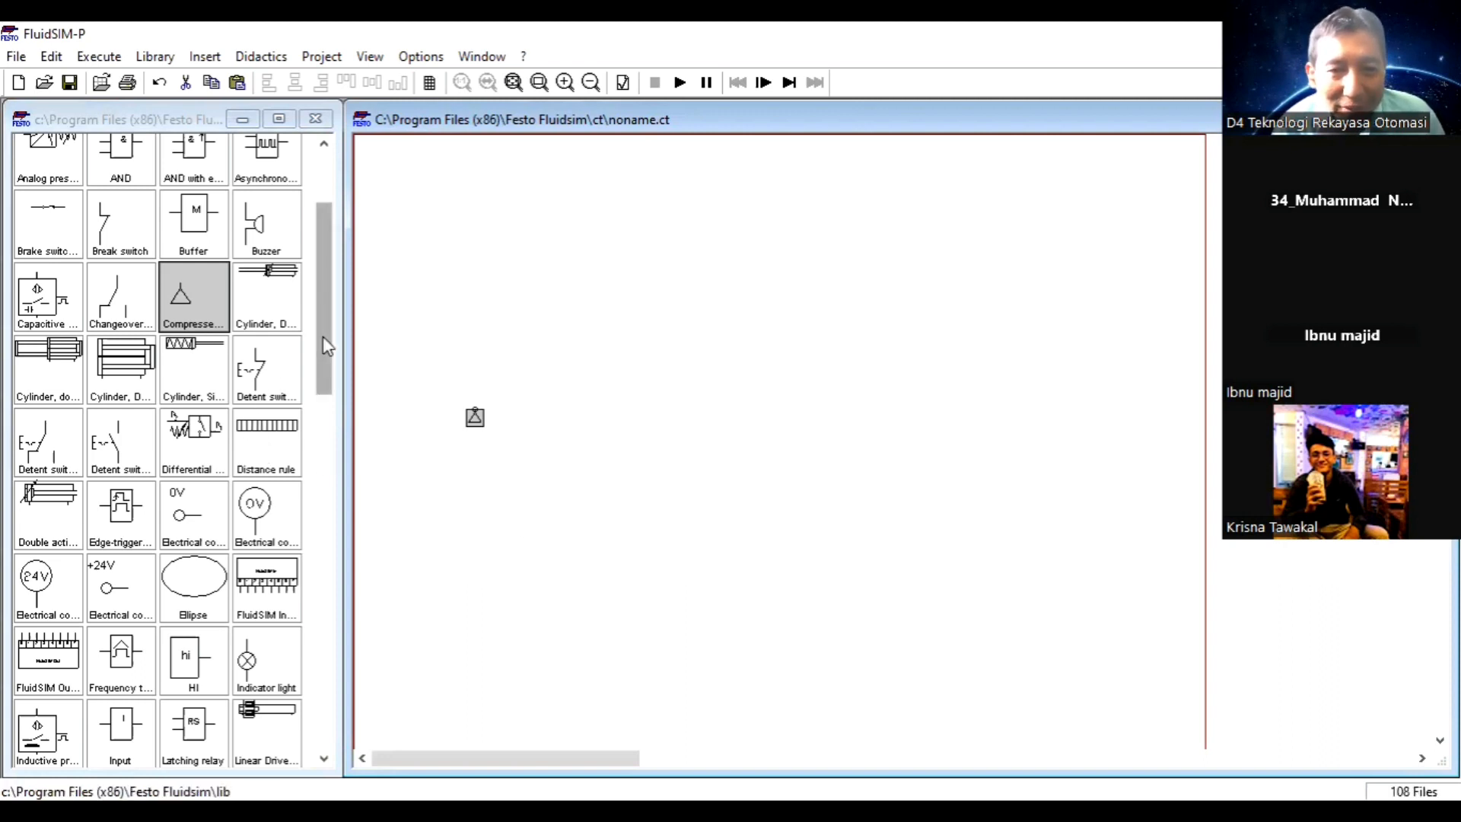
# Add the simplified air service unit above the compressed air supply and connect its inlet to the supply.
pyautogui.moveTo(327, 346); pyautogui.dragTo(355, 282)
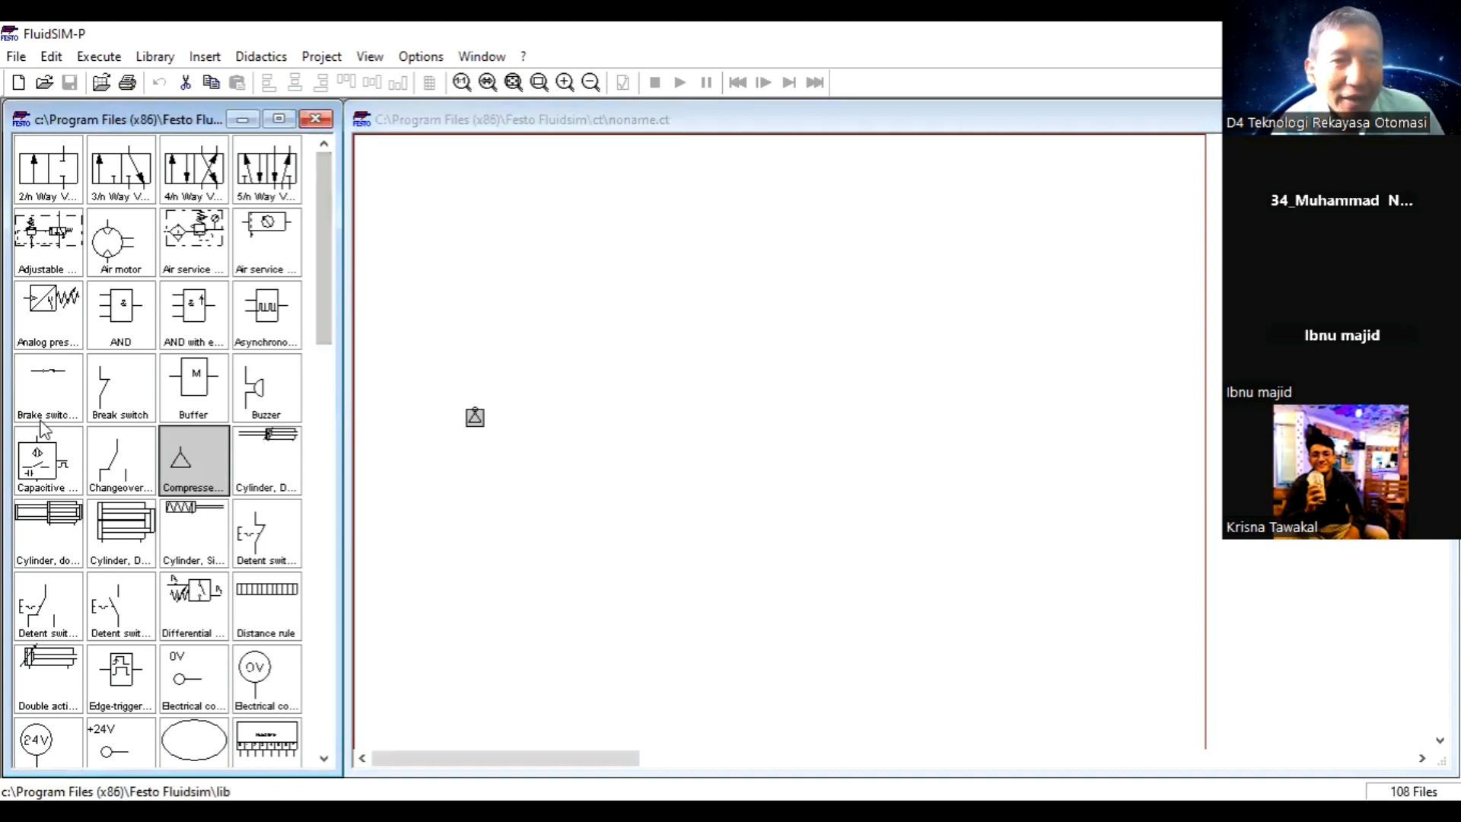
pyautogui.moveTo(270, 236); pyautogui.dragTo(537, 365)
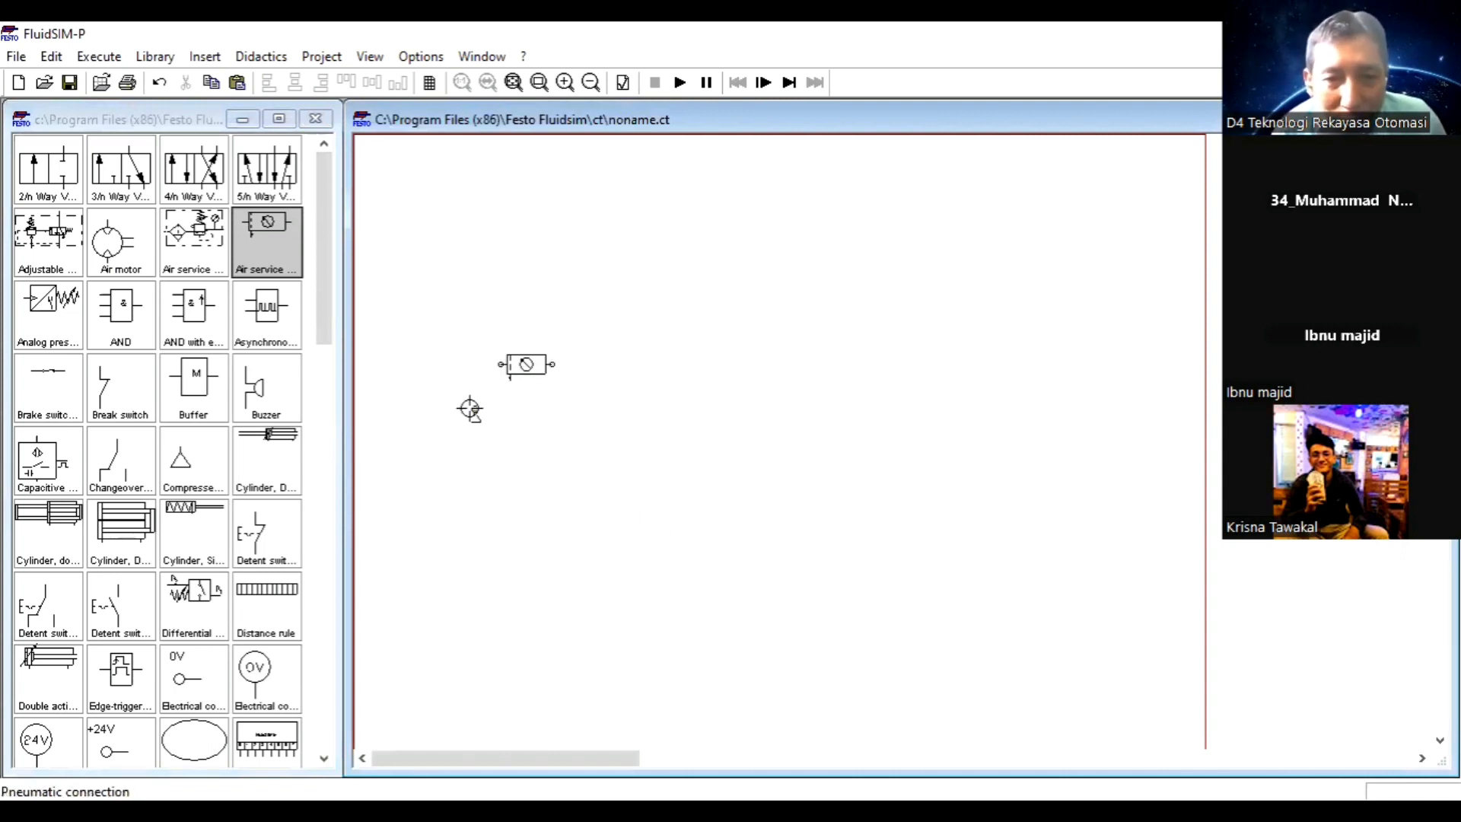
pyautogui.moveTo(473, 407)
pyautogui.mouseDown()
pyautogui.moveTo(479, 365)
pyautogui.moveTo(501, 364)
pyautogui.mouseUp()
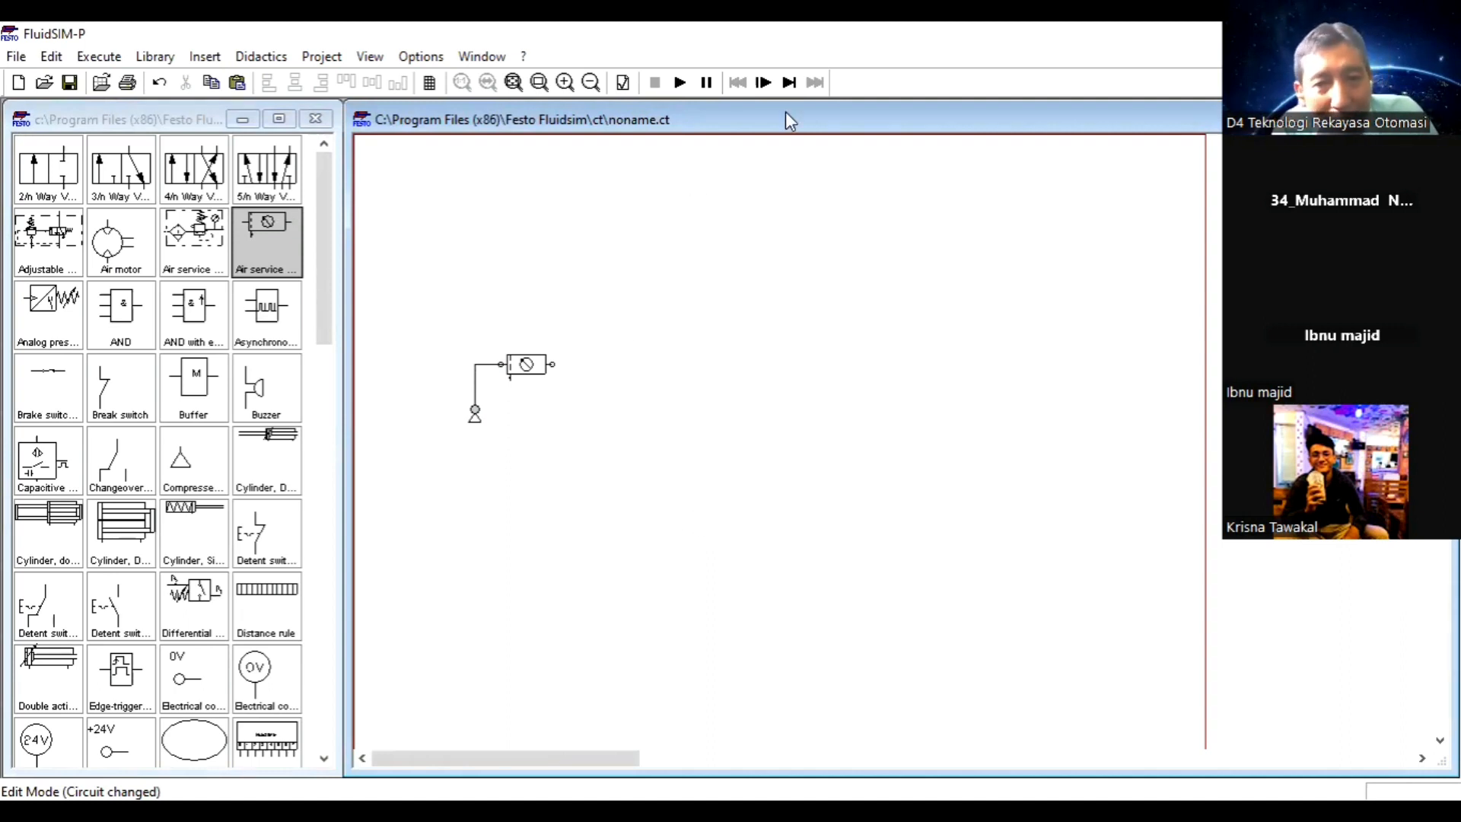
# Move the connected air supply and air service unit together lower on the drawing sheet.
pyautogui.moveTo(424, 323); pyautogui.dragTo(601, 475)
pyautogui.moveTo(541, 374); pyautogui.dragTo(531, 474)
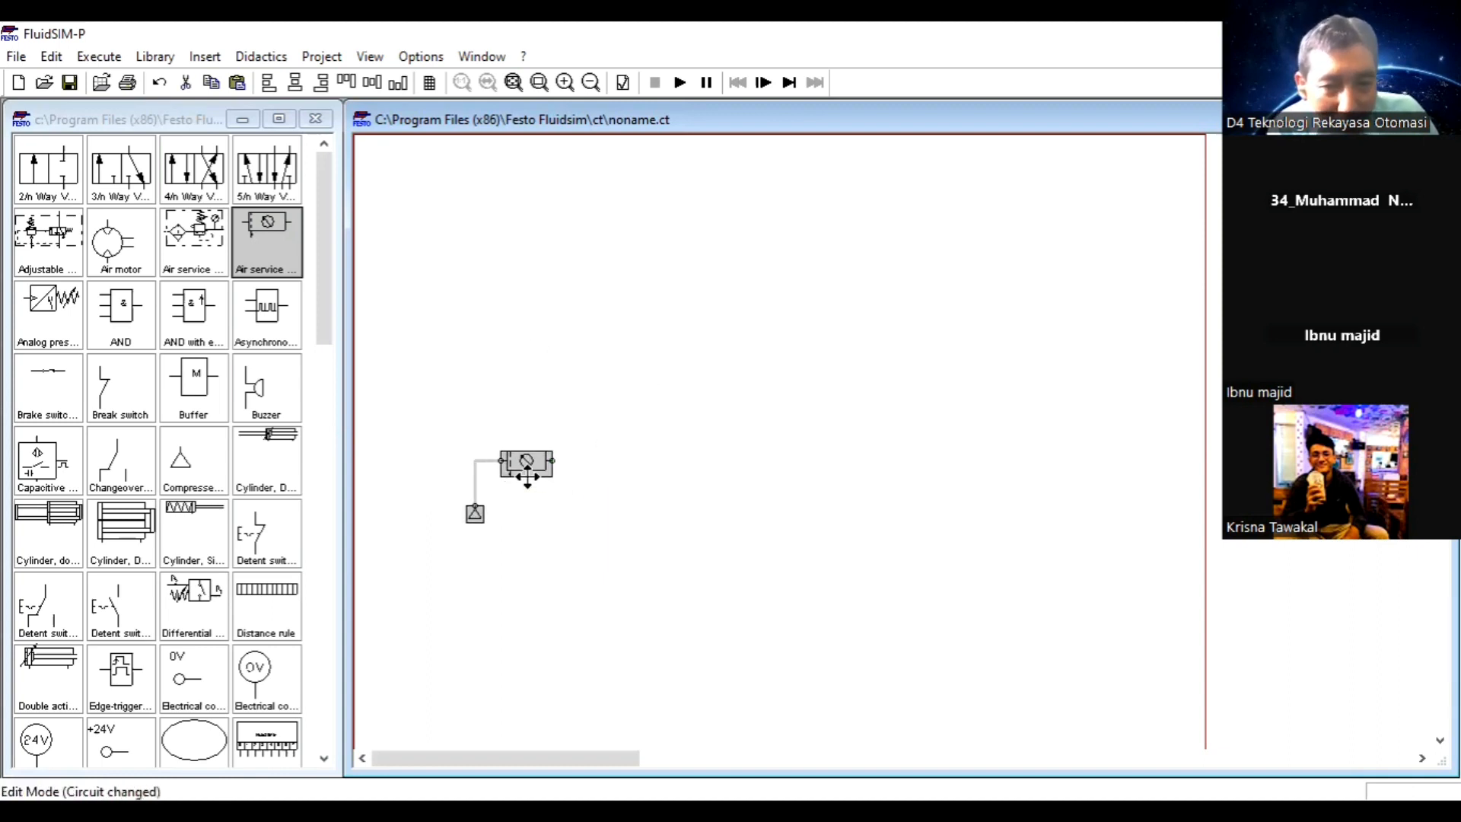
pyautogui.click(648, 396)
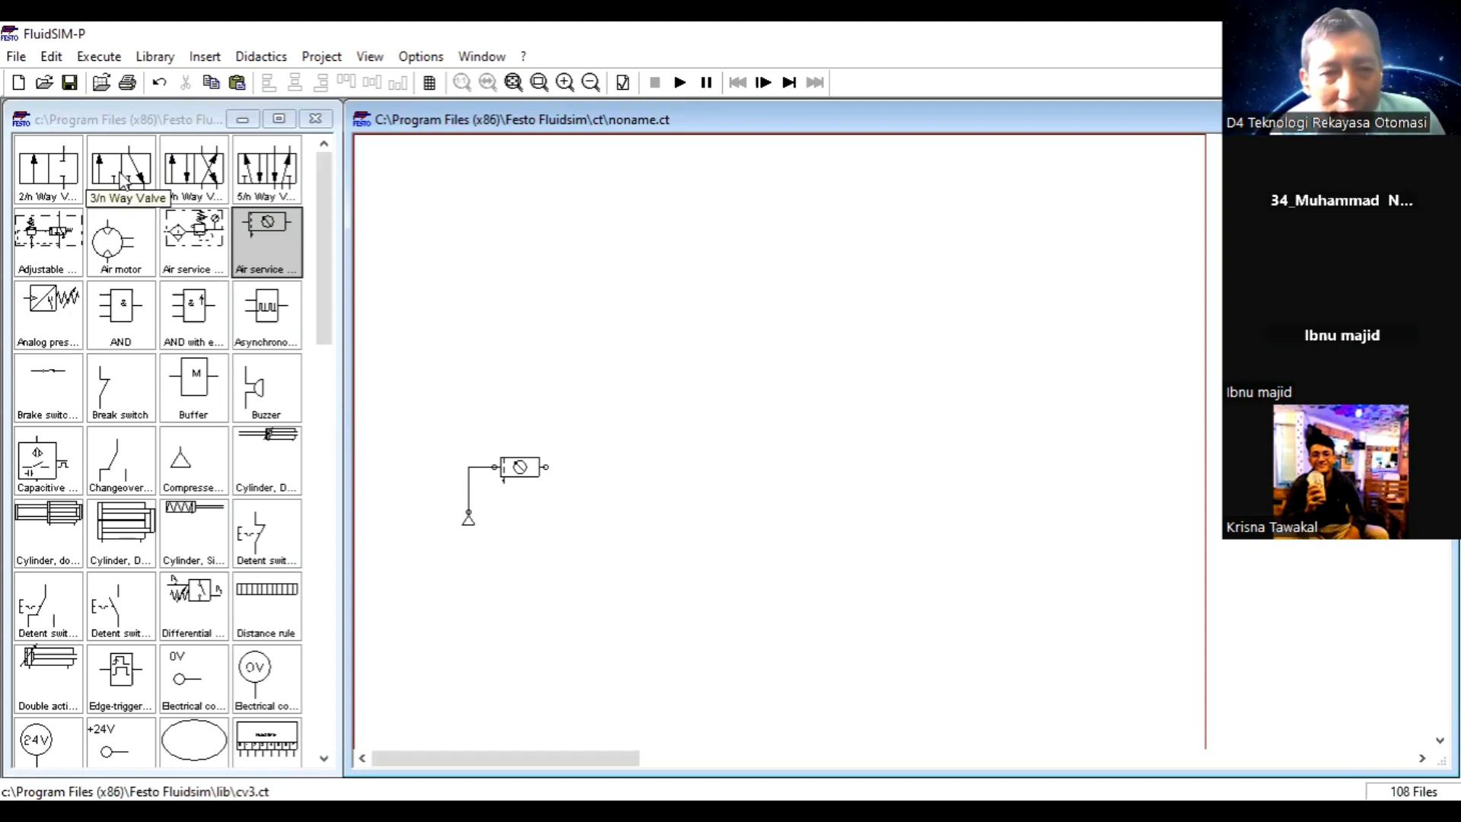
# Place a 3/n Way Valve above and to the right of the air service unit.
pyautogui.moveTo(114, 180); pyautogui.dragTo(629, 358)
pyautogui.click(702, 466)
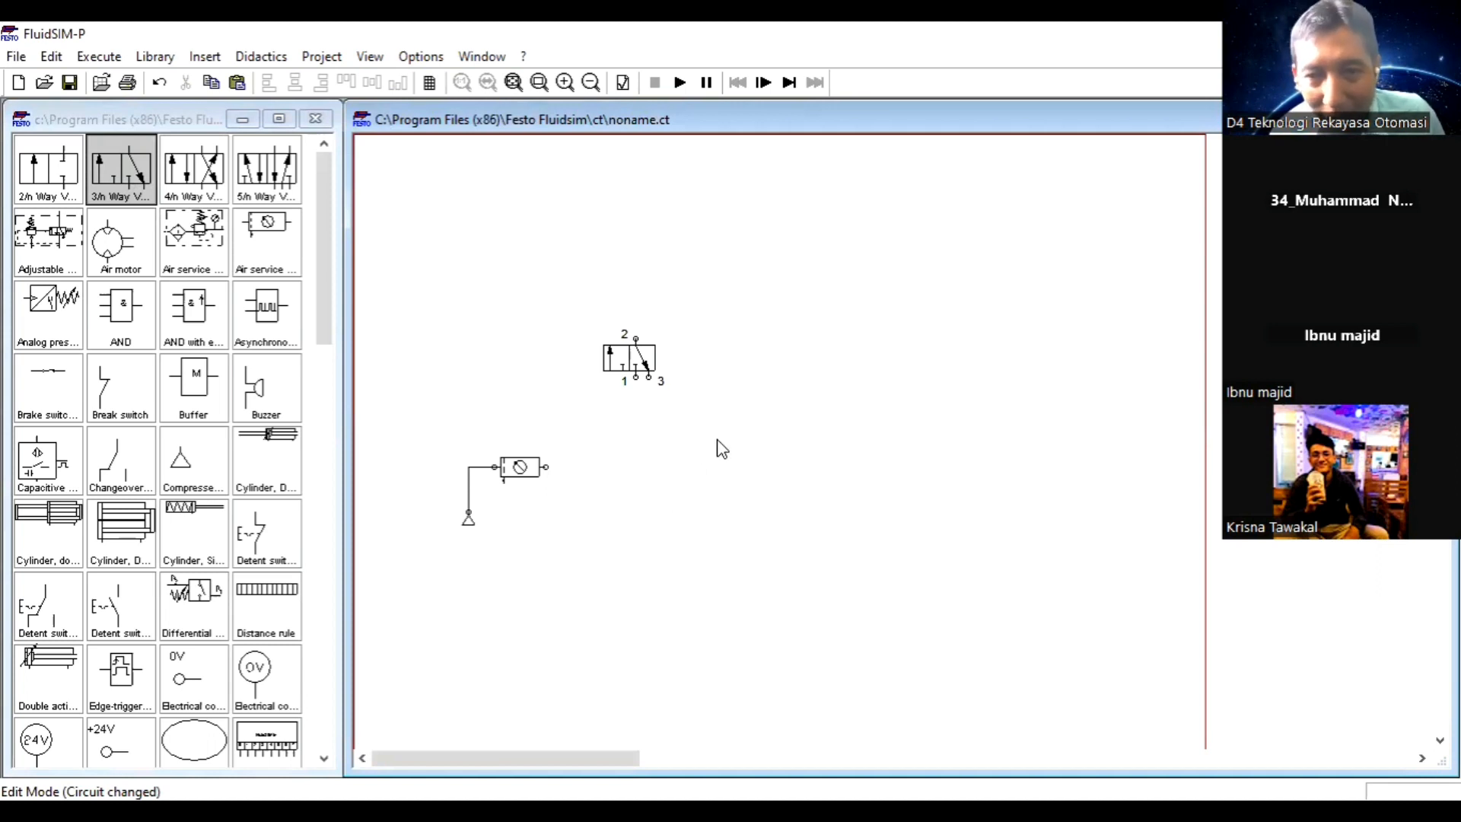
pyautogui.moveTo(639, 352); pyautogui.dragTo(609, 376)
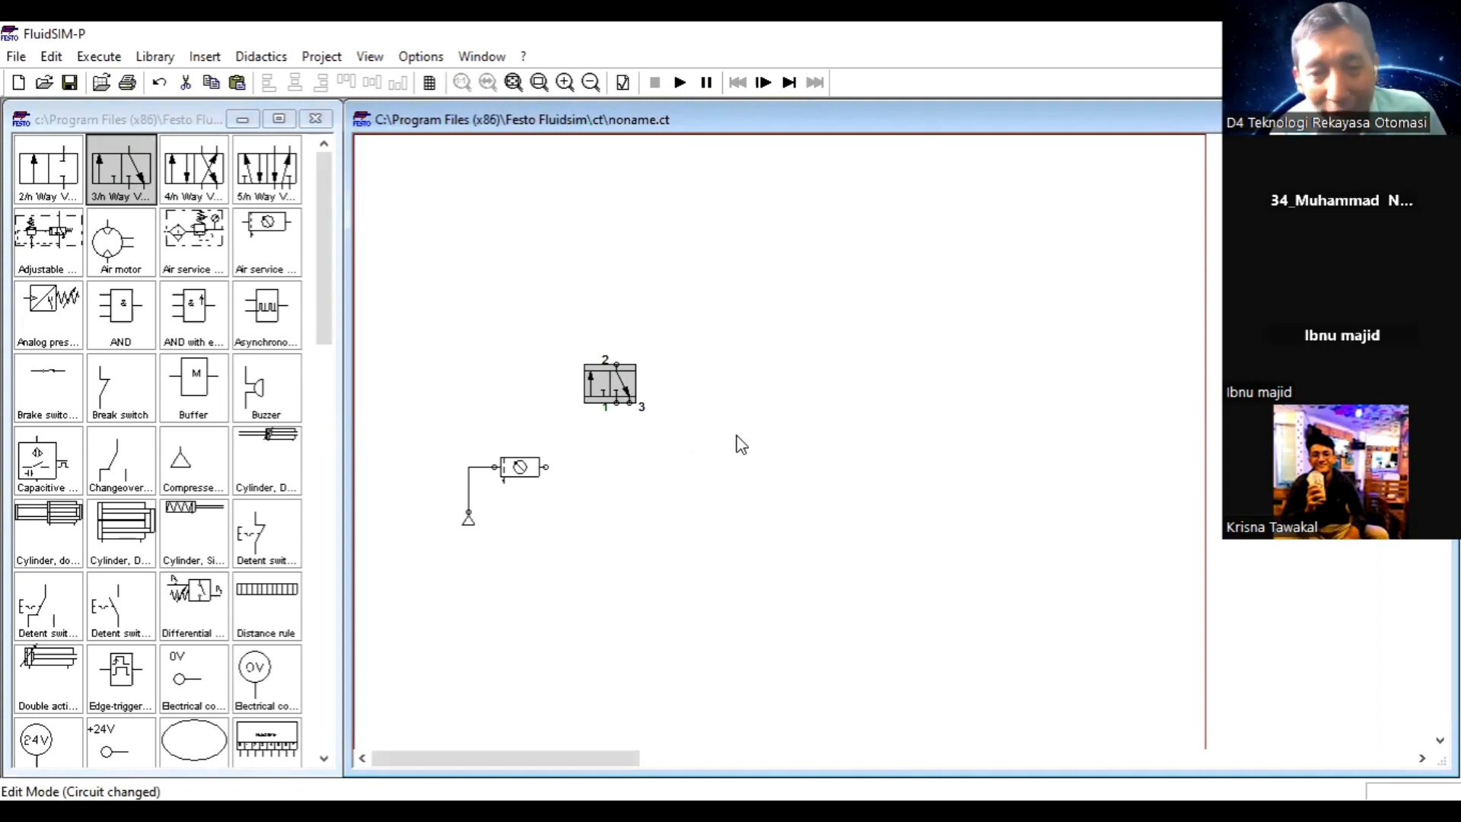
# Configure the 3/n Way Valve with manual pushbutton actuation on the left and spring return on the right.
pyautogui.doubleClick(616, 392)
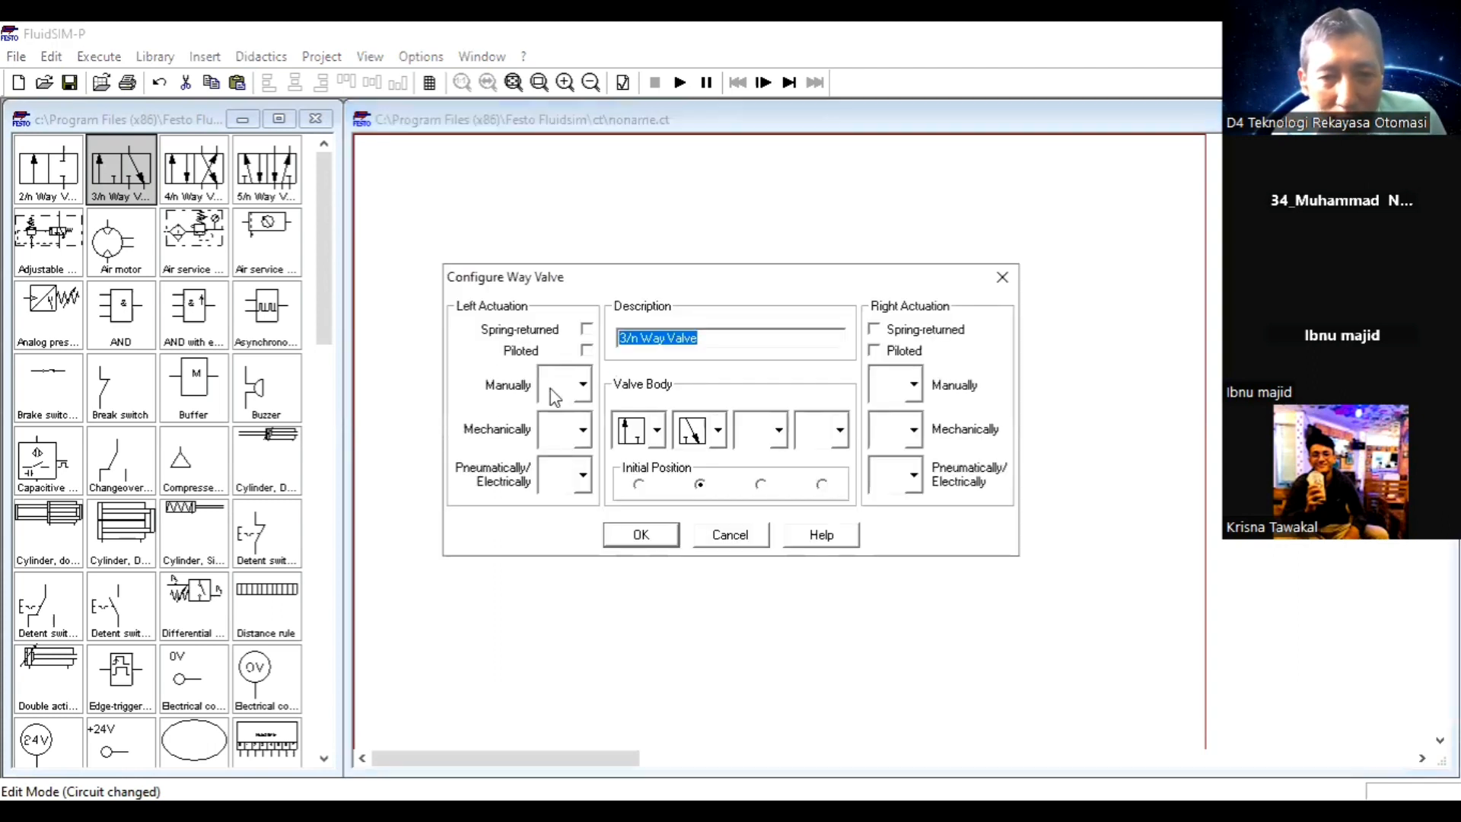
pyautogui.click(585, 391)
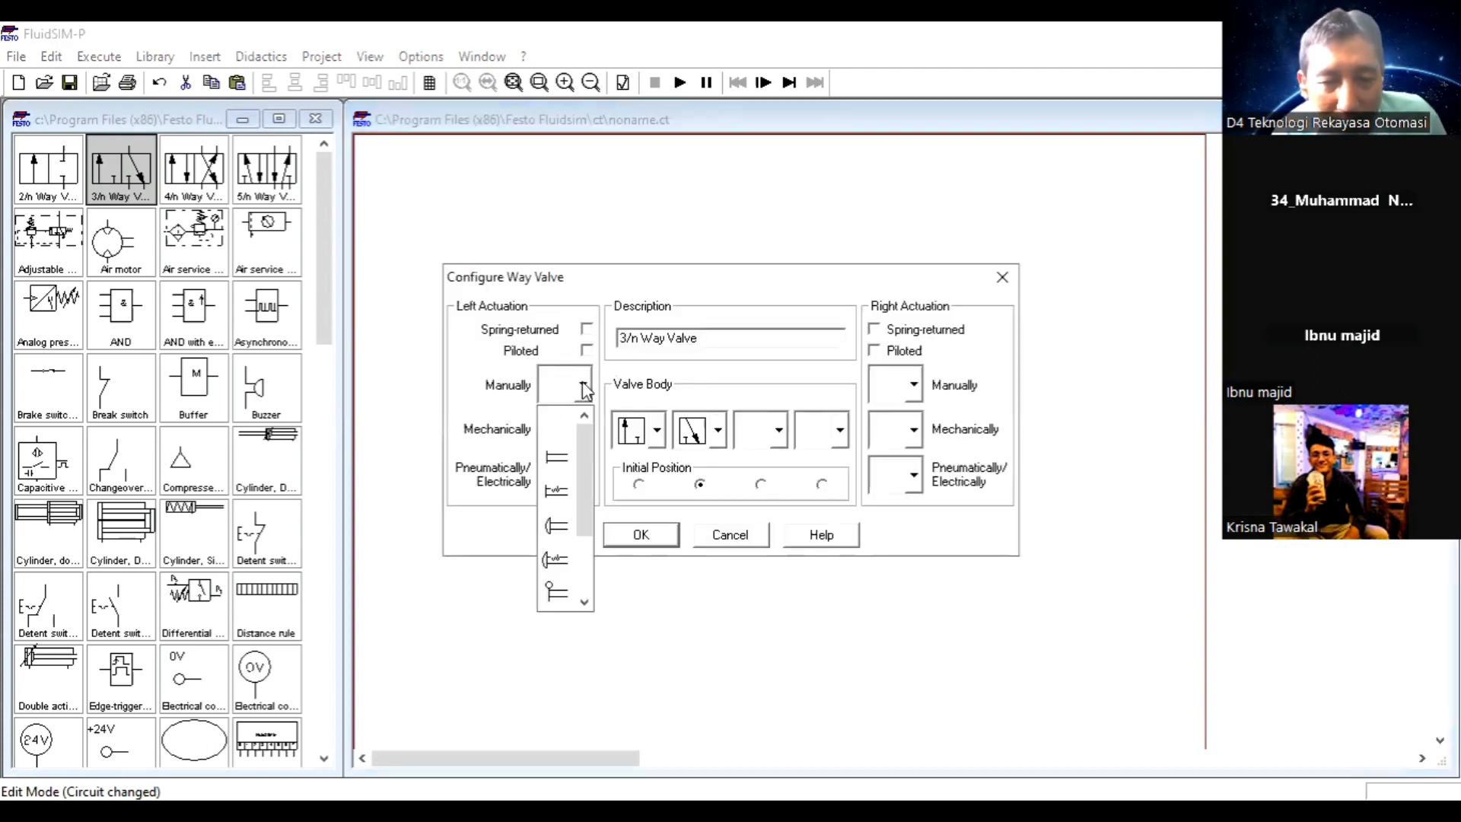
pyautogui.click(564, 531)
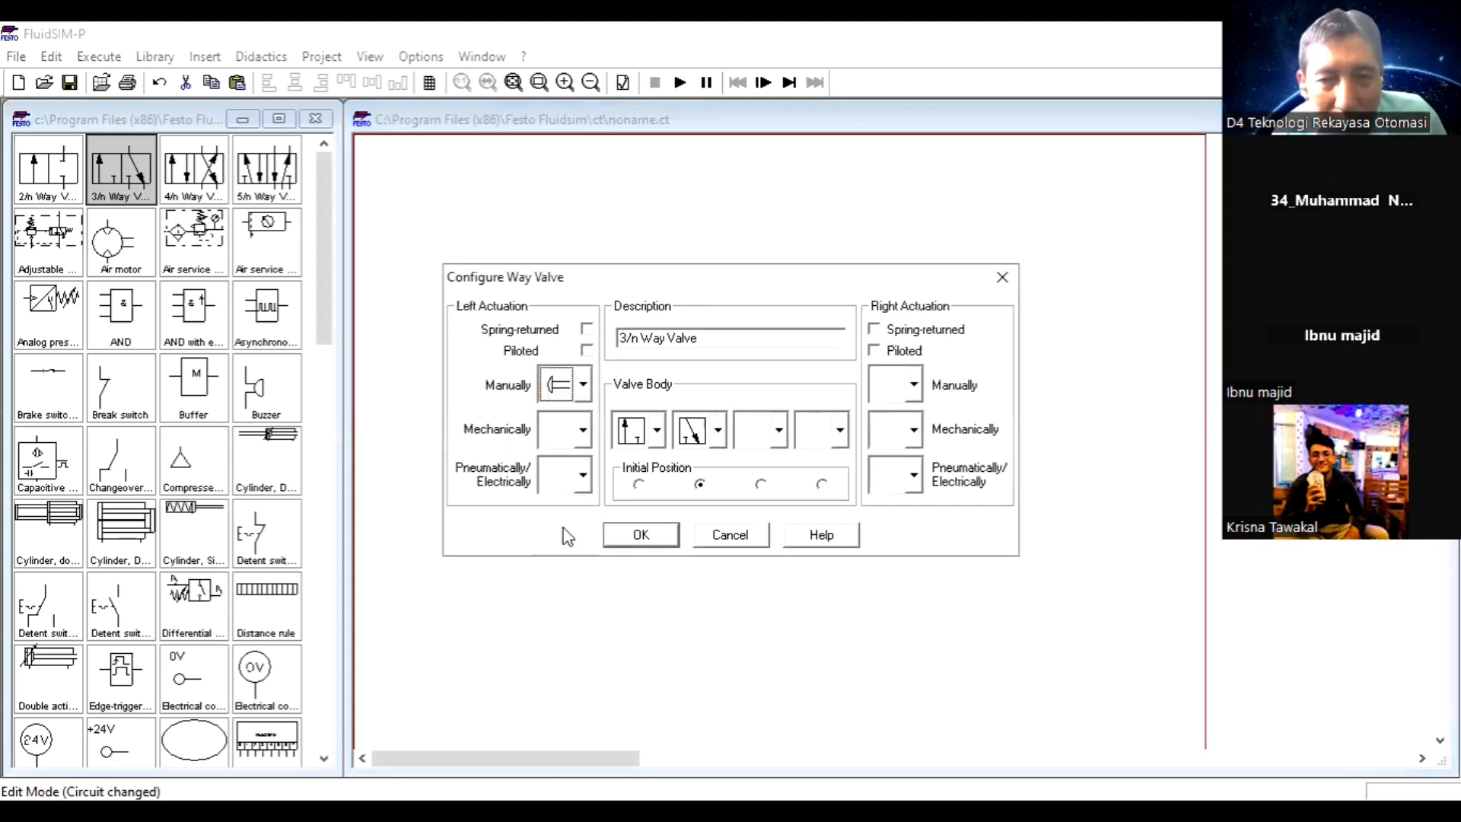
pyautogui.click(887, 334)
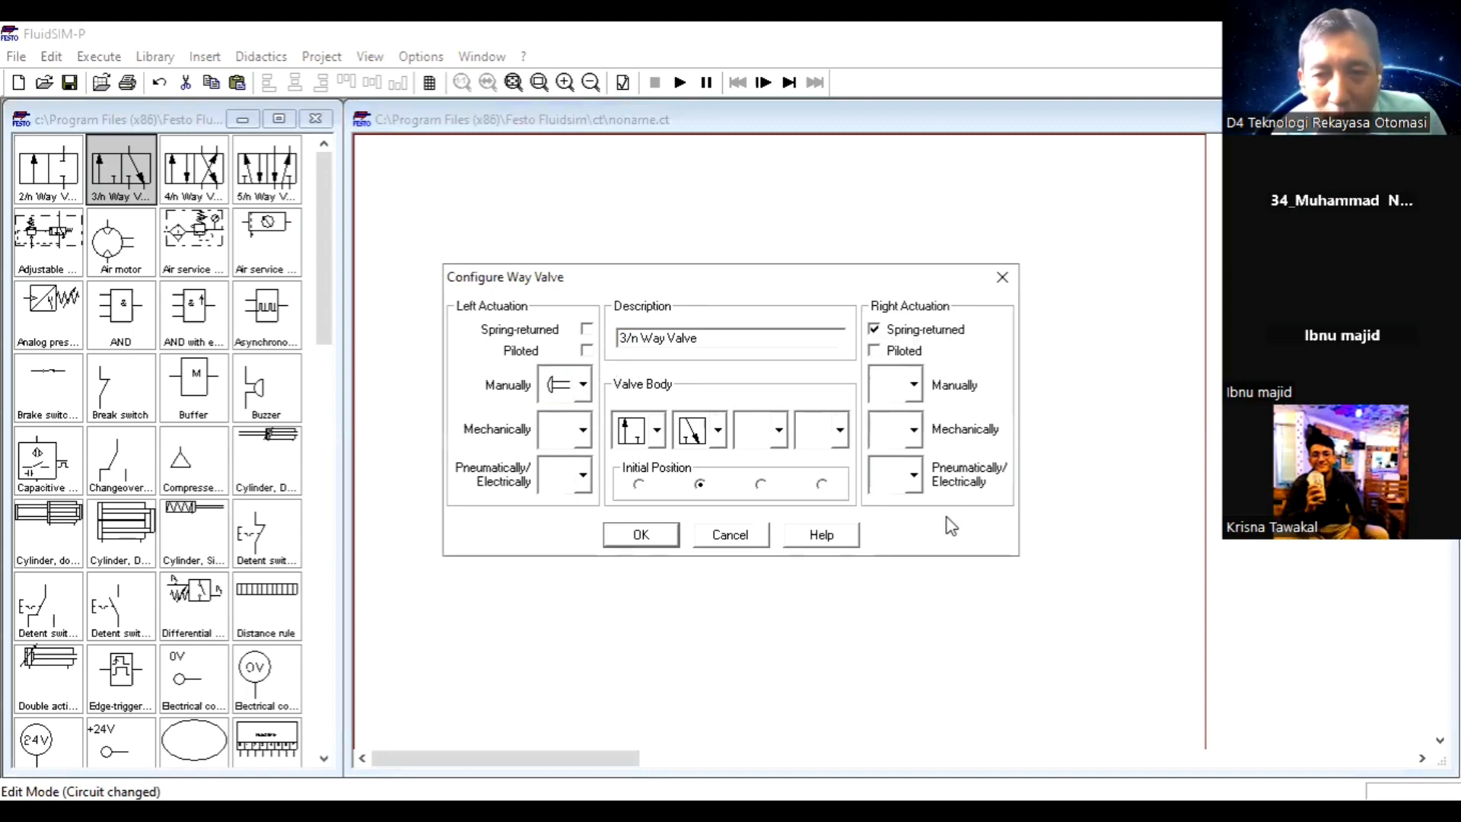
pyautogui.click(646, 542)
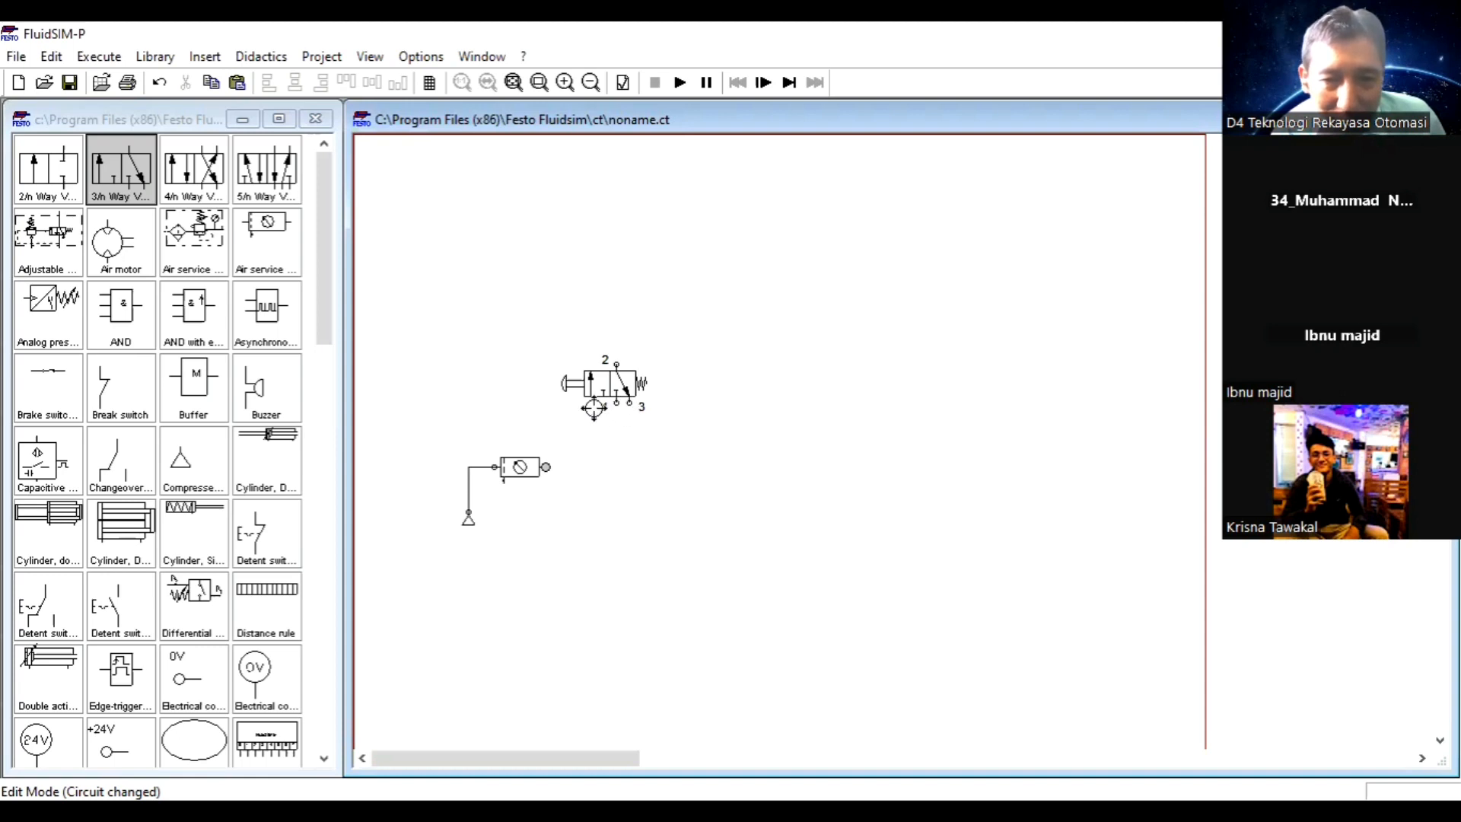
# Connect valve port 1 to the air service unit's outlet and move the whole assembly lower on the sheet.
pyautogui.moveTo(616, 404); pyautogui.dragTo(546, 467)
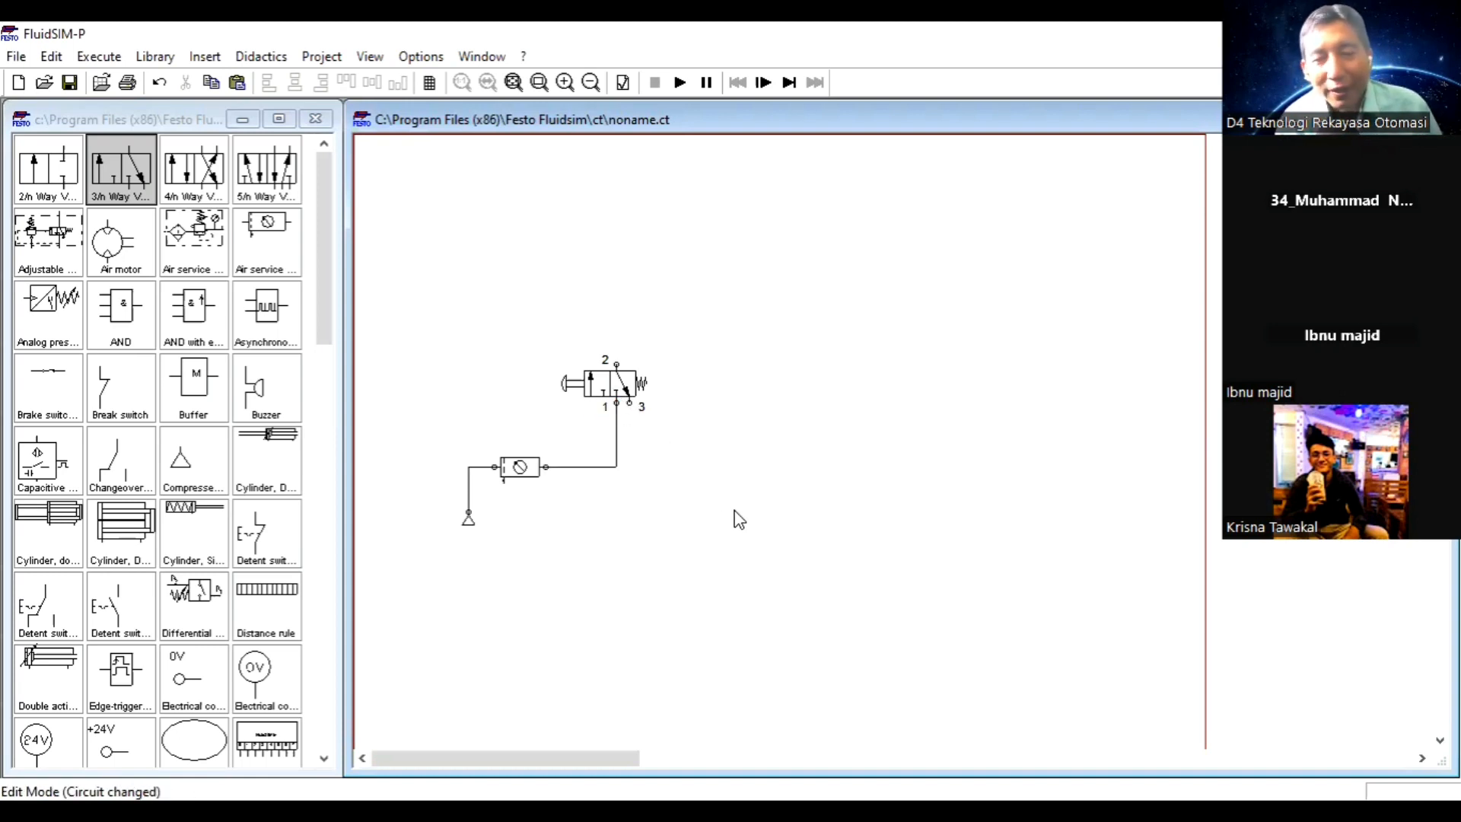
pyautogui.moveTo(412, 285); pyautogui.dragTo(730, 602)
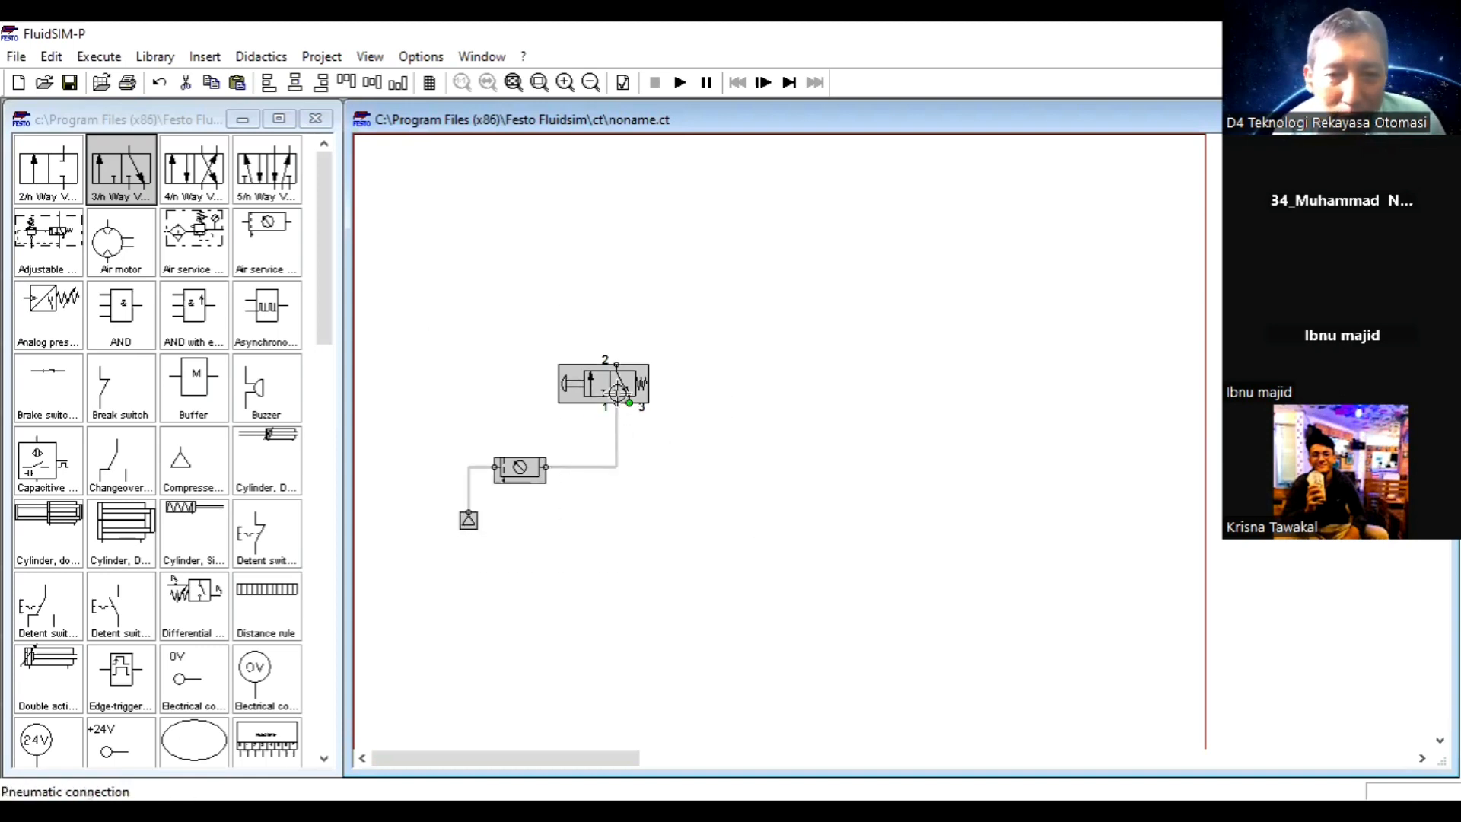
pyautogui.moveTo(613, 383); pyautogui.dragTo(613, 485)
pyautogui.click(785, 464)
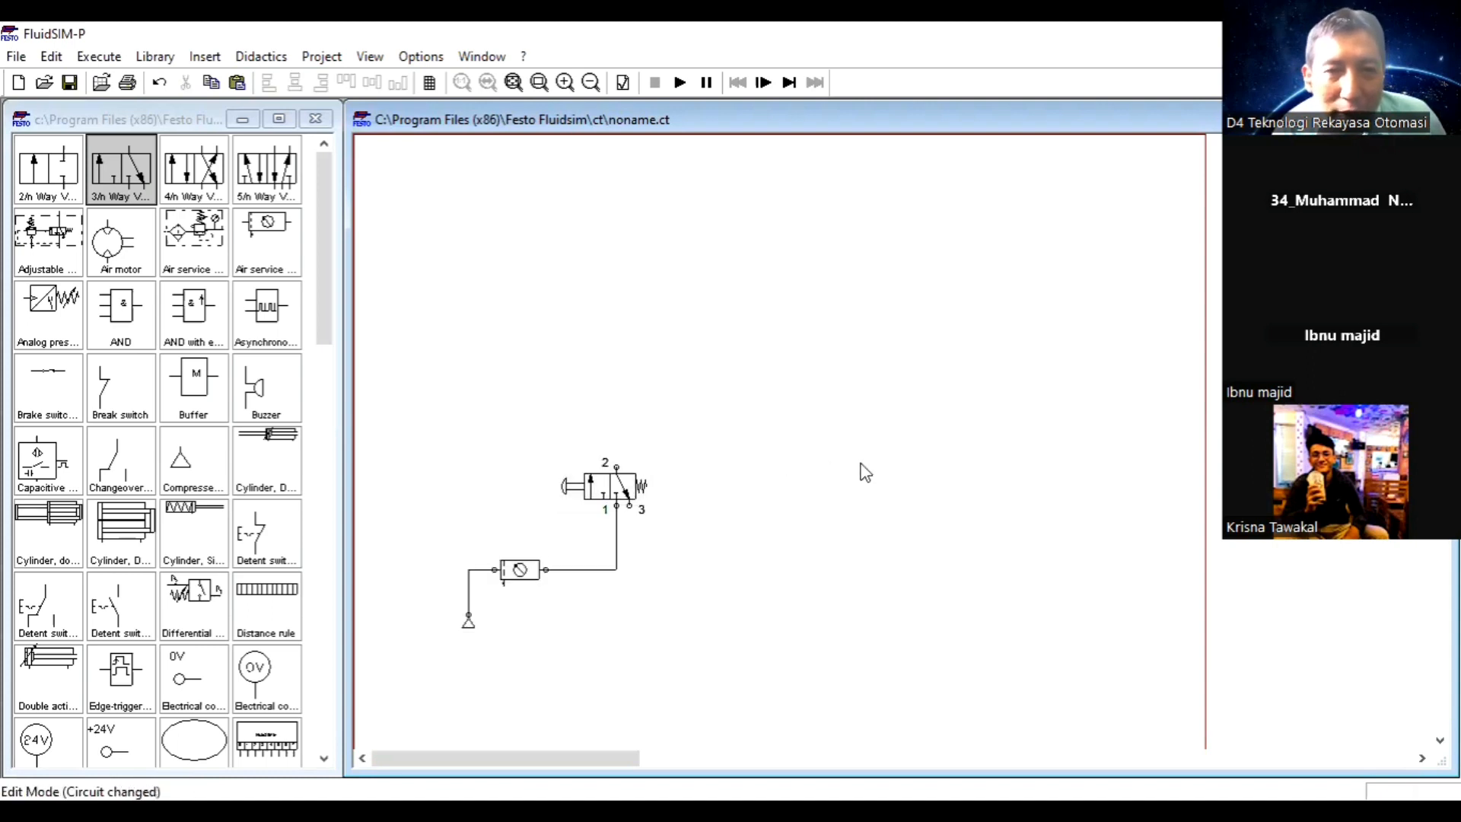
# Add a text label reading "KENDALI LANGSUNG" at the top of the circuit sheet.
pyautogui.scroll(-3, 201, 439)
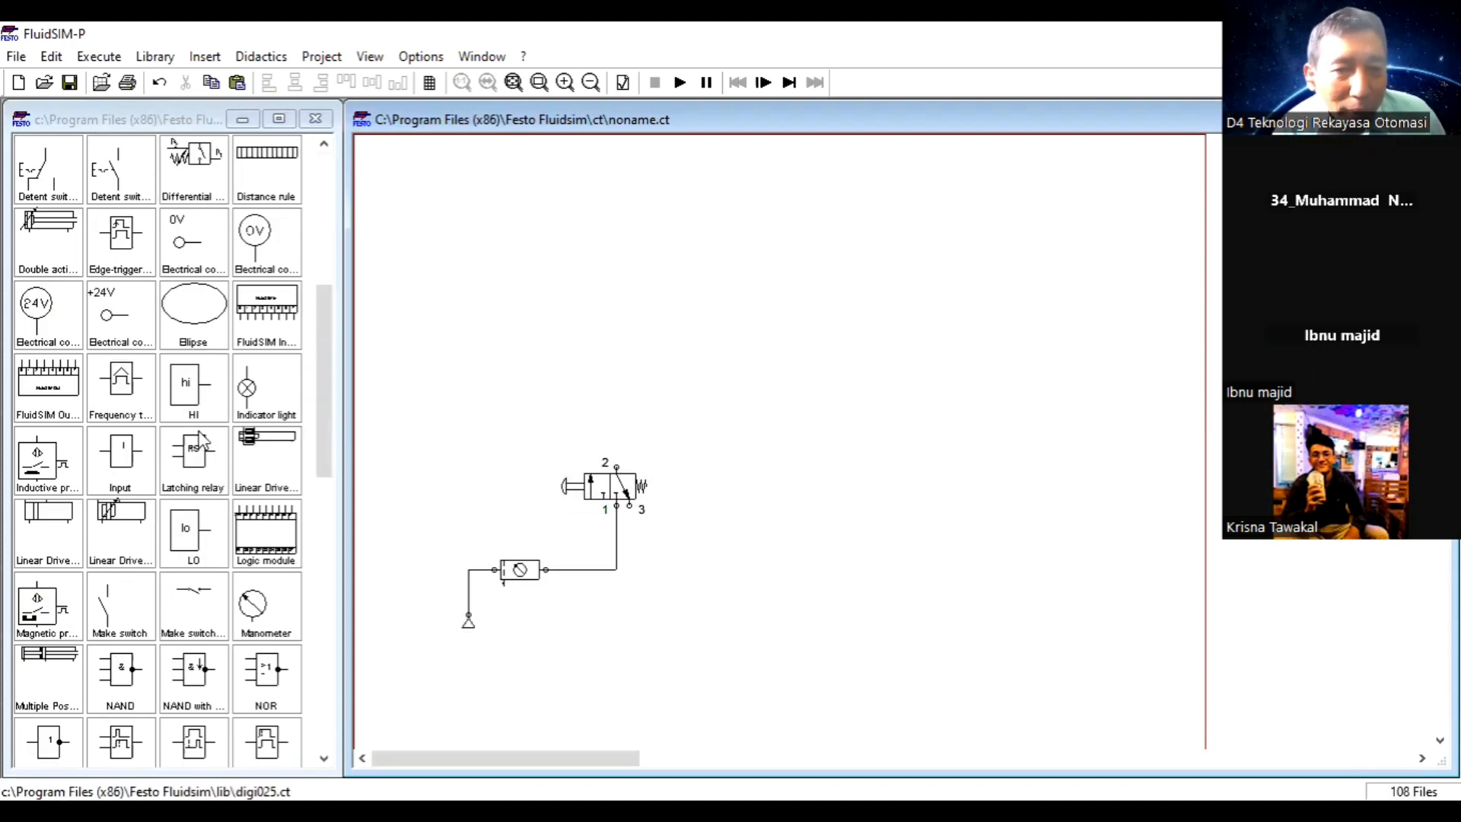
pyautogui.scroll(3, 202, 439)
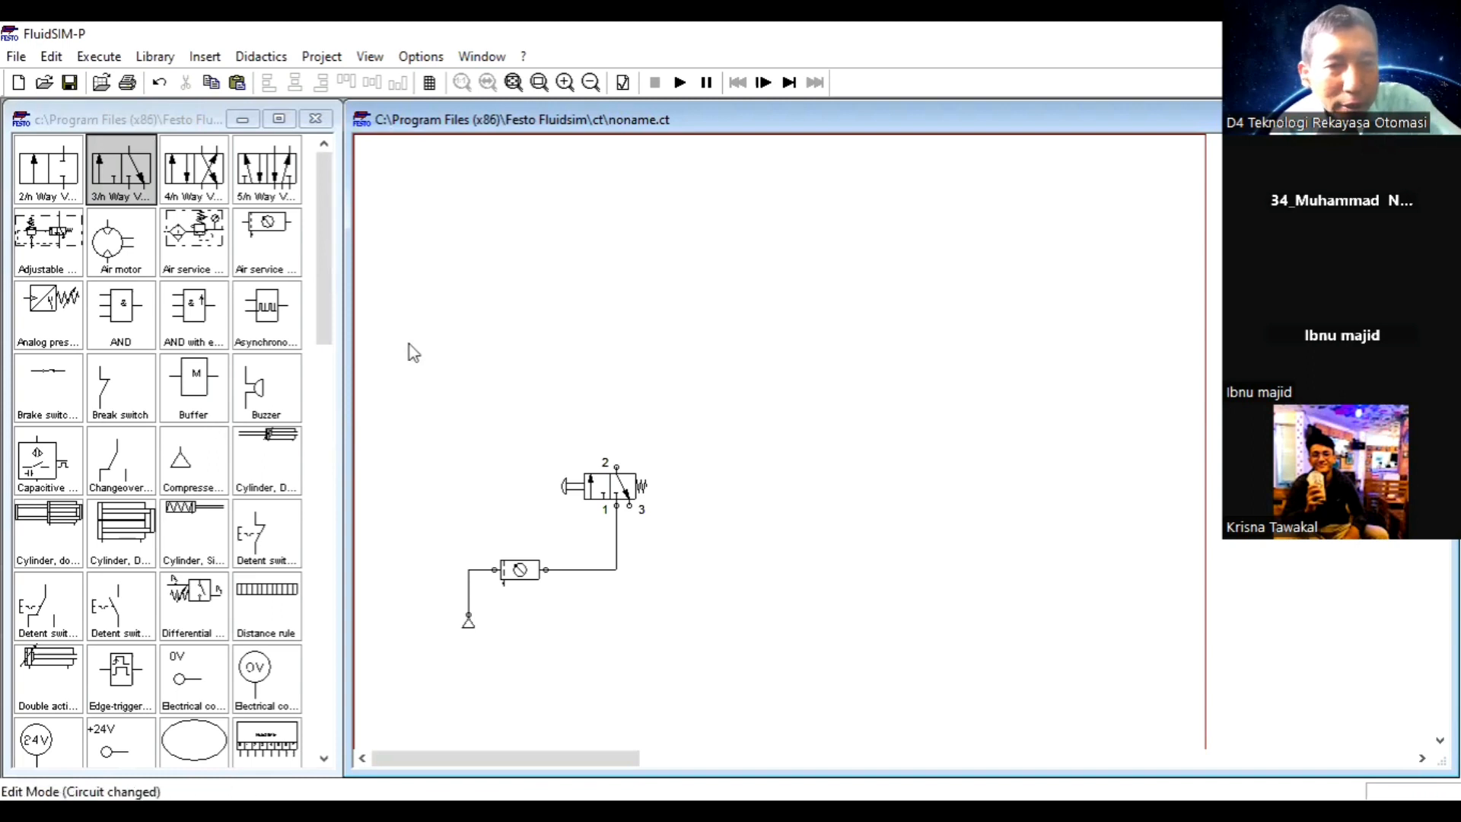
pyautogui.moveTo(328, 333); pyautogui.dragTo(360, 760)
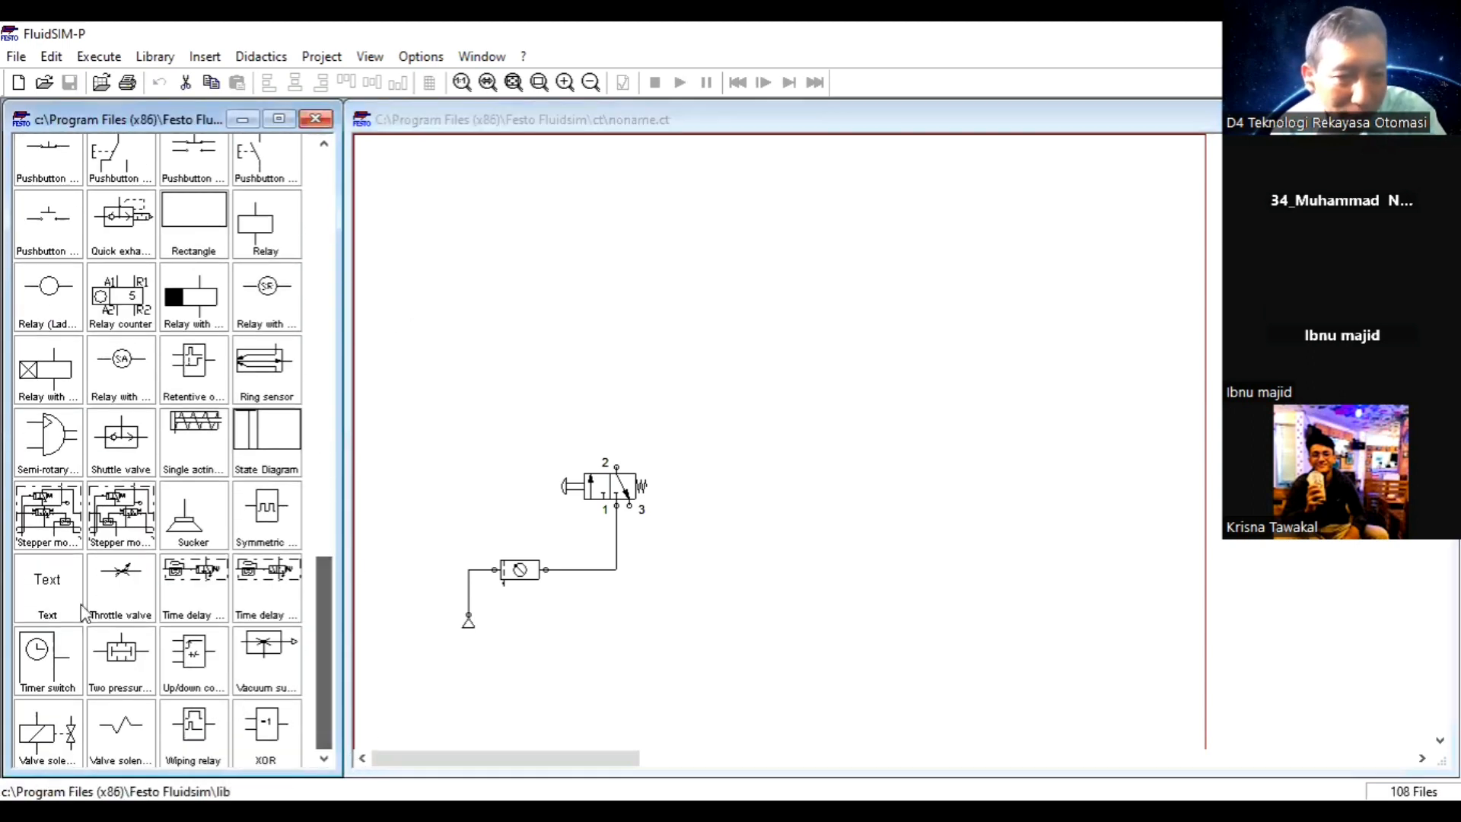
pyautogui.moveTo(55, 586); pyautogui.dragTo(512, 172)
pyautogui.doubleClick(511, 171)
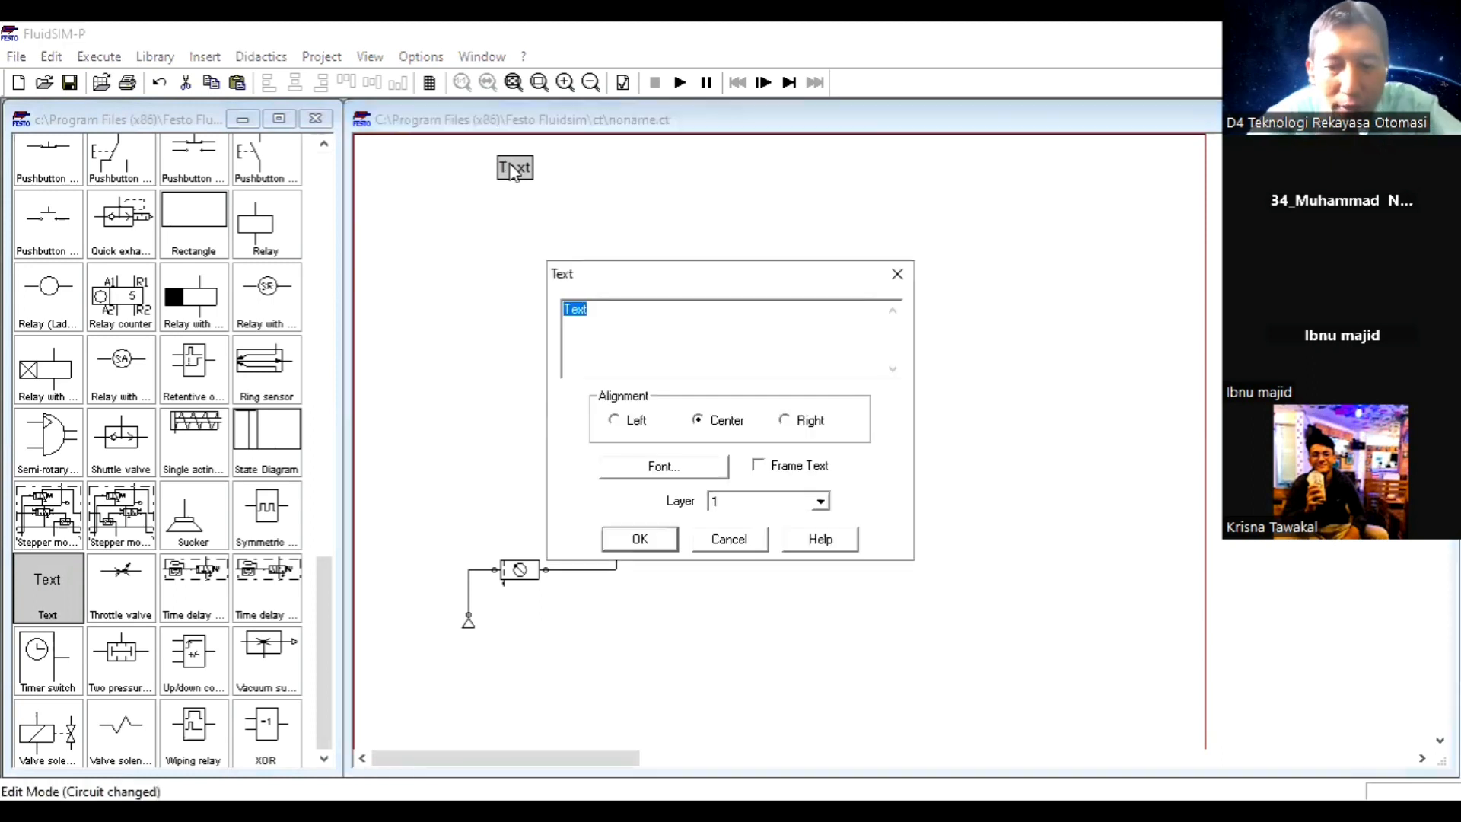
pyautogui.write('KENDALI')
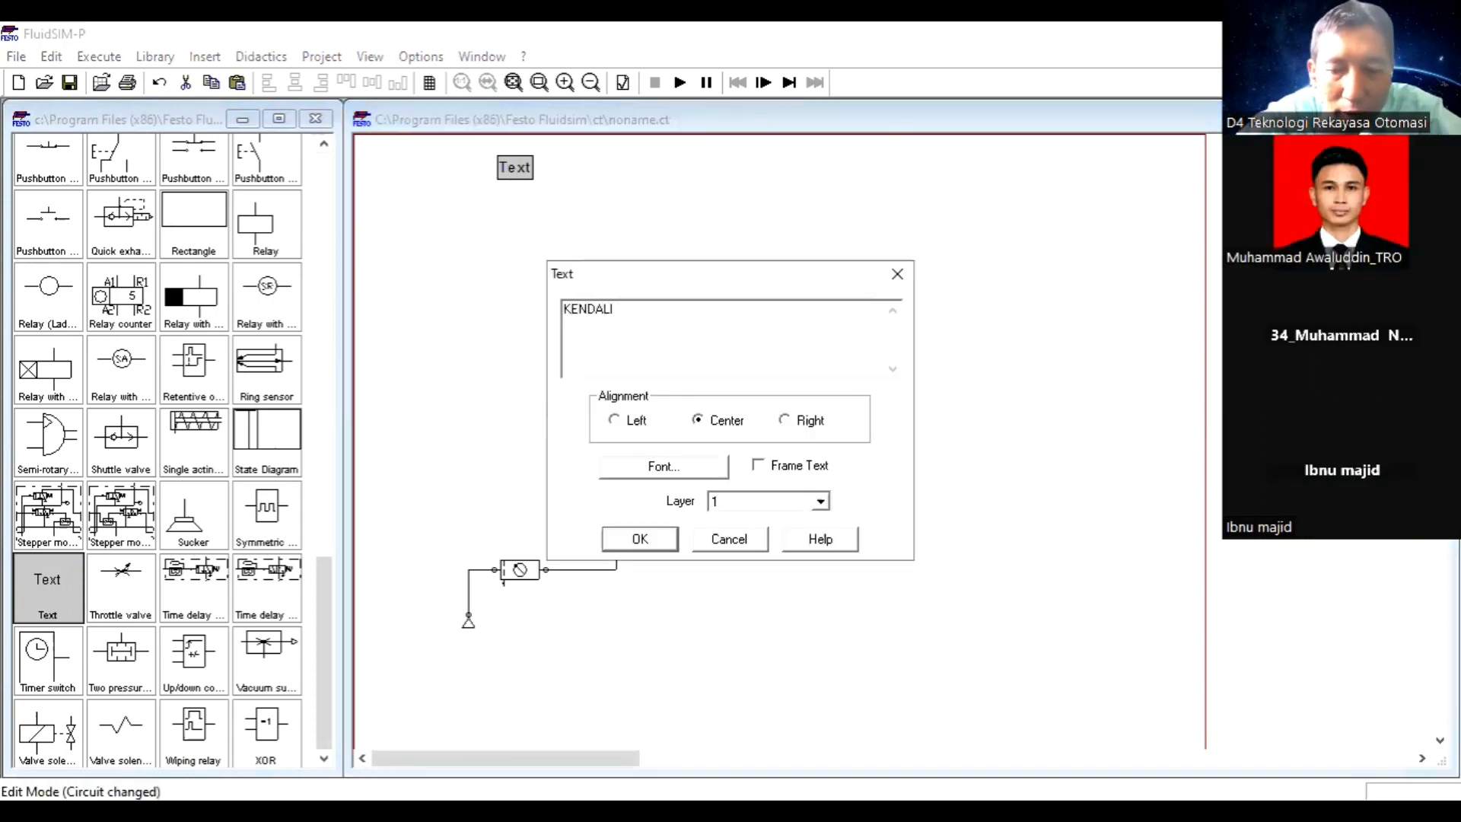
pyautogui.write(' LANGSUNG')
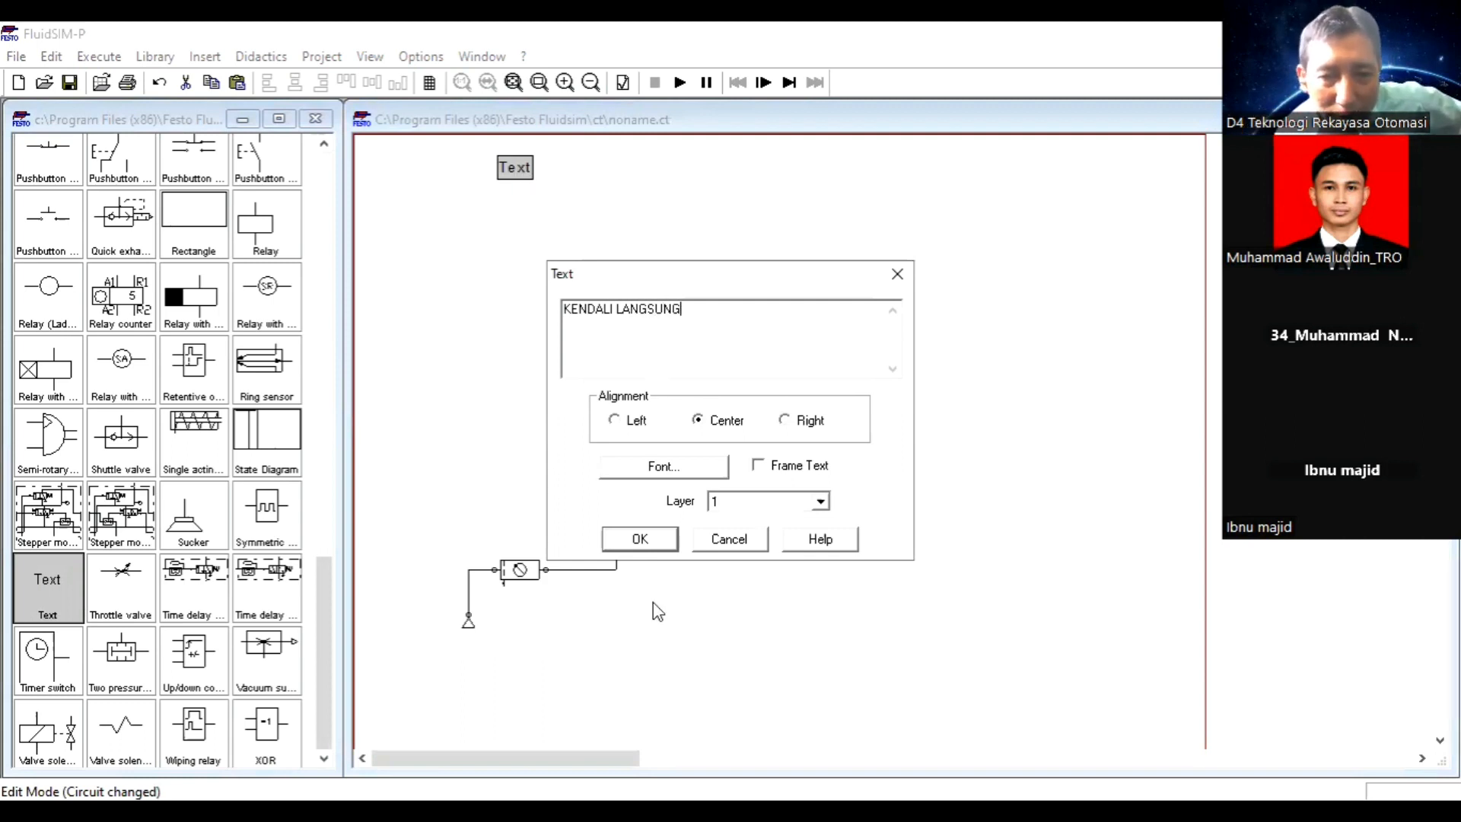
pyautogui.click(642, 542)
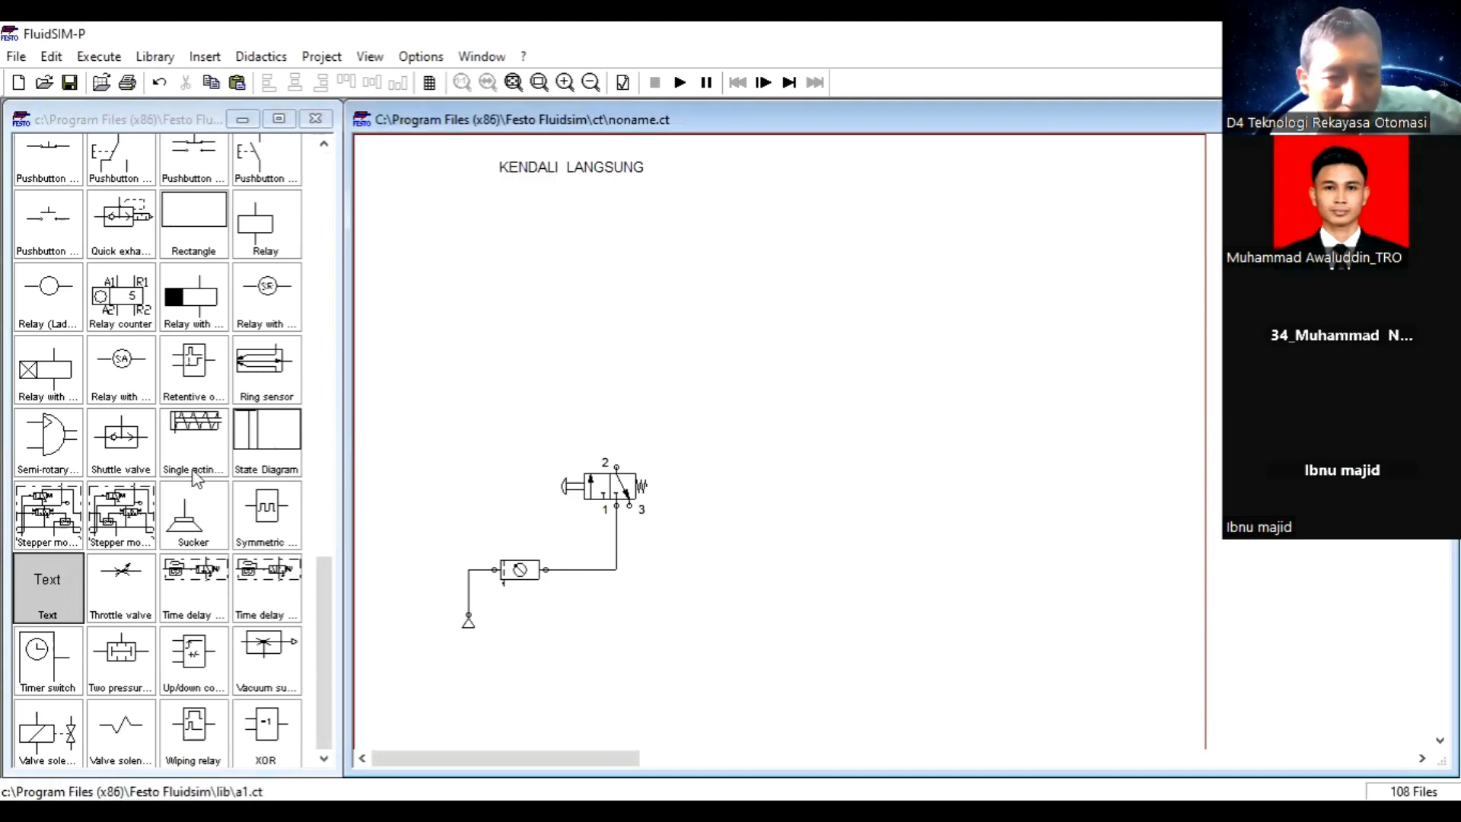
# Place a single-acting cylinder below the title, connect its port to valve port 2, and align it so the line runs straight.
pyautogui.moveTo(192, 468); pyautogui.dragTo(615, 248)
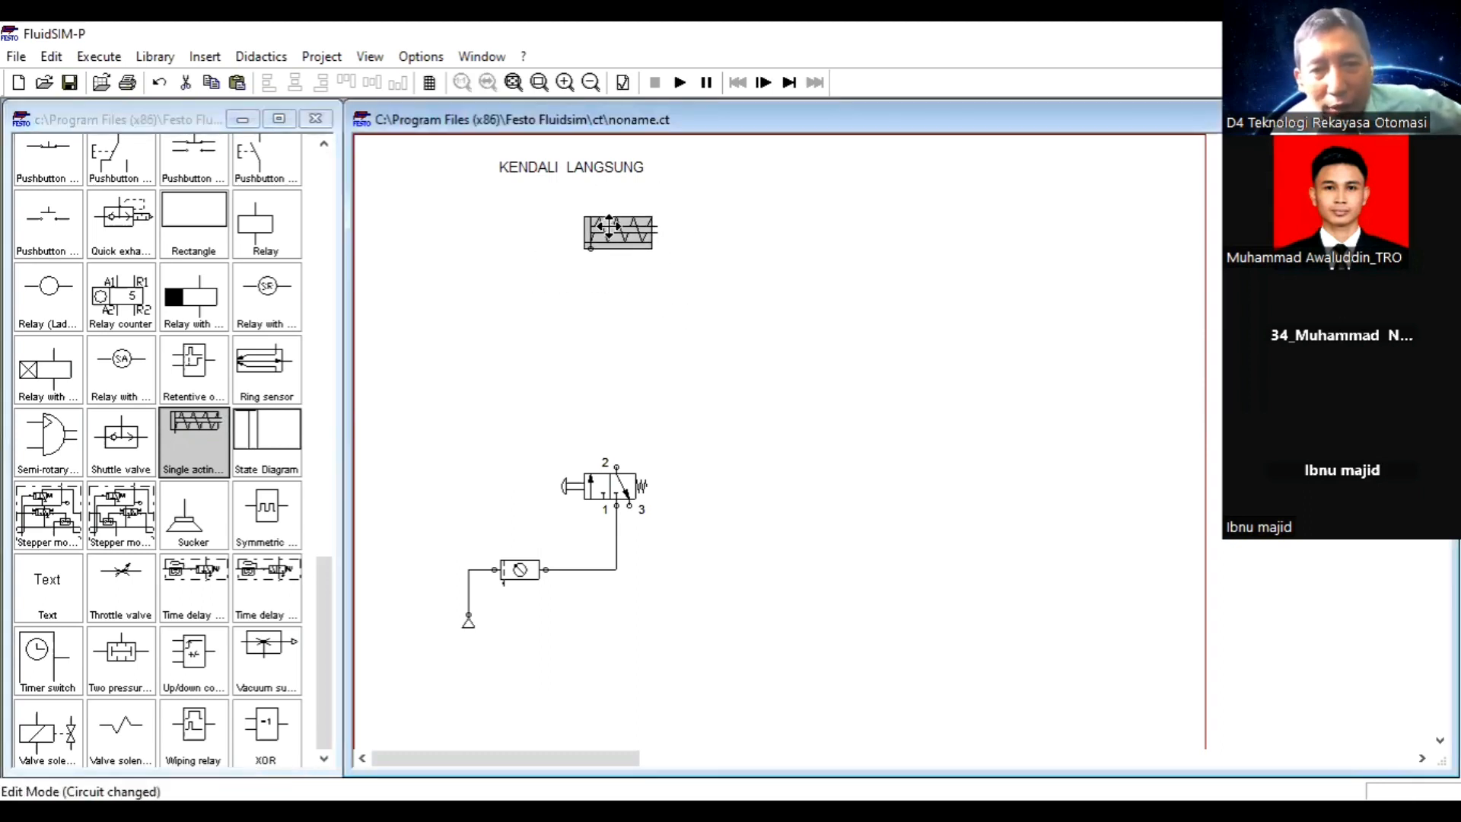
pyautogui.click(648, 361)
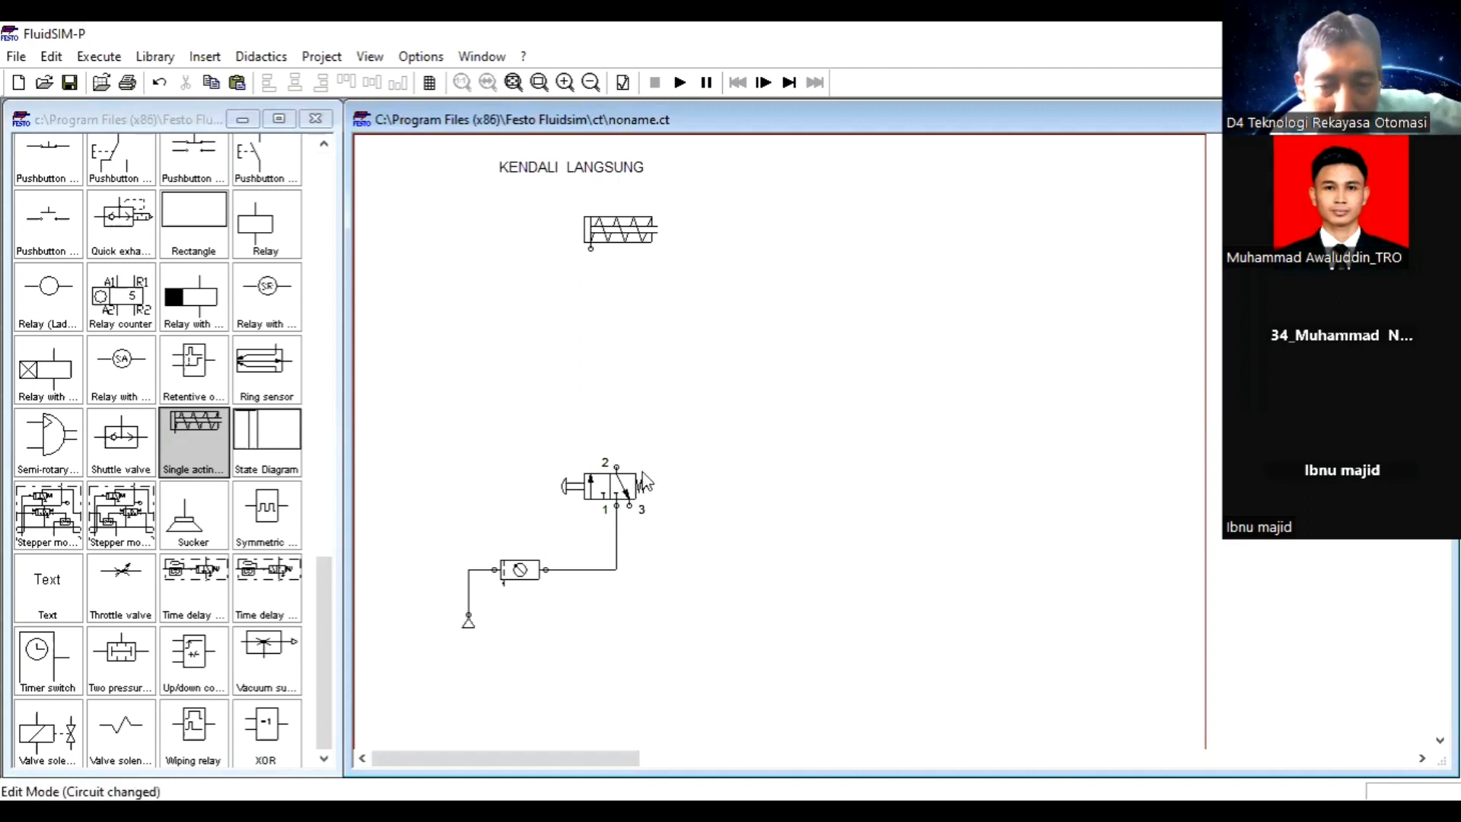
pyautogui.moveTo(590, 318); pyautogui.dragTo(590, 248)
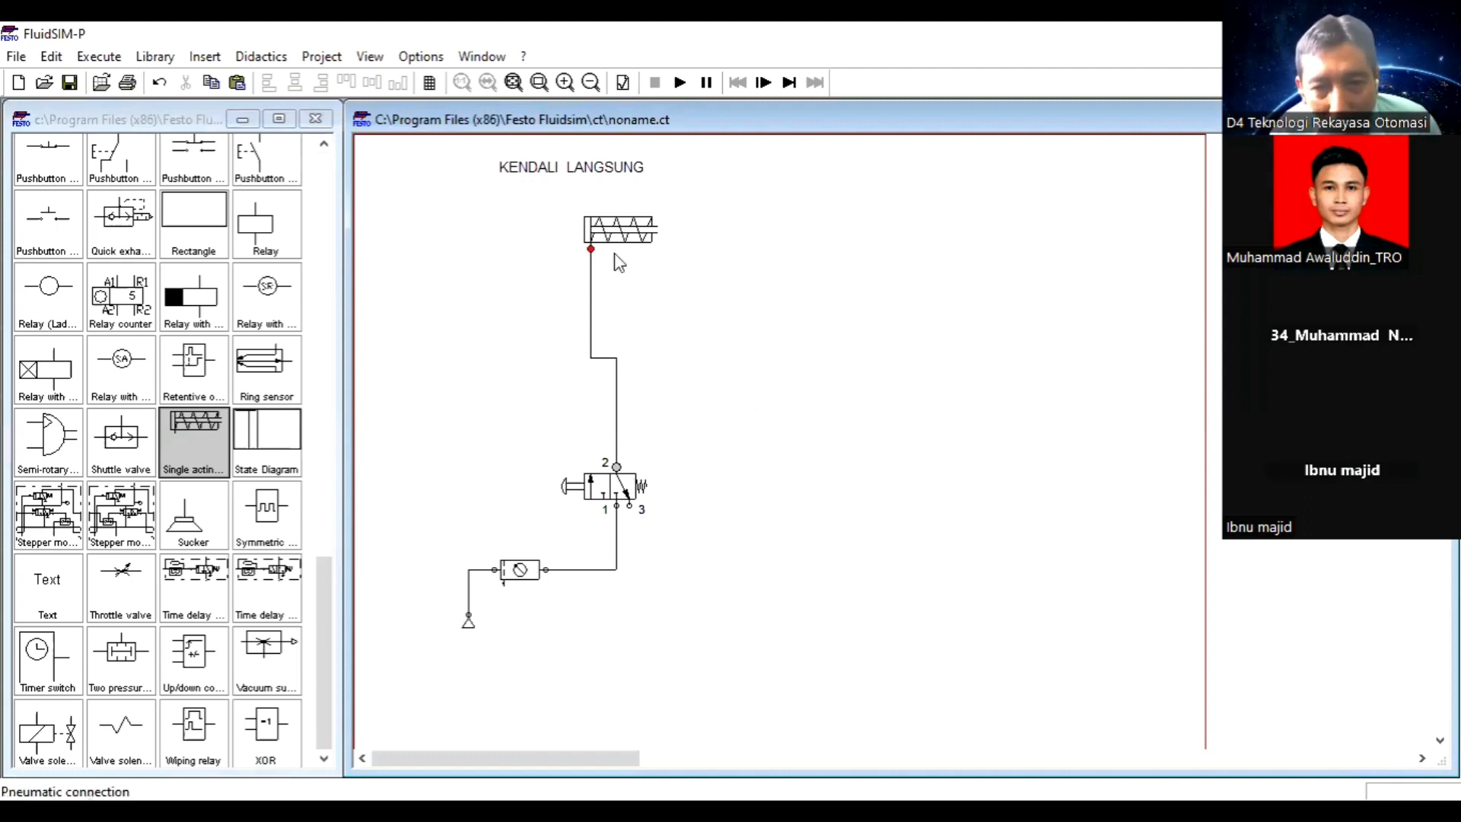
pyautogui.moveTo(624, 240); pyautogui.dragTo(649, 245)
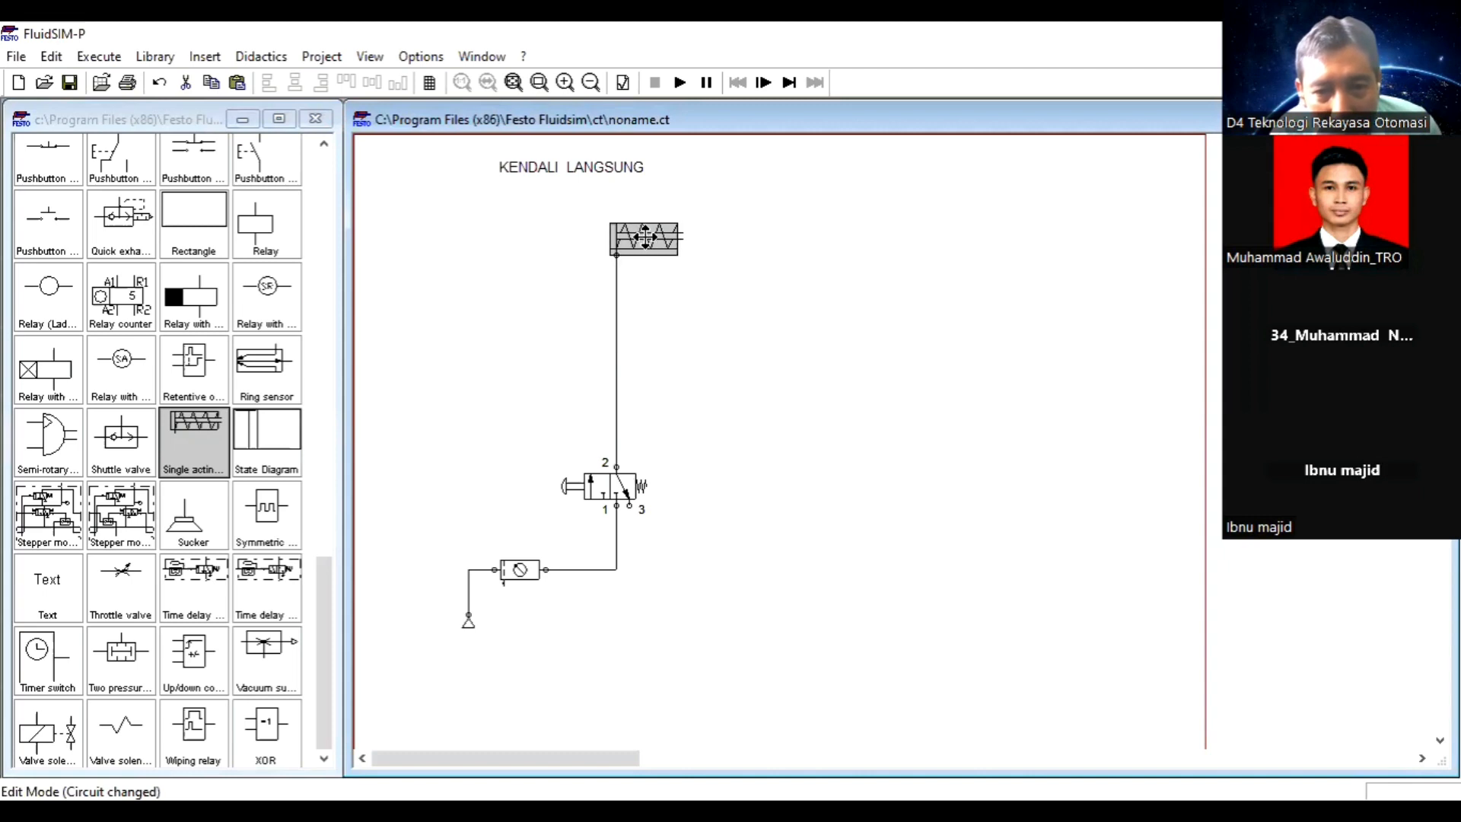
pyautogui.click(764, 323)
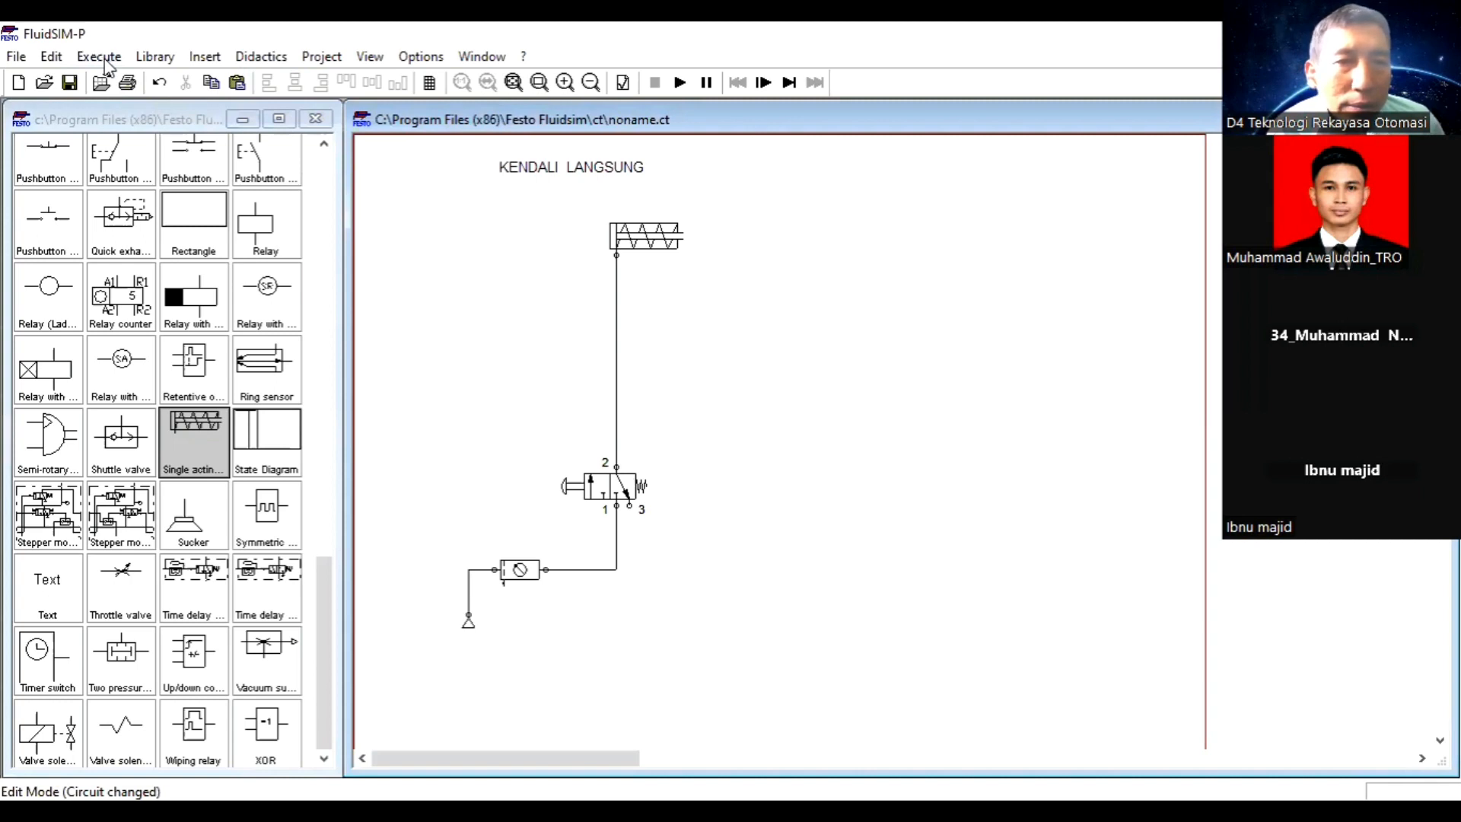
pyautogui.click(524, 56)
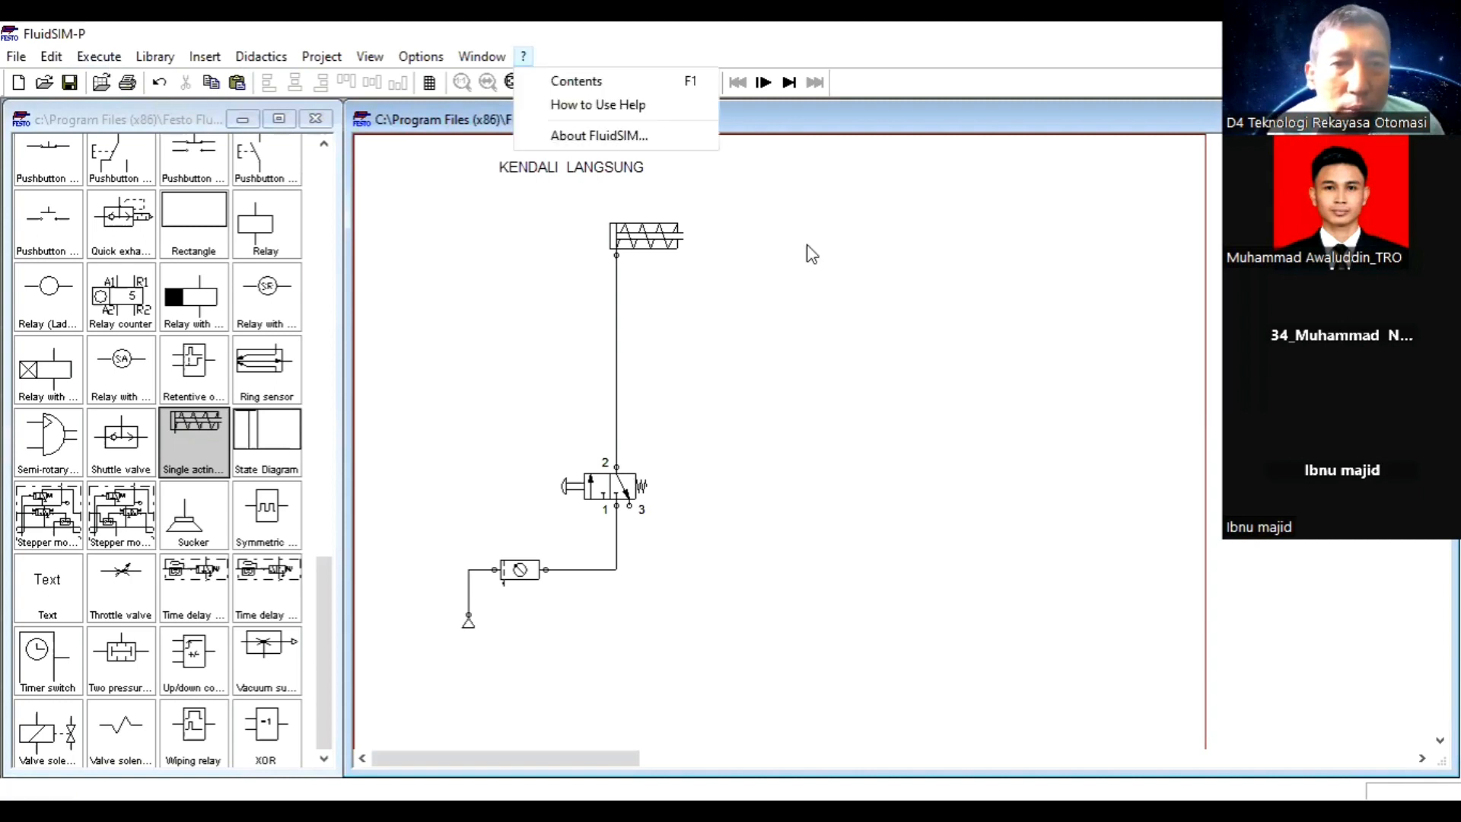
pyautogui.click(570, 300)
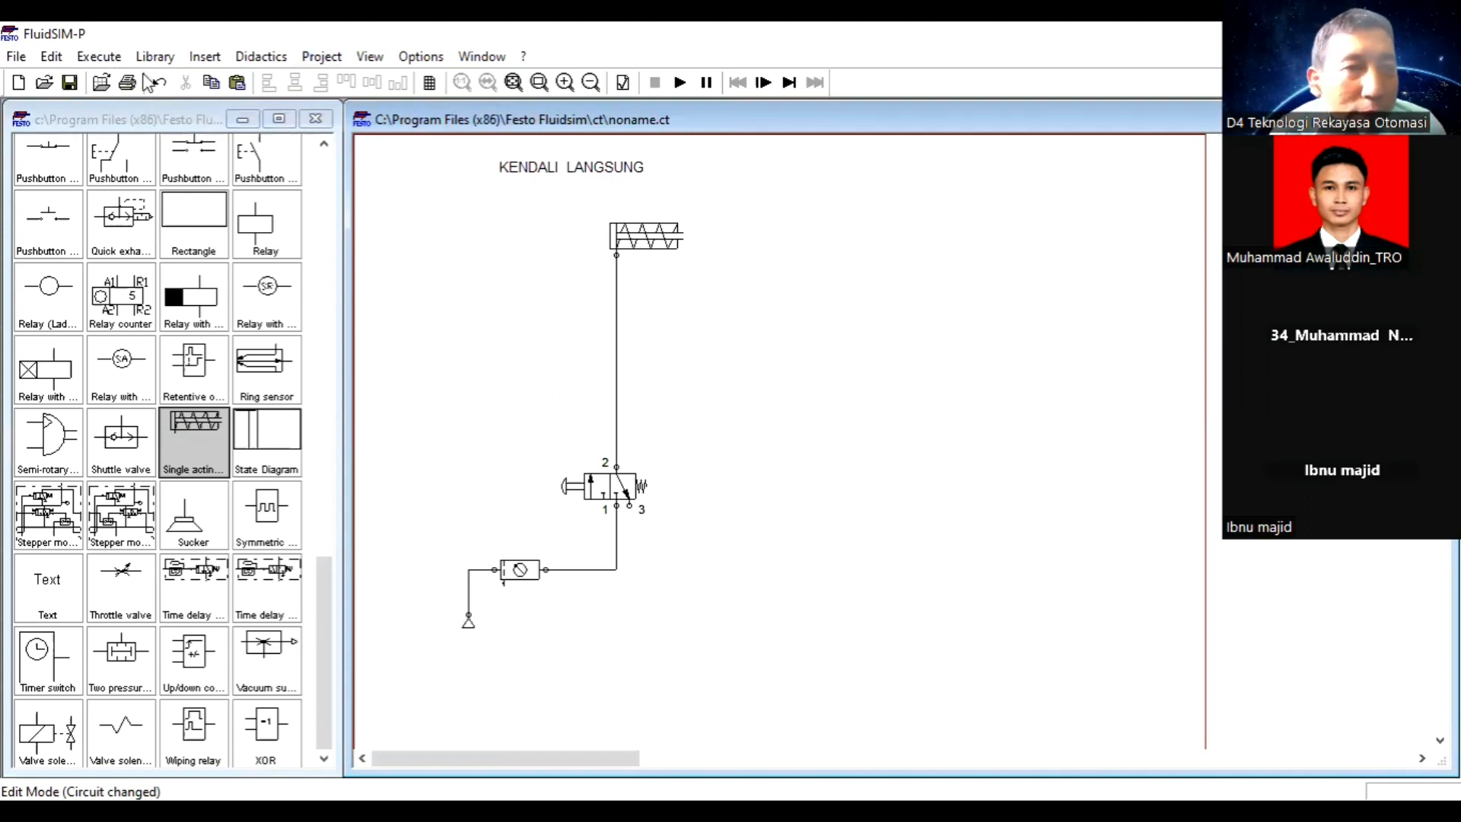
pyautogui.click(93, 57)
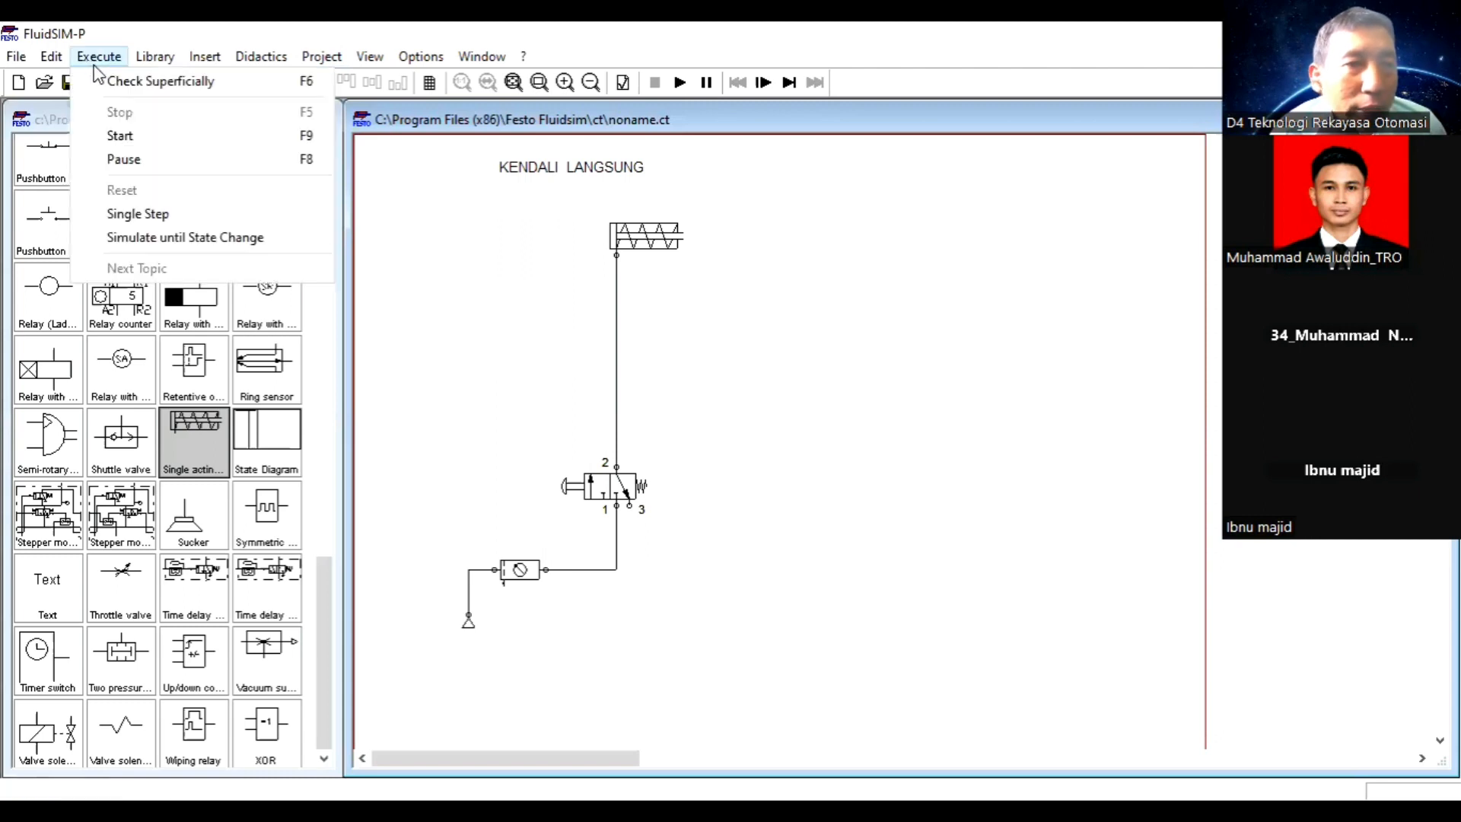
pyautogui.click(429, 302)
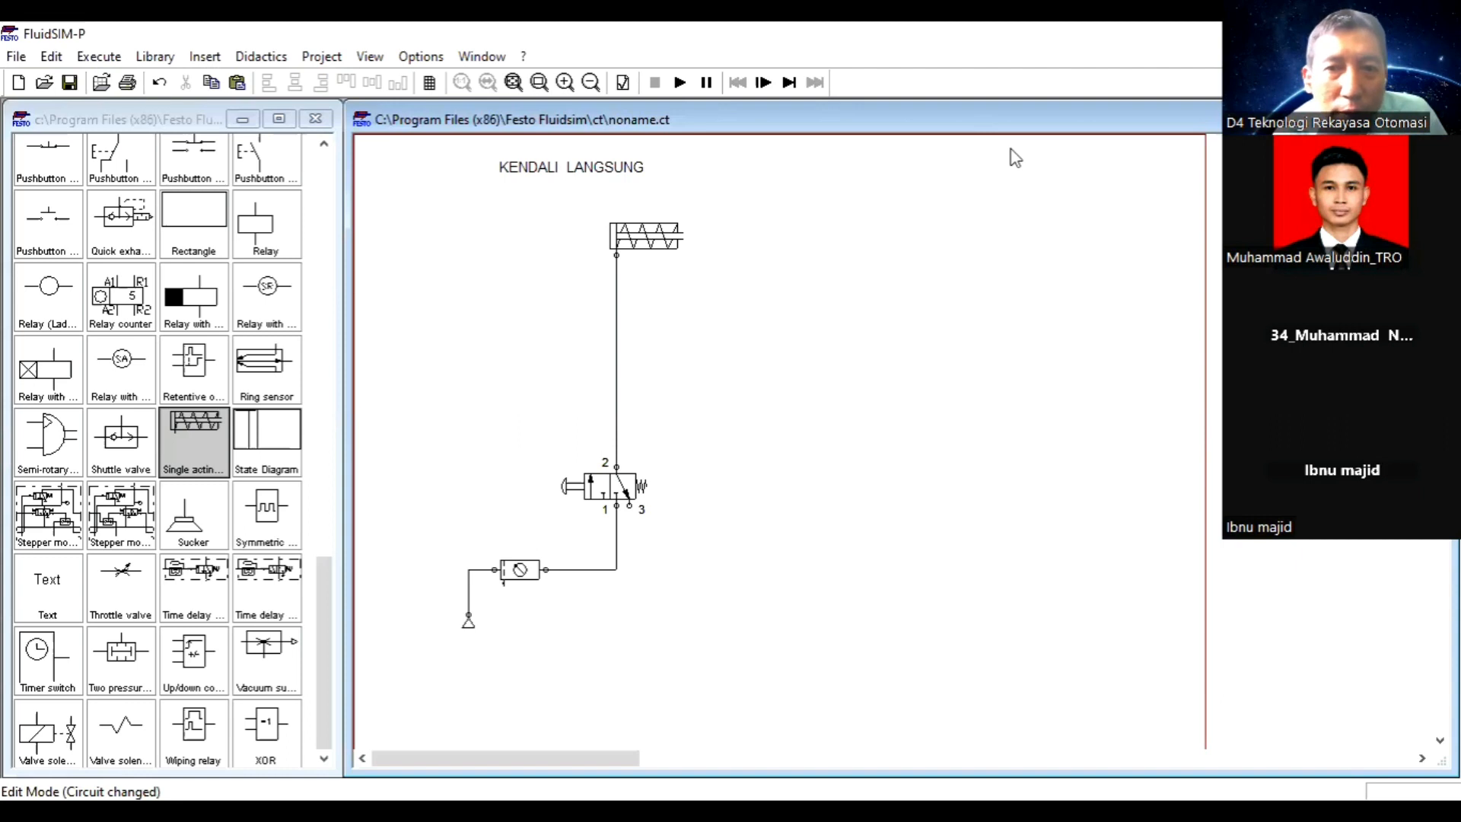
# Check the circuit for open connections and close port 3 of the 3/n way valve with the stemmed-triangle exhaust terminator.
pyautogui.click(679, 82)
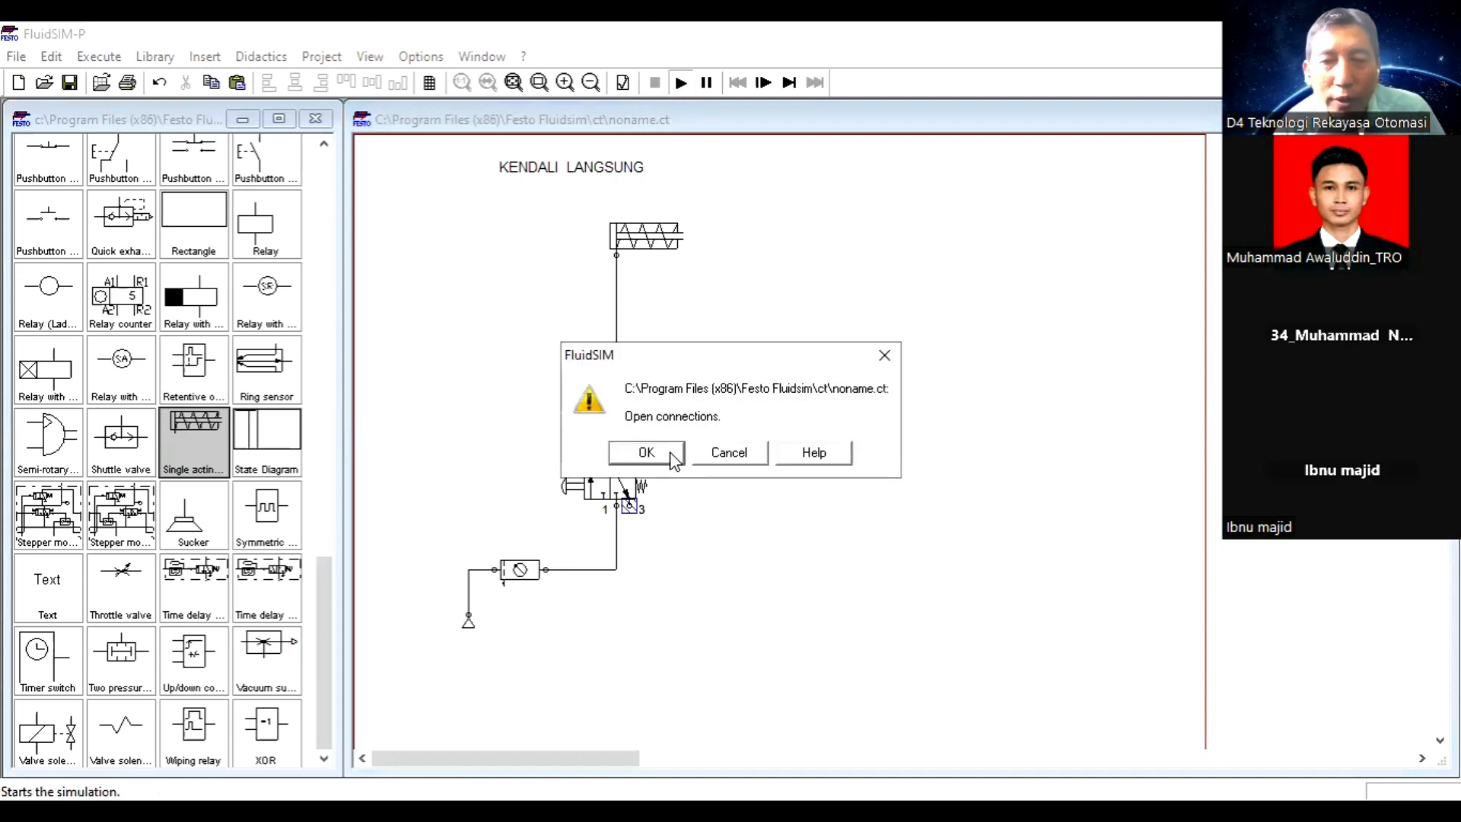
pyautogui.click(733, 454)
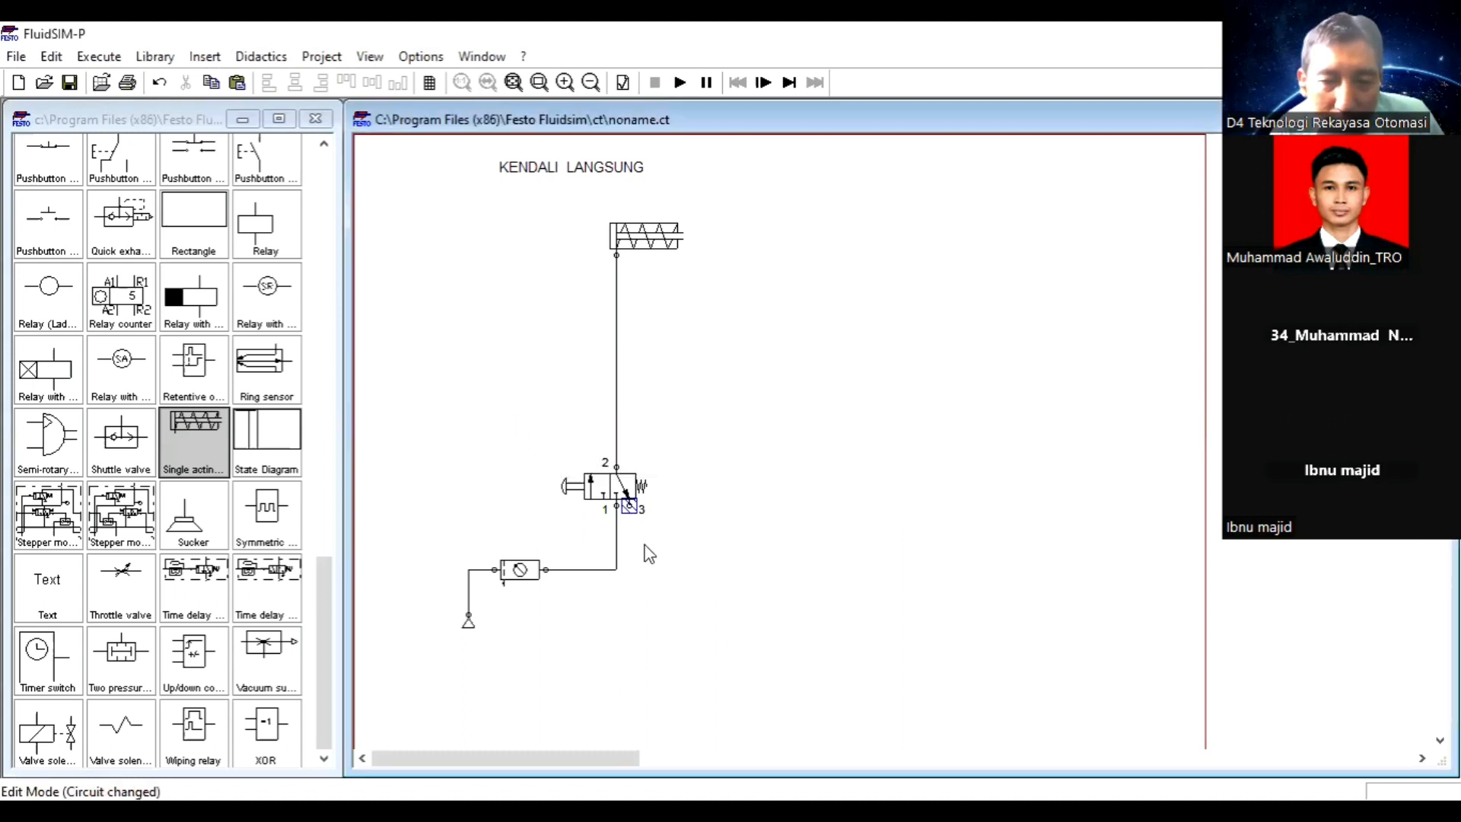
pyautogui.doubleClick(628, 505)
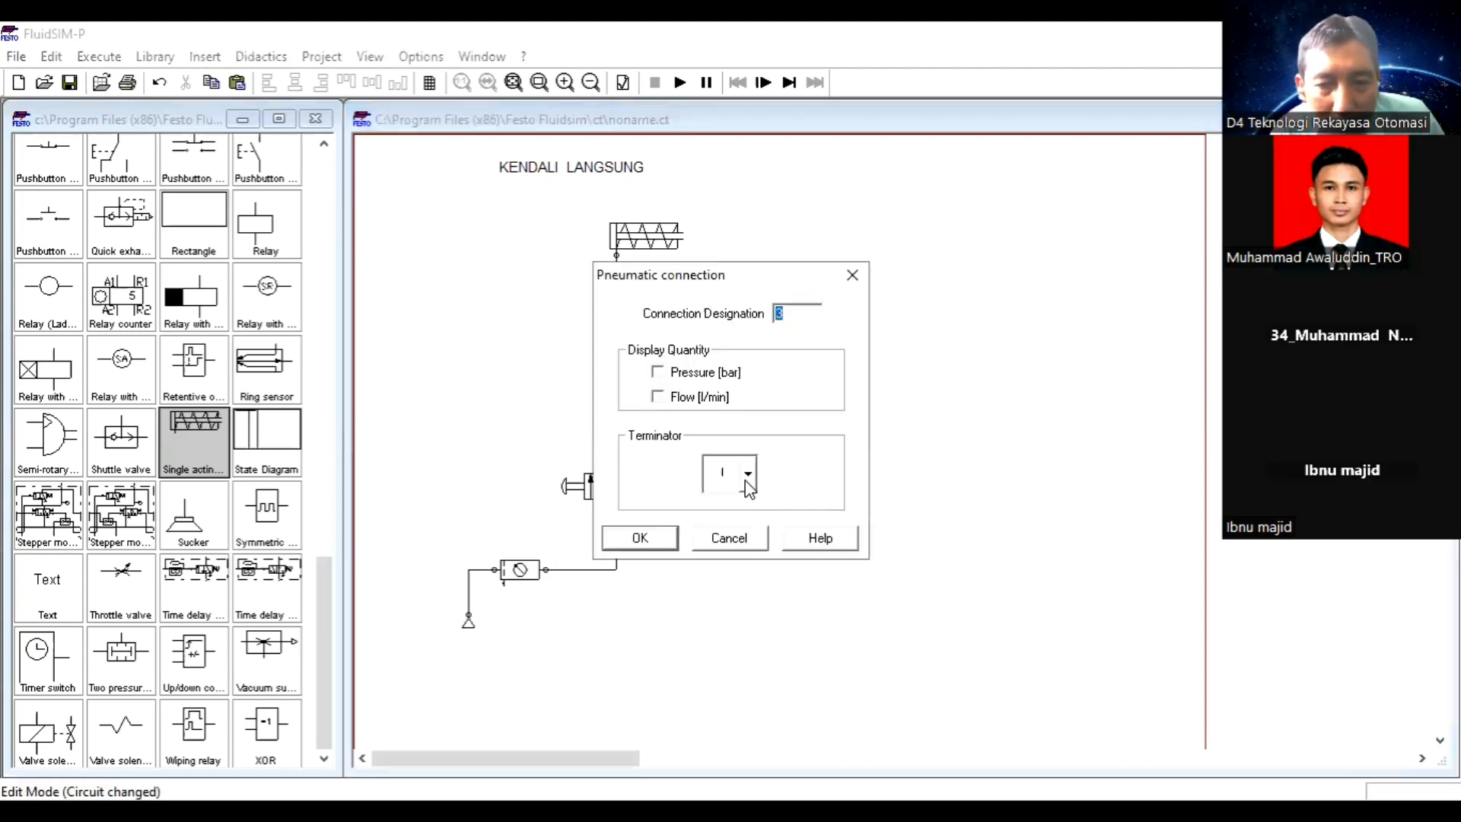
pyautogui.click(749, 475)
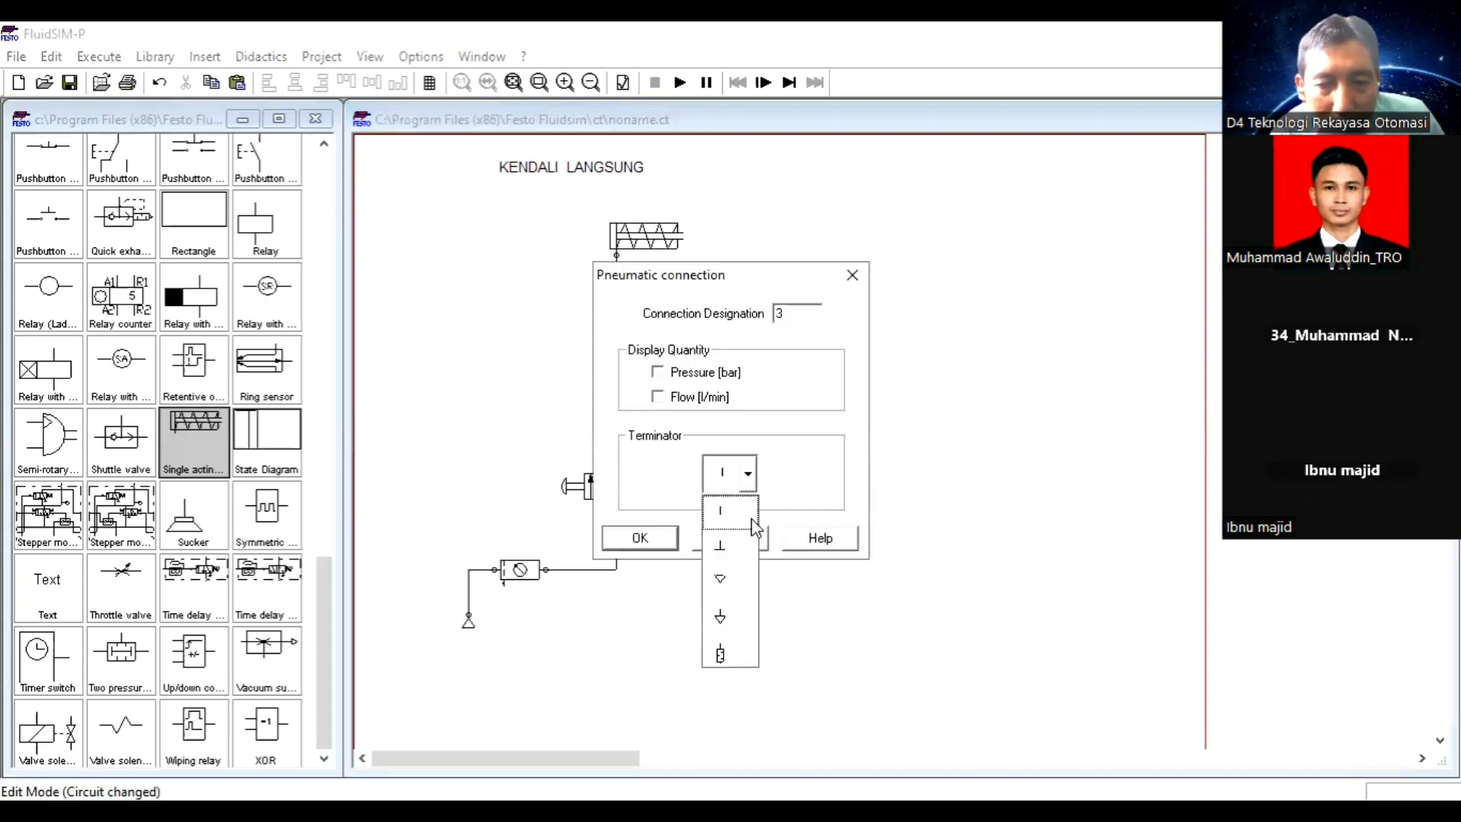
pyautogui.click(720, 582)
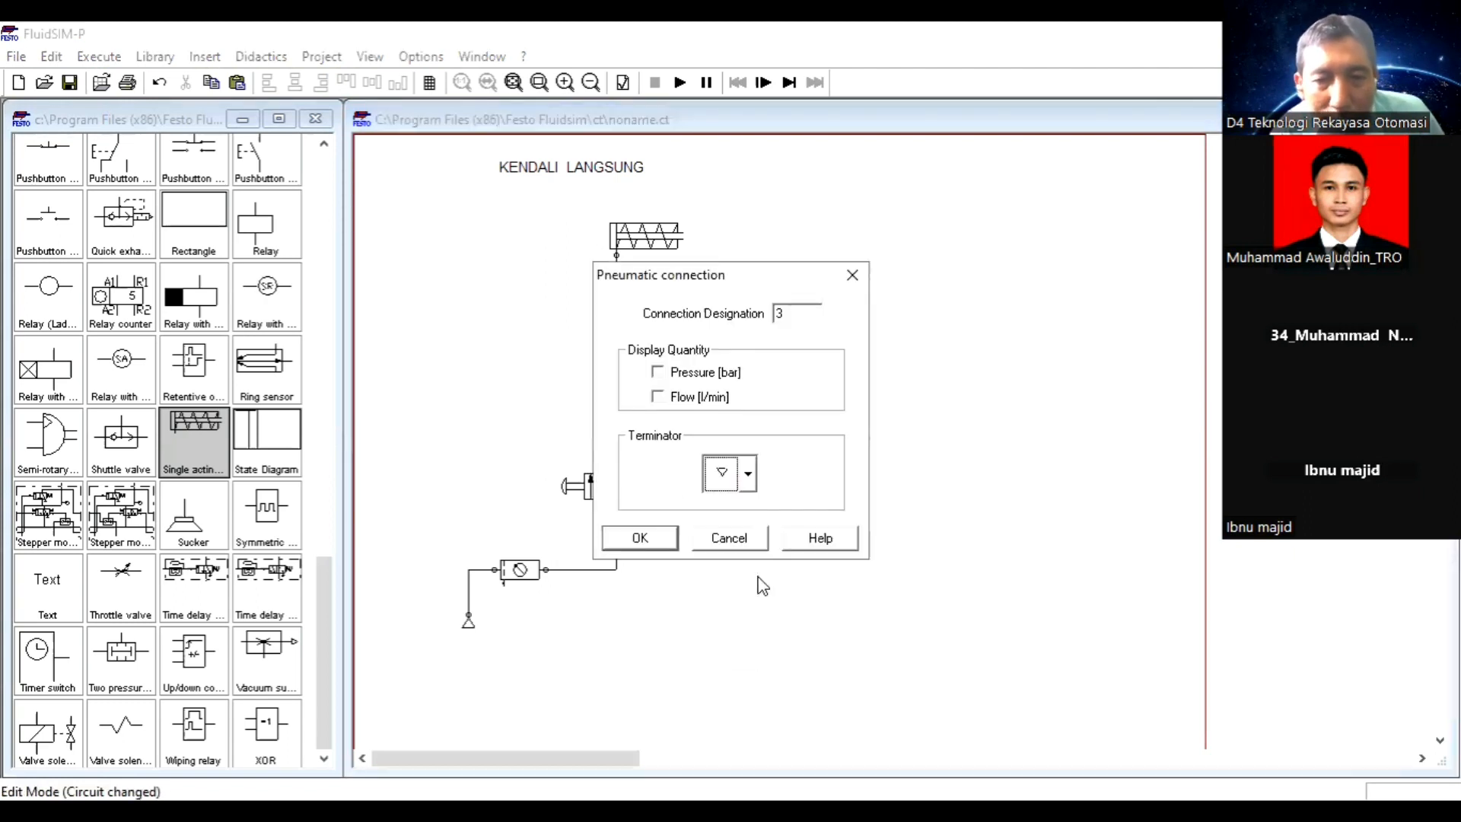
pyautogui.click(748, 475)
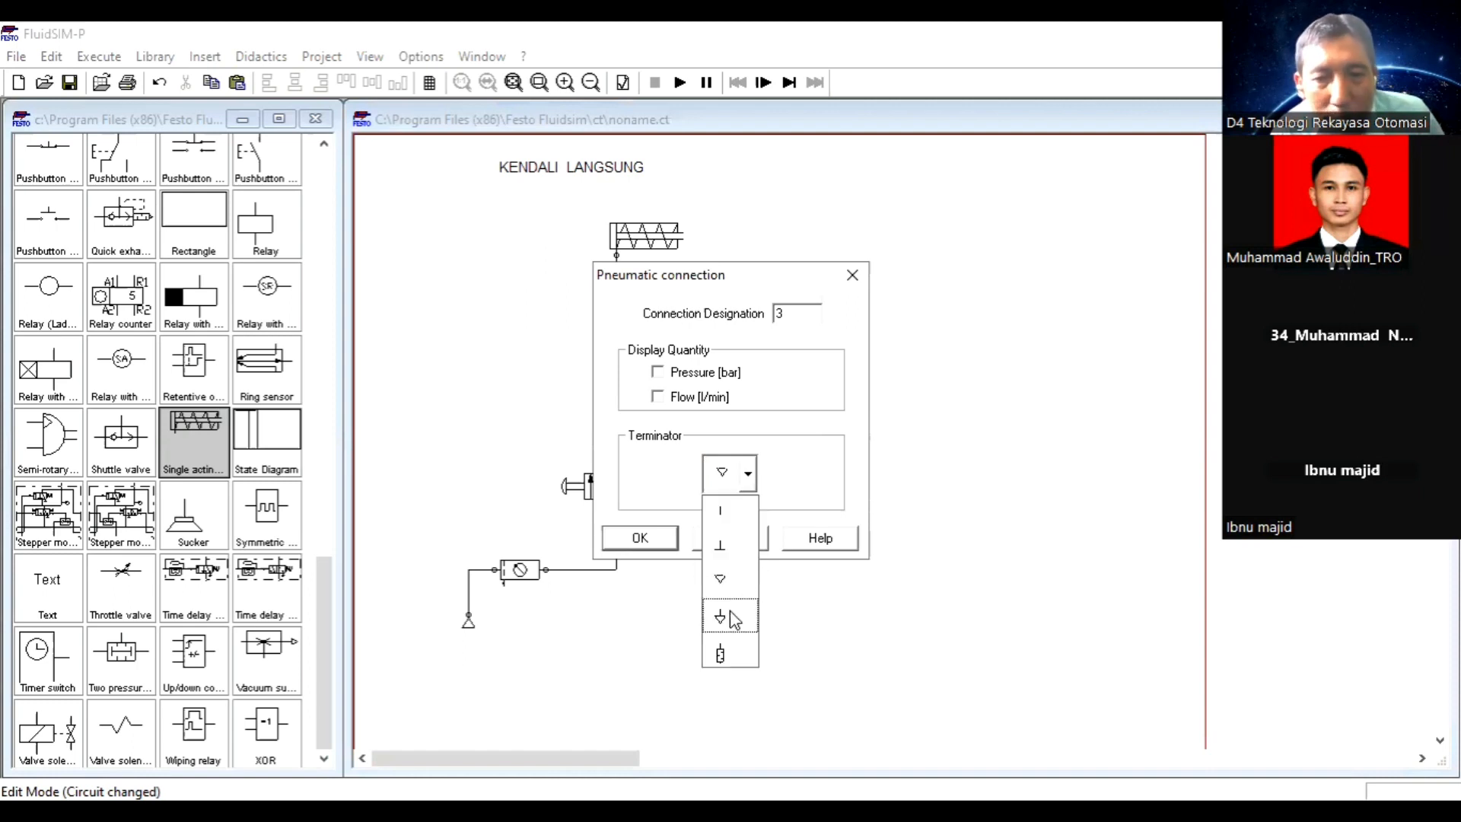
pyautogui.click(733, 618)
pyautogui.click(640, 537)
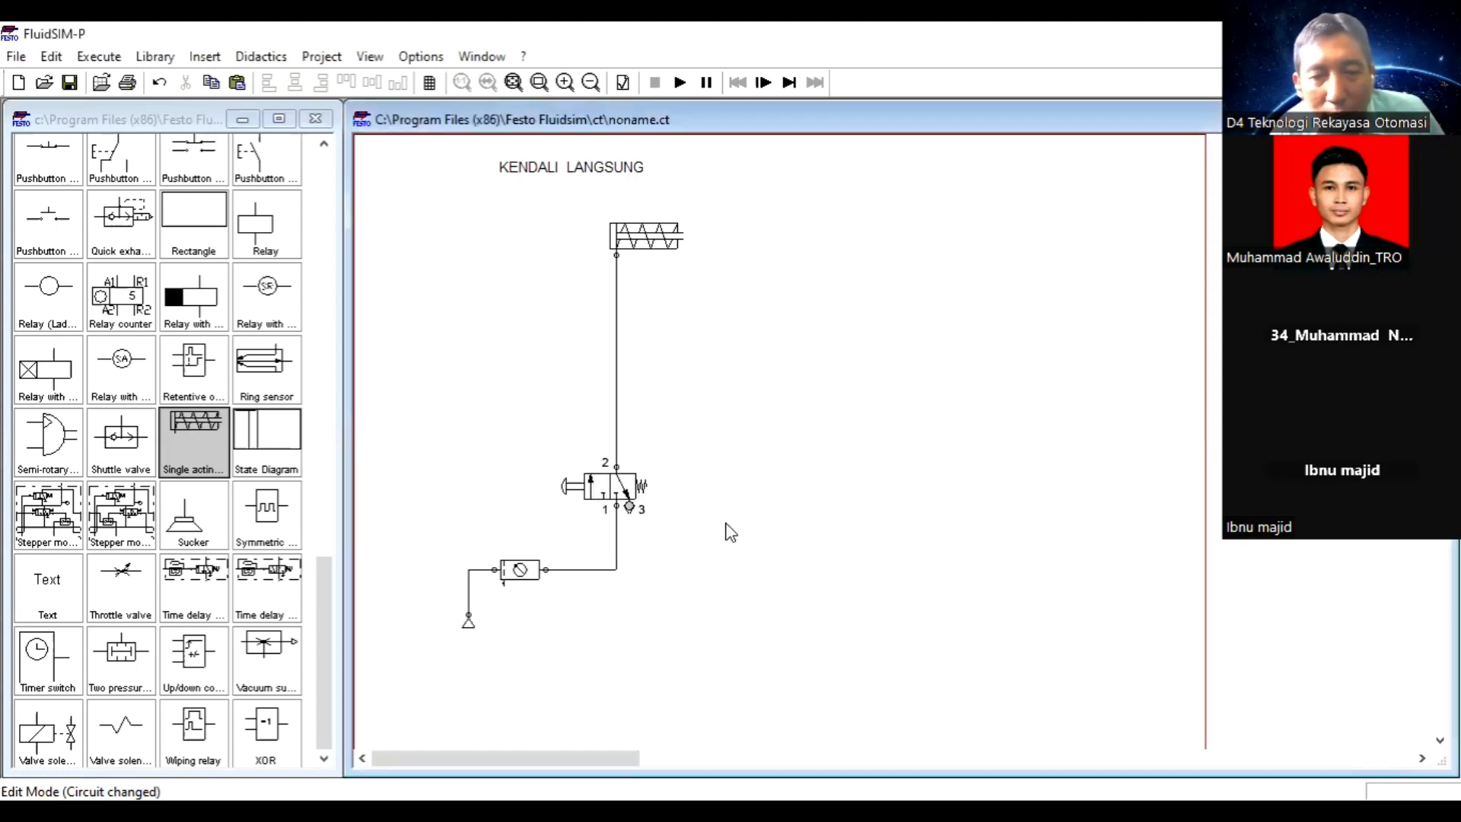
# Simulate the circuit, actuating the 3/n valve's pushbutton to extend and retract the single-acting cylinder, and stop the simulation.
pyautogui.click(682, 81)
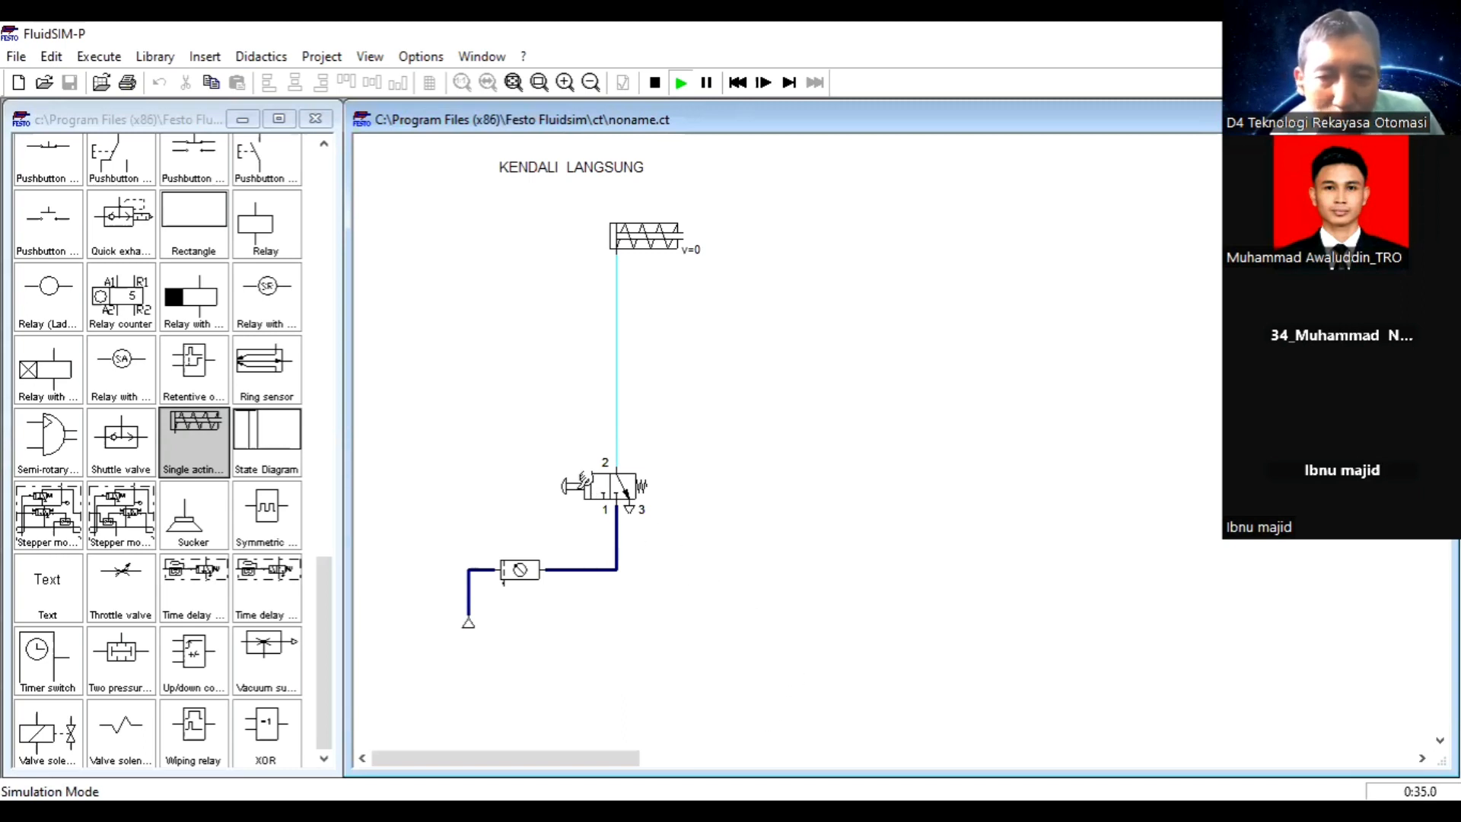
pyautogui.click(581, 484)
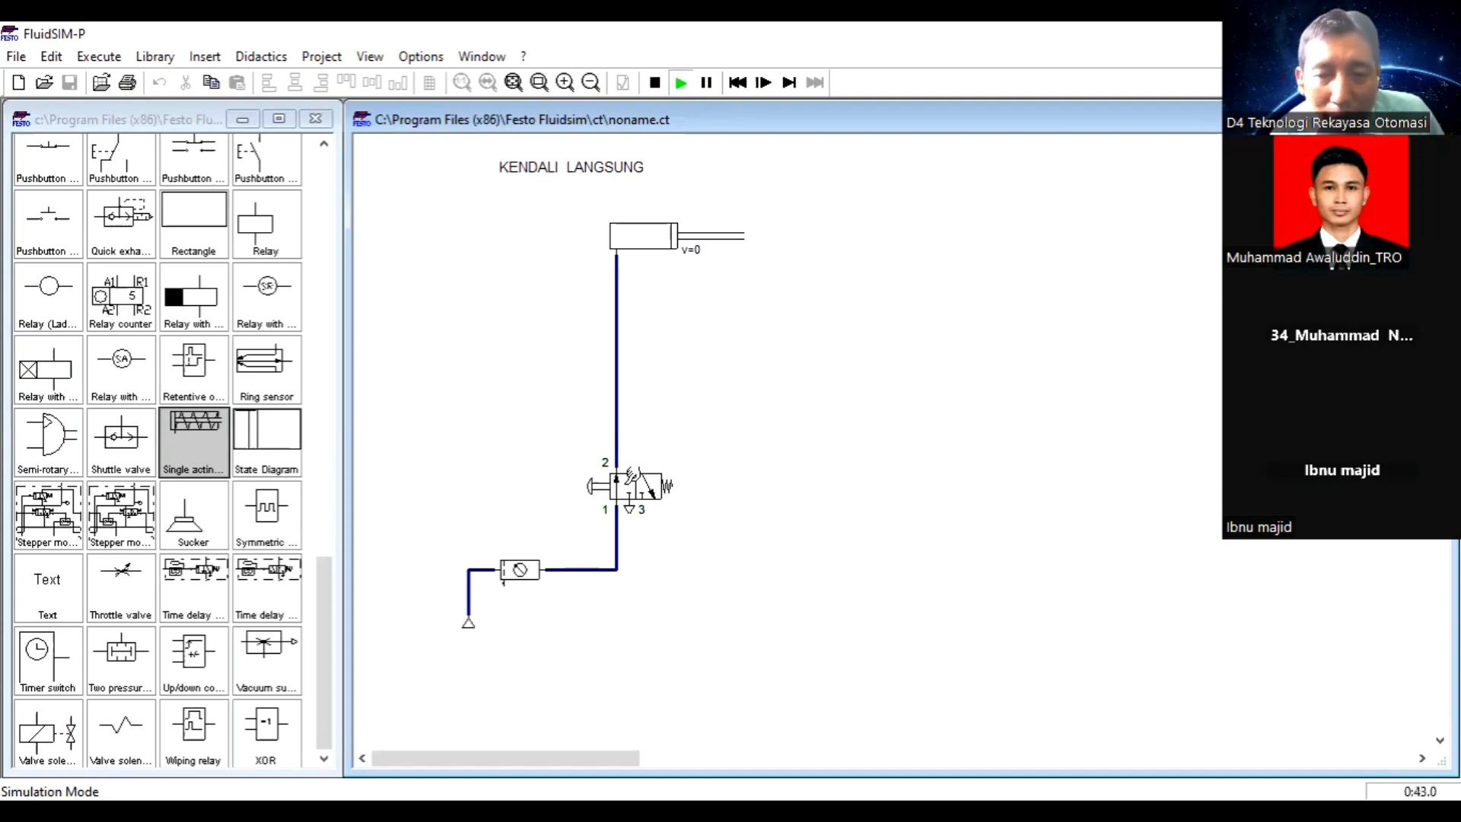
pyautogui.click(631, 476)
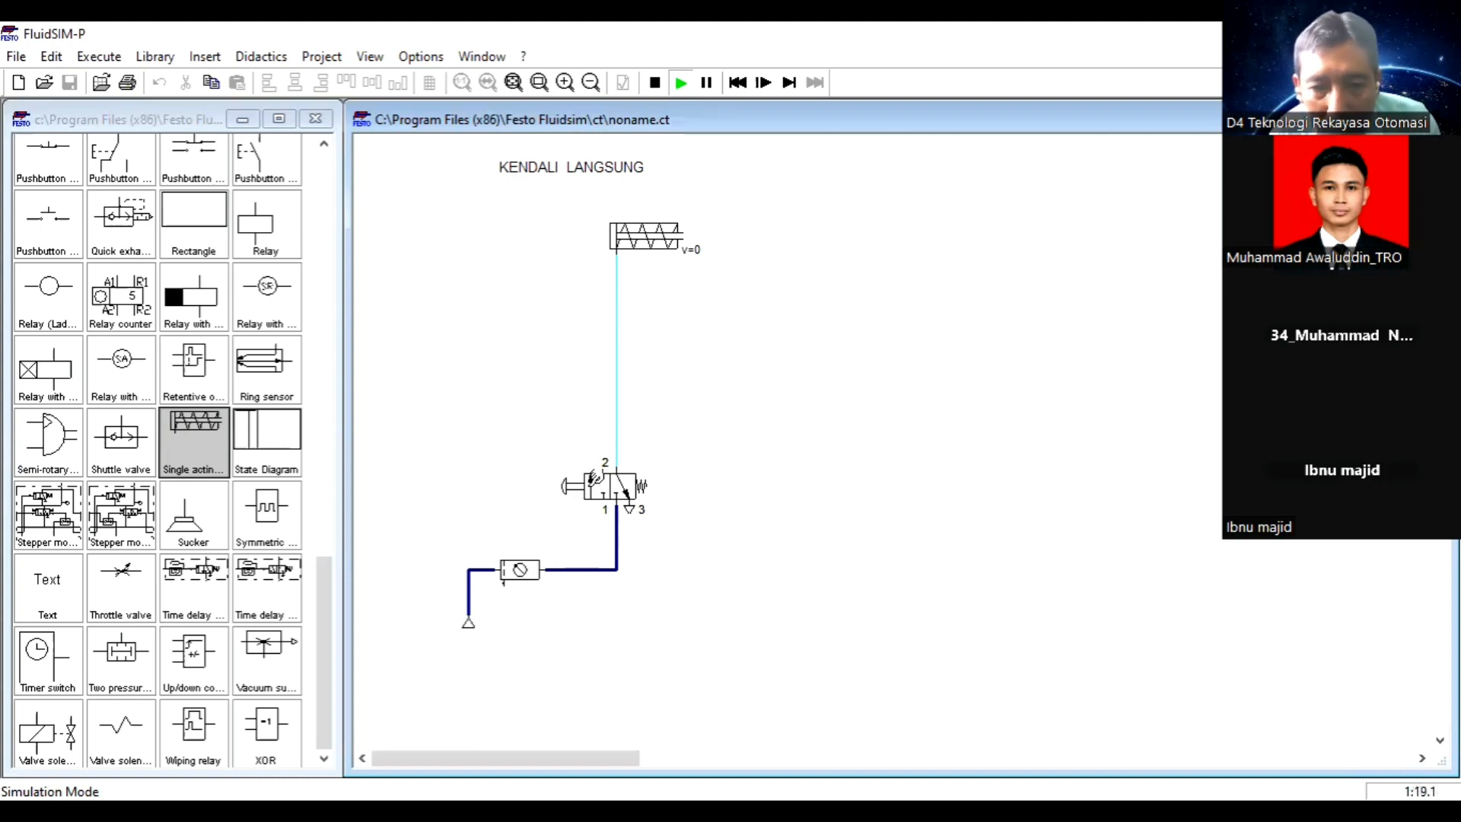
pyautogui.click(585, 481)
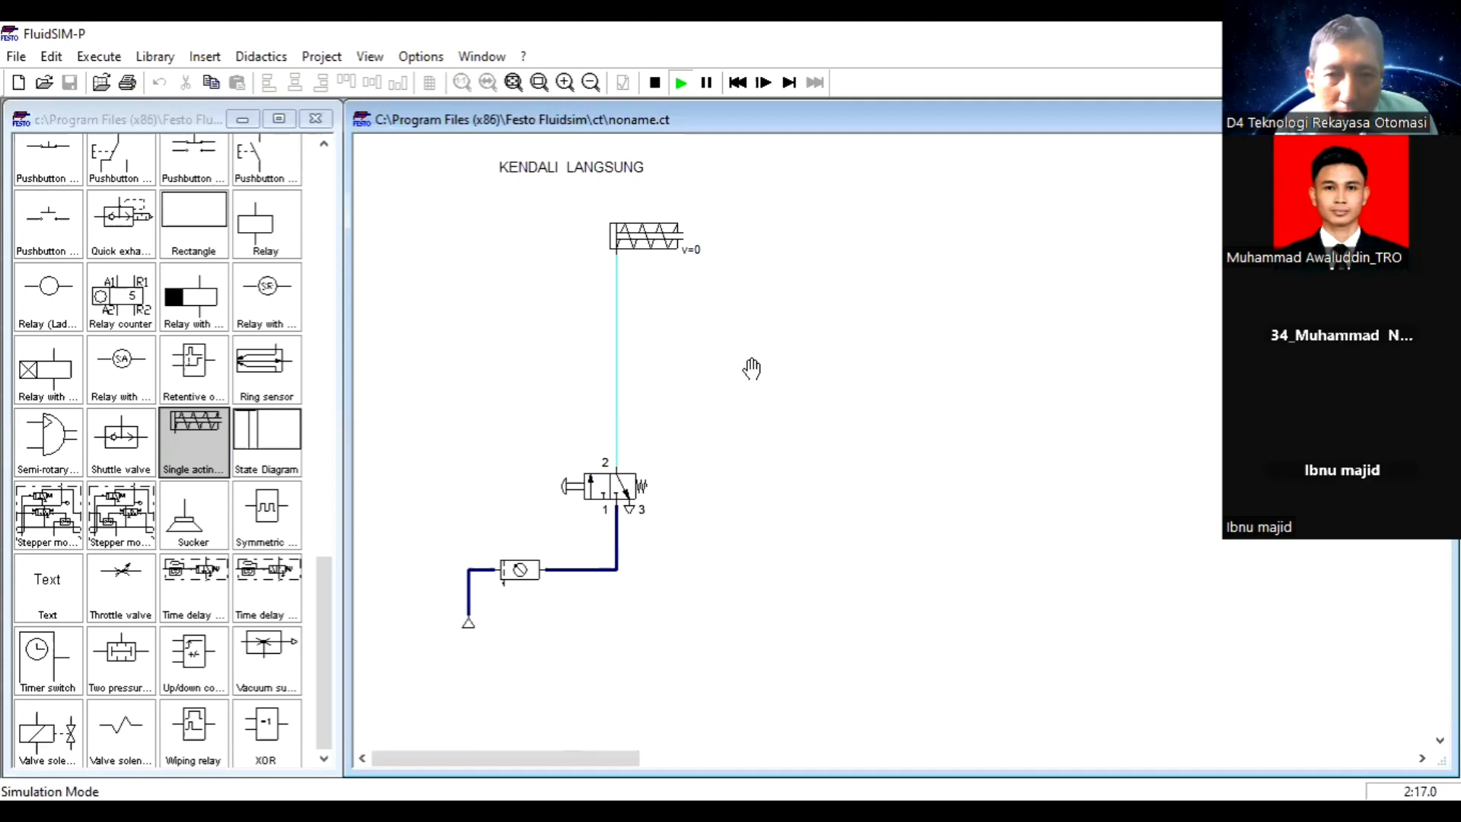
pyautogui.click(655, 84)
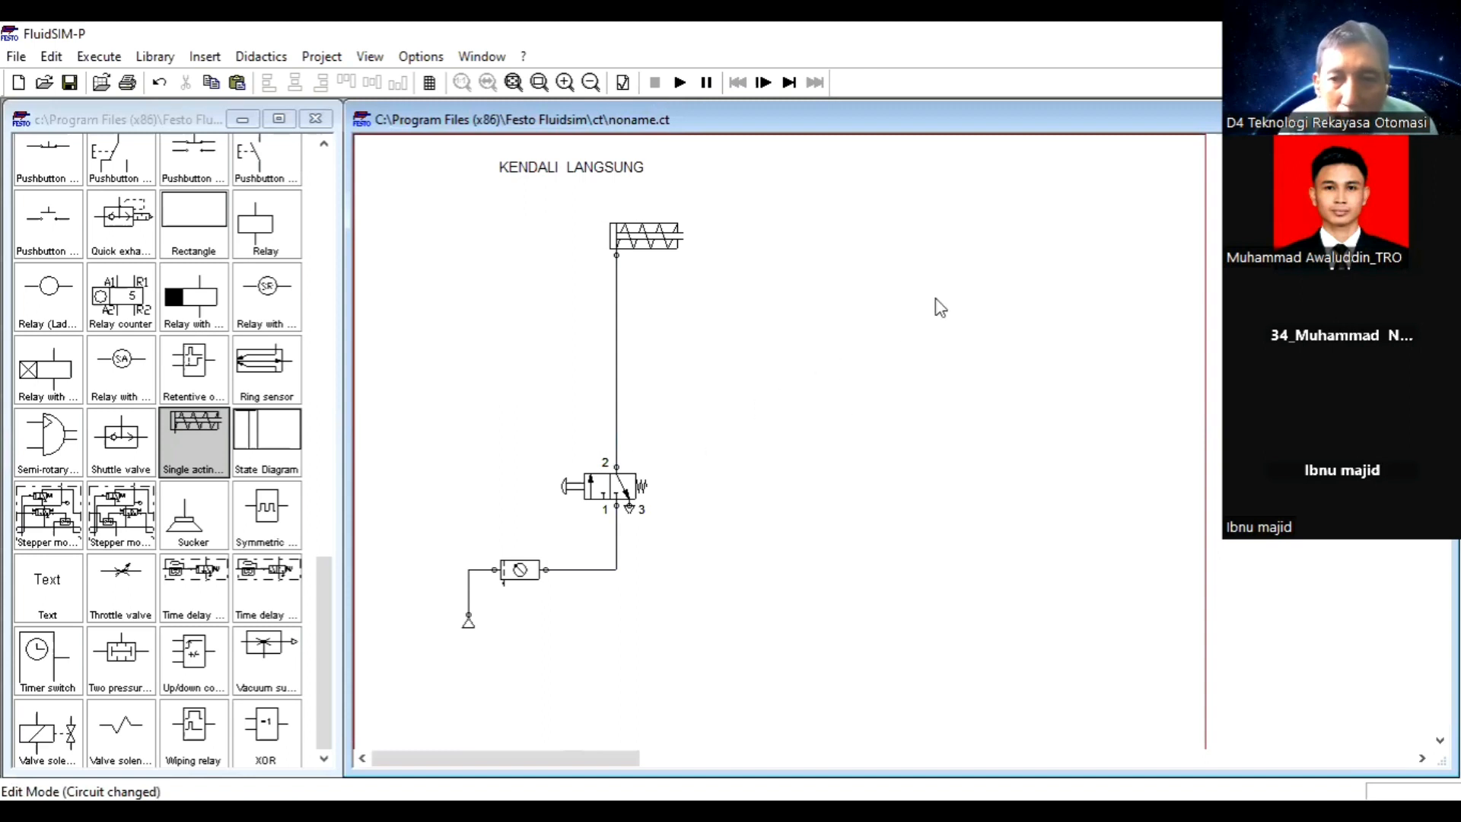
# Place a 5/n Way Valve on the sheet beside the 3/n way valve, at about the same height.
pyautogui.click(1142, 119)
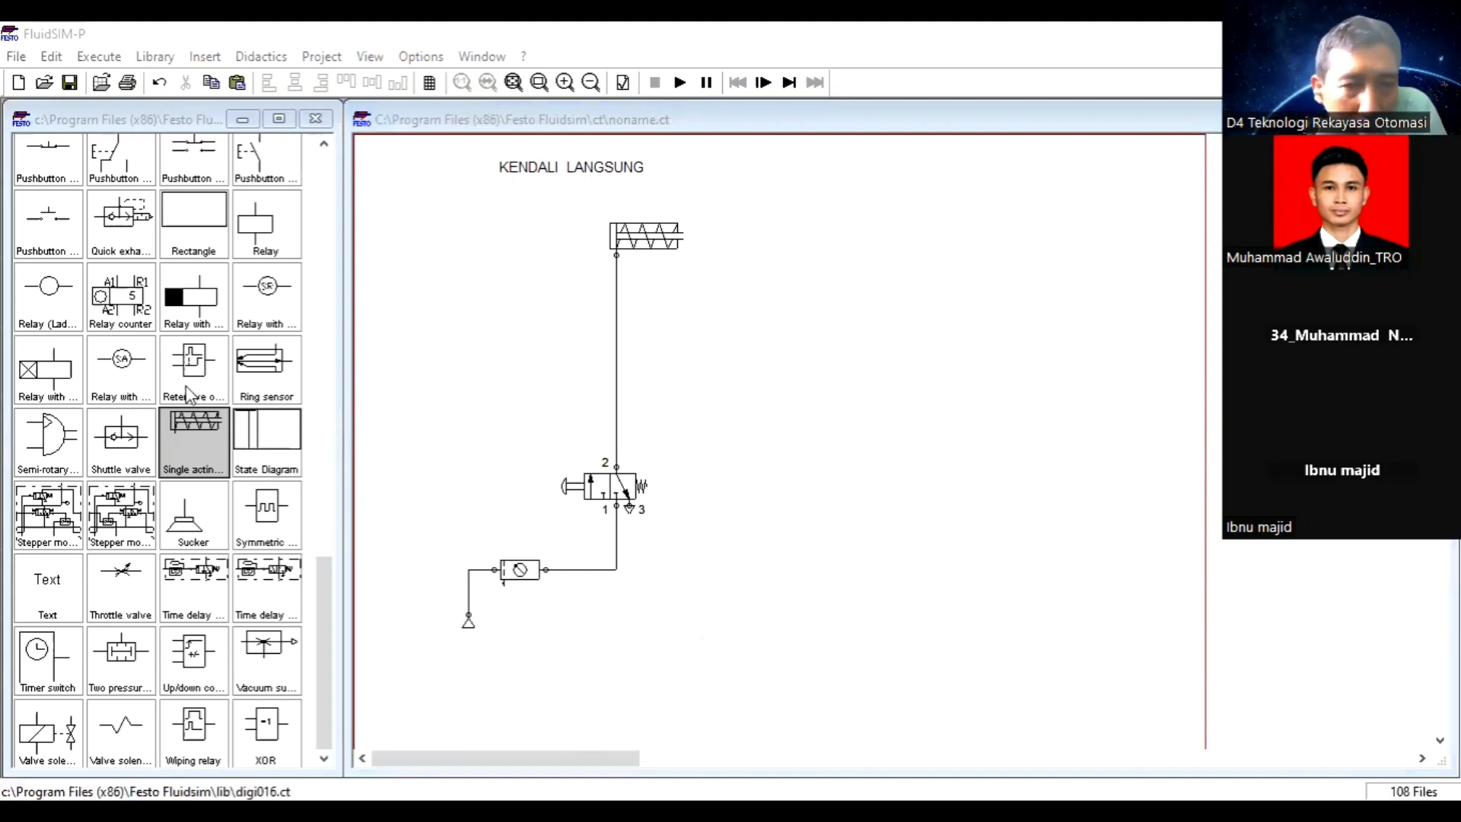
pyautogui.scroll(15, 188, 393)
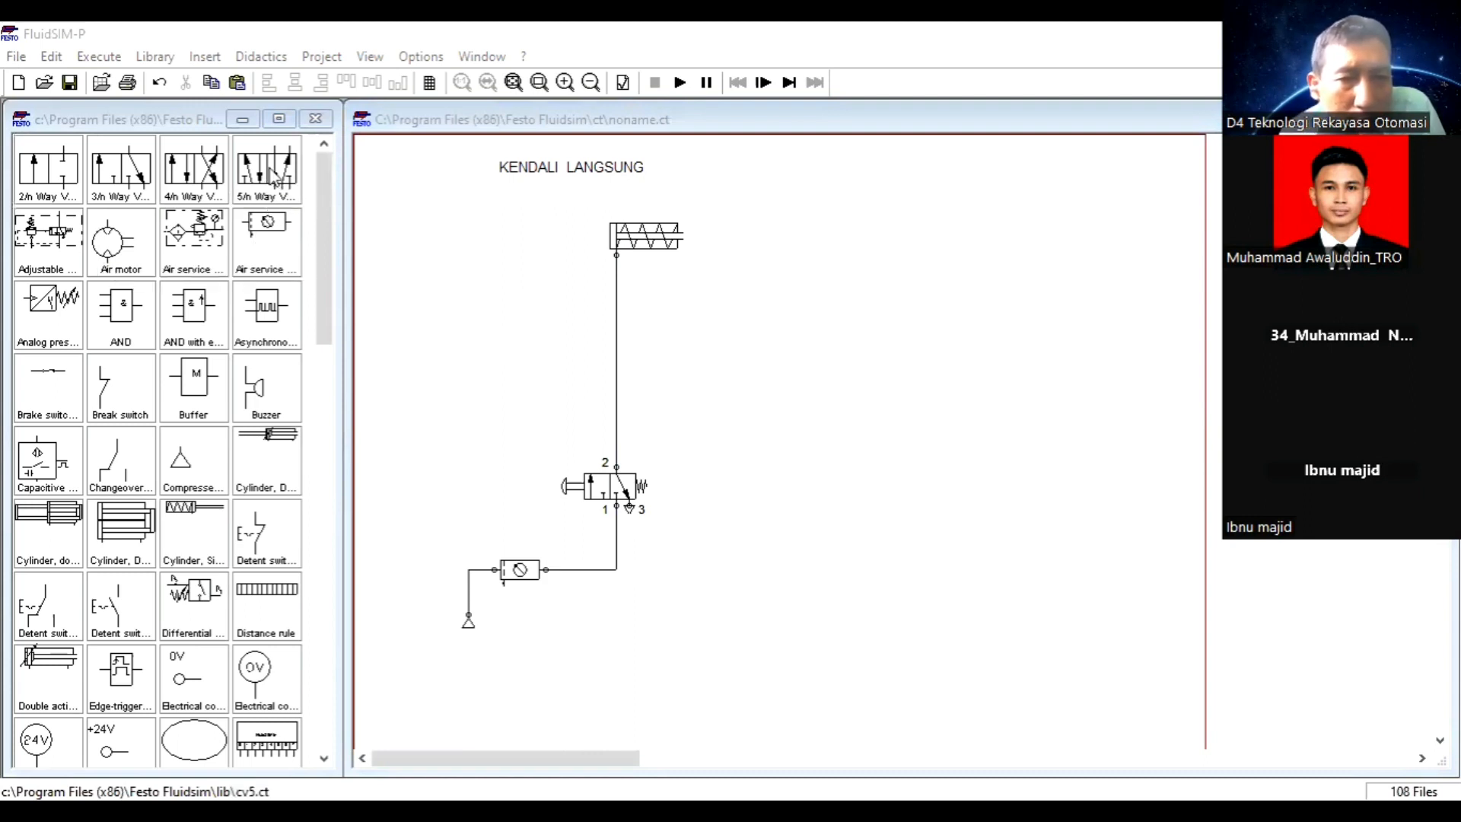
pyautogui.moveTo(274, 173); pyautogui.dragTo(857, 491)
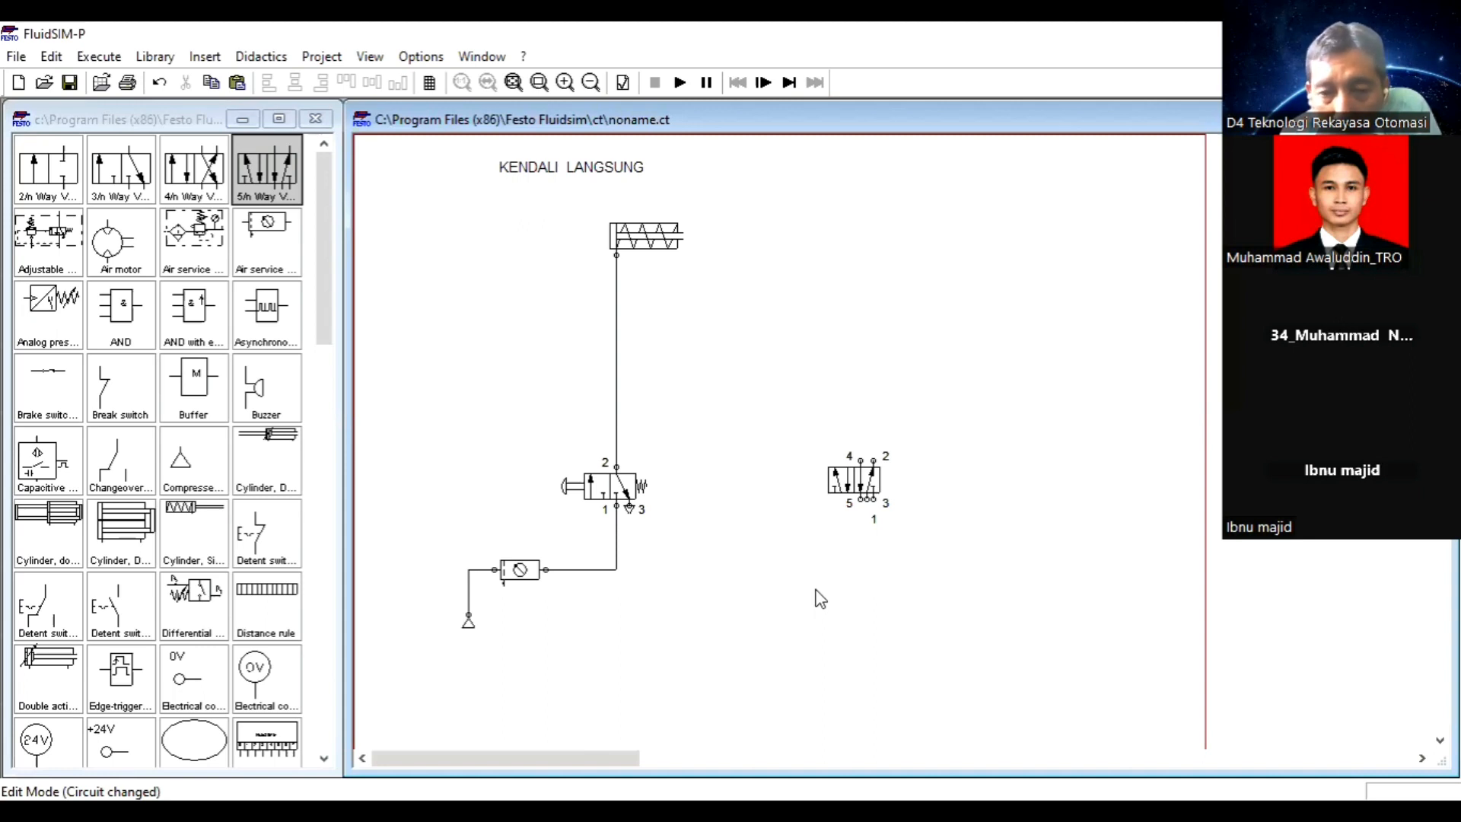
# Configure the 5/n Way Valve with manual pushbutton actuation on the left and spring return on the right.
pyautogui.click(857, 488)
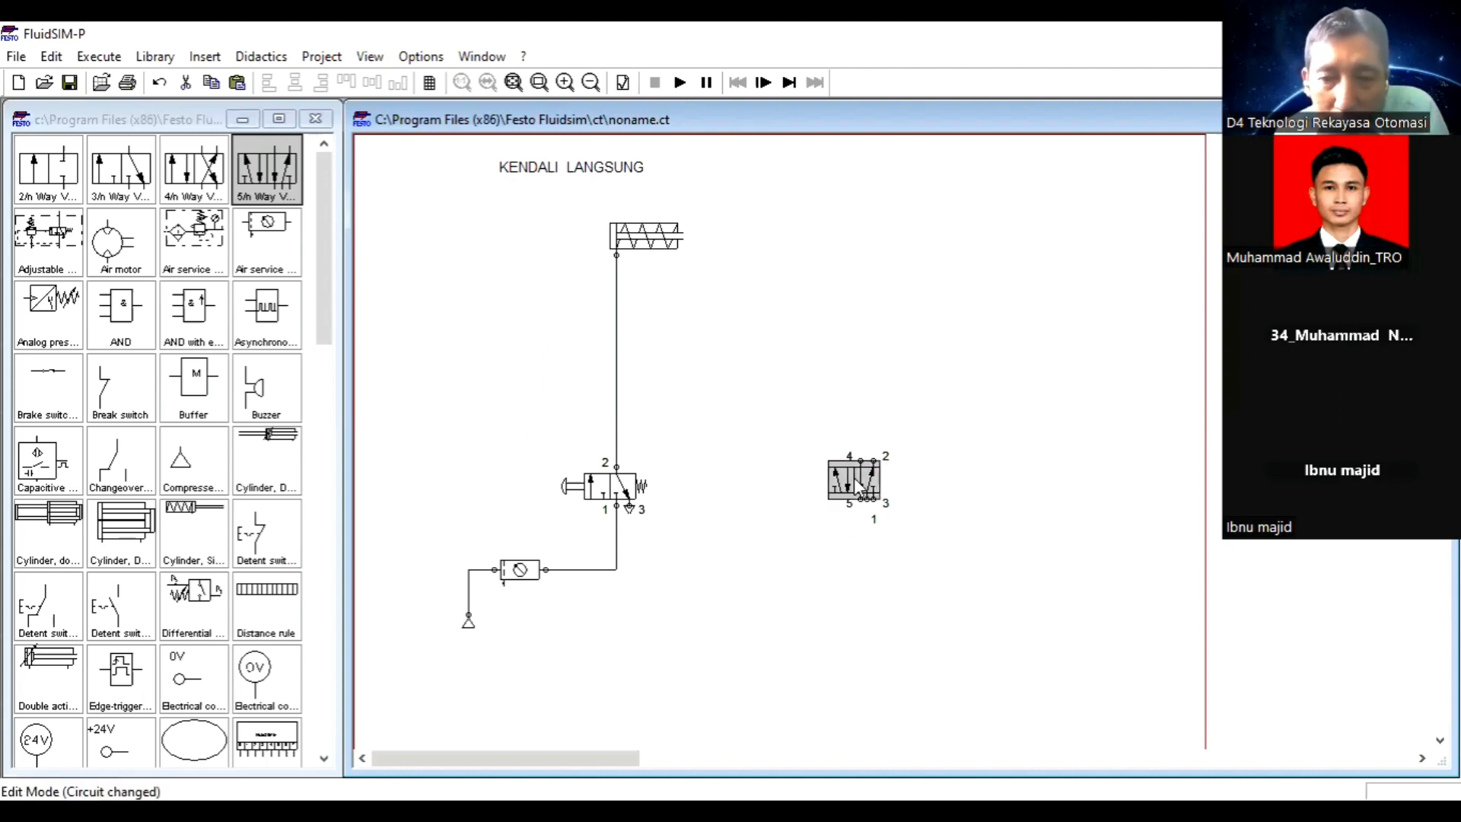
pyautogui.doubleClick(854, 477)
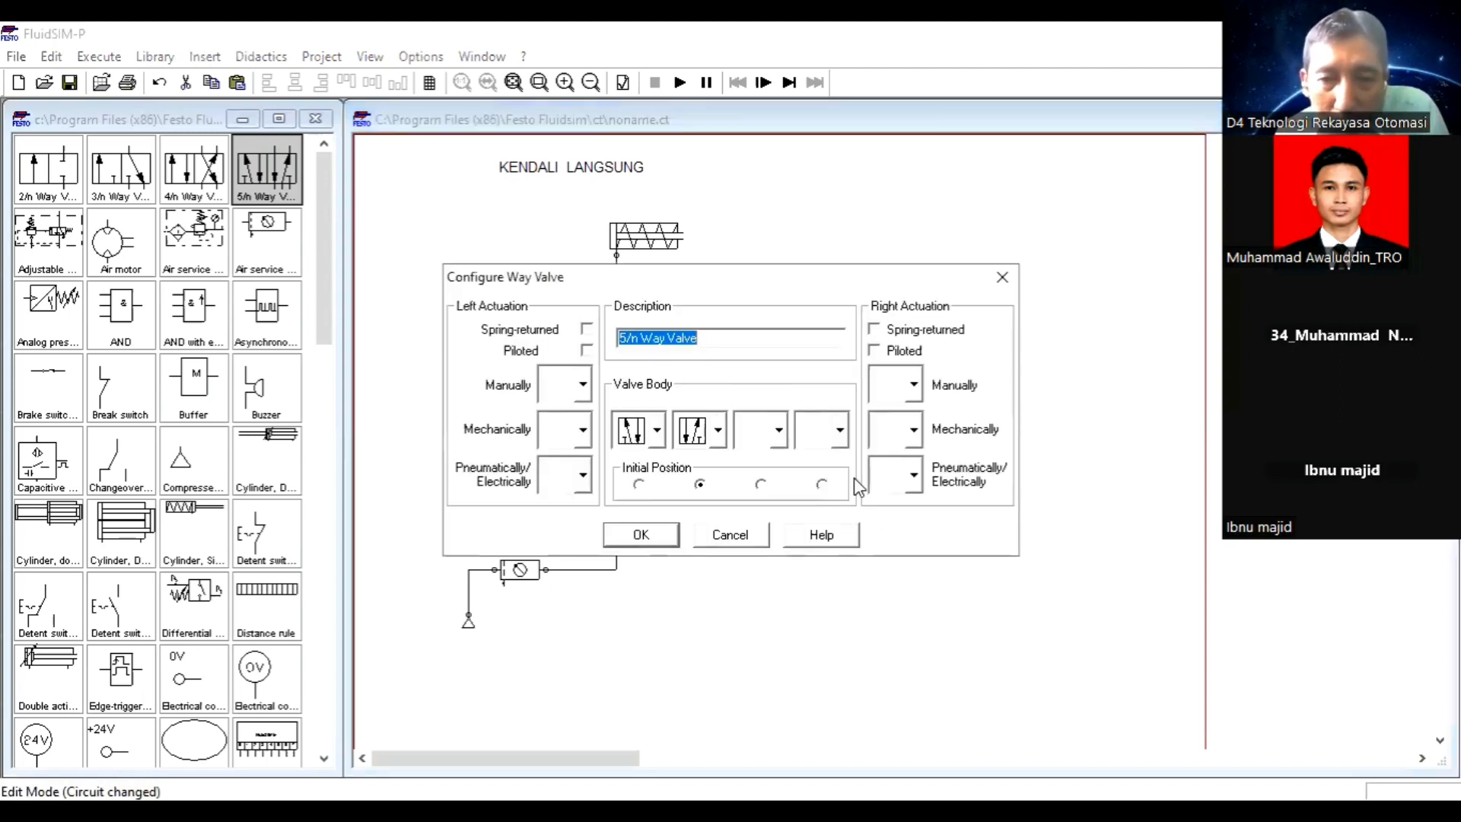
pyautogui.click(581, 387)
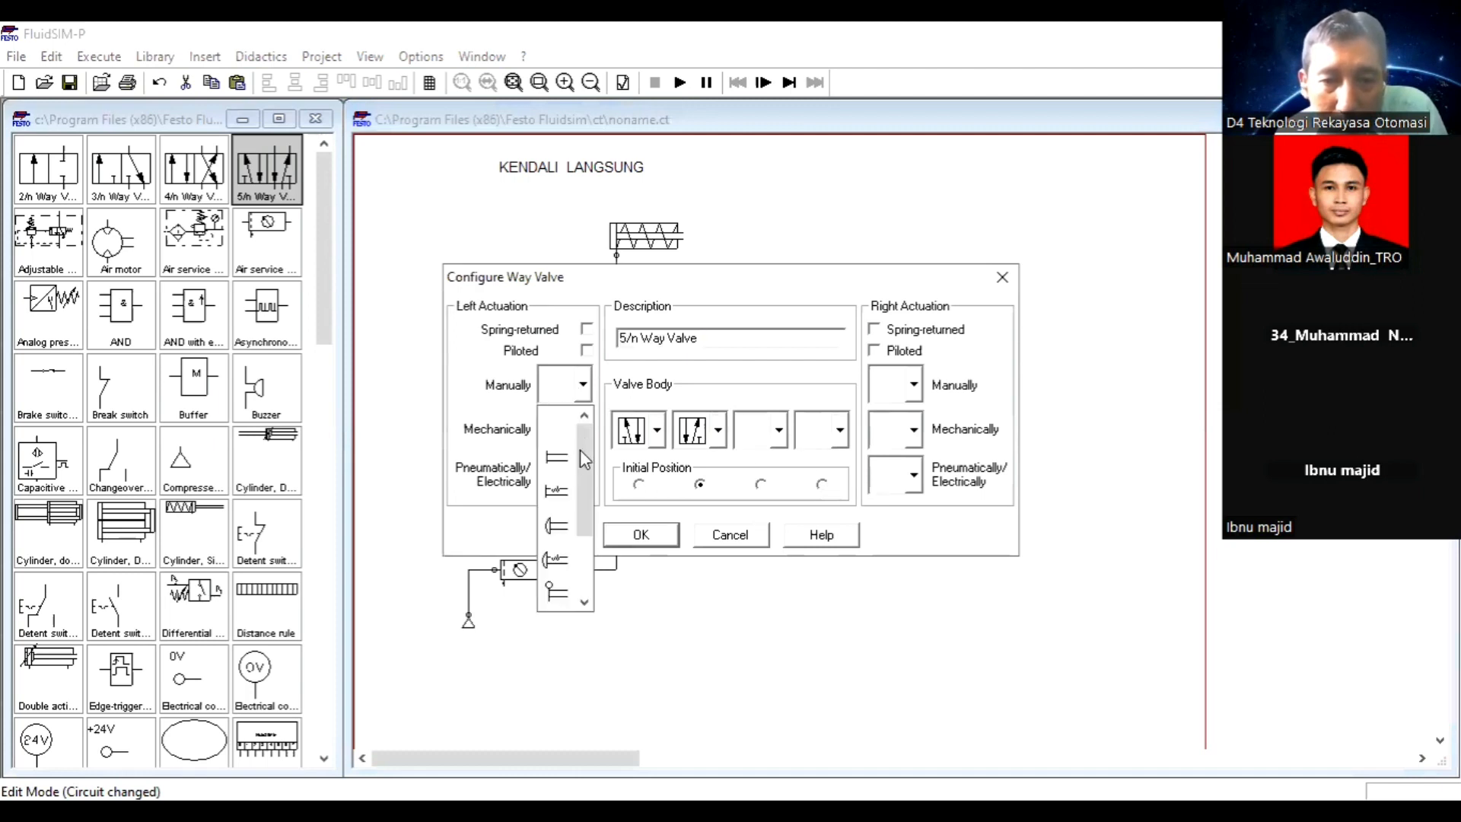
pyautogui.click(559, 529)
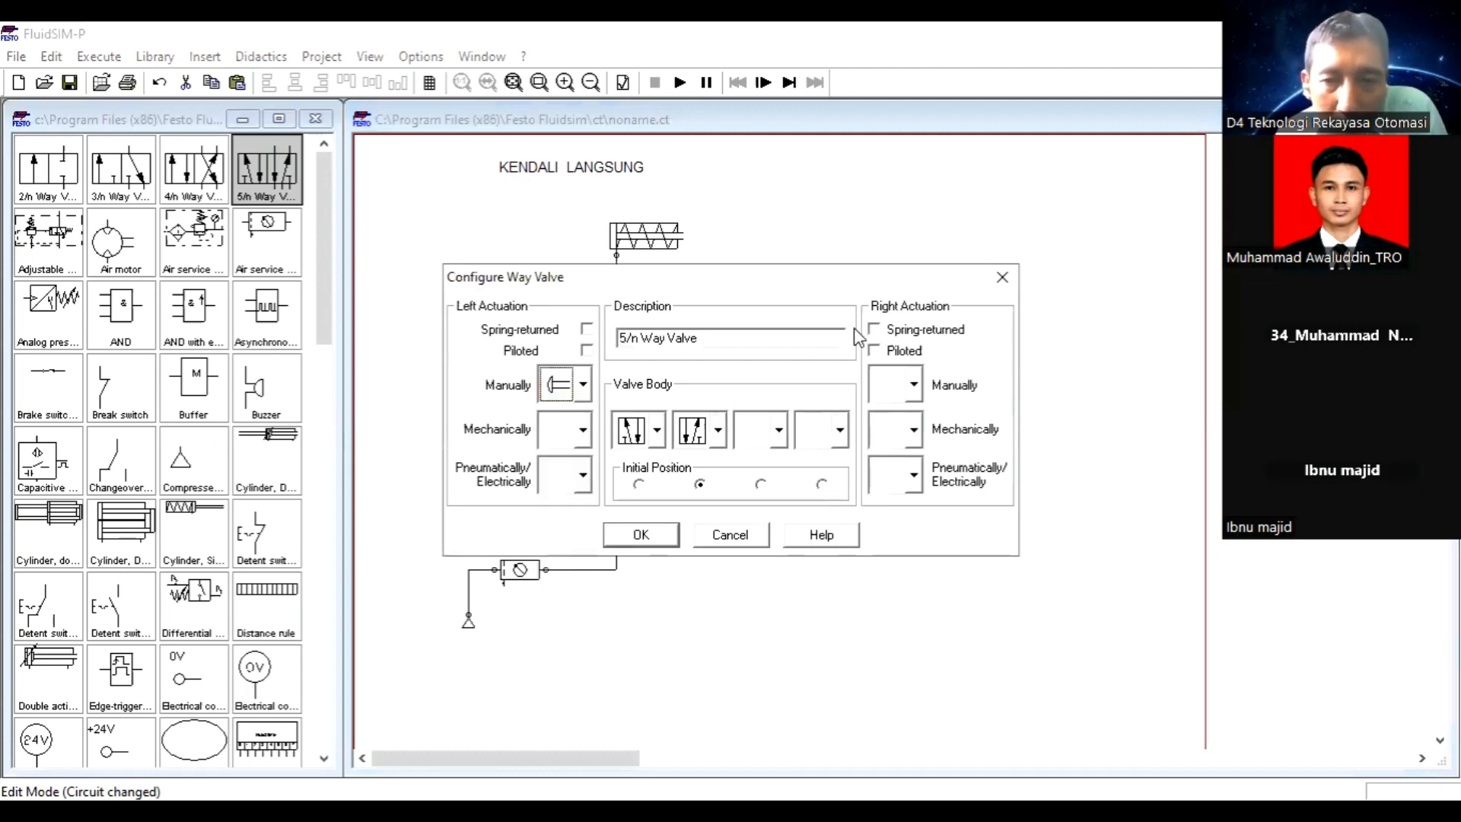
pyautogui.click(878, 331)
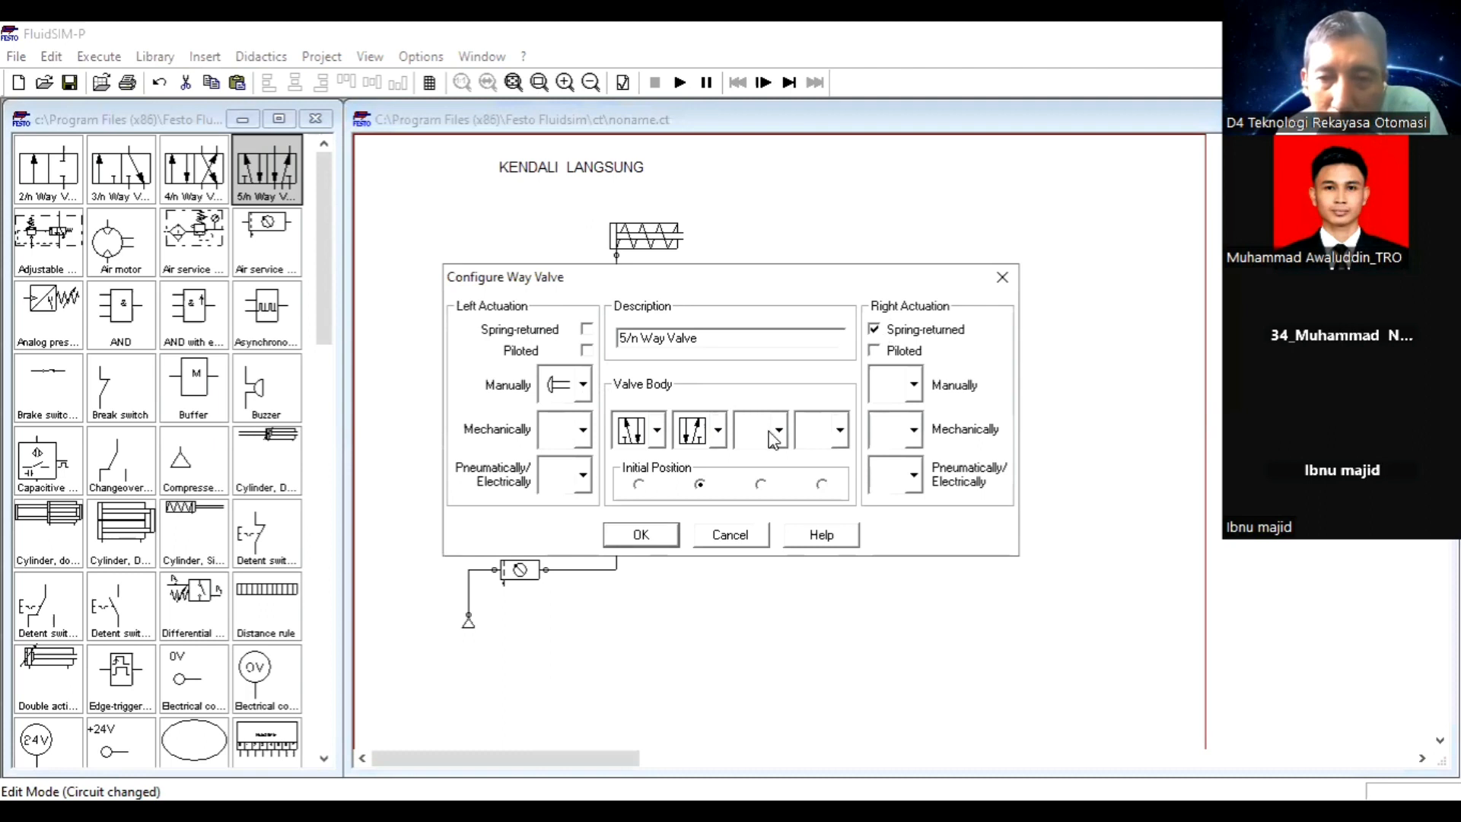
pyautogui.click(669, 538)
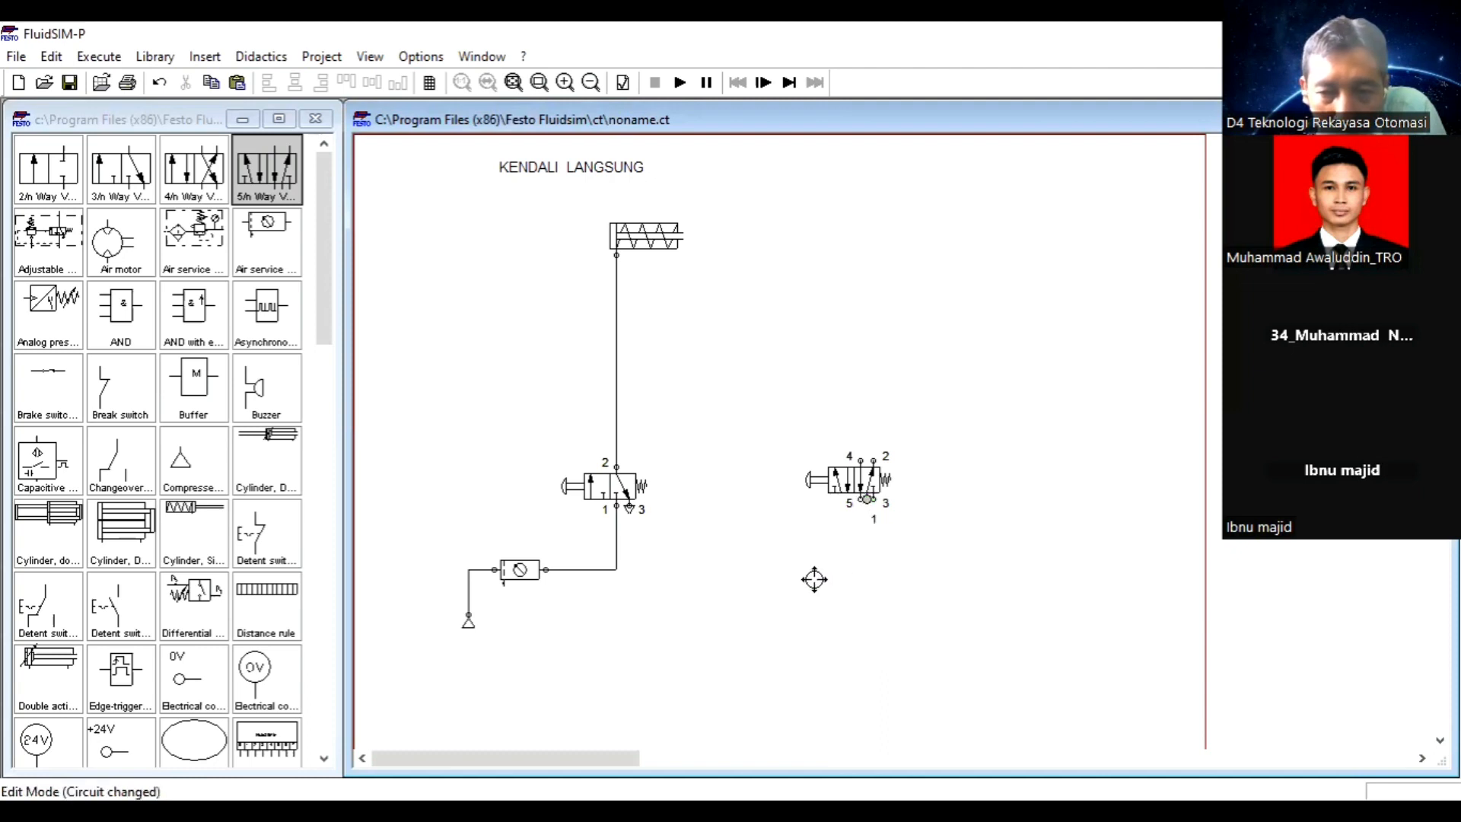
# Connect port 1 of the 5/n valve to the shared air supply line and set plain-triangle exhaust terminators on ports 3 and 5.
pyautogui.moveTo(621, 573); pyautogui.dragTo(617, 567)
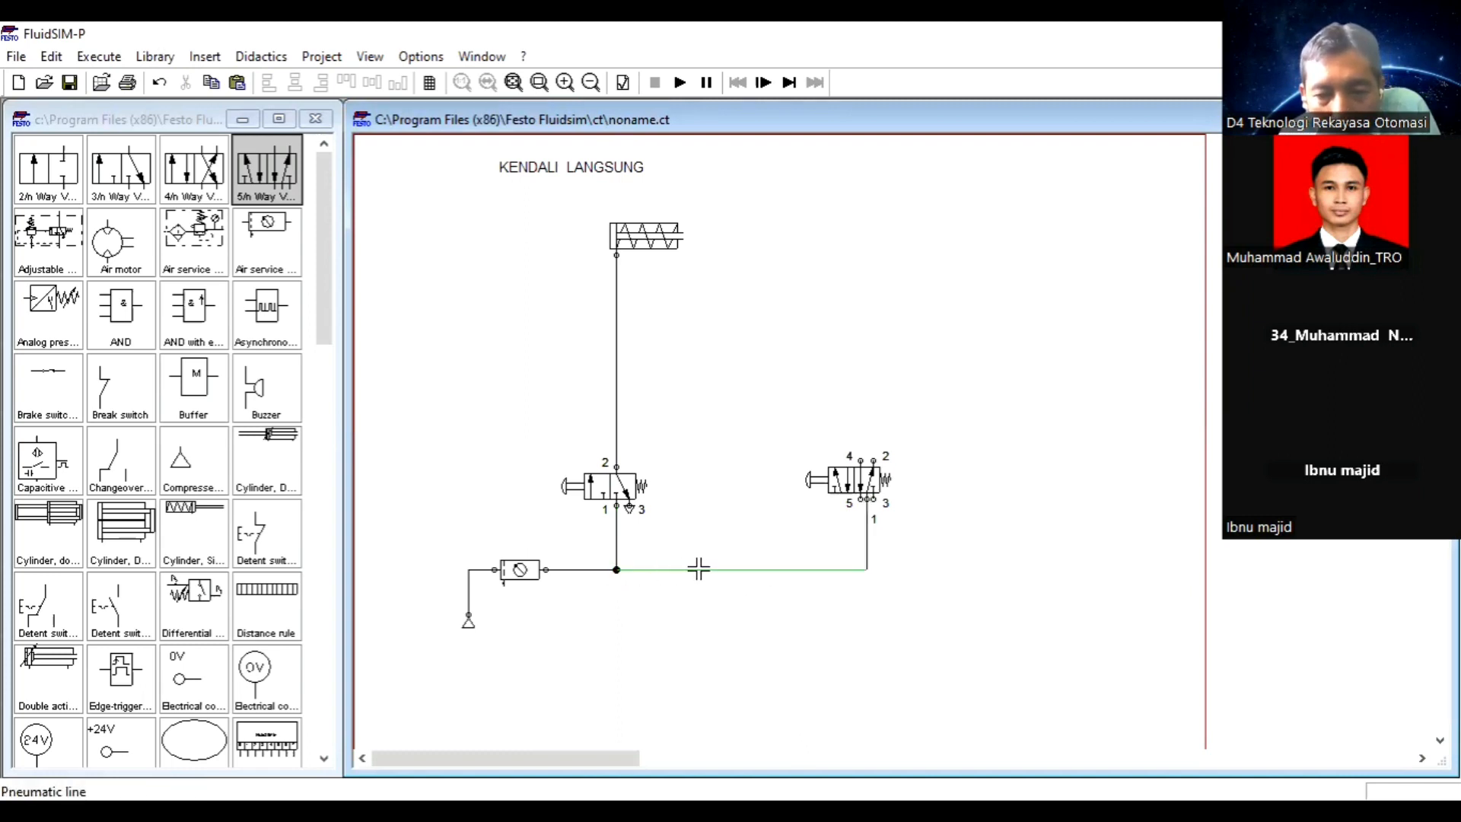
pyautogui.doubleClick(874, 498)
pyautogui.click(748, 474)
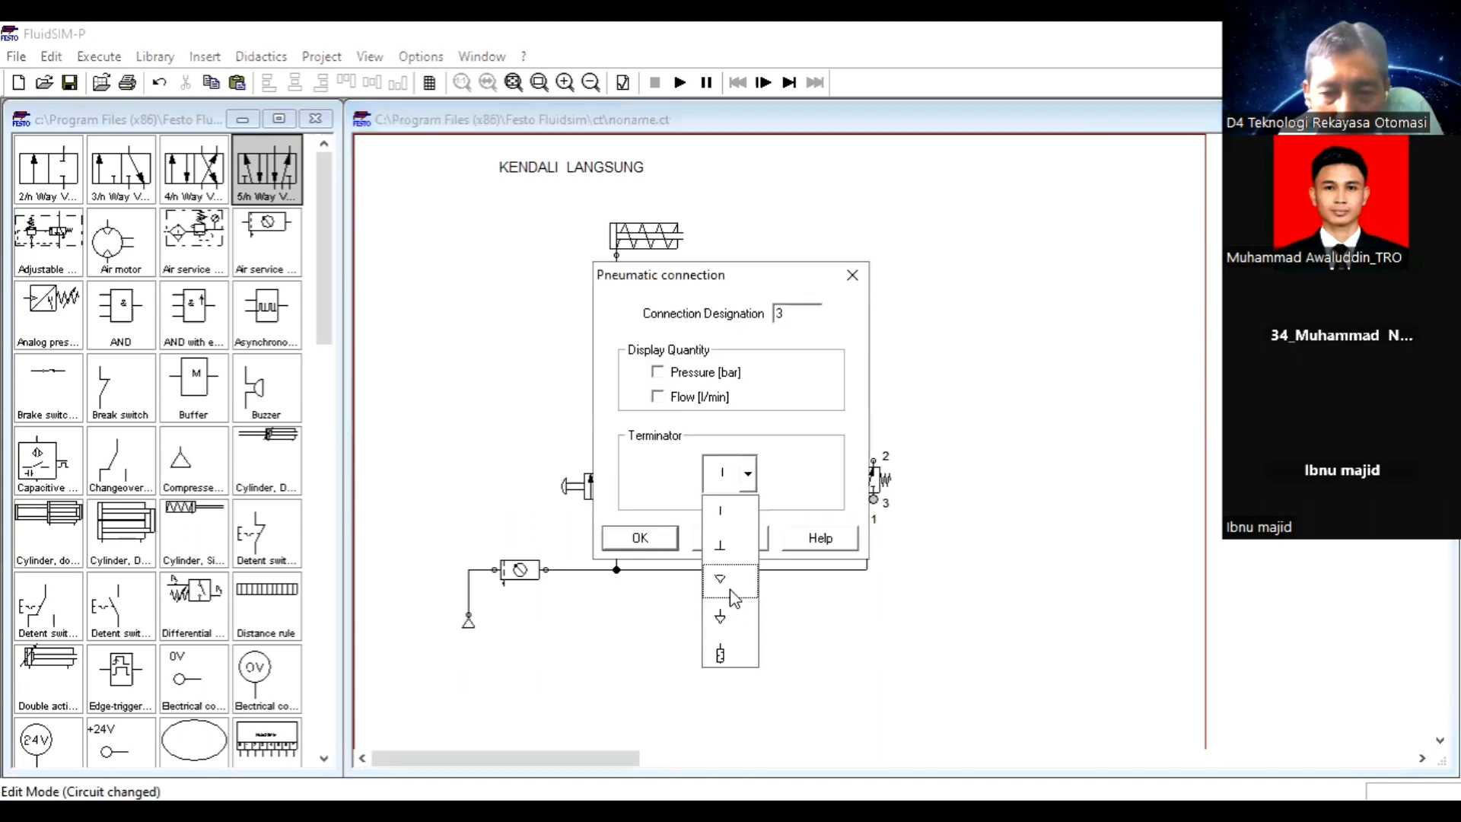
pyautogui.click(720, 580)
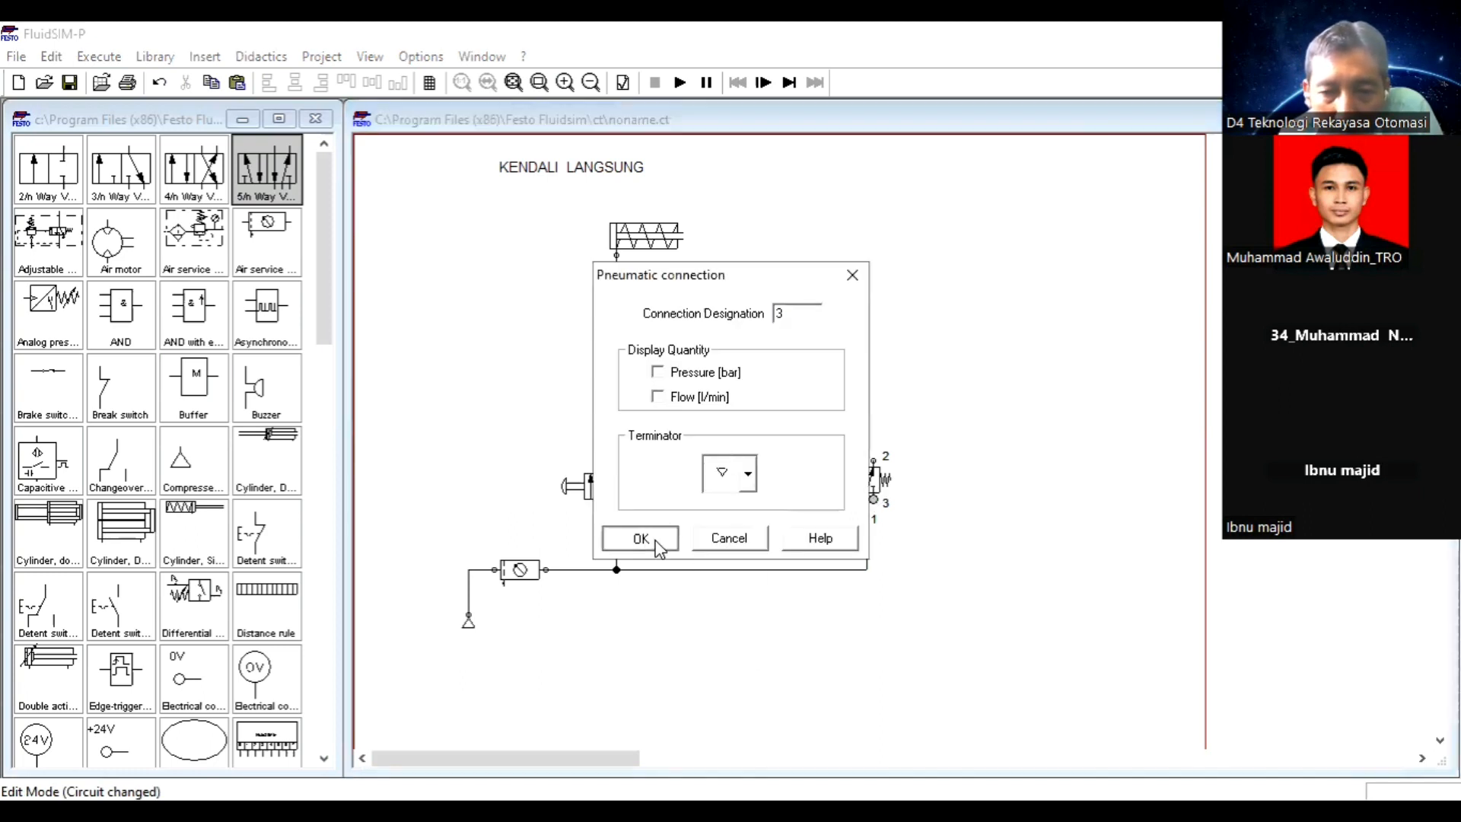
pyautogui.click(654, 538)
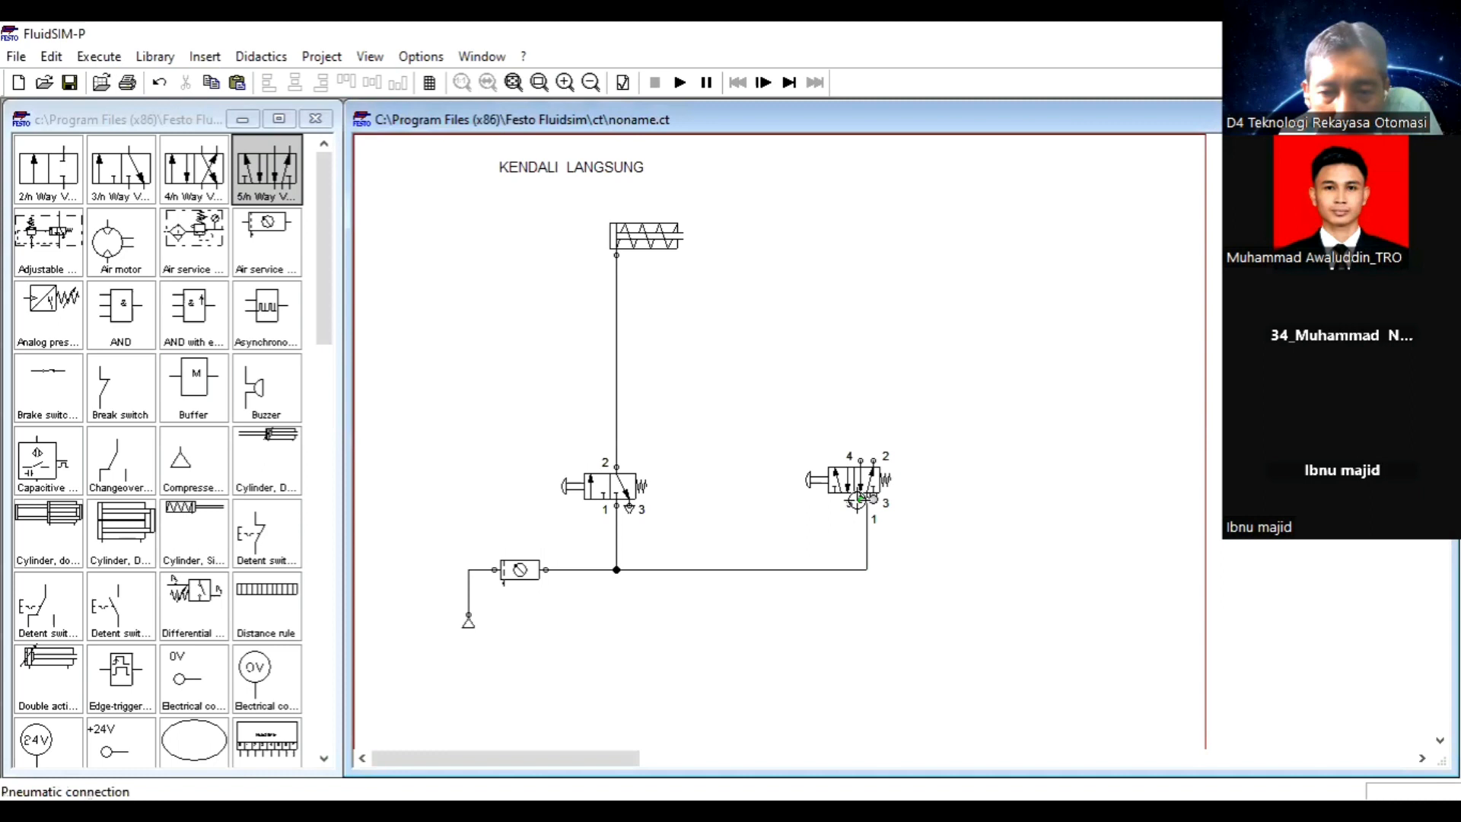
pyautogui.doubleClick(873, 499)
pyautogui.click(748, 475)
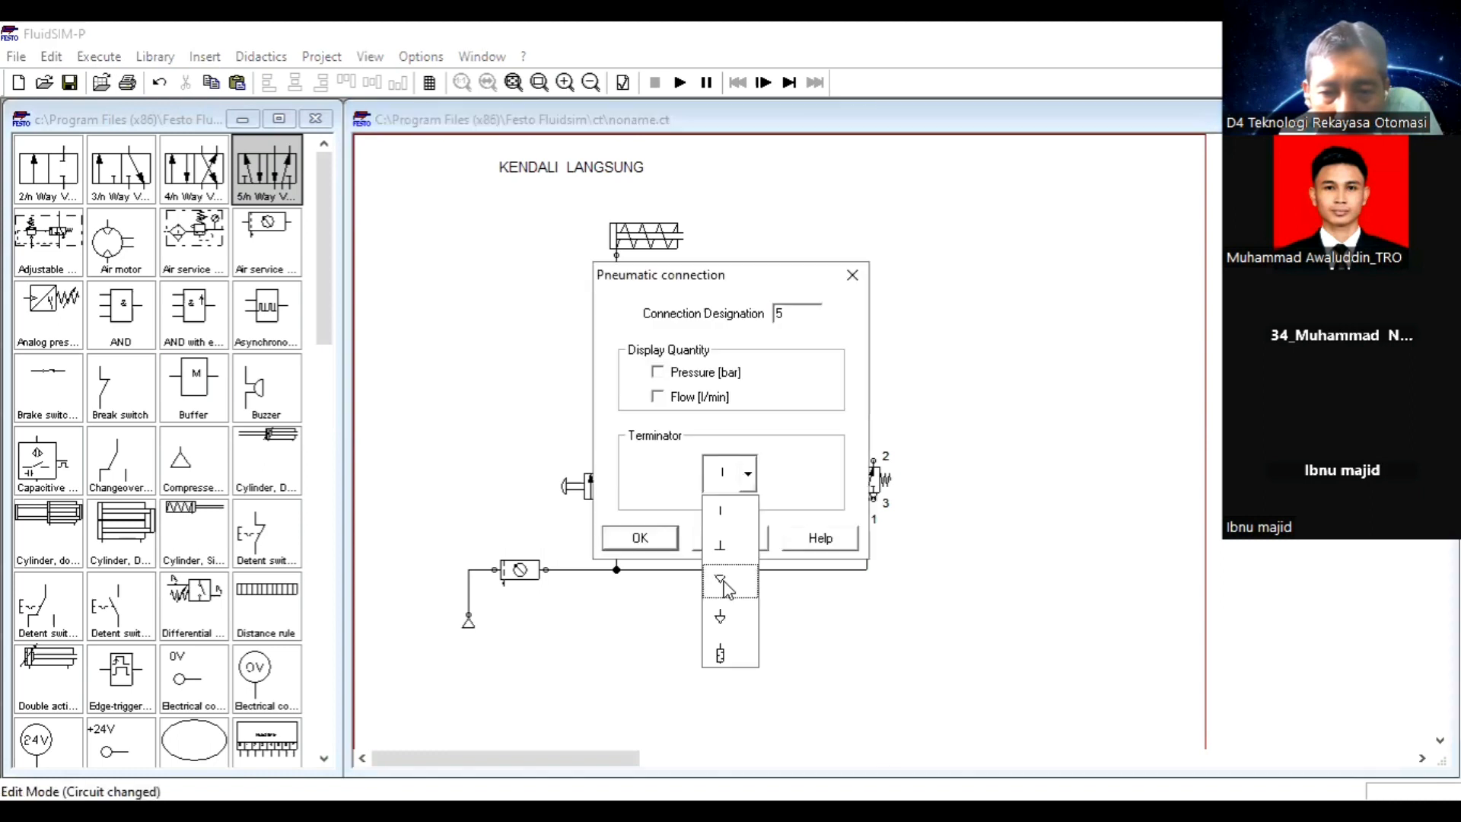
pyautogui.click(725, 583)
pyautogui.click(641, 539)
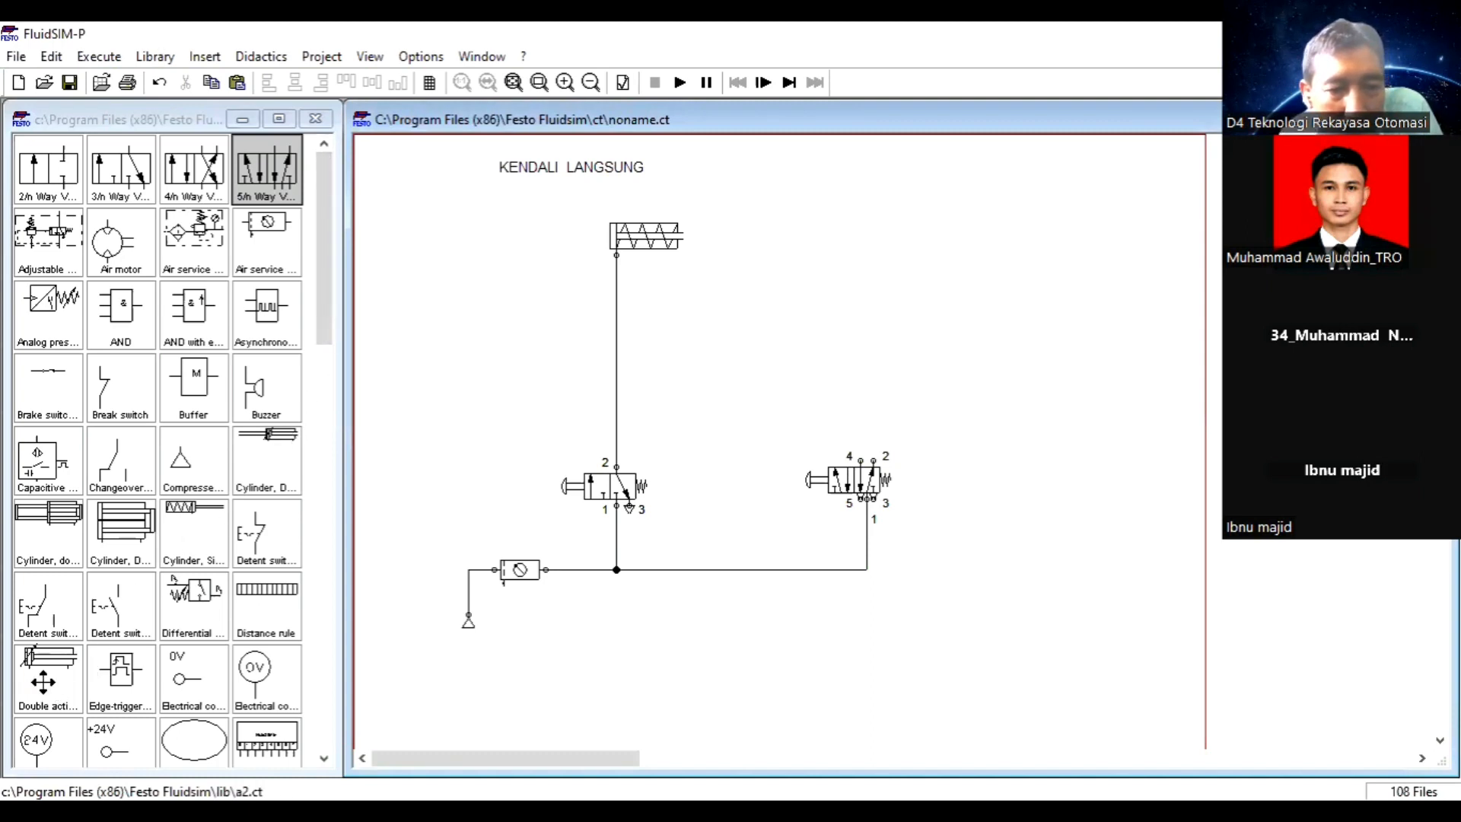
# Place a double-acting cylinder above the 5/n valve and connect its rod-side port to valve port 2 and its piston-side port to port 4.
pyautogui.moveTo(44, 673); pyautogui.dragTo(845, 224)
pyautogui.click(924, 280)
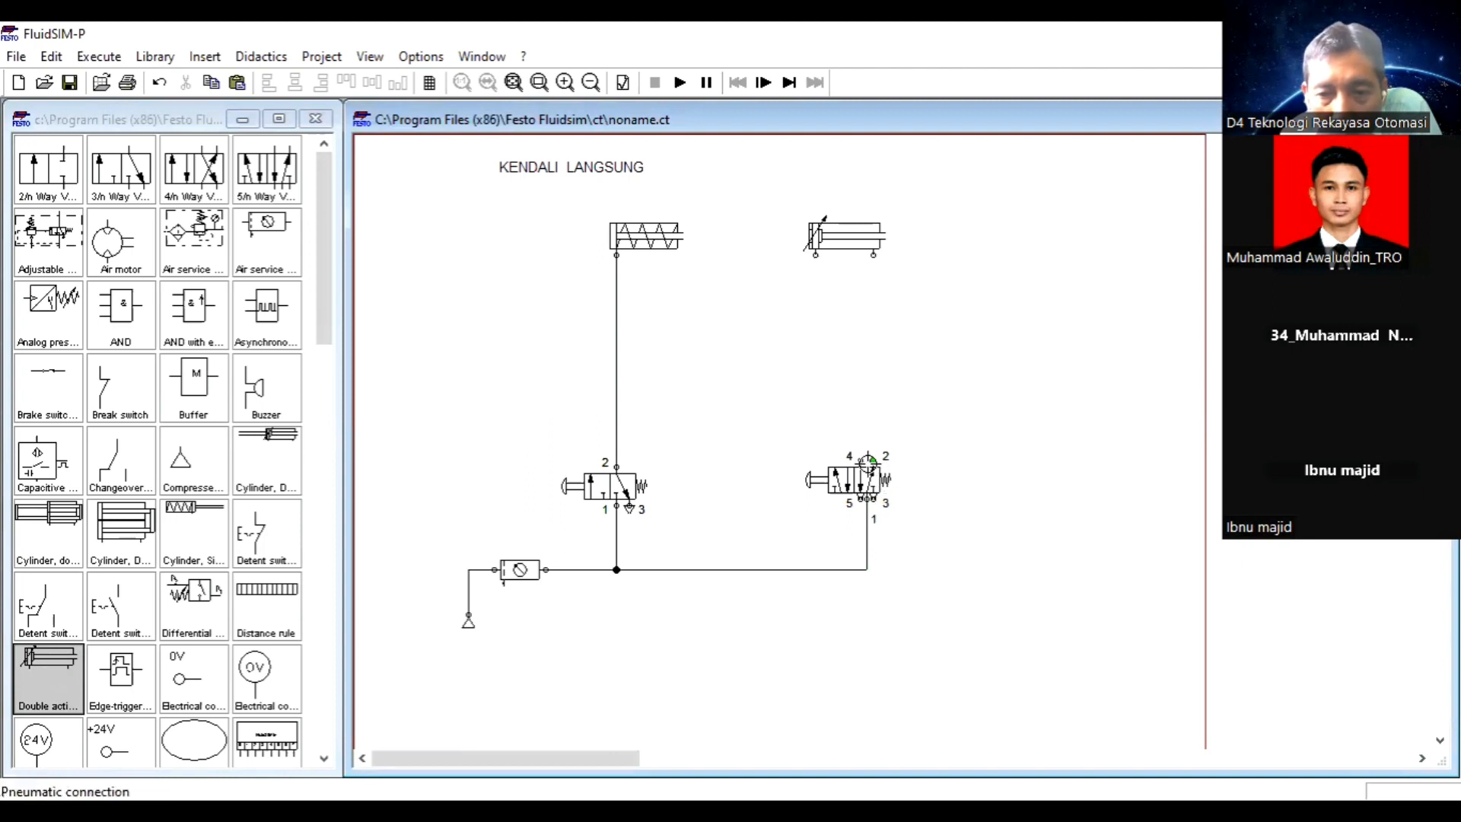
pyautogui.moveTo(874, 458); pyautogui.dragTo(874, 256)
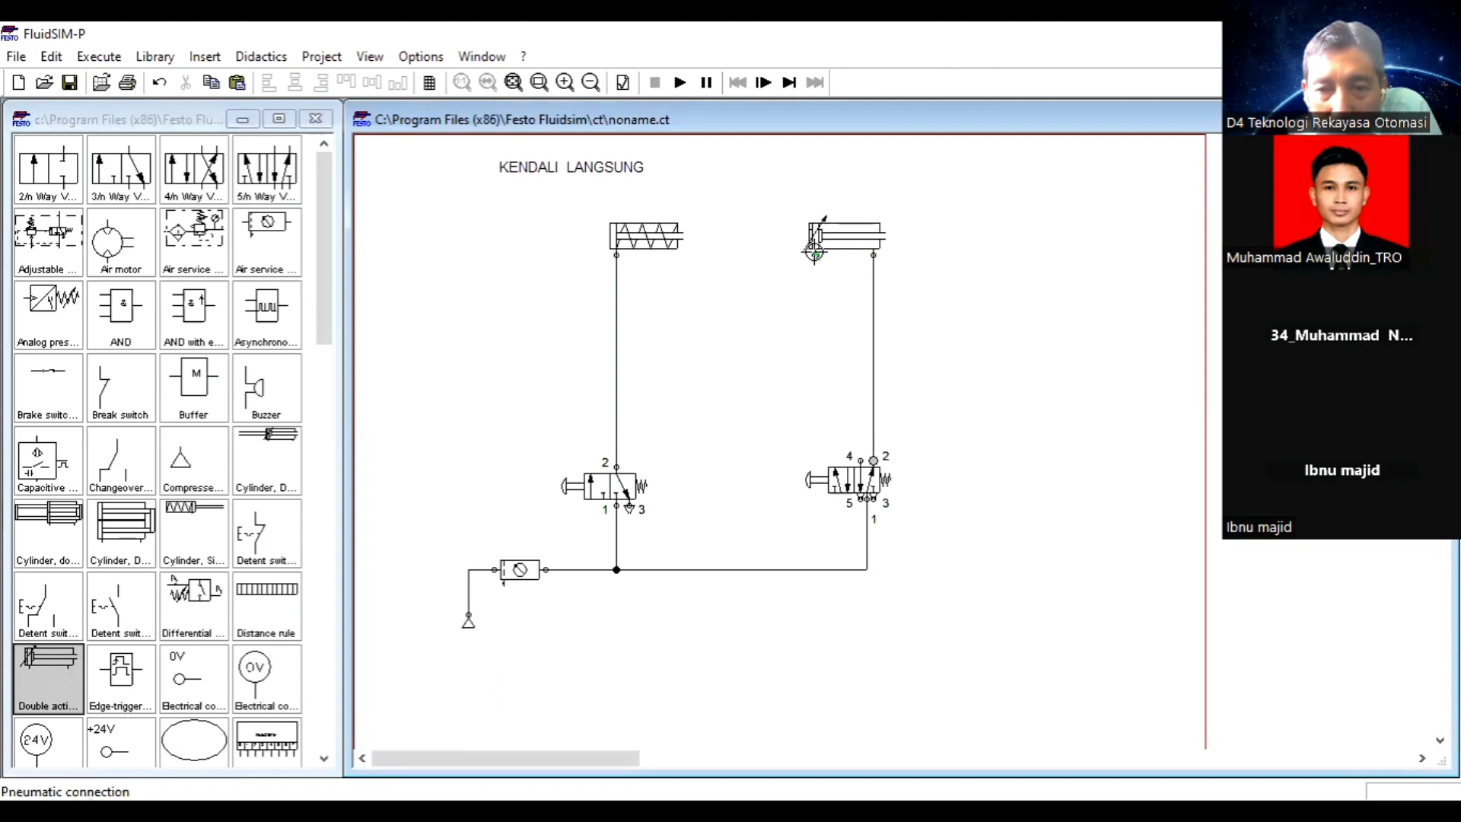
pyautogui.moveTo(815, 255)
pyautogui.mouseDown()
pyautogui.moveTo(829, 423)
pyautogui.moveTo(858, 459)
pyautogui.mouseUp()
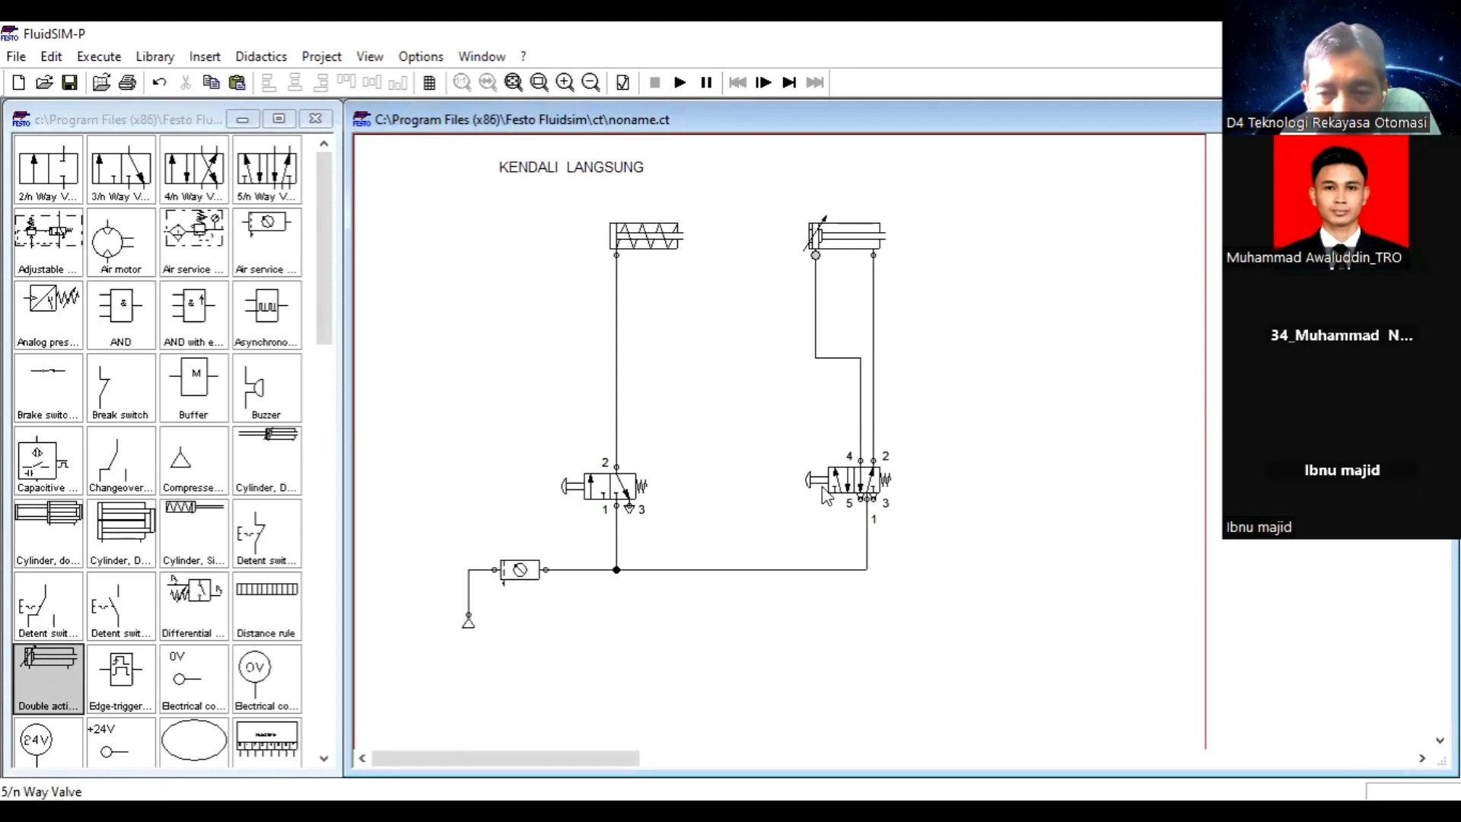
# Simulate the circuit, actuating the 5/n valve's pushbutton to extend and retract the double-acting cylinder, and stop the simulation.
pyautogui.click(687, 84)
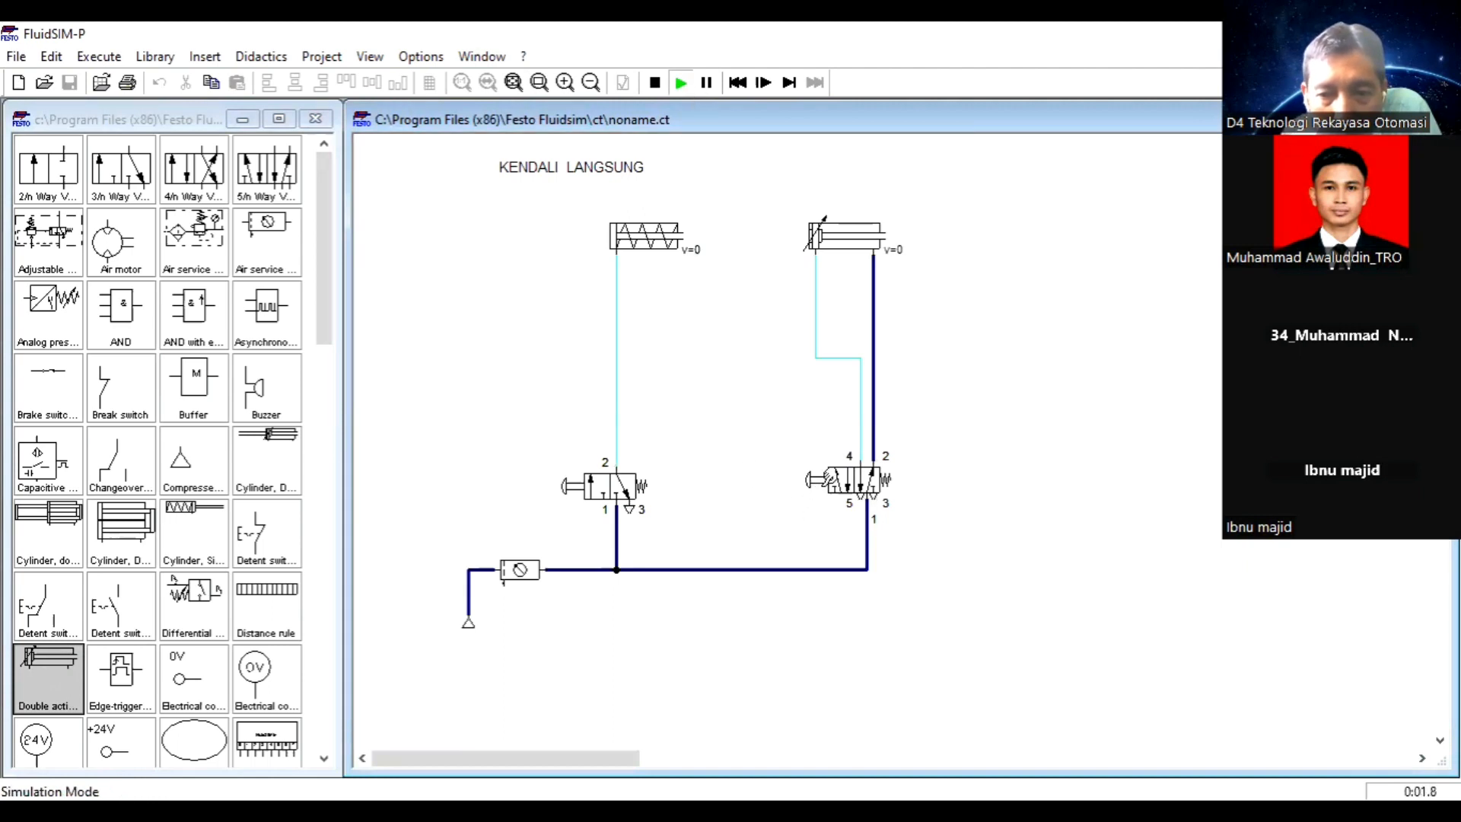
pyautogui.click(828, 479)
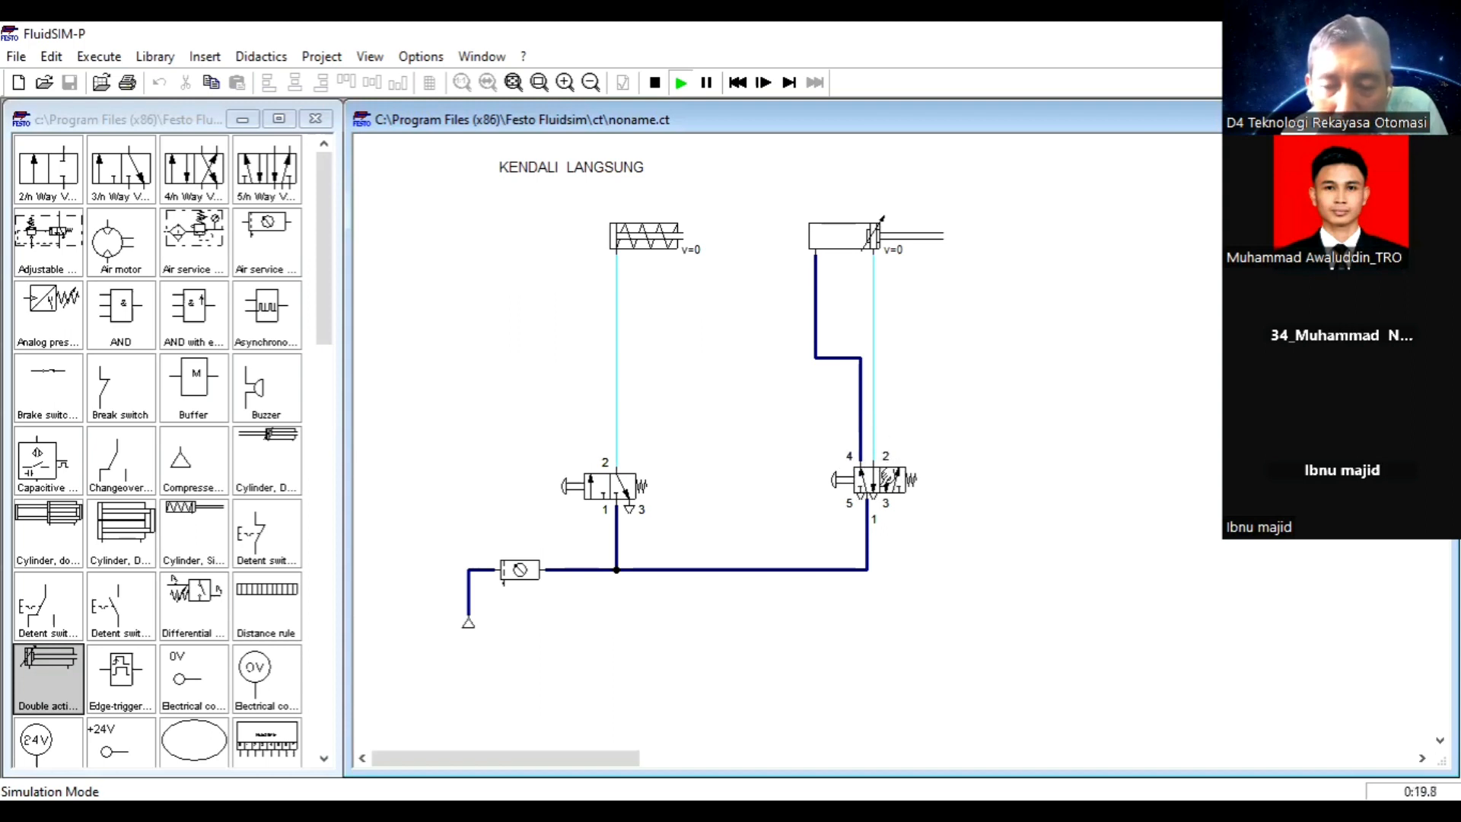
pyautogui.click(864, 467)
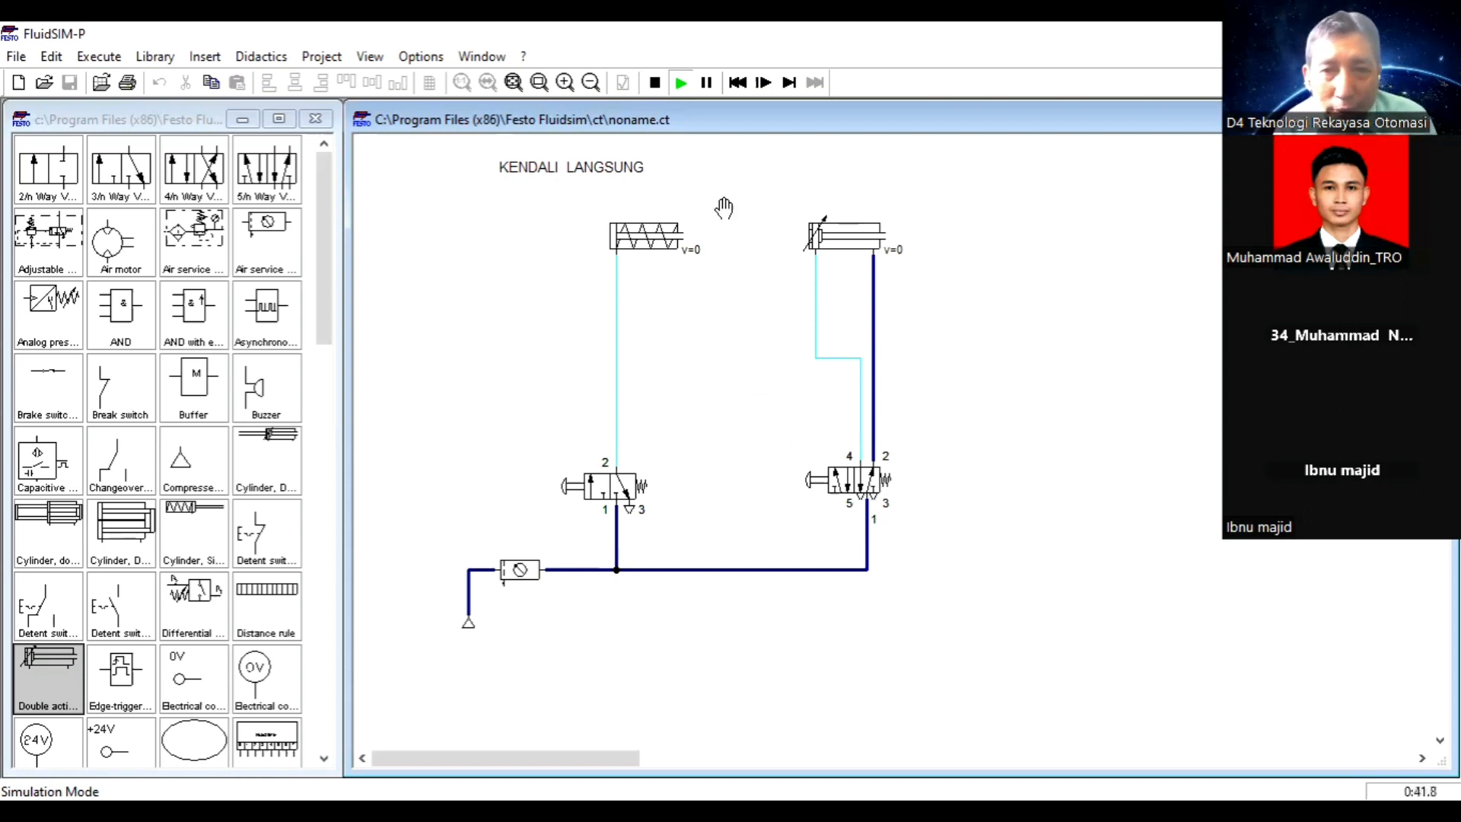
pyautogui.click(656, 84)
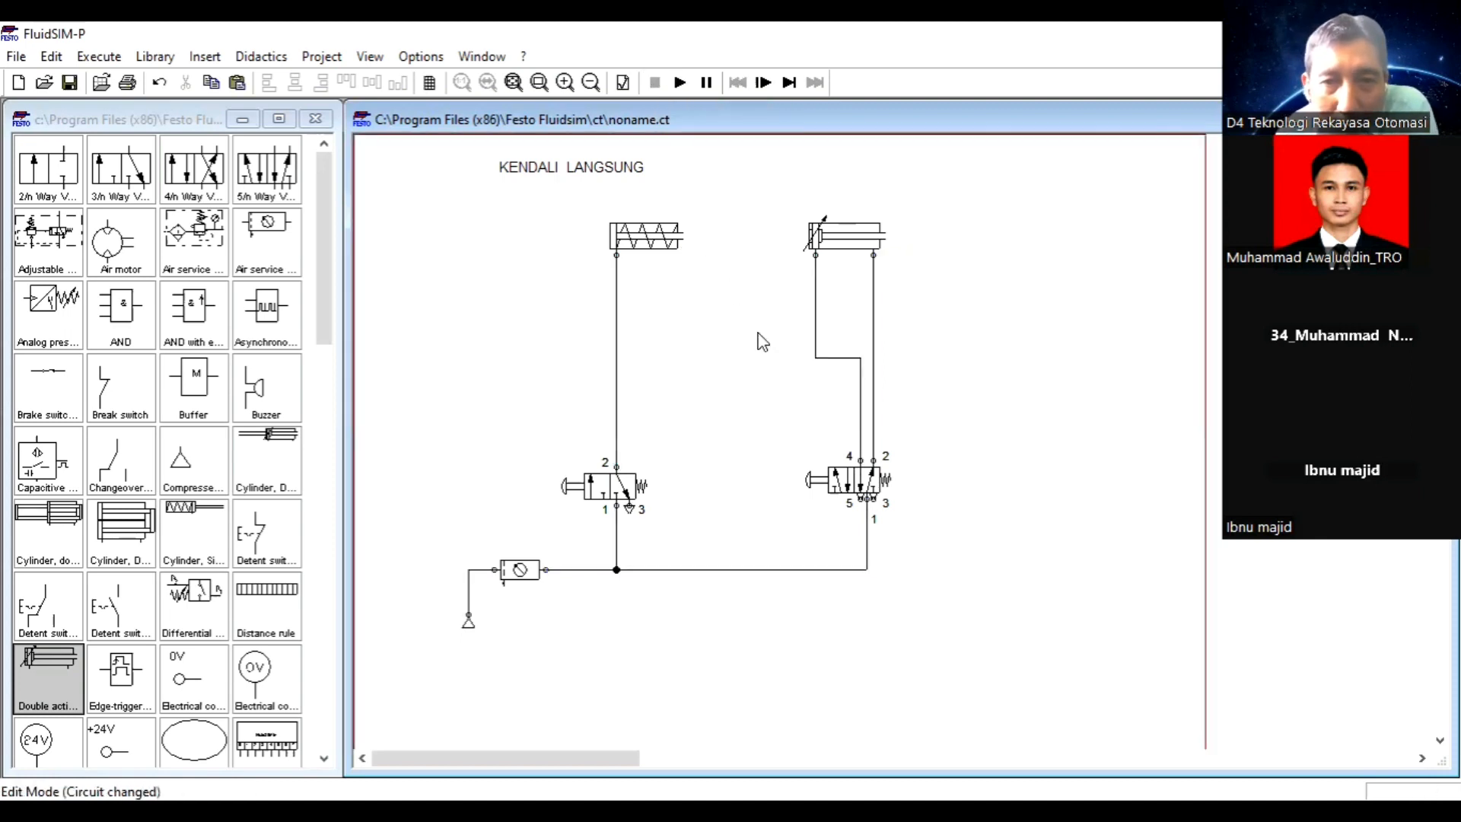
# Remove the spring return from the right side of the 5/n Way Valve.
pyautogui.click(868, 493)
pyautogui.doubleClick(868, 493)
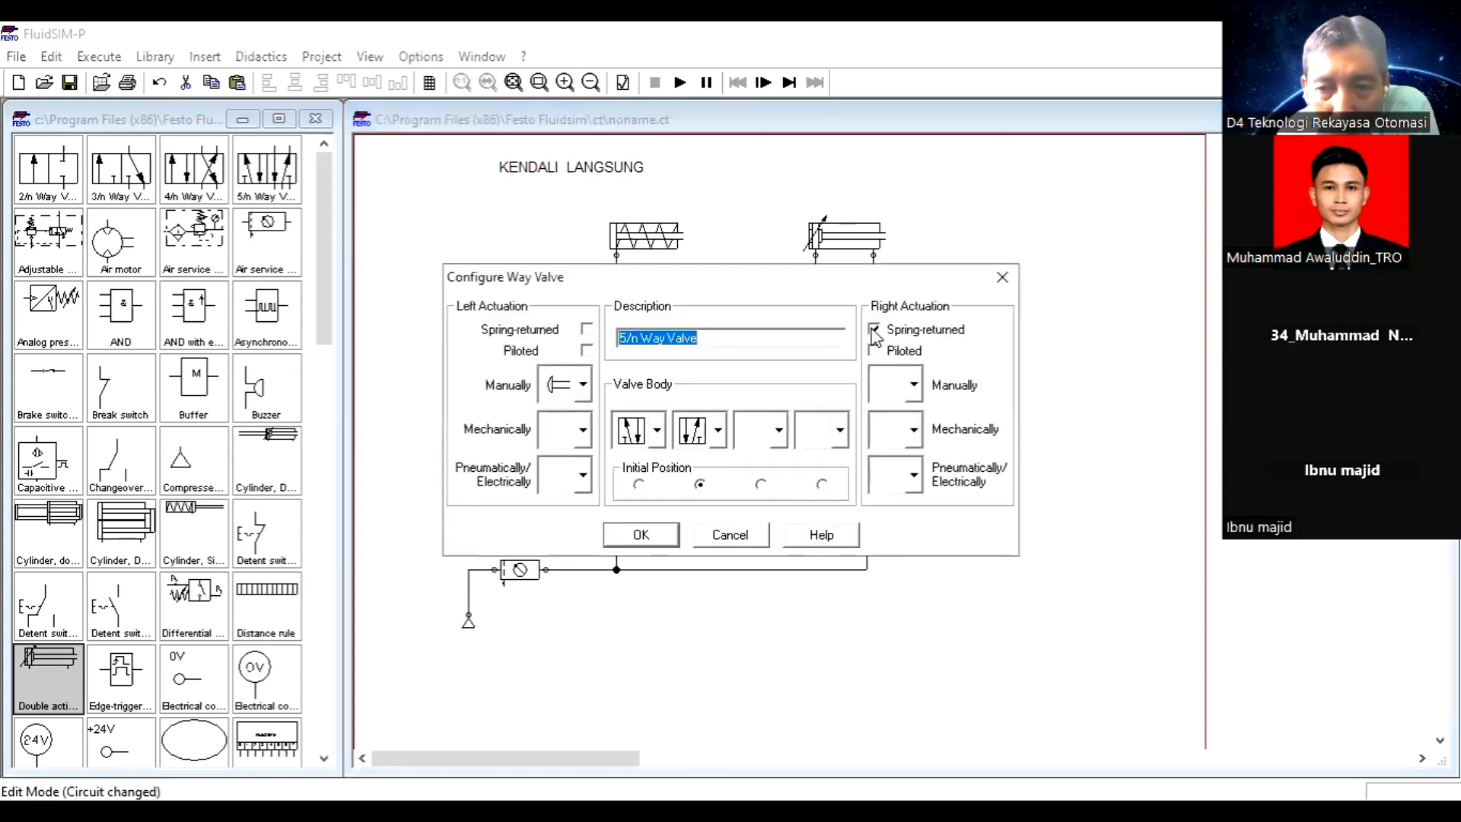
pyautogui.click(873, 329)
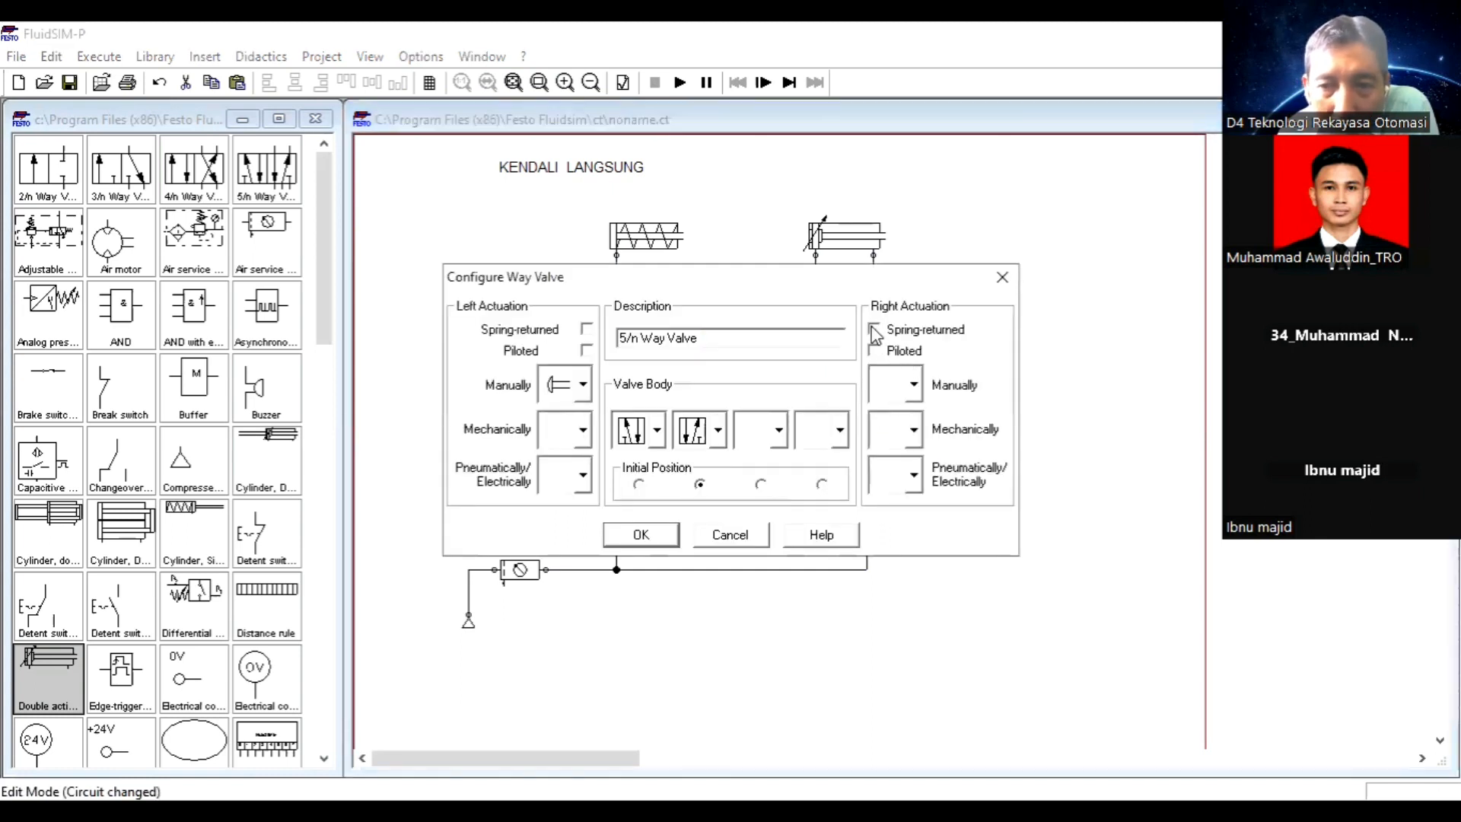
pyautogui.click(647, 534)
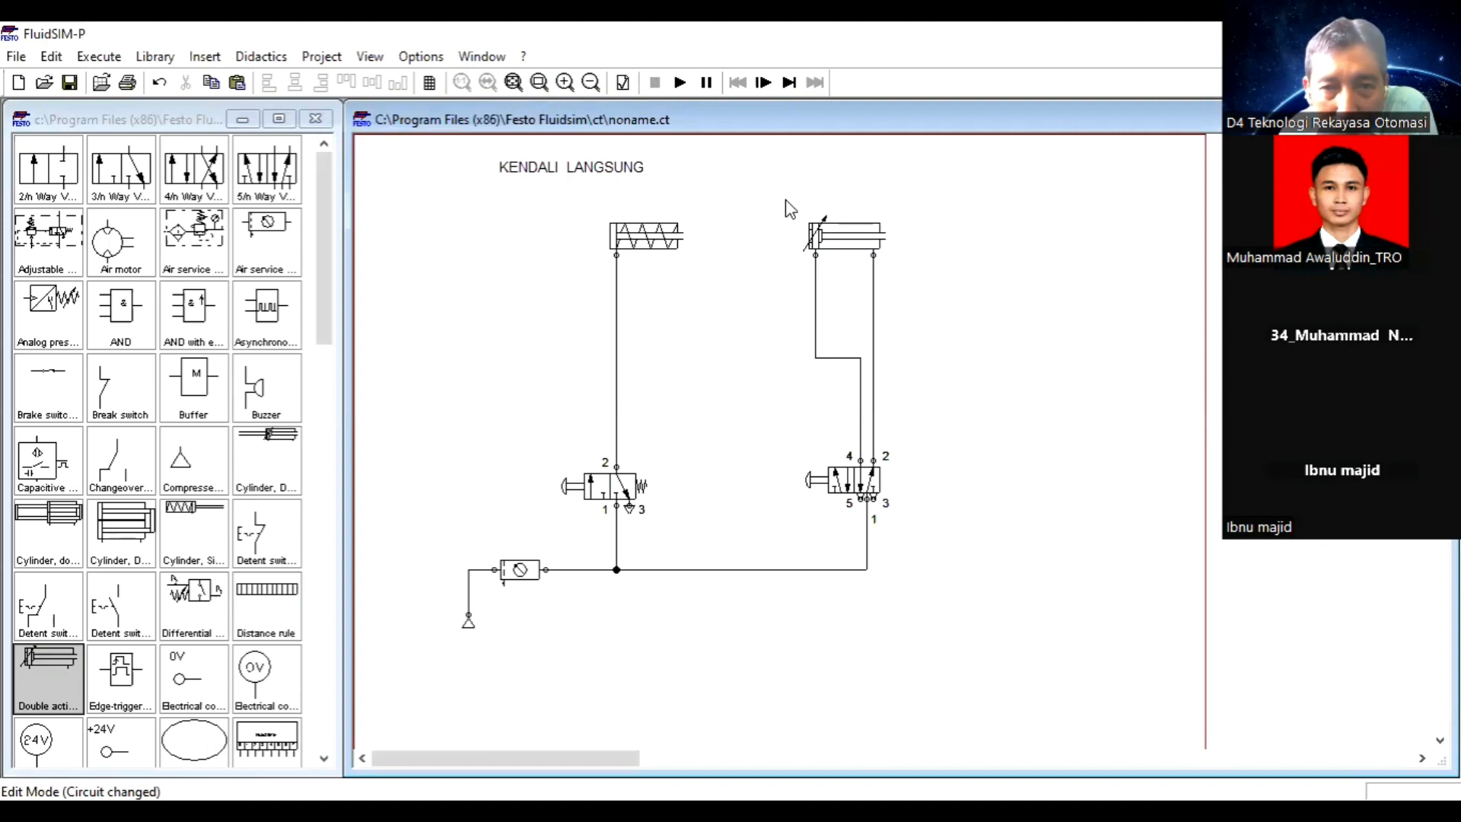
# Simulate the circuit, actuating the 5/n valve's left pushbutton to extend the double-acting cylinder, and stop the simulation.
pyautogui.click(681, 83)
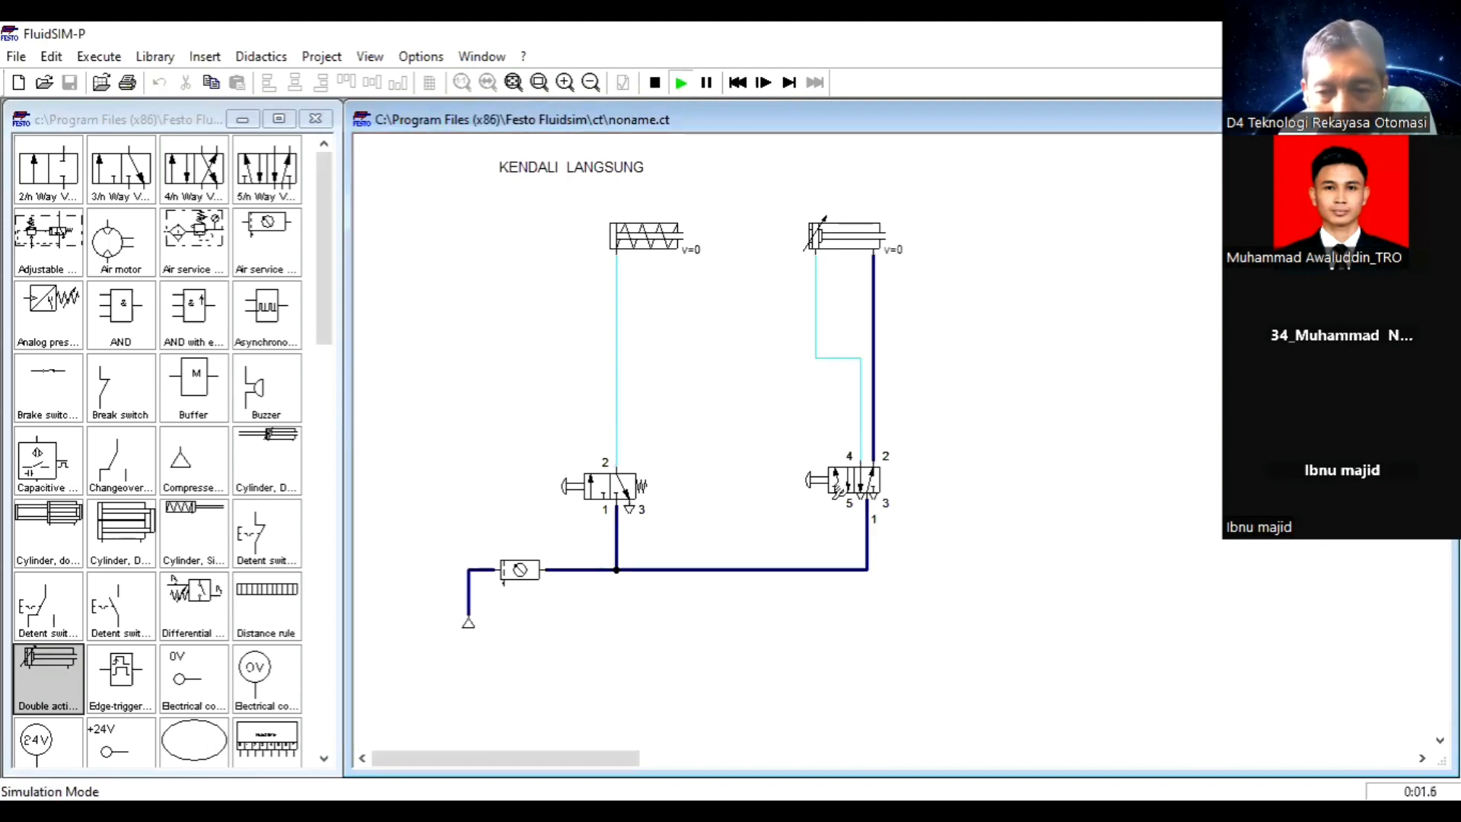
pyautogui.click(835, 477)
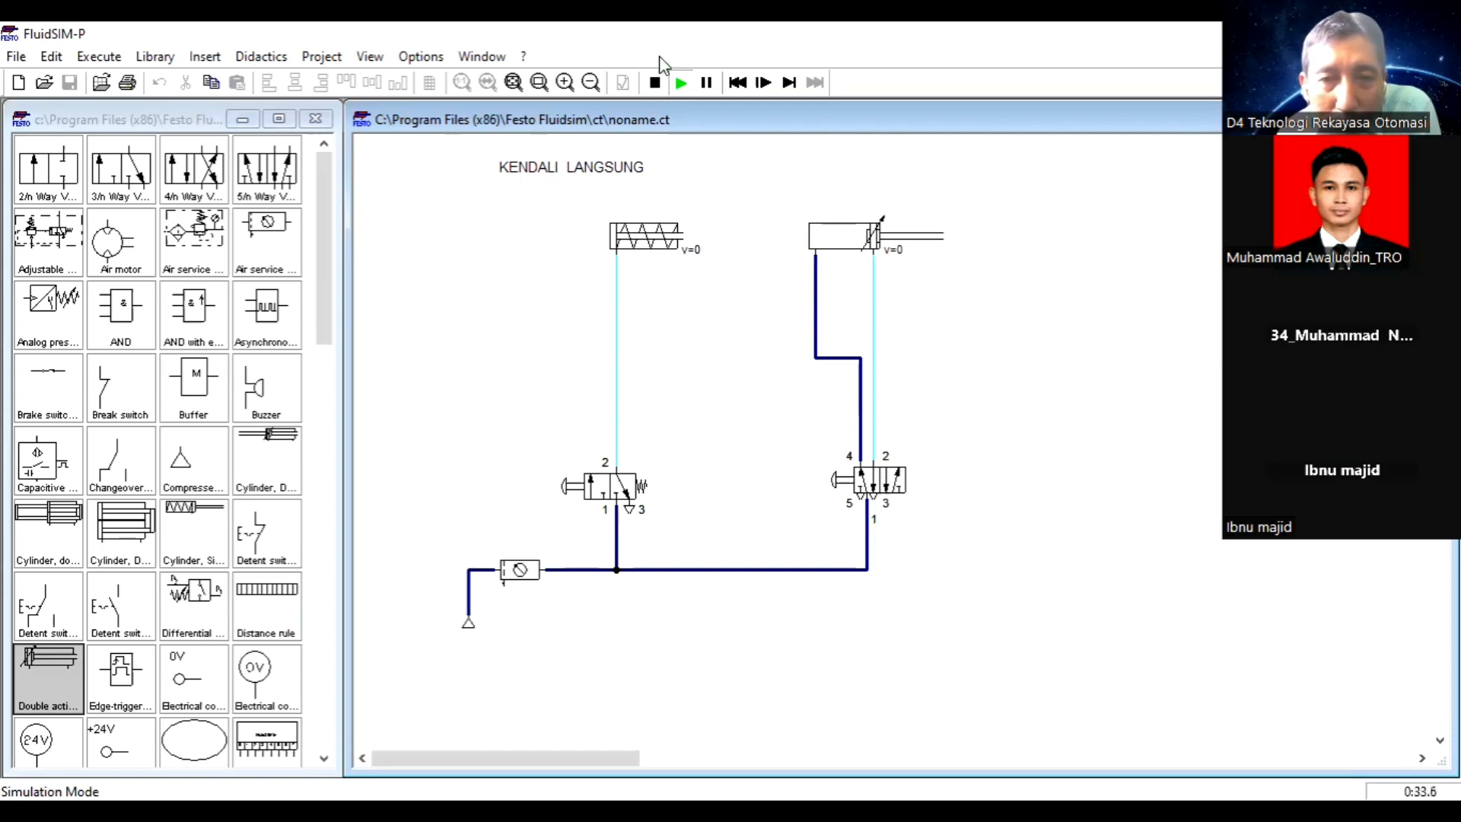
pyautogui.click(654, 83)
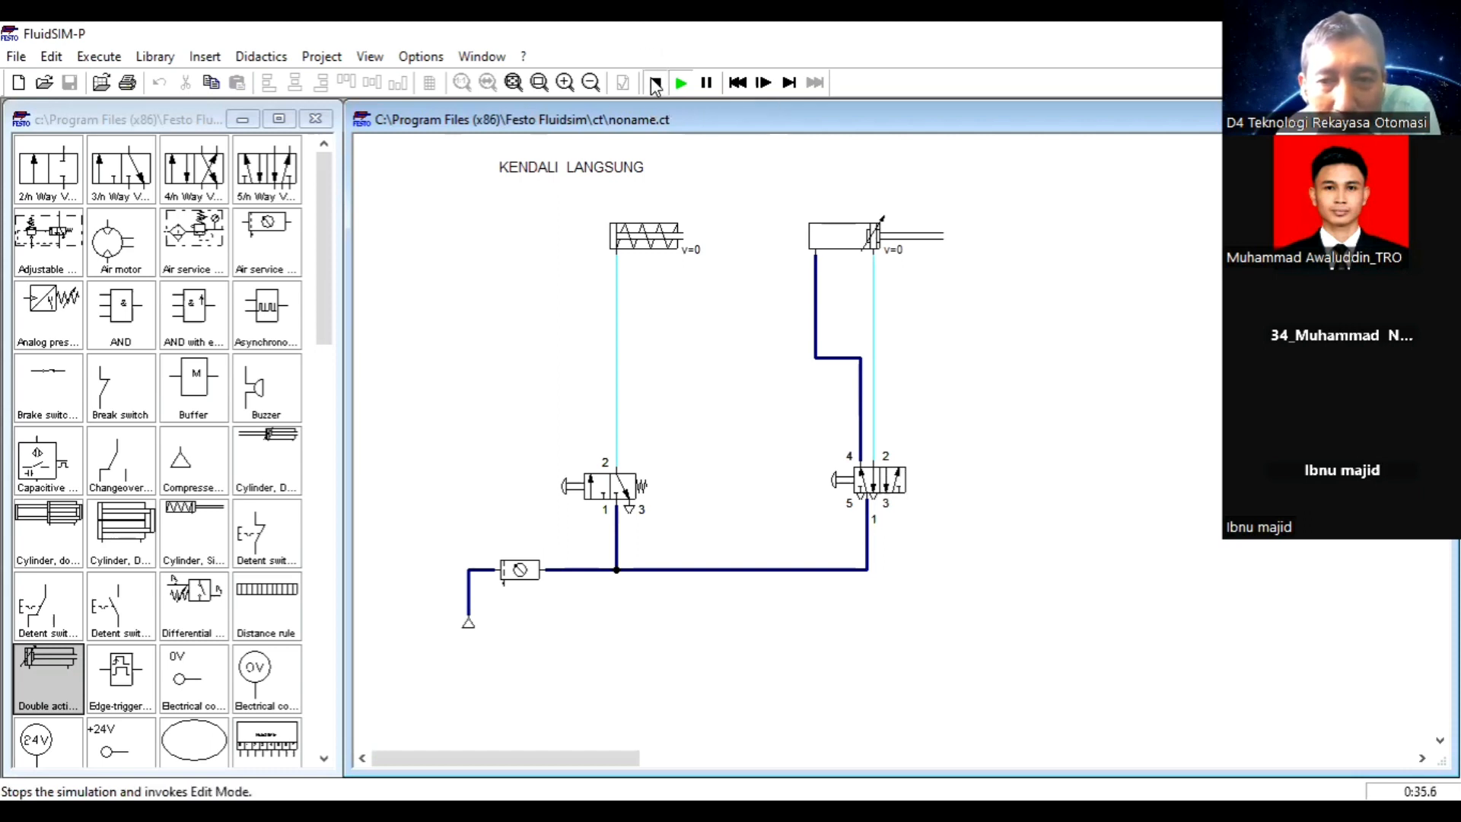
# Add manual pushbutton actuation to the right side of the 5/n Way Valve.
pyautogui.click(865, 475)
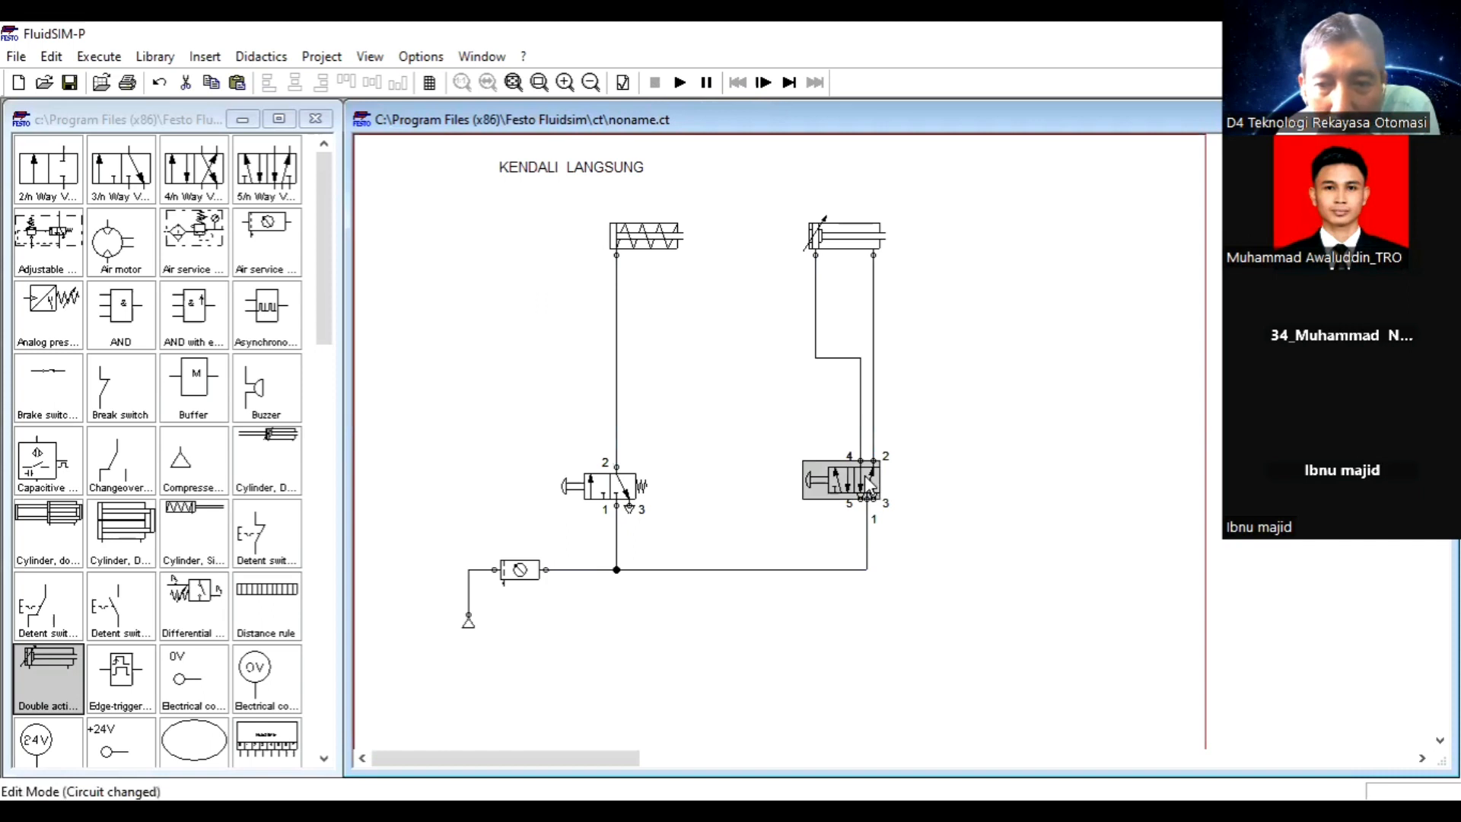
pyautogui.doubleClick(864, 475)
pyautogui.click(916, 386)
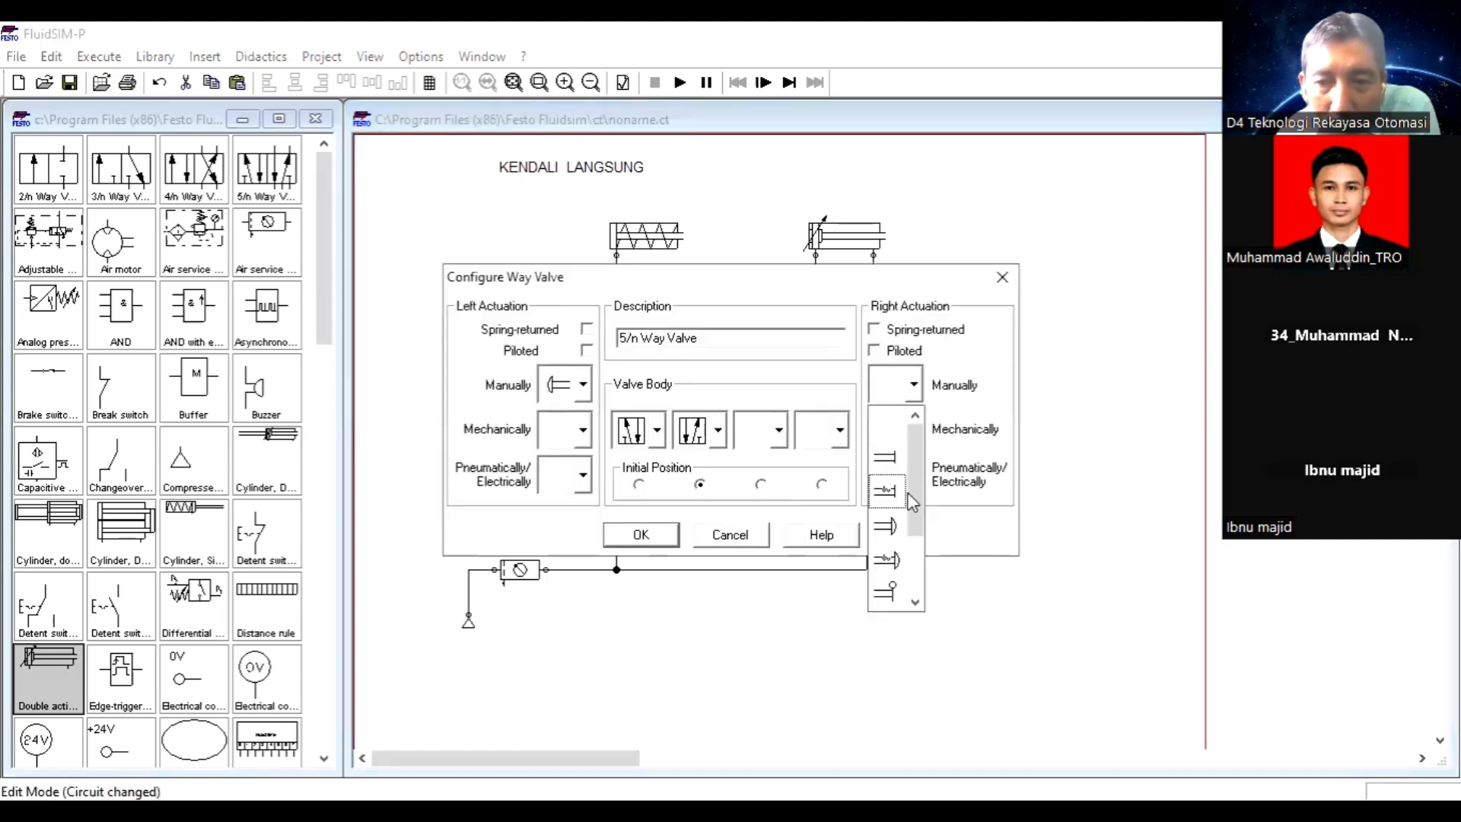
pyautogui.click(889, 526)
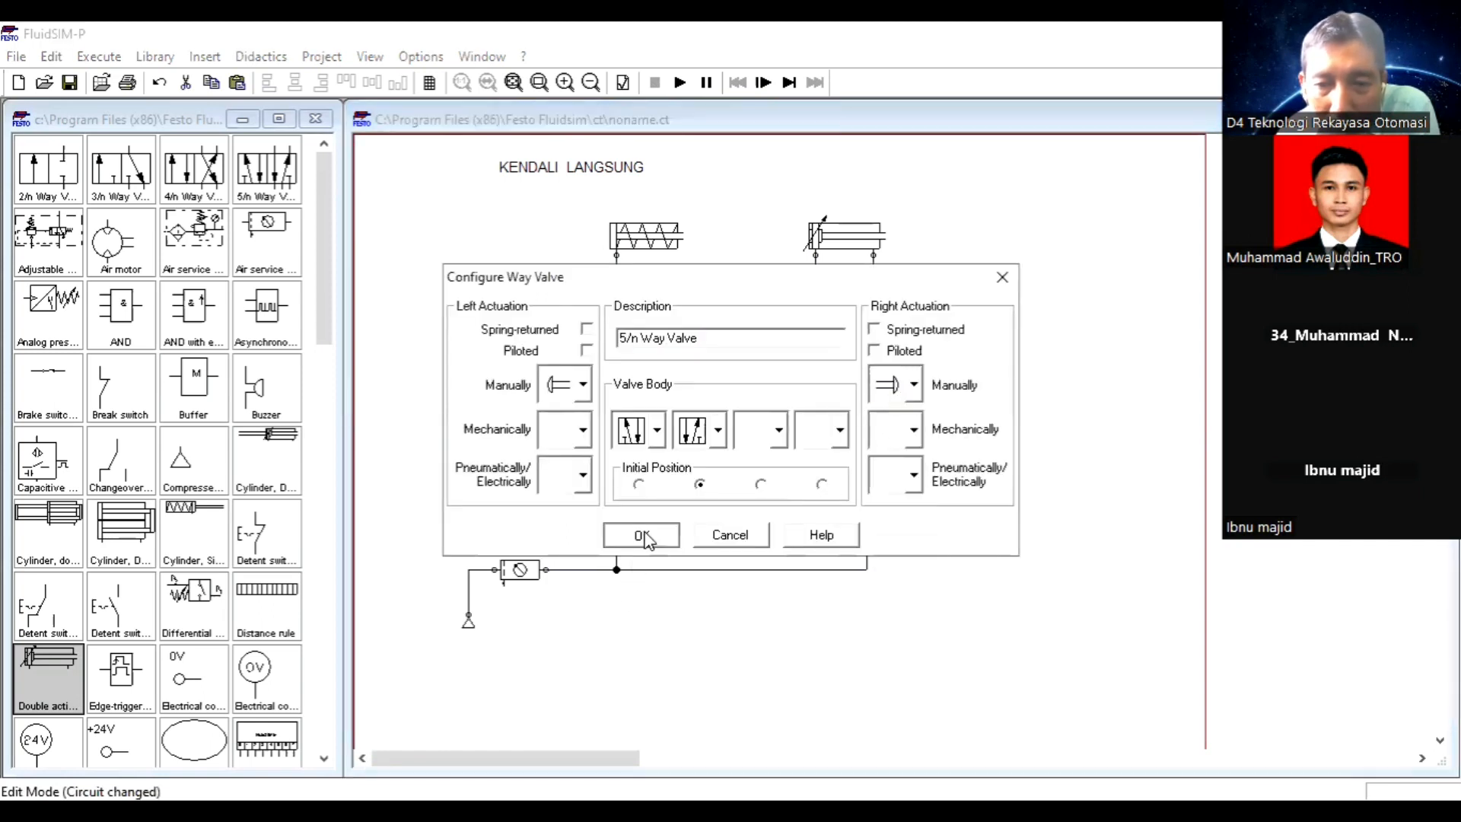
pyautogui.click(643, 536)
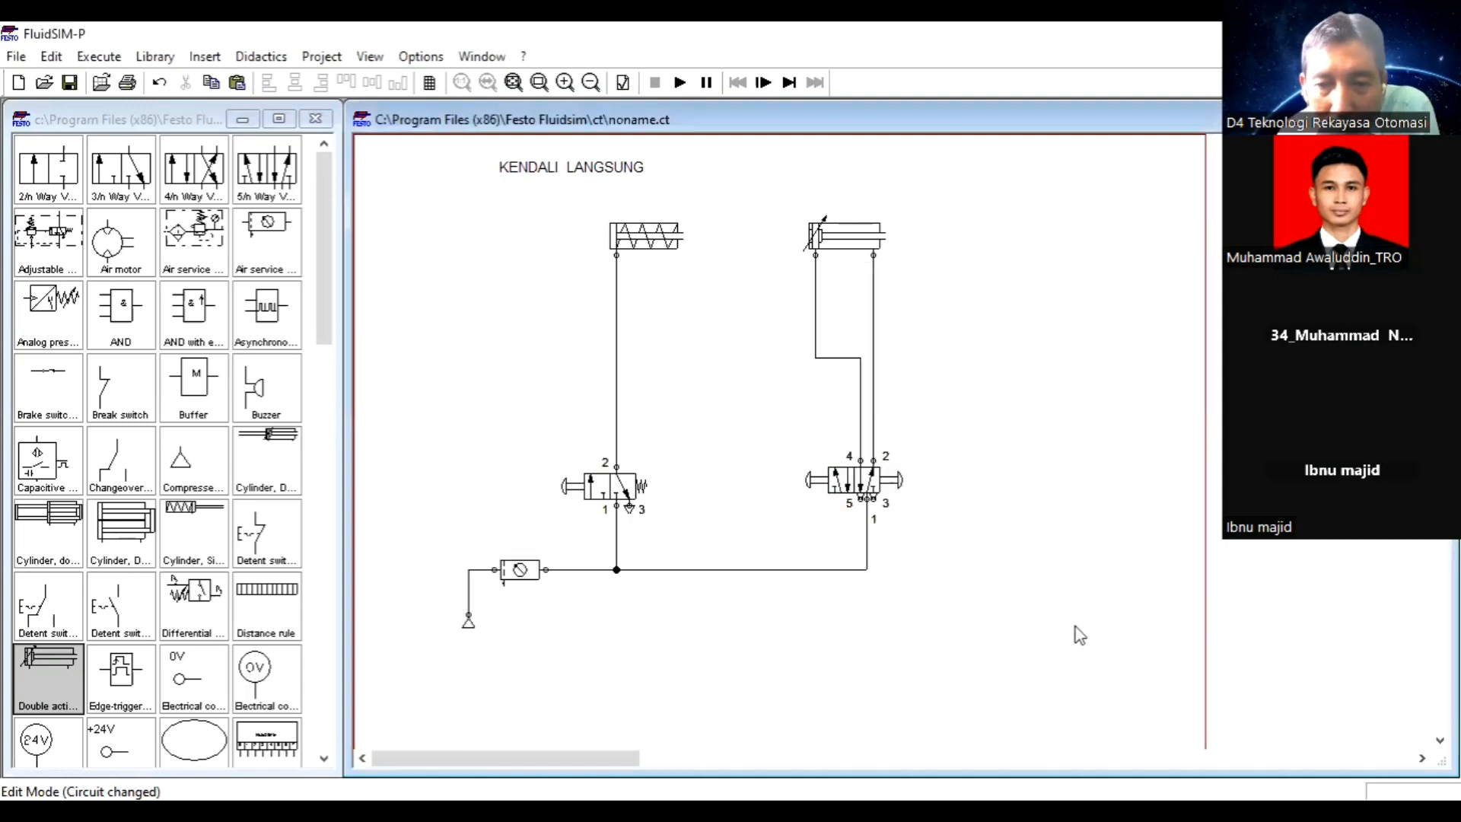
# Simulate the circuit, alternating the 5/n valve's left and right pushbuttons to extend and retract the double-acting cylinder, and stop the simulation.
pyautogui.click(680, 82)
pyautogui.click(818, 479)
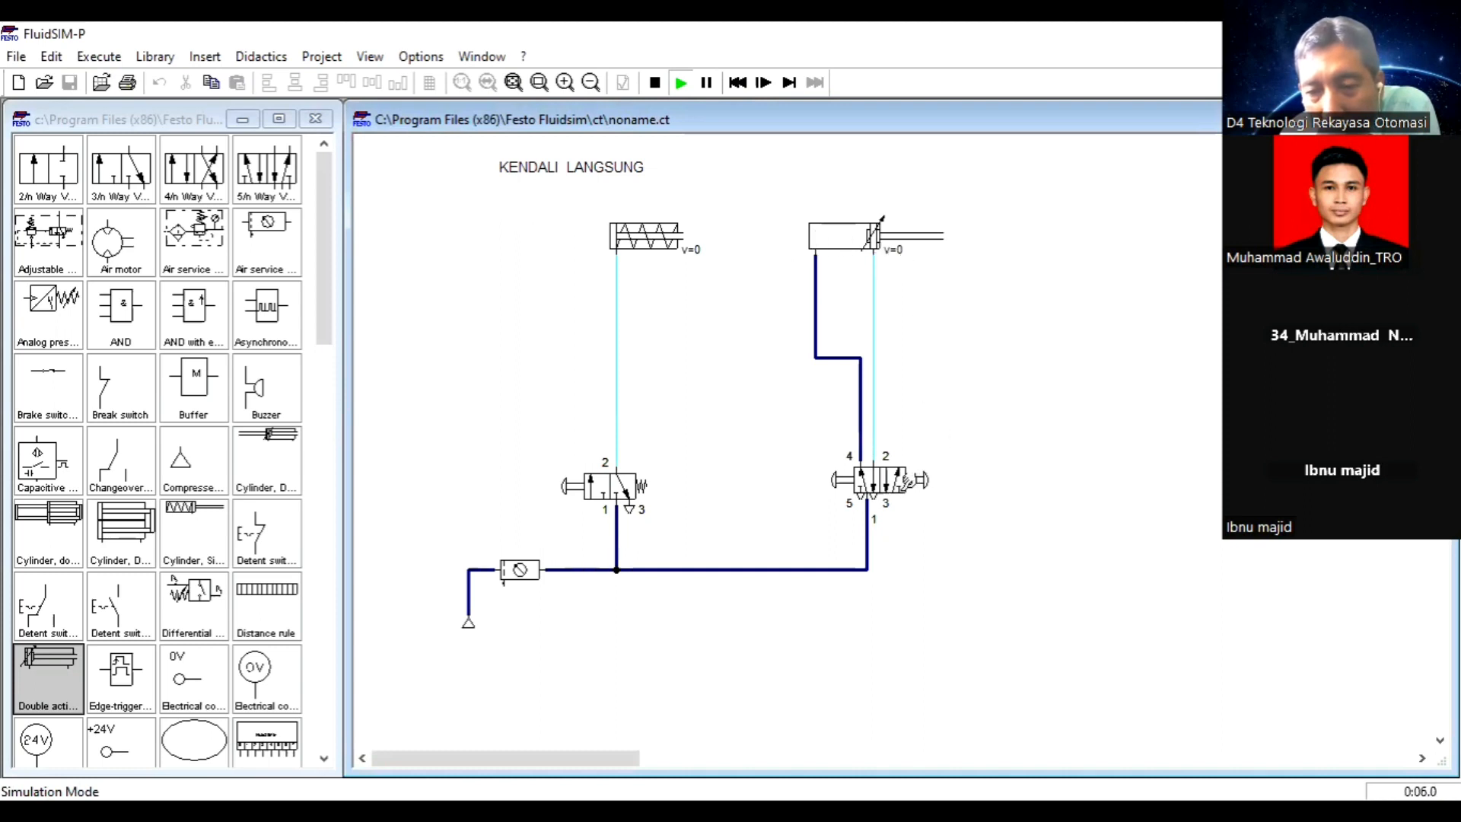
pyautogui.click(907, 478)
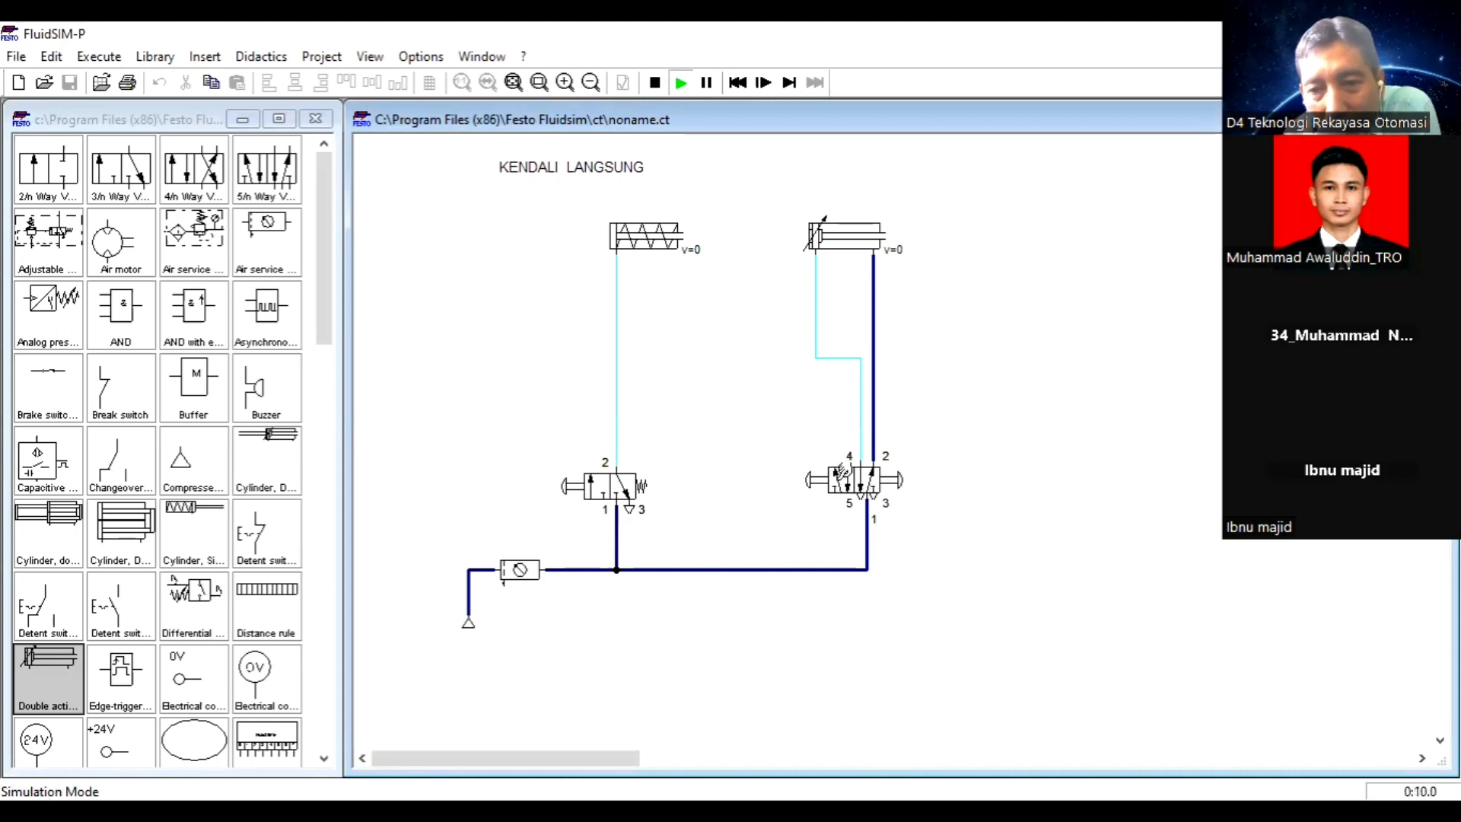
pyautogui.click(842, 472)
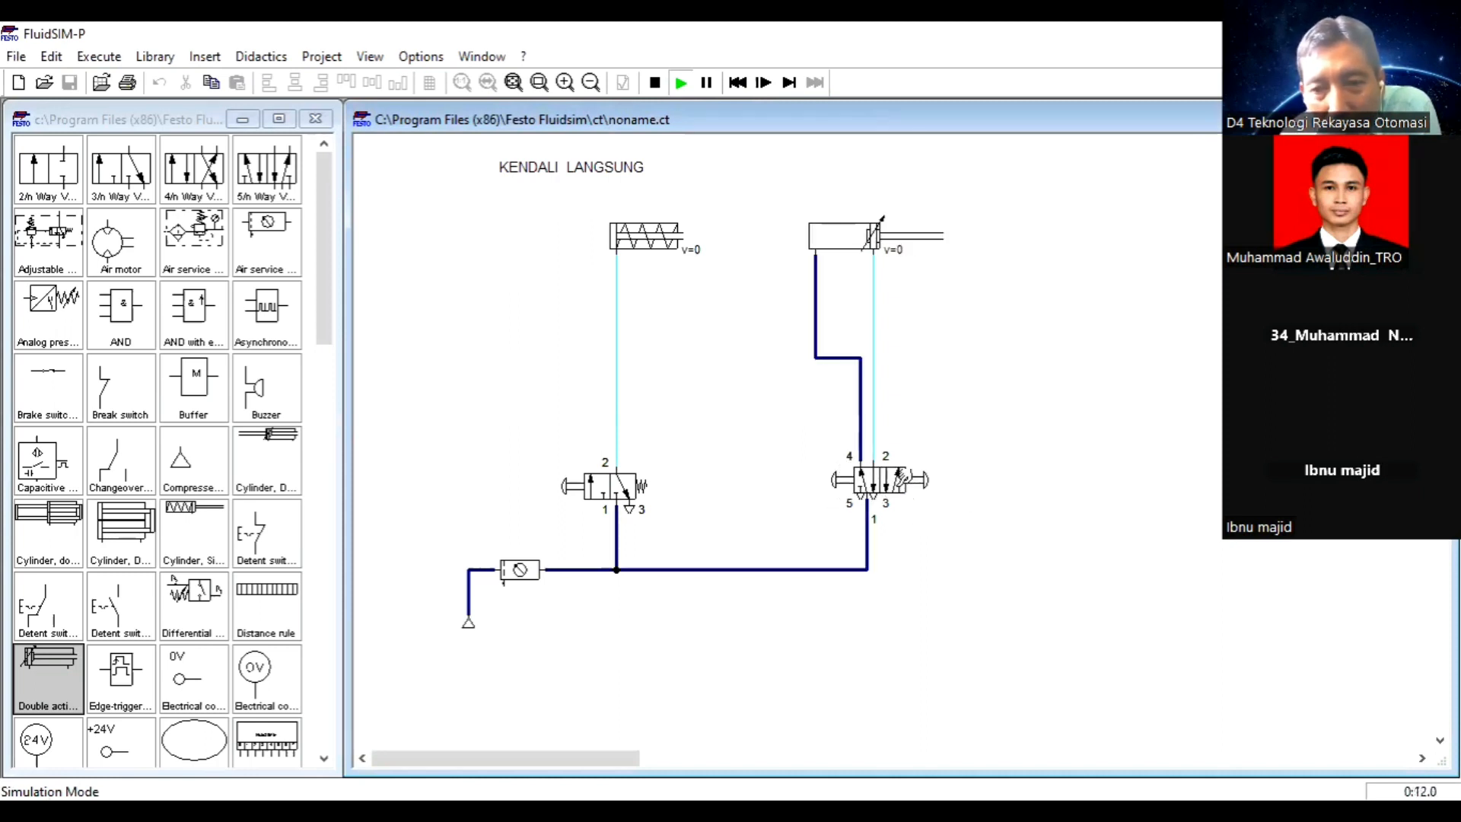
pyautogui.click(903, 478)
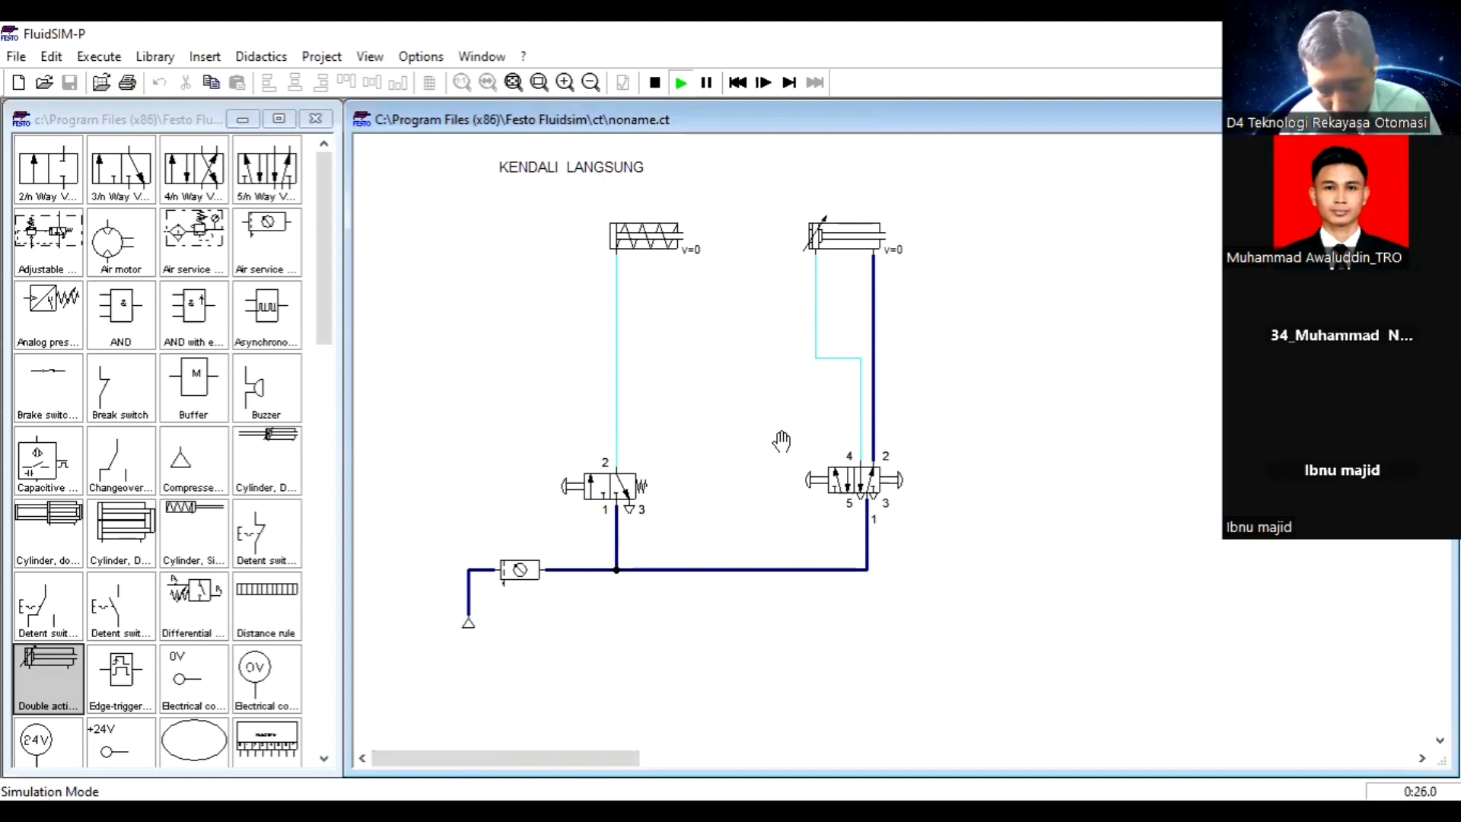
pyautogui.click(656, 85)
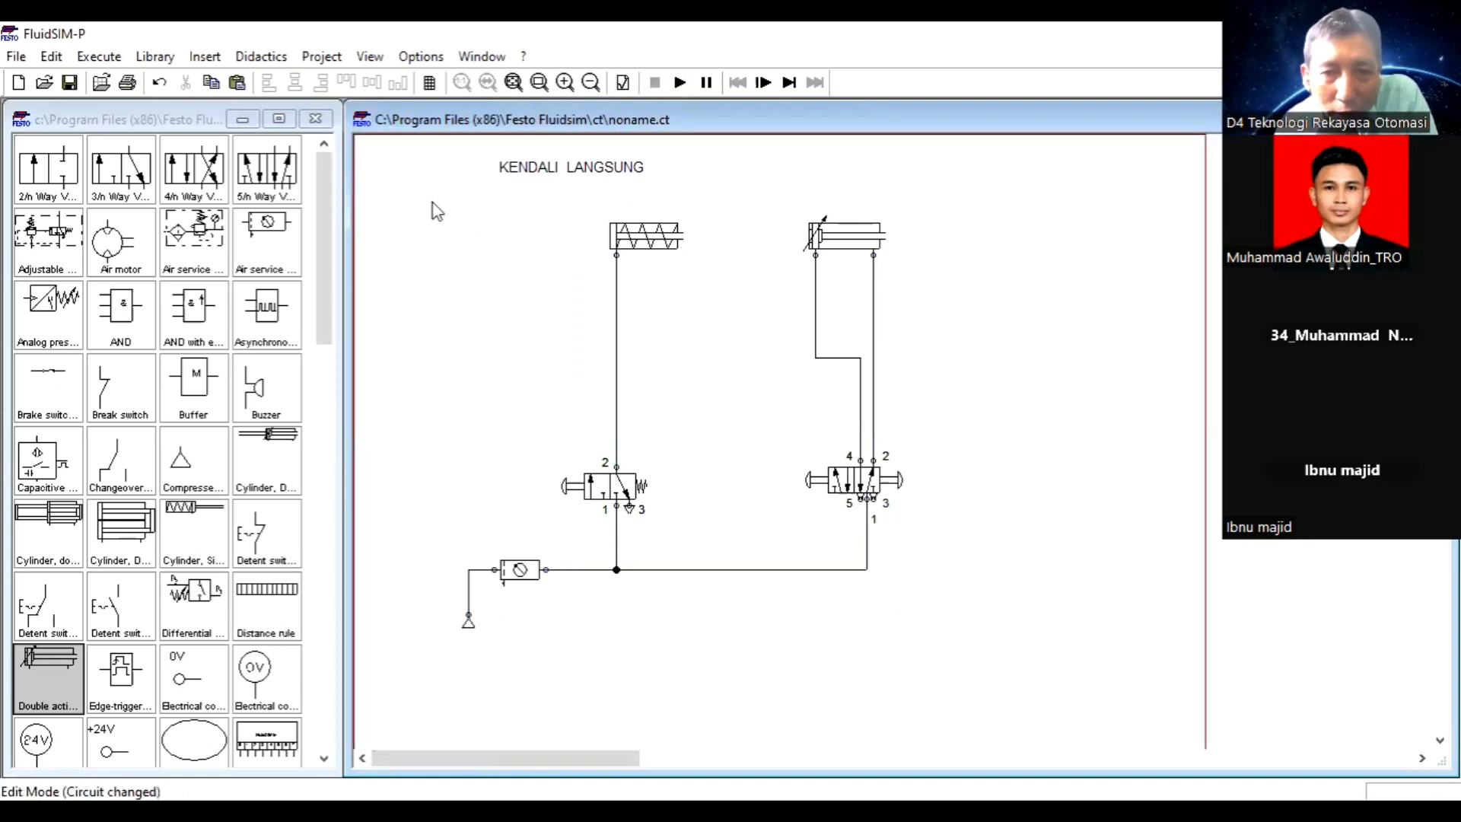
# Move the complete two-cylinder circuit left and slightly down to free space on the right of the sheet.
pyautogui.moveTo(426, 202); pyautogui.dragTo(933, 655)
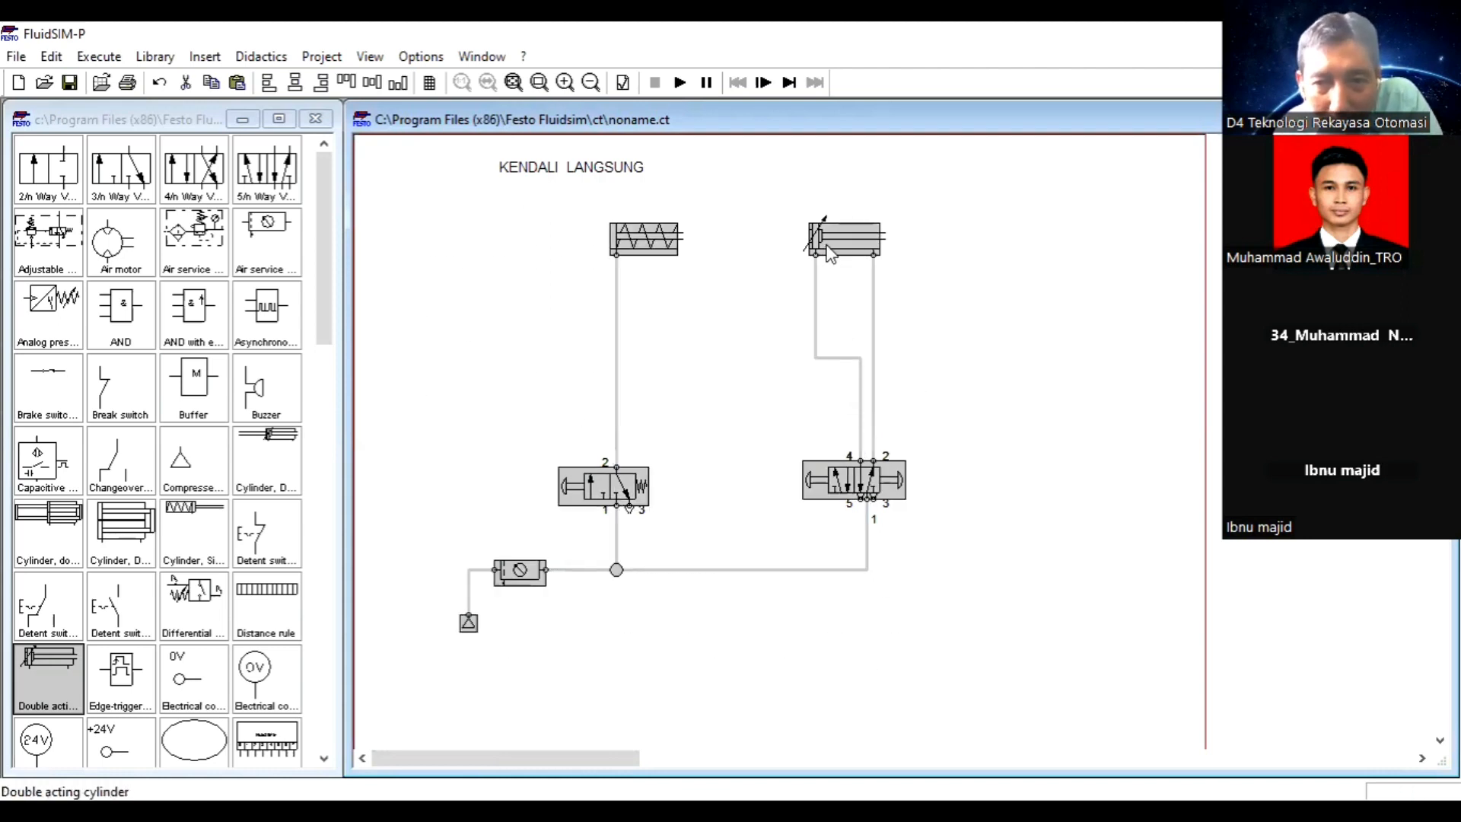
pyautogui.moveTo(834, 244); pyautogui.dragTo(744, 263)
pyautogui.click(919, 616)
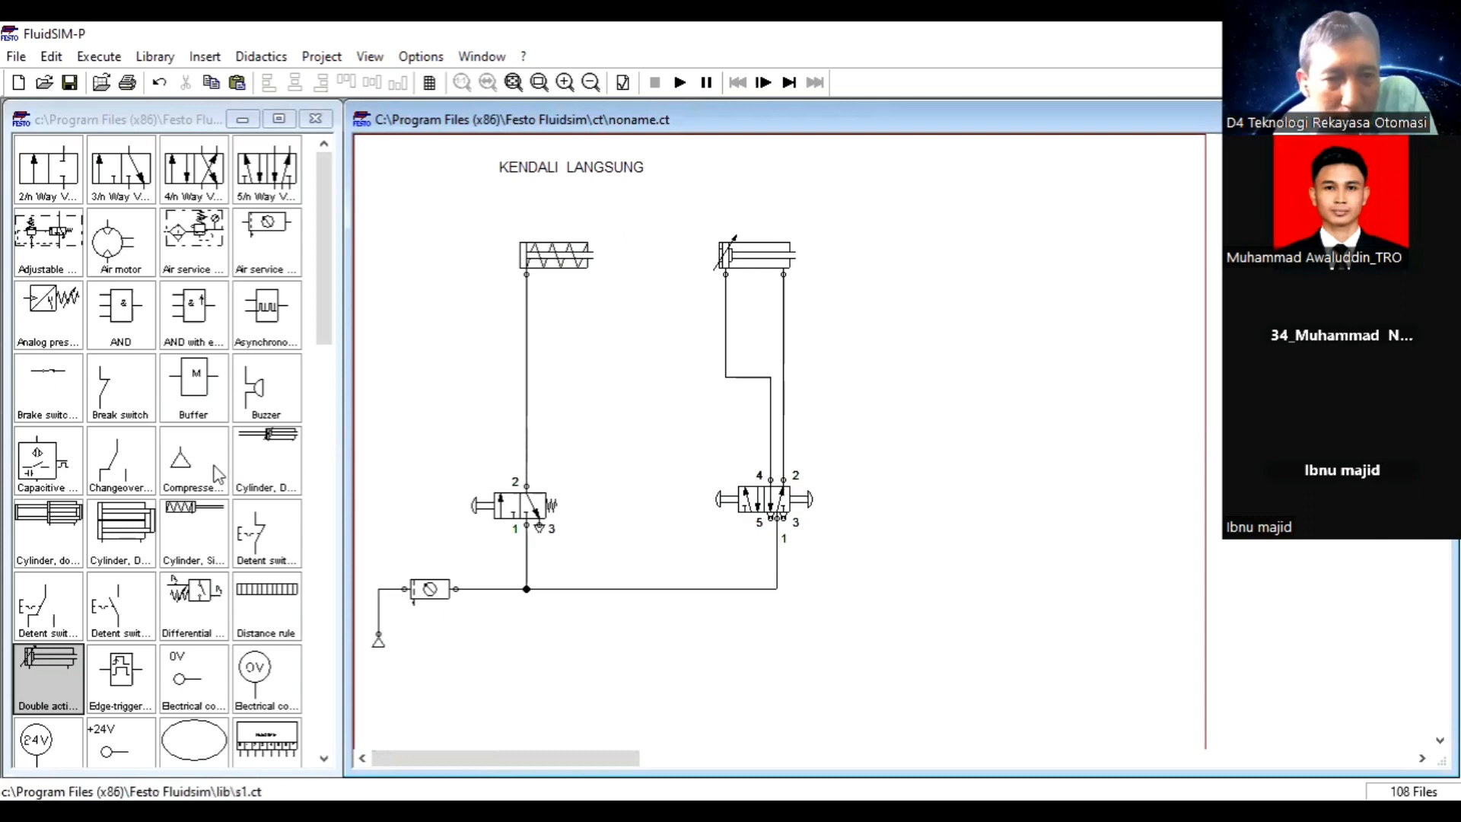
# Place a compressed air supply and an air service unit to the right of the existing circuit and connect them.
pyautogui.moveTo(179, 459); pyautogui.dragTo(867, 617)
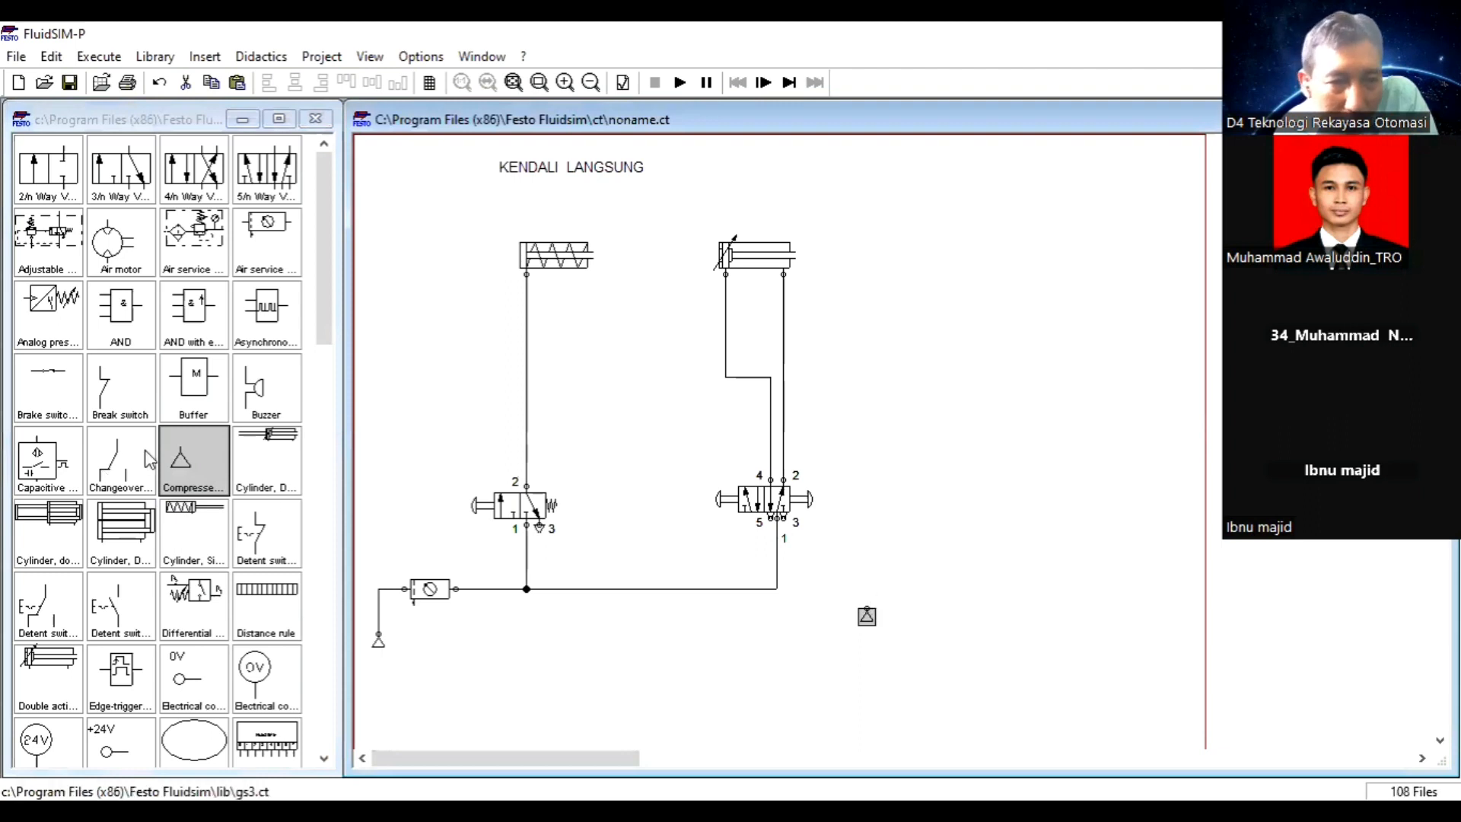
pyautogui.moveTo(265, 242); pyautogui.dragTo(835, 635)
pyautogui.moveTo(874, 577); pyautogui.dragTo(907, 591)
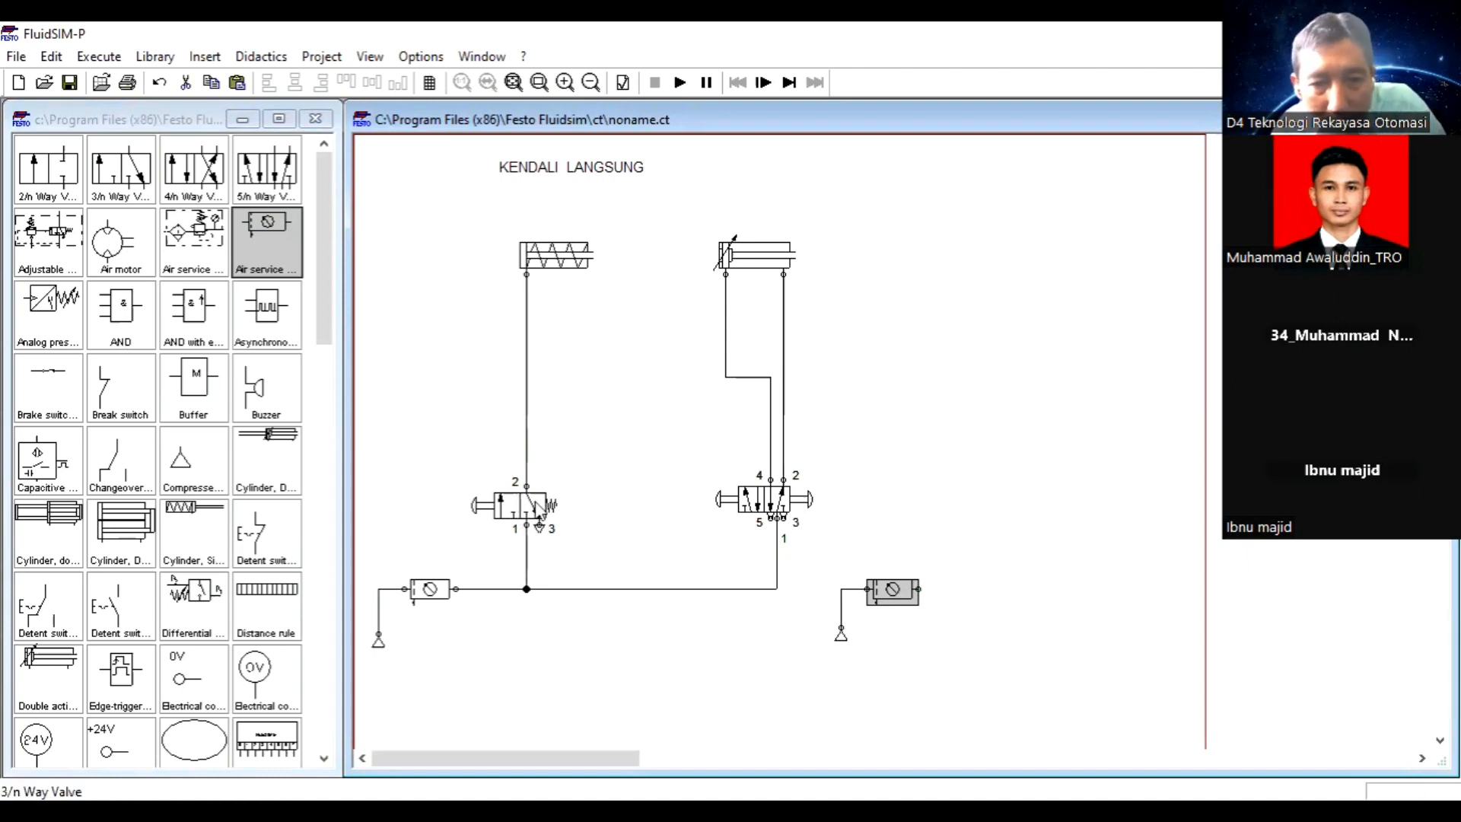
# Copy the pushbutton 3/n valve above the new air service unit and connect its port 1 to the unit's outlet.
pyautogui.click(533, 514)
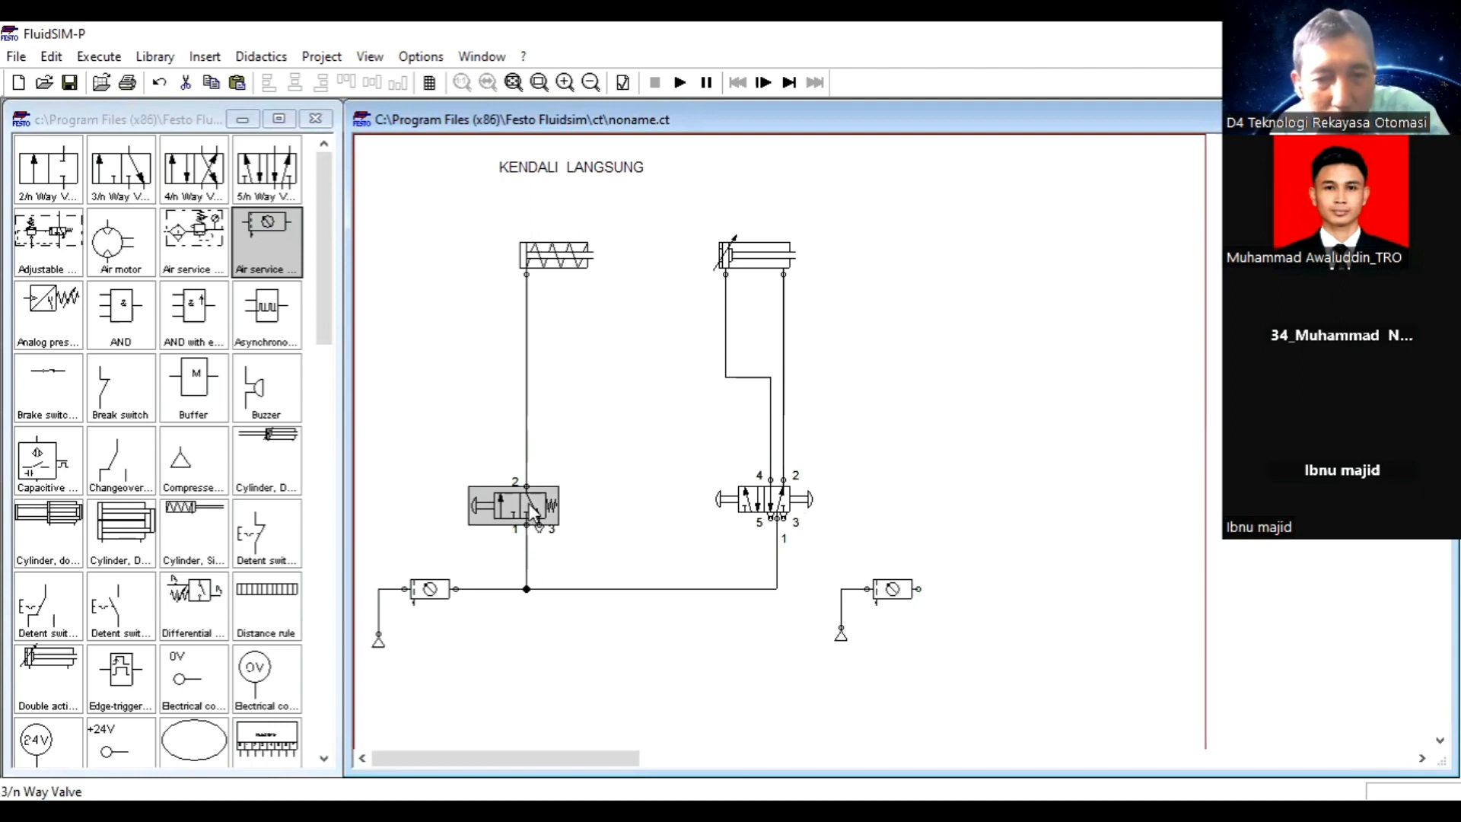
pyautogui.hotkey('ctrl', 'c')
pyautogui.hotkey('ctrl', 'v')
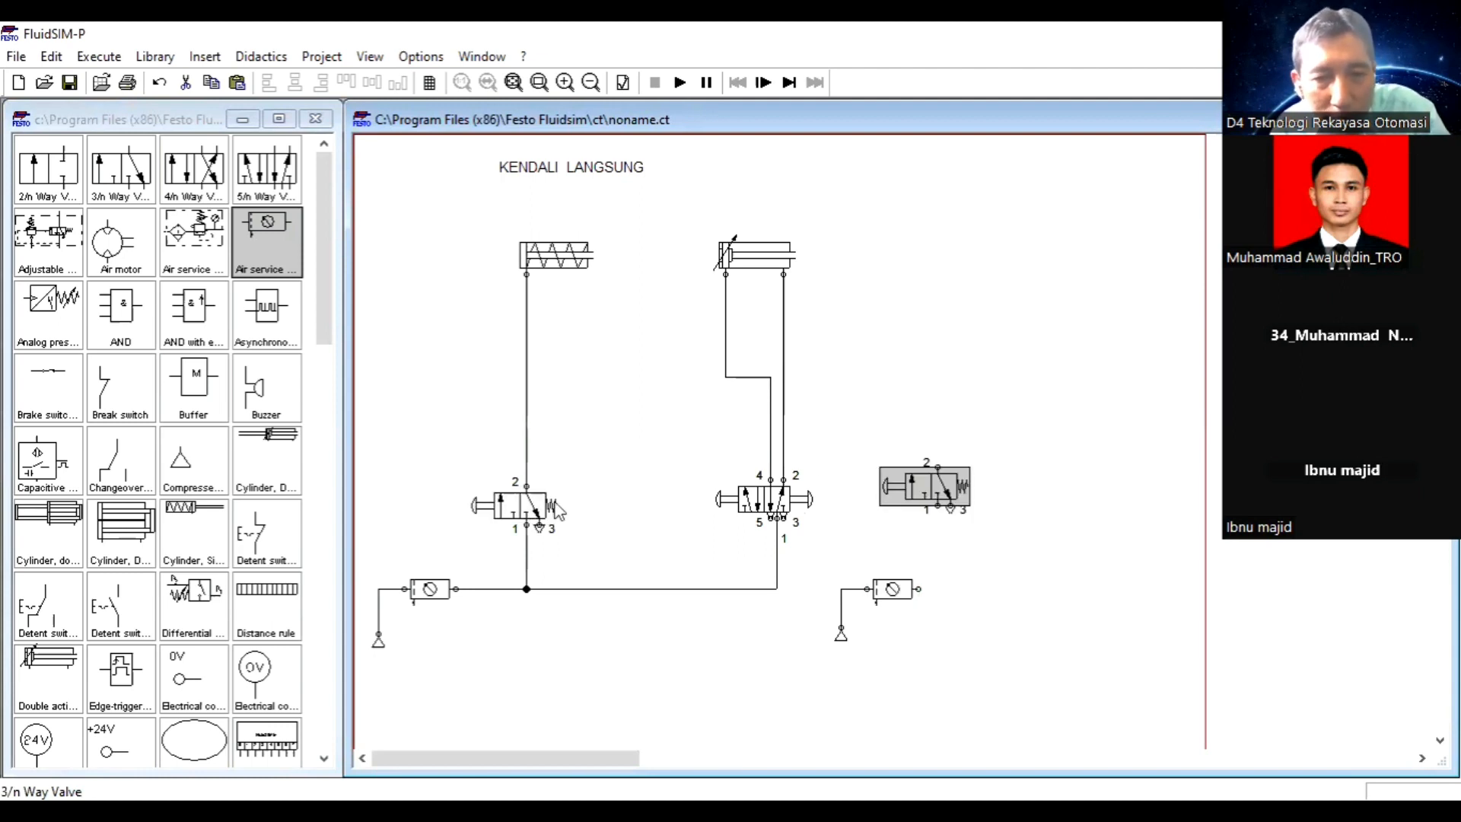
pyautogui.moveTo(939, 490)
pyautogui.mouseDown()
pyautogui.moveTo(957, 515)
pyautogui.moveTo(947, 504)
pyautogui.mouseUp()
pyautogui.click(968, 572)
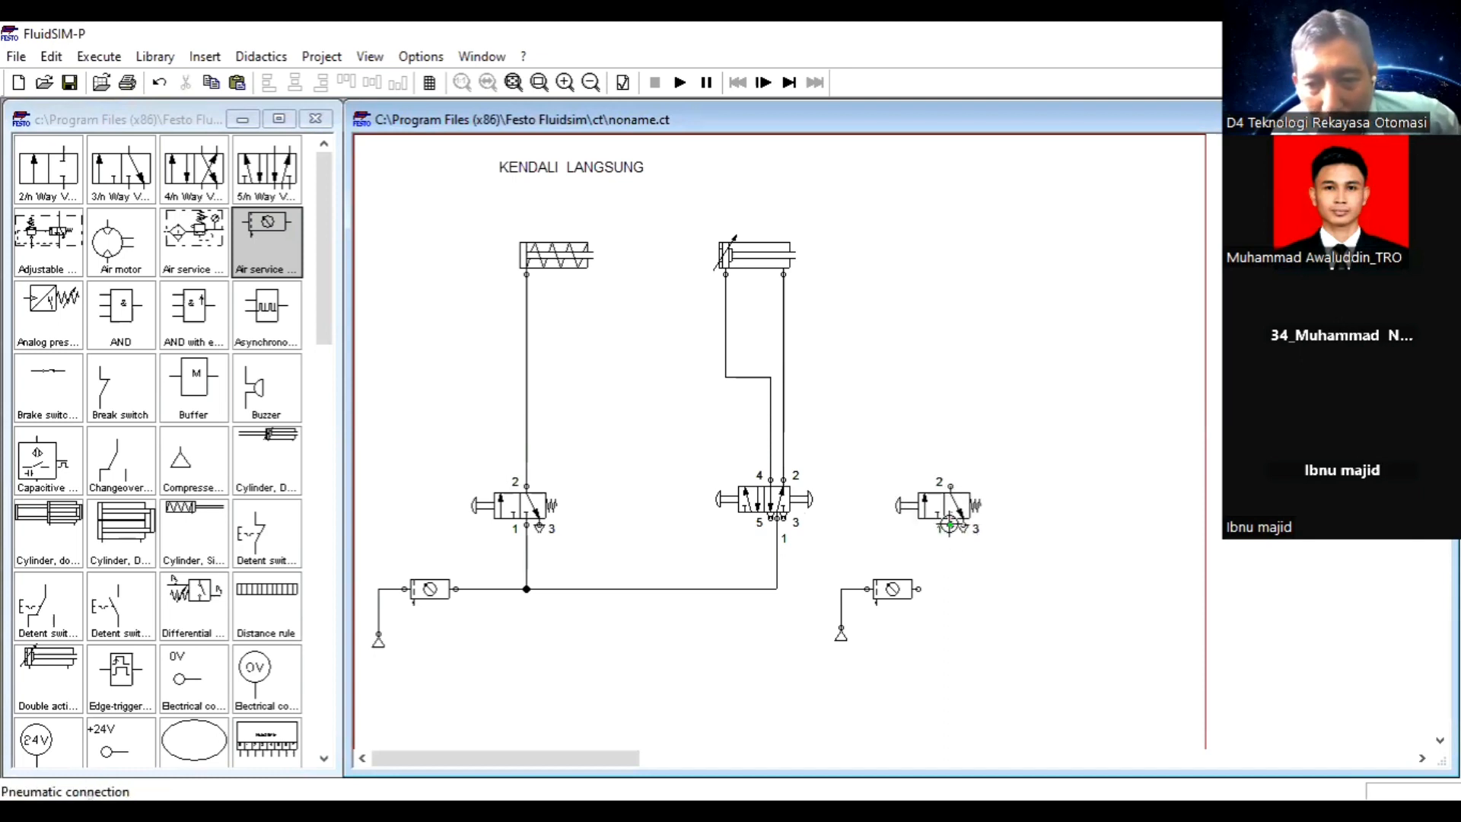
pyautogui.moveTo(947, 524); pyautogui.dragTo(918, 588)
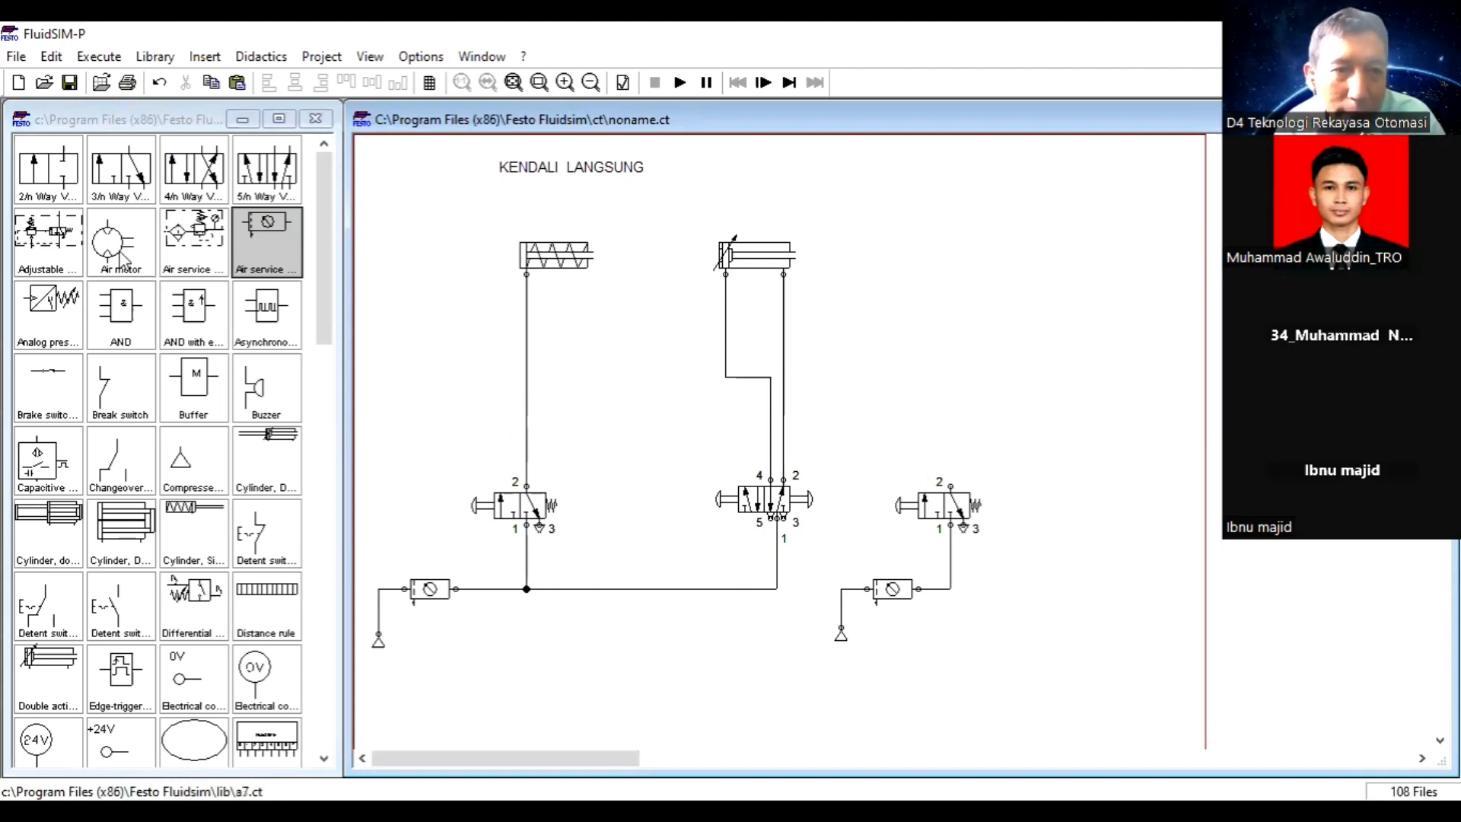
# Place another 3/n Way Valve above the copied valve and configure it with pneumatic actuation on the left and spring return on the right.
pyautogui.moveTo(129, 183); pyautogui.dragTo(951, 376)
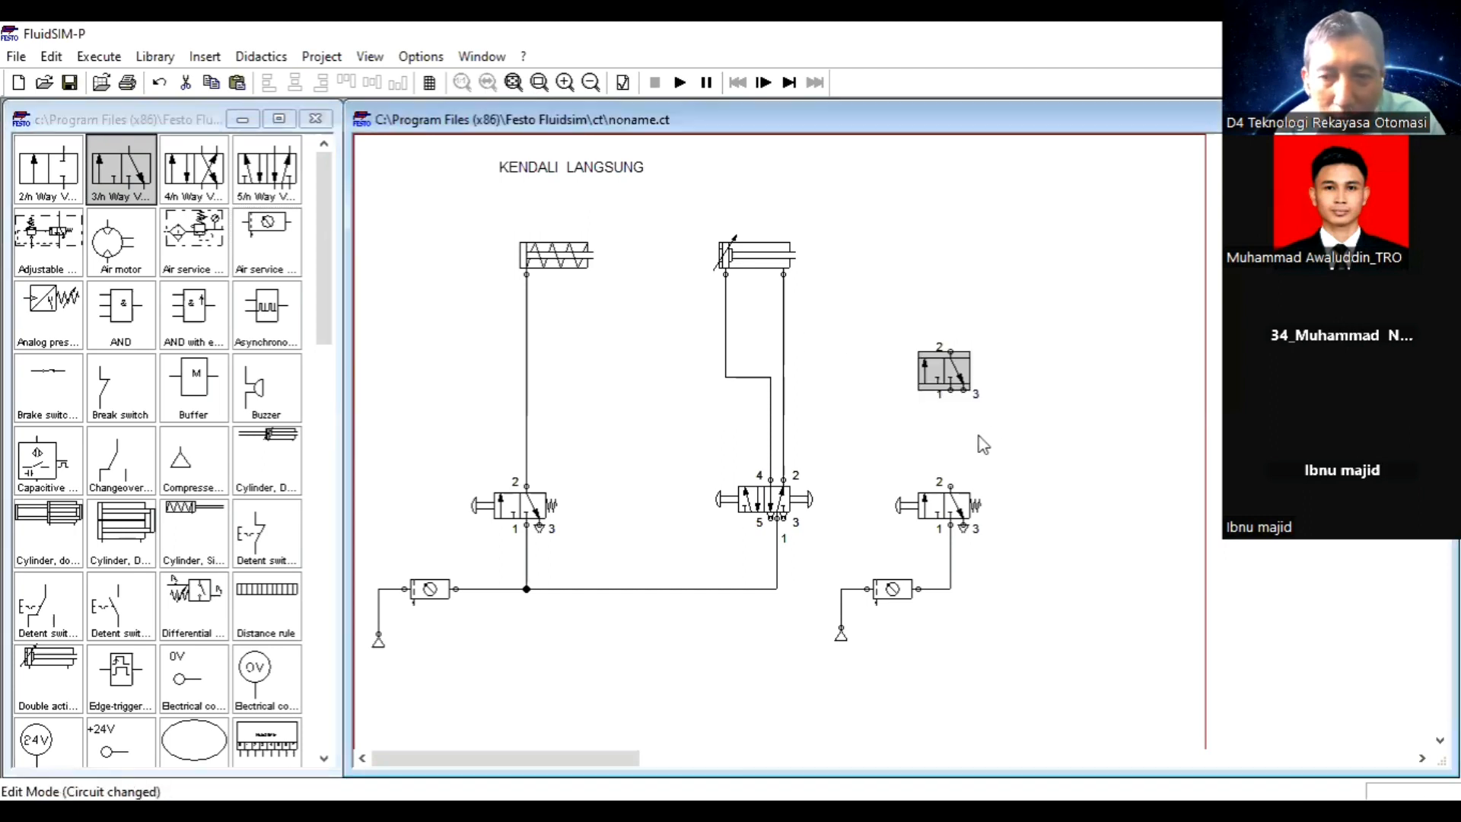
pyautogui.doubleClick(951, 375)
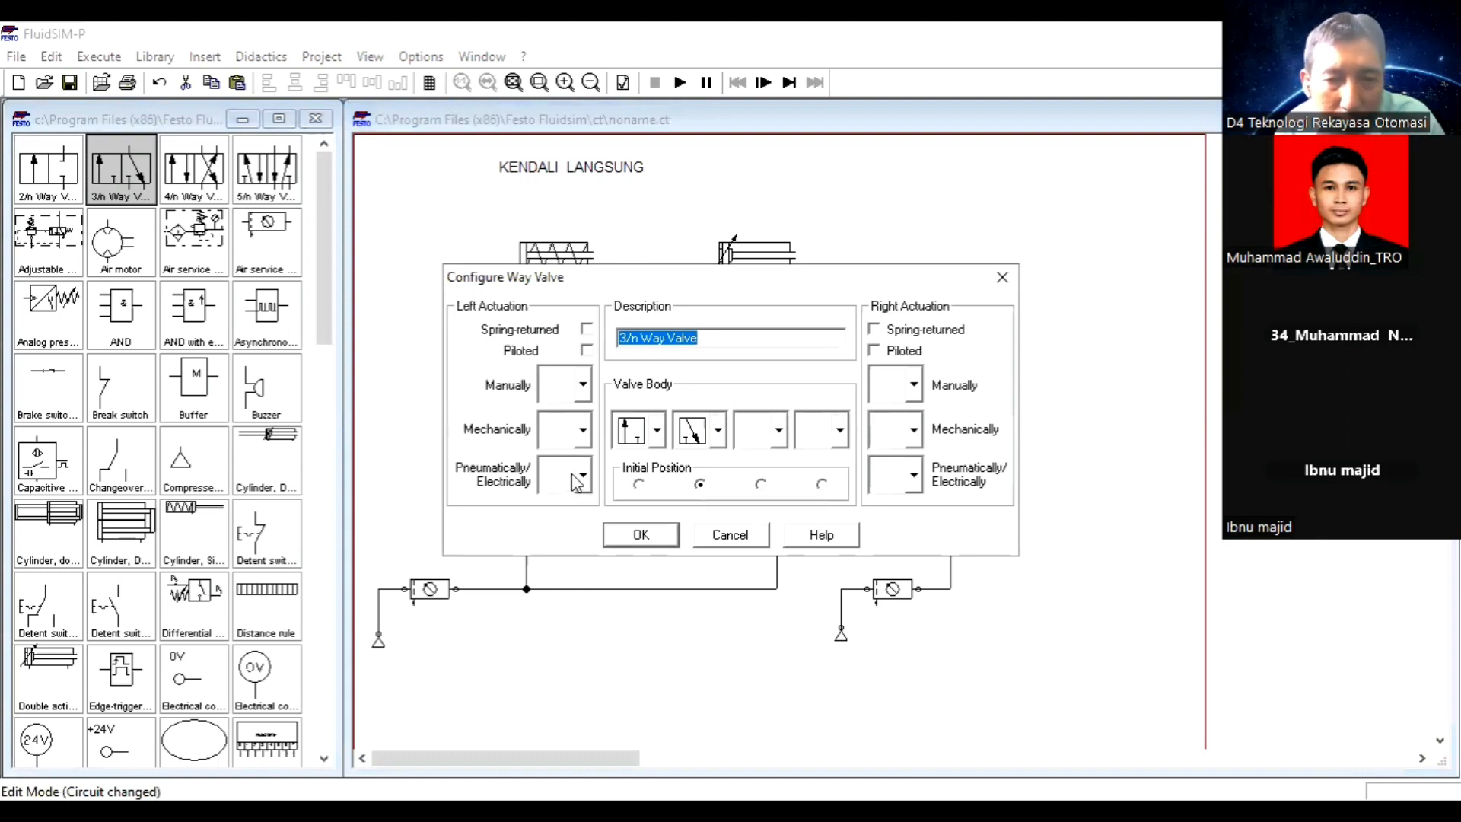
pyautogui.click(581, 476)
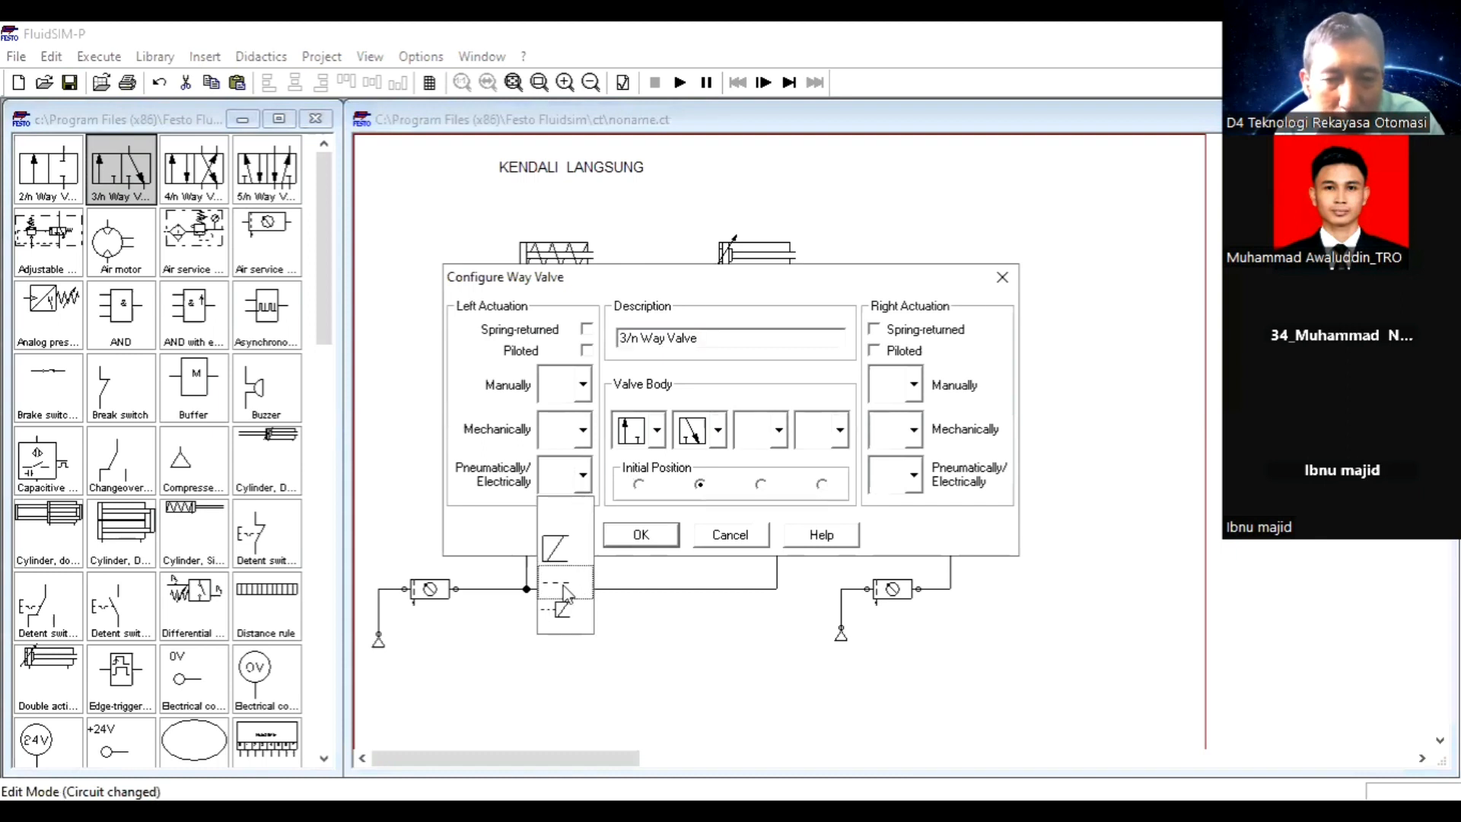
pyautogui.click(566, 593)
pyautogui.click(875, 329)
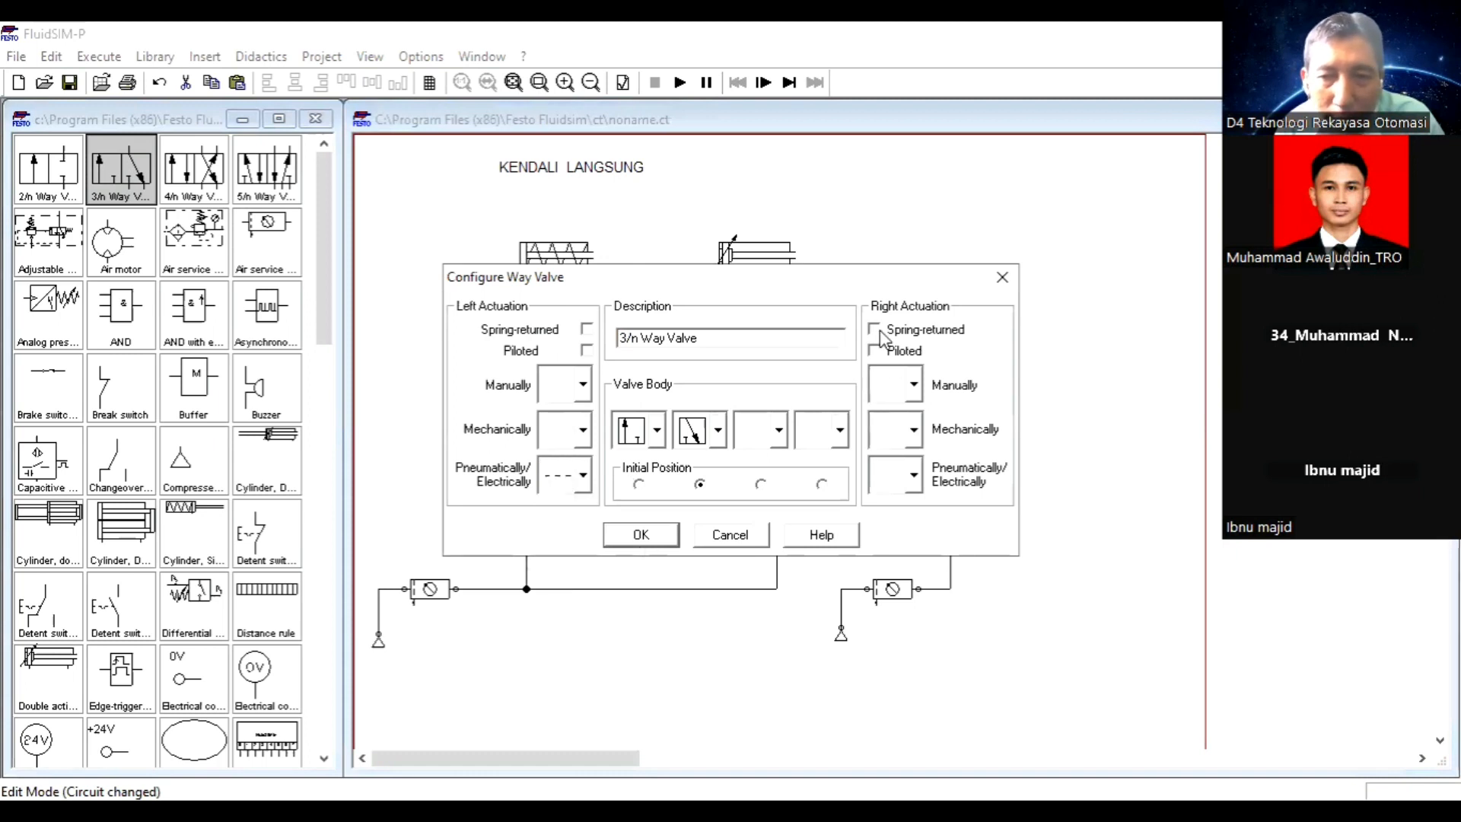
pyautogui.click(642, 535)
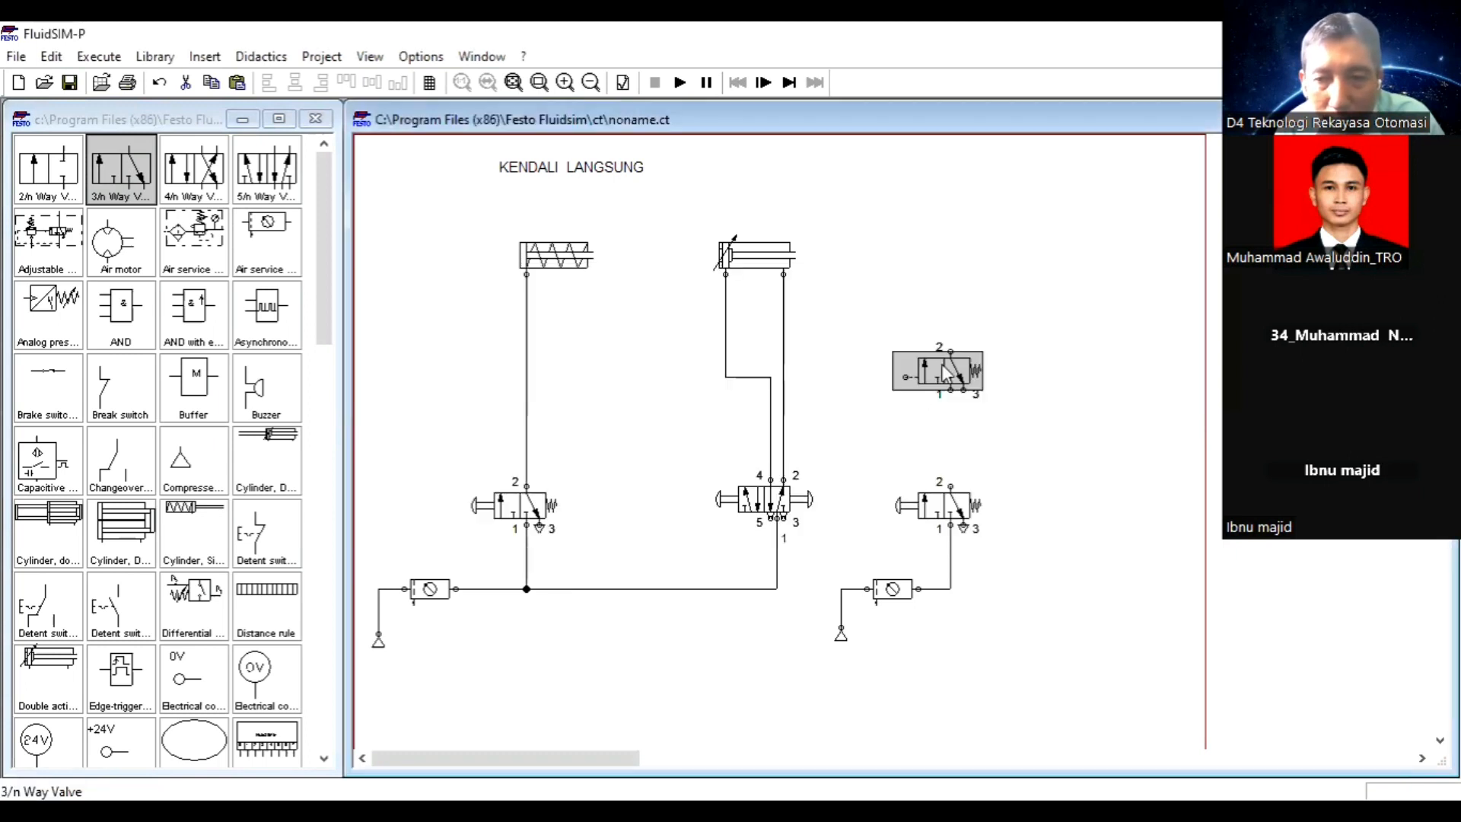
# Shift the pneumatically actuated 3/n valve right and down, and connect port 2 of the pushbutton valve to its pilot port.
pyautogui.moveTo(951, 365); pyautogui.dragTo(998, 397)
pyautogui.click(984, 472)
pyautogui.moveTo(951, 485); pyautogui.dragTo(971, 409)
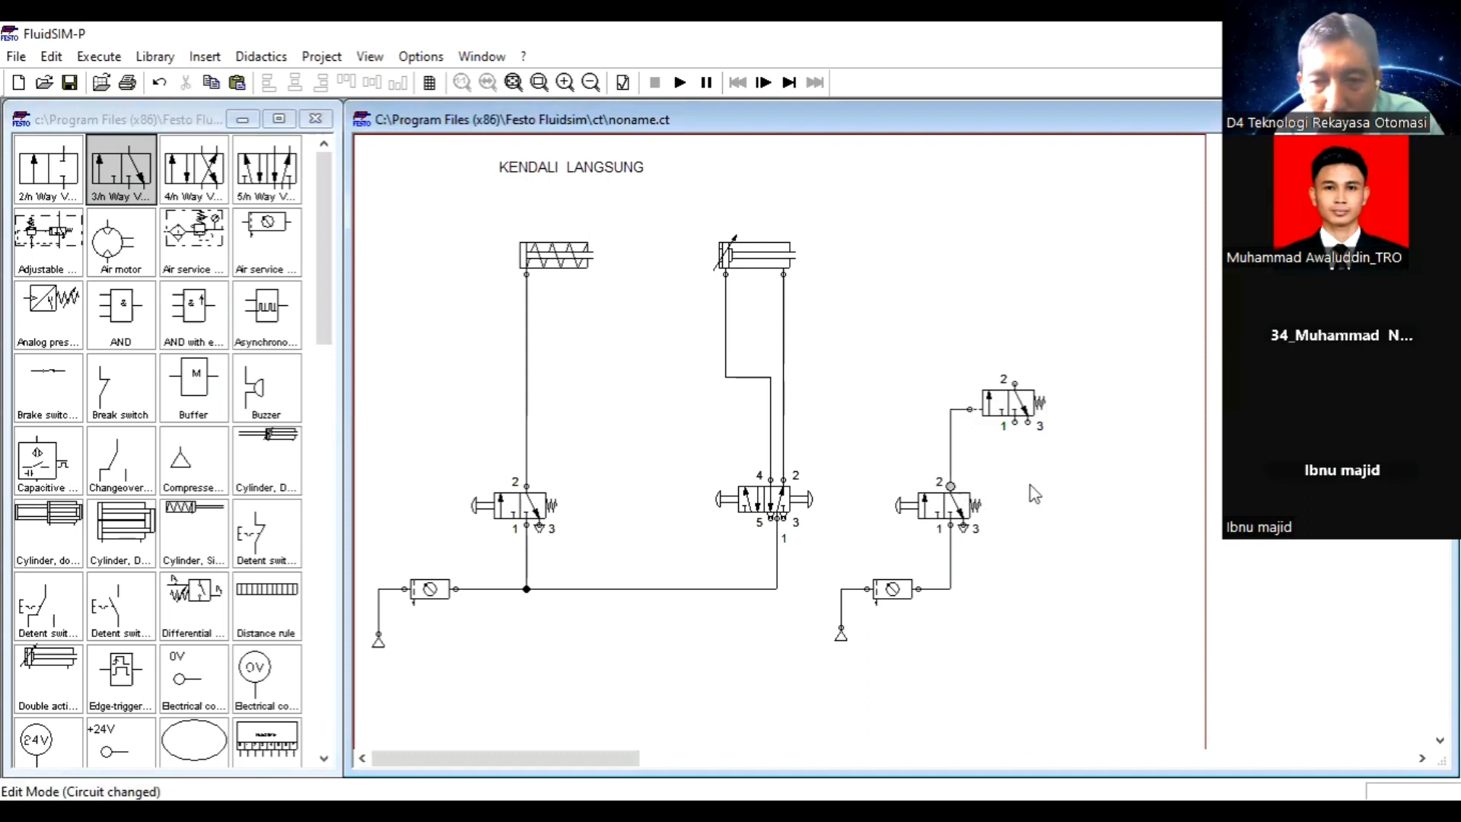
# Copy the single-acting cylinder above the piloted 3/n valve, connect it to port 2, and align it so the line runs straight.
pyautogui.click(573, 266)
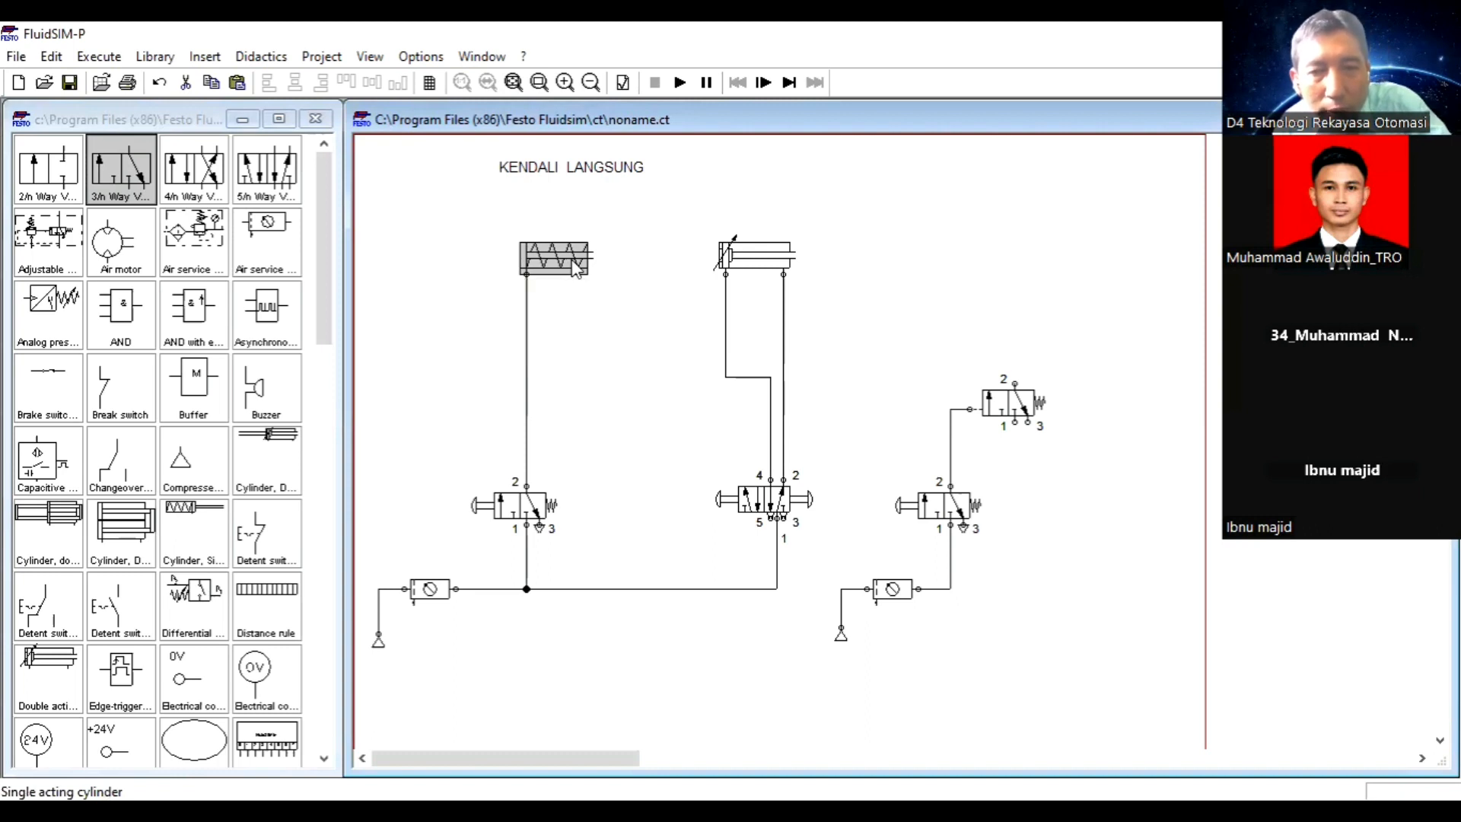
pyautogui.moveTo(573, 265); pyautogui.dragTo(1029, 239)
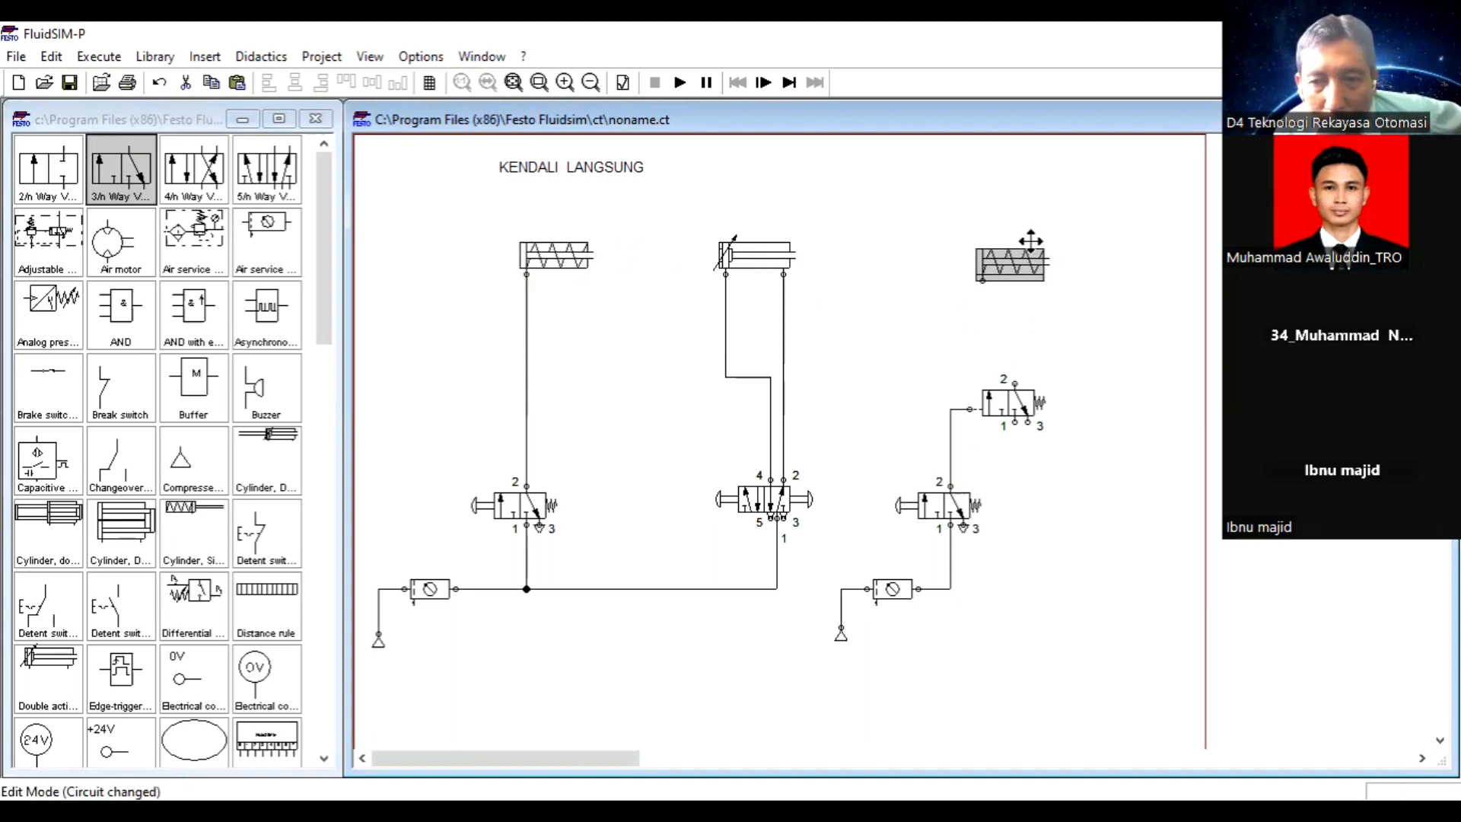
pyautogui.moveTo(975, 289); pyautogui.dragTo(1015, 383)
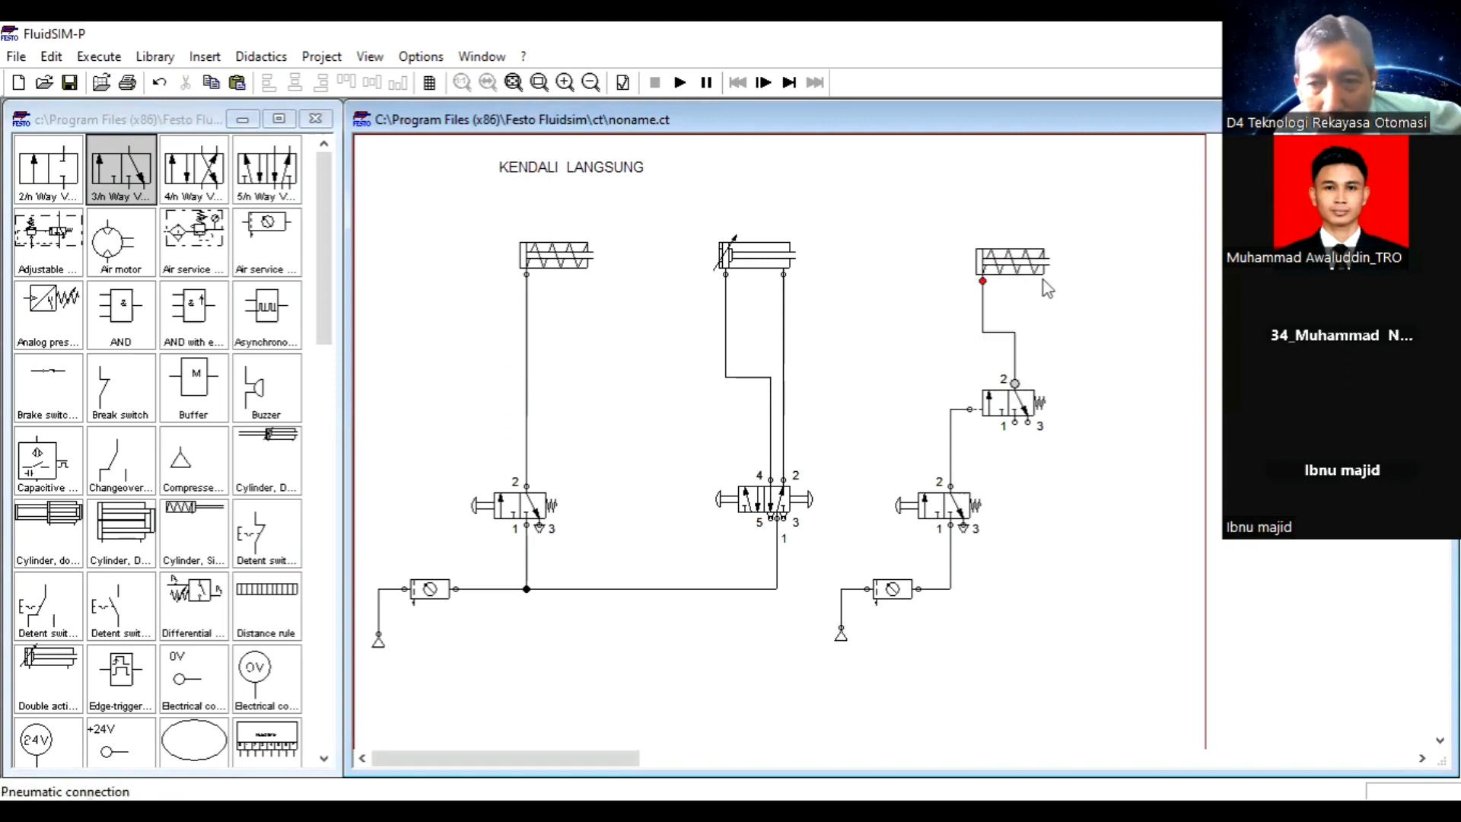
pyautogui.moveTo(1032, 262); pyautogui.dragTo(1064, 262)
pyautogui.click(1084, 384)
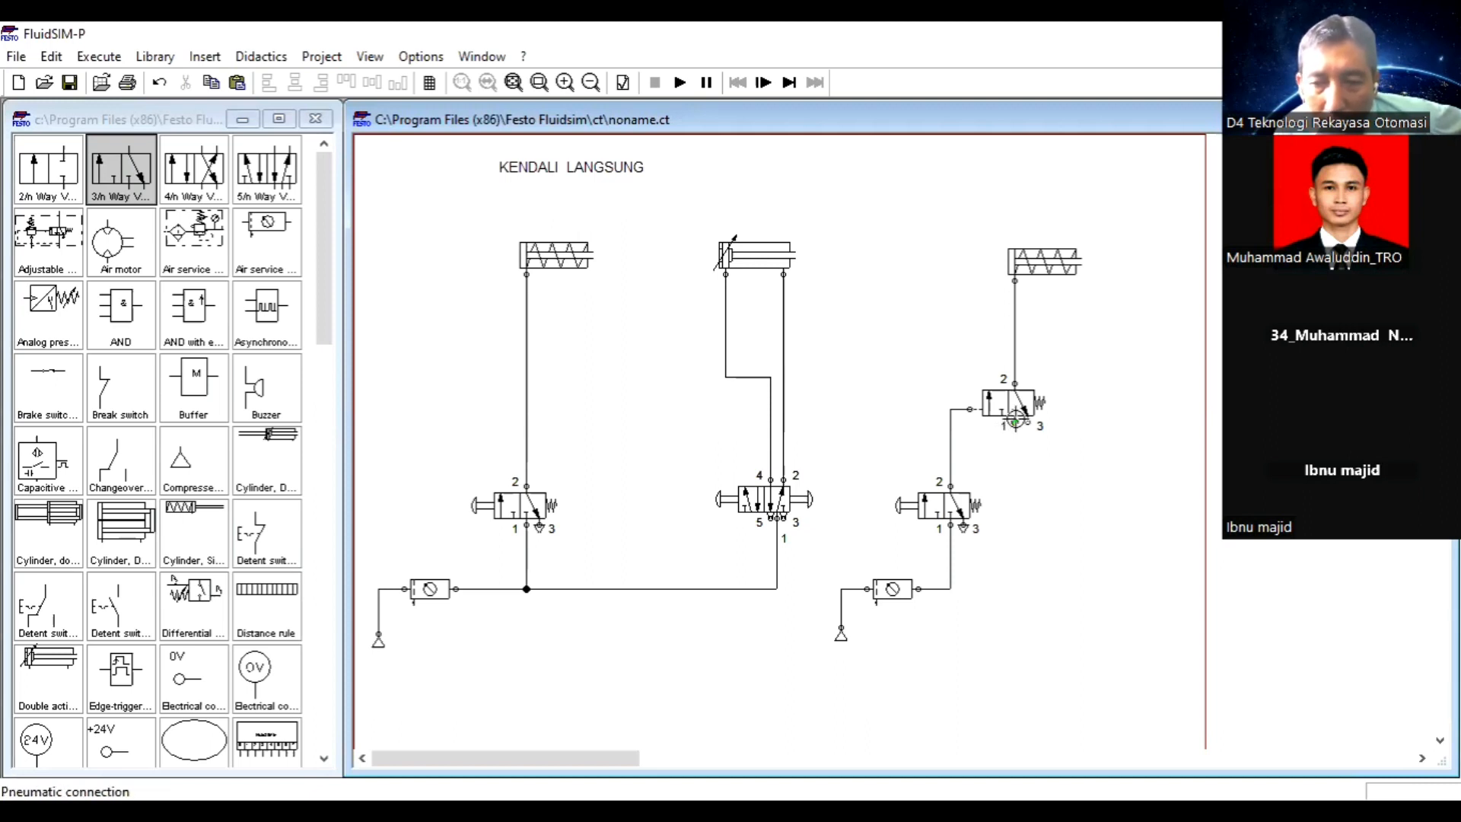
# Connect port 1 of the piloted 3/n valve to the air supply line and give its port 3 the triangular exhaust terminator.
pyautogui.moveTo(1015, 421); pyautogui.dragTo(950, 586)
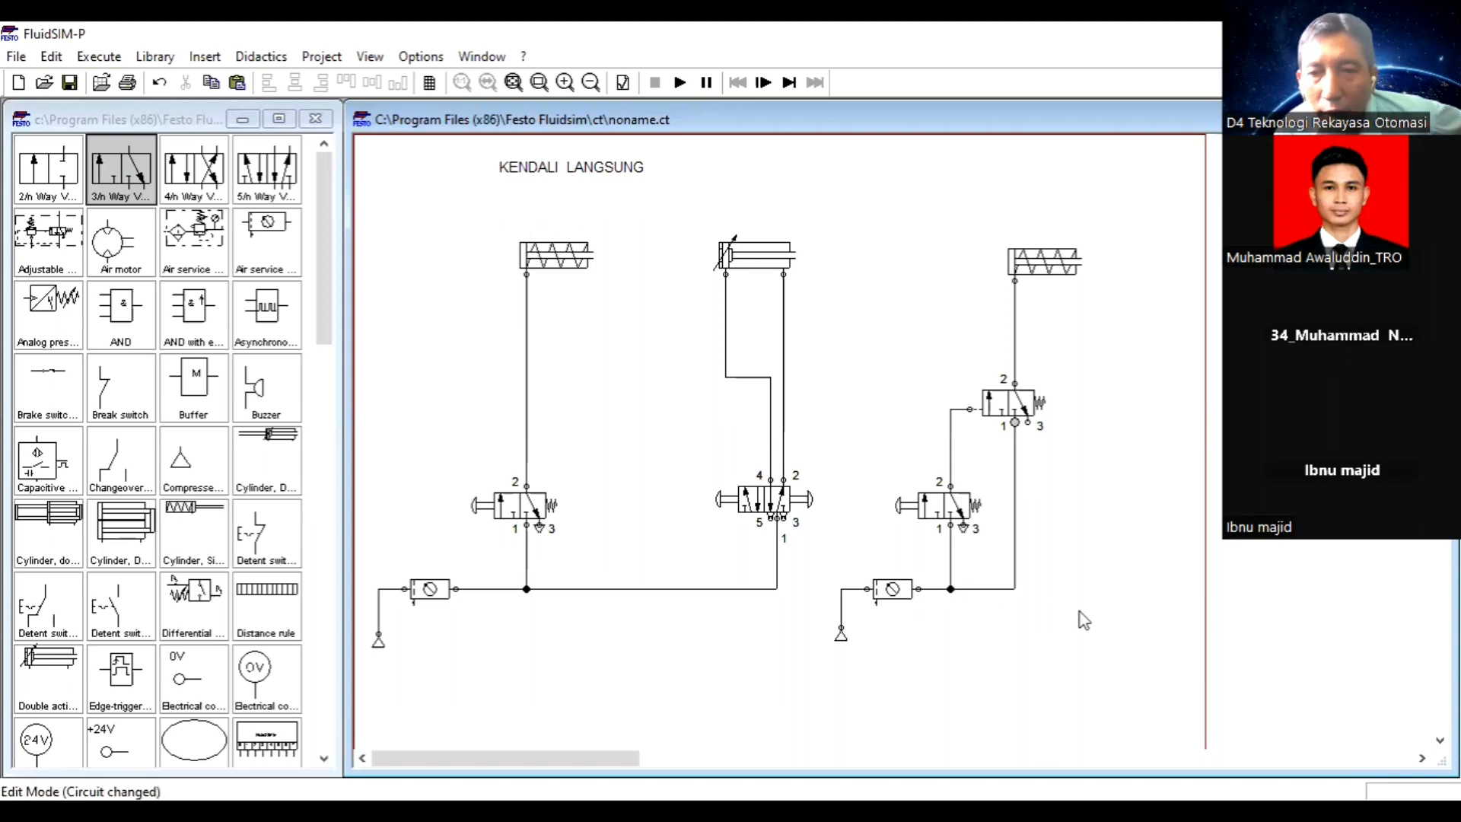
pyautogui.doubleClick(1028, 423)
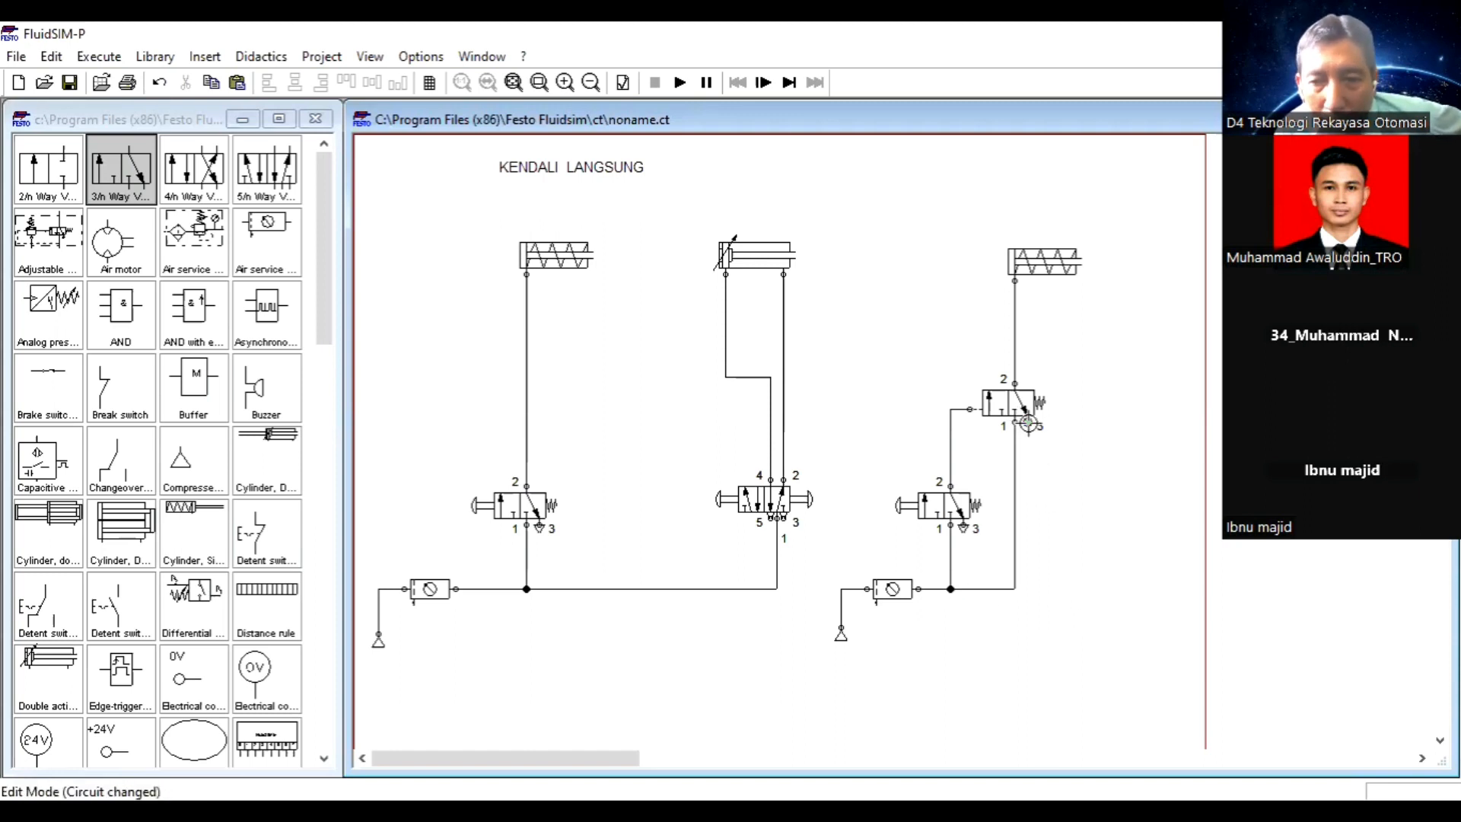
pyautogui.click(750, 475)
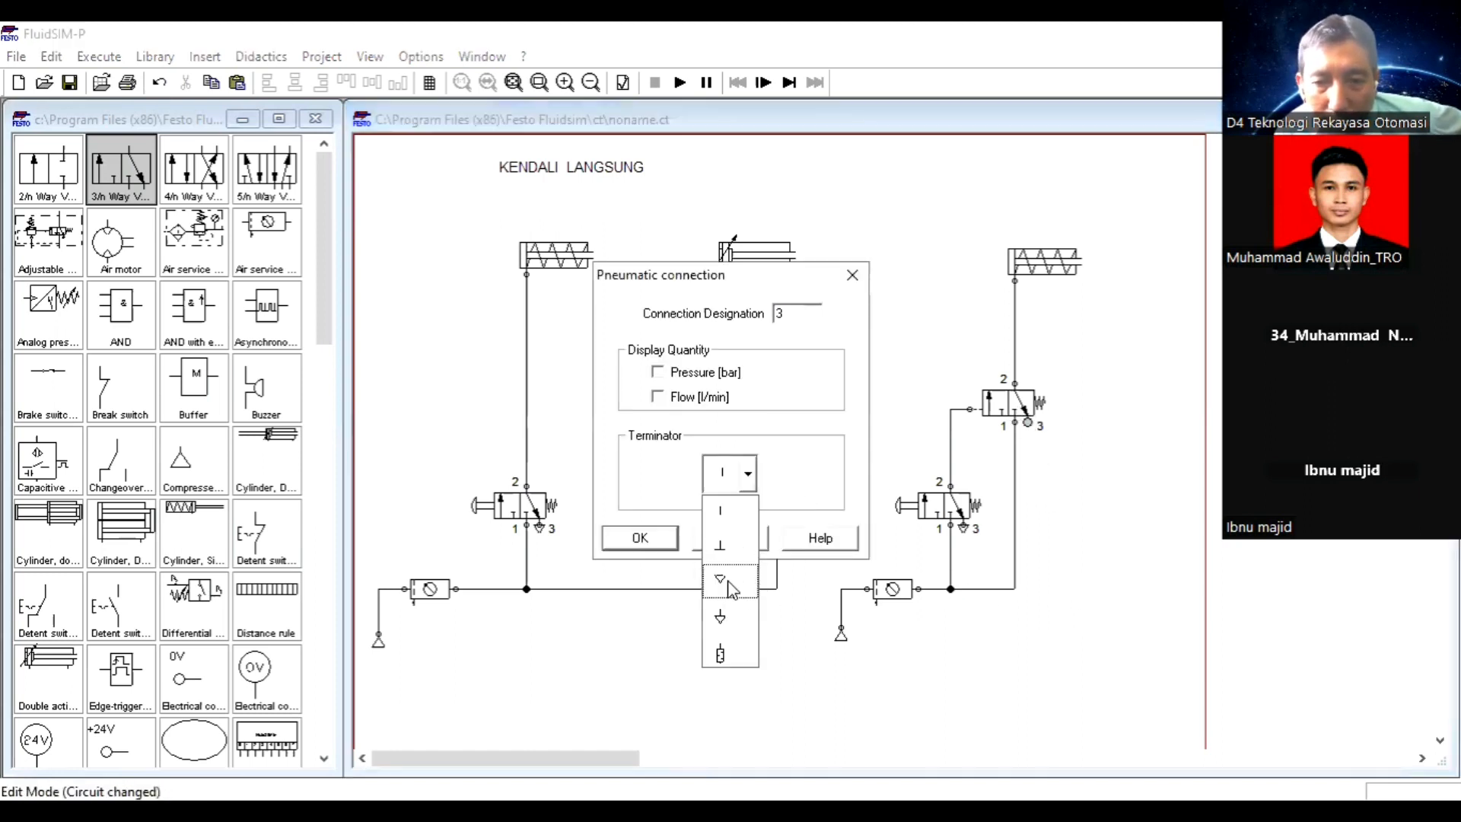
pyautogui.click(722, 582)
pyautogui.click(640, 538)
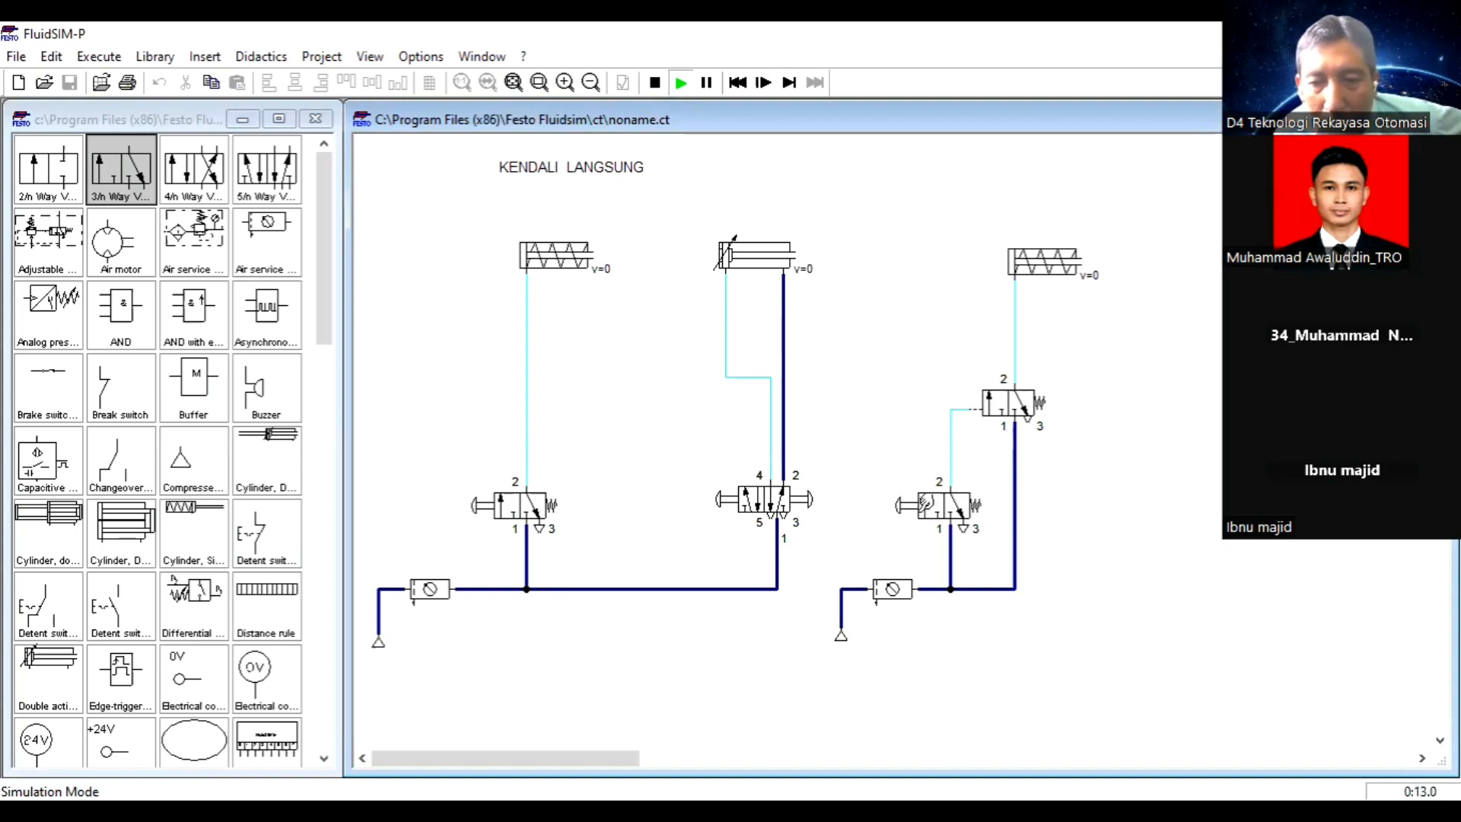
# Simulate the circuit by actuating and releasing the pushbutton valve that pilots the new 3/n valve, and stop the simulation.
pyautogui.click(924, 503)
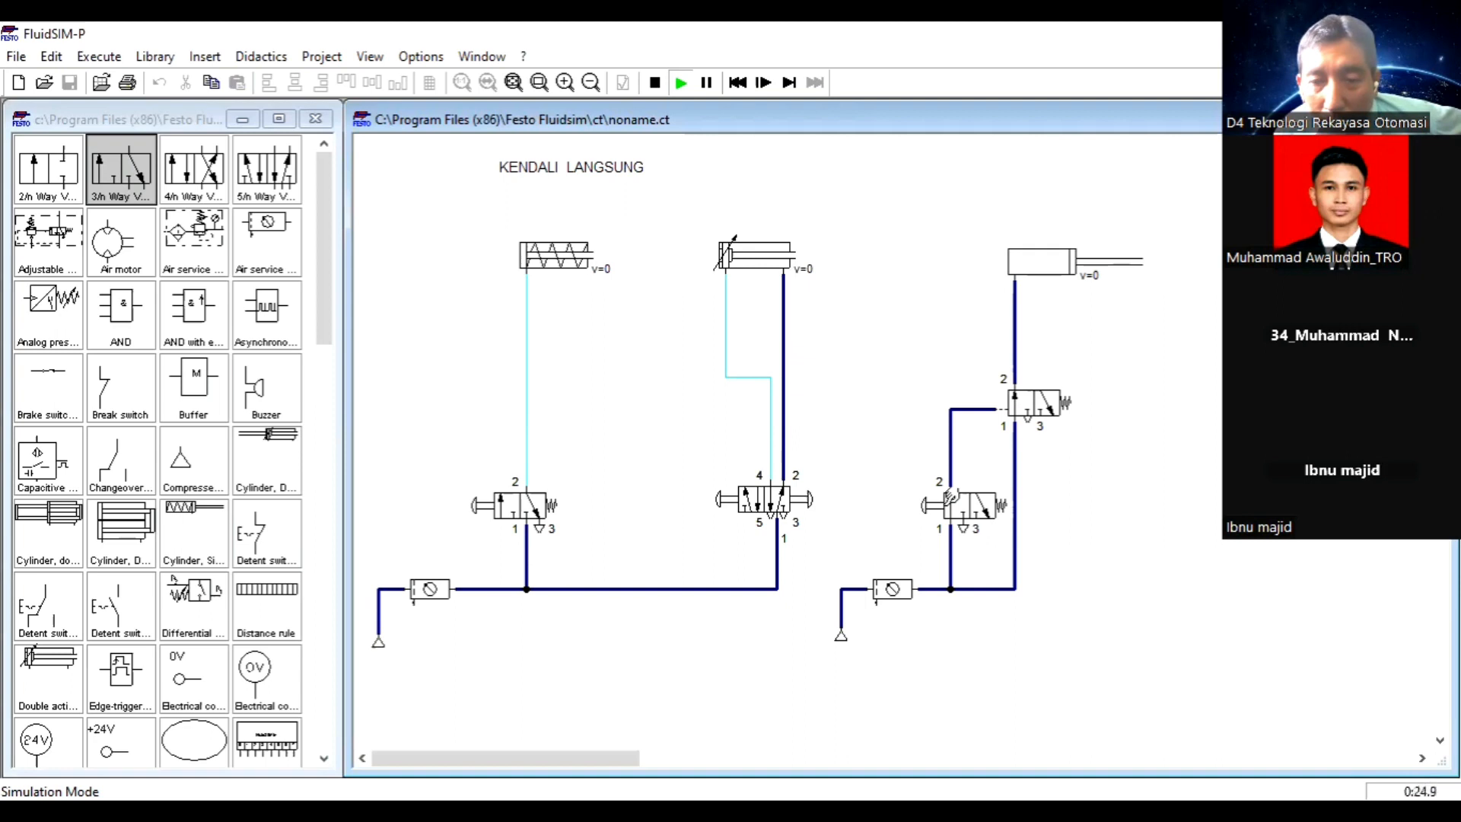
pyautogui.click(951, 496)
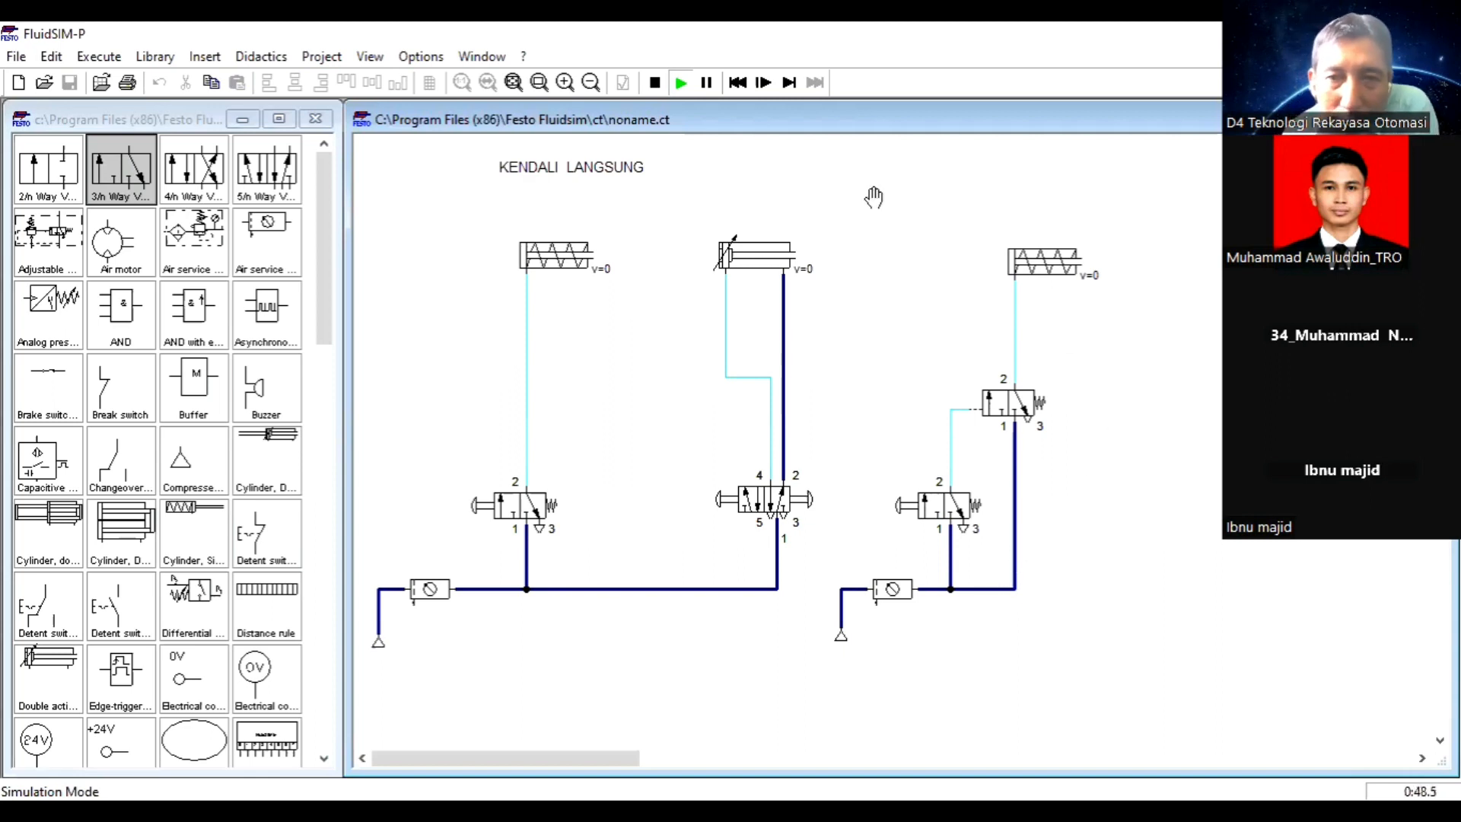
pyautogui.click(655, 83)
# Move the double-acting cylinder and its 5/n valve left together, close to the first single-acting cylinder circuit.
pyautogui.moveTo(690, 206); pyautogui.dragTo(824, 640)
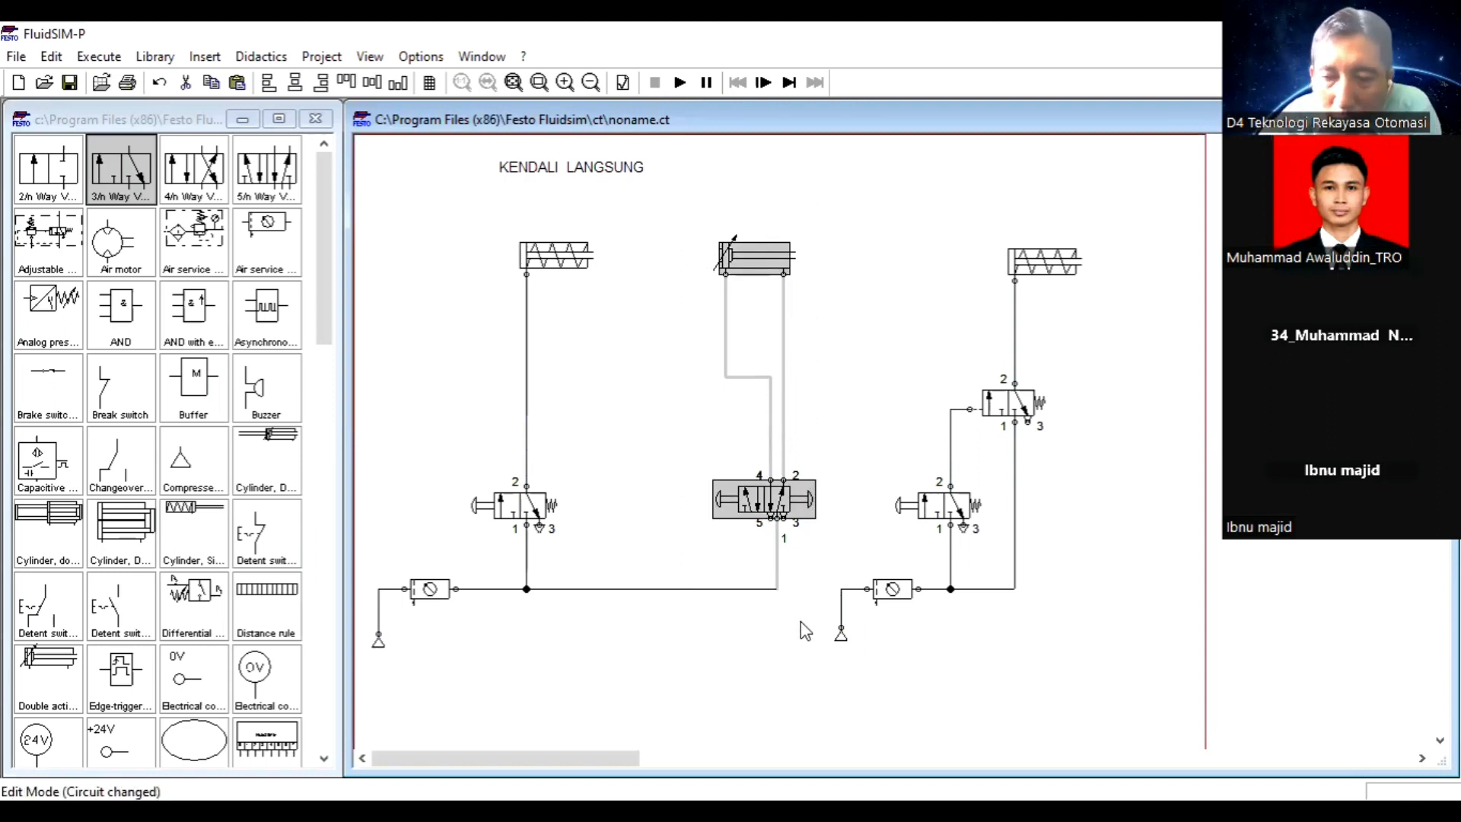
pyautogui.press('Left')
pyautogui.press('Left')
pyautogui.press('Left')
pyautogui.press('Left')
pyautogui.press('Left')
pyautogui.press('Left')
pyautogui.press('Left')
pyautogui.press('Left')
pyautogui.press('Left')
pyautogui.press('Left')
pyautogui.press('Left')
pyautogui.press('Left')
pyautogui.press('Left')
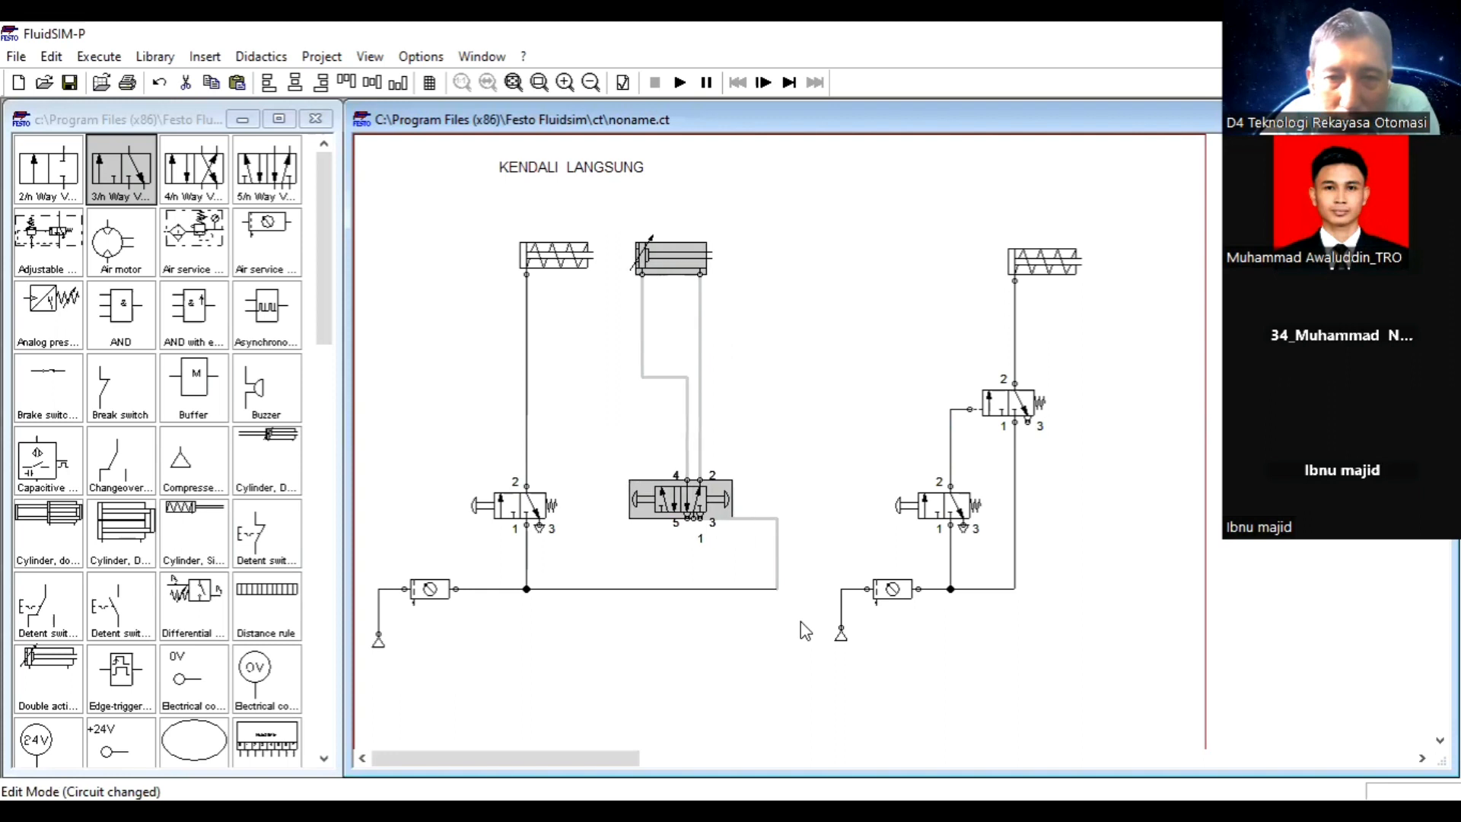
pyautogui.press('Left')
pyautogui.press('Left')
pyautogui.press('Left')
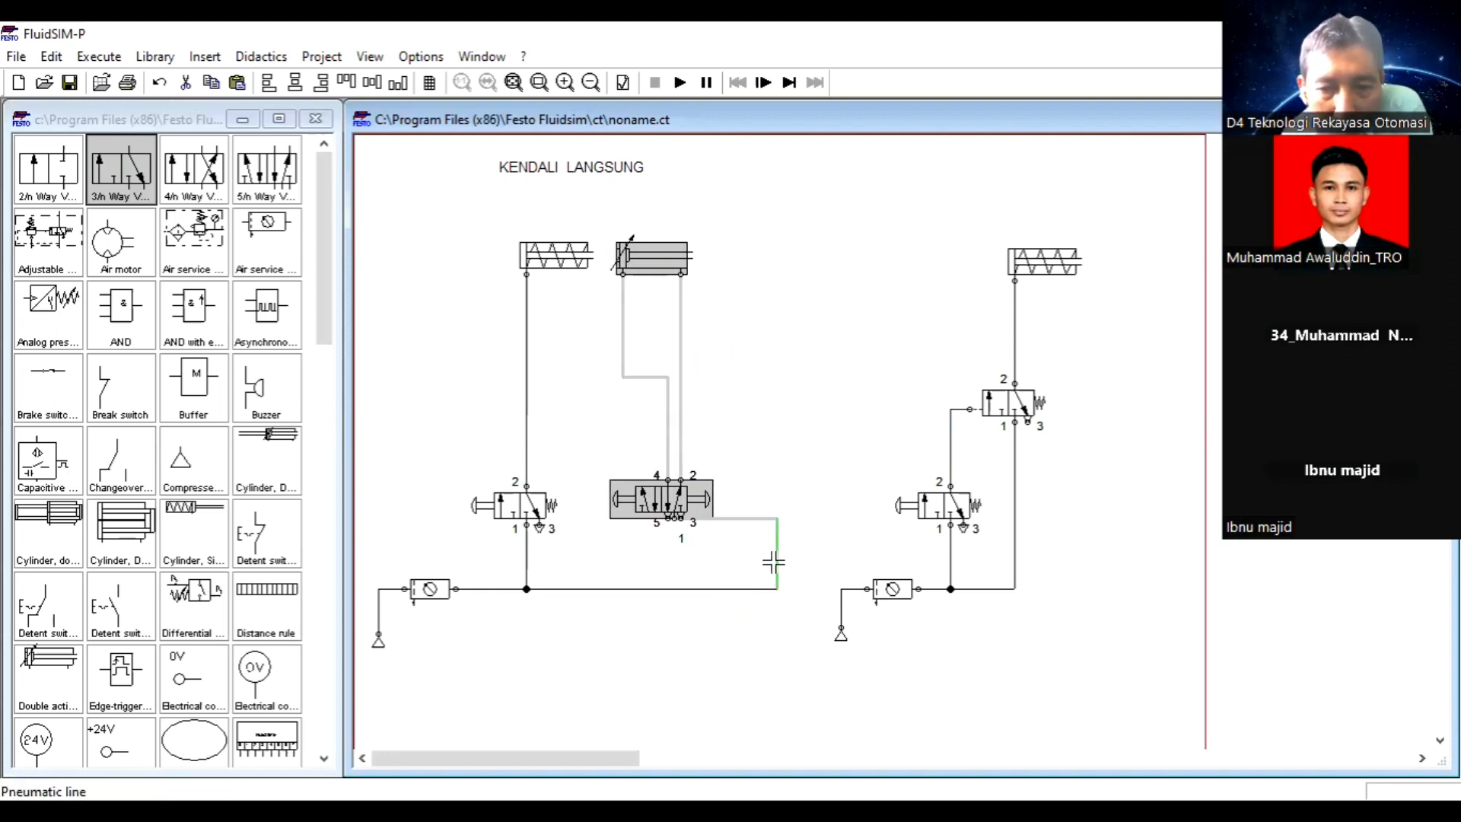
pyautogui.click(787, 563)
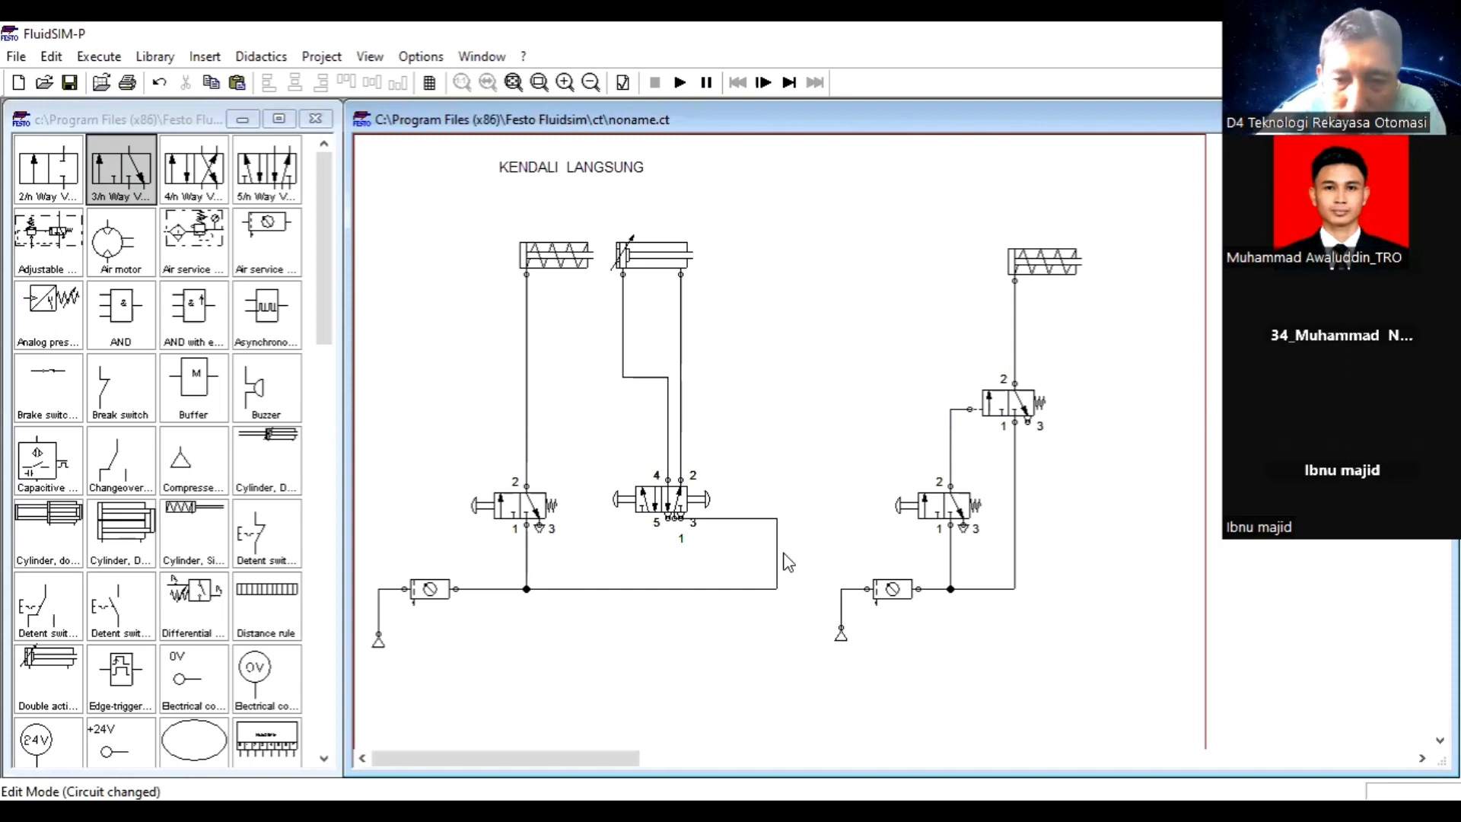
# Delete the bent supply line of the moved 5/n valve and reconnect its port 1 directly to the supply junction.
pyautogui.click(764, 520)
pyautogui.press('Delete')
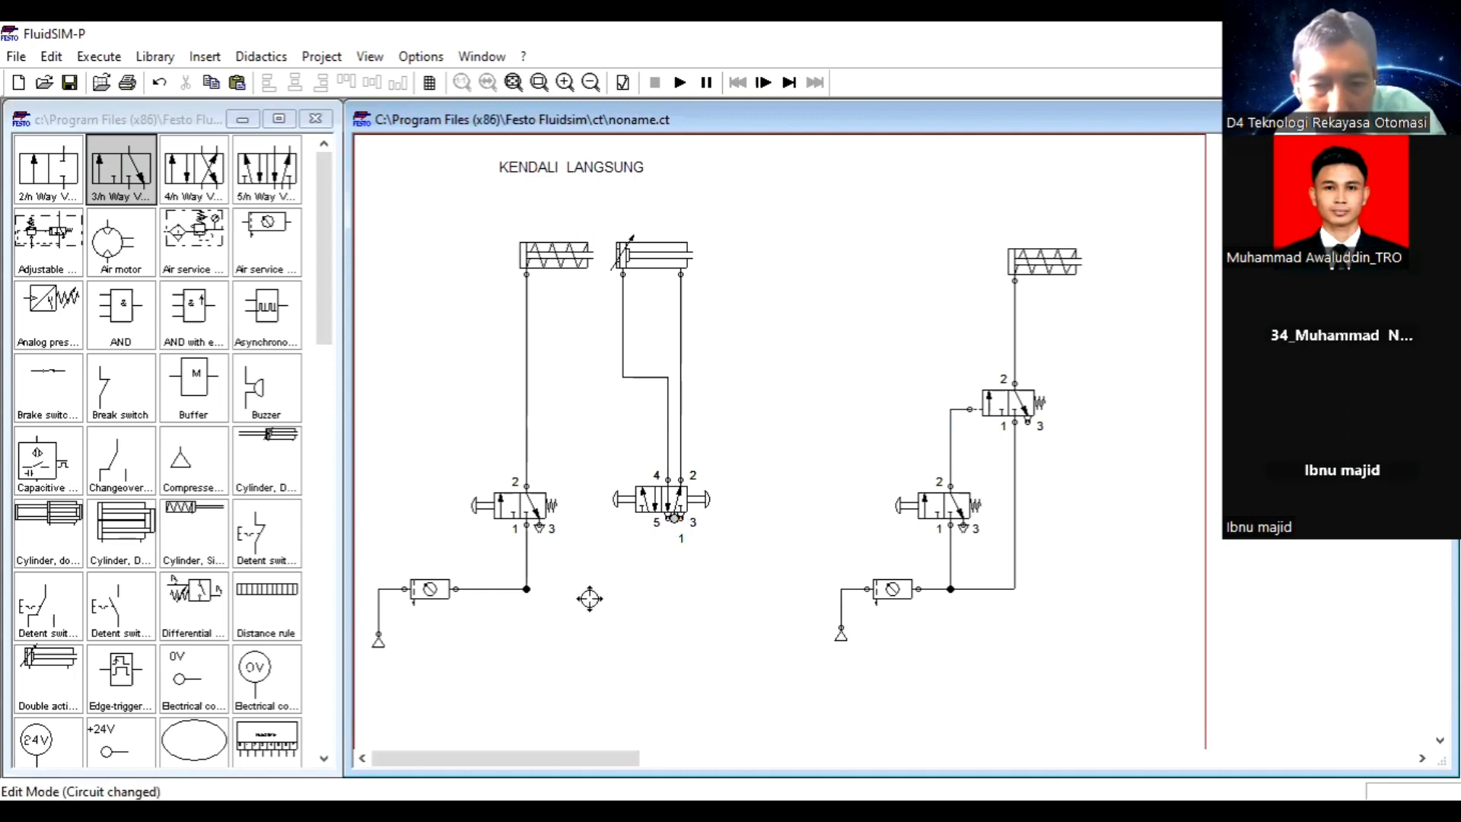
pyautogui.moveTo(524, 589); pyautogui.dragTo(523, 589)
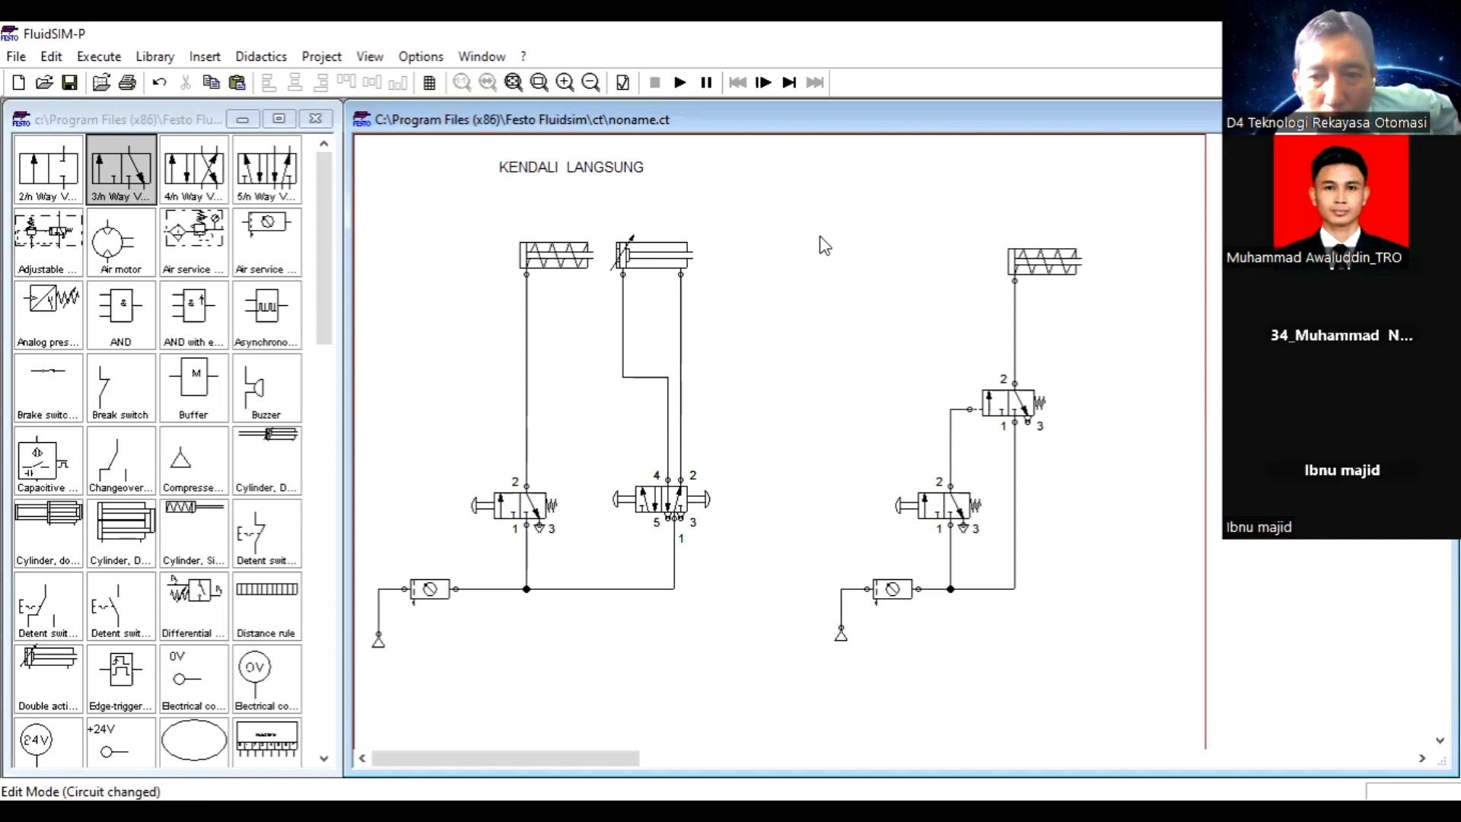
# Move the entire piloted single-acting cylinder circuit left, nearer to the direct-control circuits.
pyautogui.moveTo(810, 237); pyautogui.dragTo(1126, 654)
pyautogui.moveTo(1009, 392); pyautogui.dragTo(876, 386)
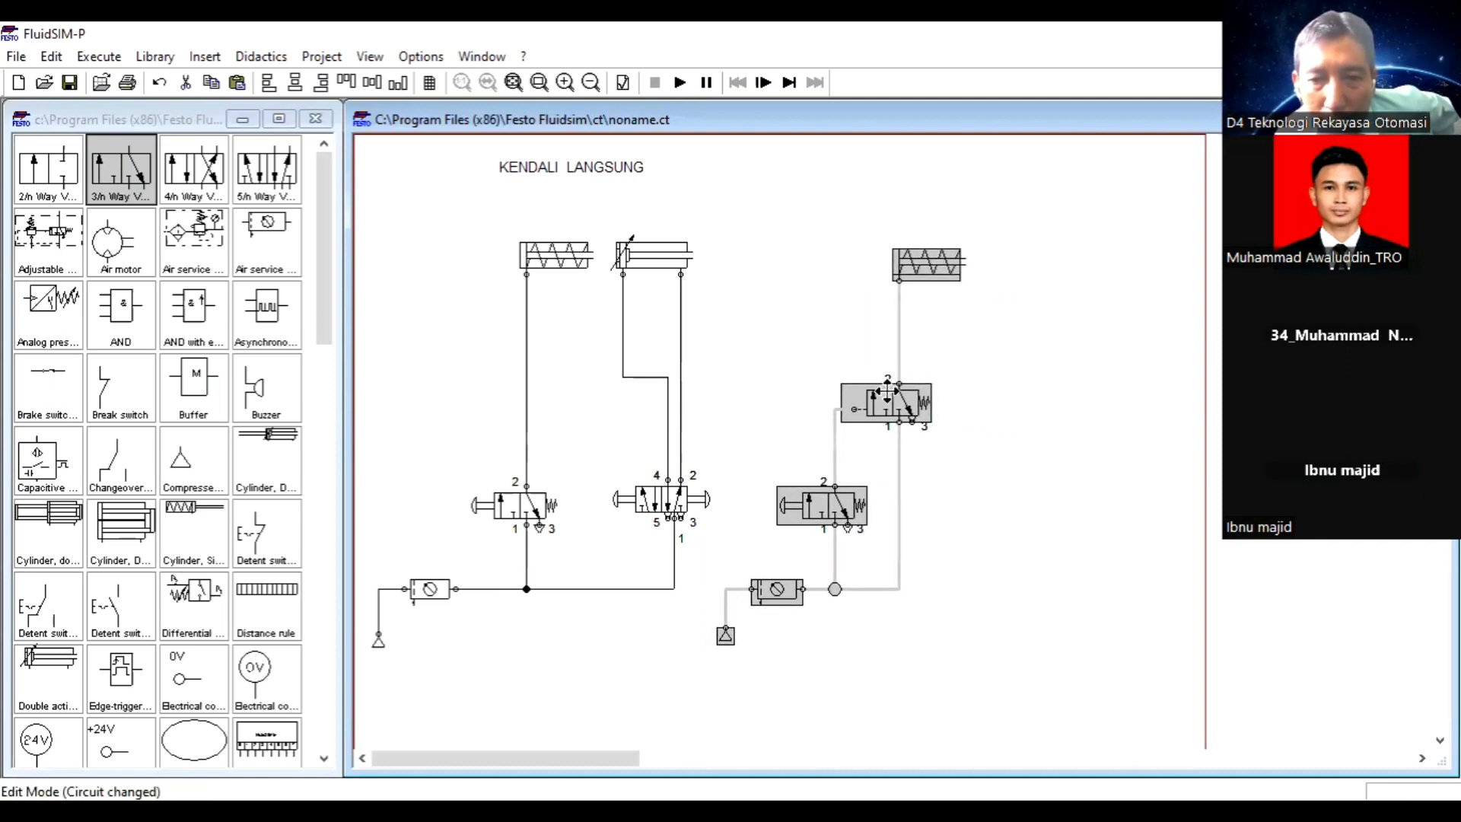
pyautogui.click(978, 487)
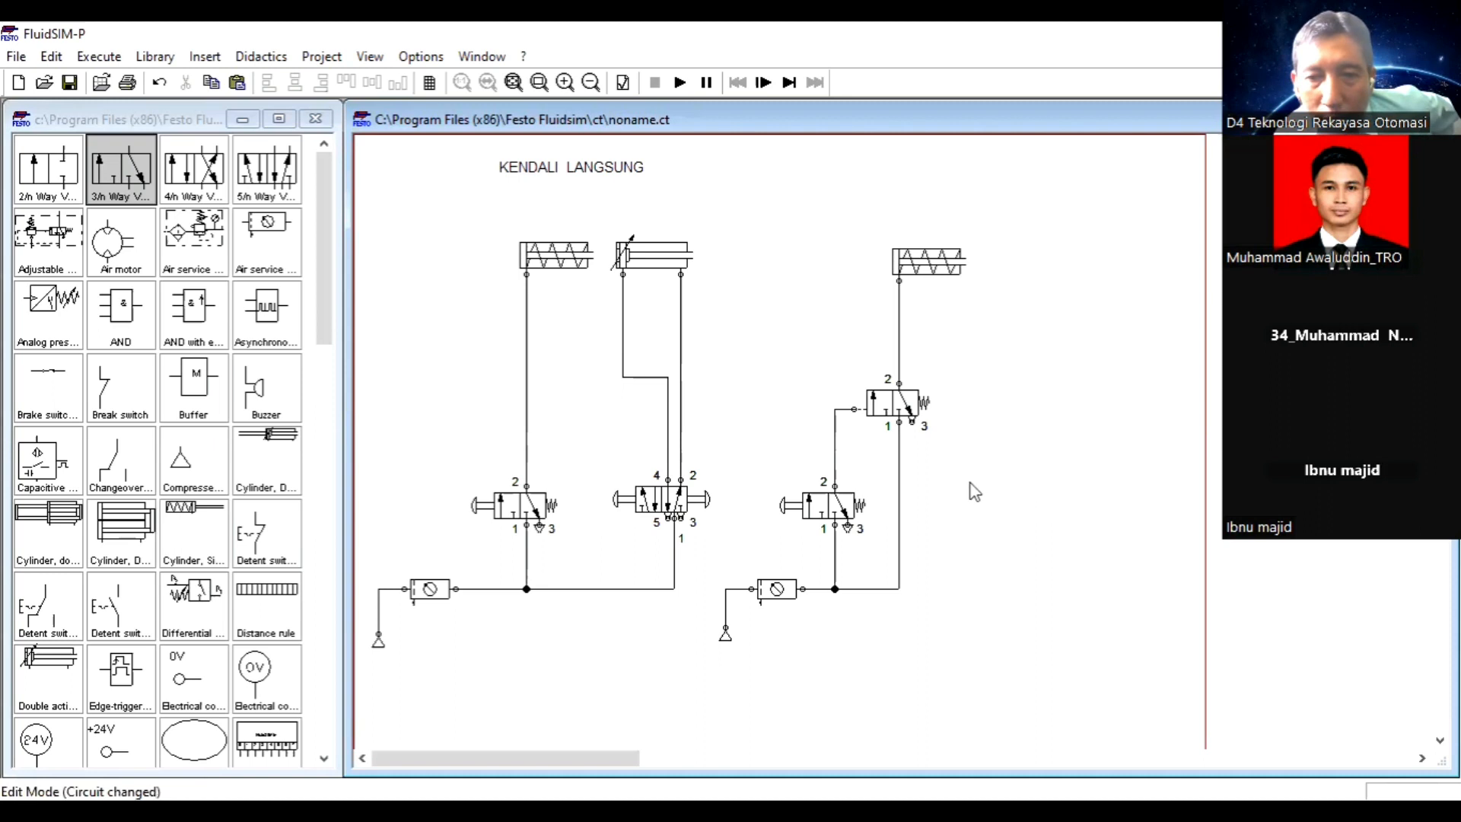
# Copy the manually actuated 5/n valve and place the copy to the right of the piloted single-acting circuit.
pyautogui.click(673, 510)
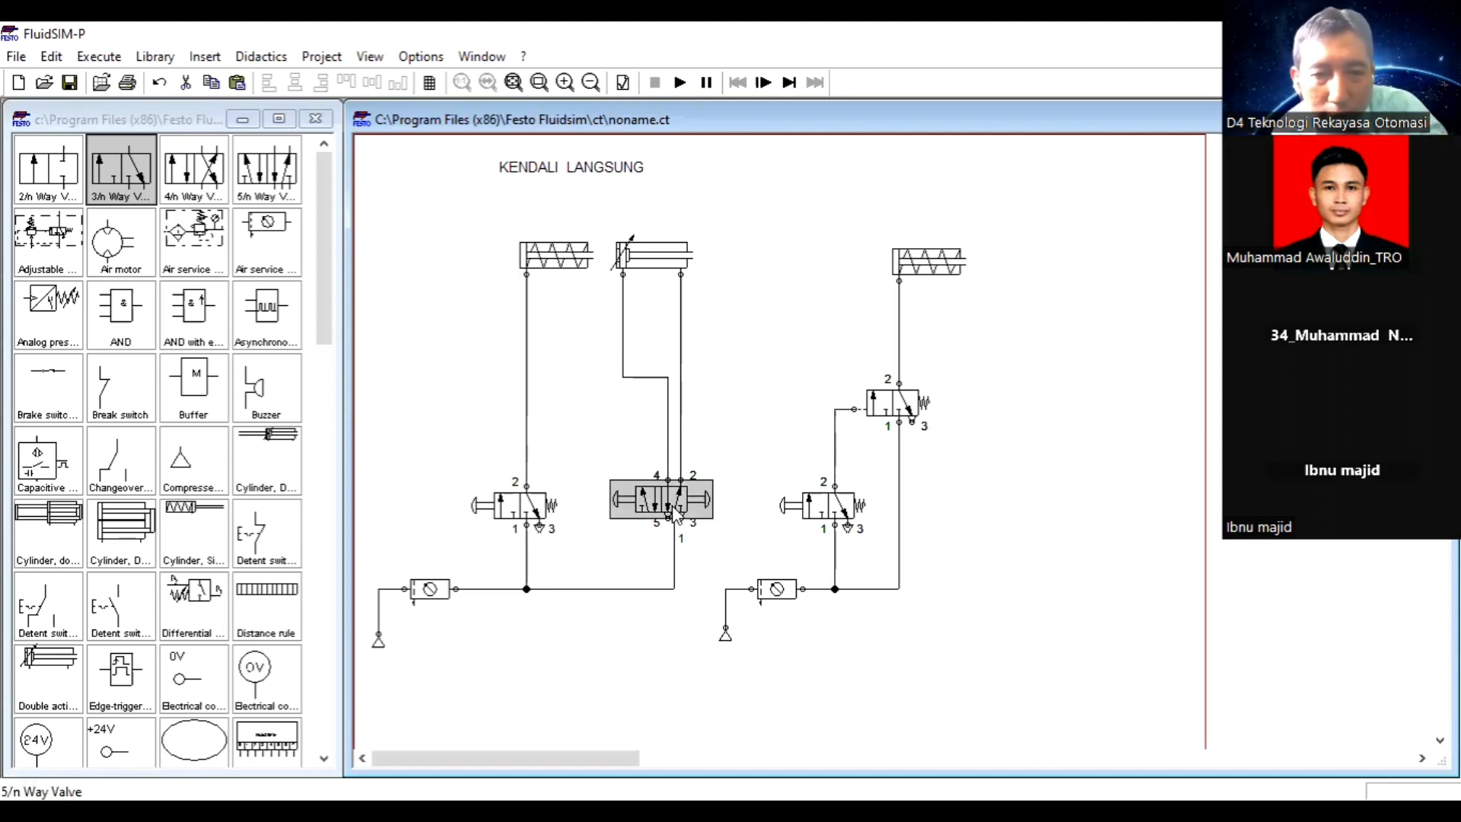
pyautogui.hotkey('ctrl', 'c')
pyautogui.hotkey('ctrl', 'v')
pyautogui.moveTo(937, 476); pyautogui.dragTo(1021, 496)
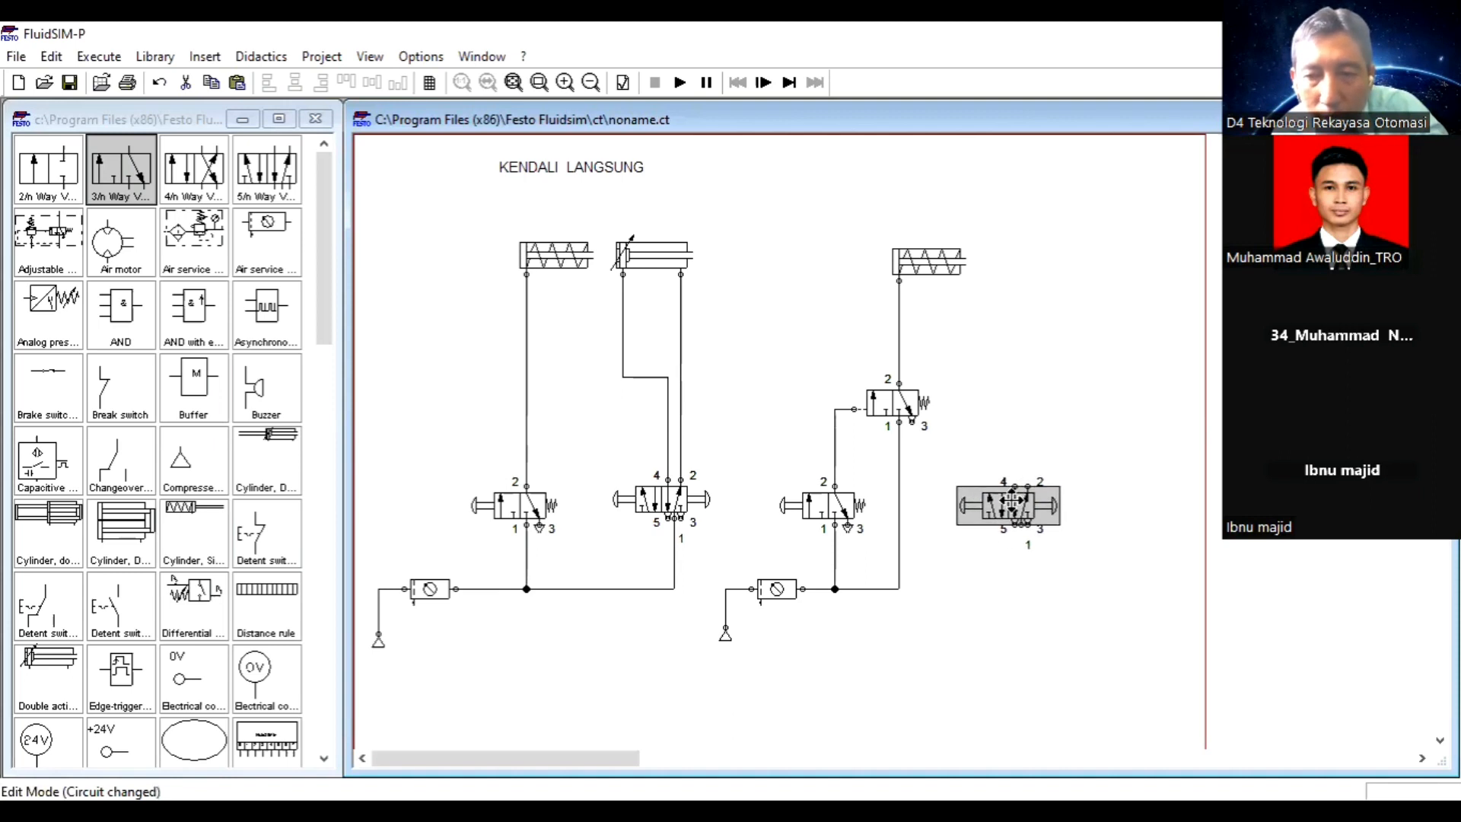
# Configure the copied 5/n valve with spring return on the right and no manual actuation on that side.
pyautogui.doubleClick(1019, 522)
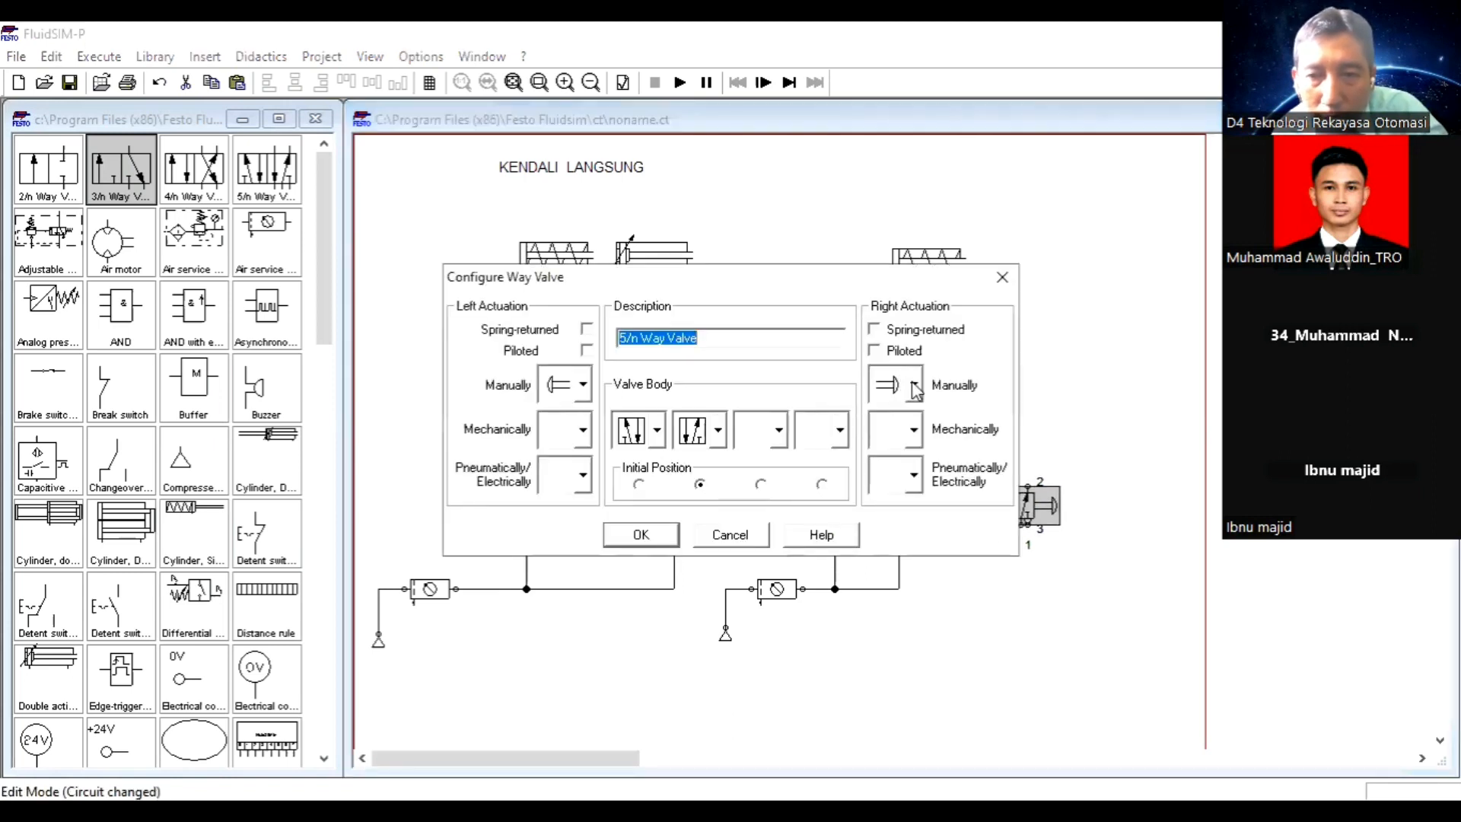
pyautogui.click(875, 331)
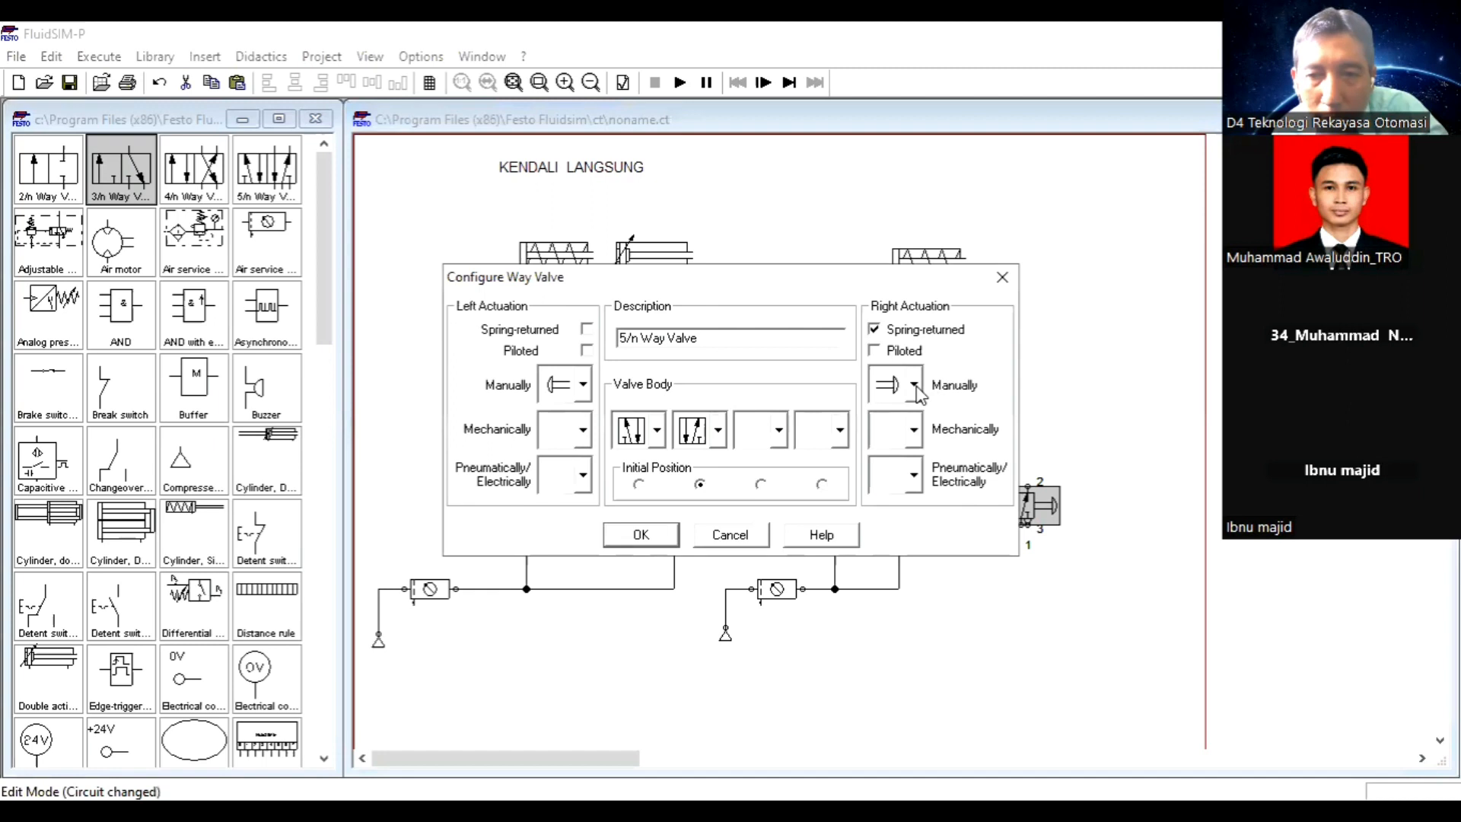
pyautogui.click(915, 385)
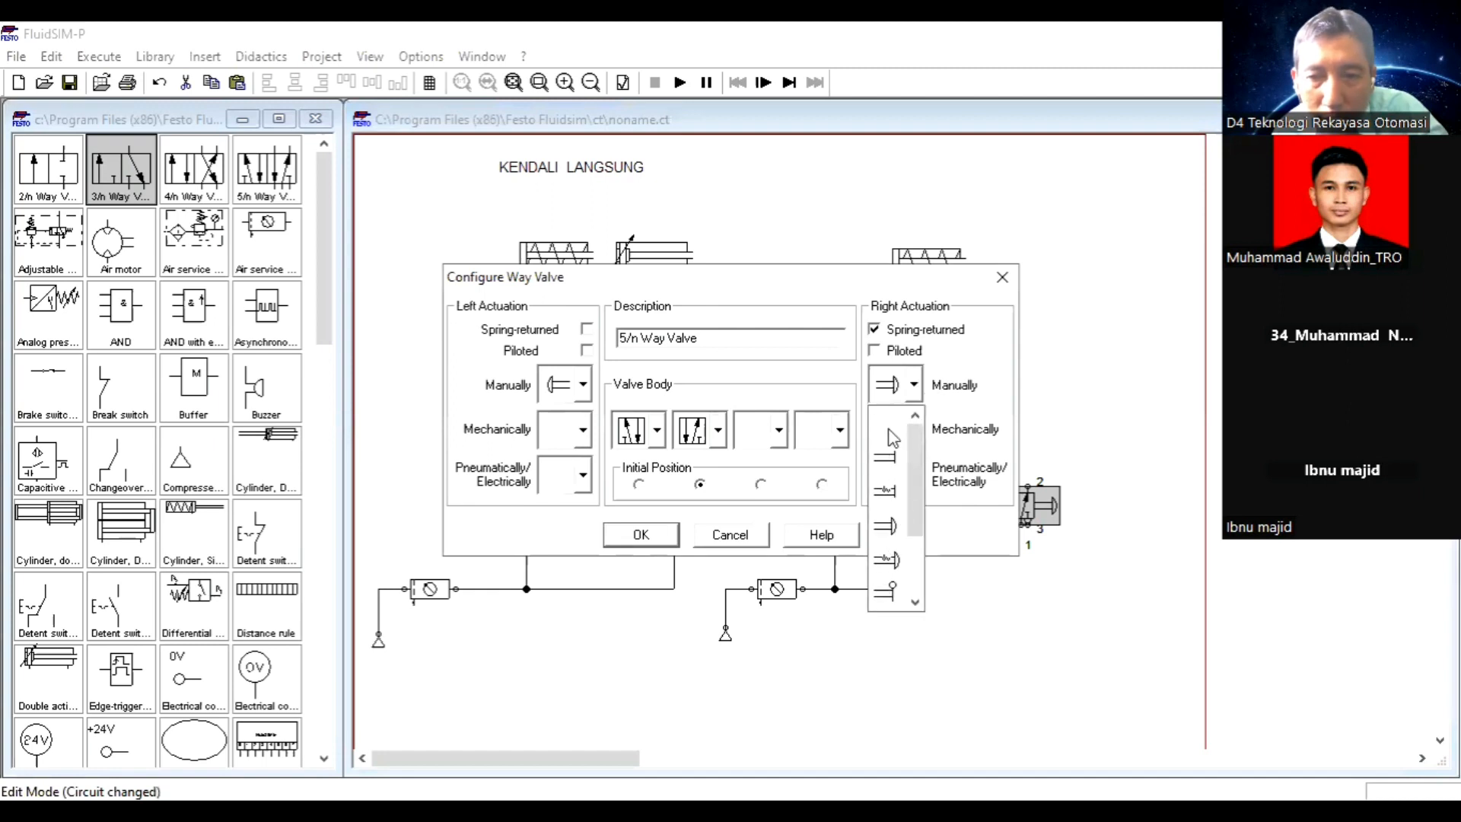
pyautogui.click(894, 437)
pyautogui.click(676, 542)
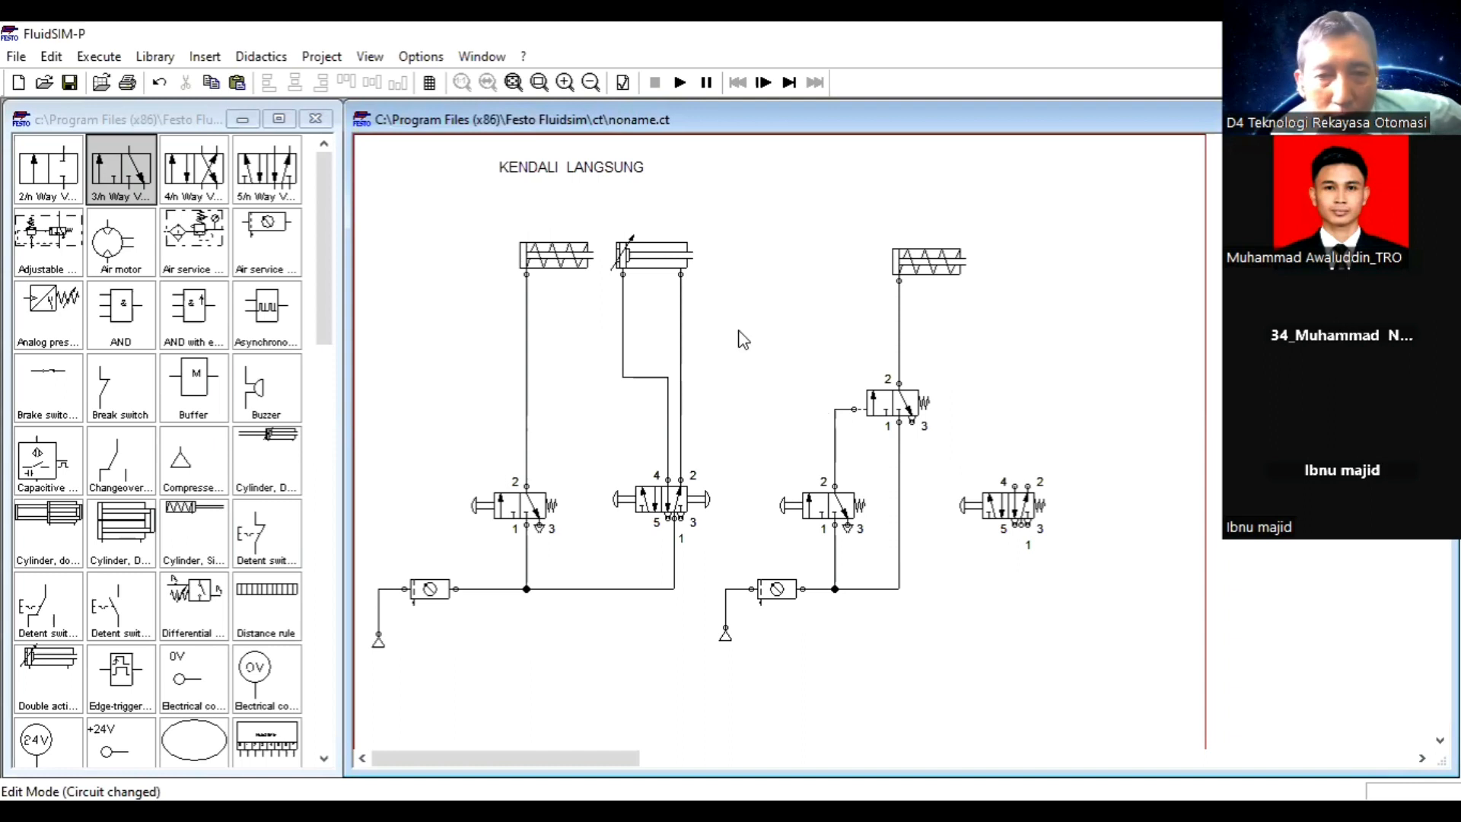
# Paste another 5/n valve and place it above the spring-returned 5/n valve.
pyautogui.click(1012, 520)
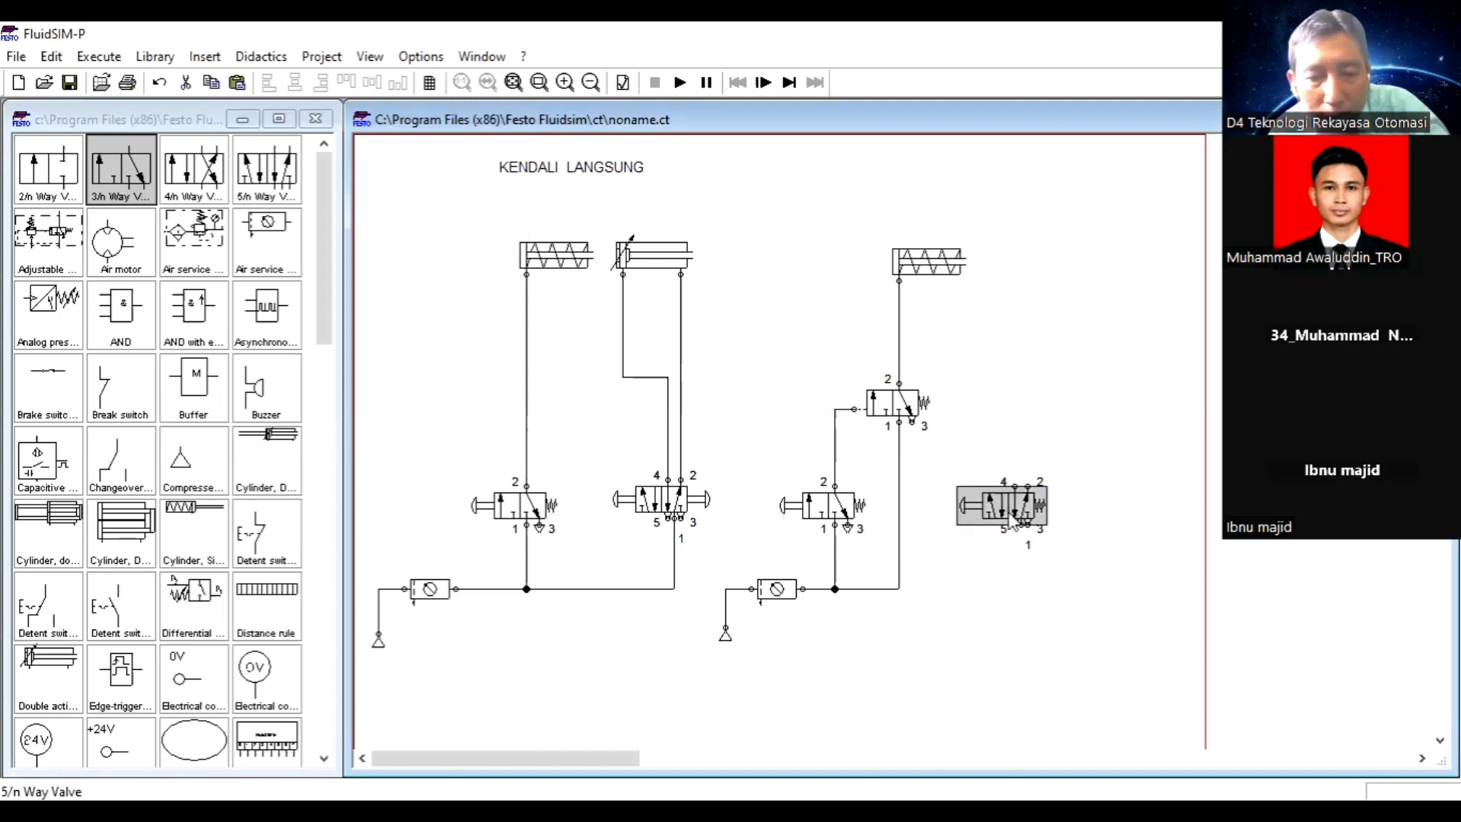
pyautogui.hotkey('ctrl', 'v')
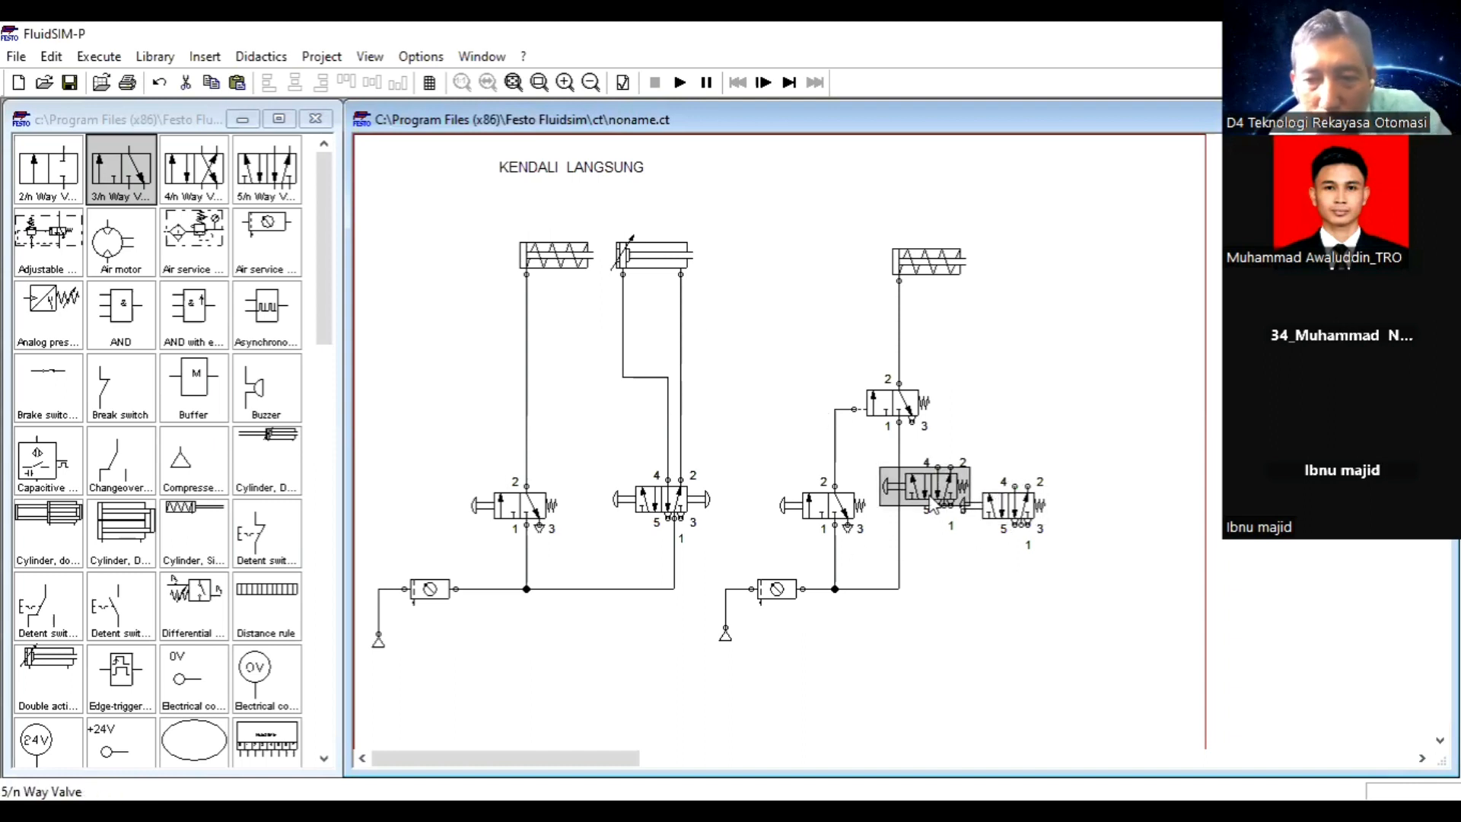
pyautogui.moveTo(930, 486); pyautogui.dragTo(1031, 402)
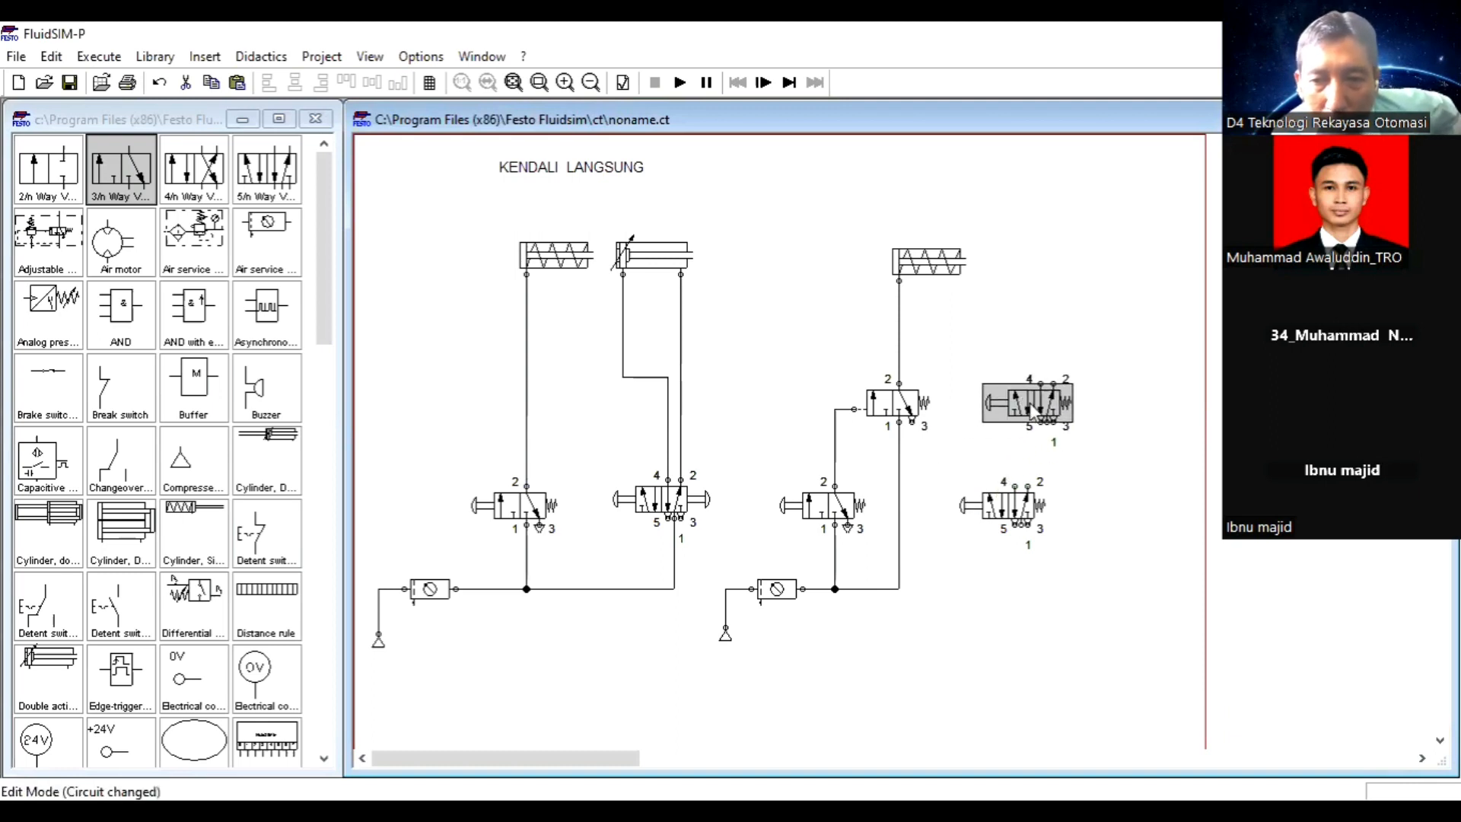
# Add pneumatic actuation to both the left and right sides of the upper 5/n valve.
pyautogui.doubleClick(1034, 416)
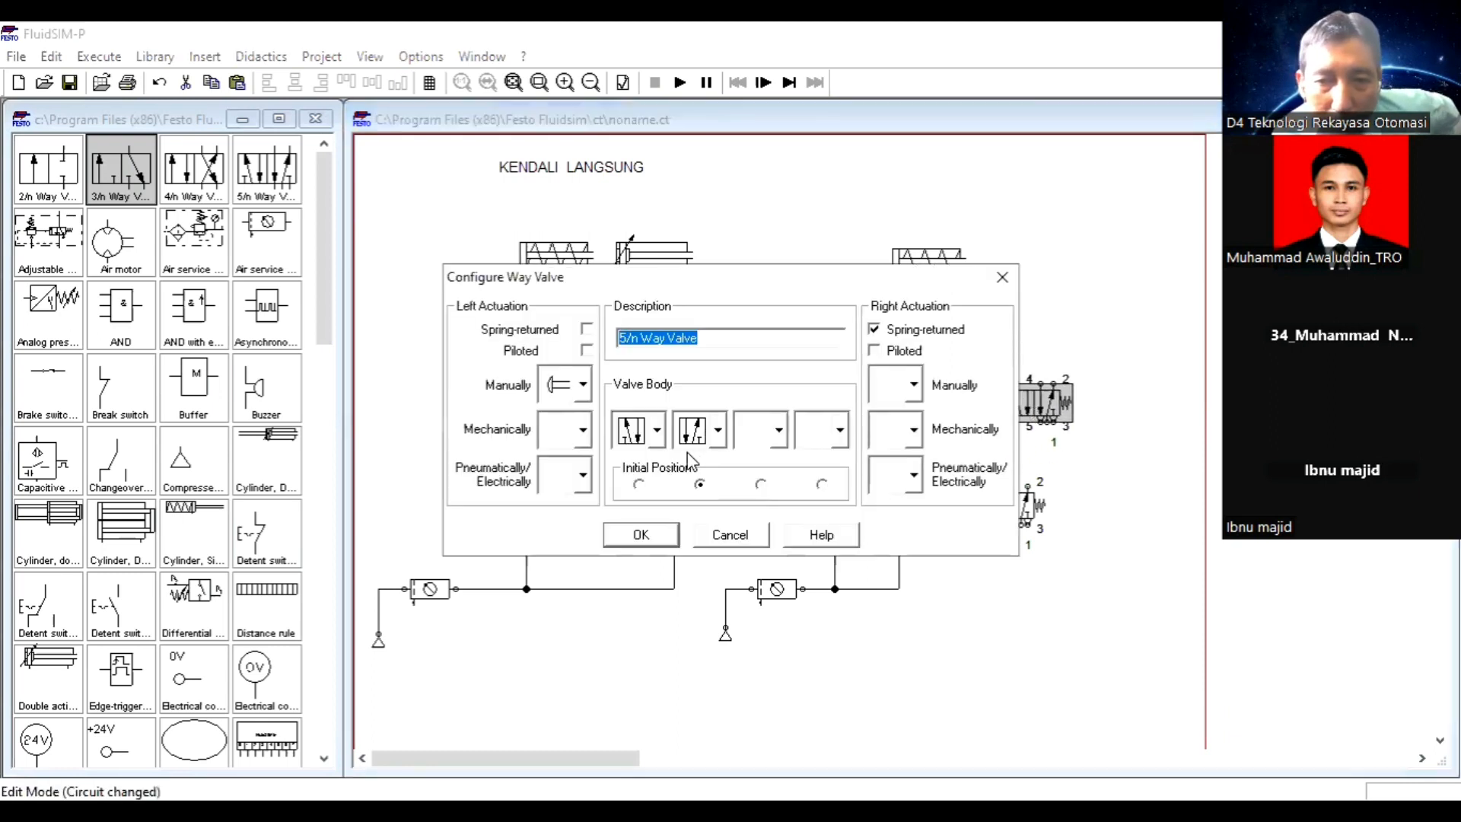
pyautogui.click(583, 477)
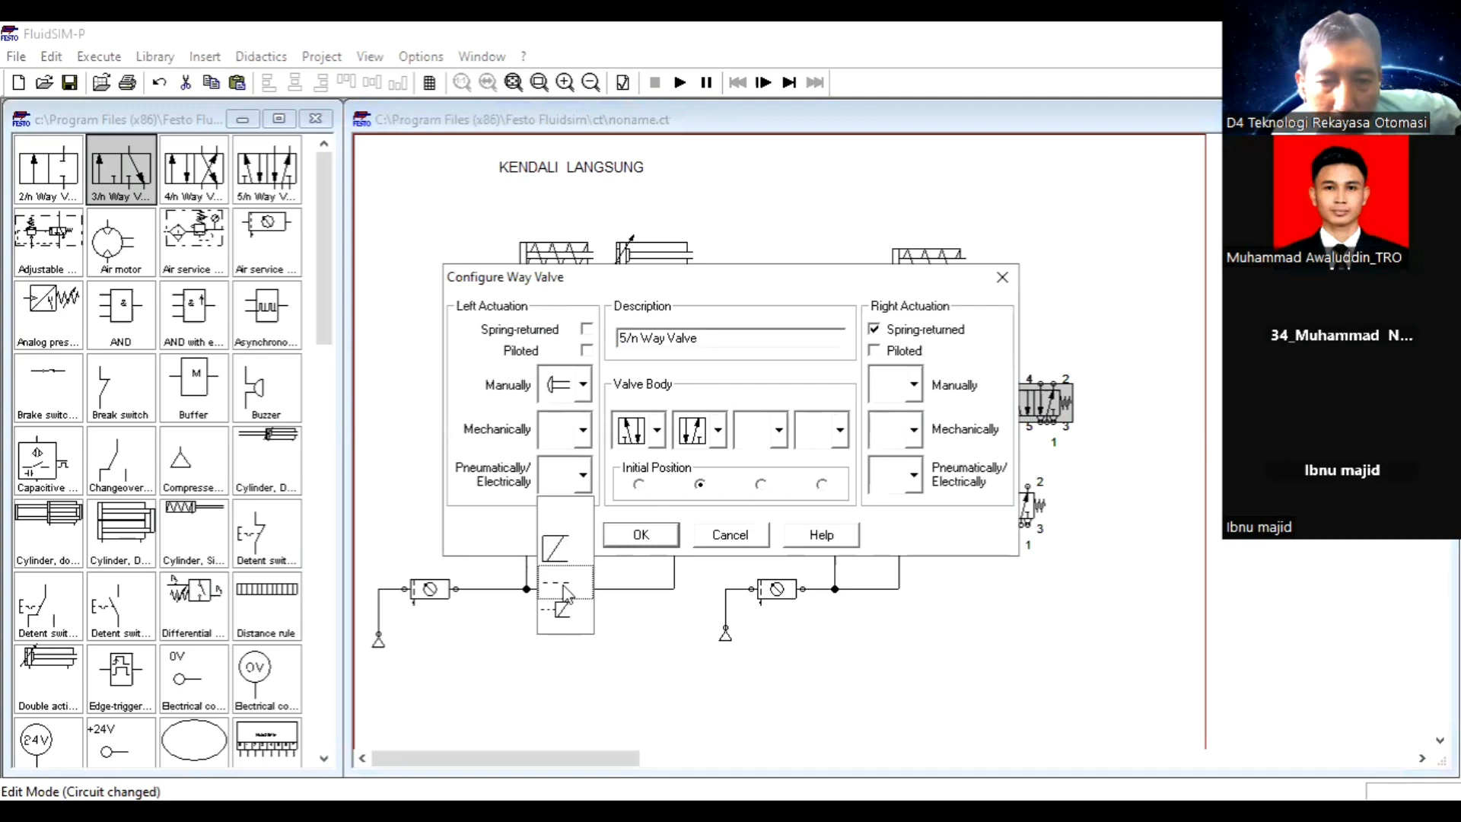
pyautogui.click(567, 593)
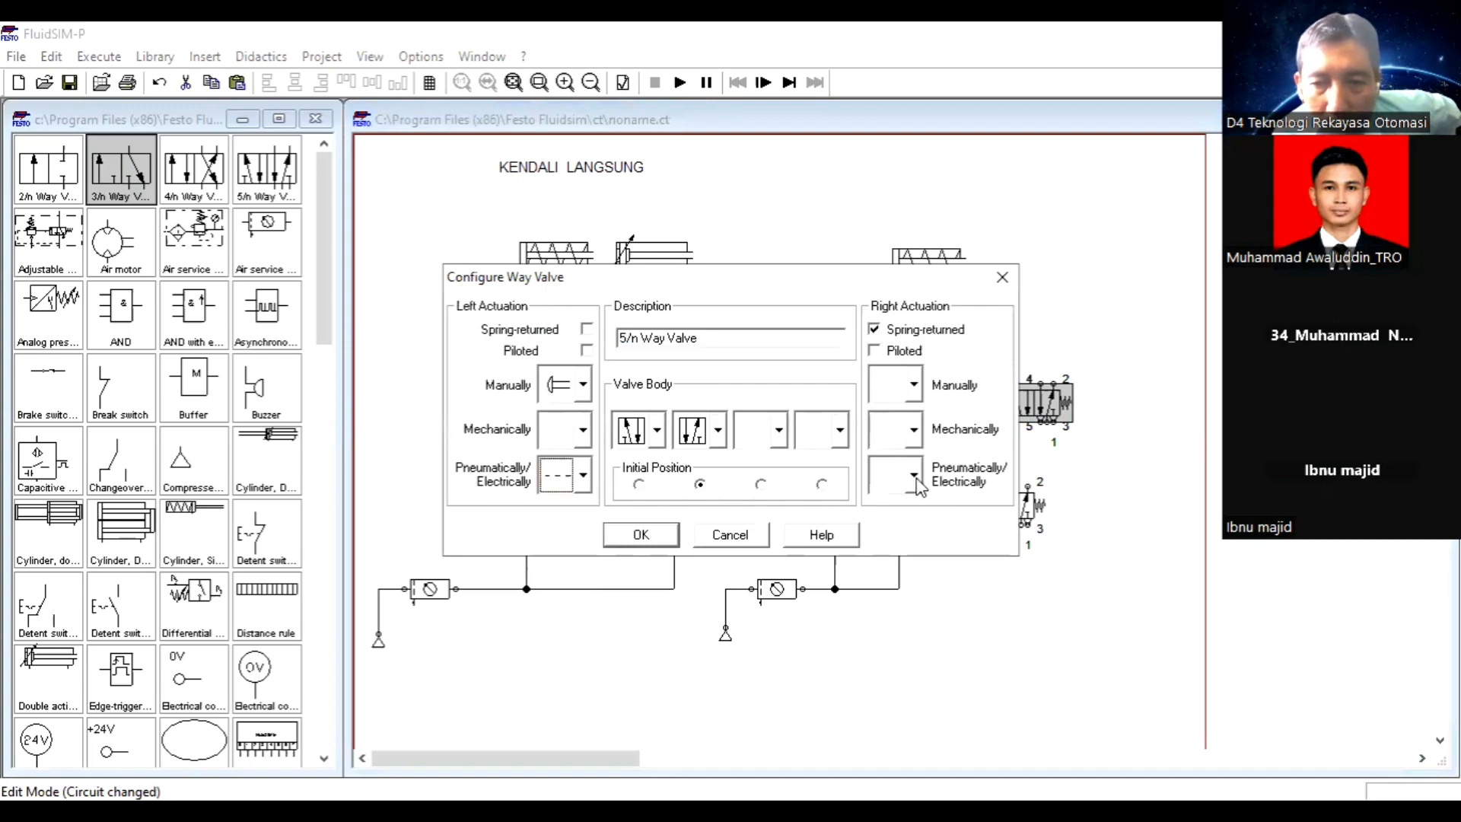
pyautogui.click(914, 476)
pyautogui.click(887, 580)
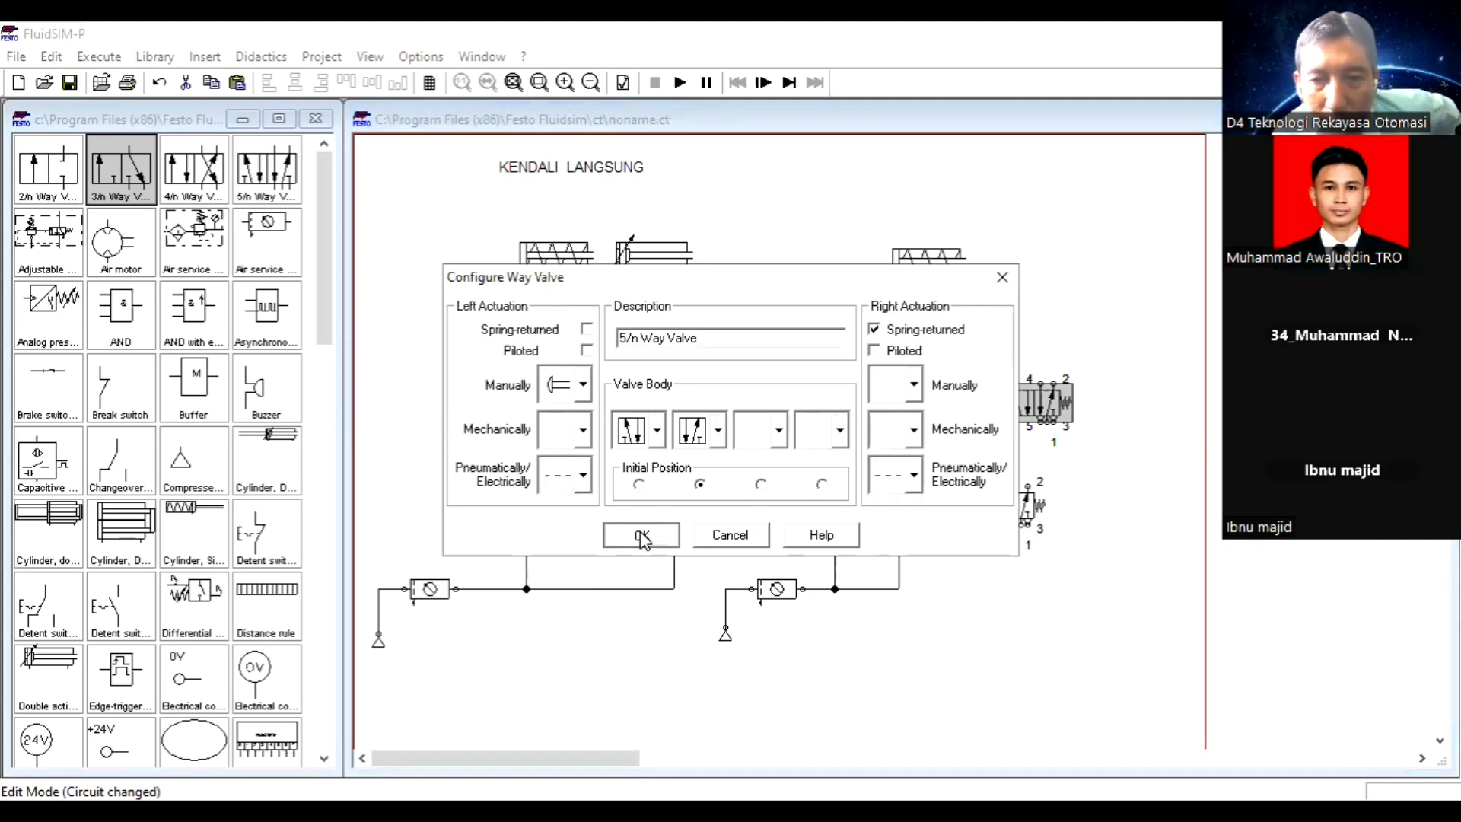
pyautogui.click(641, 534)
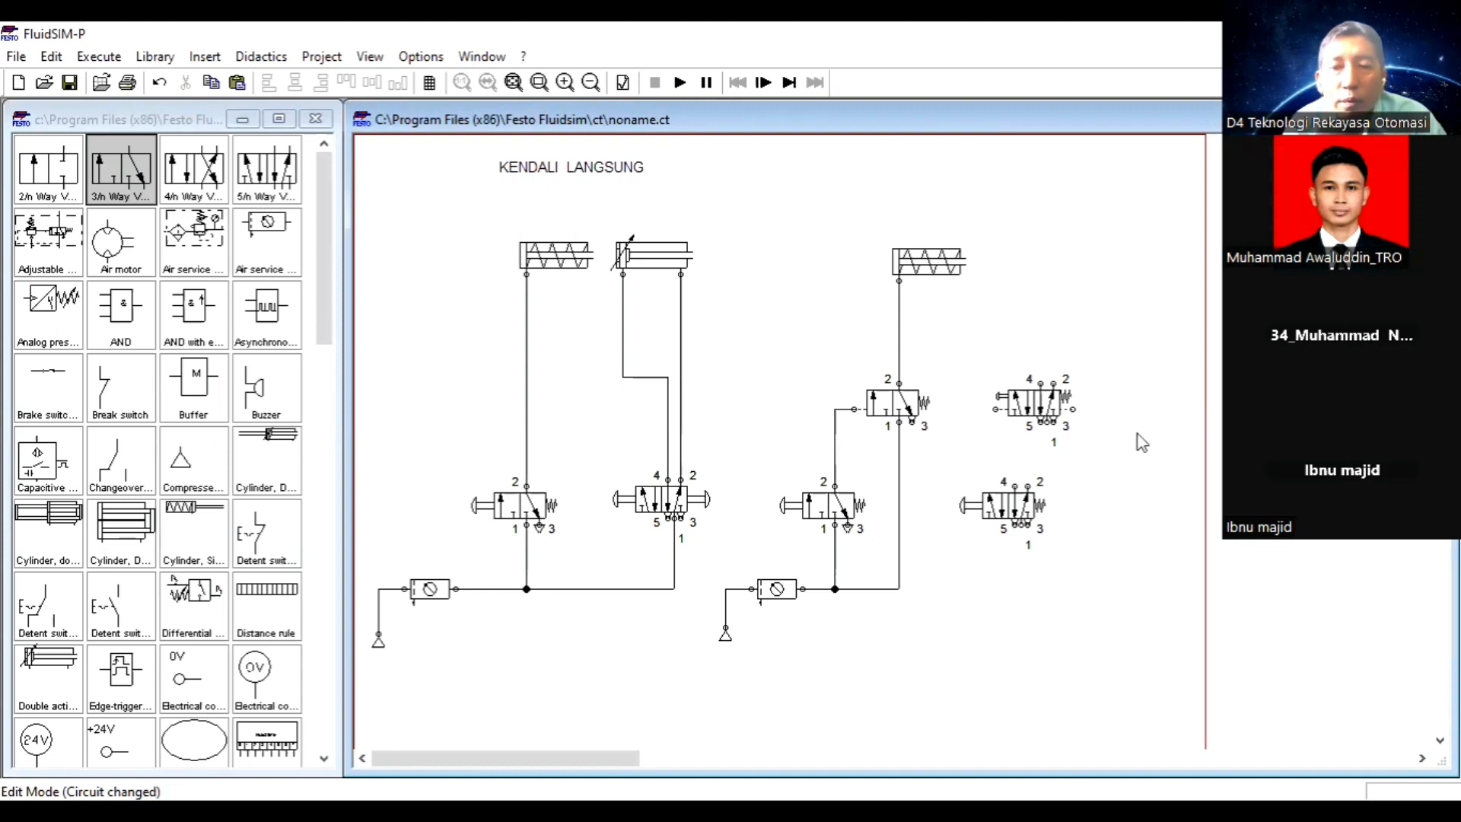
# Remove the left manual actuation and the right spring return from the upper 5/n valve, leaving only pneumatic actuation.
pyautogui.click(1039, 404)
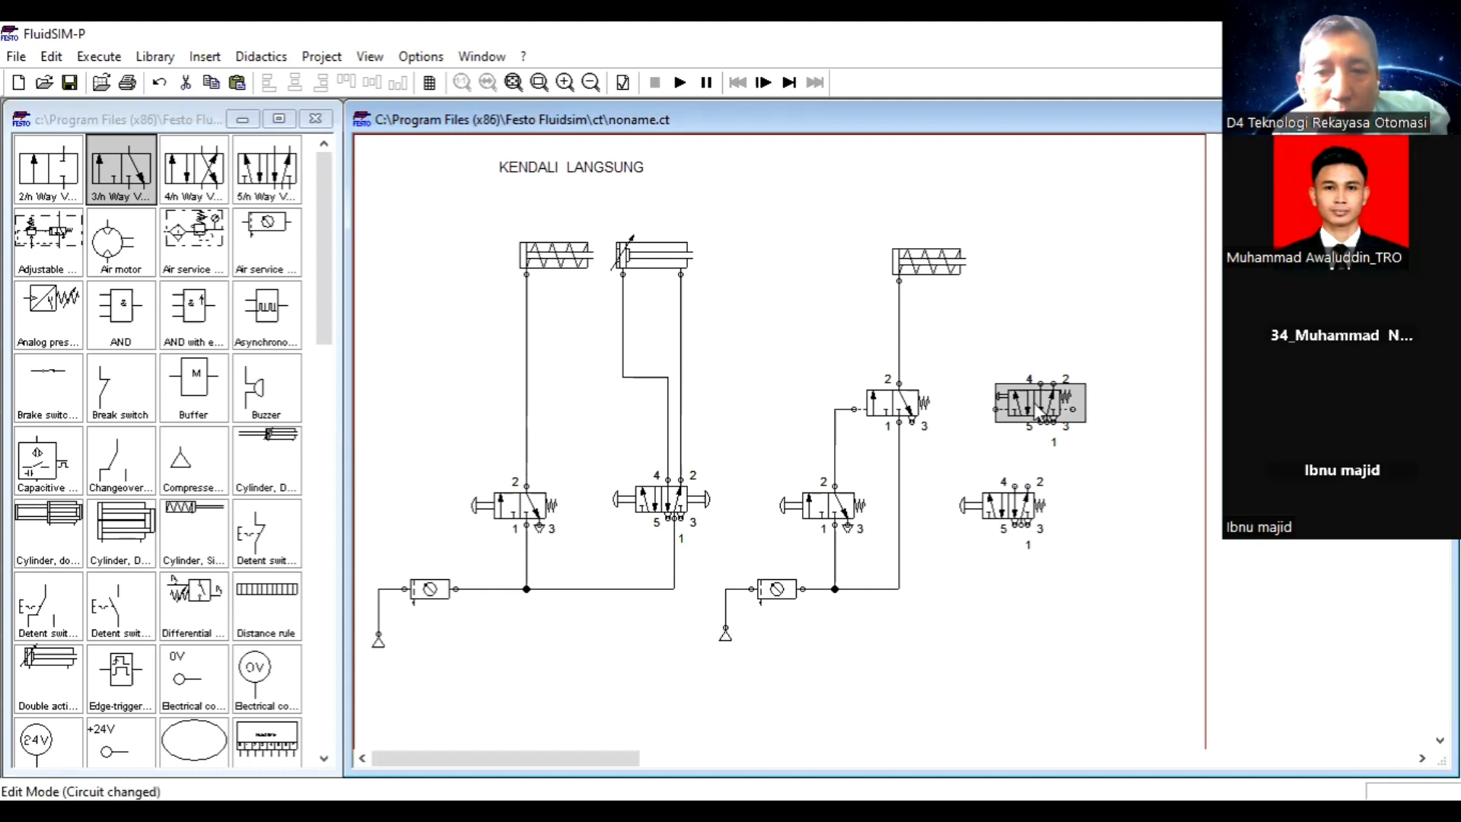
pyautogui.doubleClick(1039, 404)
pyautogui.click(582, 387)
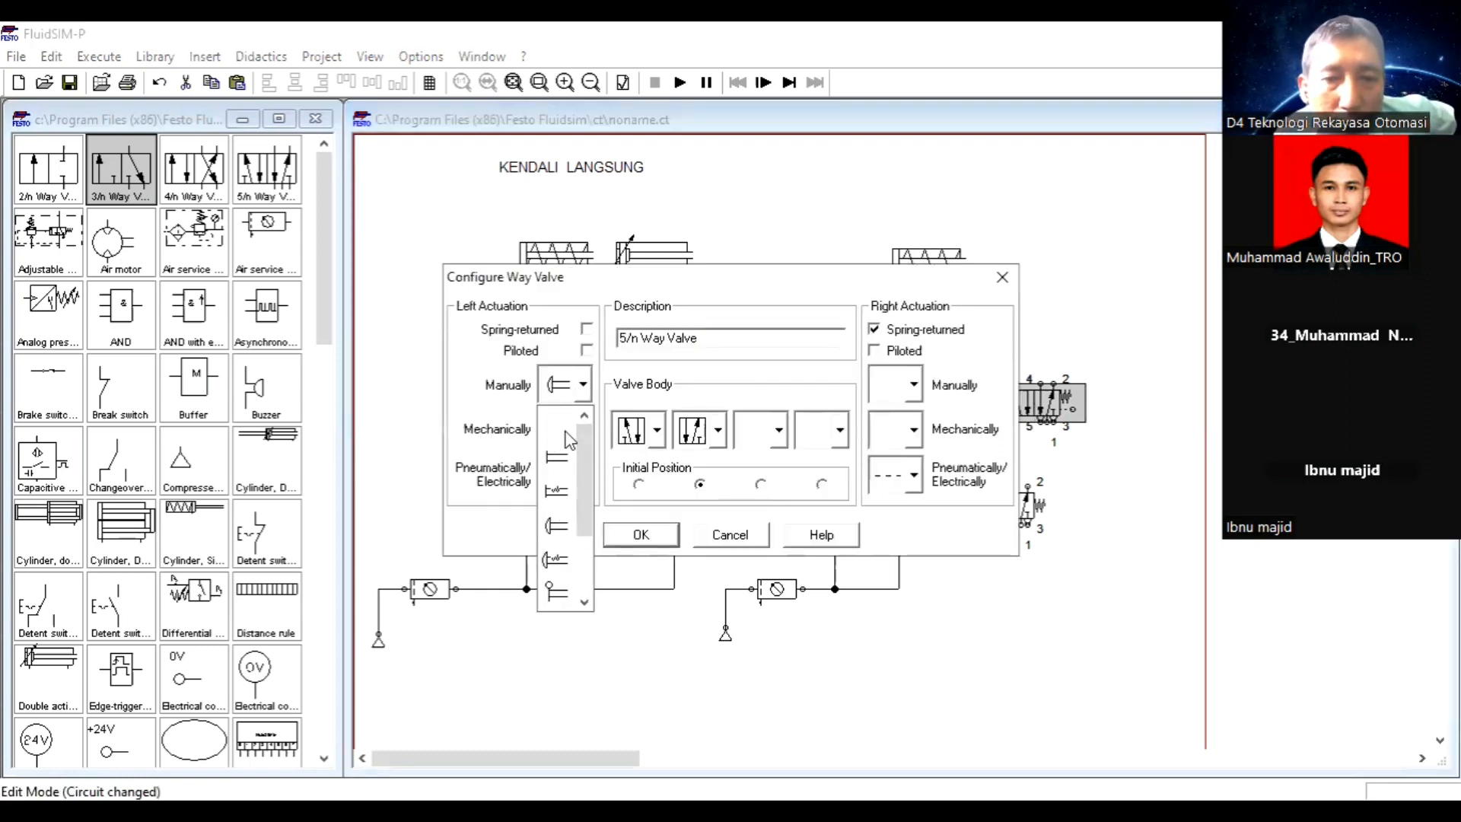
pyautogui.click(565, 432)
pyautogui.click(642, 535)
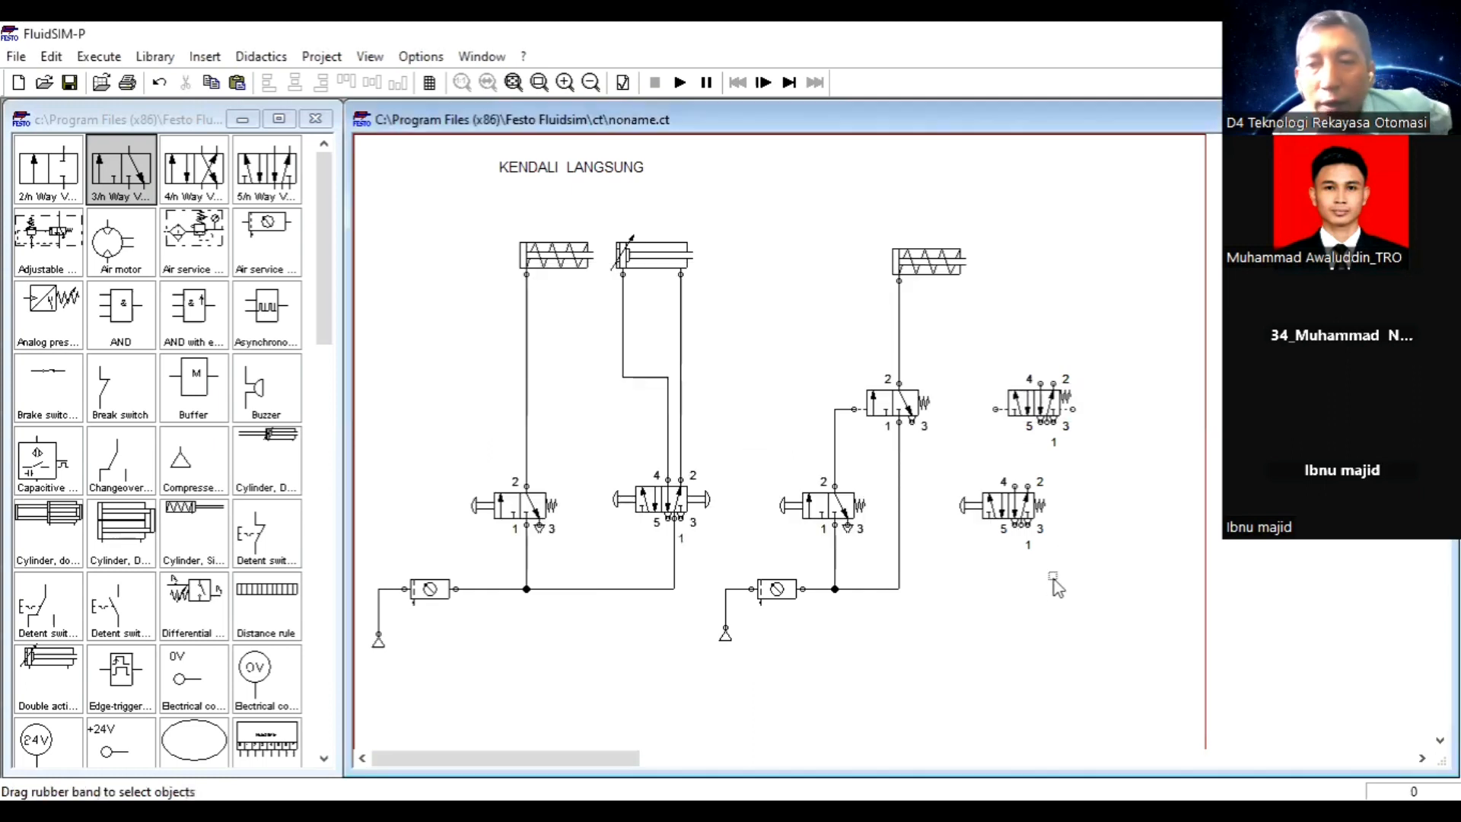
pyautogui.click(1060, 415)
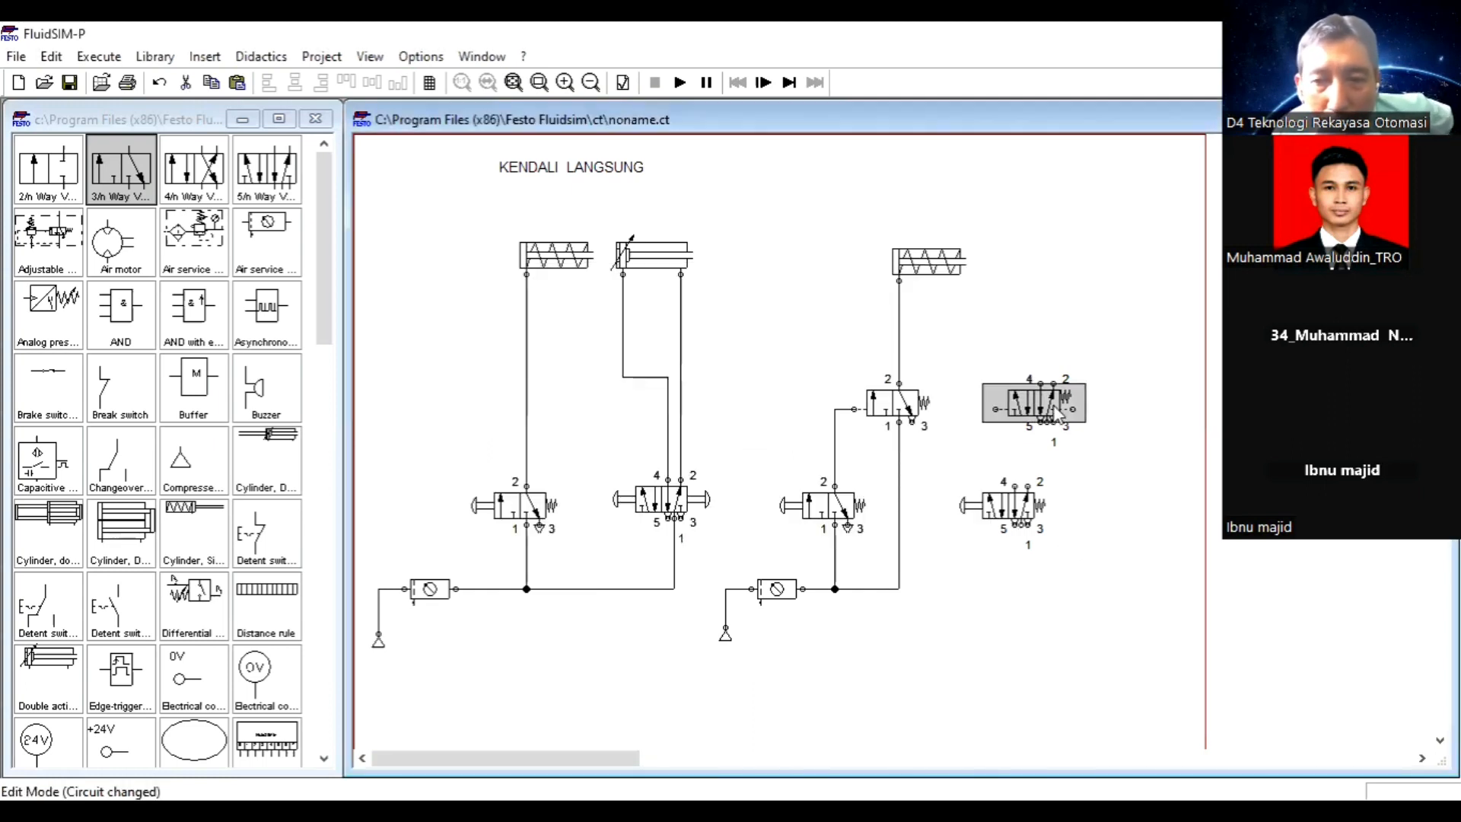
pyautogui.doubleClick(1059, 415)
pyautogui.click(875, 329)
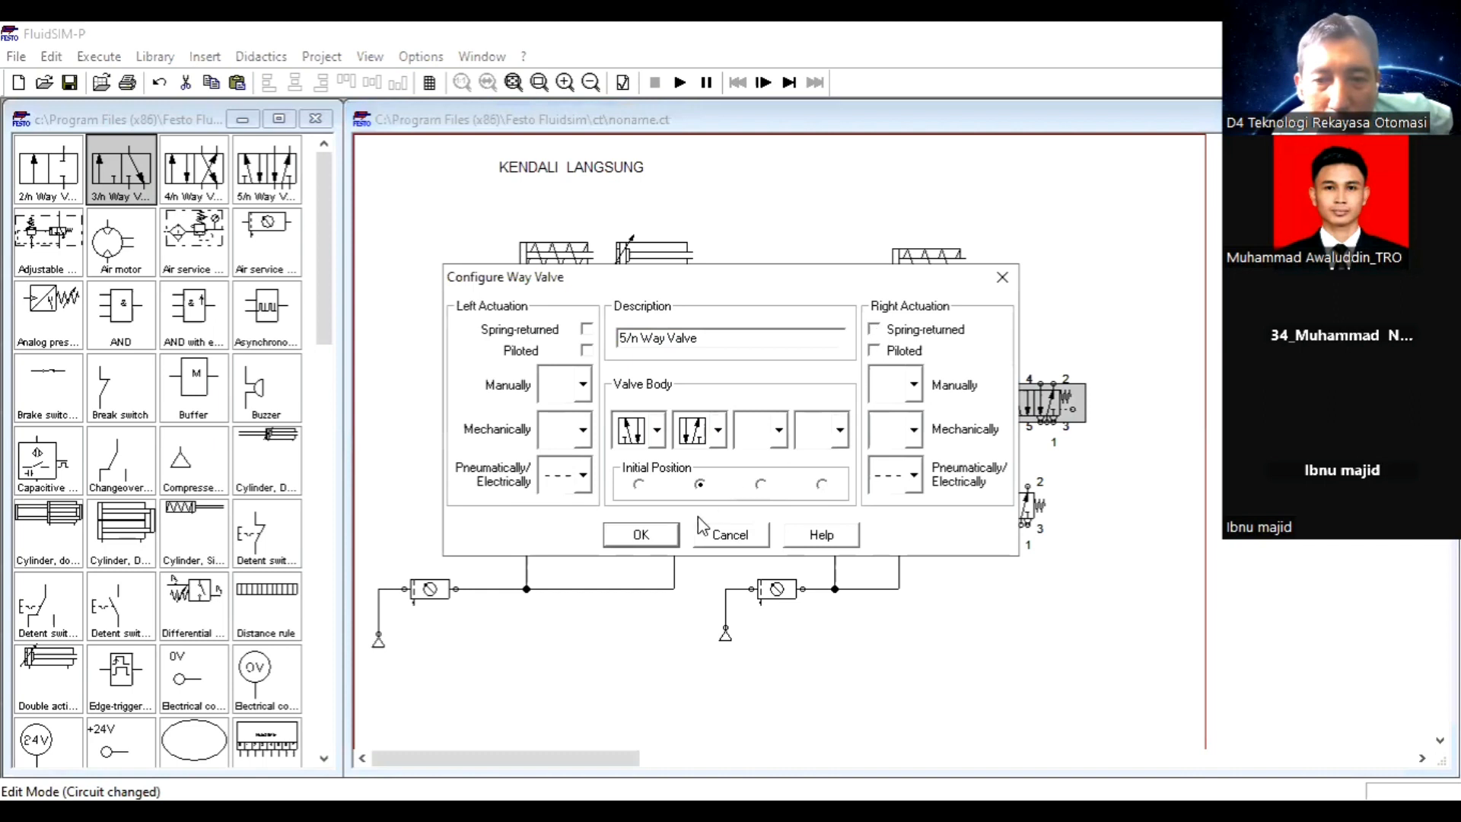
pyautogui.click(654, 539)
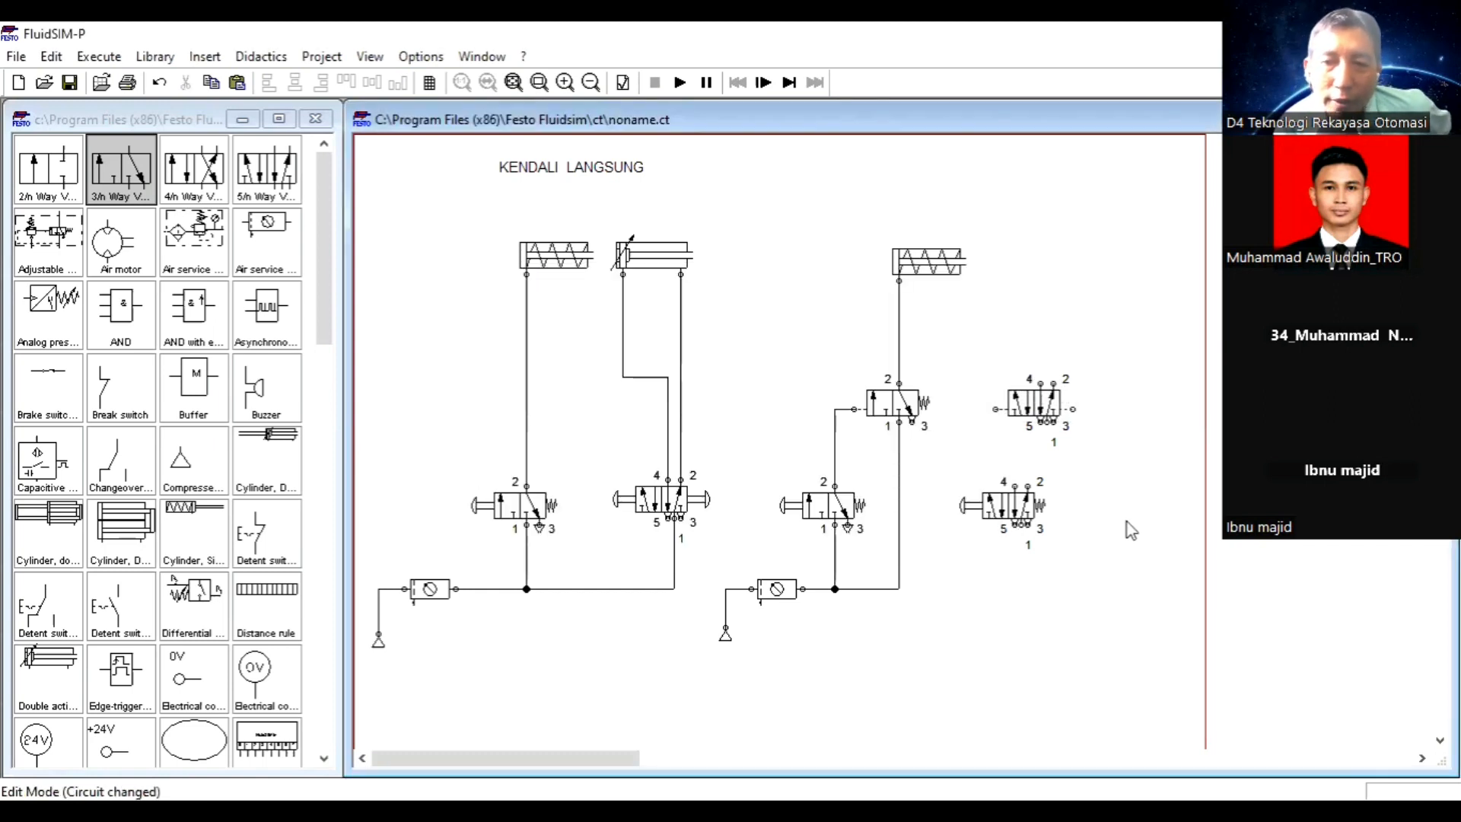
pyautogui.click(957, 266)
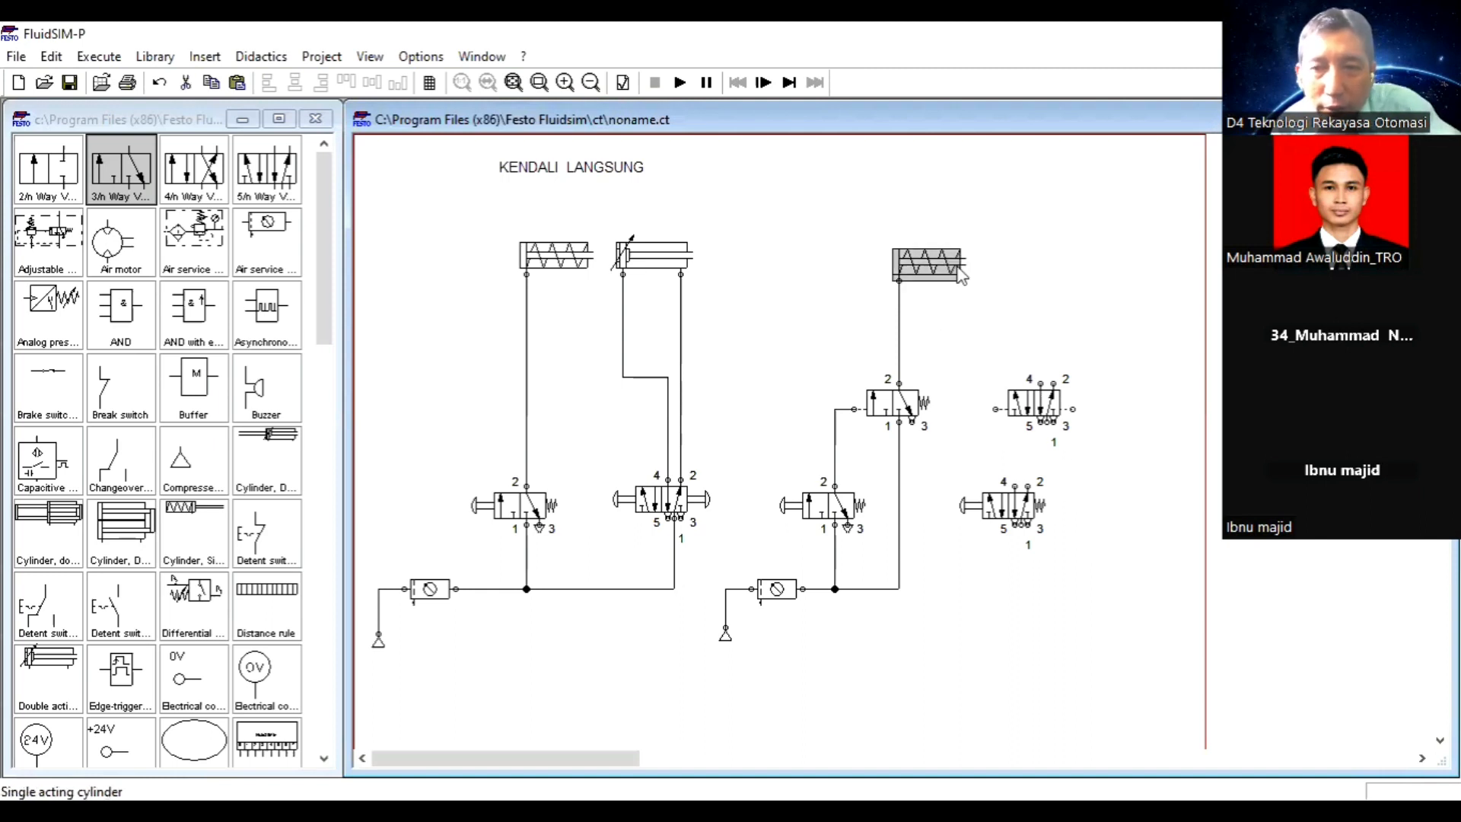
pyautogui.hotkey('ctrl', 'c')
pyautogui.hotkey('ctrl', 'v')
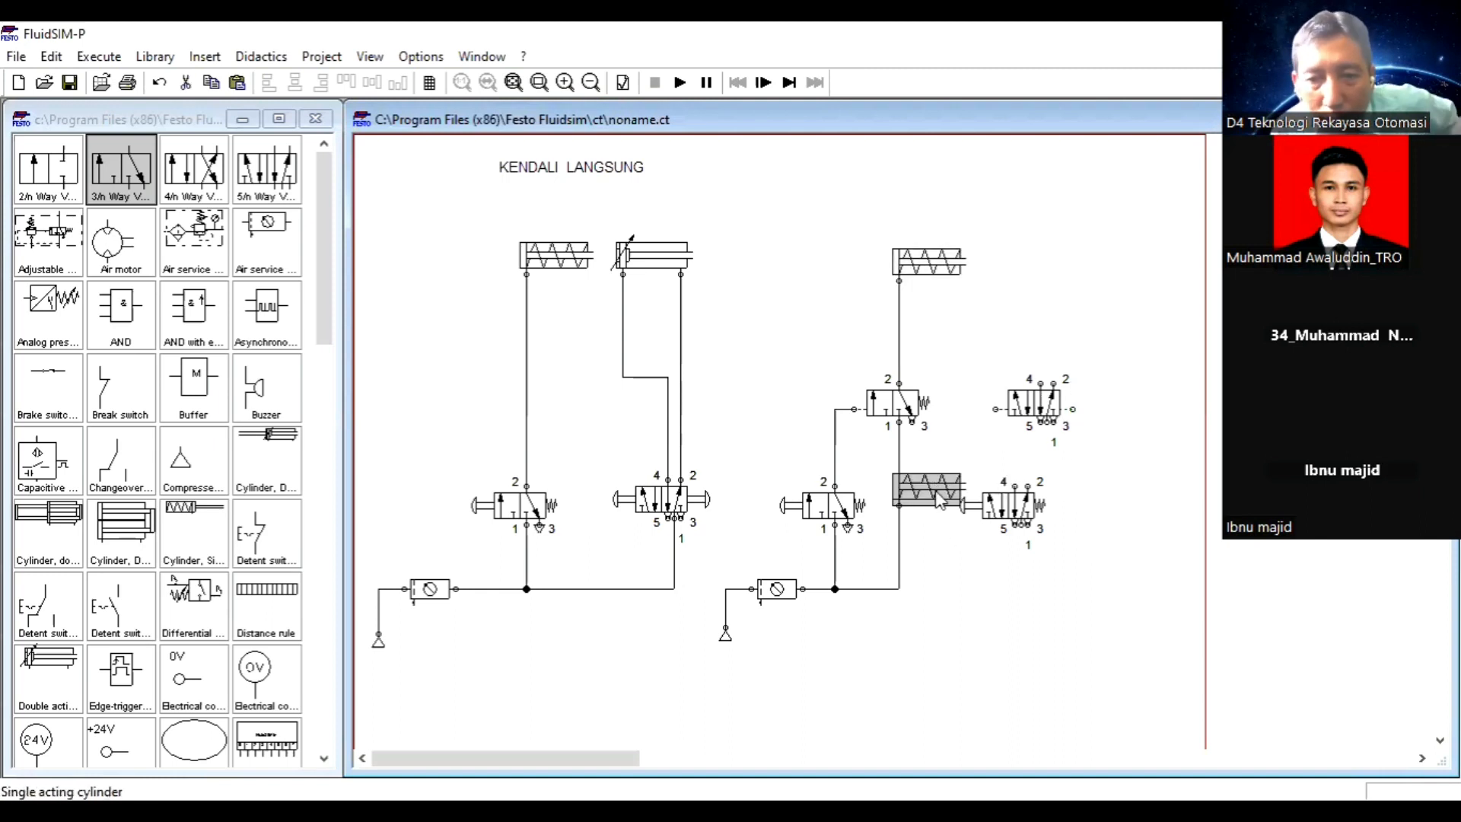
pyautogui.moveTo(941, 493); pyautogui.dragTo(1099, 230)
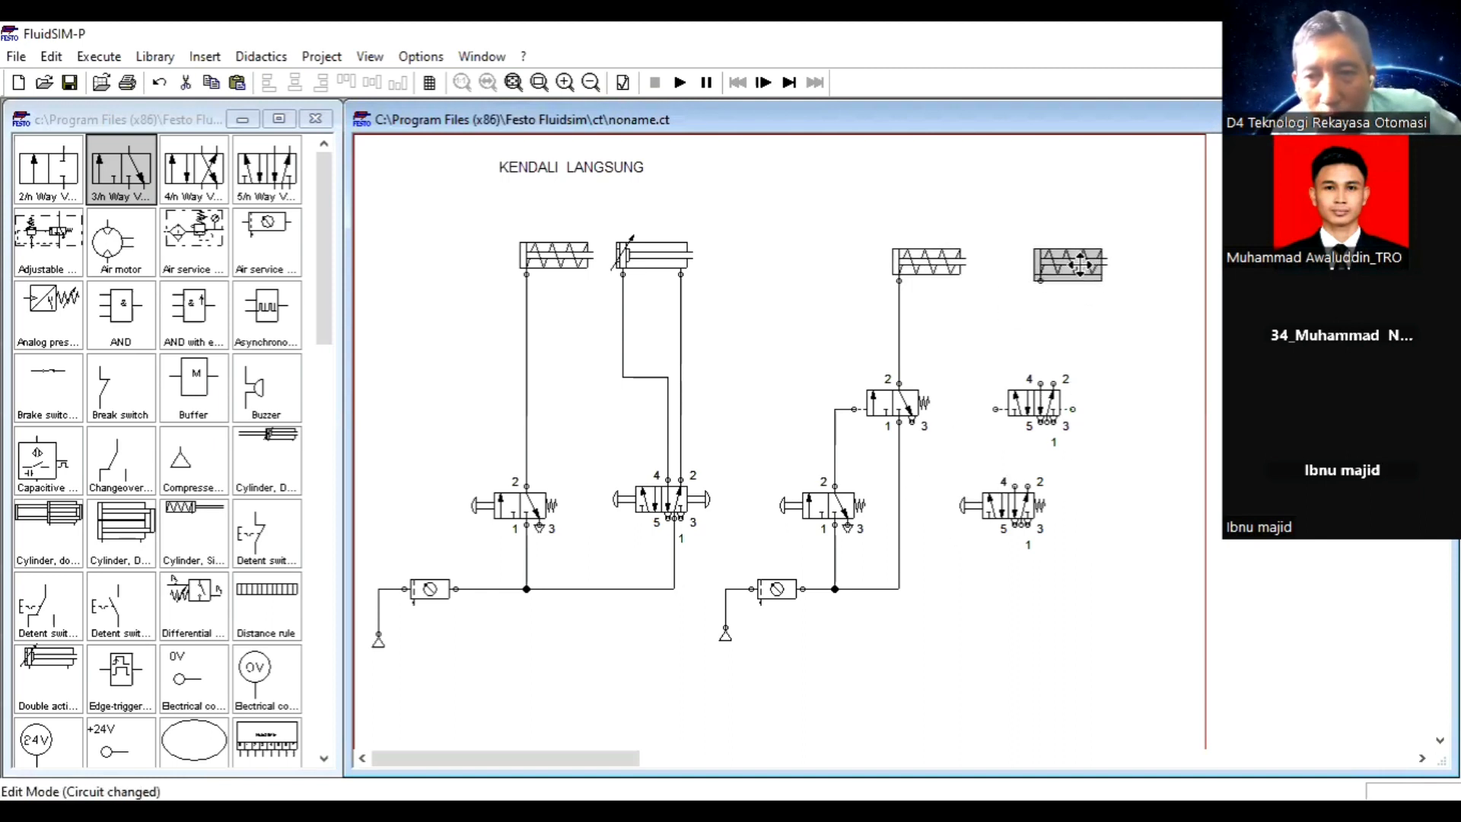
pyautogui.click(1135, 344)
pyautogui.click(1085, 270)
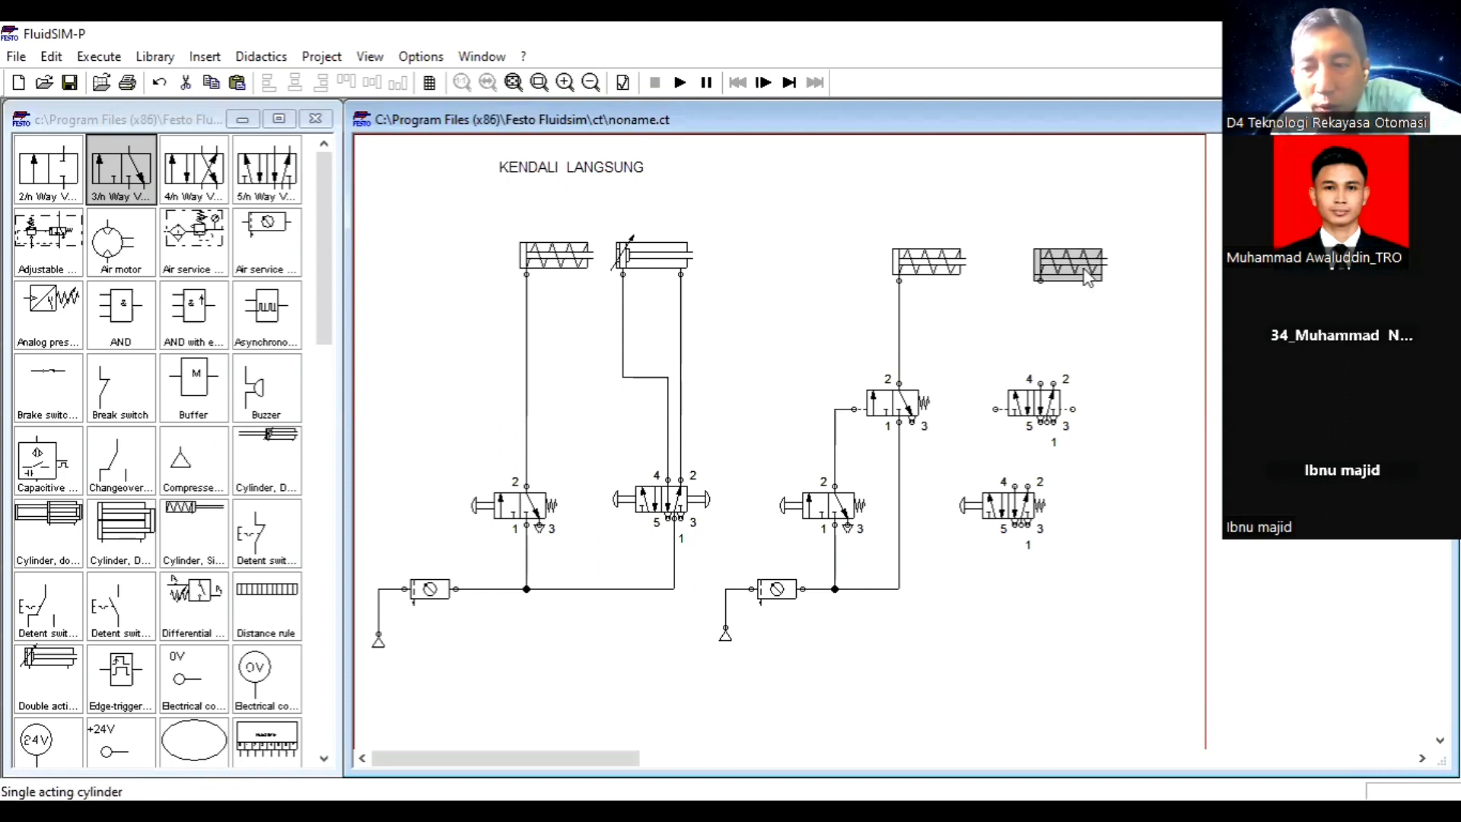
pyautogui.press('Delete')
# Copy the double-acting cylinder and place the copy above the pneumatically actuated 5/n valve, beside the single-acting cylinder.
pyautogui.click(677, 255)
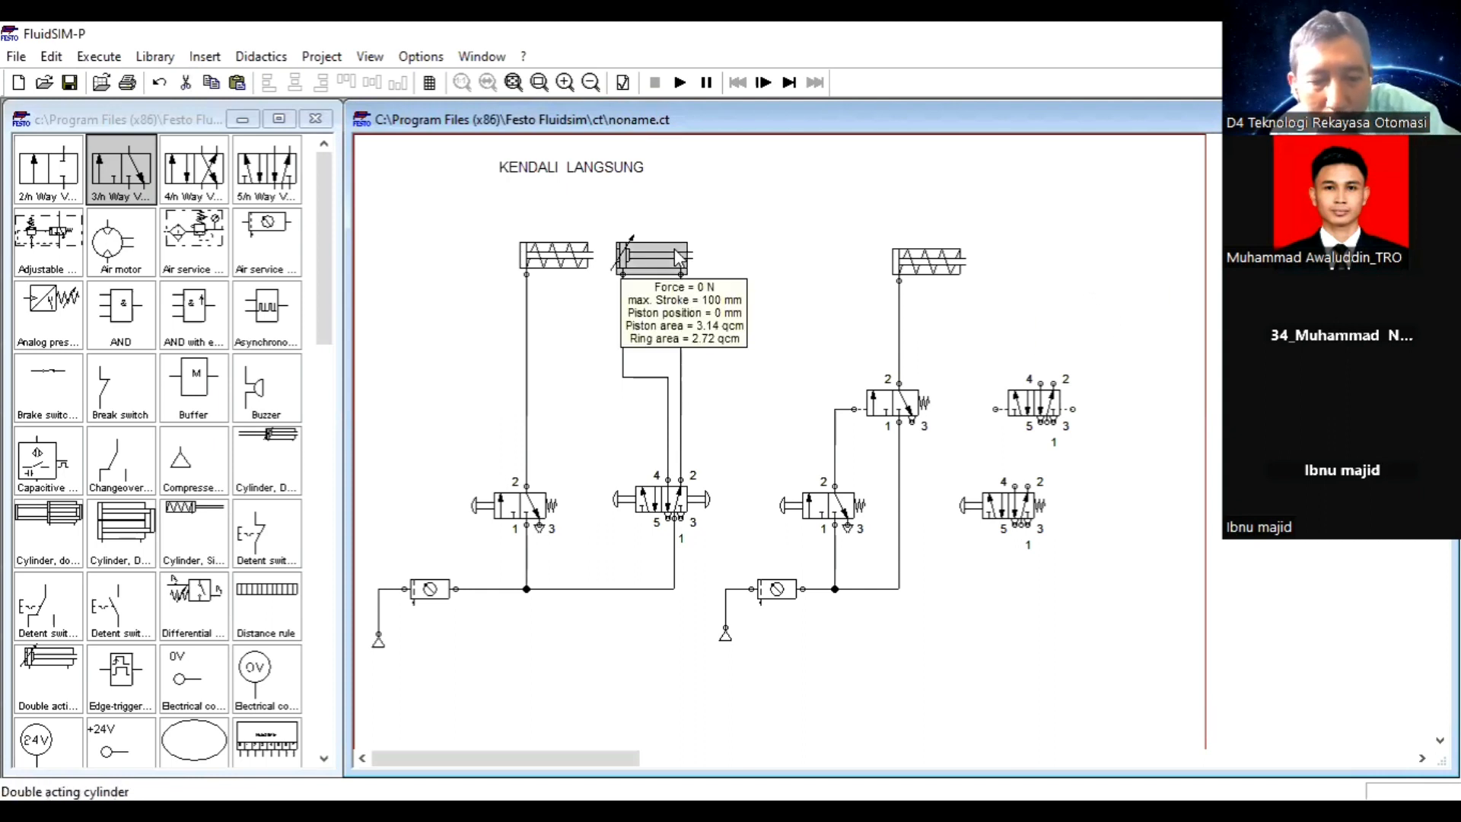
pyautogui.hotkey('ctrl', 'c')
pyautogui.hotkey('ctrl', 'v')
pyautogui.moveTo(912, 482); pyautogui.dragTo(1060, 255)
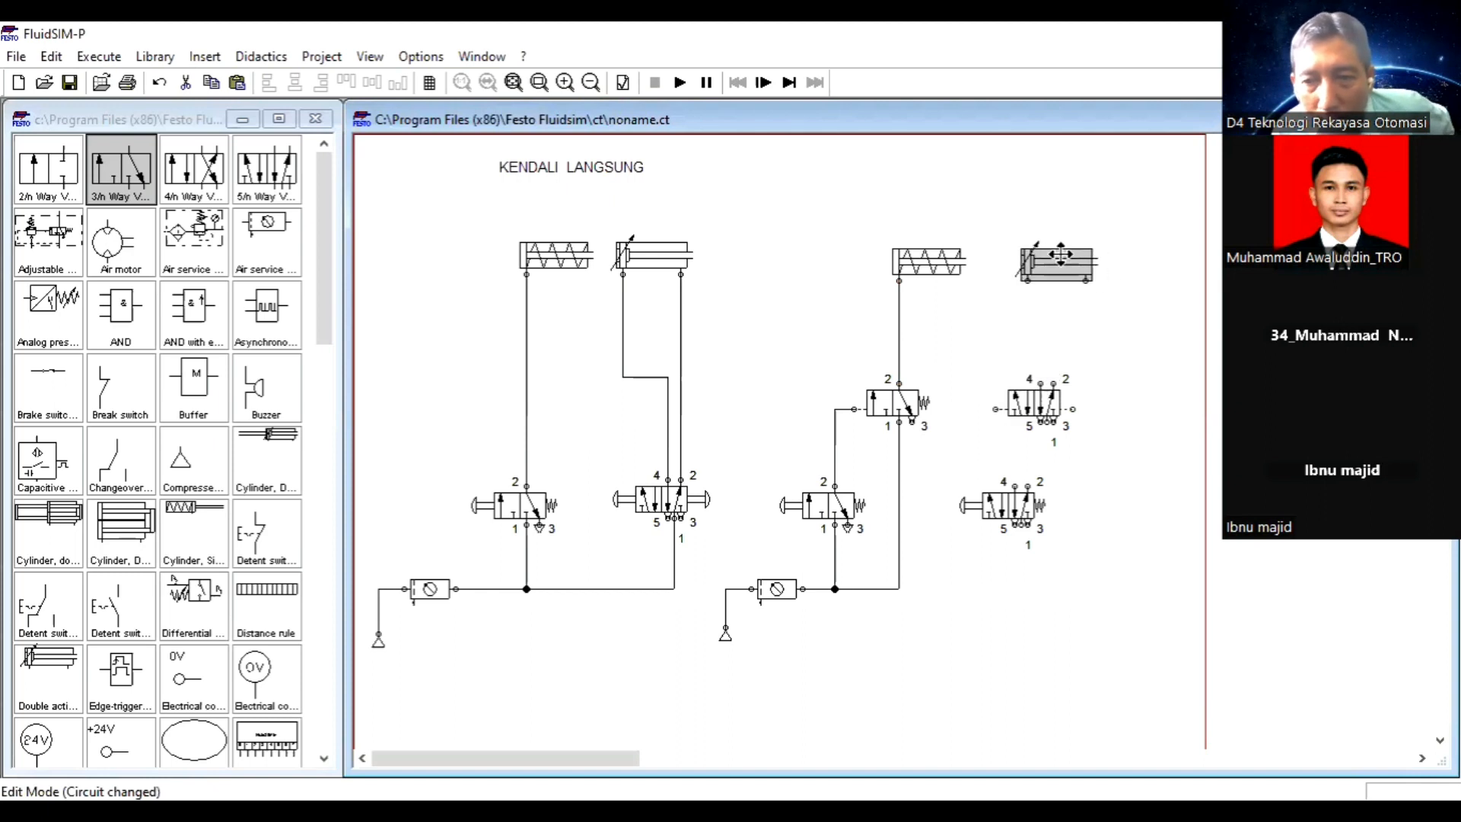
pyautogui.click(1096, 483)
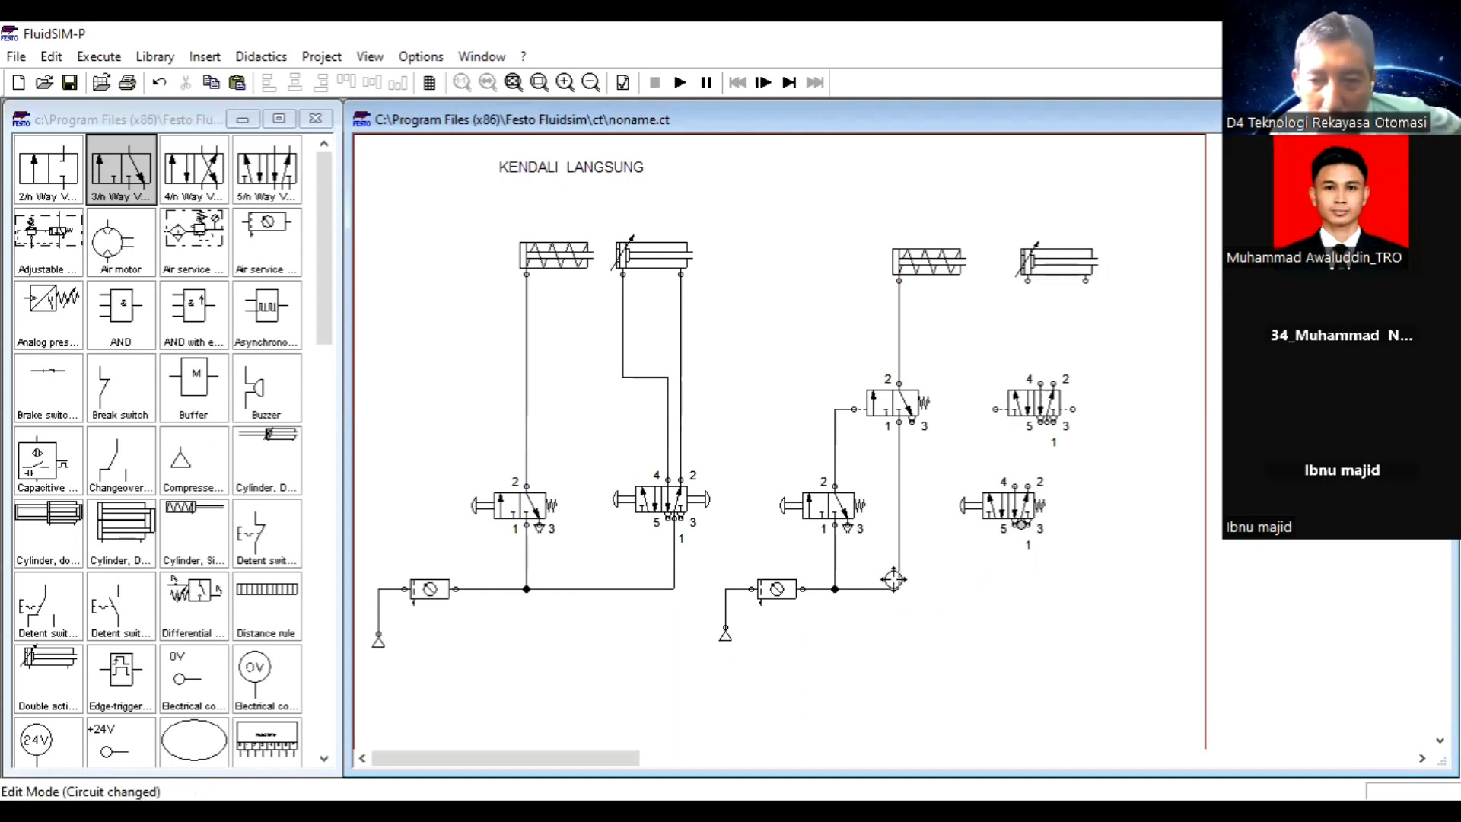
# Connect the supply line to port 1 of the lower 5/n valve and the double-acting cylinder to the upper valve's ports 4 and 2.
pyautogui.moveTo(898, 588); pyautogui.dragTo(1021, 533)
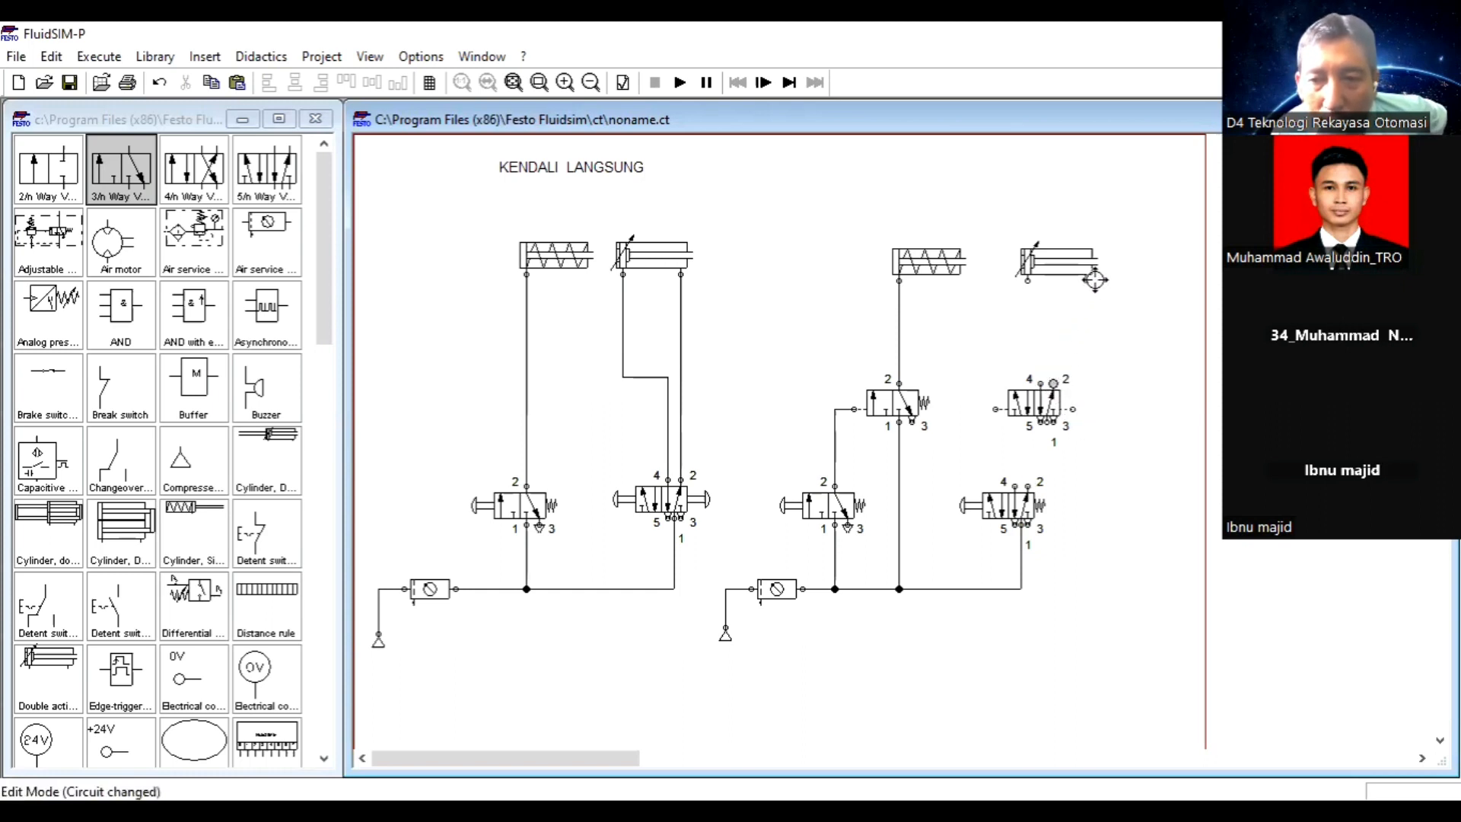
pyautogui.moveTo(1087, 281); pyautogui.dragTo(1053, 382)
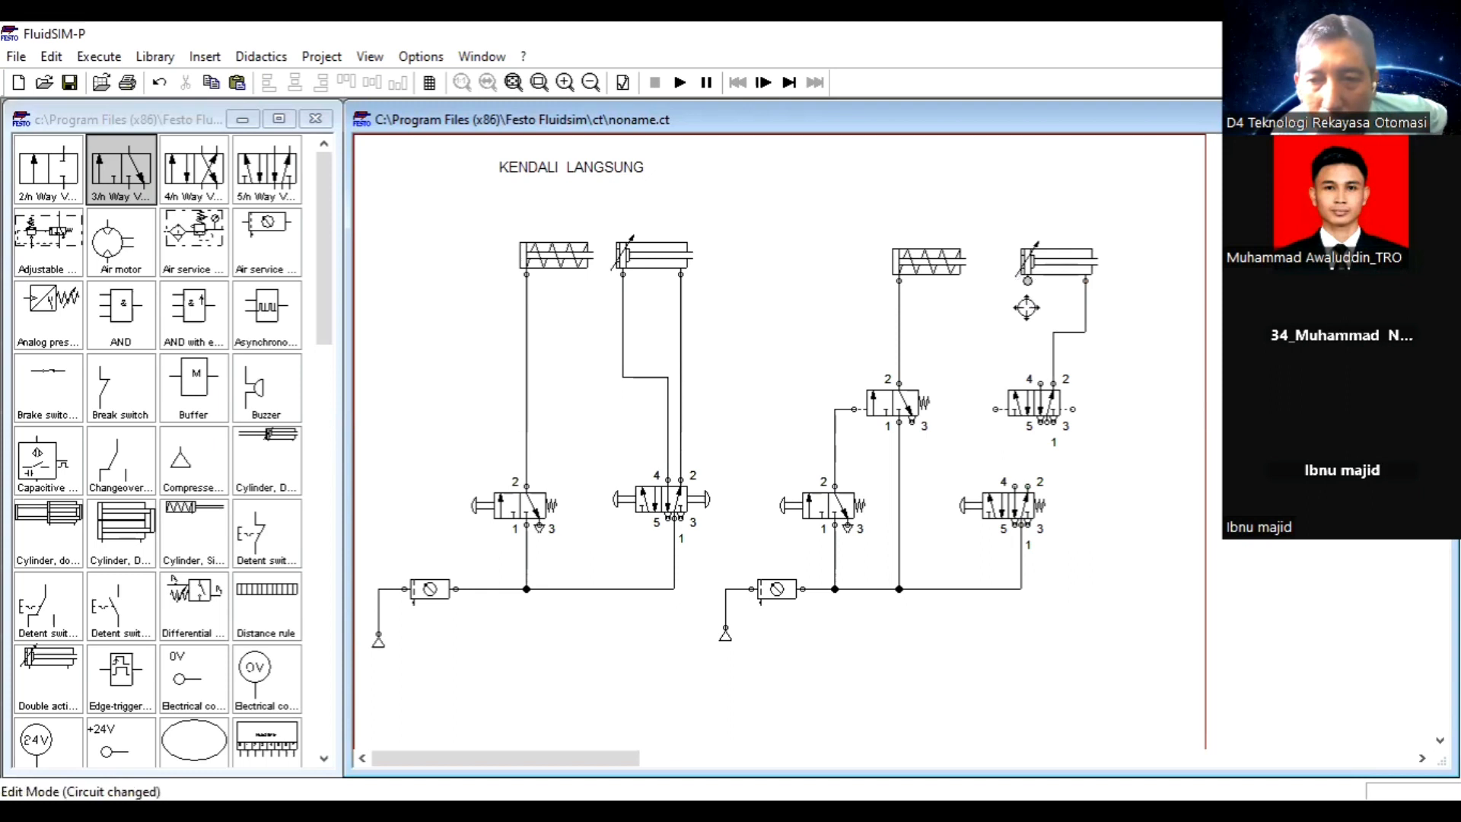
pyautogui.moveTo(1026, 308); pyautogui.dragTo(1040, 383)
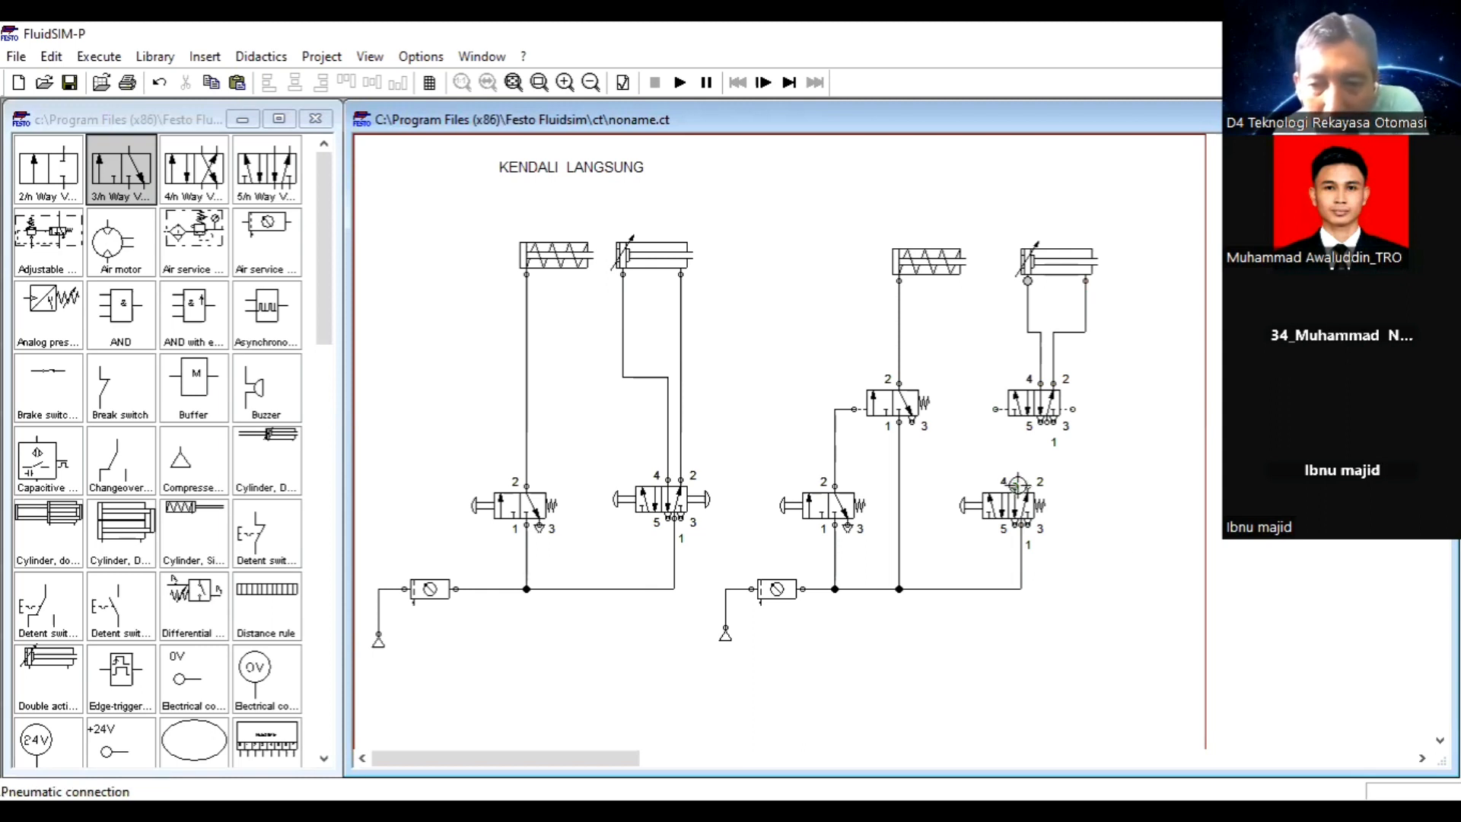
# Connect the lower 5/n valve's ports 4 and 2 to the upper valve's left and right pilot ports, routing the left line between the valves.
pyautogui.moveTo(1000, 441); pyautogui.dragTo(995, 409)
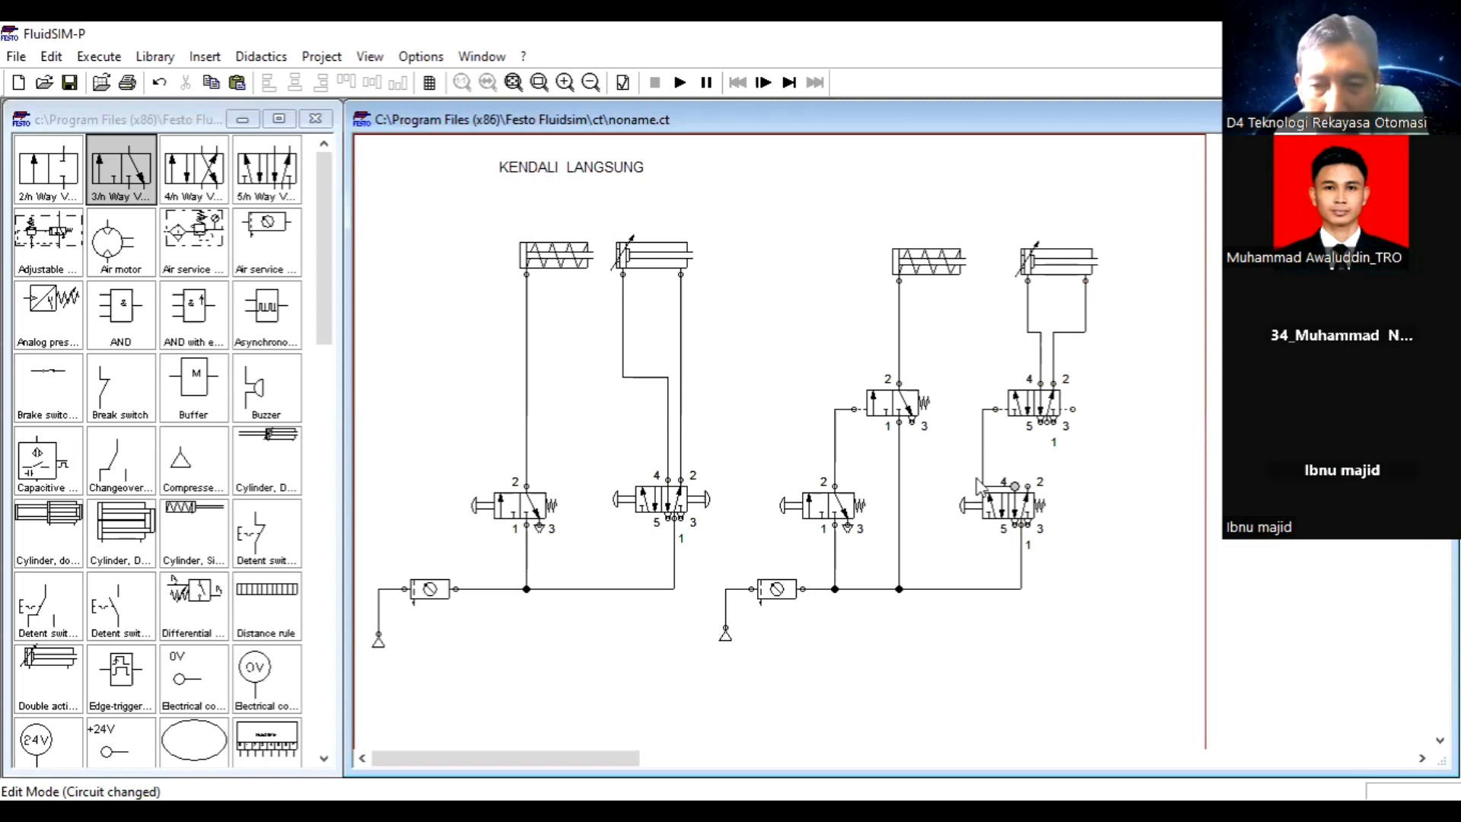
pyautogui.moveTo(996, 484); pyautogui.dragTo(997, 461)
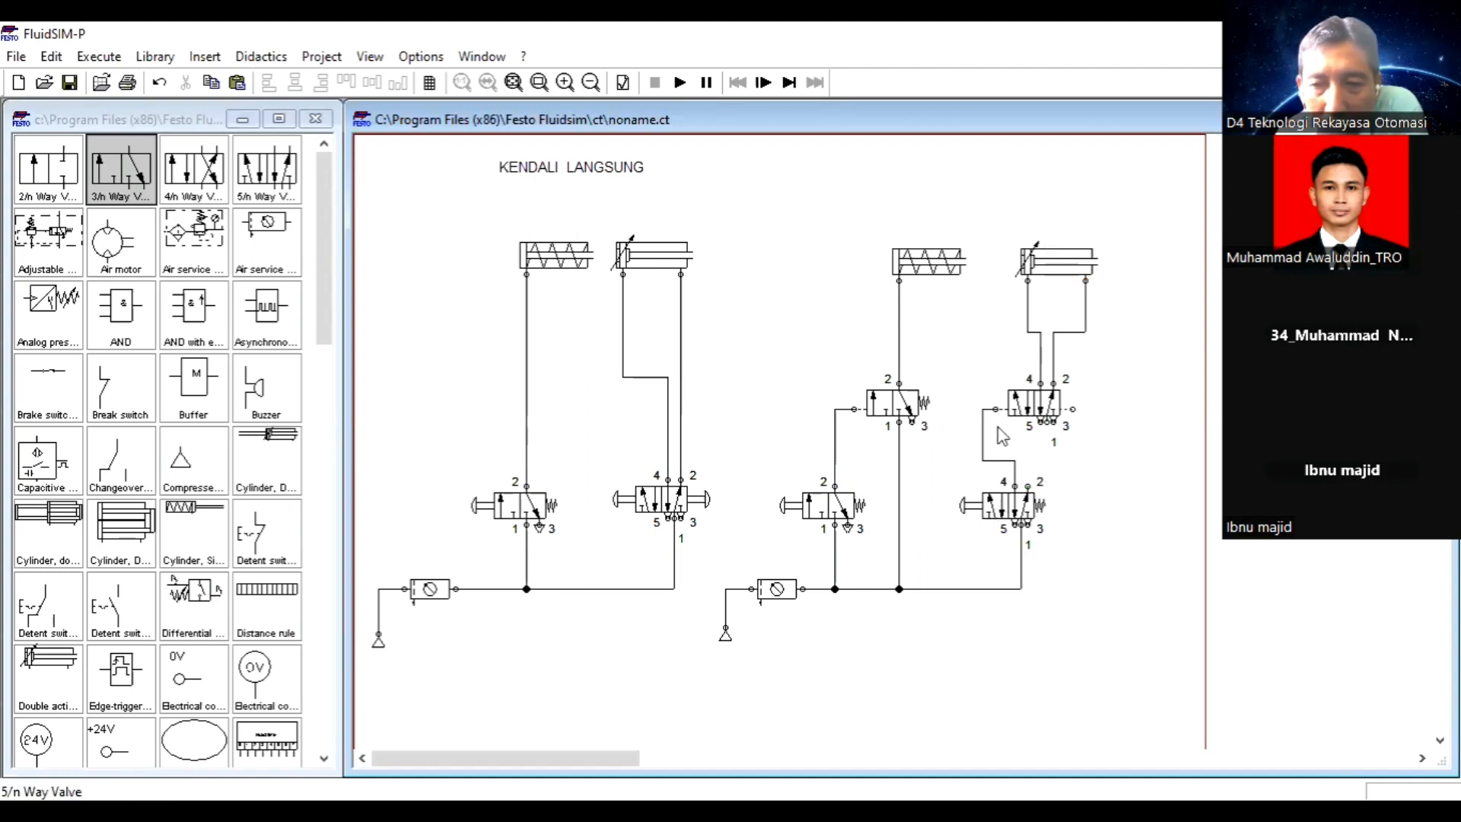
pyautogui.moveTo(1022, 482); pyautogui.dragTo(1074, 406)
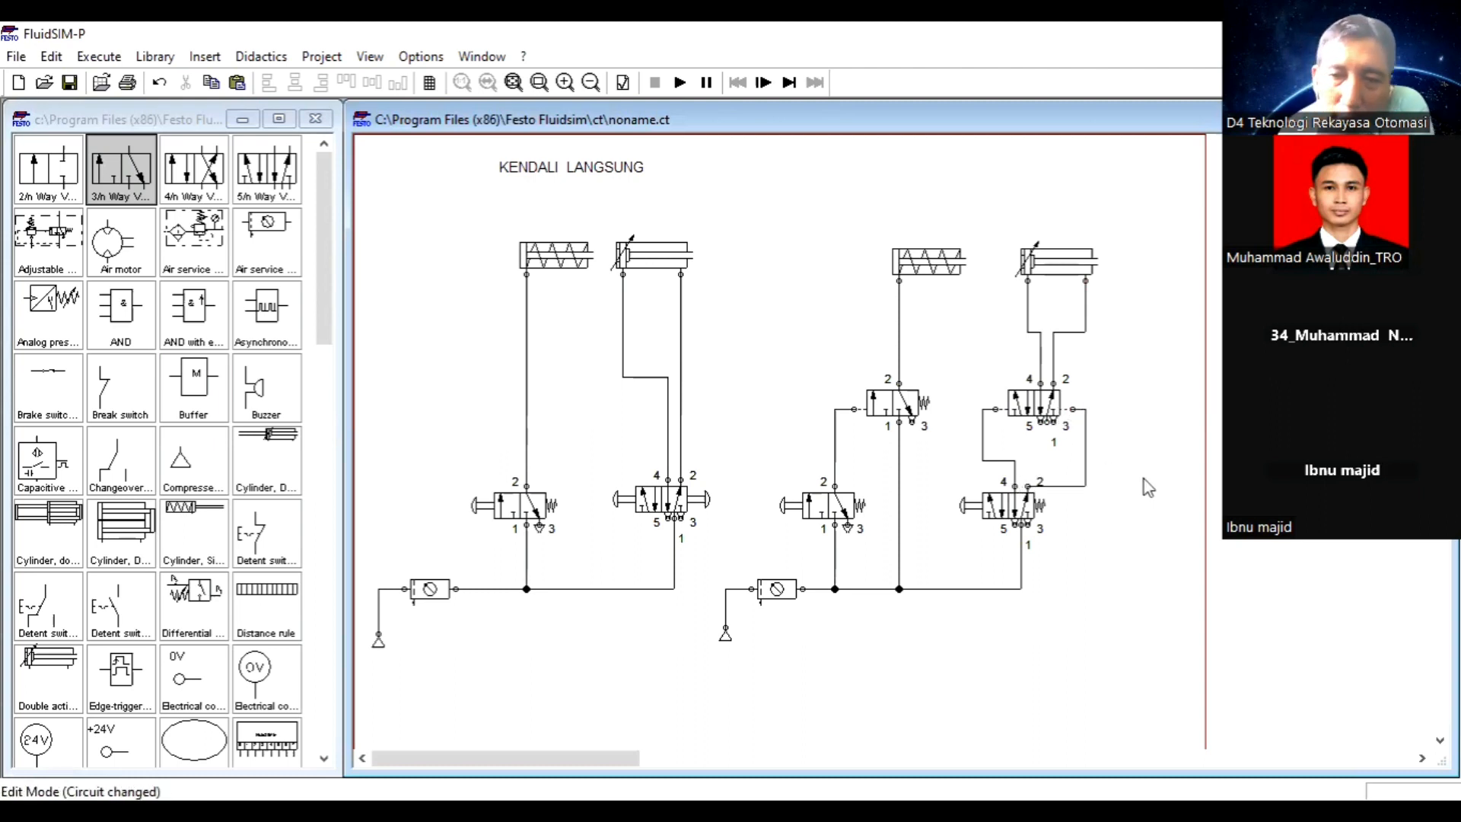
# Try to simulate the circuit and inspect the open connections beneath the upper 5/n valve.
pyautogui.click(681, 84)
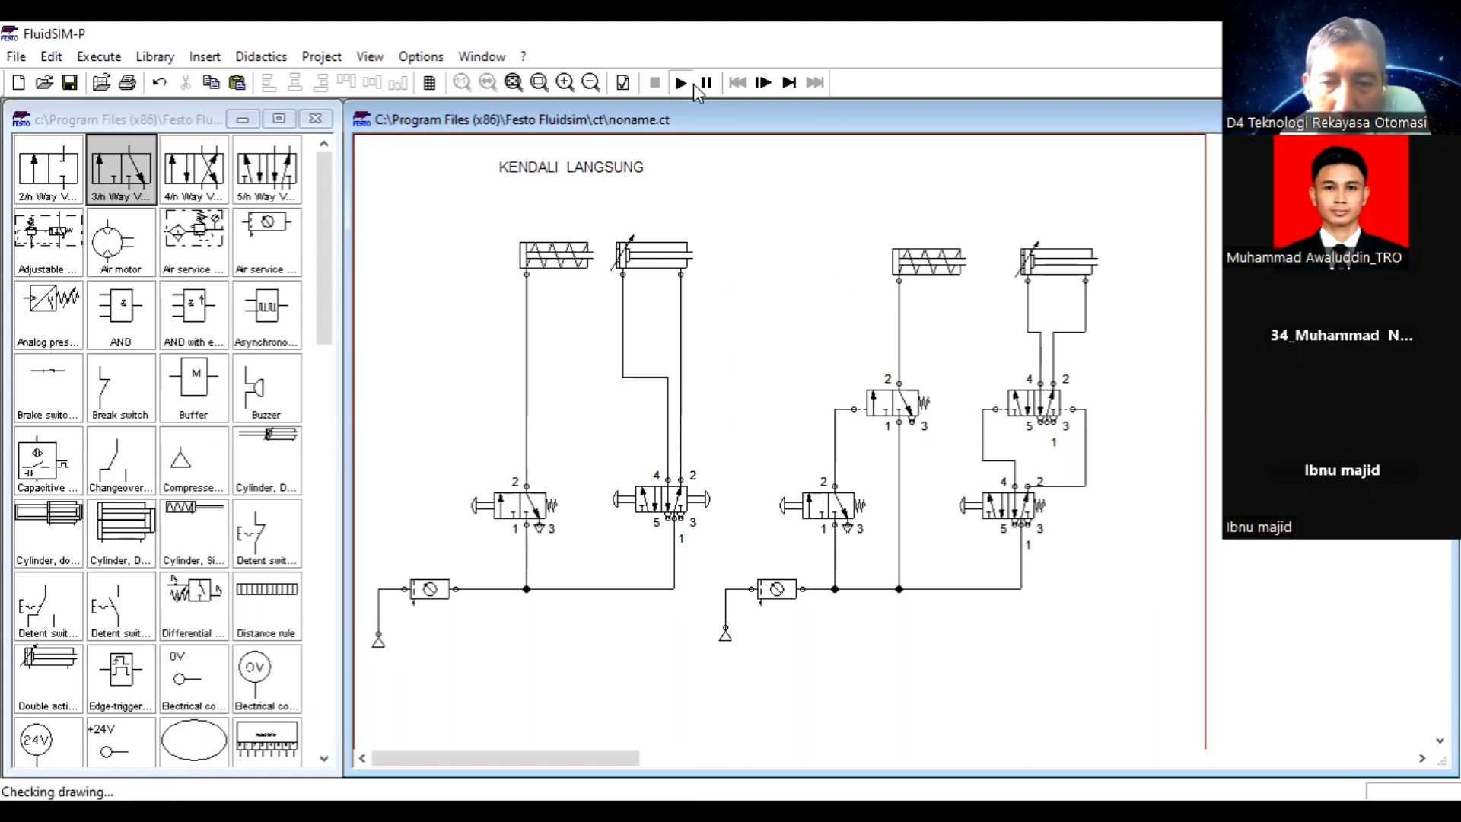
pyautogui.click(719, 447)
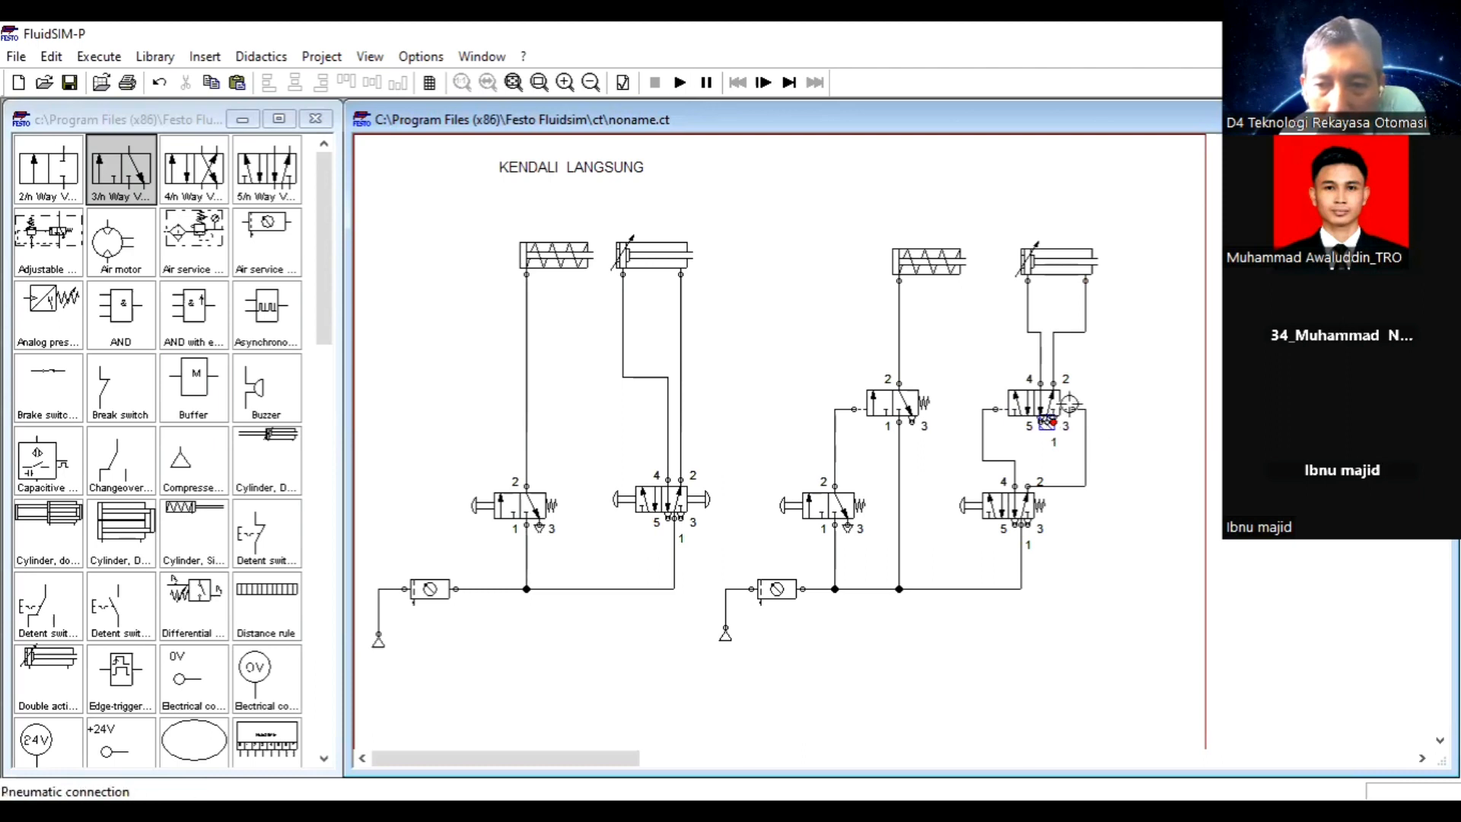
pyautogui.click(992, 417)
pyautogui.click(999, 443)
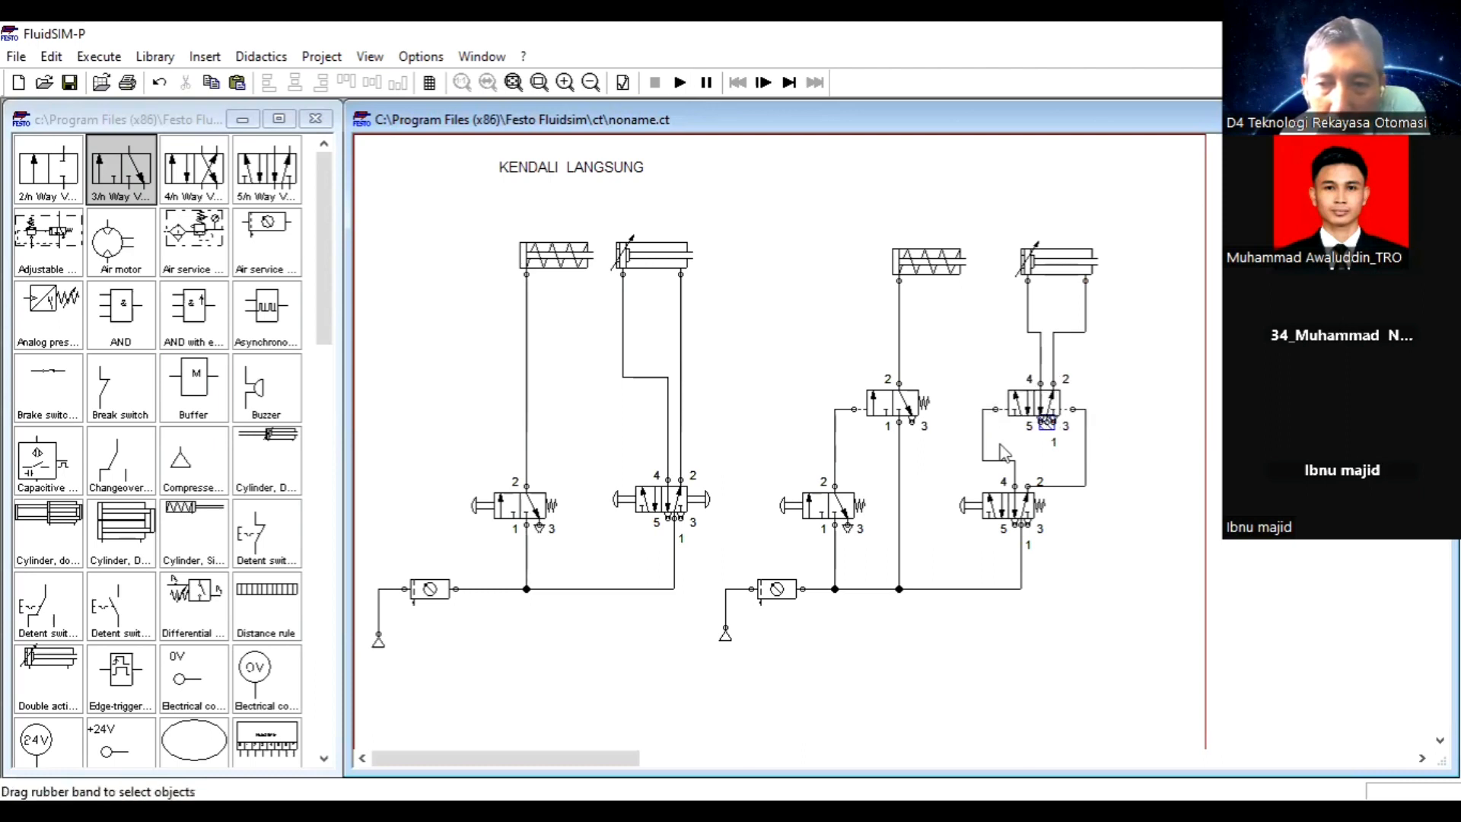
pyautogui.click(1015, 488)
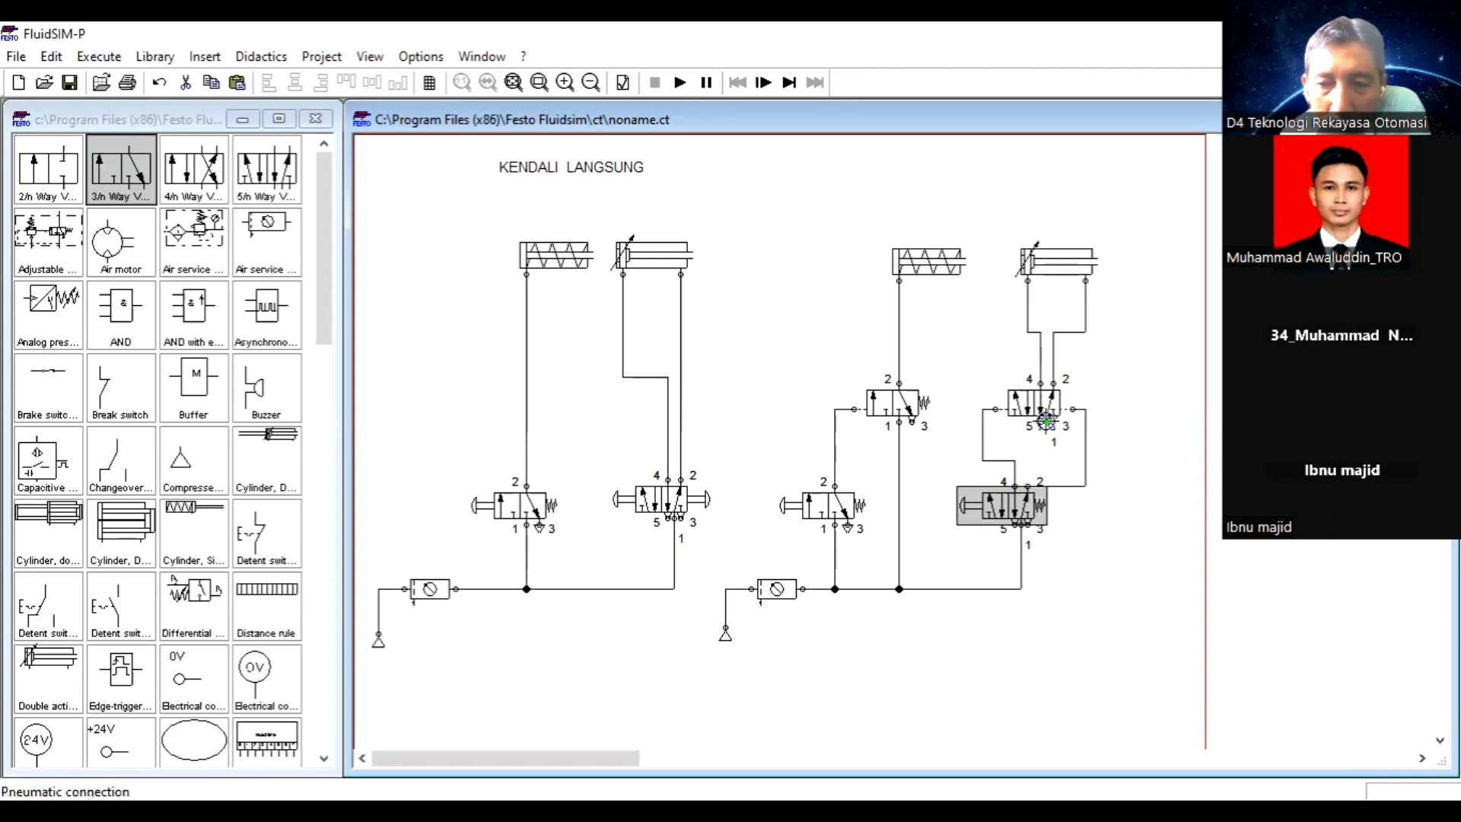
pyautogui.click(1048, 423)
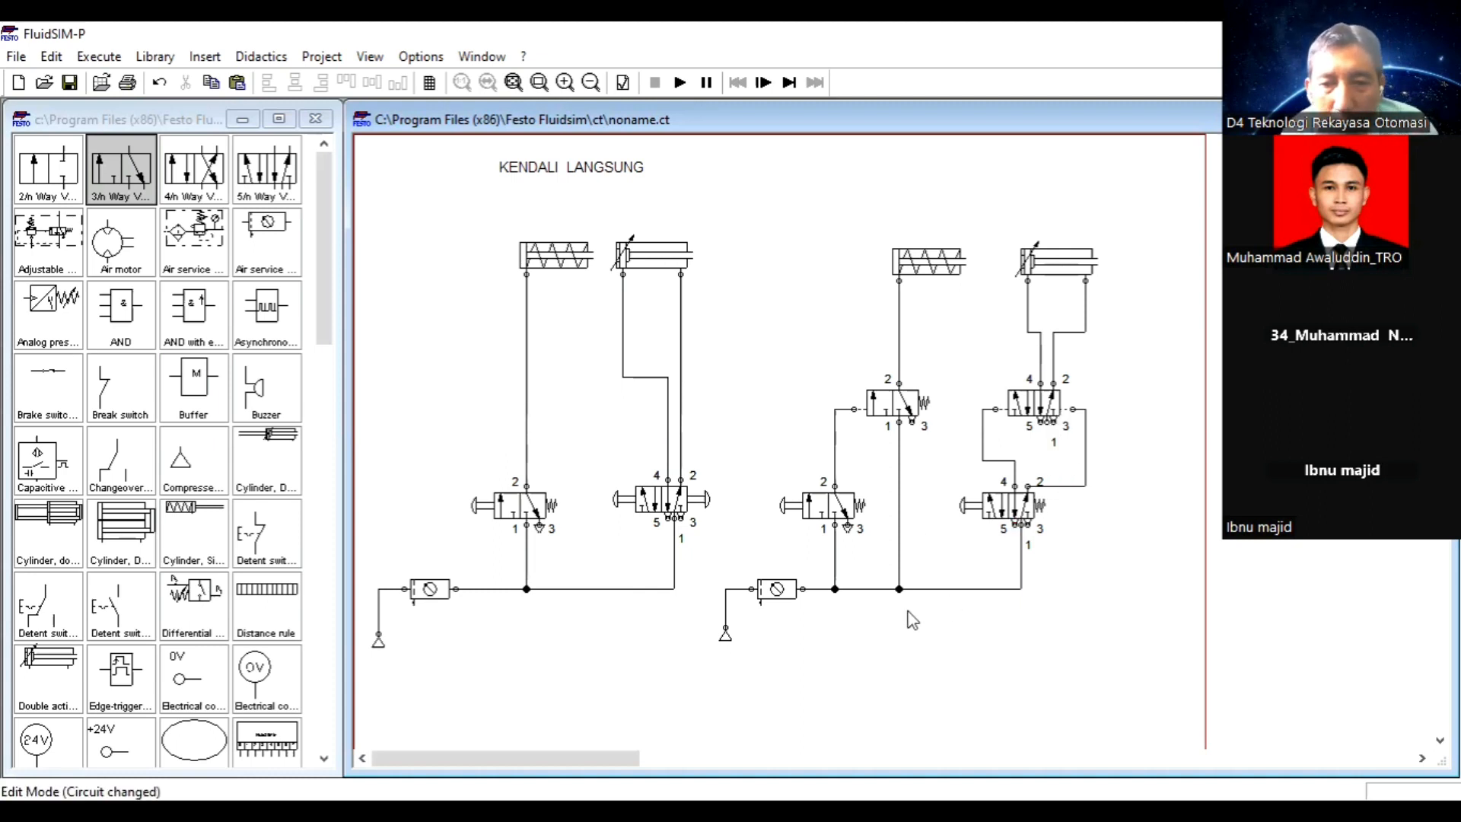
# Copy the compressed air supply beneath the upper 5/n valve, connect it to port 1, and keep the exhaust terminator on port 3.
pyautogui.click(725, 636)
pyautogui.hotkey('ctrl', 'c')
pyautogui.hotkey('ctrl', 'v')
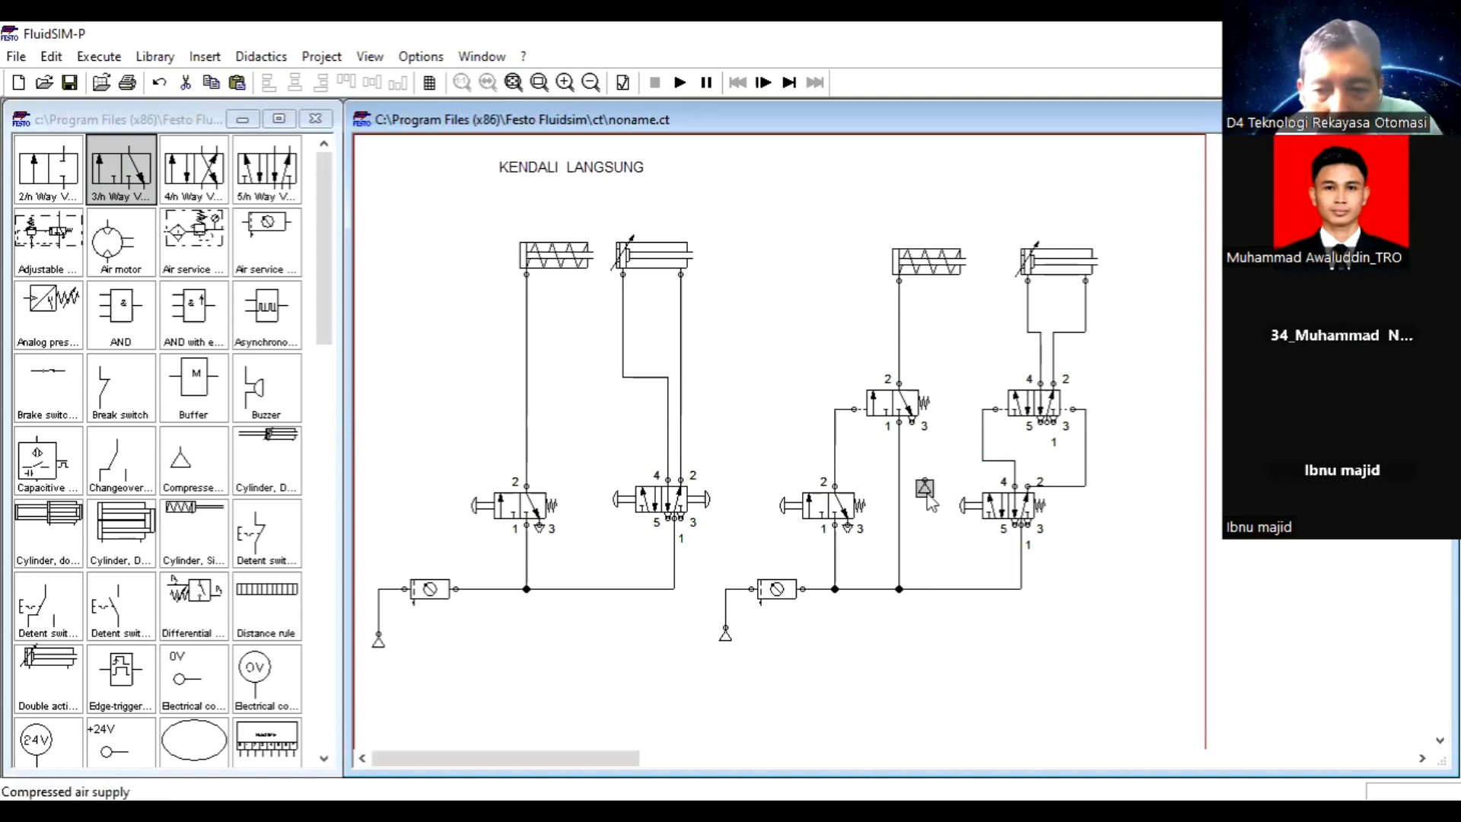
pyautogui.moveTo(925, 493); pyautogui.dragTo(1049, 457)
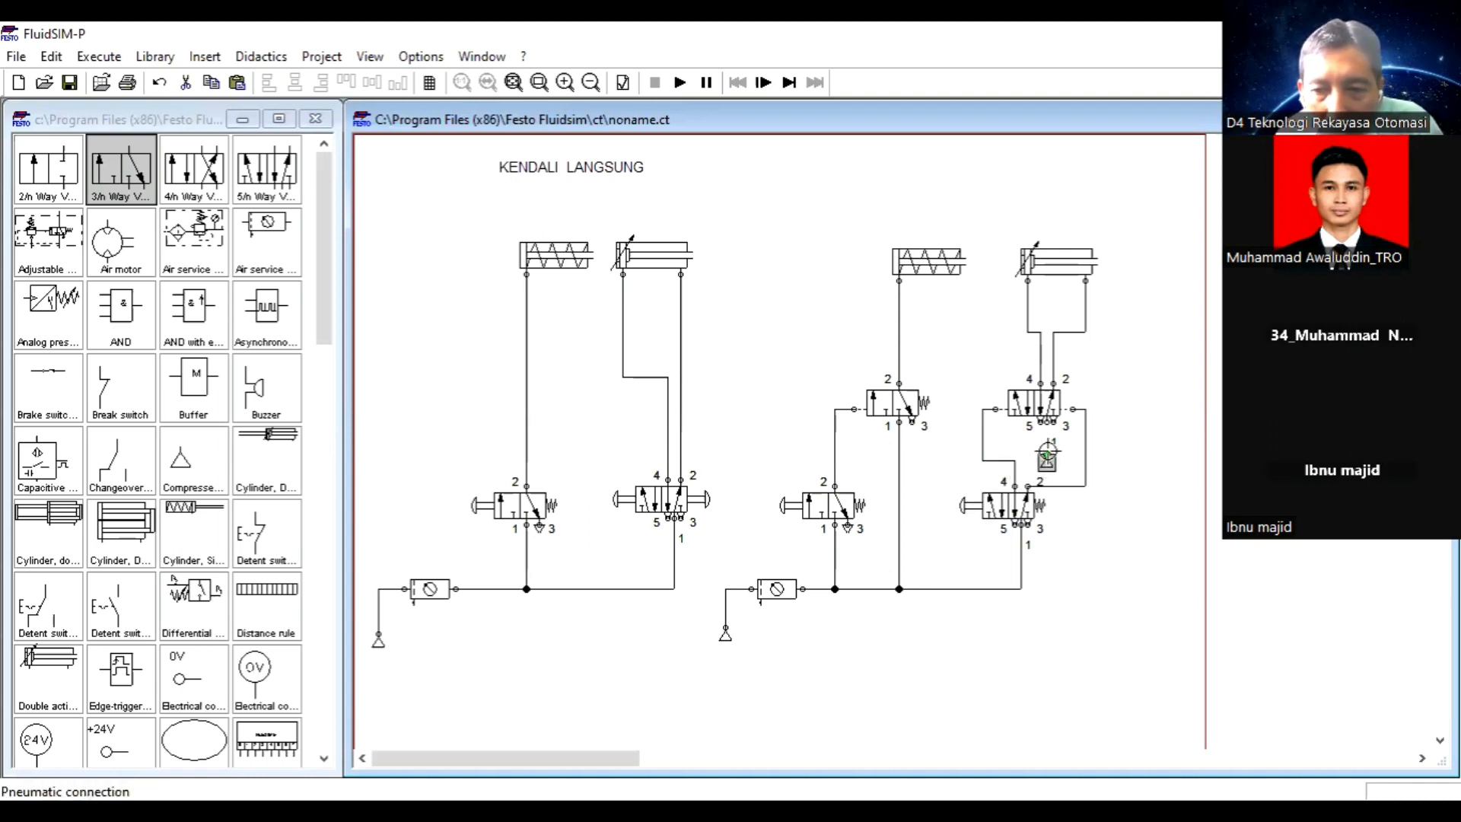
pyautogui.moveTo(1047, 454); pyautogui.dragTo(1047, 421)
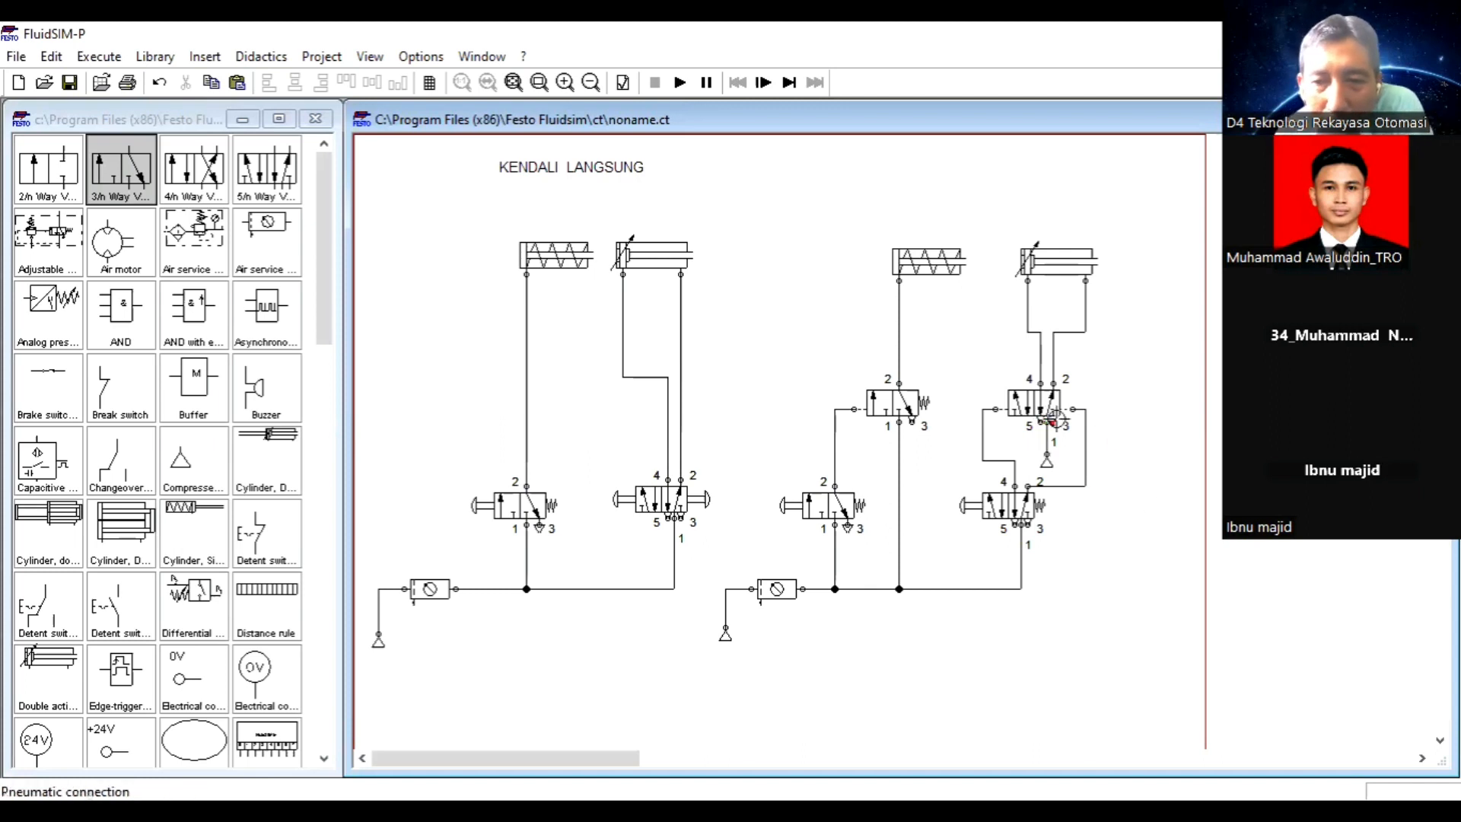
pyautogui.doubleClick(1054, 423)
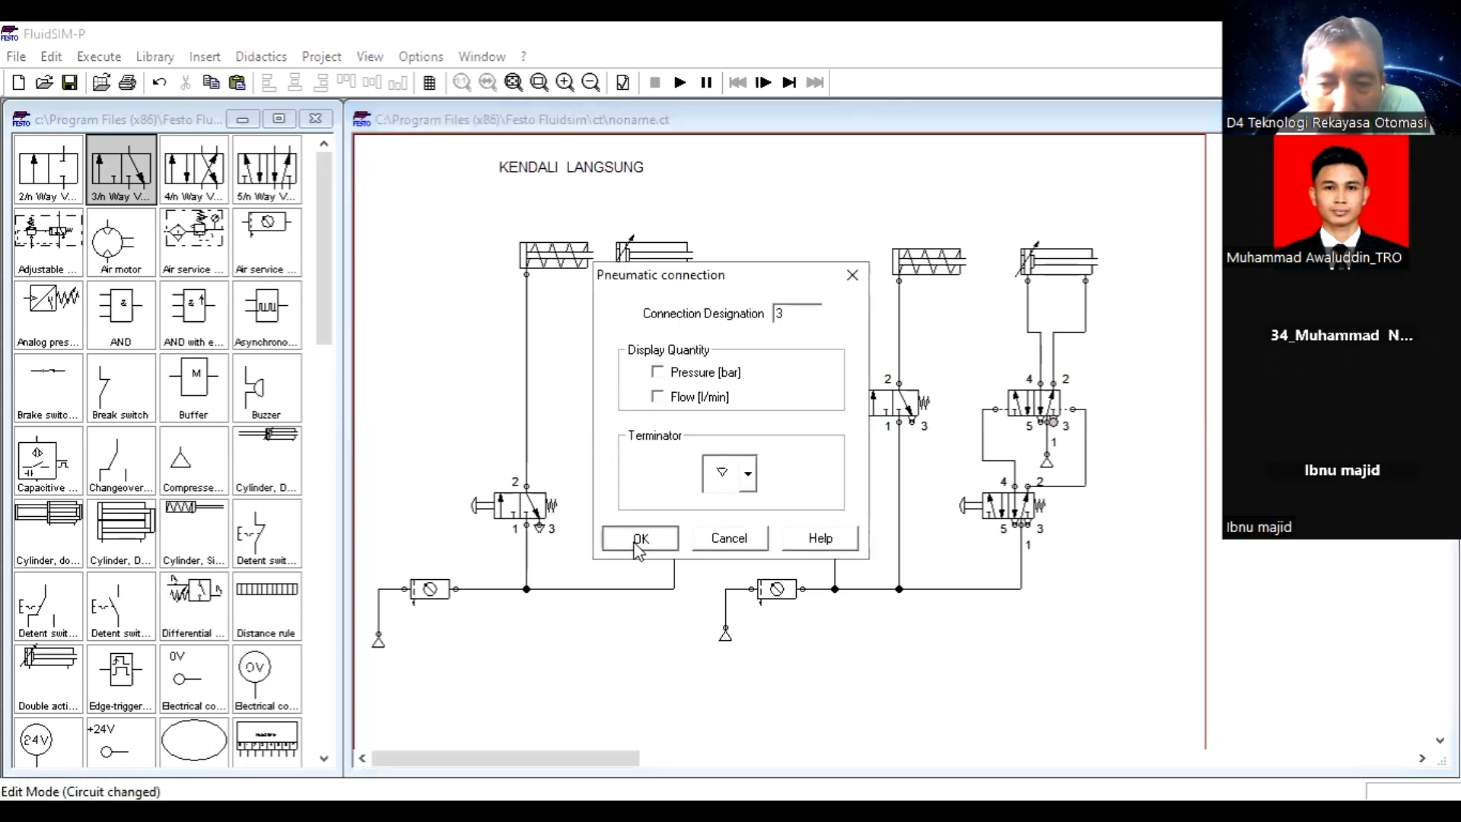
pyautogui.click(640, 538)
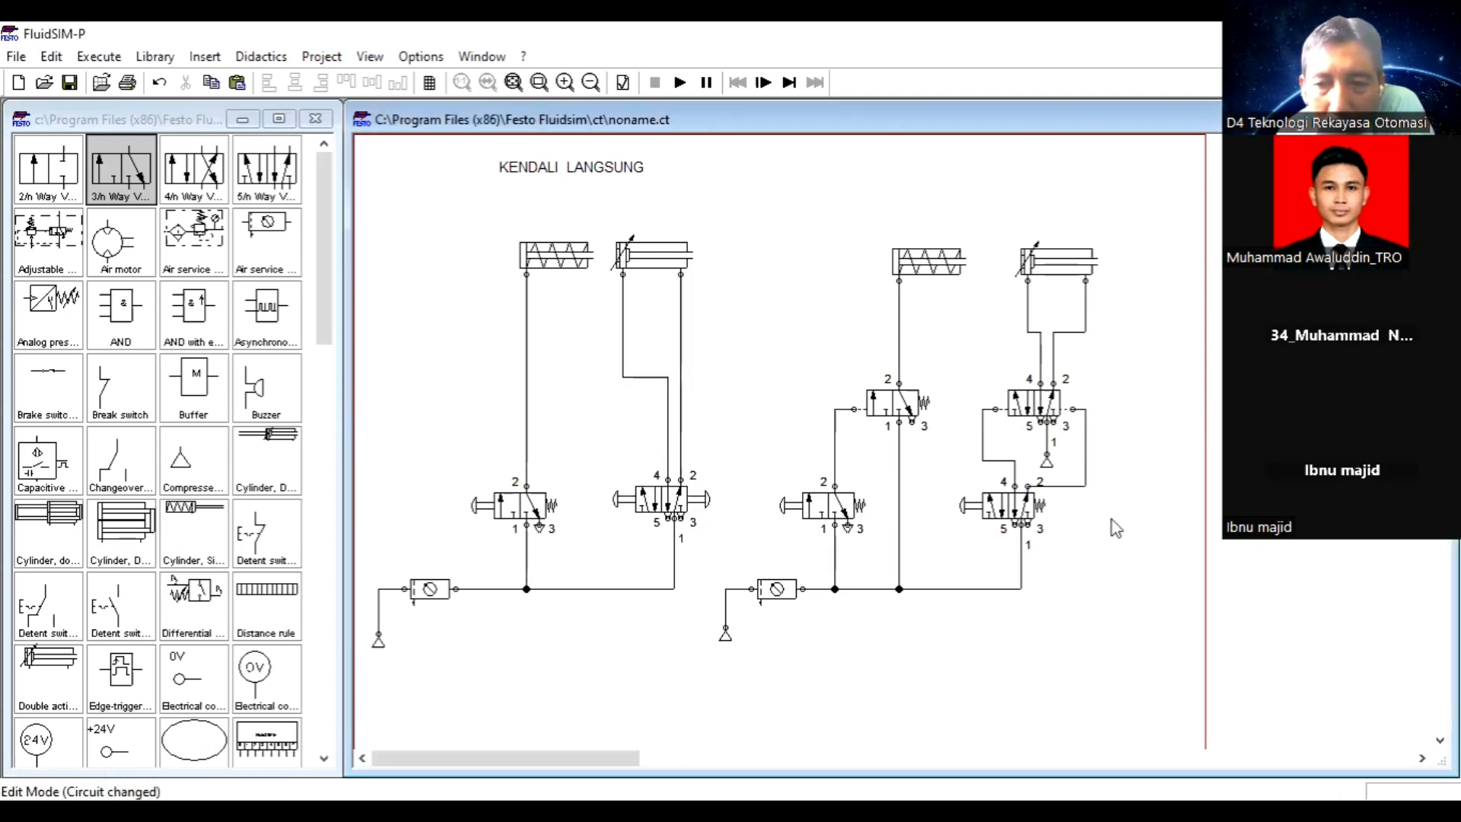
# Simulate the circuit, switch the lower 5/n valve on and off to extend and retract the double-acting cylinder, and stop the simulation.
pyautogui.click(678, 84)
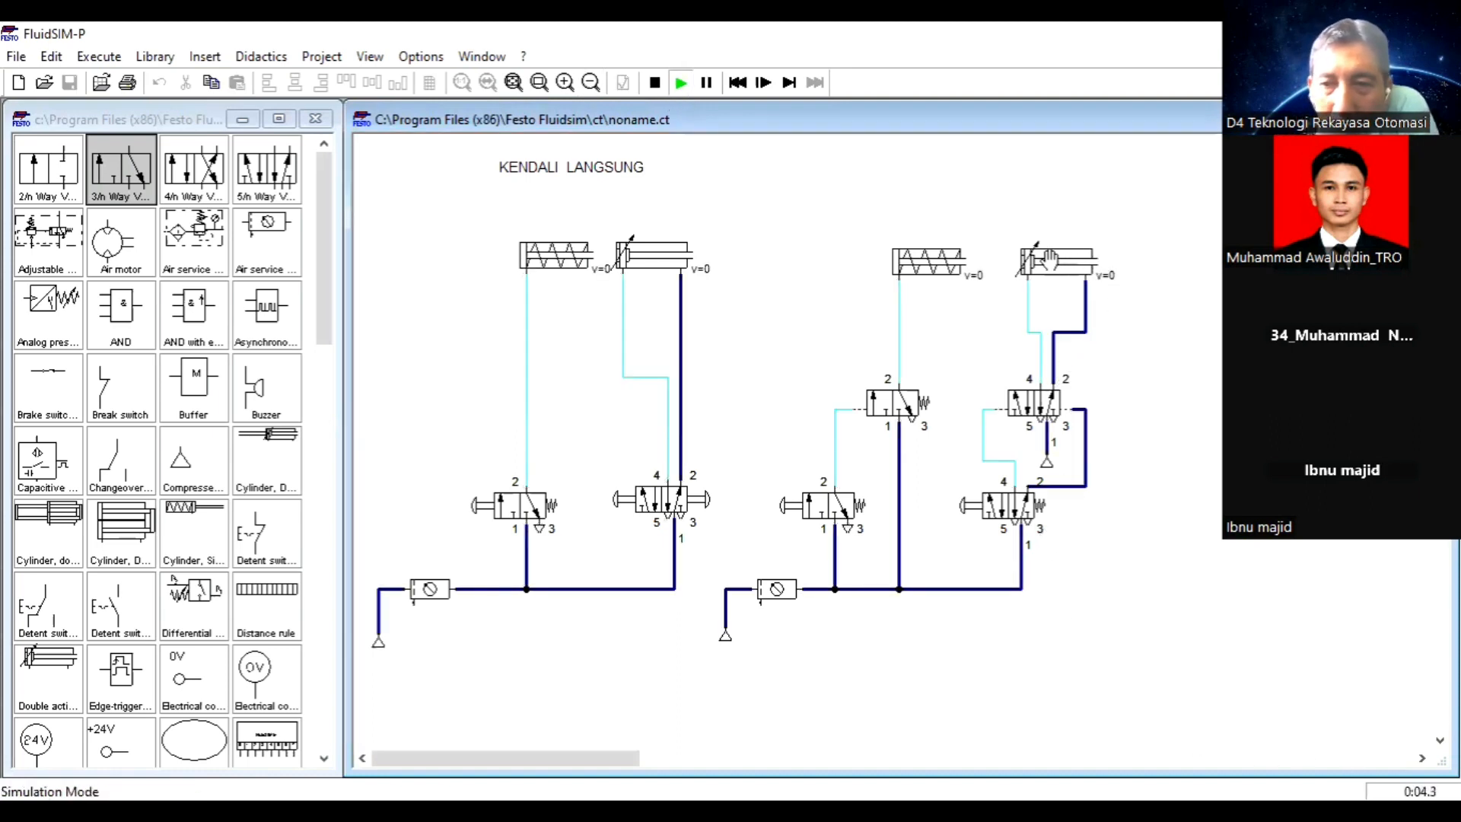
pyautogui.click(970, 509)
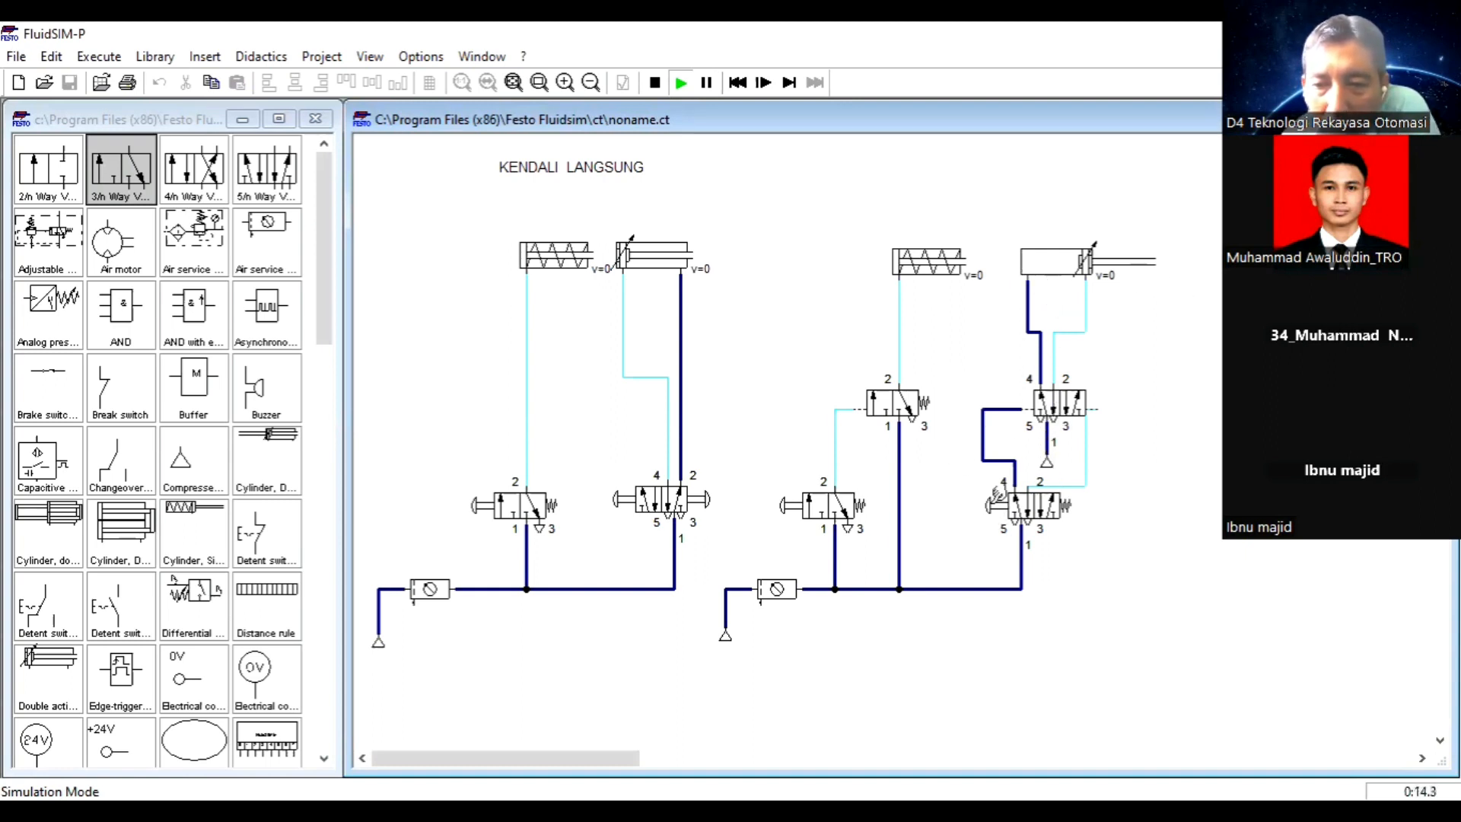
pyautogui.click(991, 499)
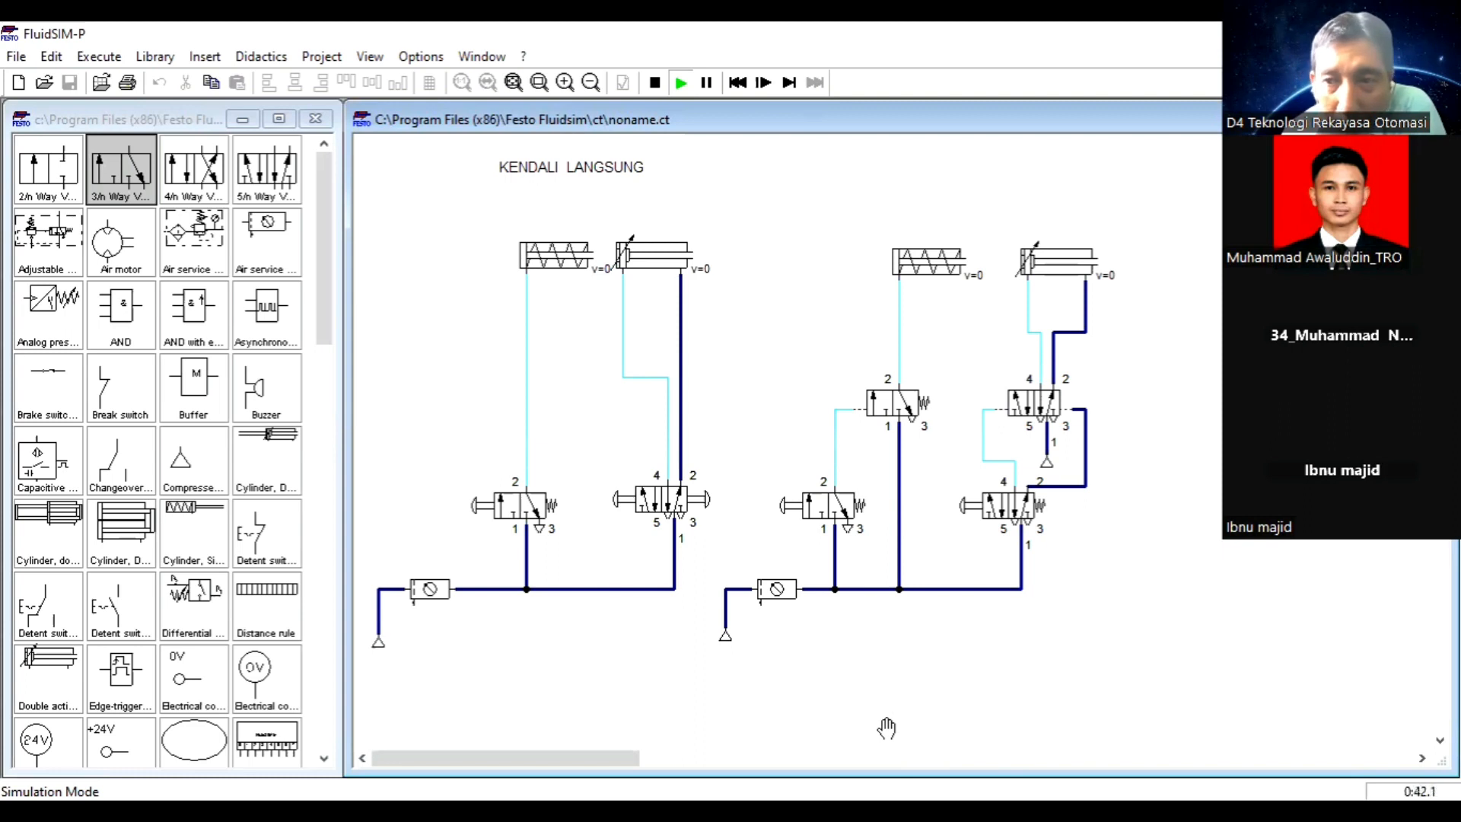
pyautogui.click(656, 84)
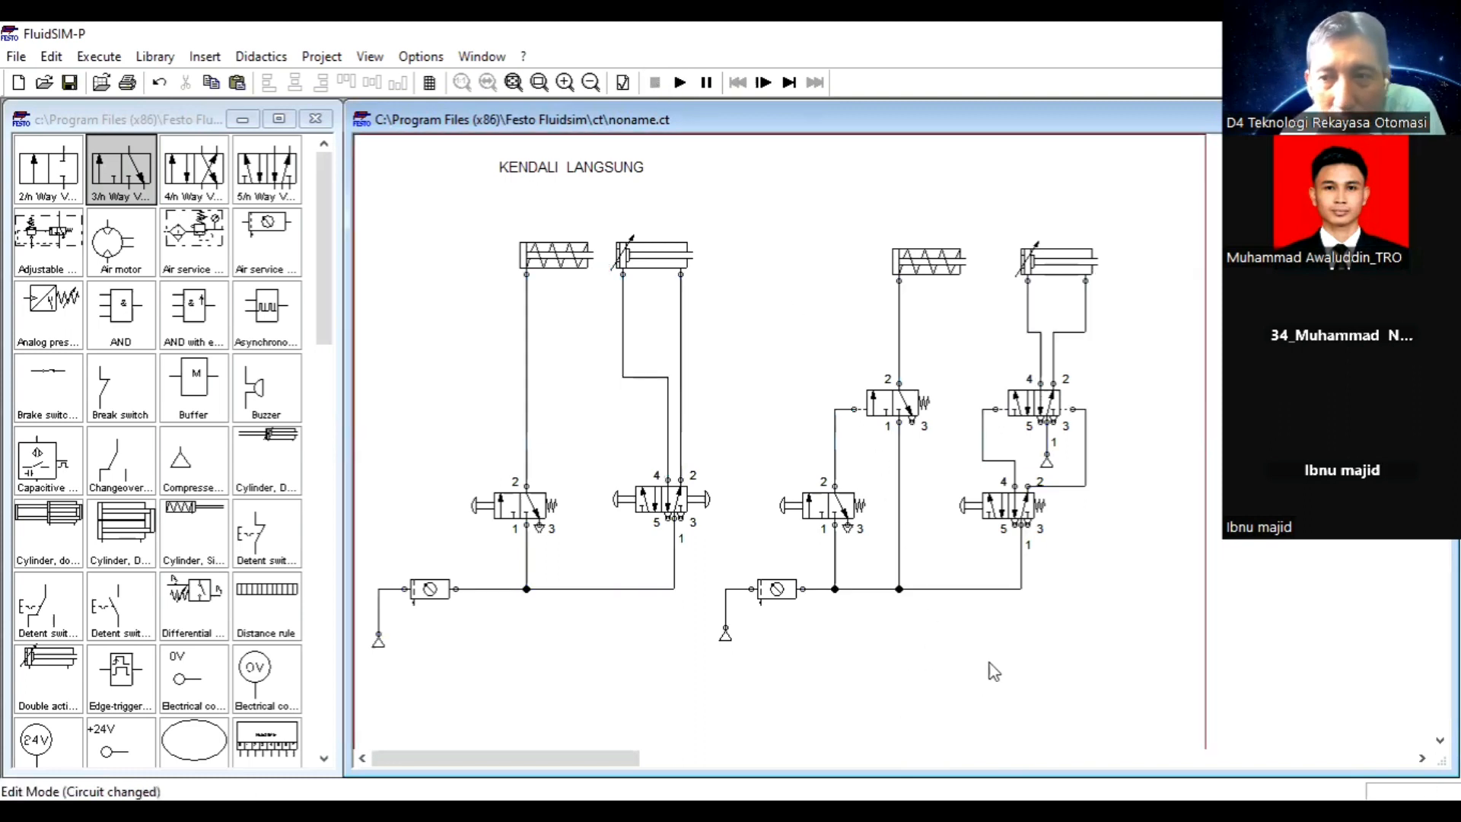
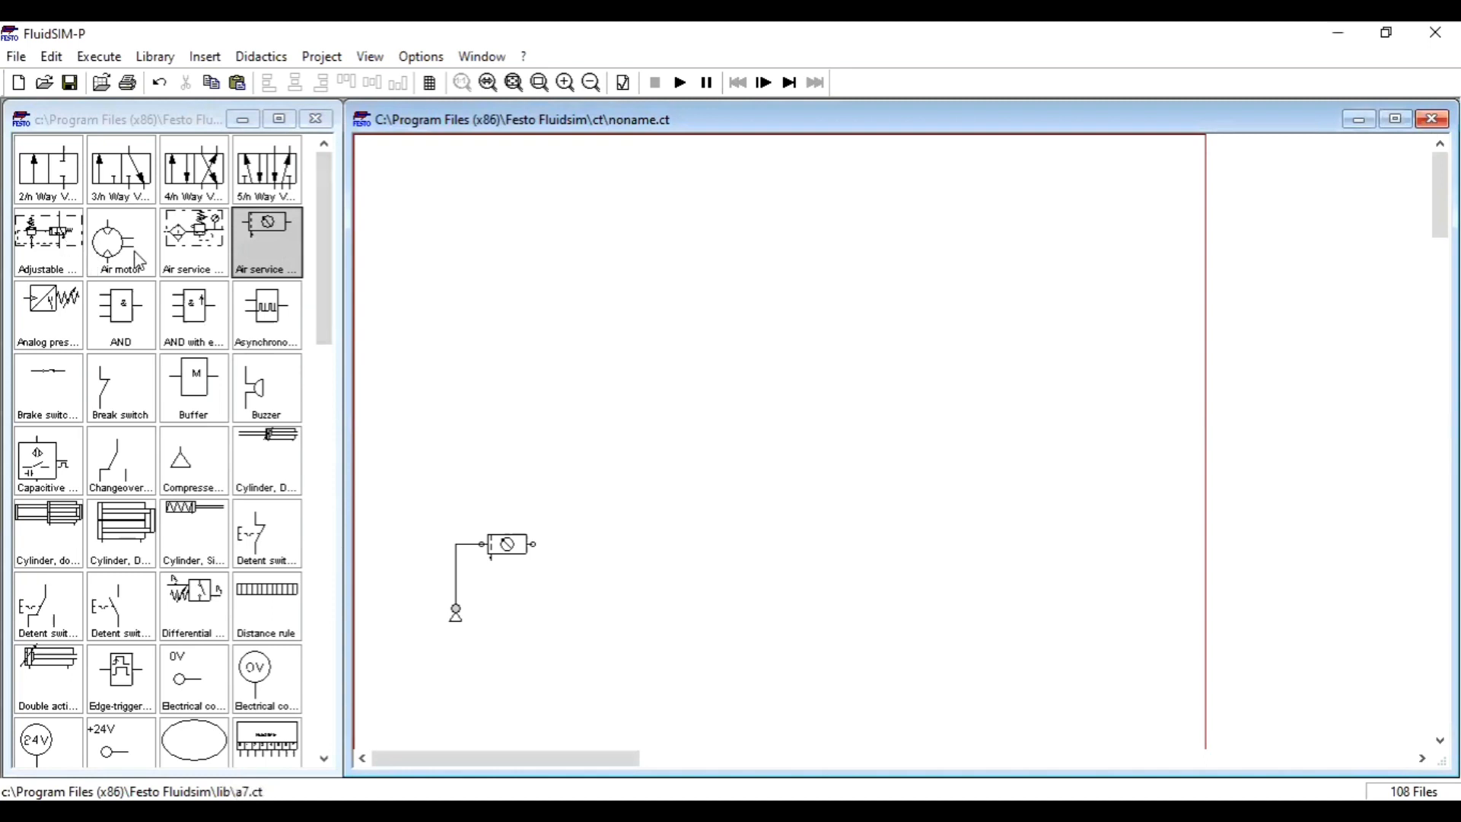
# Add a 3/n way valve above the air service unit with left manual pushbutton actuation and a spring return on the right.
pyautogui.moveTo(121, 190); pyautogui.dragTo(623, 479)
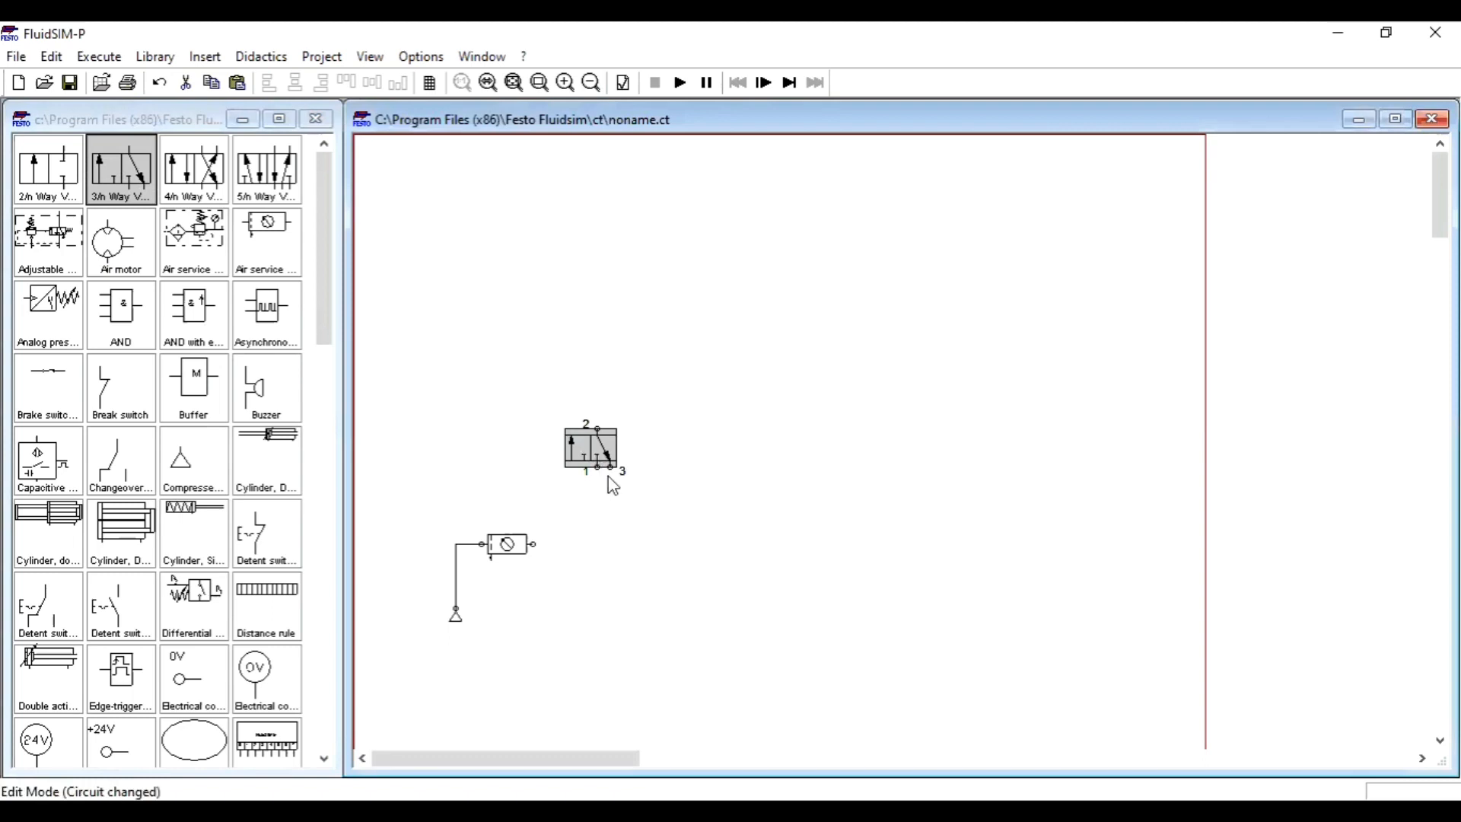
pyautogui.doubleClick(609, 477)
pyautogui.click(583, 384)
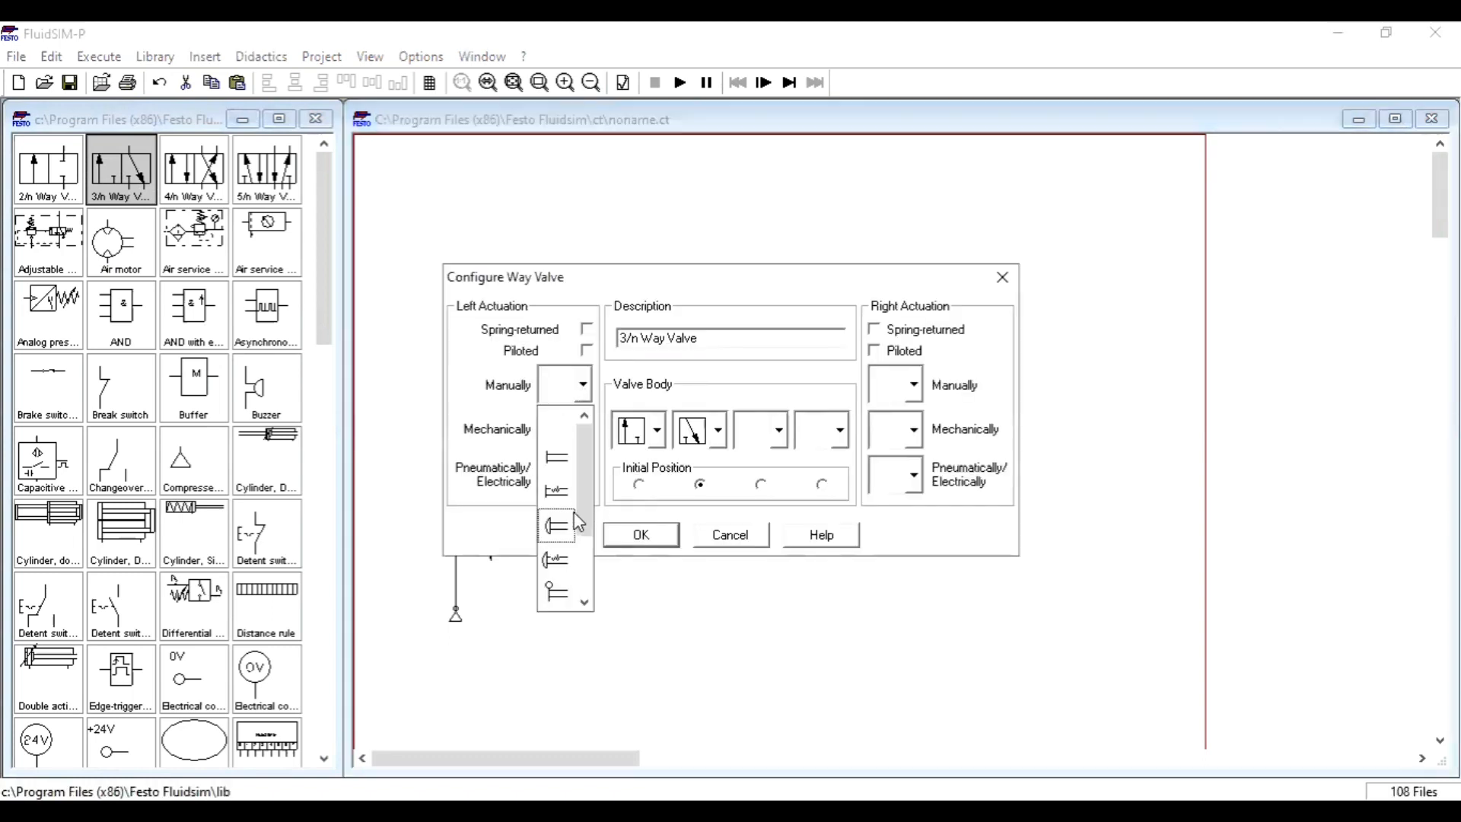
pyautogui.click(567, 528)
pyautogui.click(875, 329)
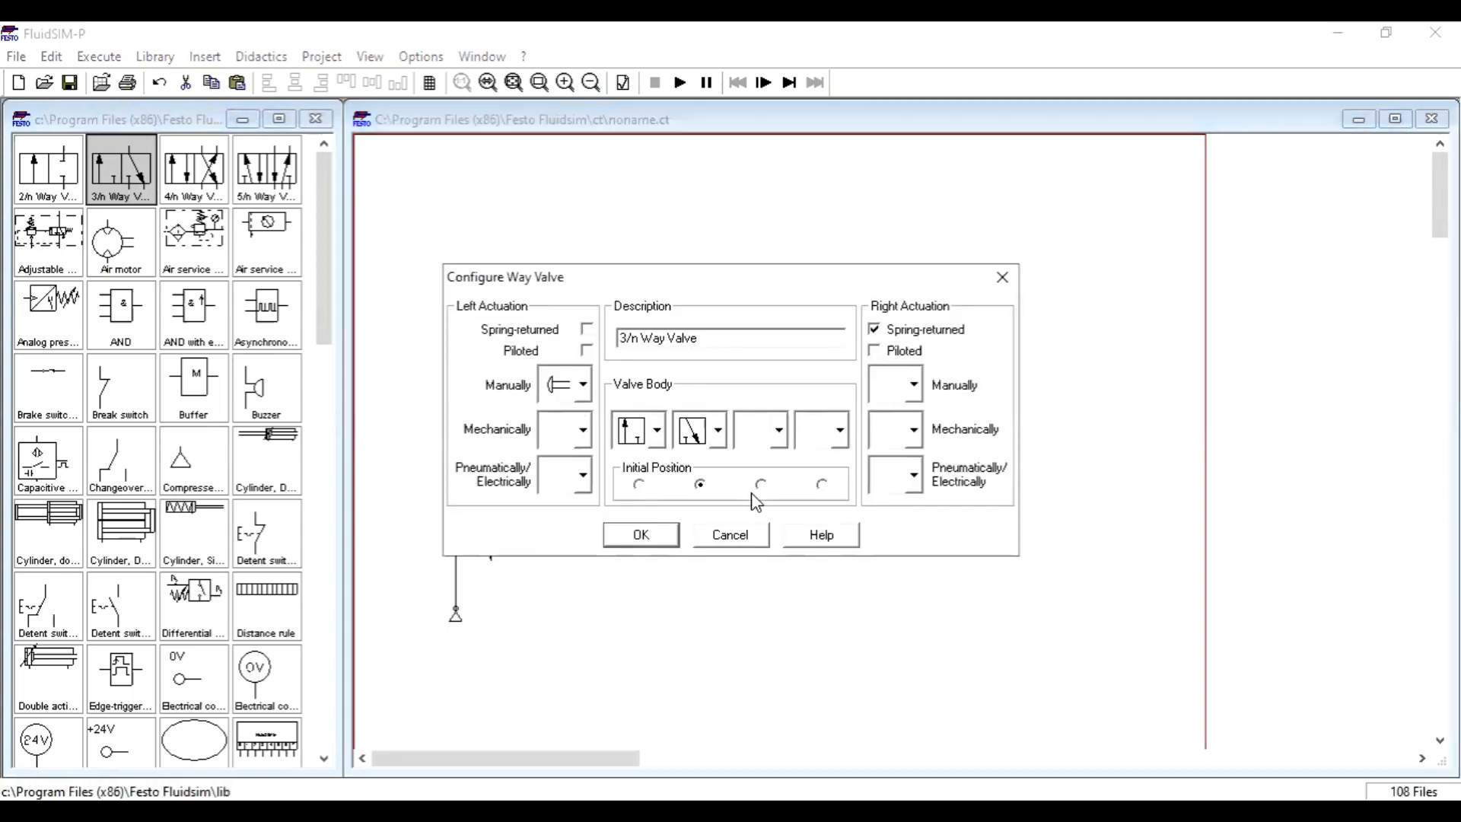
pyautogui.click(662, 544)
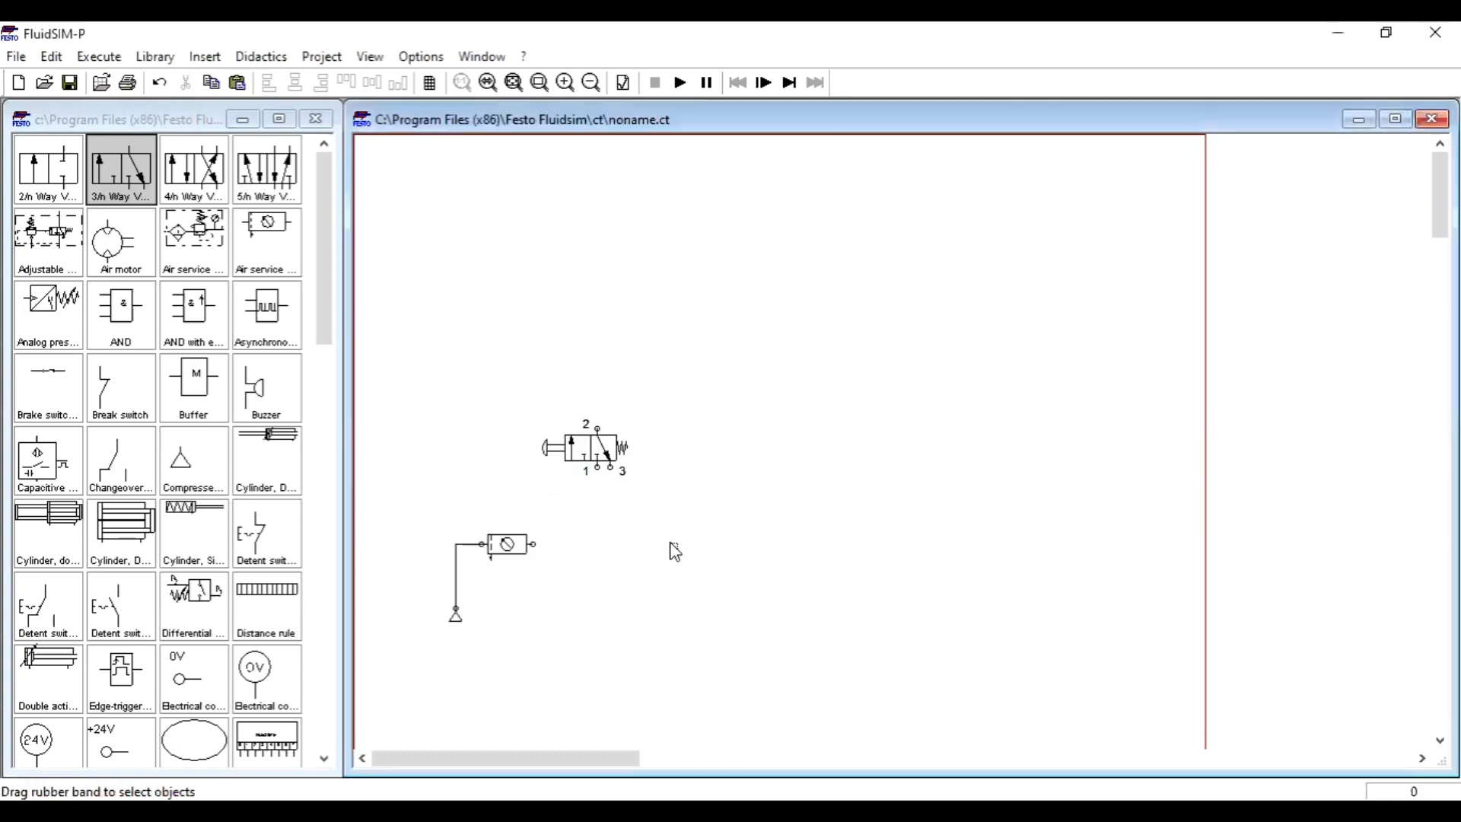
# Set an exhaust terminator on port 3 of the 3/n valve.
pyautogui.doubleClick(611, 469)
pyautogui.click(750, 475)
pyautogui.click(719, 585)
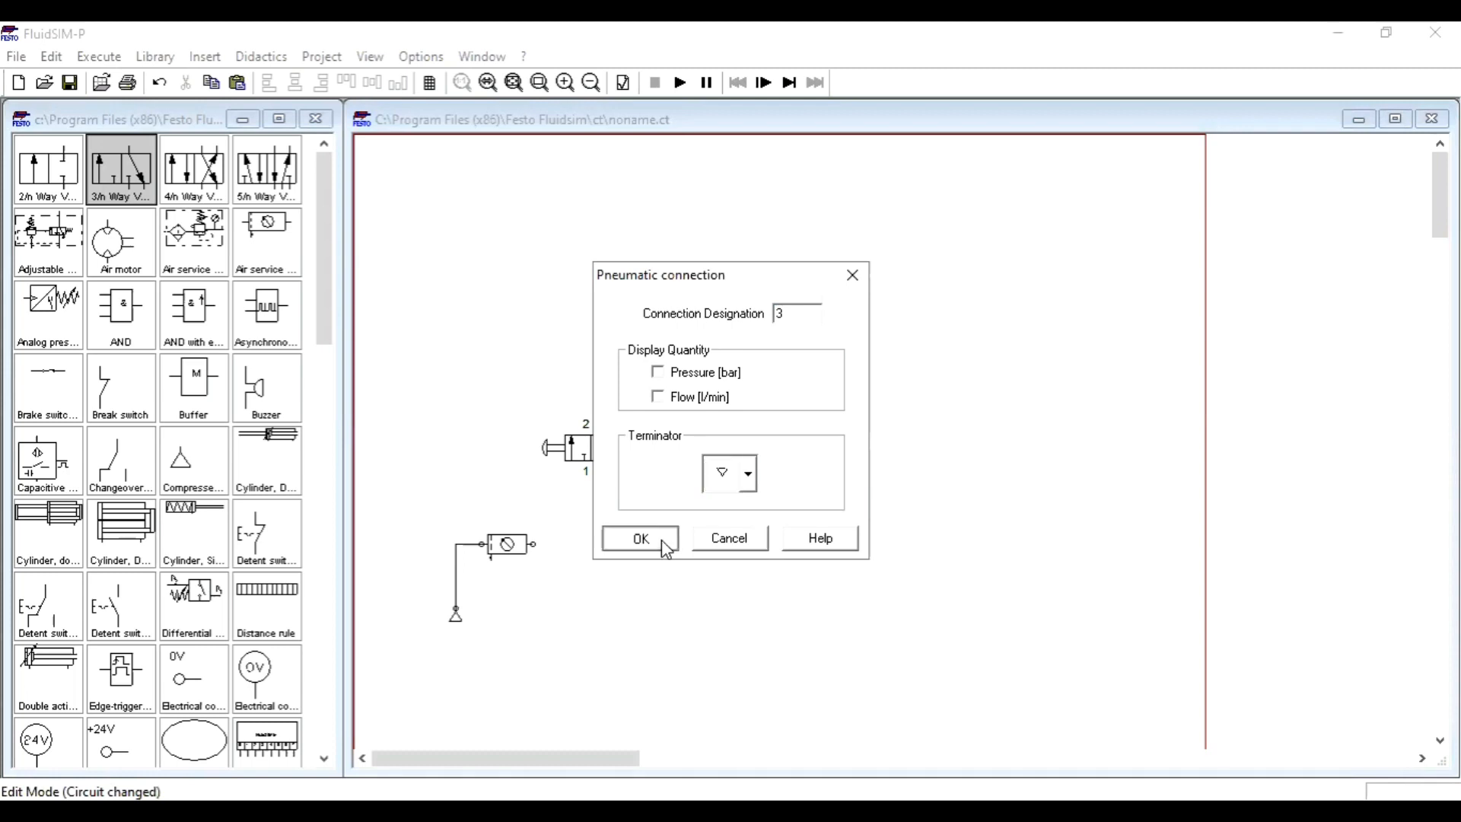
pyautogui.click(661, 540)
# Copy the configured 3/n valve and place the duplicate to its right at the same height.
pyautogui.click(595, 445)
pyautogui.hotkey('ctrl', 'c')
pyautogui.hotkey('ctrl', 'v')
pyautogui.moveTo(932, 487); pyautogui.dragTo(727, 449)
pyautogui.click(787, 494)
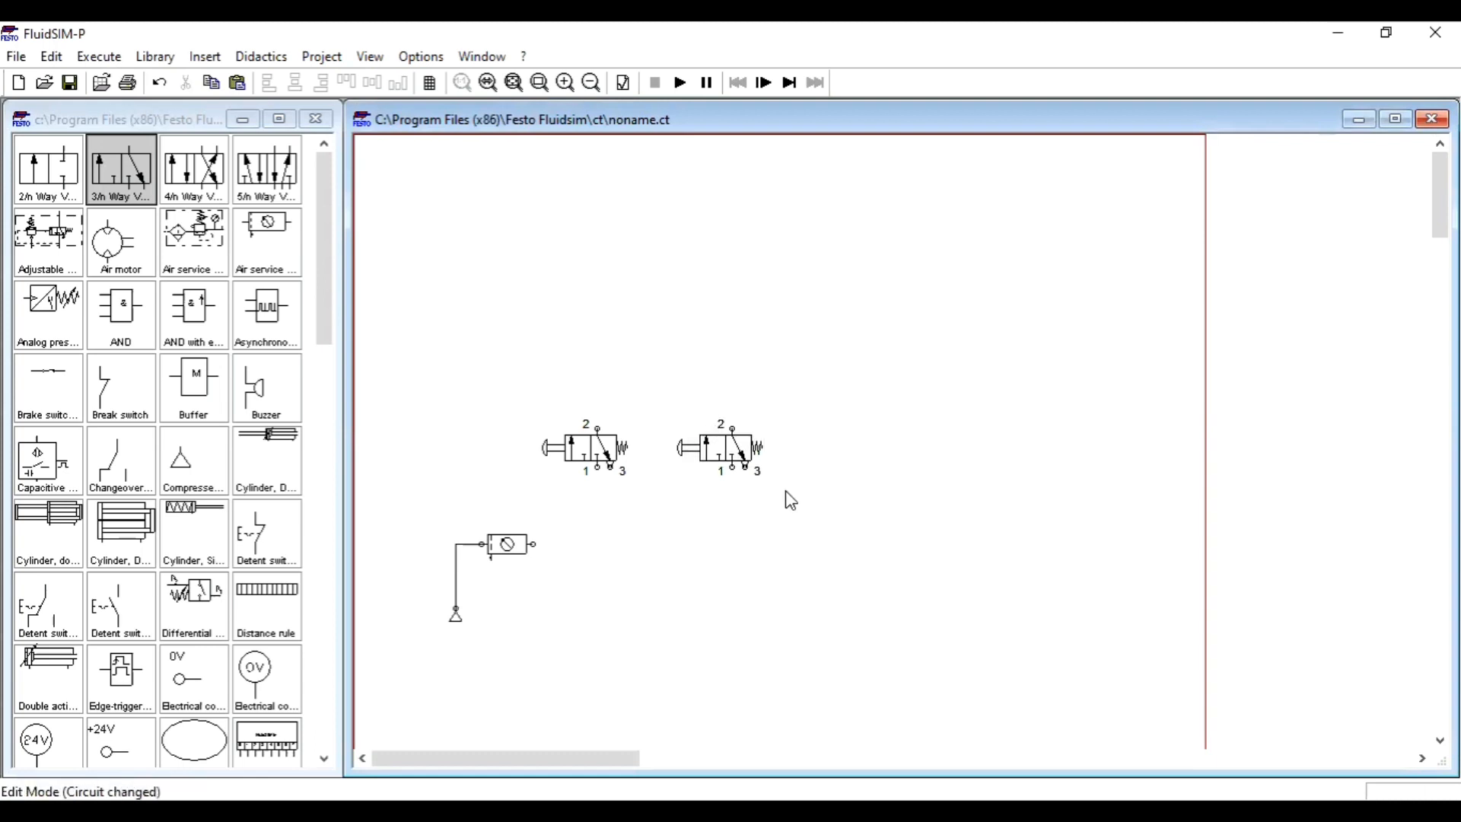
# Connect the air service unit's outlet to port 1 of both 3/n valves through a shared supply line.
pyautogui.moveTo(598, 467); pyautogui.dragTo(532, 543)
pyautogui.moveTo(593, 543); pyautogui.dragTo(732, 467)
pyautogui.scroll(-5, 192, 493)
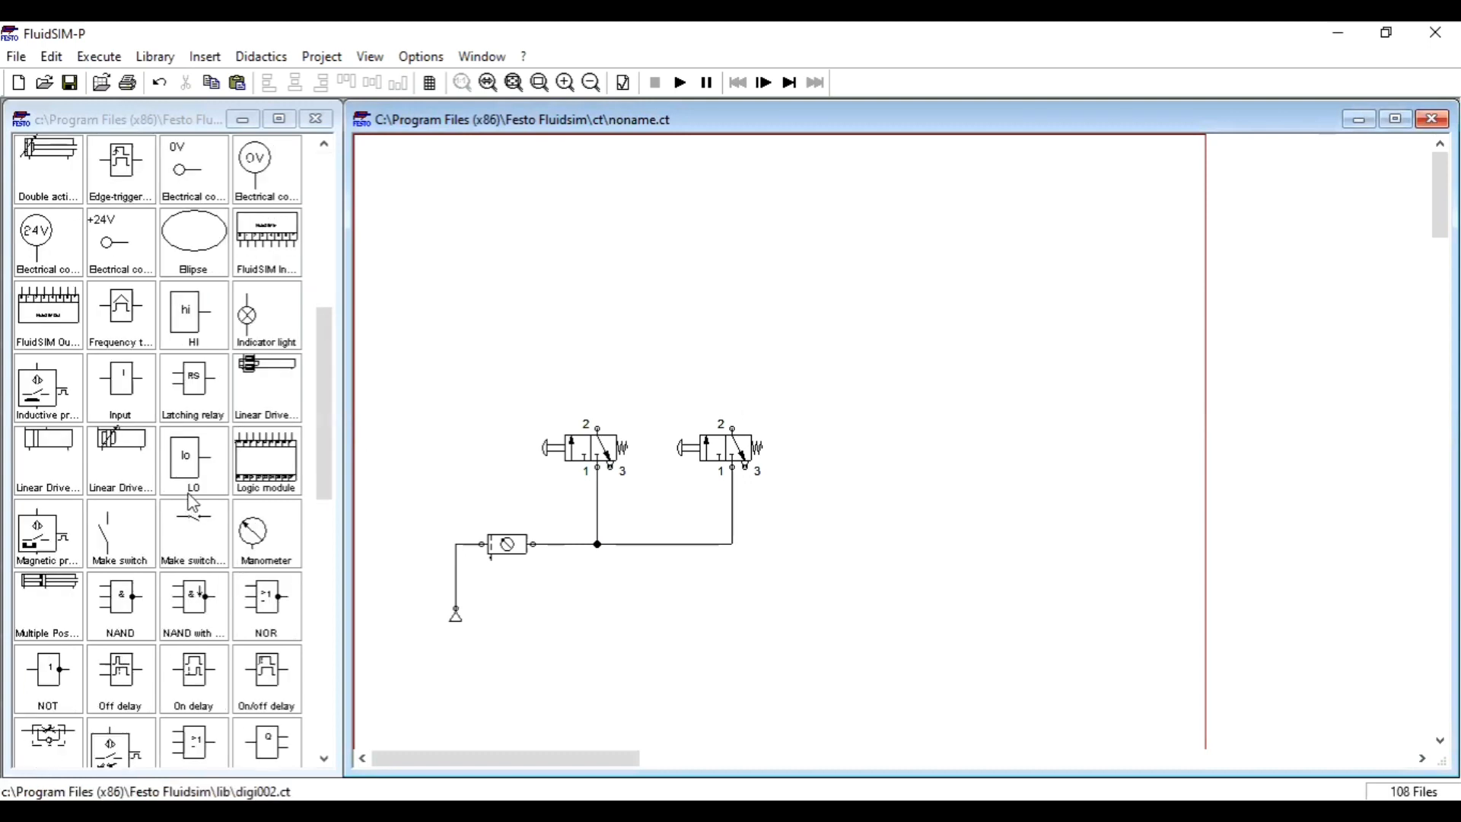
# Place a two pressure valve above the two pushbutton valves and connect each valve's port 2 to one of its inputs.
pyautogui.scroll(-5, 198, 498)
pyautogui.scroll(-3, 197, 498)
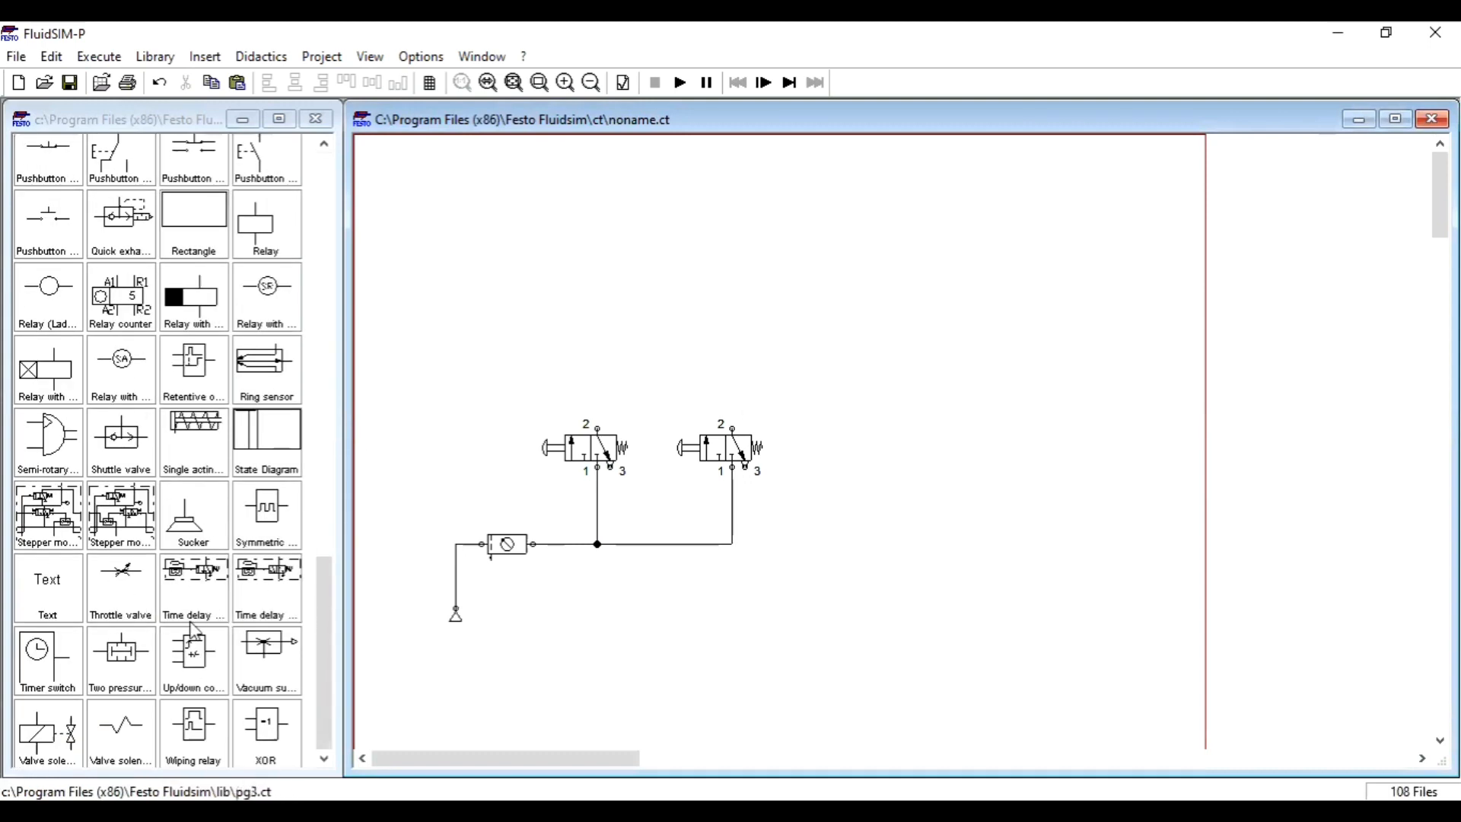
pyautogui.moveTo(143, 656); pyautogui.dragTo(661, 363)
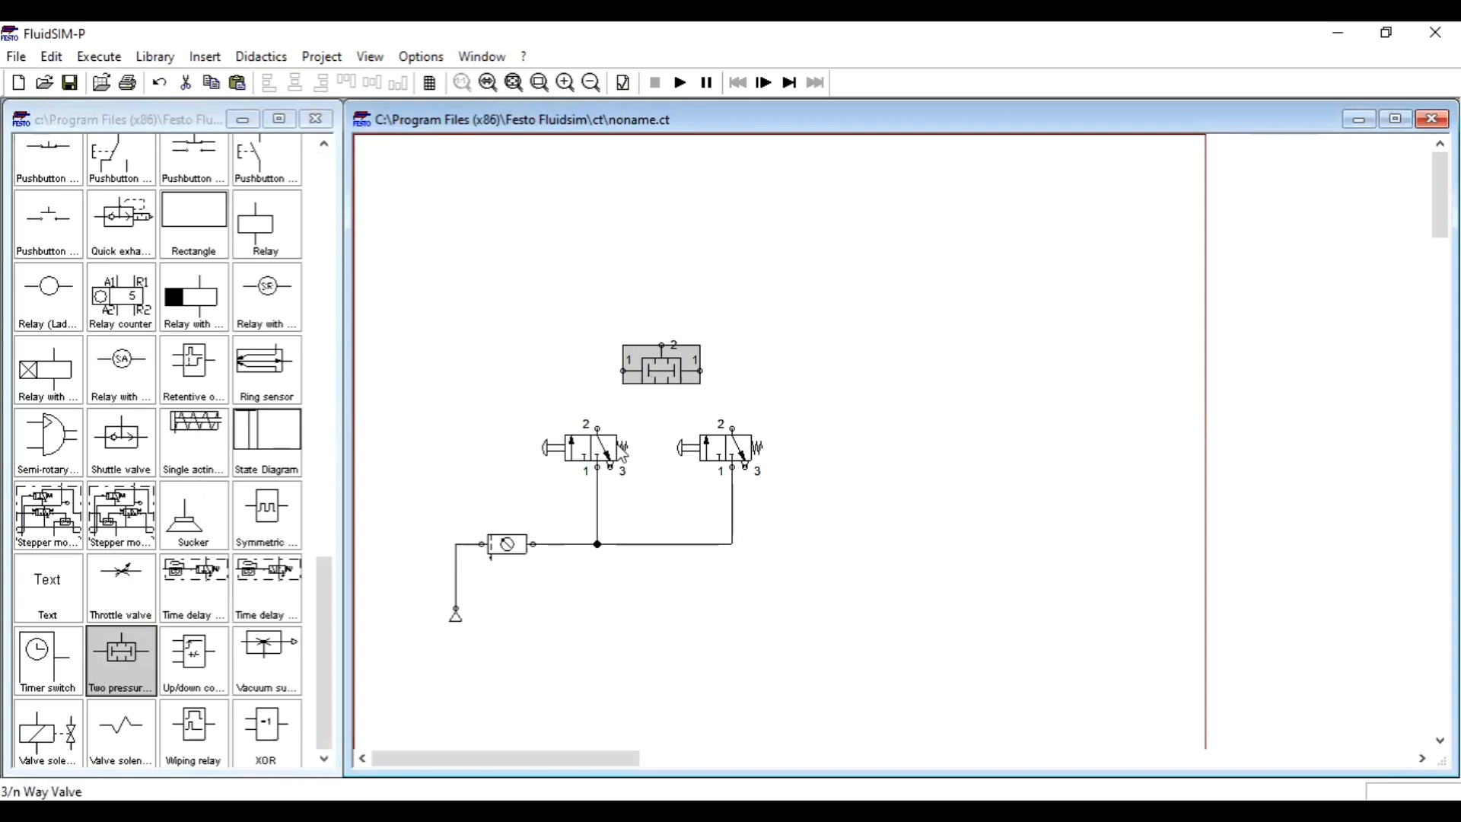
pyautogui.click(662, 427)
pyautogui.moveTo(597, 429); pyautogui.dragTo(624, 371)
pyautogui.moveTo(733, 429); pyautogui.dragTo(701, 370)
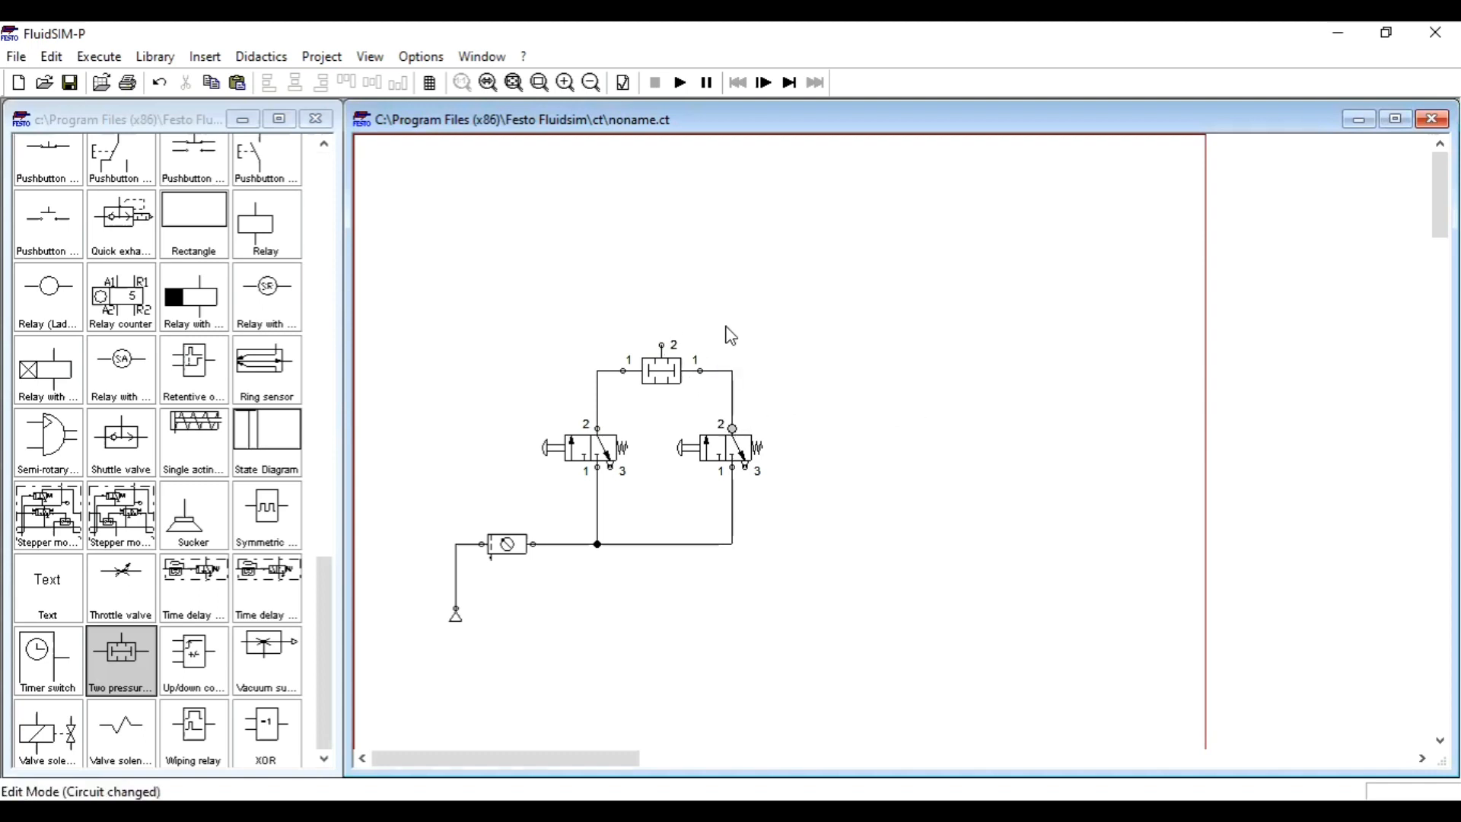
# Place a single acting cylinder at the top of the circuit and a 3/n way valve between it and the two pressure valve.
pyautogui.moveTo(197, 445); pyautogui.dragTo(678, 180)
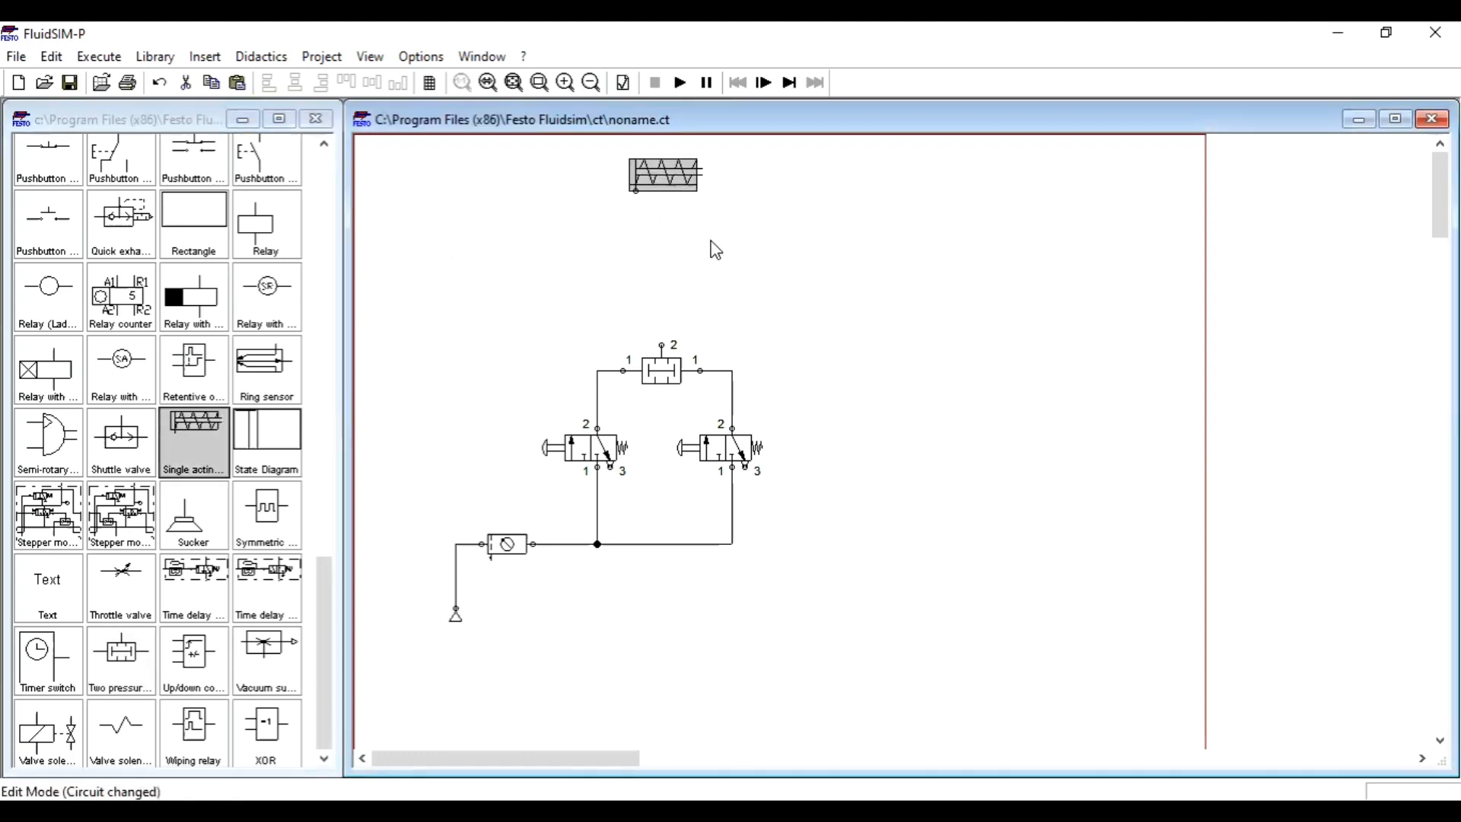
pyautogui.click(727, 264)
pyautogui.scroll(3, 158, 282)
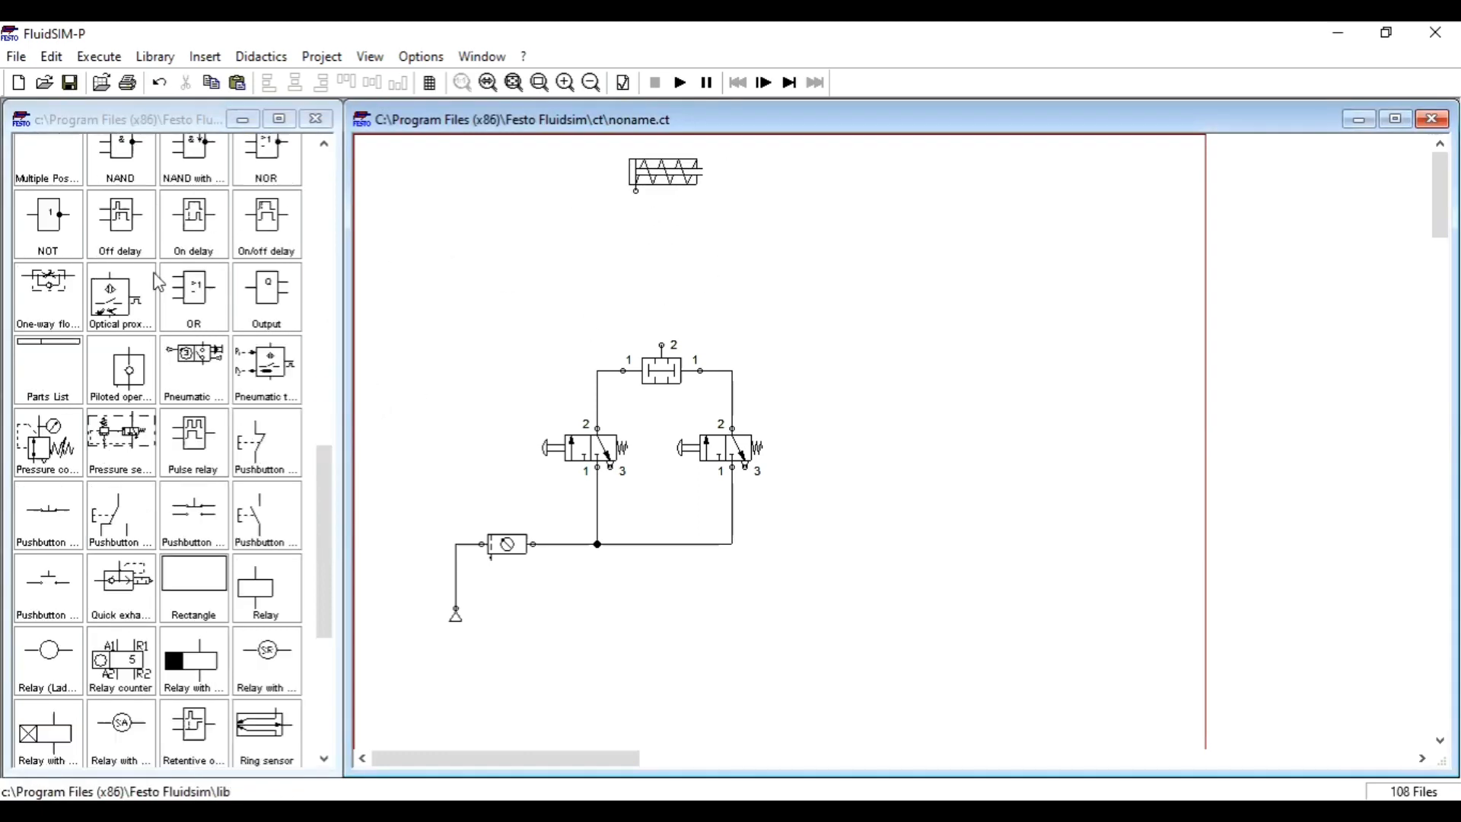
pyautogui.scroll(6, 157, 282)
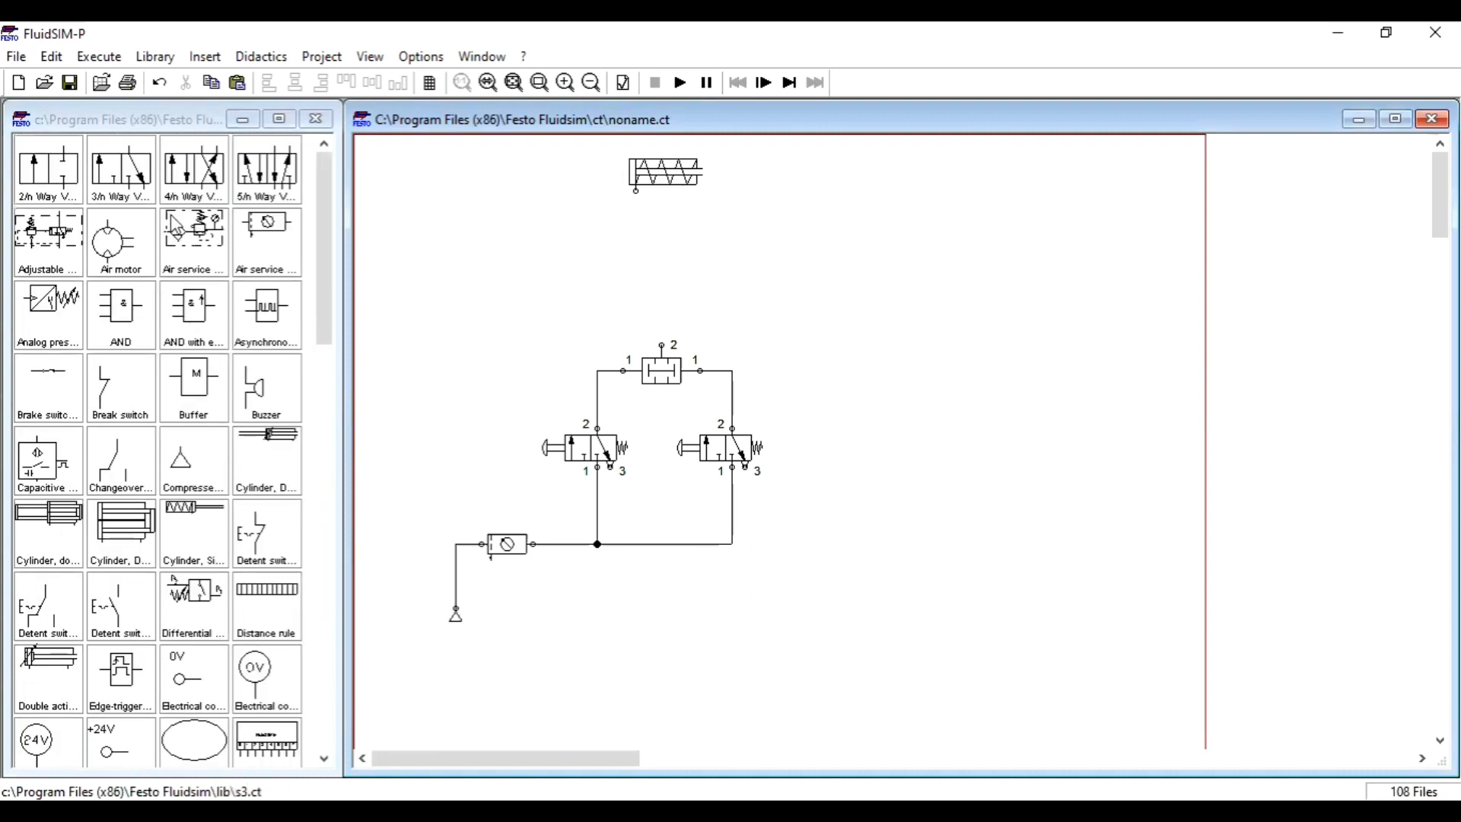
pyautogui.moveTo(114, 186); pyautogui.dragTo(667, 274)
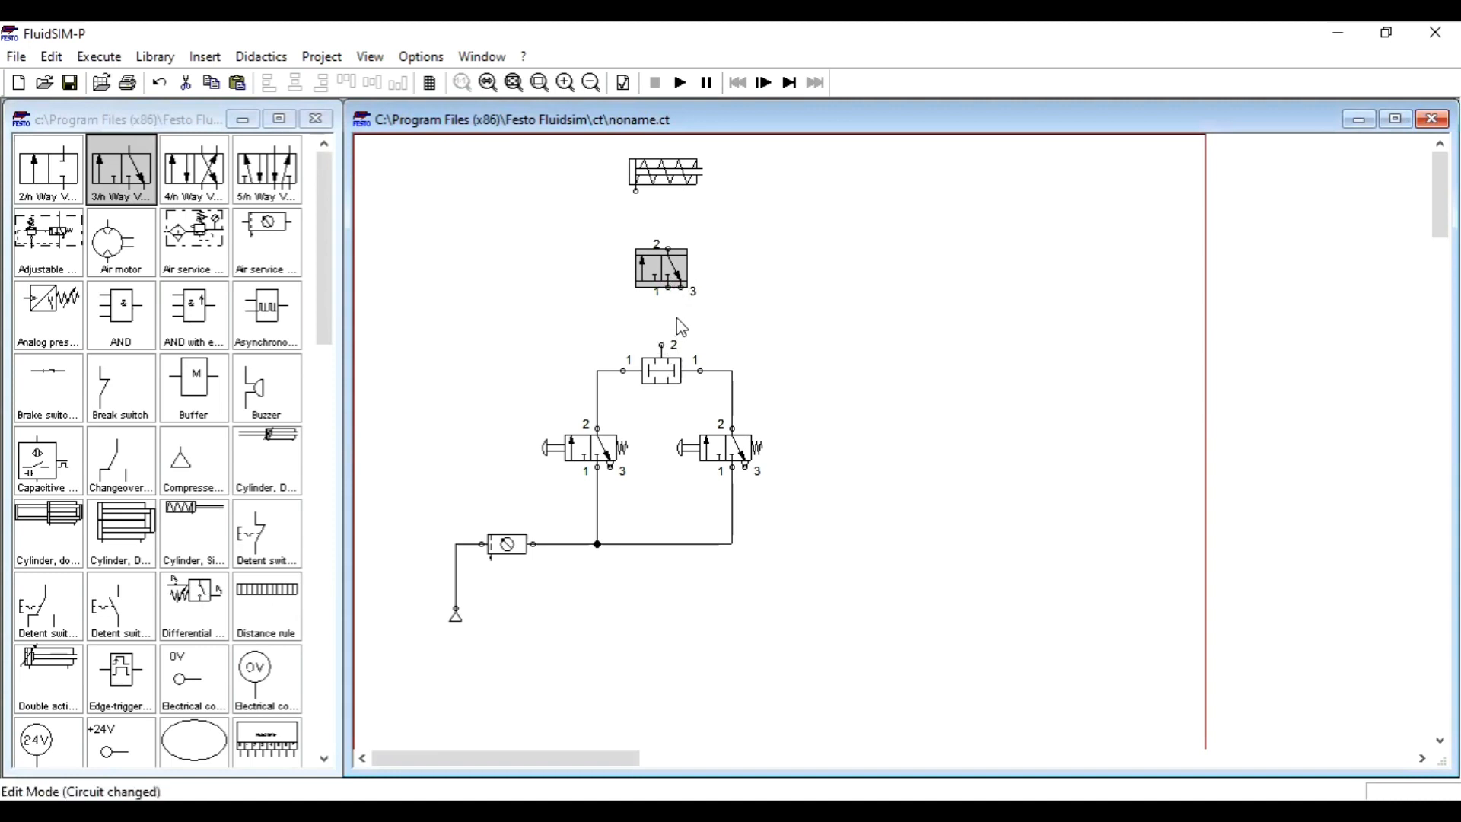
pyautogui.moveTo(666, 274); pyautogui.dragTo(706, 274)
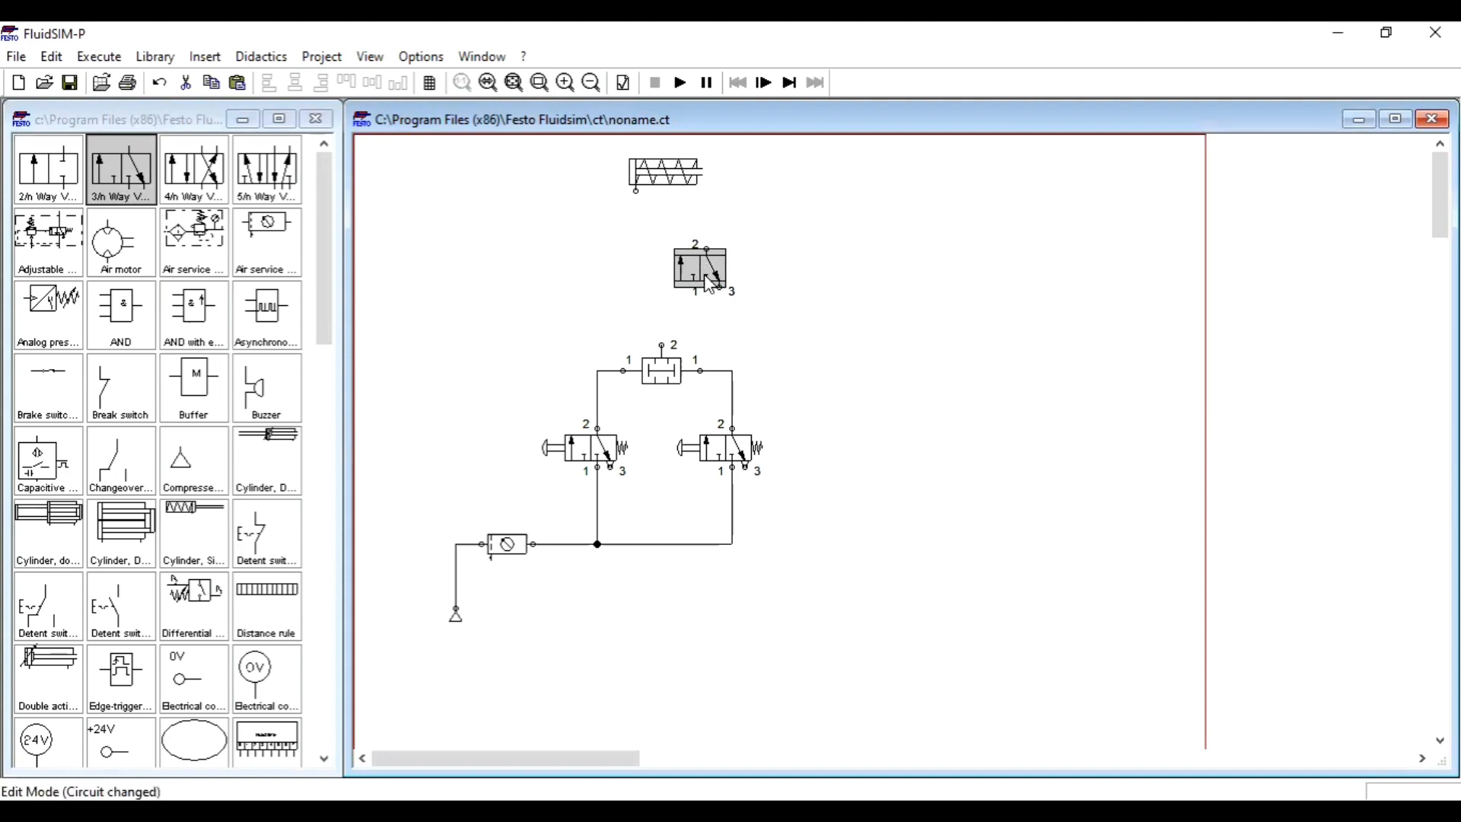
# Configure the upper 3/n valve with direct pneumatic actuation on its left side and a spring return on its right side.
pyautogui.doubleClick(692, 269)
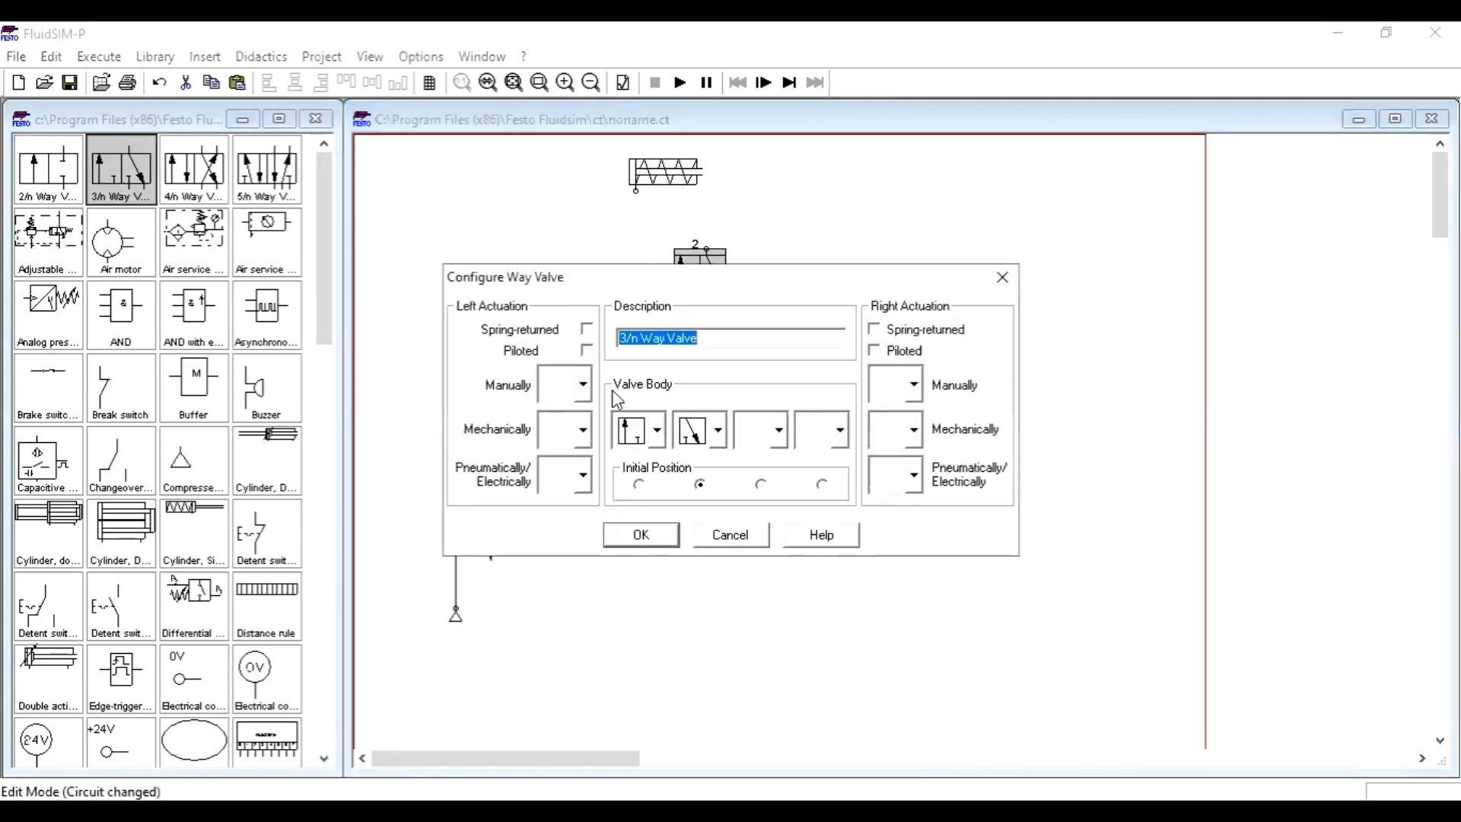
pyautogui.click(583, 475)
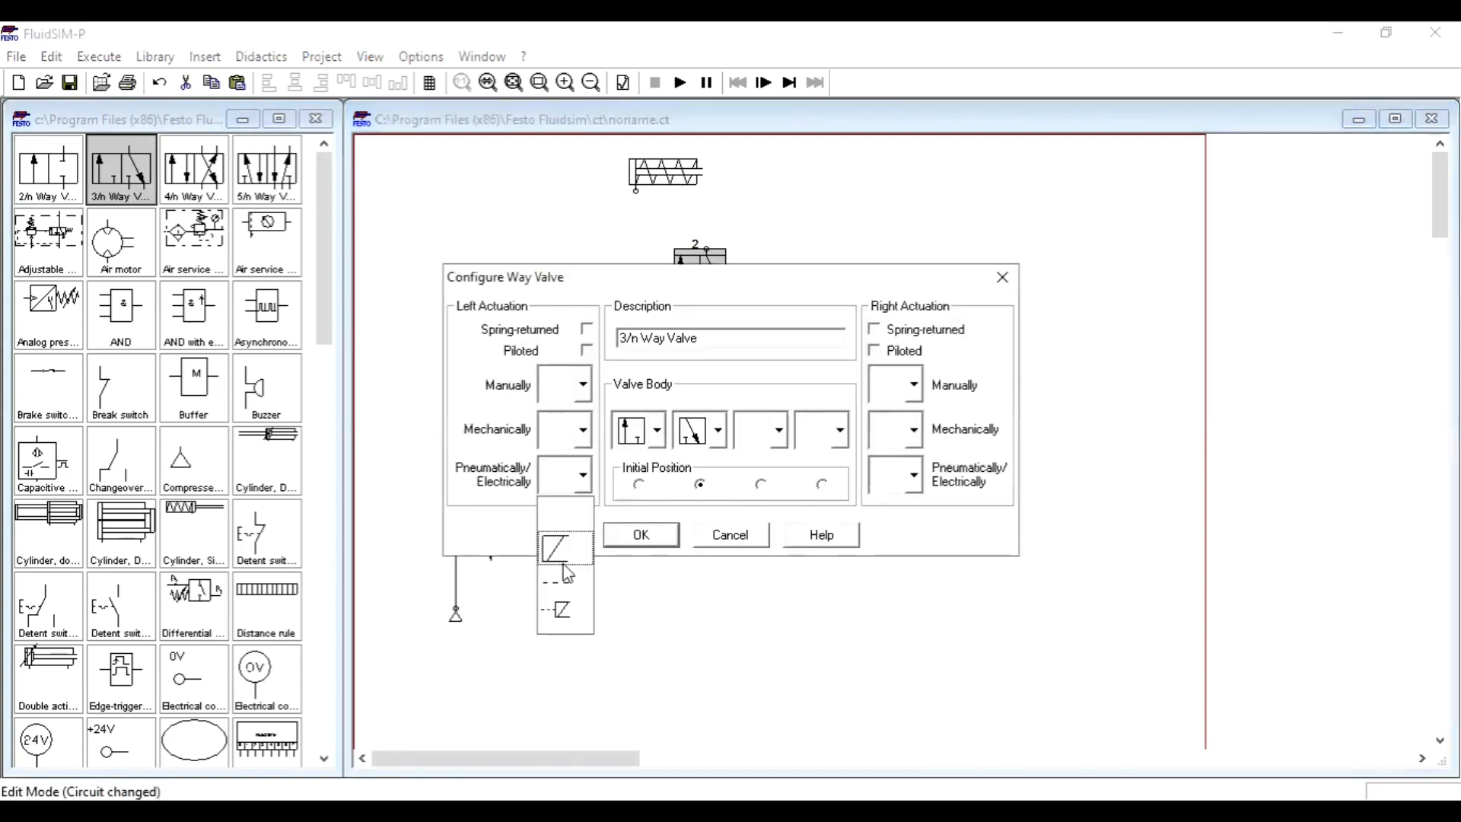
pyautogui.click(554, 583)
pyautogui.click(874, 330)
pyautogui.click(673, 541)
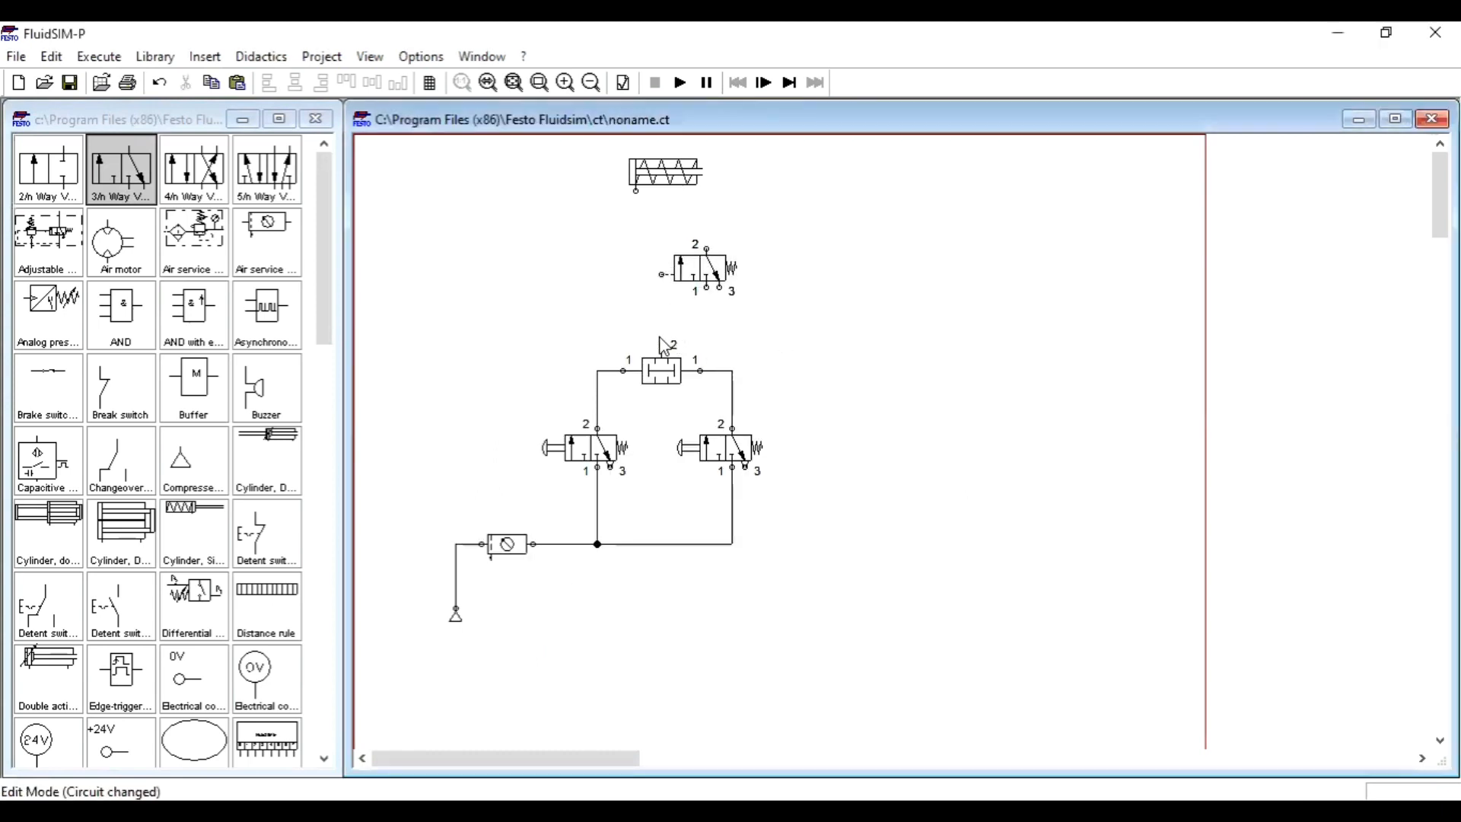
# Connect the two pressure valve's outlet to the upper valve's pilot port, and that valve's port 2 to the aligned cylinder's port.
pyautogui.moveTo(662, 275); pyautogui.dragTo(662, 345)
pyautogui.moveTo(711, 274); pyautogui.dragTo(717, 274)
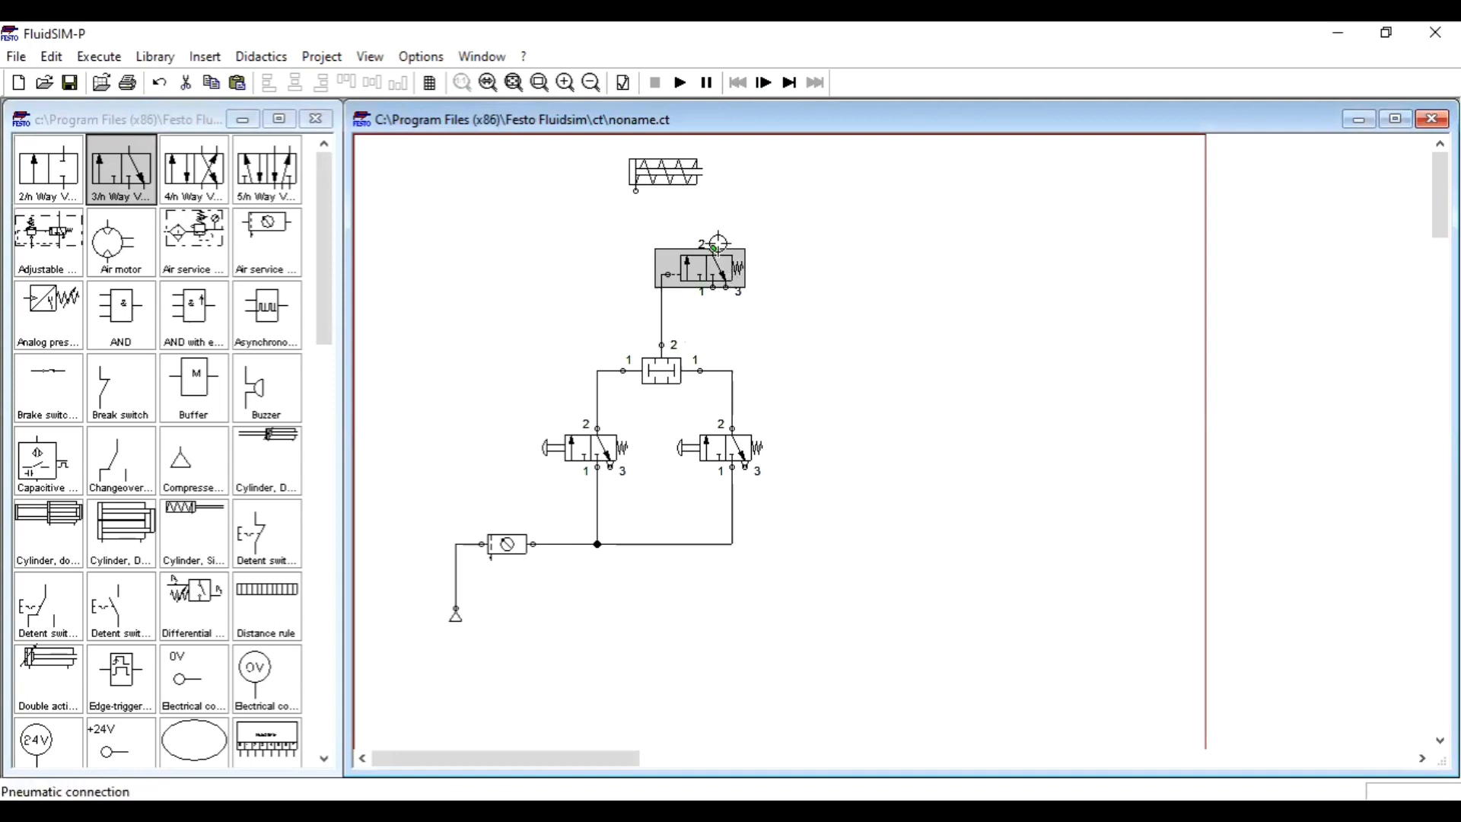
pyautogui.click(689, 213)
pyautogui.moveTo(661, 170); pyautogui.dragTo(745, 188)
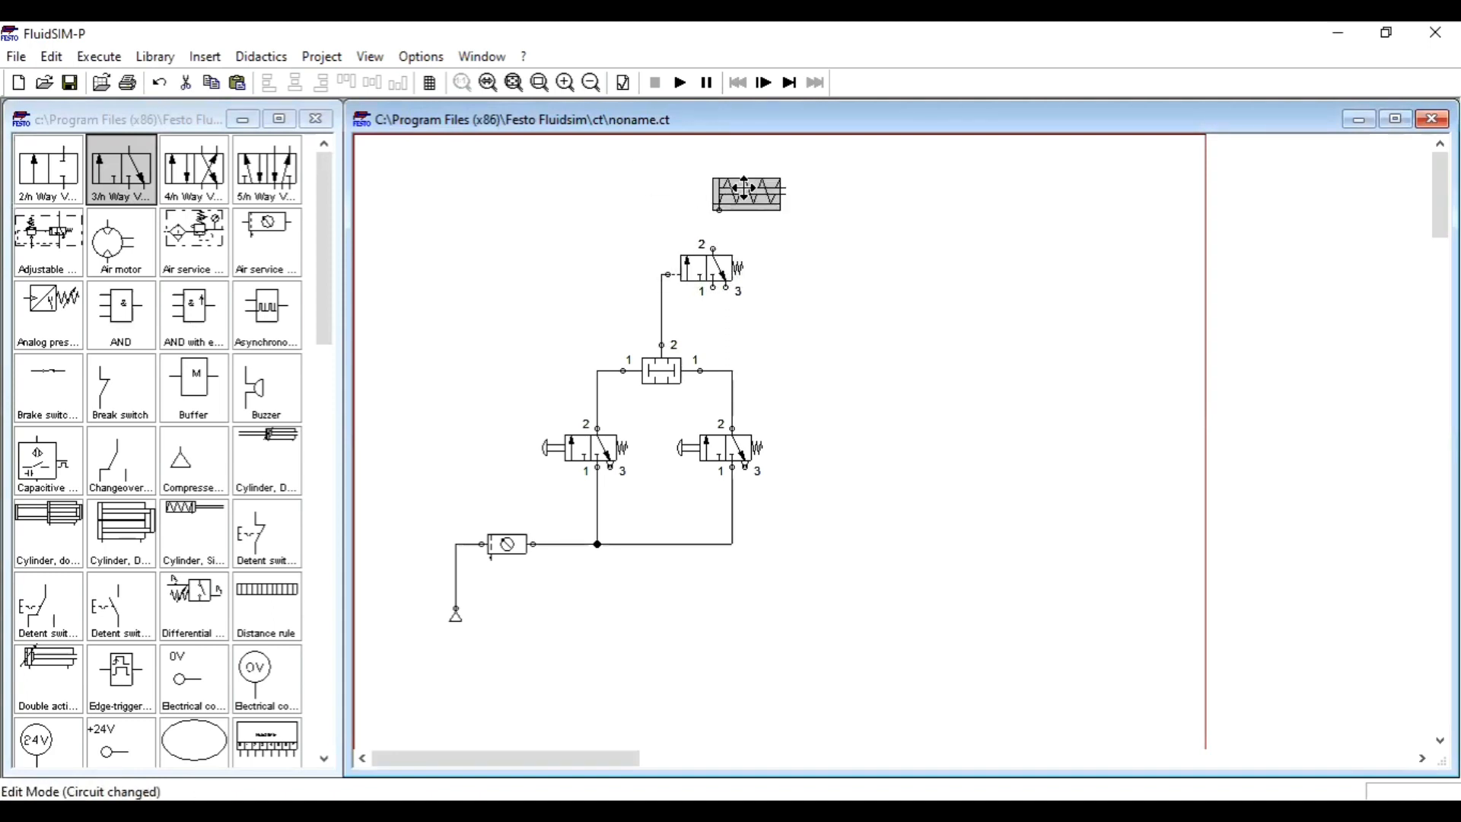
pyautogui.moveTo(713, 249); pyautogui.dragTo(745, 185)
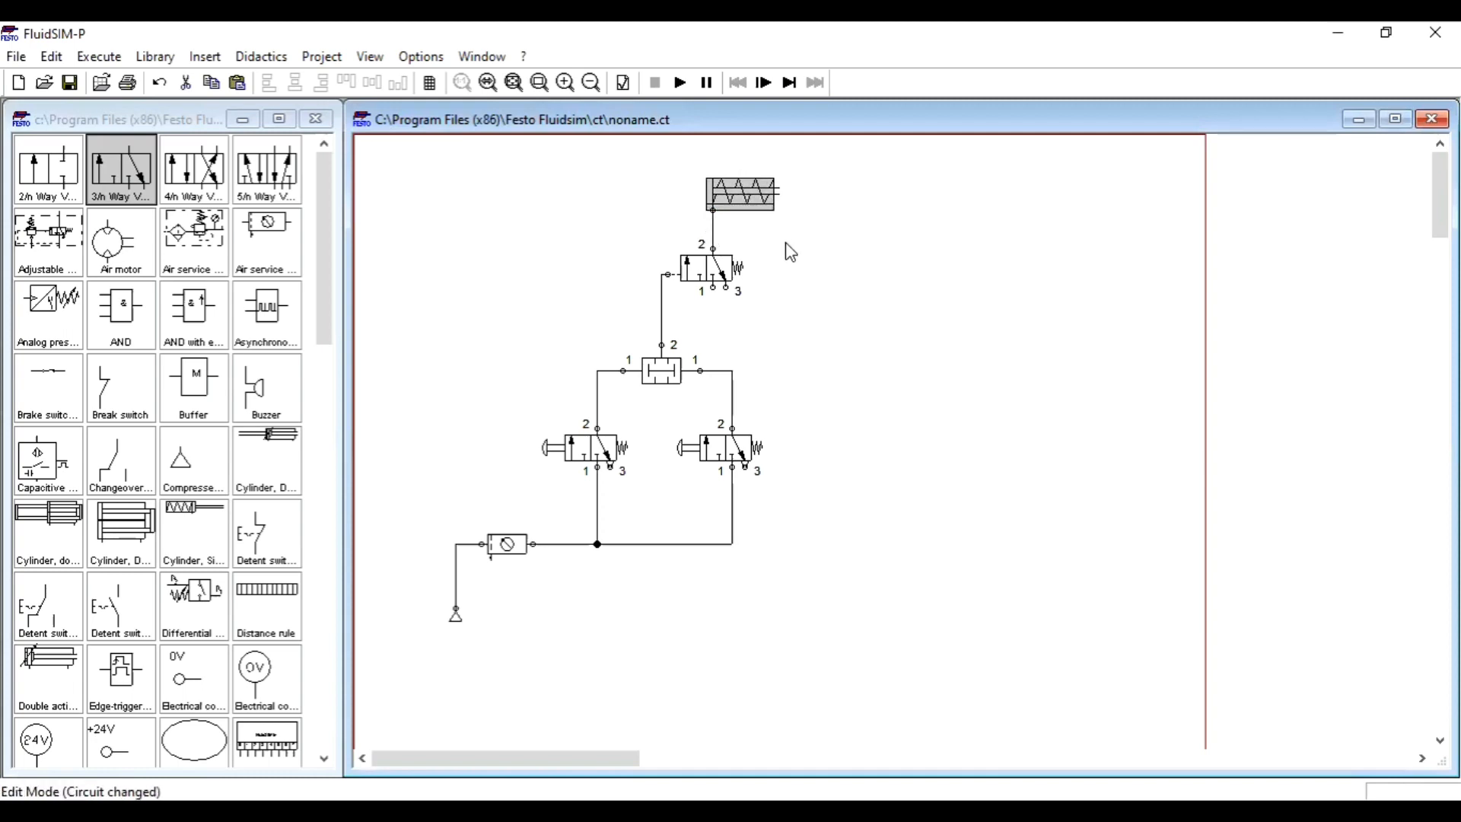
pyautogui.click(790, 259)
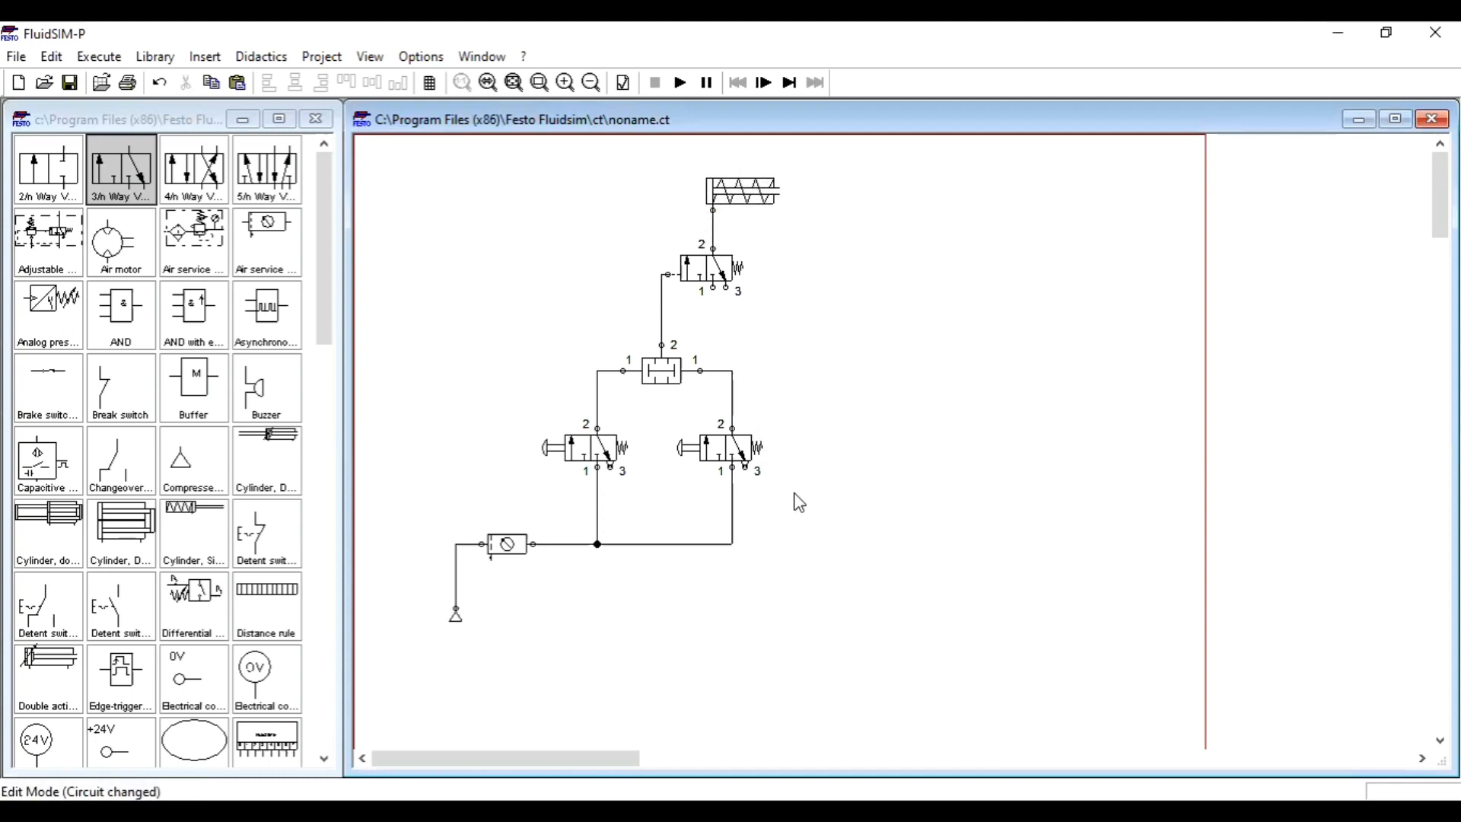
# Set an exhaust terminator on port 3 of the pilot-operated 3/n valve.
pyautogui.doubleClick(727, 290)
pyautogui.click(729, 473)
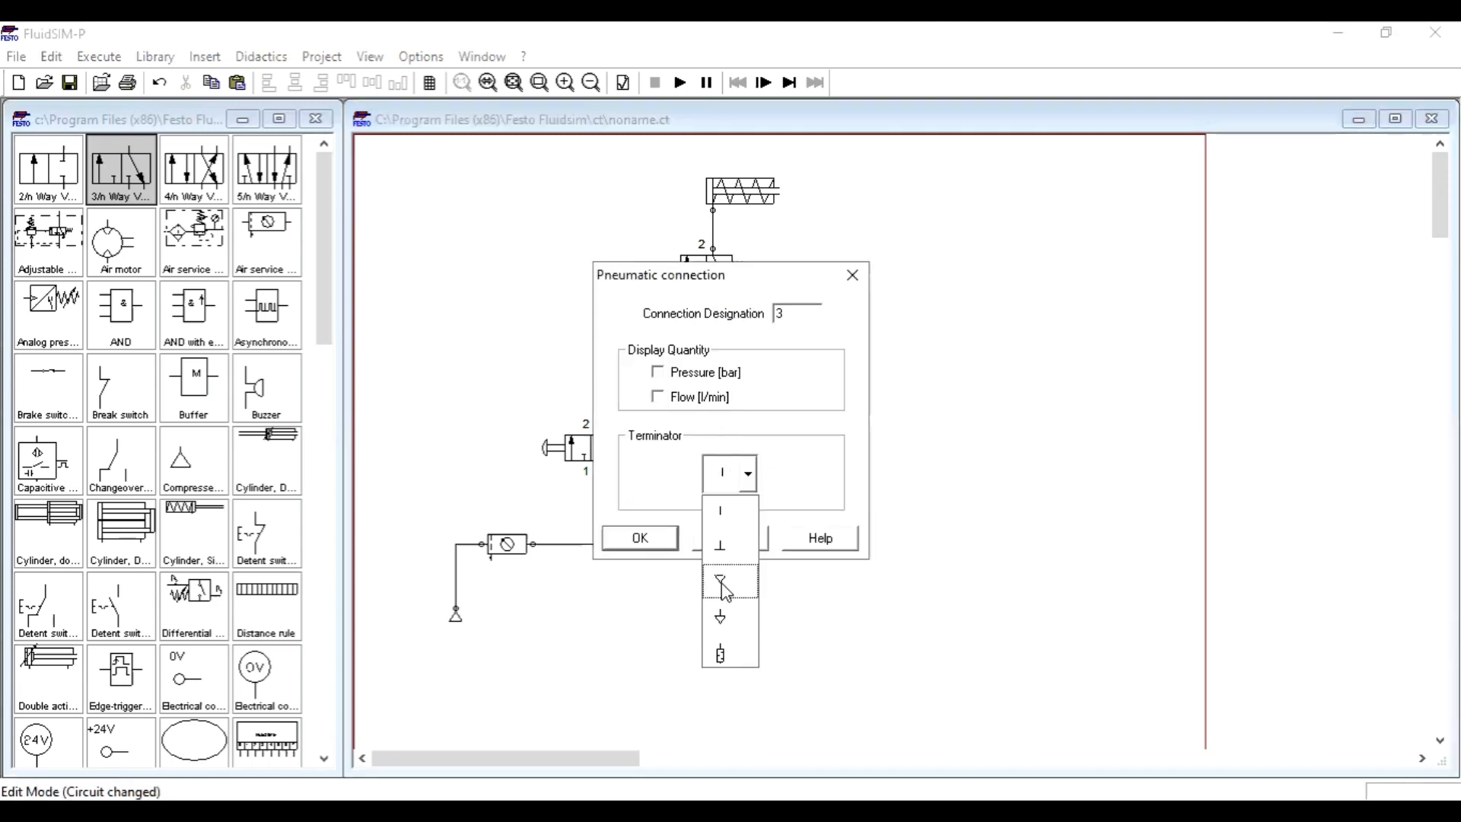
pyautogui.click(725, 586)
pyautogui.press('Return')
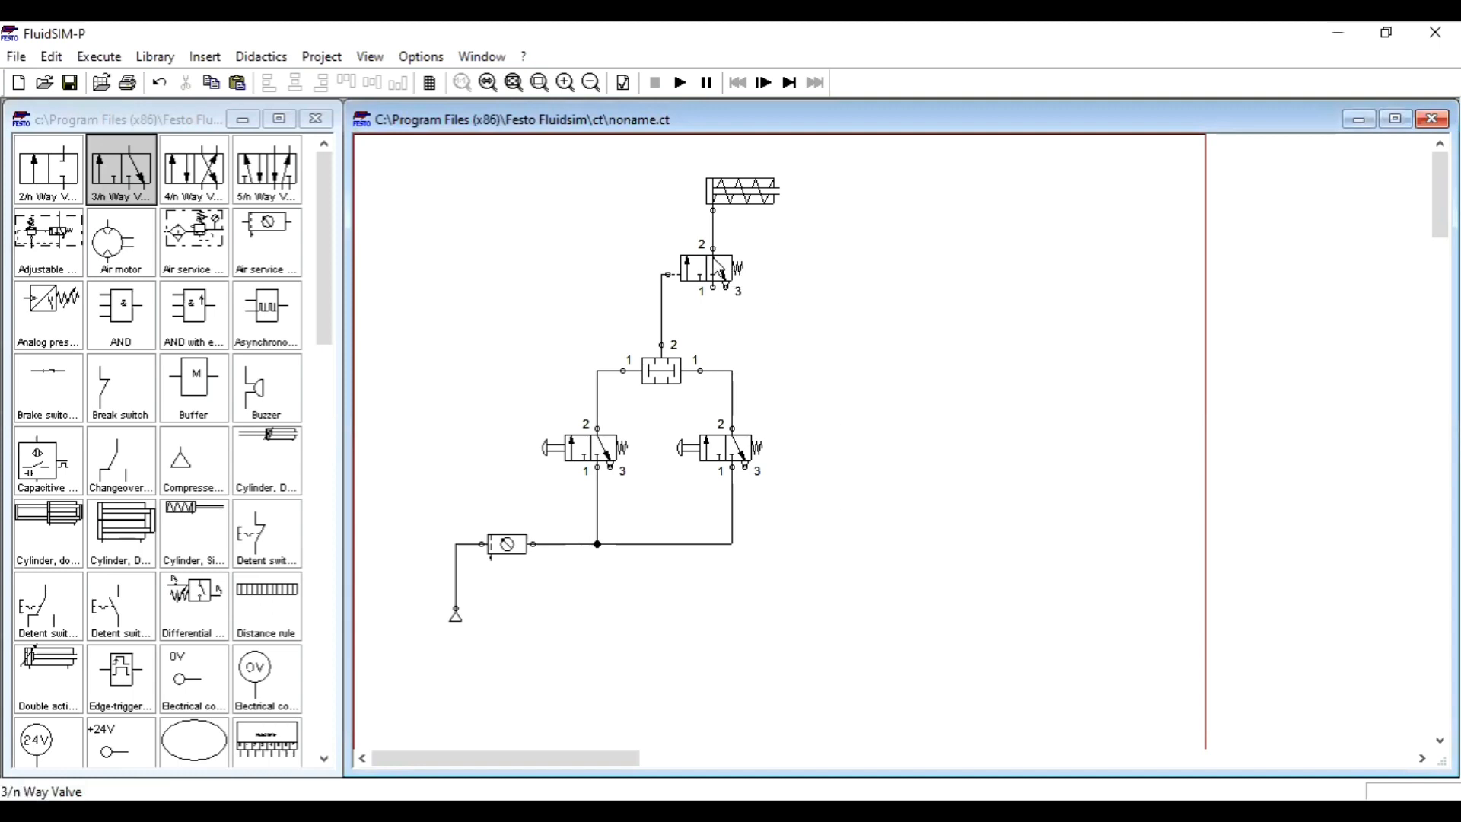
# Shift the cylinder and pilot-operated valve clear to the right of the pushbutton valves and connect the valve's port 1 to the supply line.
pyautogui.moveTo(685, 166); pyautogui.dragTo(789, 313)
pyautogui.moveTo(726, 263)
pyautogui.mouseDown()
pyautogui.moveTo(809, 269)
pyautogui.moveTo(761, 522)
pyautogui.moveTo(731, 542)
pyautogui.mouseUp()
pyautogui.click(816, 351)
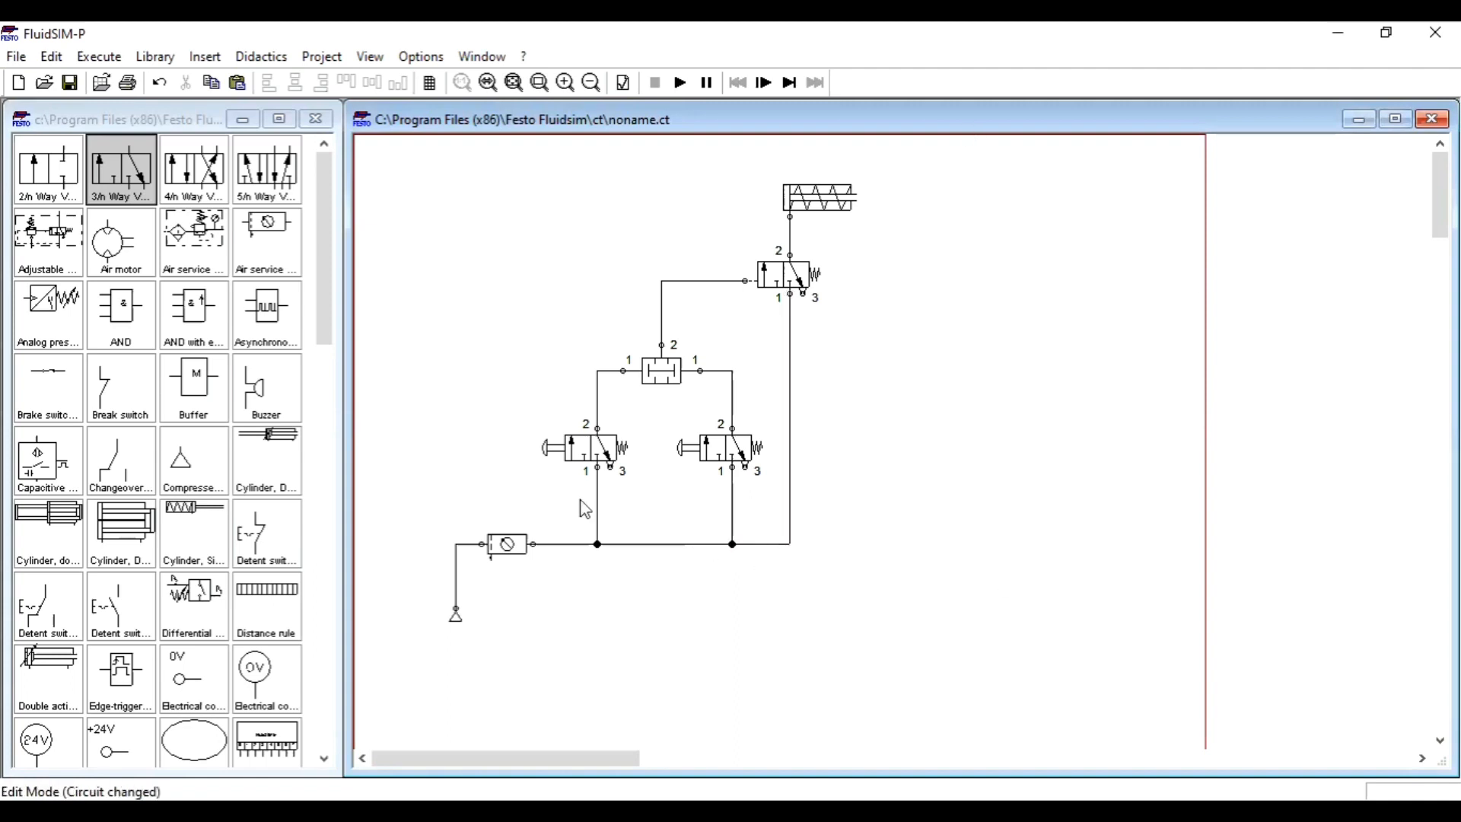
# Start the simulation and actuate each pushbutton valve separately, then both together, to test the cylinder's response.
pyautogui.press('F9')
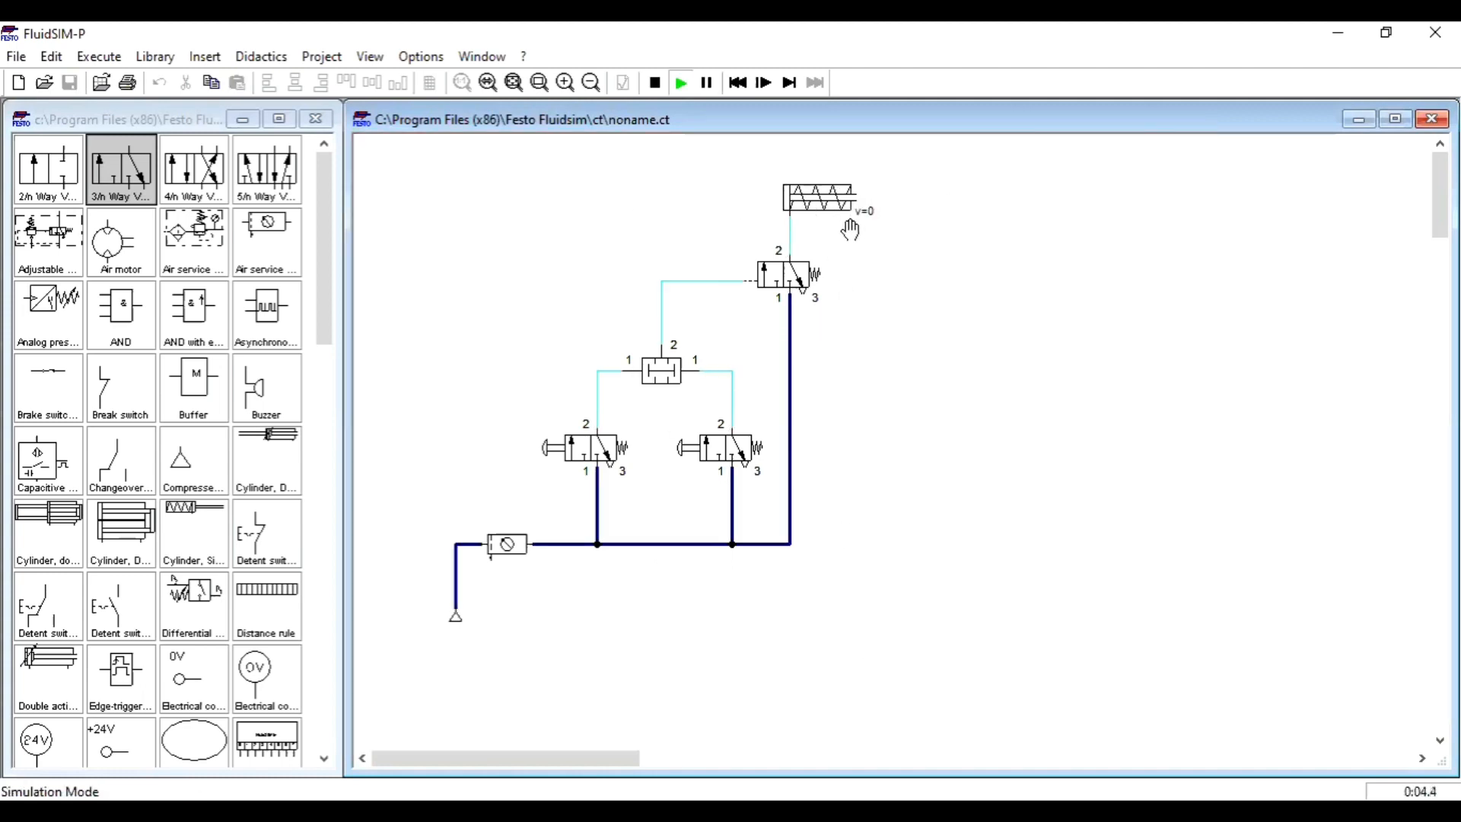
pyautogui.click(601, 445)
pyautogui.click(743, 439)
pyautogui.click(600, 446)
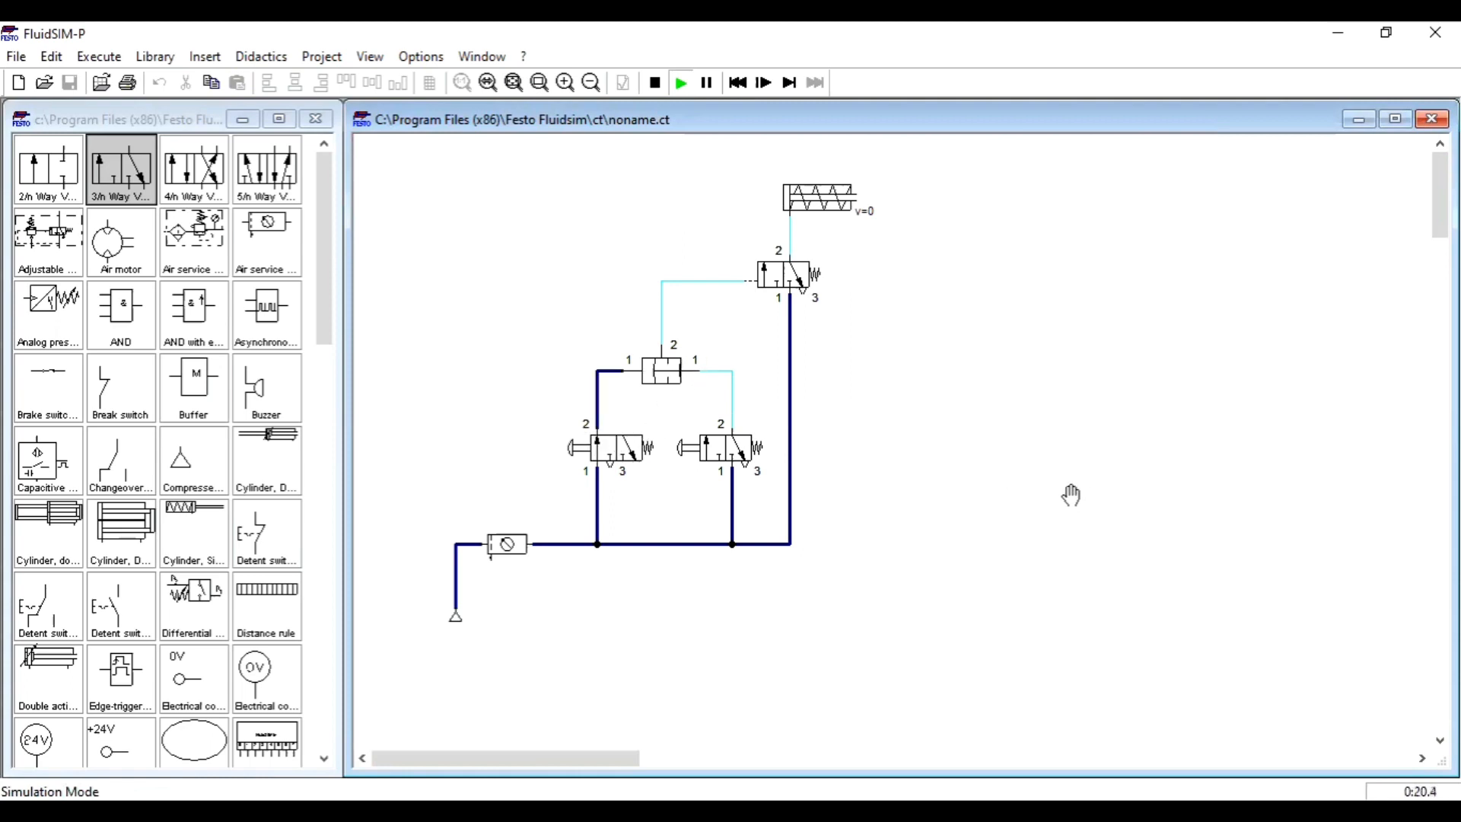
pyautogui.click(733, 449)
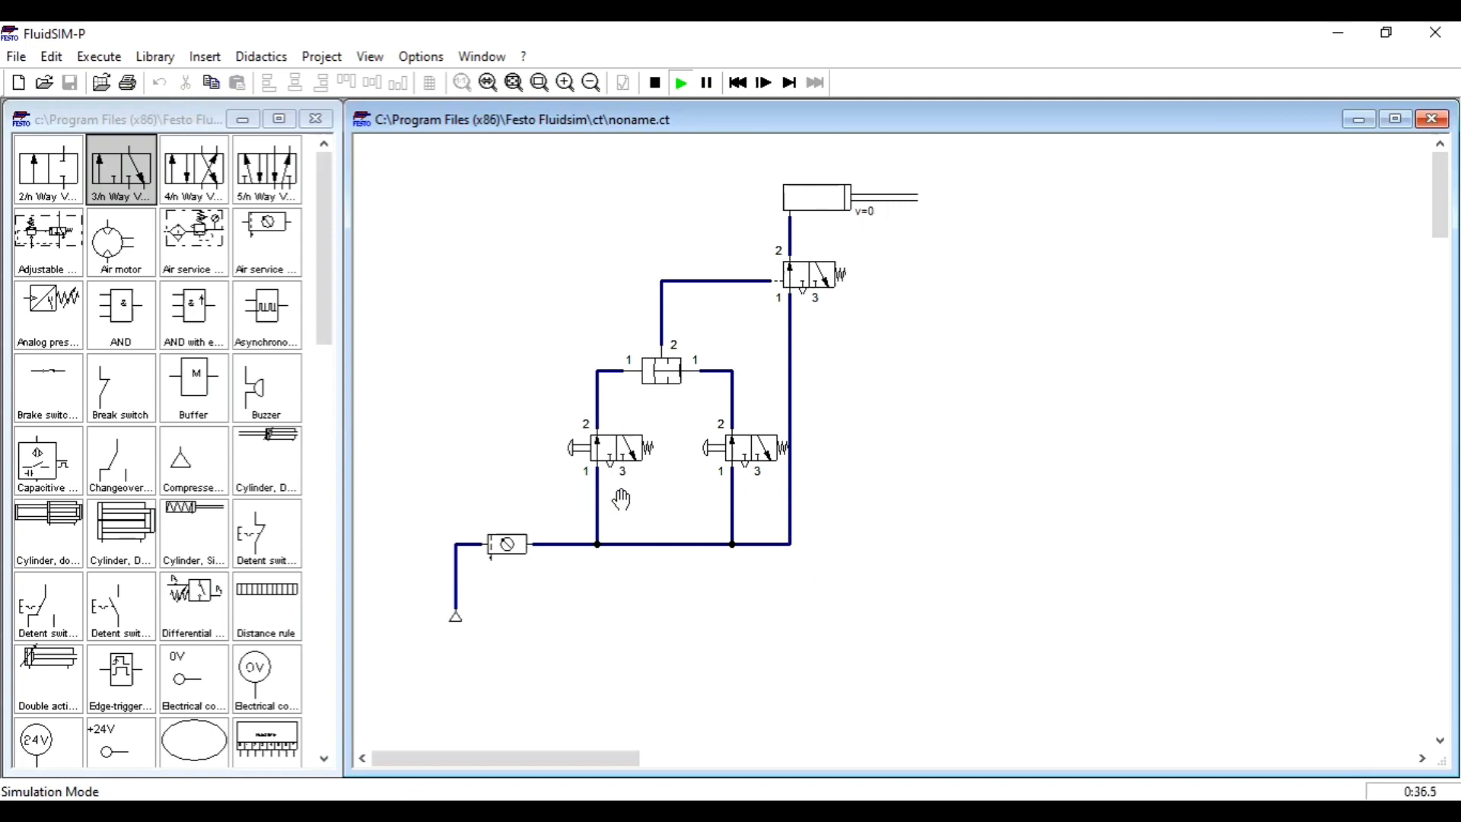
# Release the pushbutton valves, test them one at a time again, and stop the simulation.
pyautogui.click(624, 440)
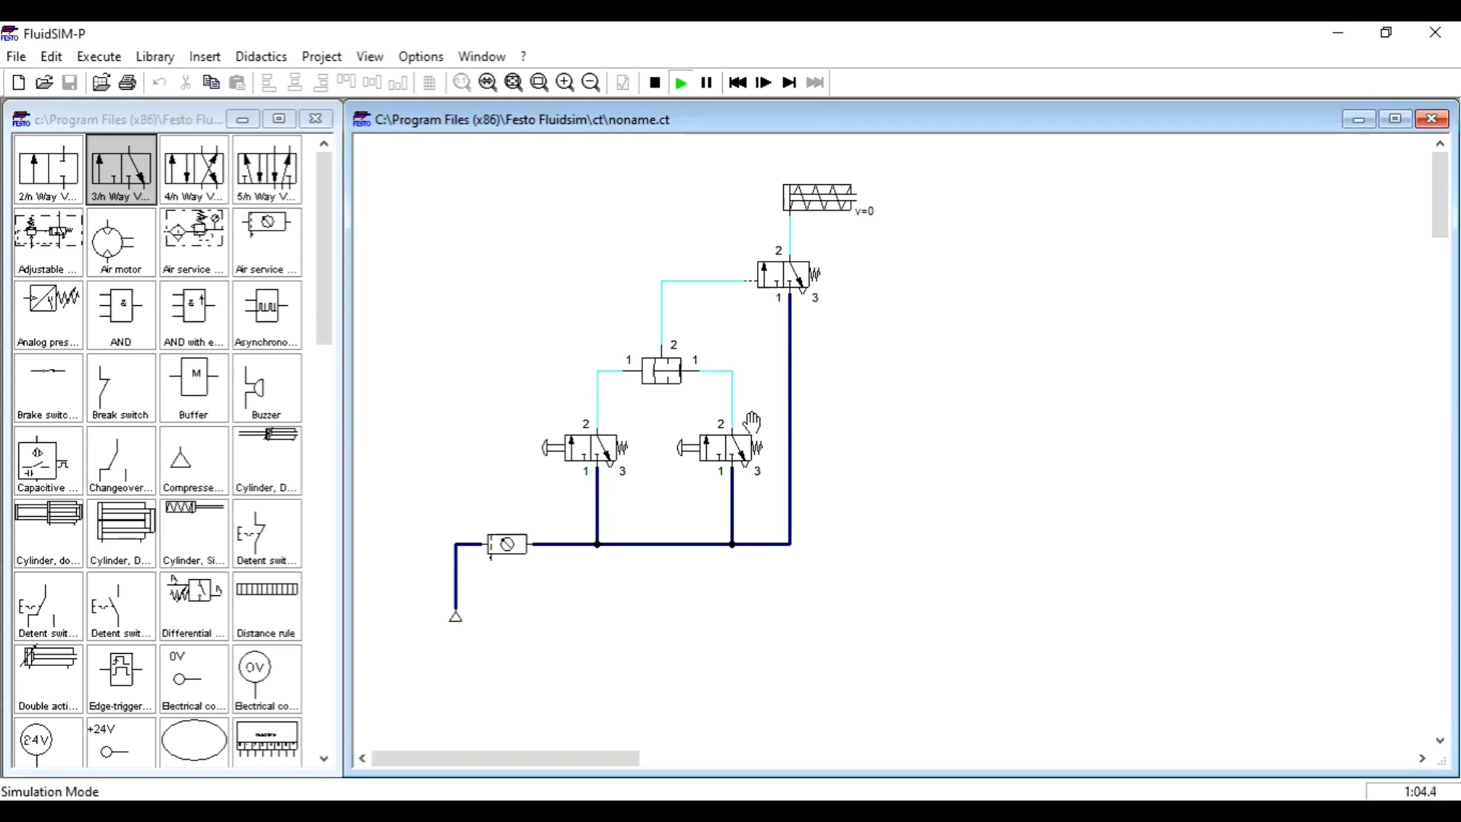
pyautogui.click(580, 448)
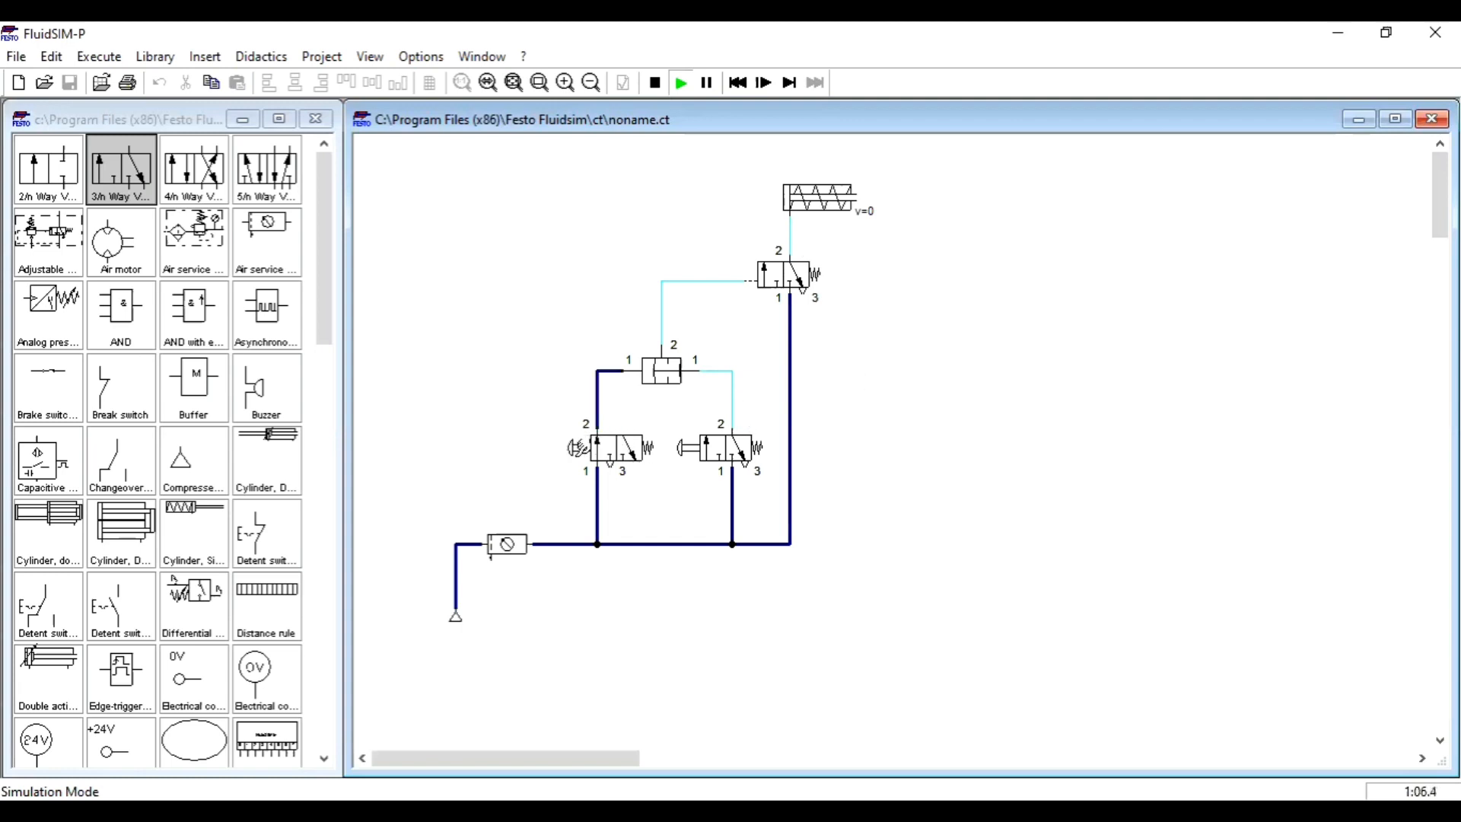
pyautogui.click(689, 448)
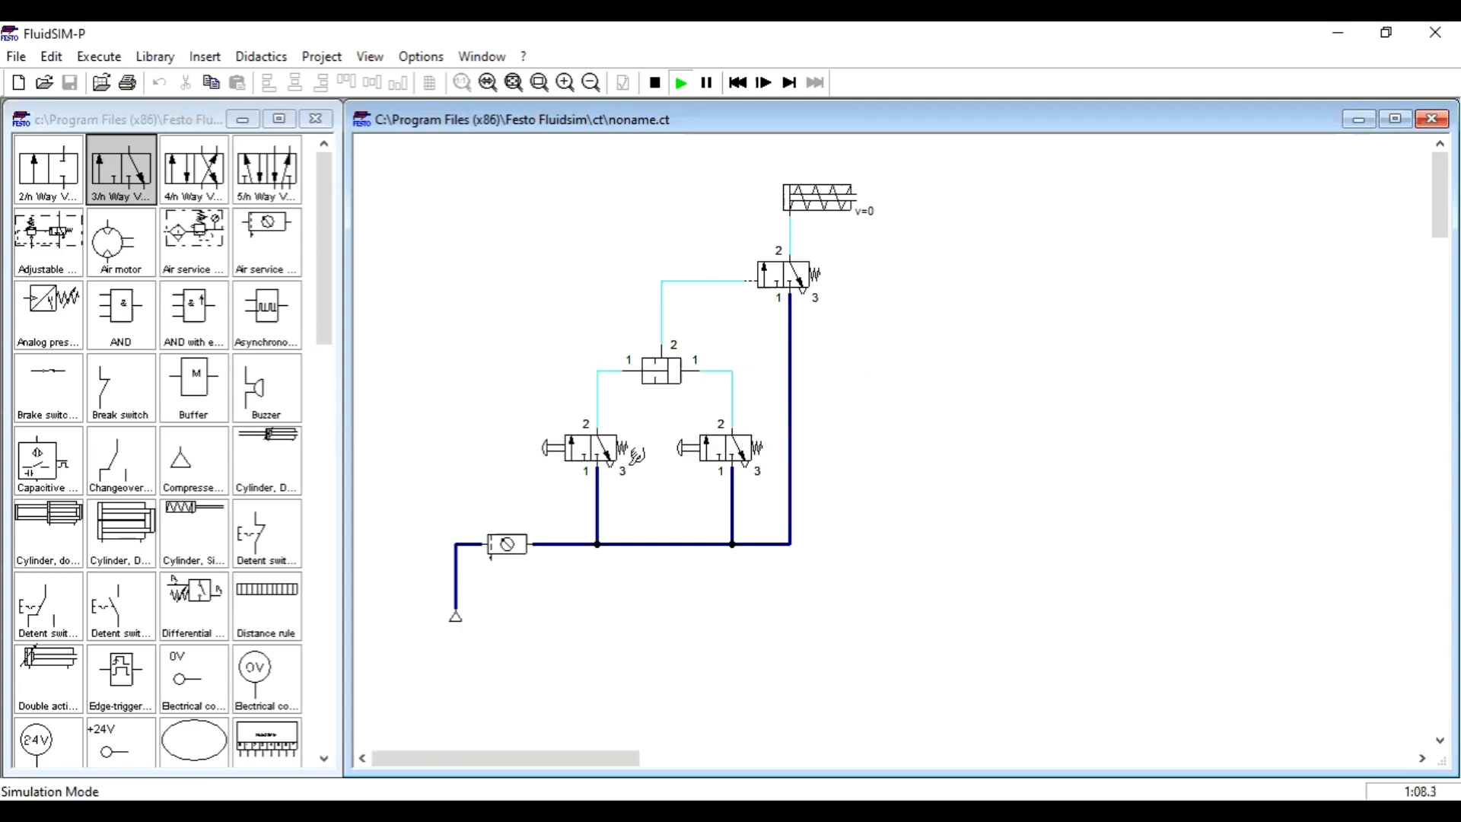
pyautogui.click(581, 452)
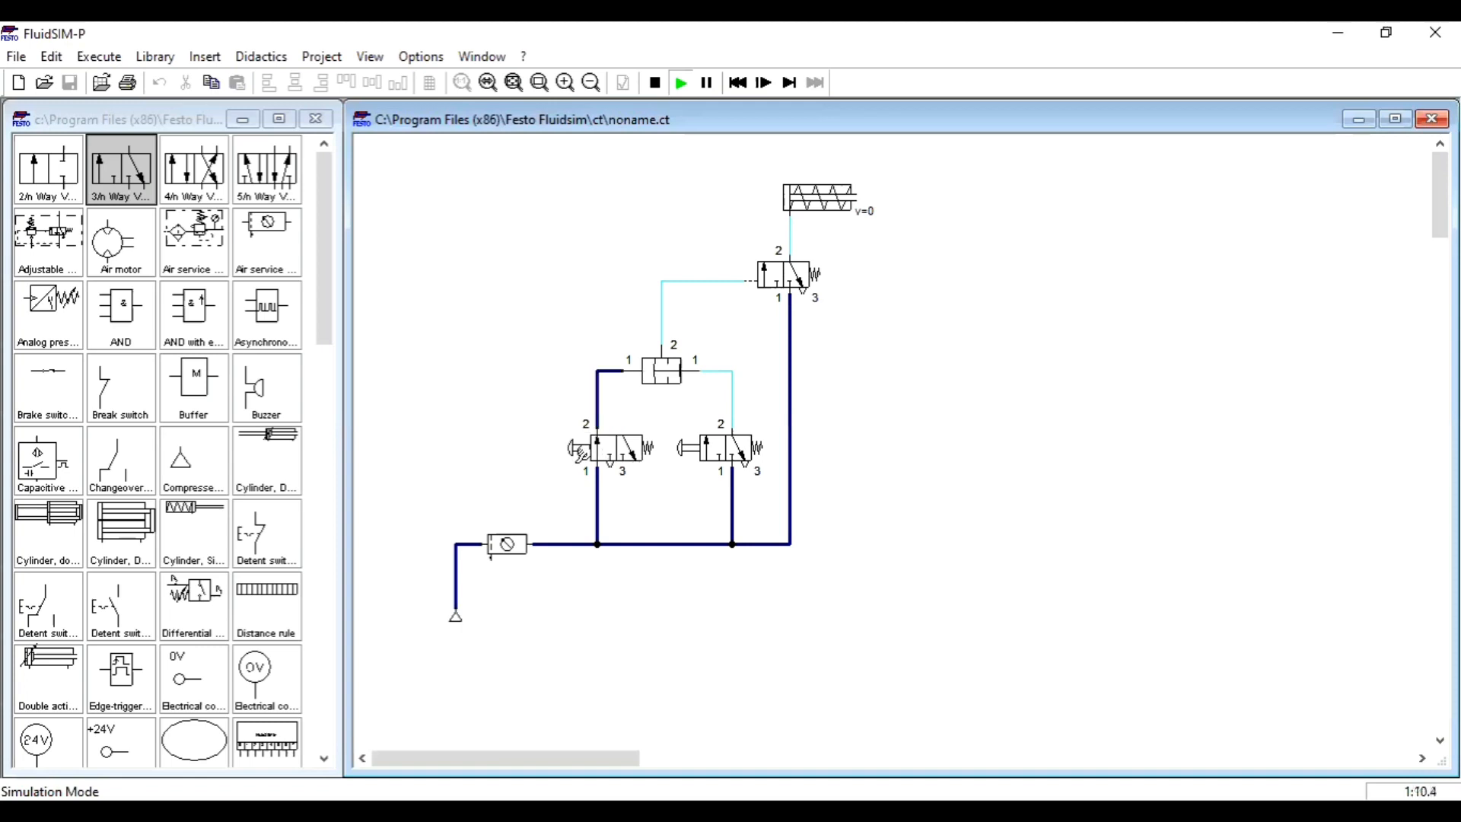
pyautogui.click(607, 447)
pyautogui.click(739, 442)
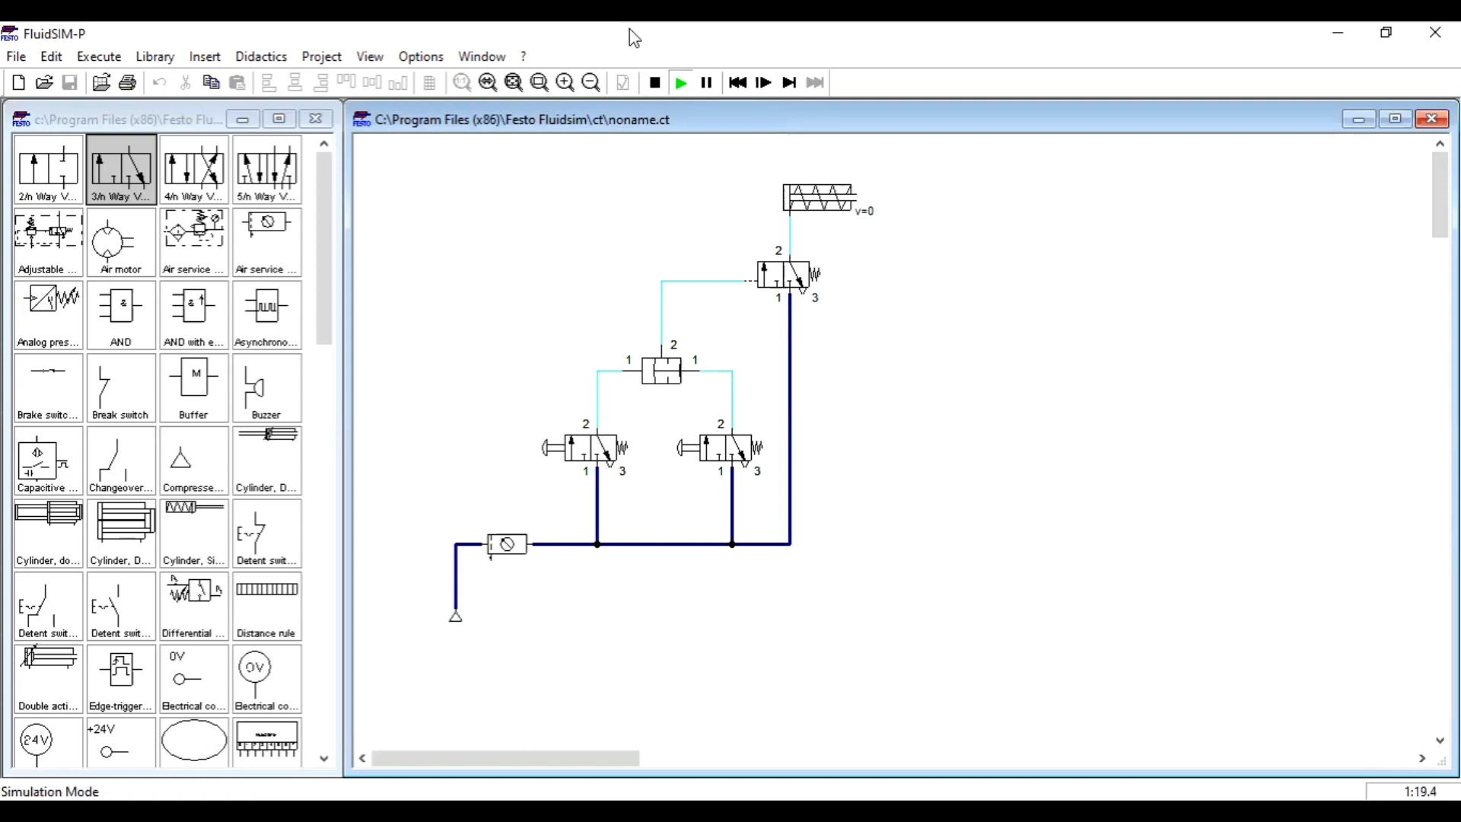
pyautogui.click(656, 82)
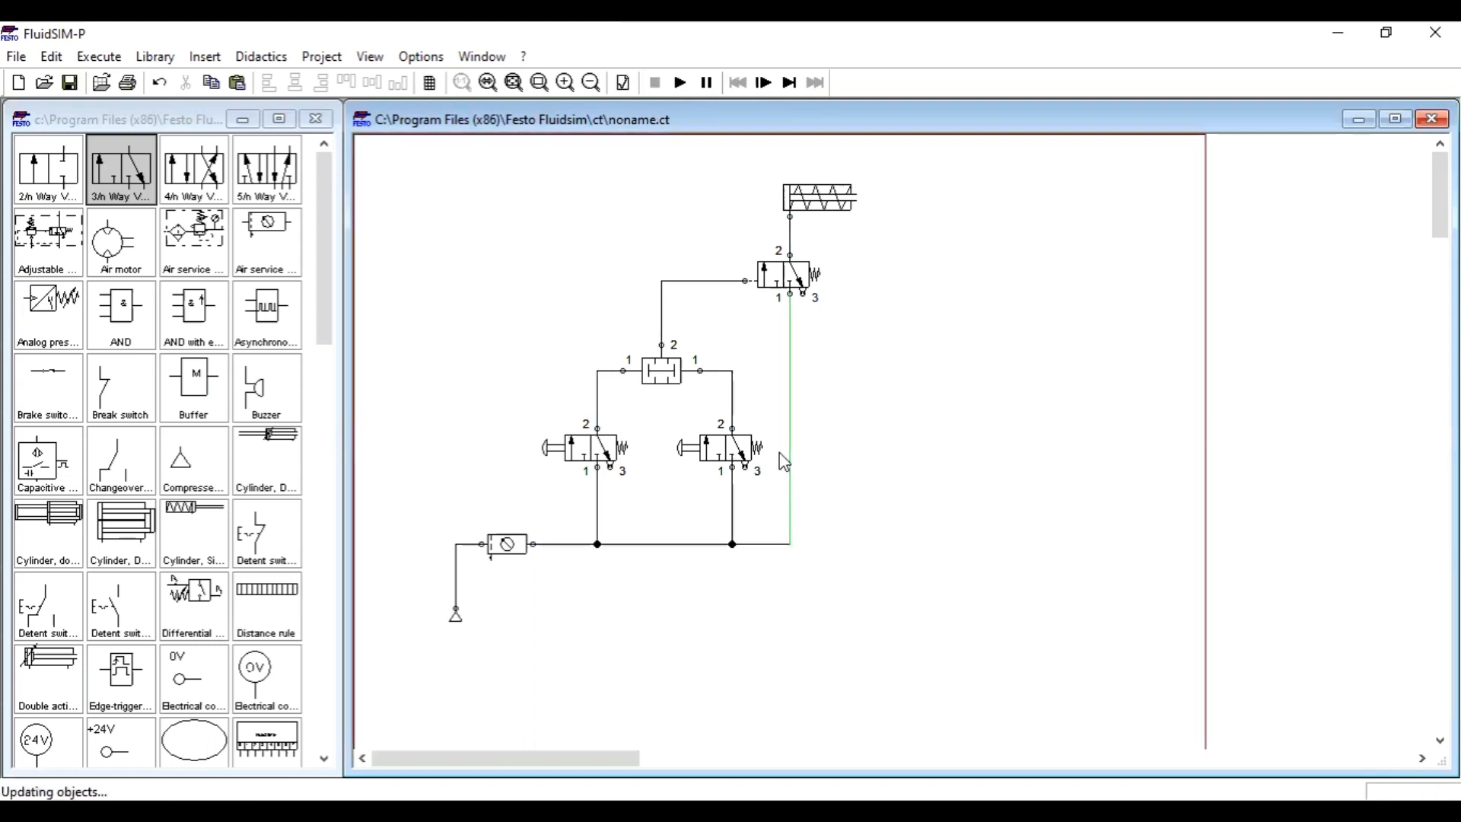
# Look through the component library down to the shuttle, time delay and two pressure valves and back to the way valves.
pyautogui.scroll(-4, 175, 540)
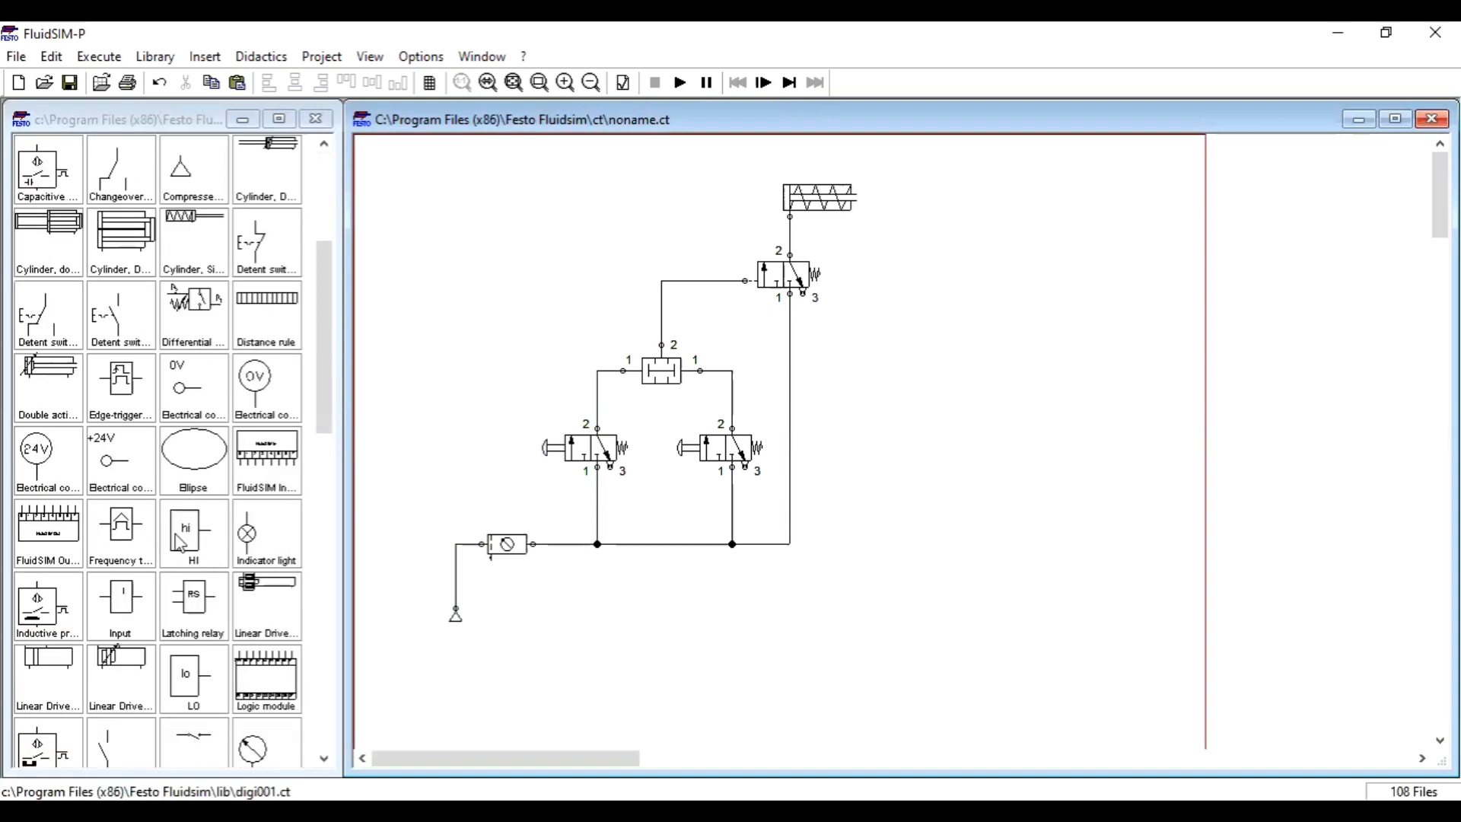
pyautogui.scroll(-5, 204, 553)
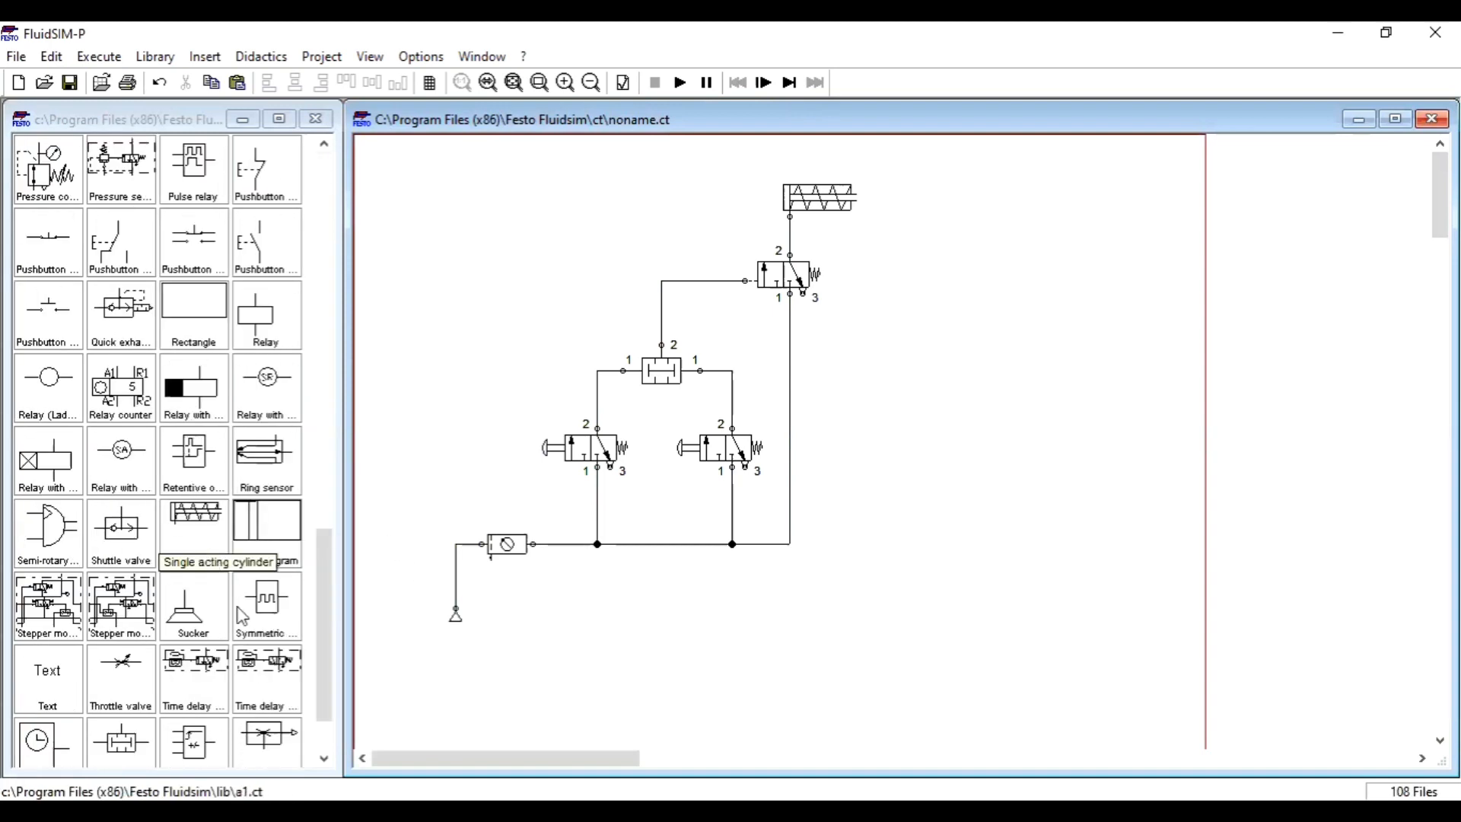
pyautogui.scroll(-2, 232, 589)
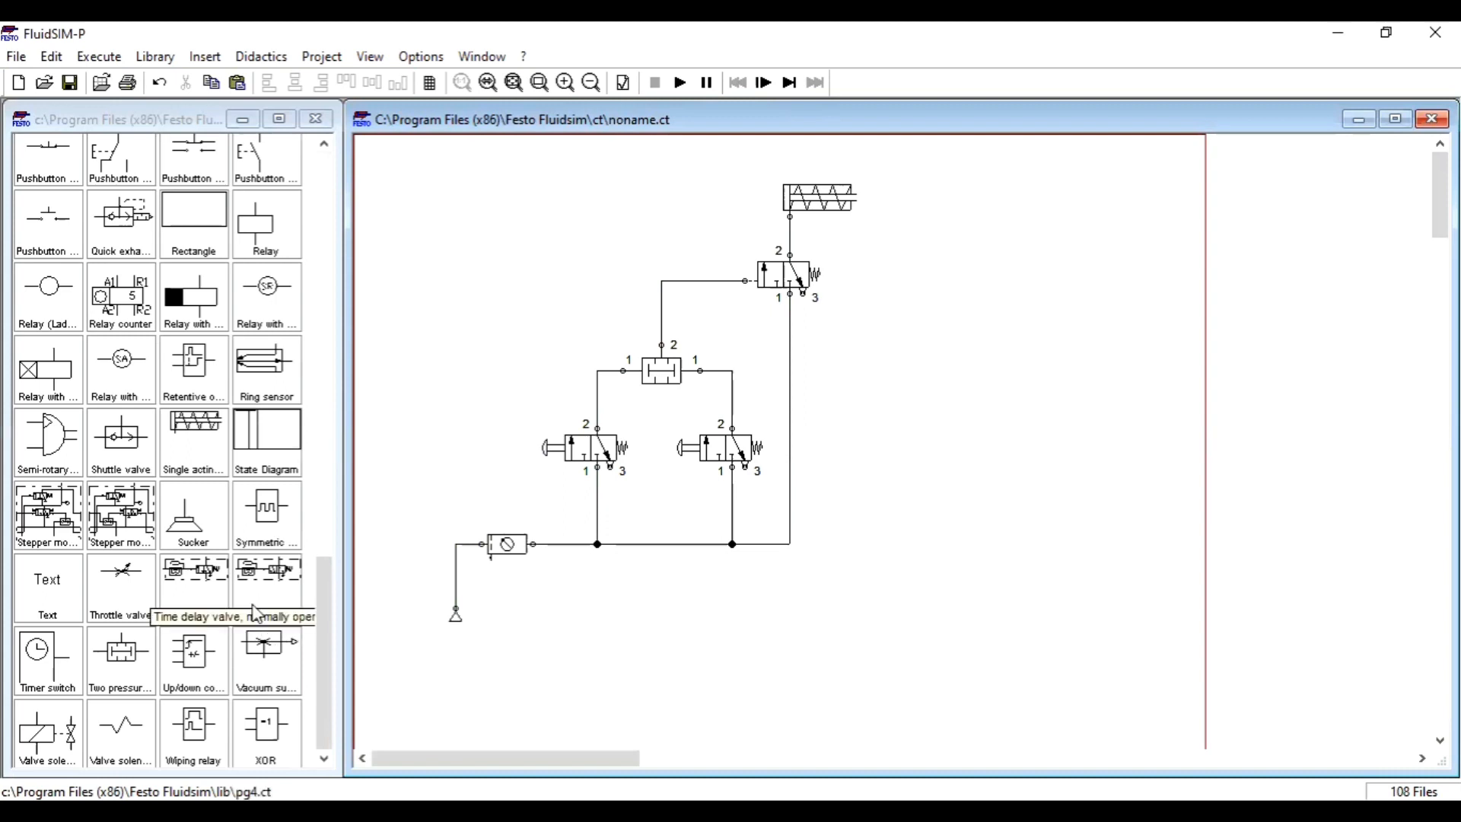
pyautogui.scroll(2, 256, 613)
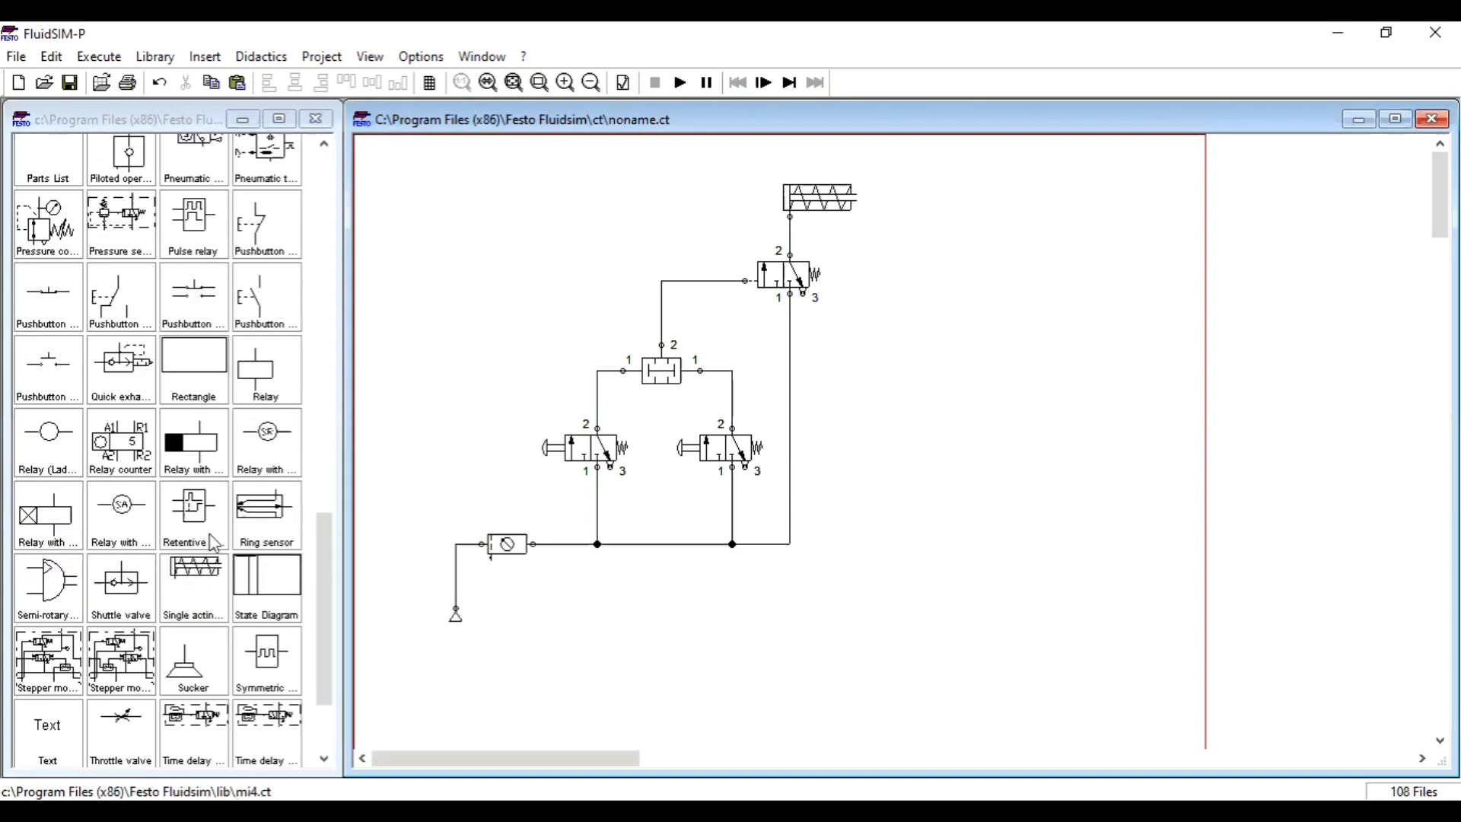
pyautogui.scroll(2, 212, 396)
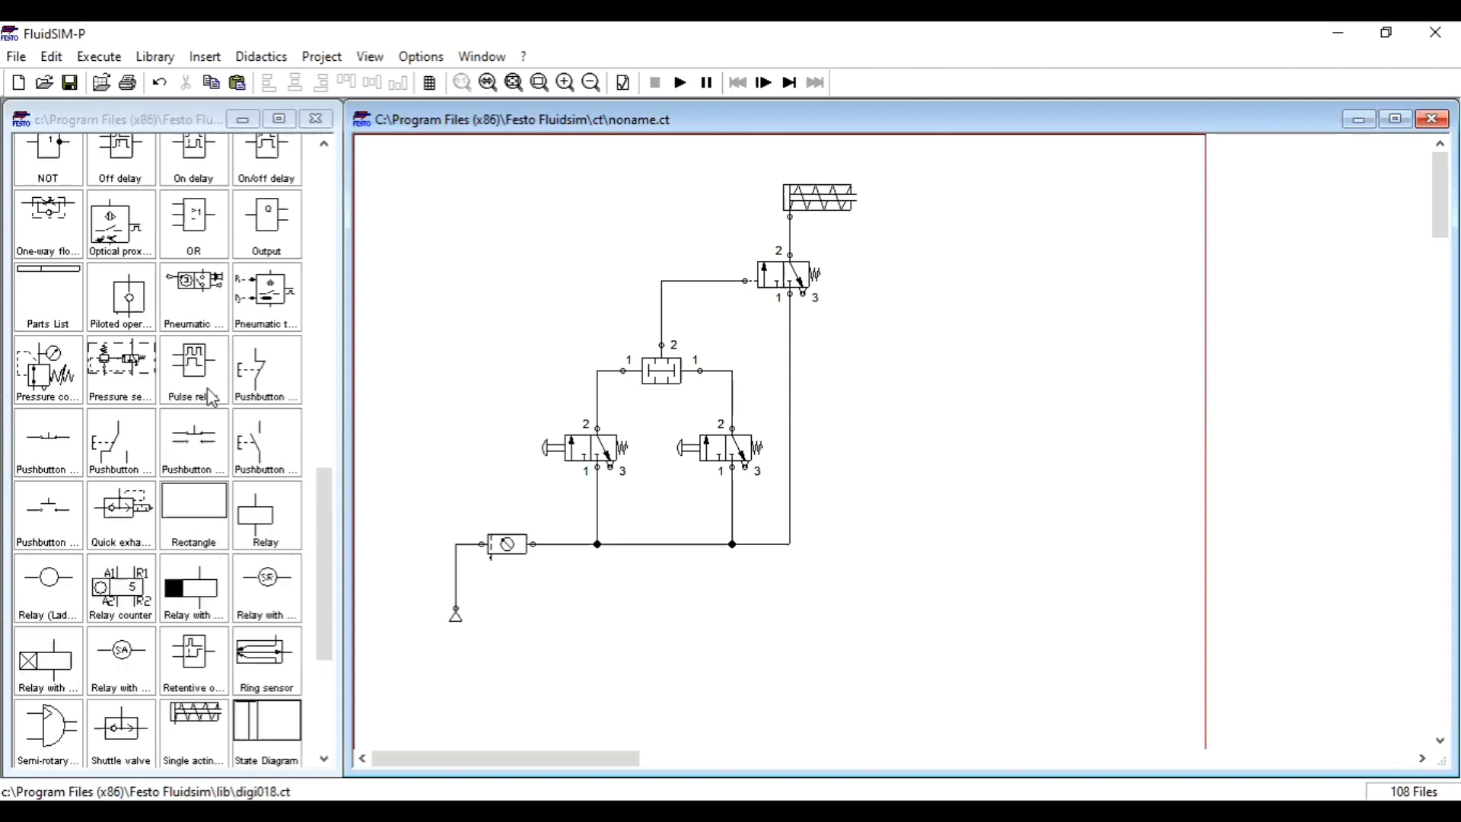
pyautogui.scroll(2, 211, 396)
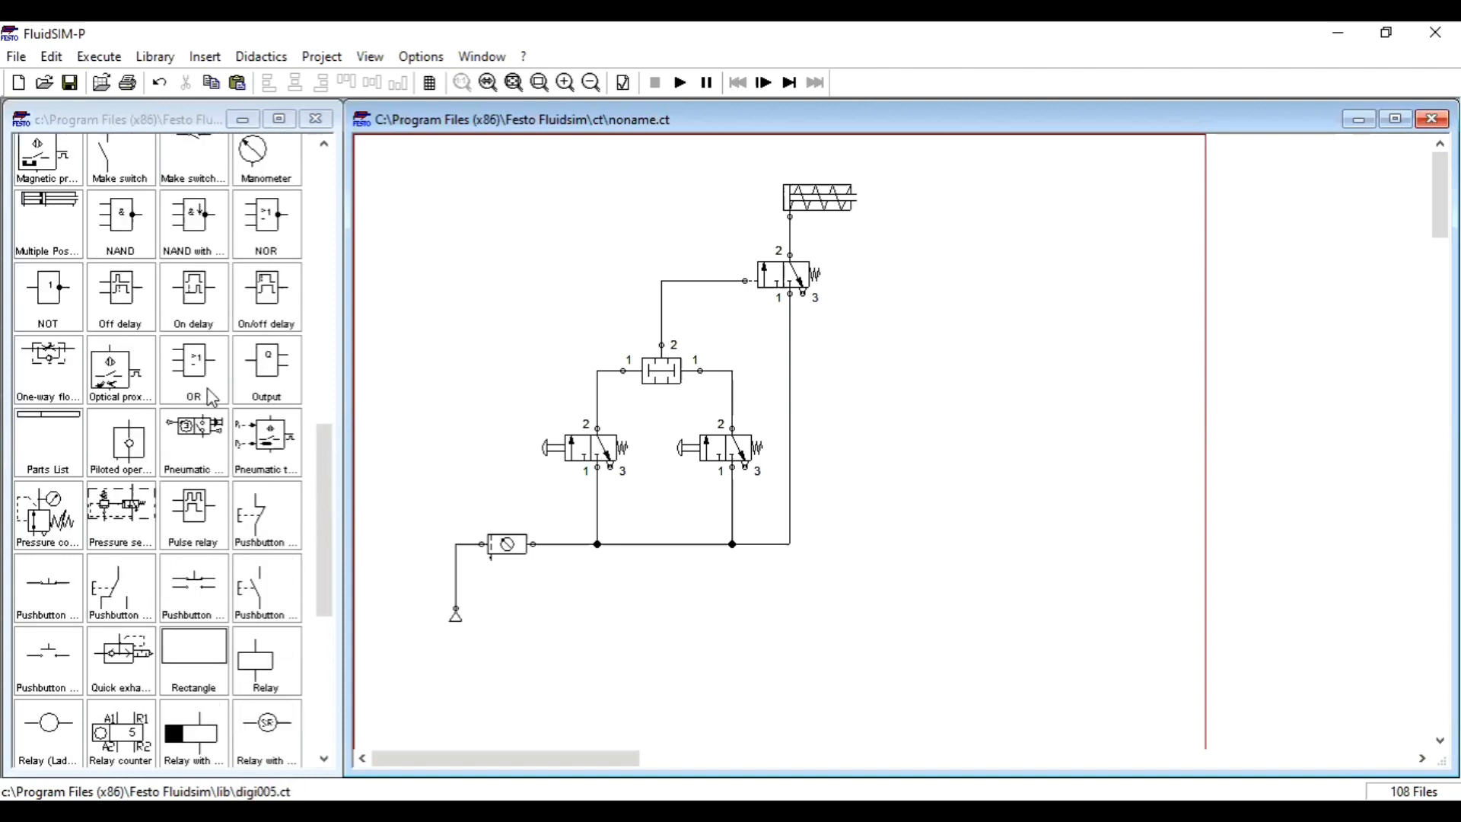
pyautogui.scroll(4, 211, 396)
pyautogui.scroll(5, 212, 396)
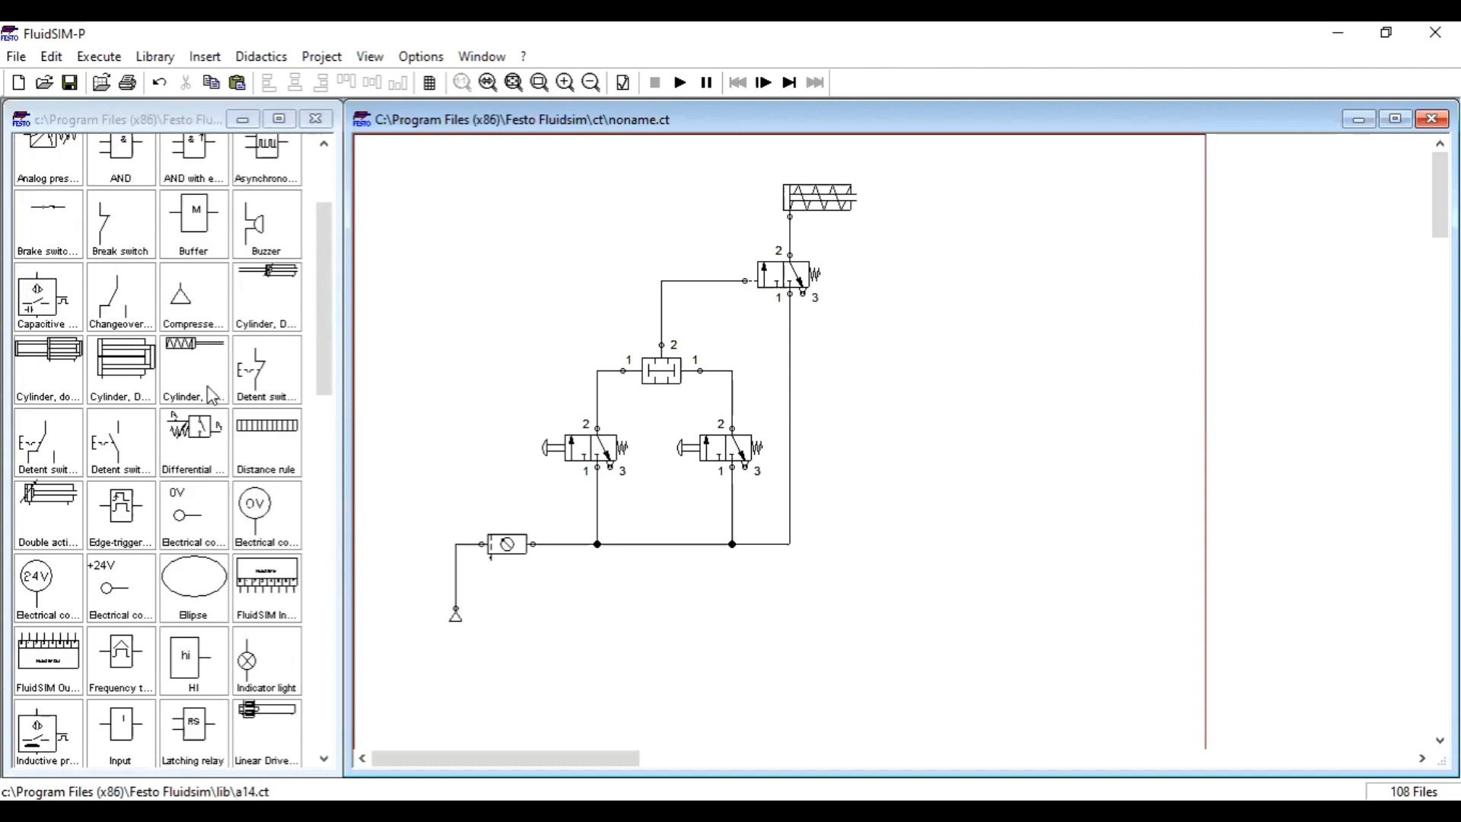
pyautogui.scroll(3, 240, 531)
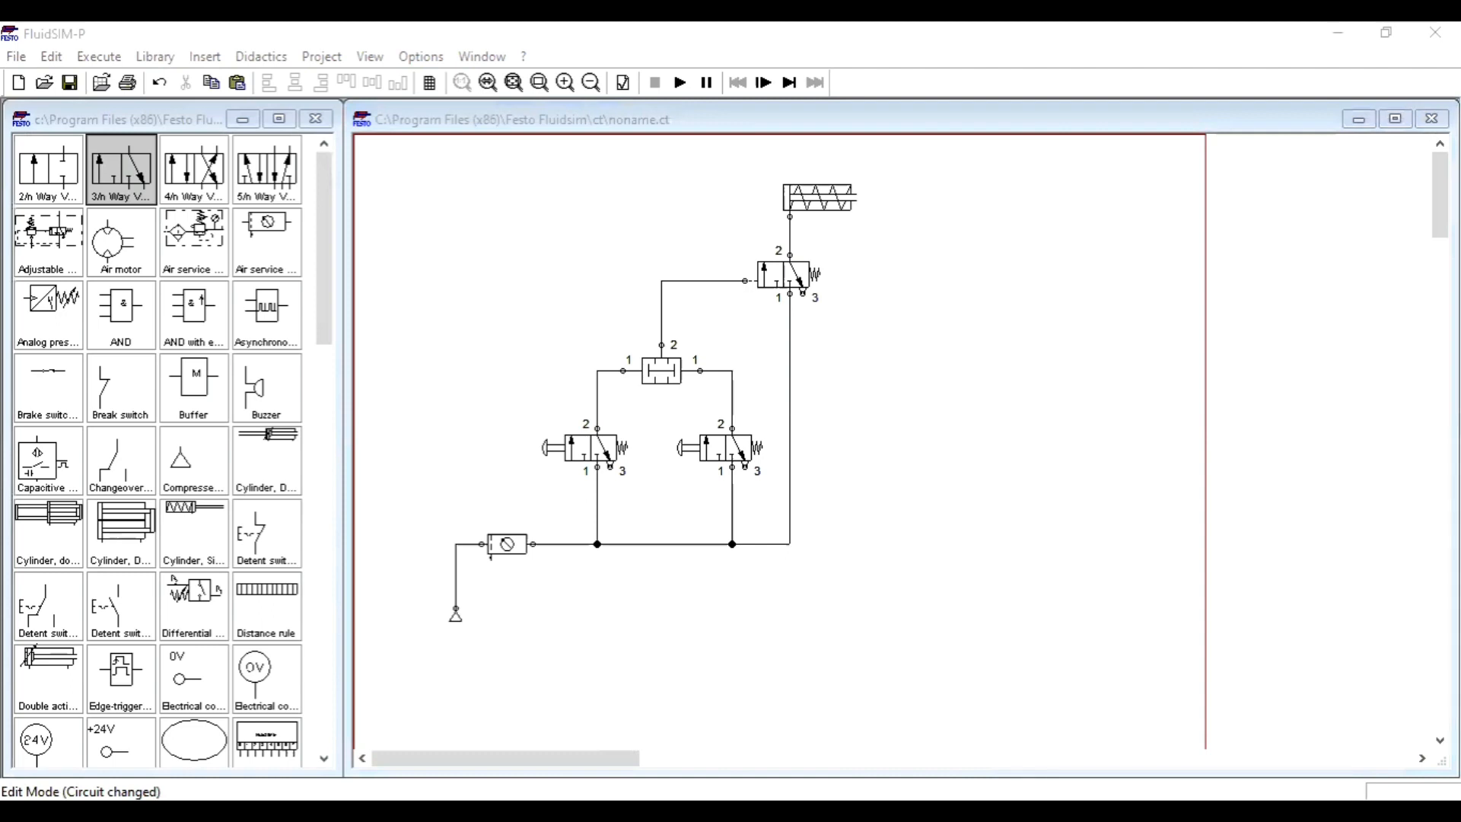
# Add a shuttle valve to the right of the AND circuit and place copies of the two pushbutton valves below it.
pyautogui.scroll(-6, 237, 564)
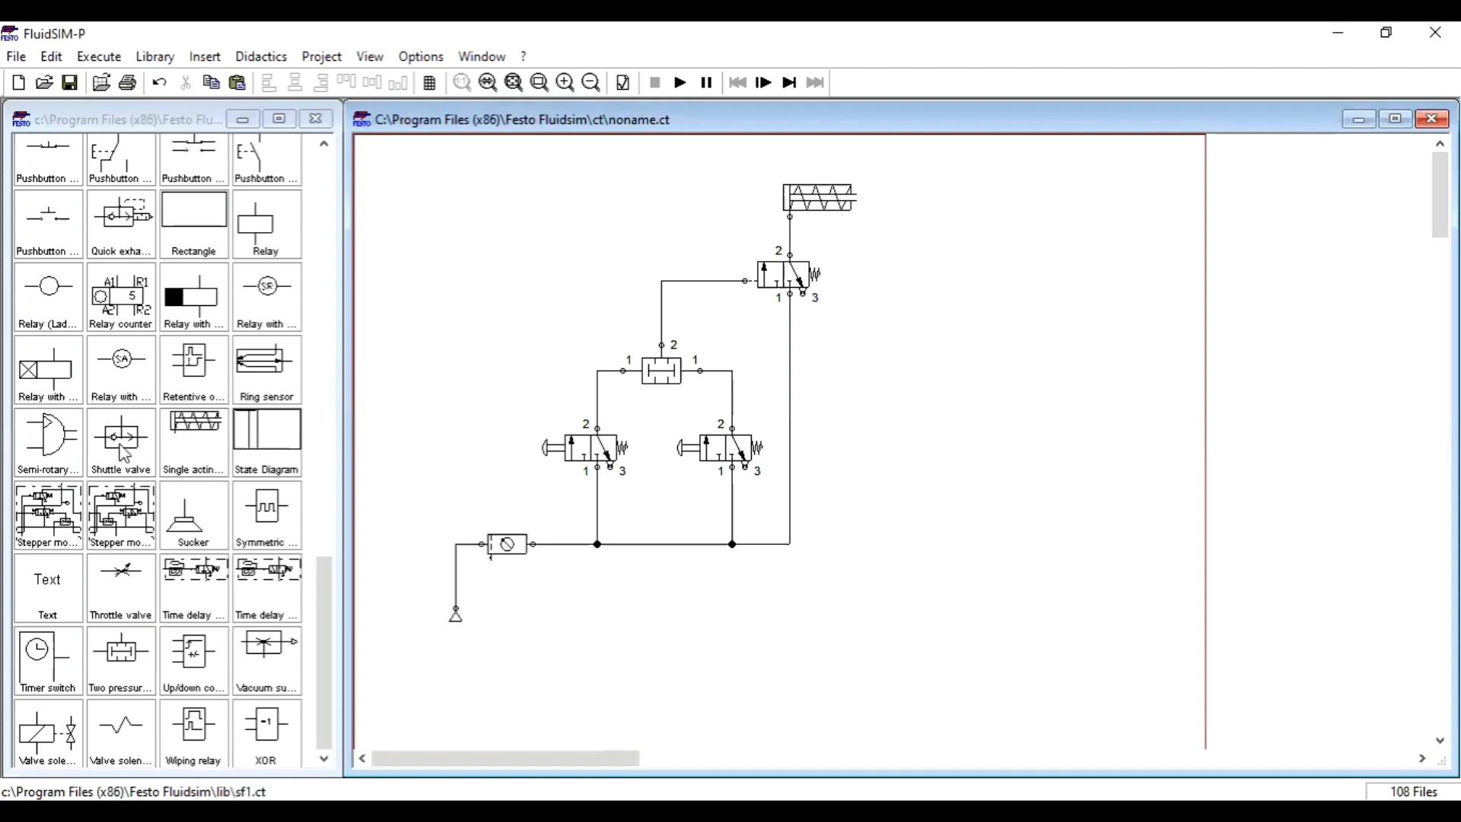
pyautogui.moveTo(124, 453); pyautogui.dragTo(985, 373)
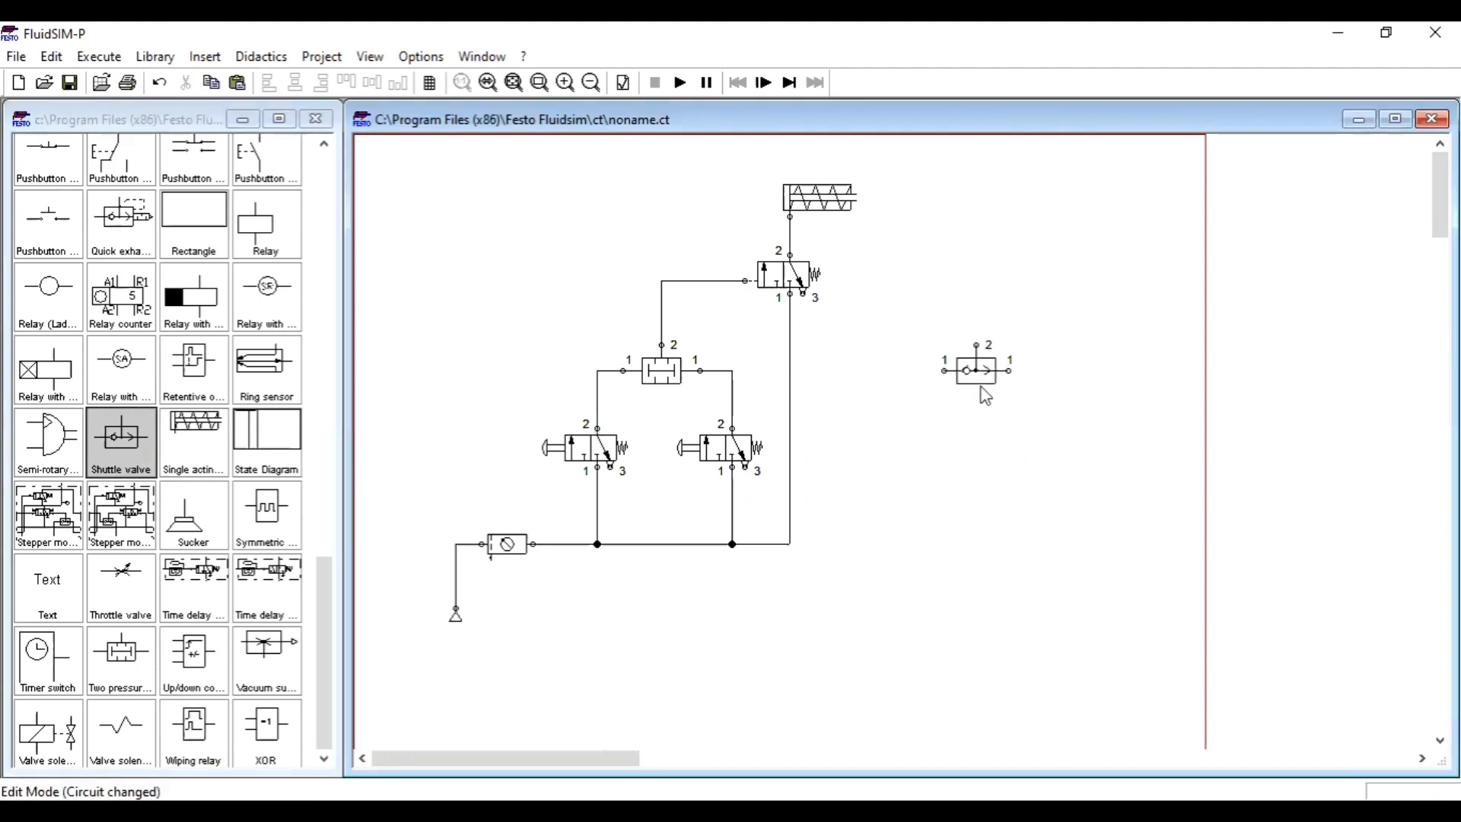
pyautogui.moveTo(466, 406); pyautogui.dragTo(775, 496)
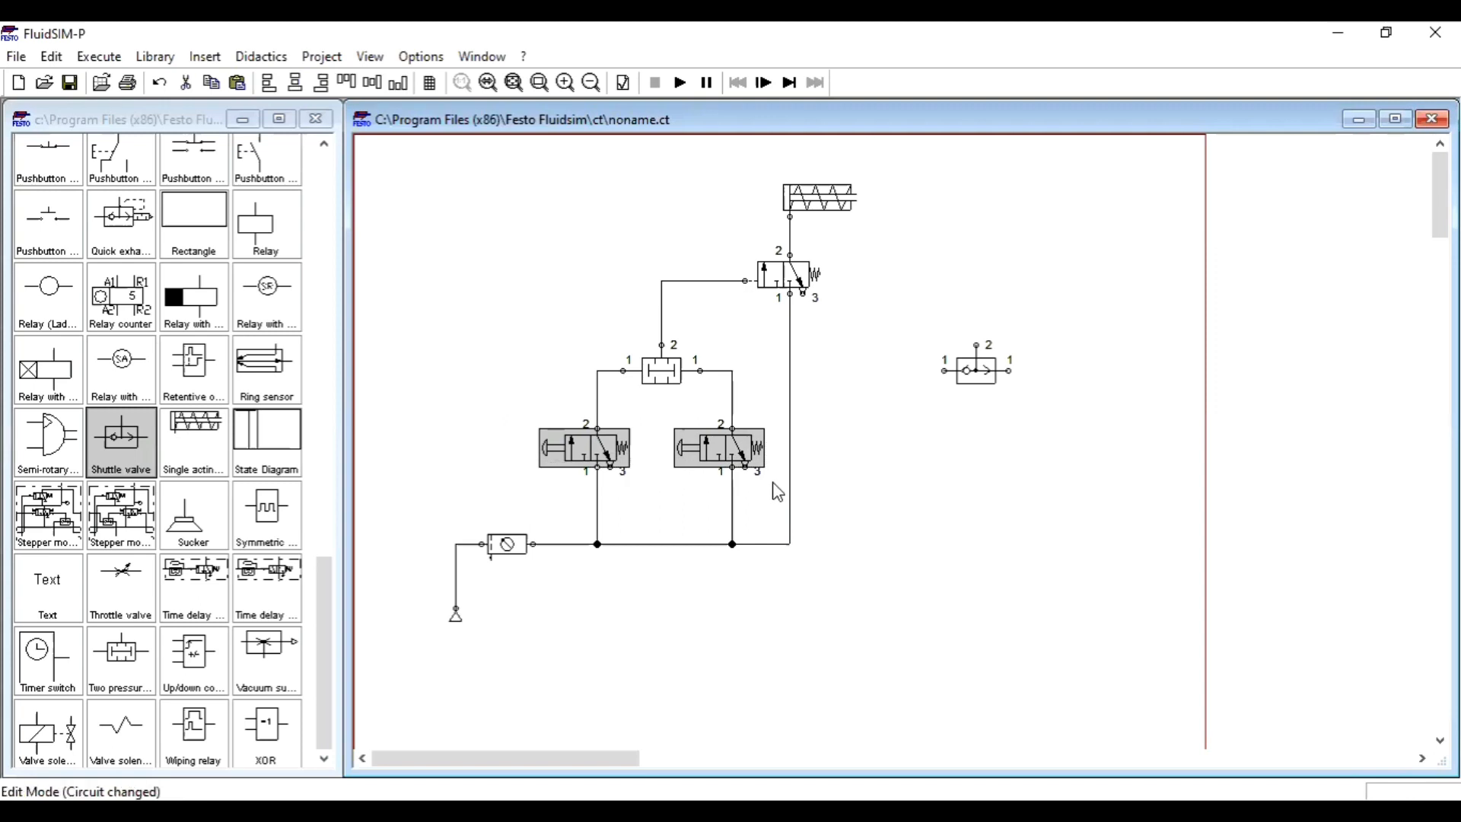
pyautogui.hotkey('ctrl', 'v')
pyautogui.moveTo(996, 487); pyautogui.dragTo(1048, 473)
pyautogui.click(935, 632)
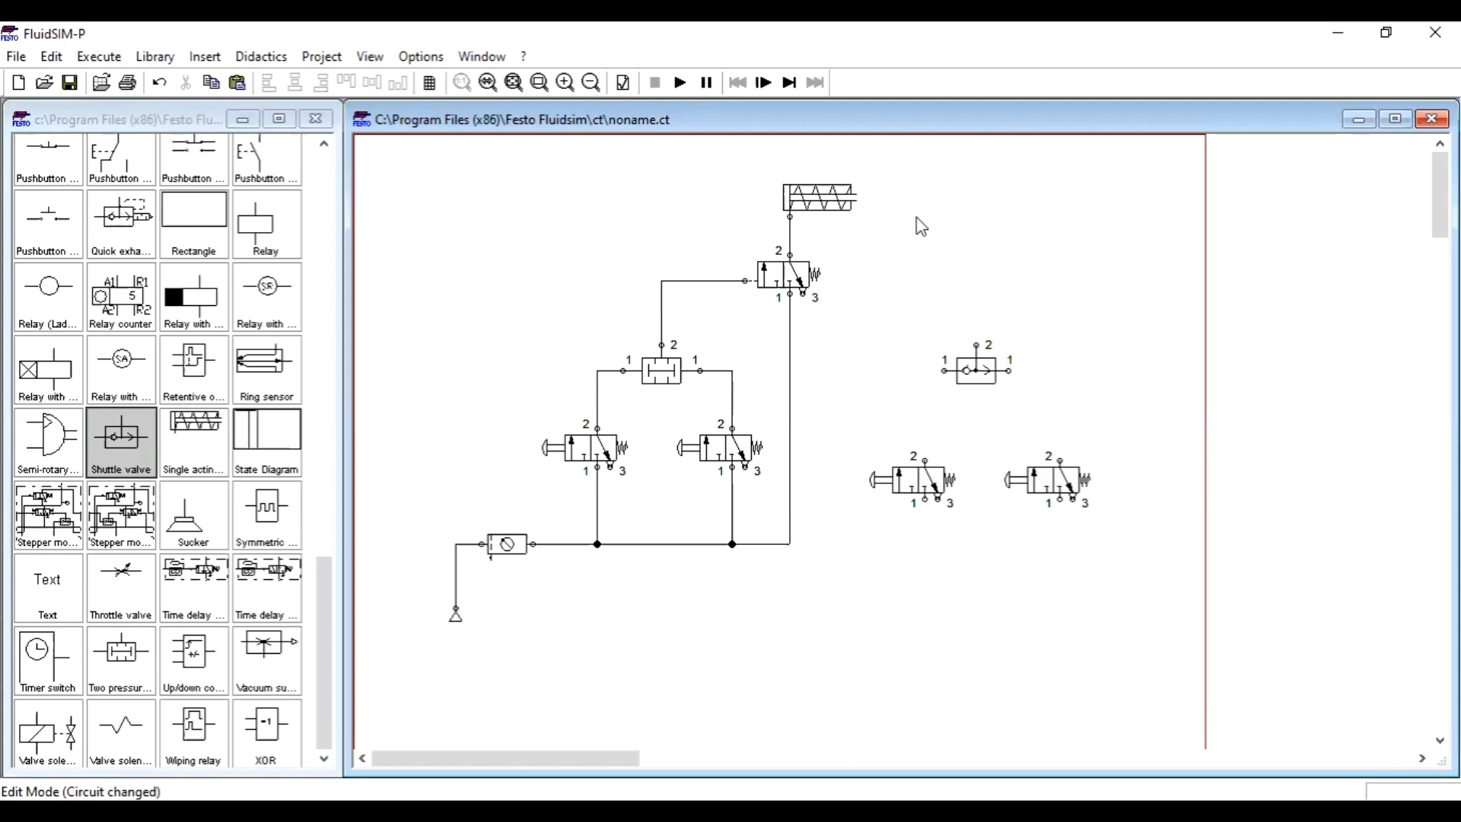
# Copy the single acting cylinder with its pilot-operated valve and place the copy above the shuttle valve.
pyautogui.moveTo(895, 224); pyautogui.dragTo(738, 314)
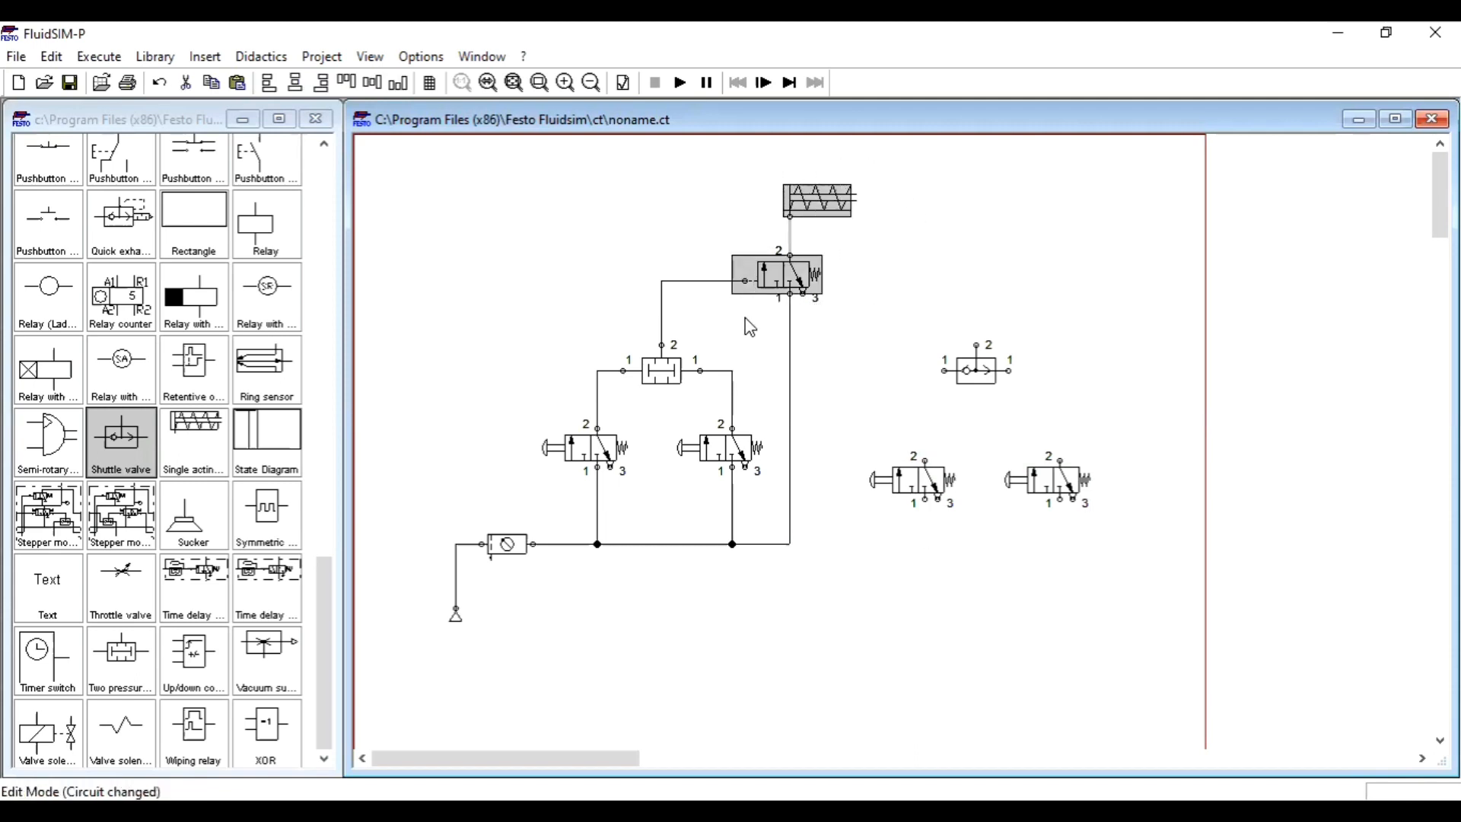
pyautogui.hotkey('ctrl', 'c')
pyautogui.hotkey('ctrl', 'v')
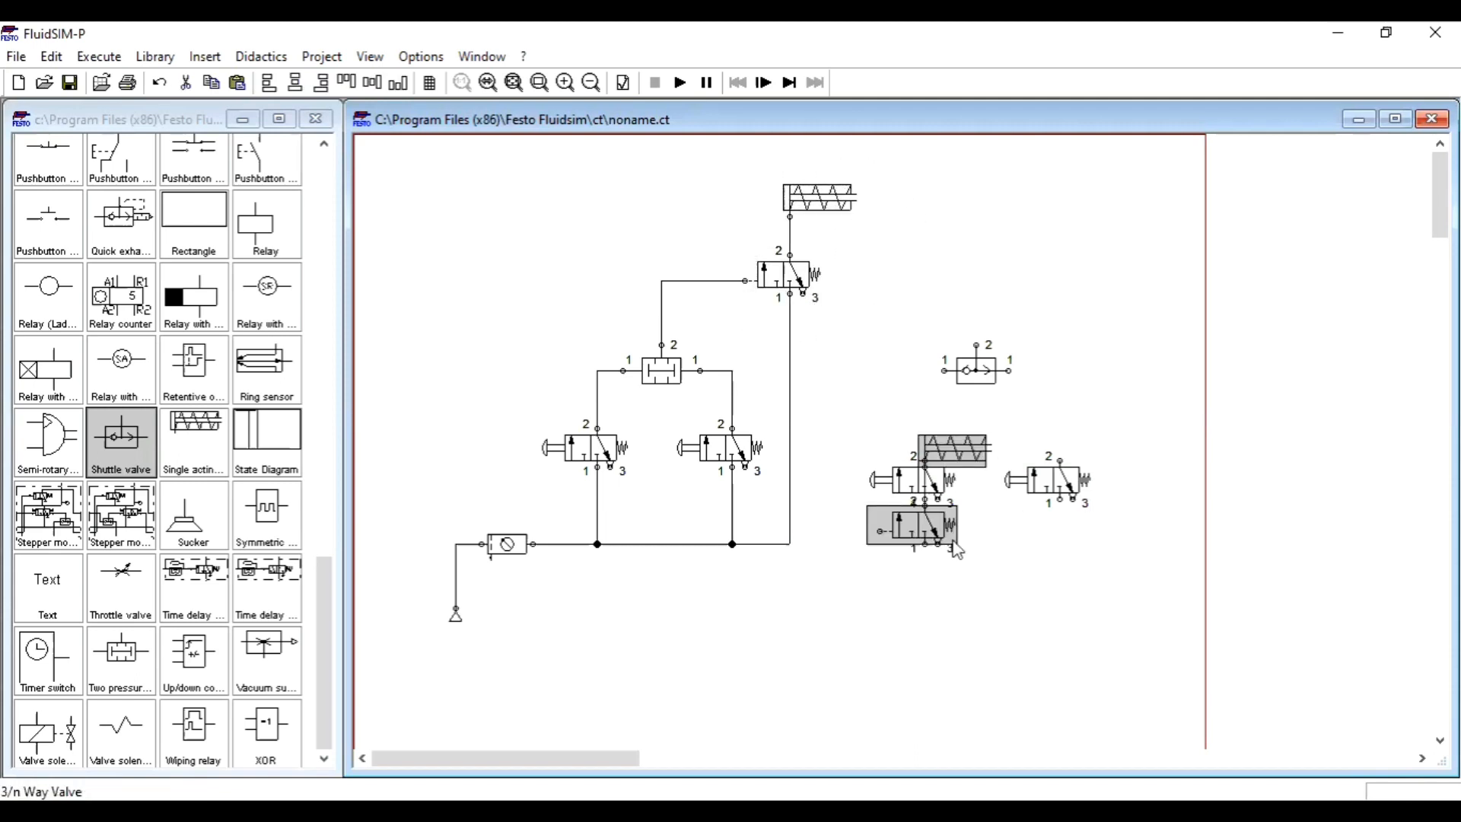
pyautogui.moveTo(957, 546); pyautogui.dragTo(1051, 270)
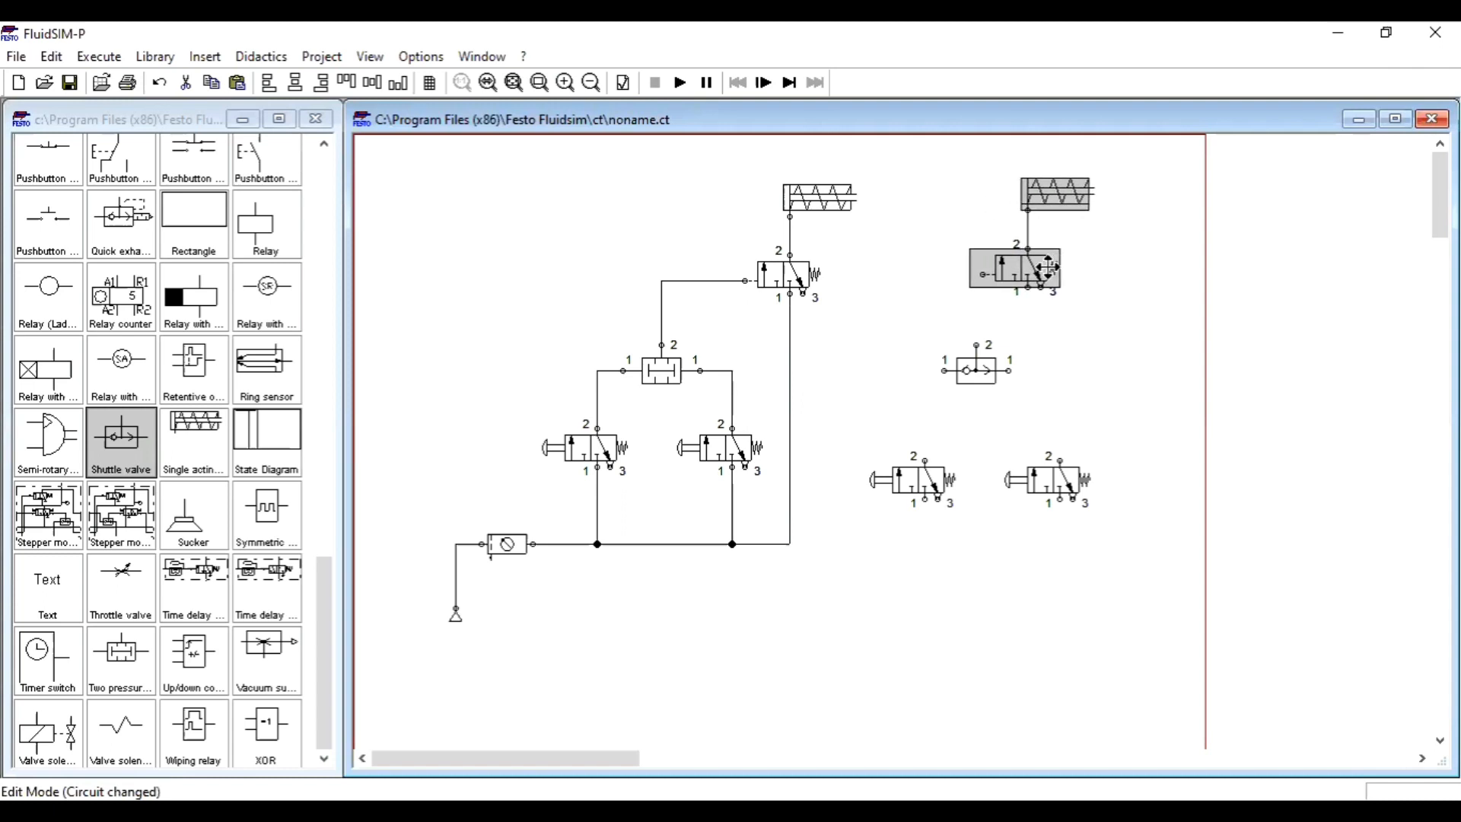
pyautogui.click(1118, 366)
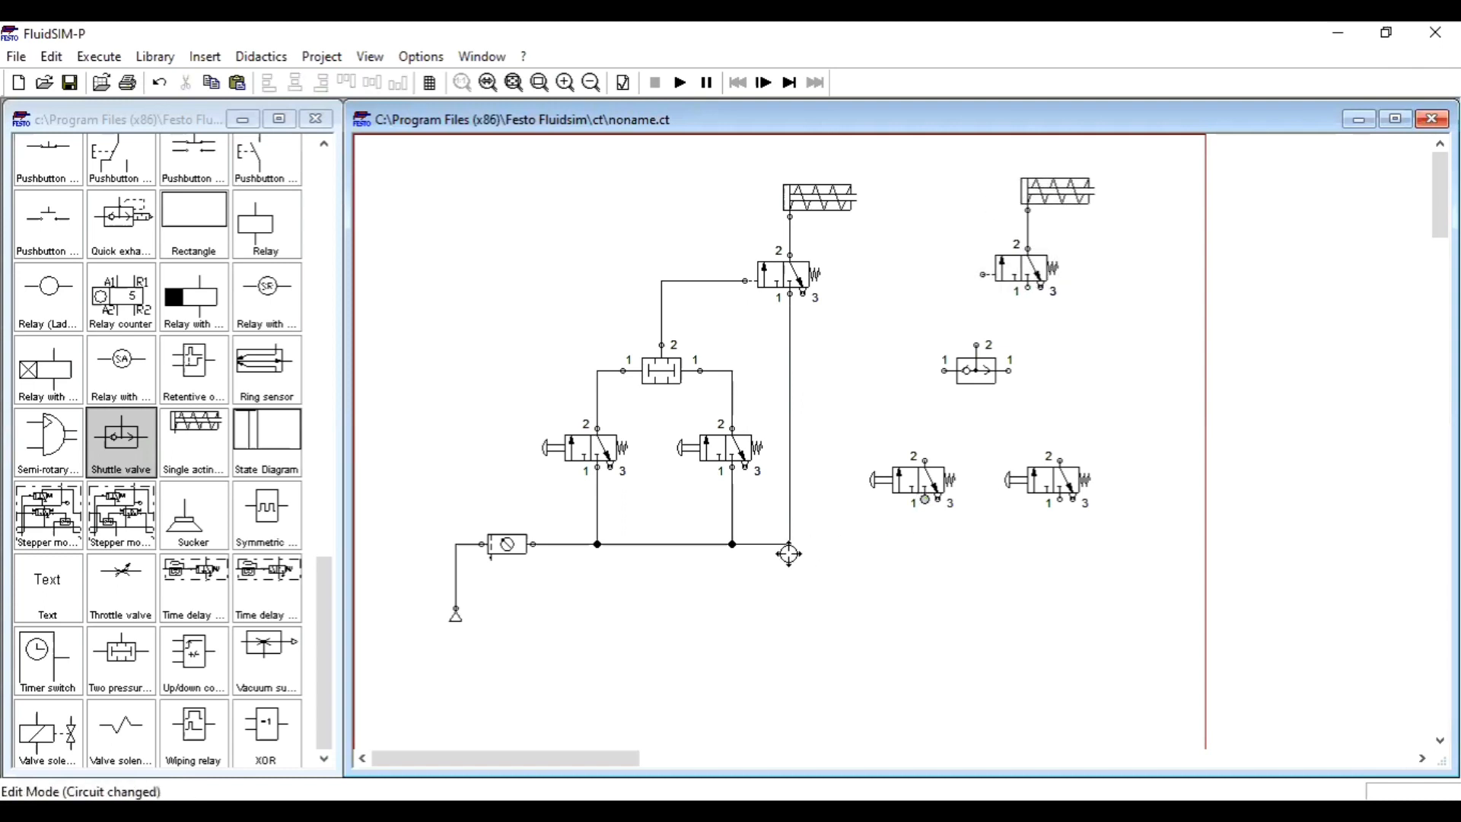
# Connect port 1 of both copied pushbutton valves to the supply line and their port 2 outlets to the shuttle valve inlets.
pyautogui.moveTo(790, 544); pyautogui.dragTo(925, 500)
pyautogui.moveTo(1061, 500); pyautogui.dragTo(924, 545)
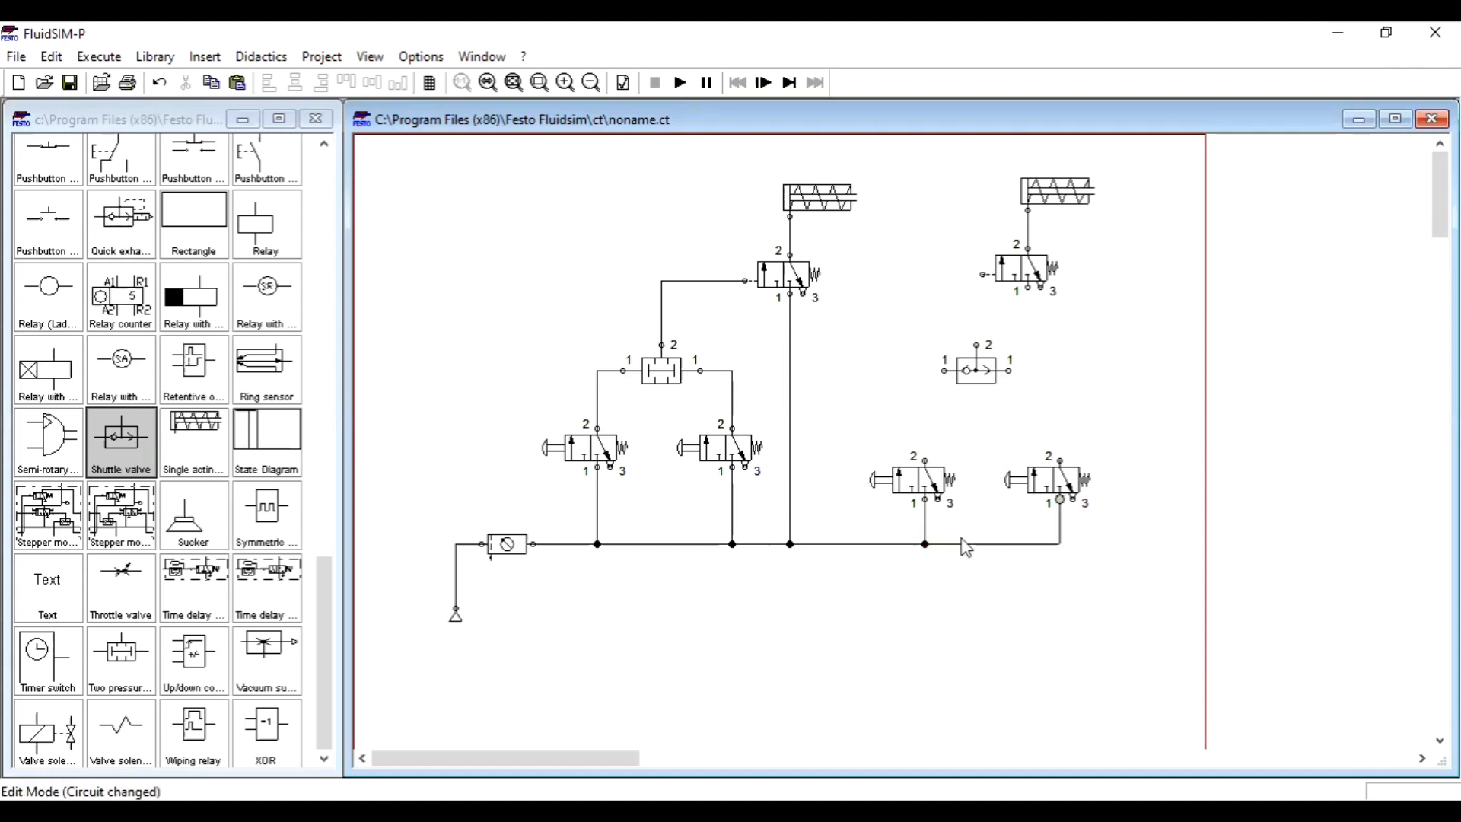
pyautogui.moveTo(924, 462); pyautogui.dragTo(945, 371)
pyautogui.moveTo(1061, 460); pyautogui.dragTo(1006, 372)
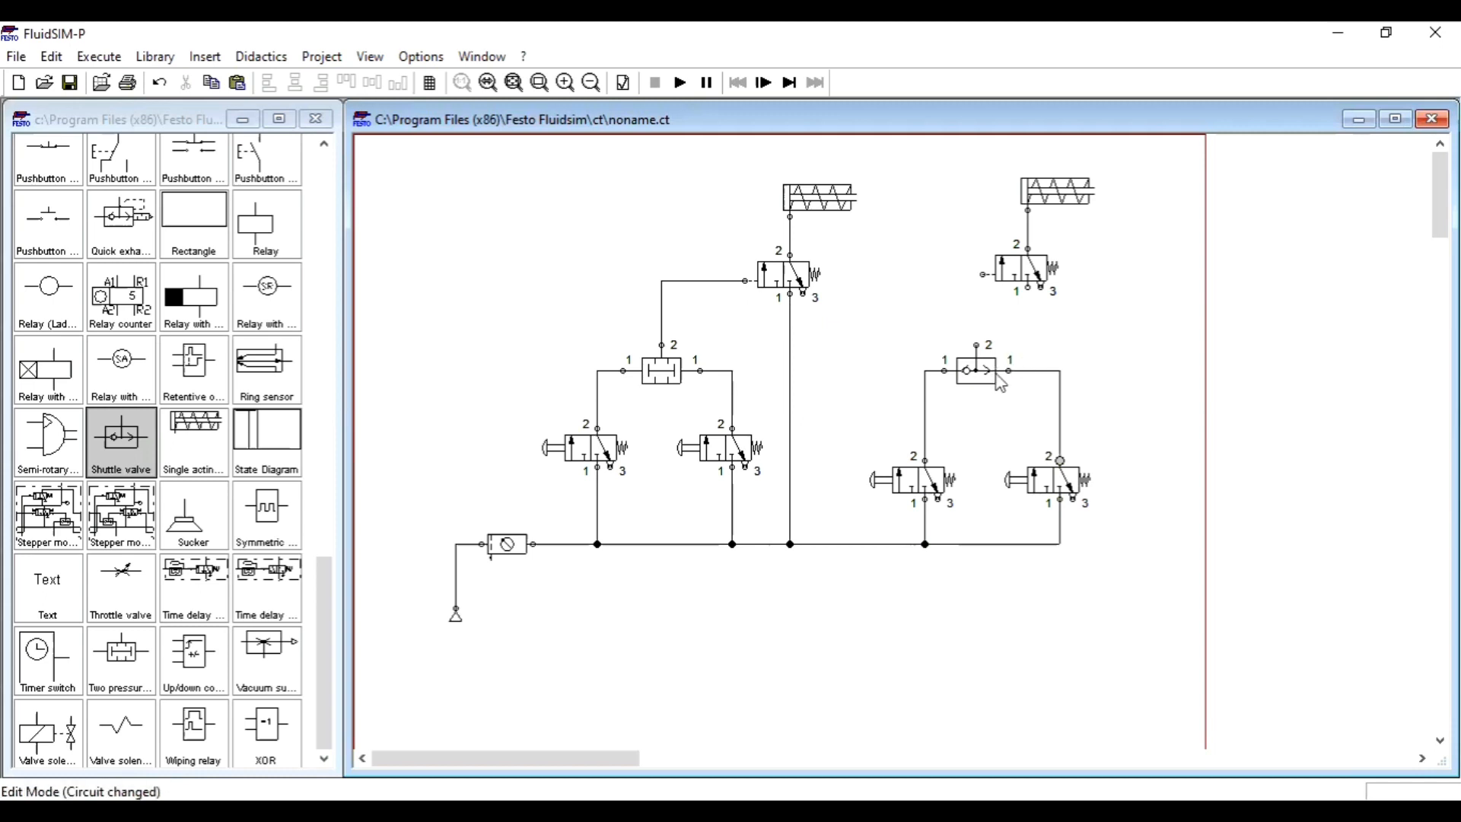
# Shift the copied cylinder and pilot-operated valve right, then connect the valve's port 1 to supply and its pilot port to the shuttle valve outlet.
pyautogui.moveTo(980, 174); pyautogui.dragTo(1136, 306)
pyautogui.moveTo(1042, 268); pyautogui.dragTo(1058, 544)
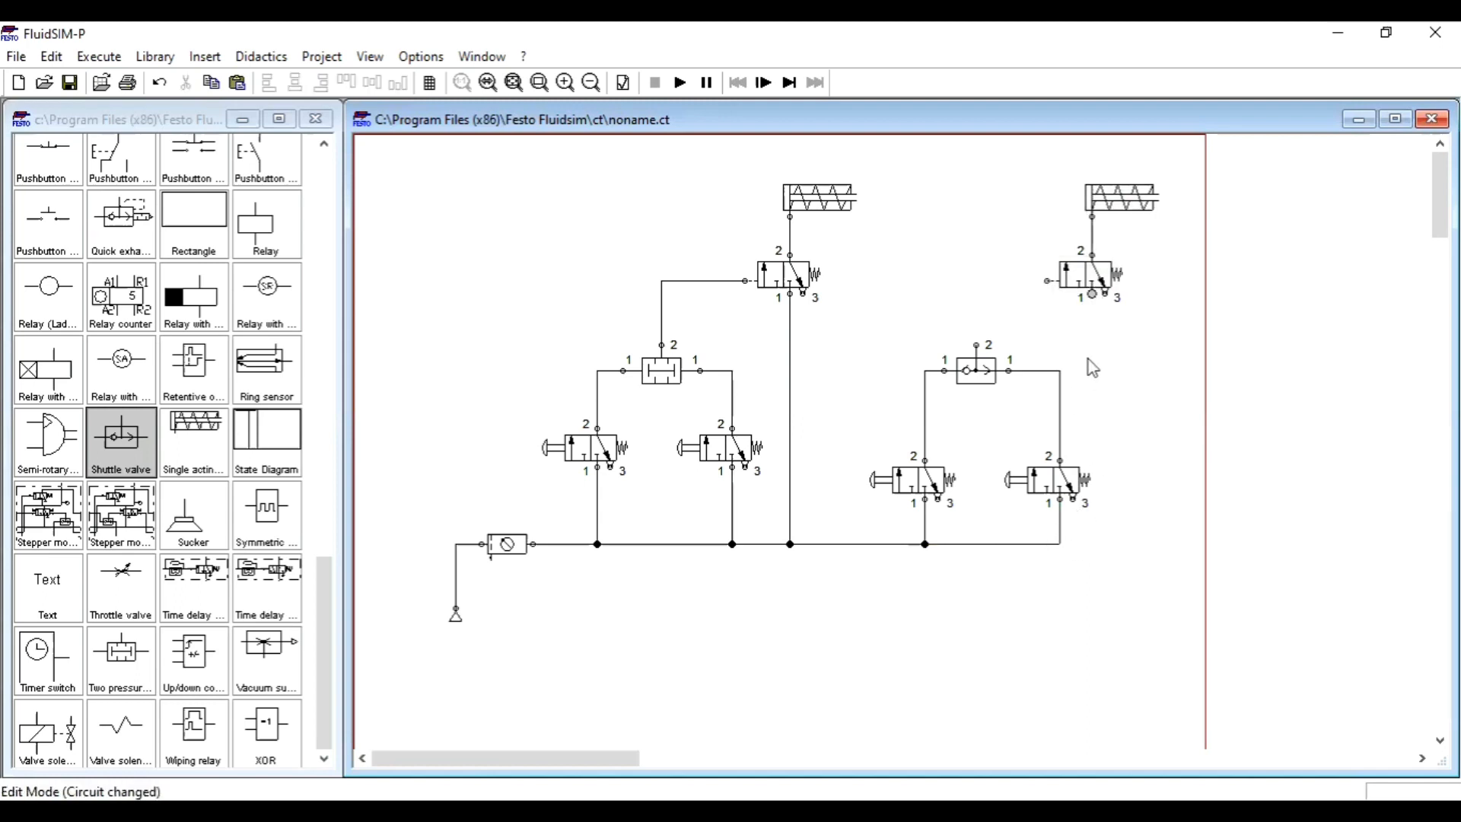
pyautogui.moveTo(1025, 173); pyautogui.dragTo(1202, 333)
pyautogui.moveTo(1089, 280); pyautogui.dragTo(1060, 543)
pyautogui.click(1166, 346)
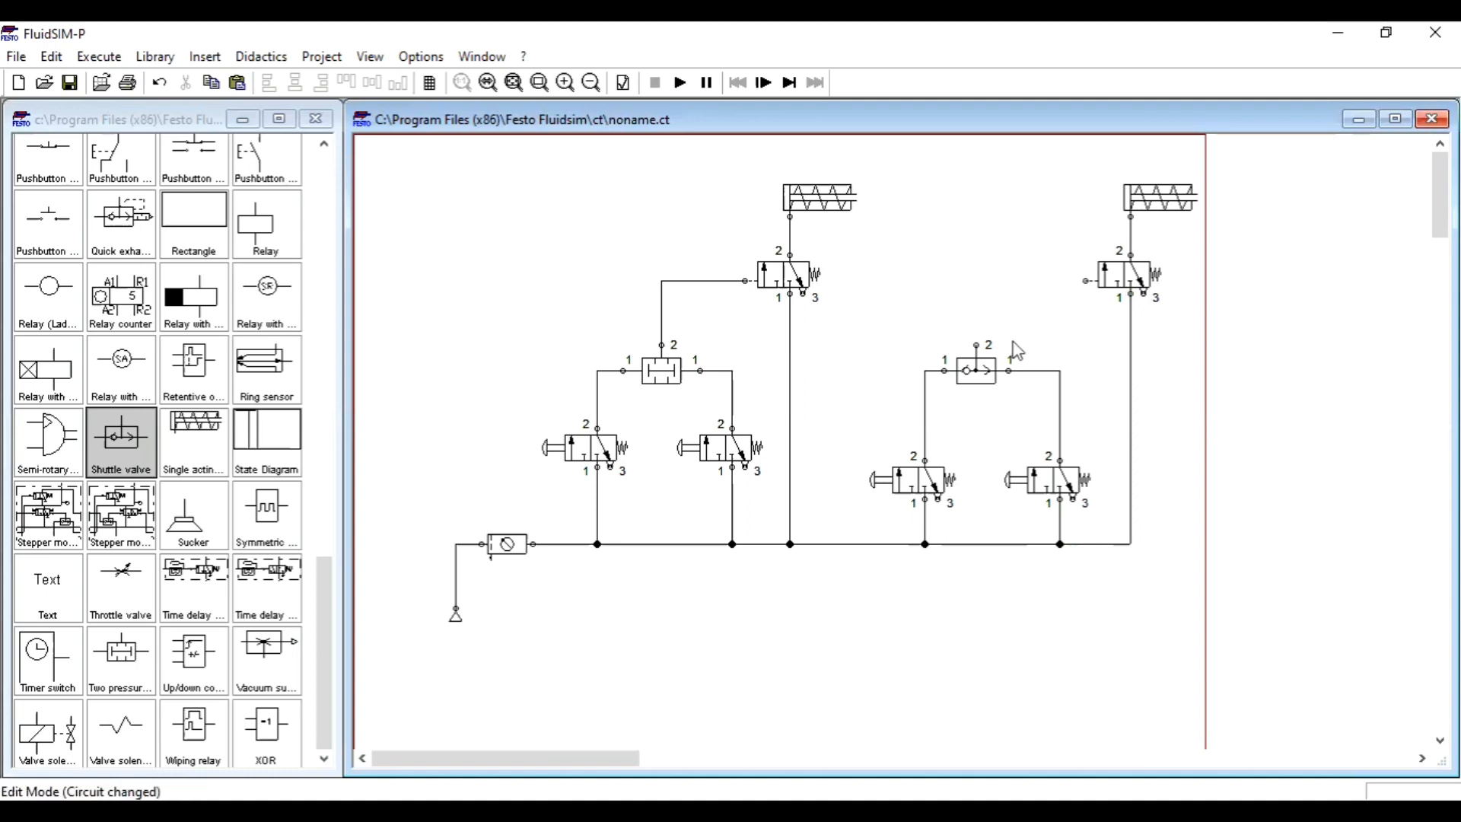
pyautogui.moveTo(983, 335); pyautogui.dragTo(1086, 281)
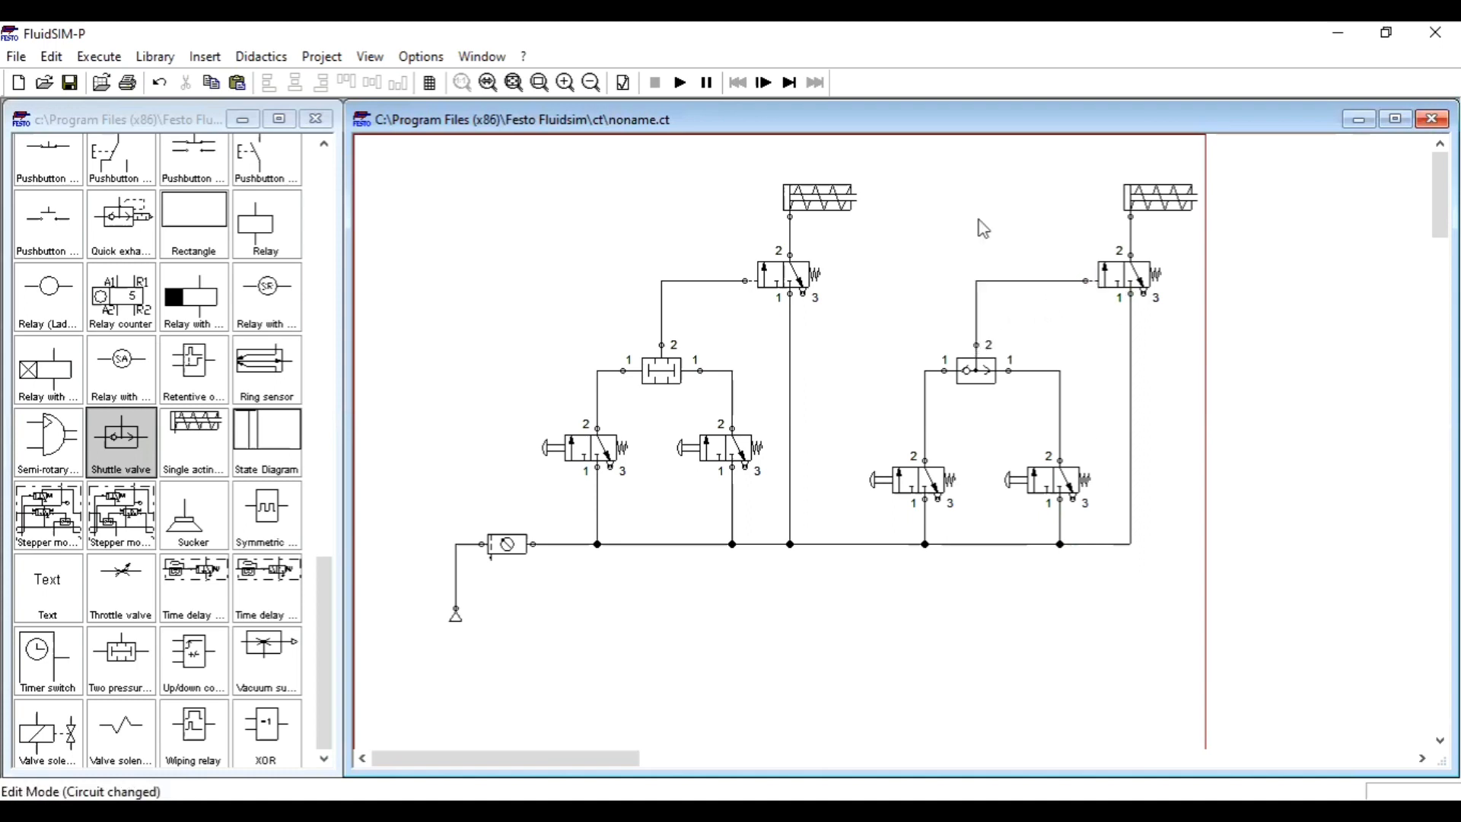
# Start the simulation and actuate the shuttle circuit's pushbutton valves one at a time and together to test the cylinder's response.
pyautogui.press('F9')
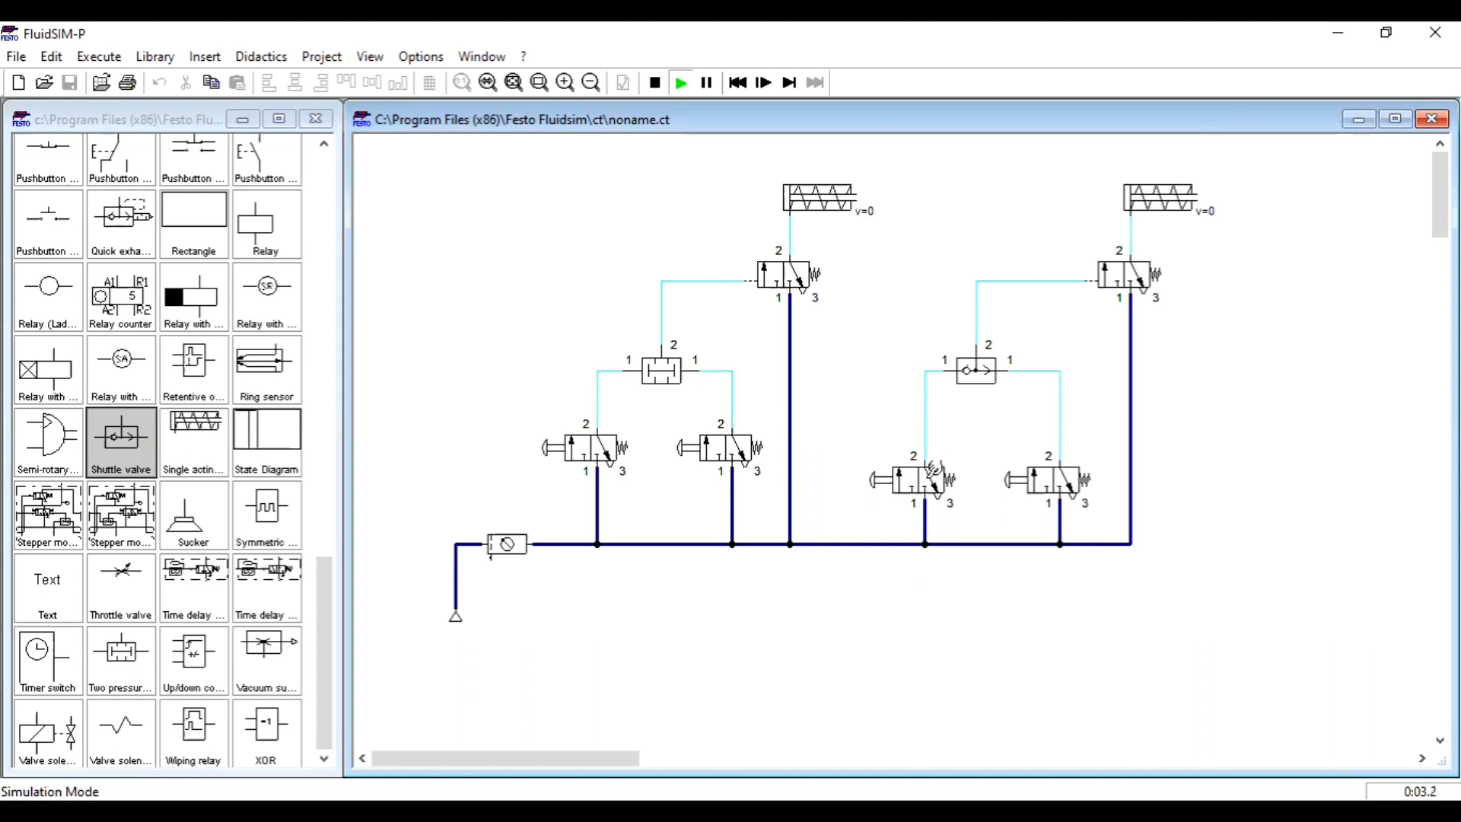
pyautogui.click(932, 470)
pyautogui.click(1063, 468)
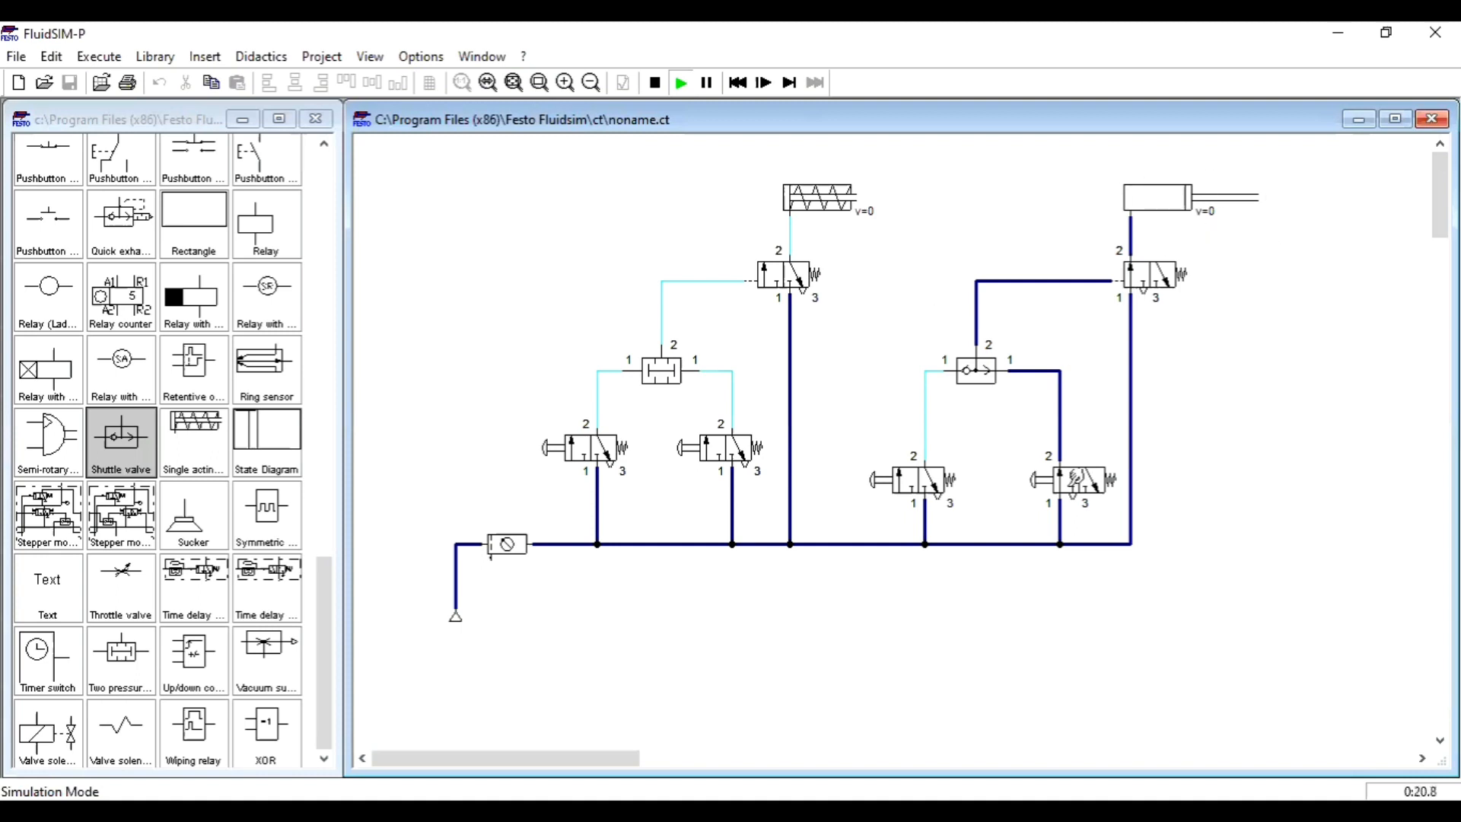
pyautogui.click(1073, 478)
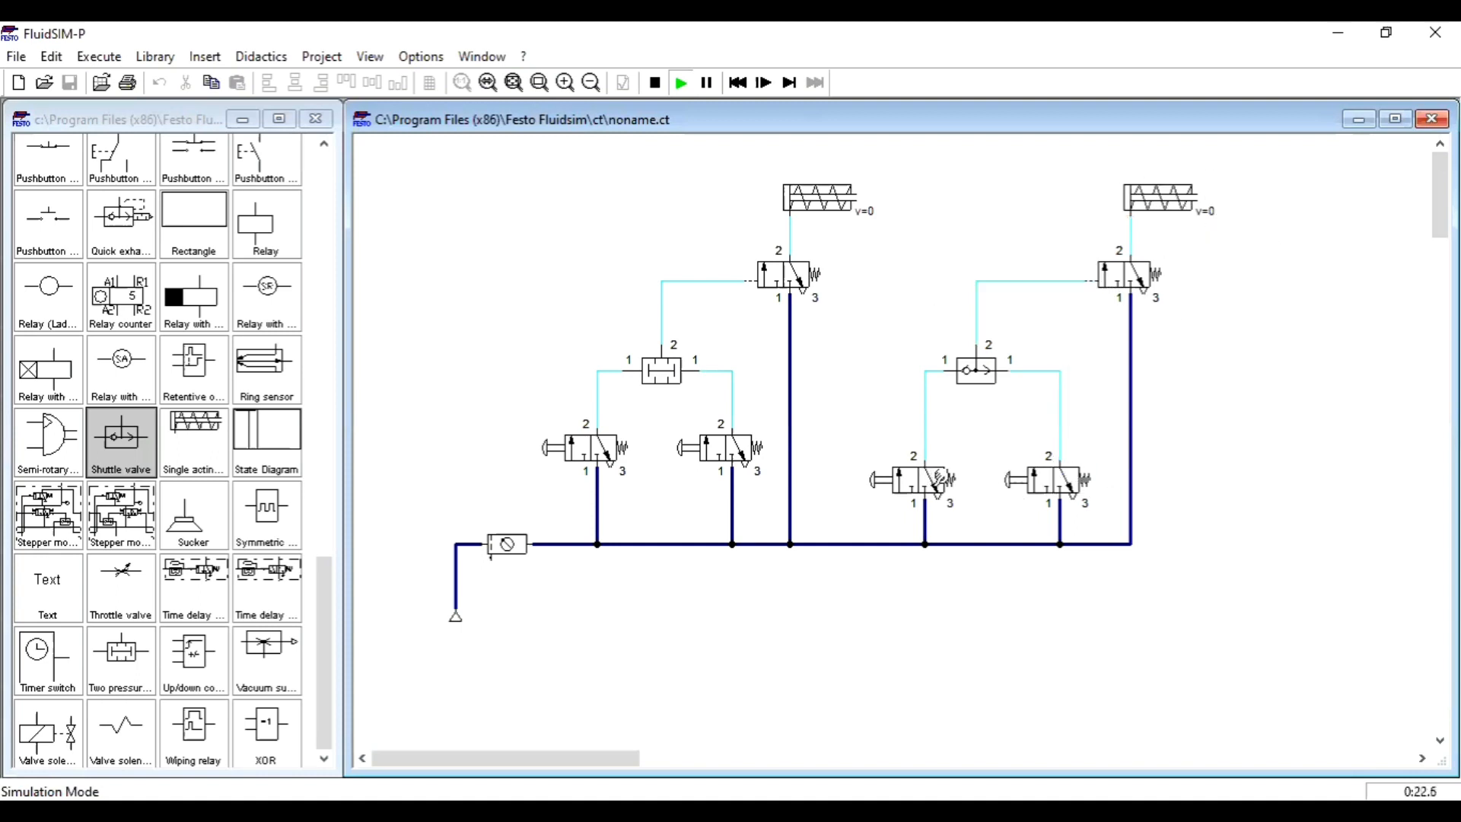
pyautogui.click(940, 478)
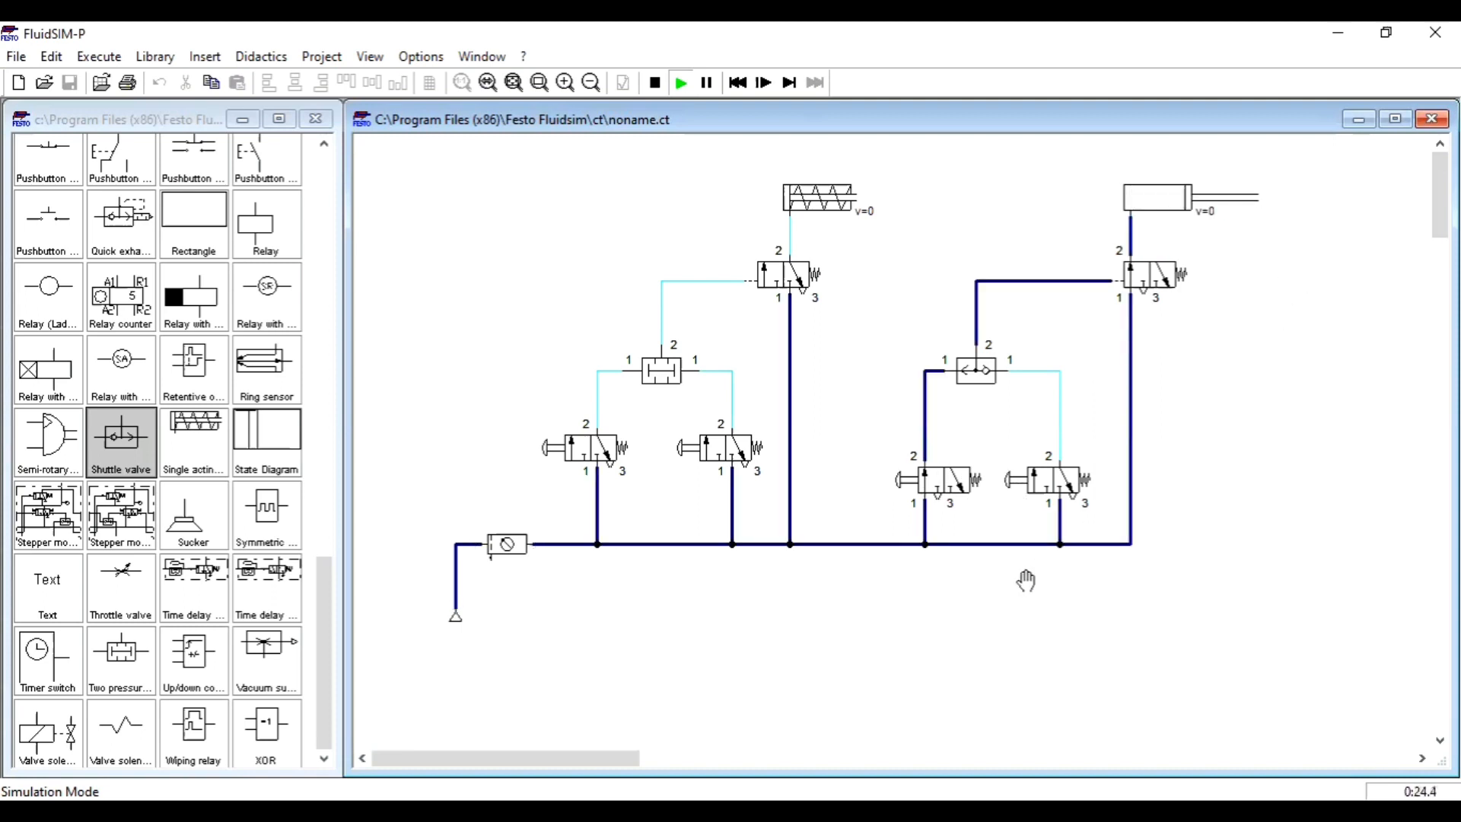
pyautogui.click(1089, 480)
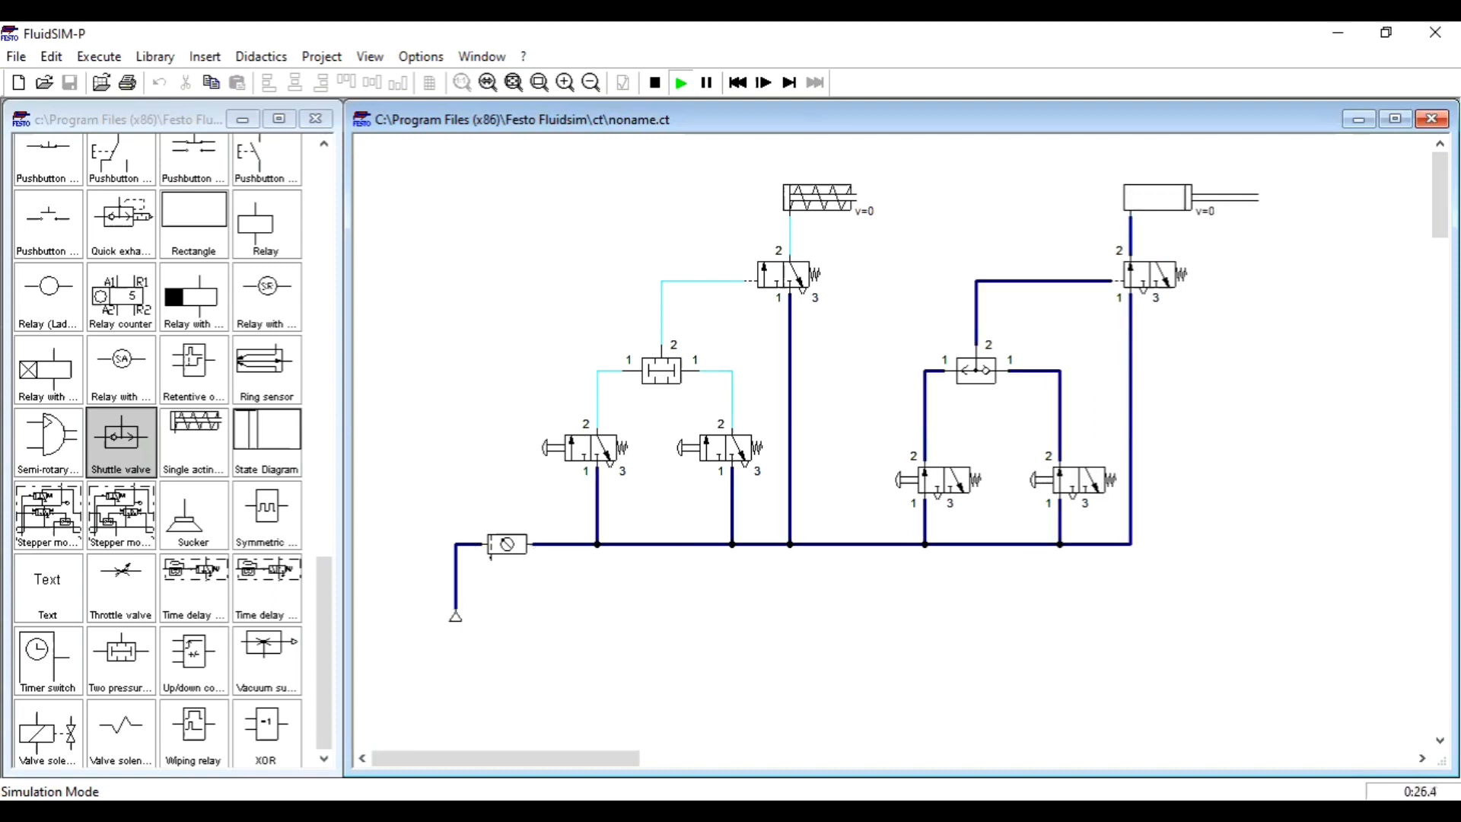
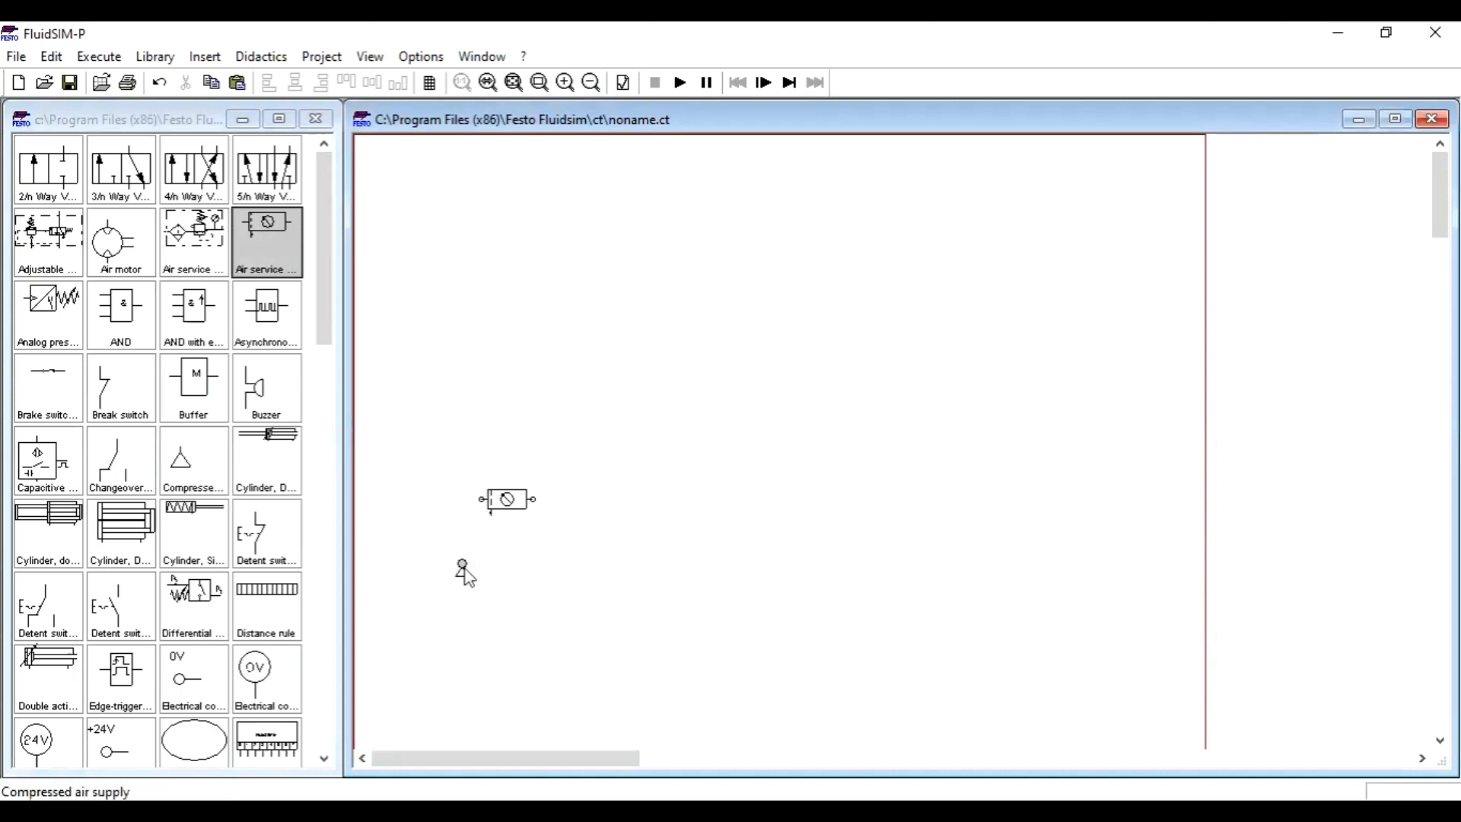
# Connect the compressed air supply to the air service unit and move both to the lower left of the drawing.
pyautogui.moveTo(484, 504); pyautogui.dragTo(462, 565)
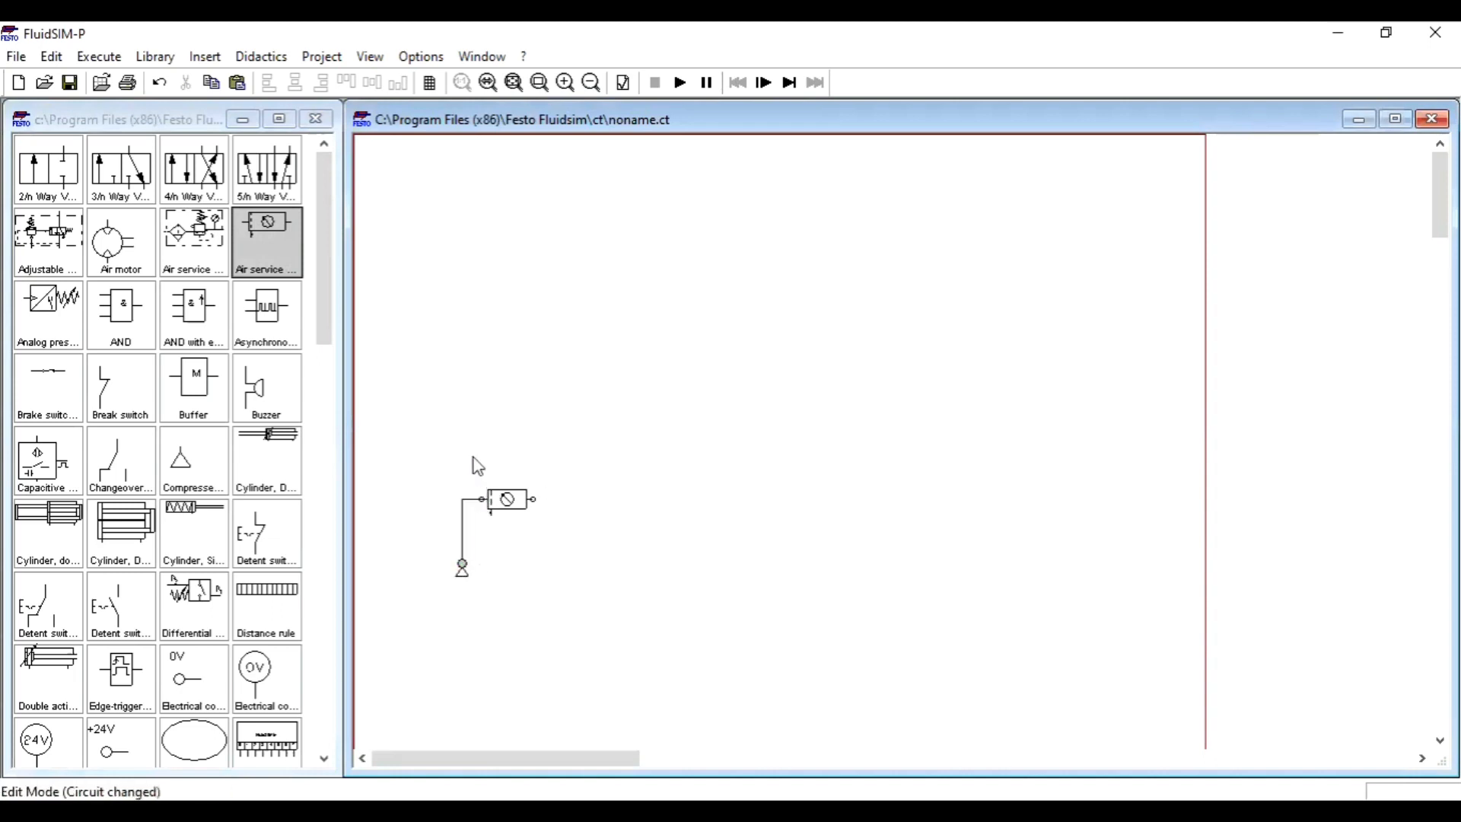
pyautogui.moveTo(426, 451); pyautogui.dragTo(548, 629)
pyautogui.moveTo(527, 506); pyautogui.dragTo(490, 590)
pyautogui.click(576, 528)
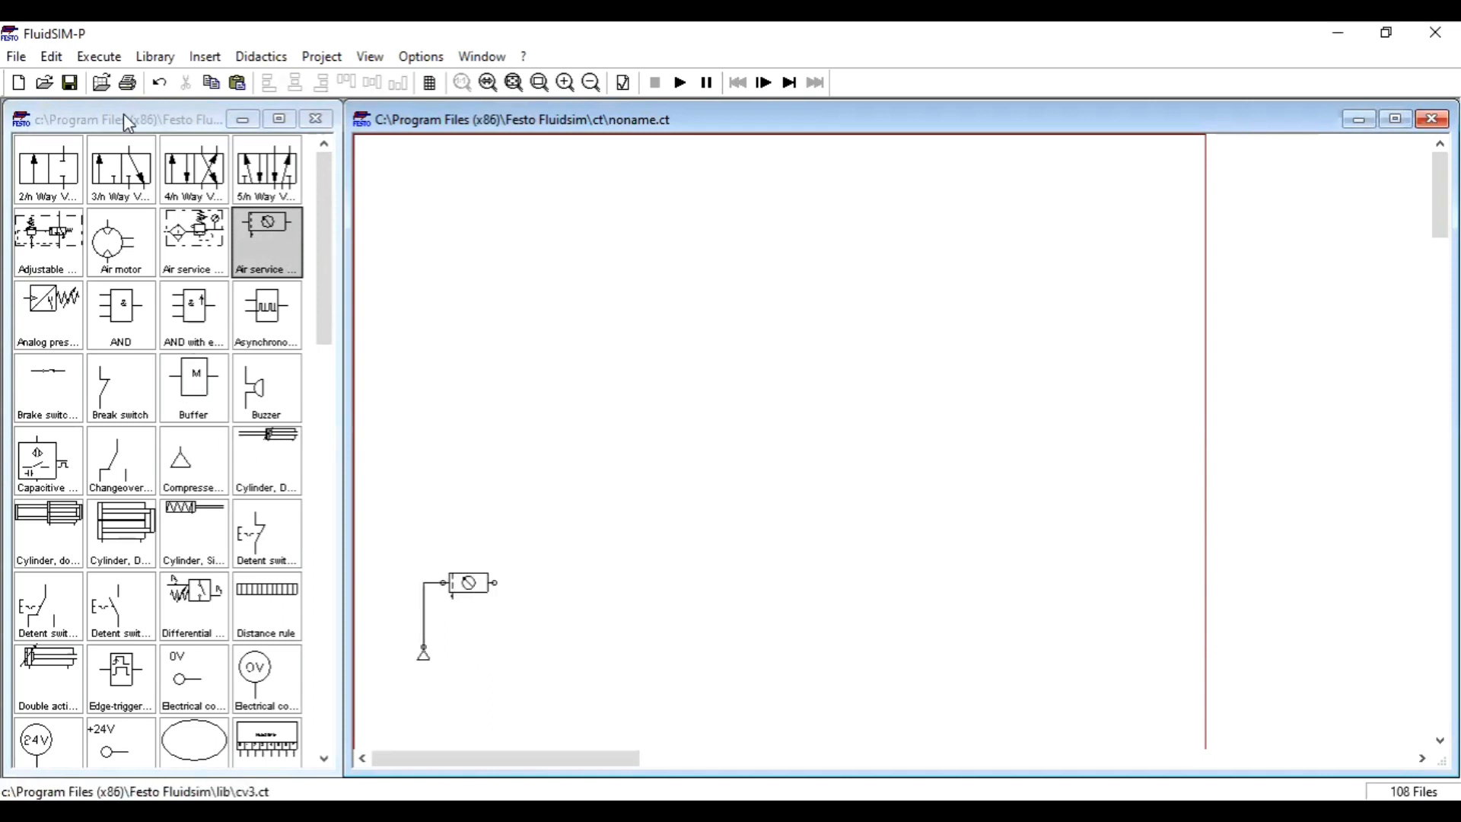
# Place a 3/n way valve above the service unit, a double acting cylinder near the page top, and a 5/n way valve between them.
pyautogui.moveTo(107, 199); pyautogui.dragTo(538, 496)
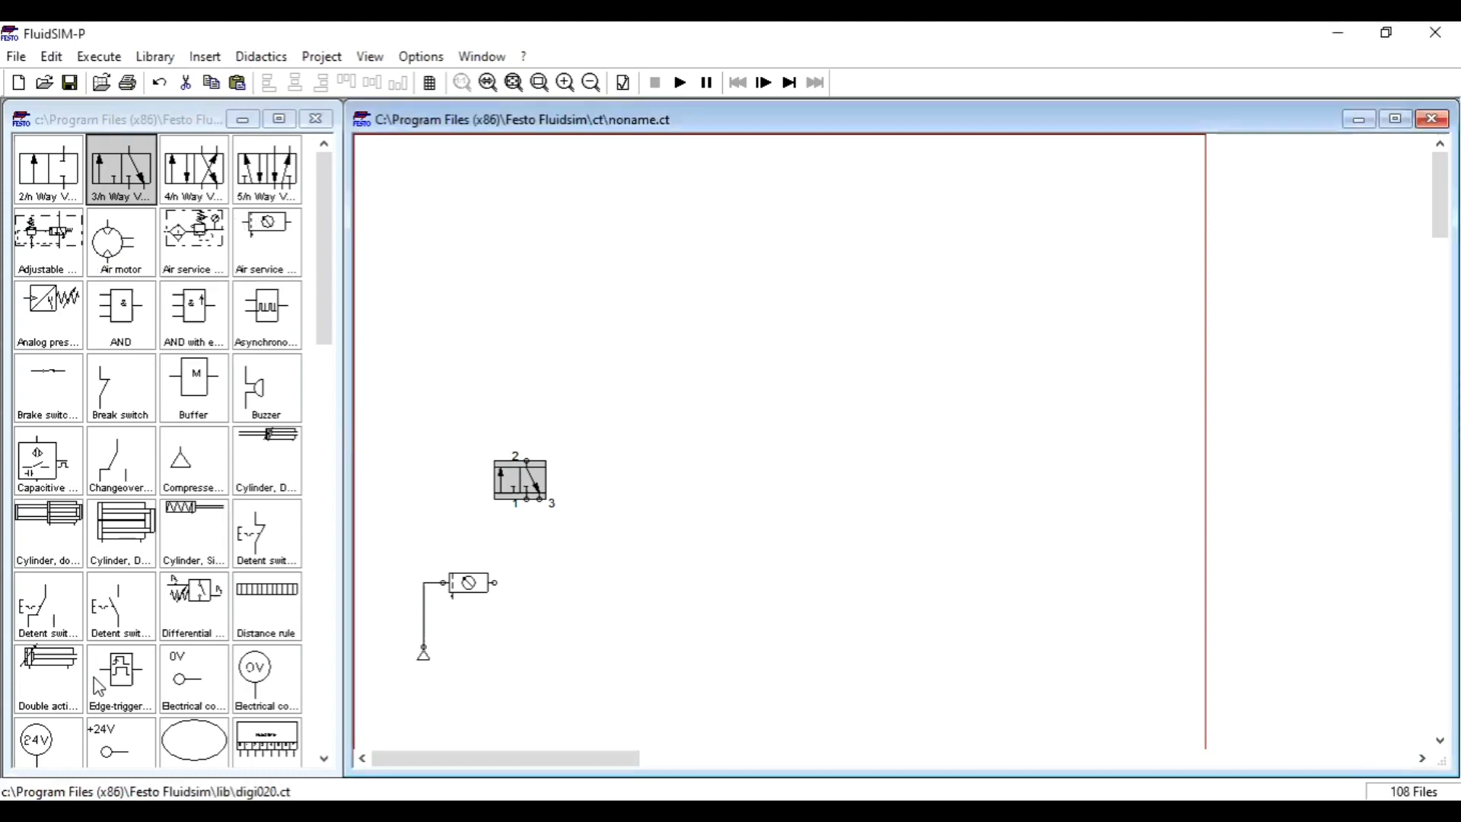
pyautogui.moveTo(55, 671); pyautogui.dragTo(552, 221)
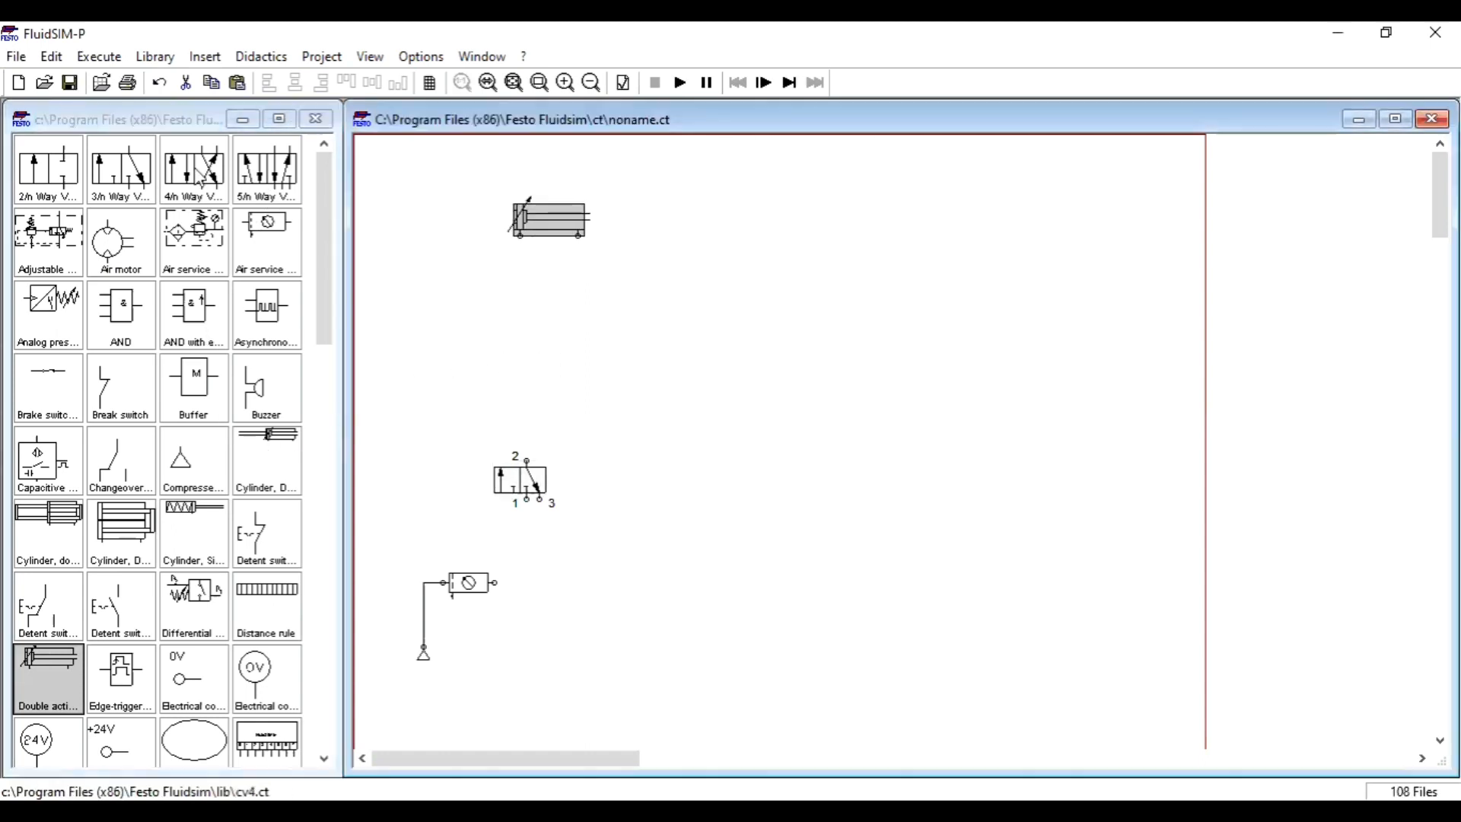
pyautogui.moveTo(266, 183); pyautogui.dragTo(548, 336)
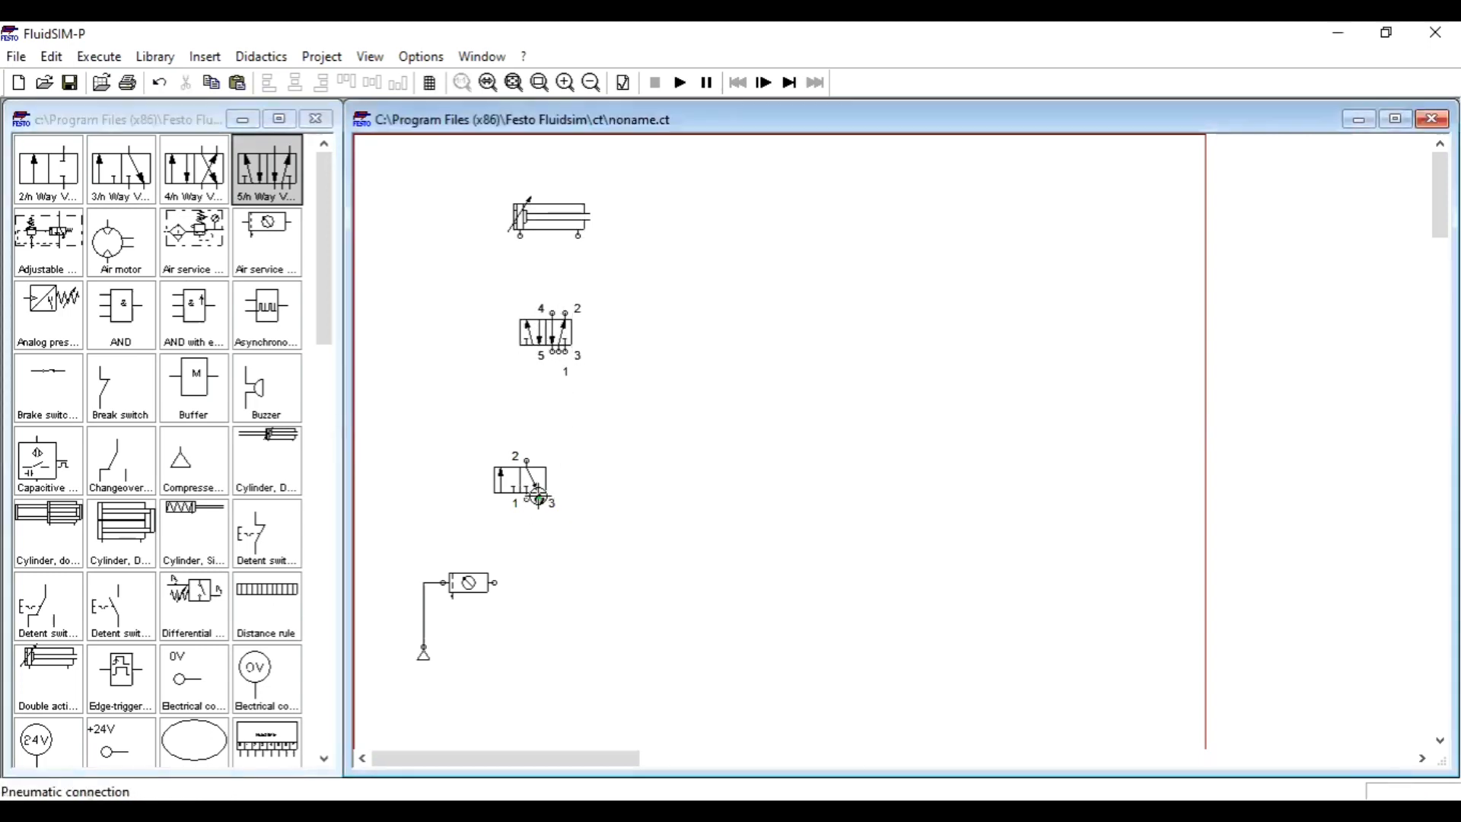
# Give port 3 of the 3/n way valve an exhaust terminator.
pyautogui.doubleClick(539, 499)
pyautogui.click(736, 484)
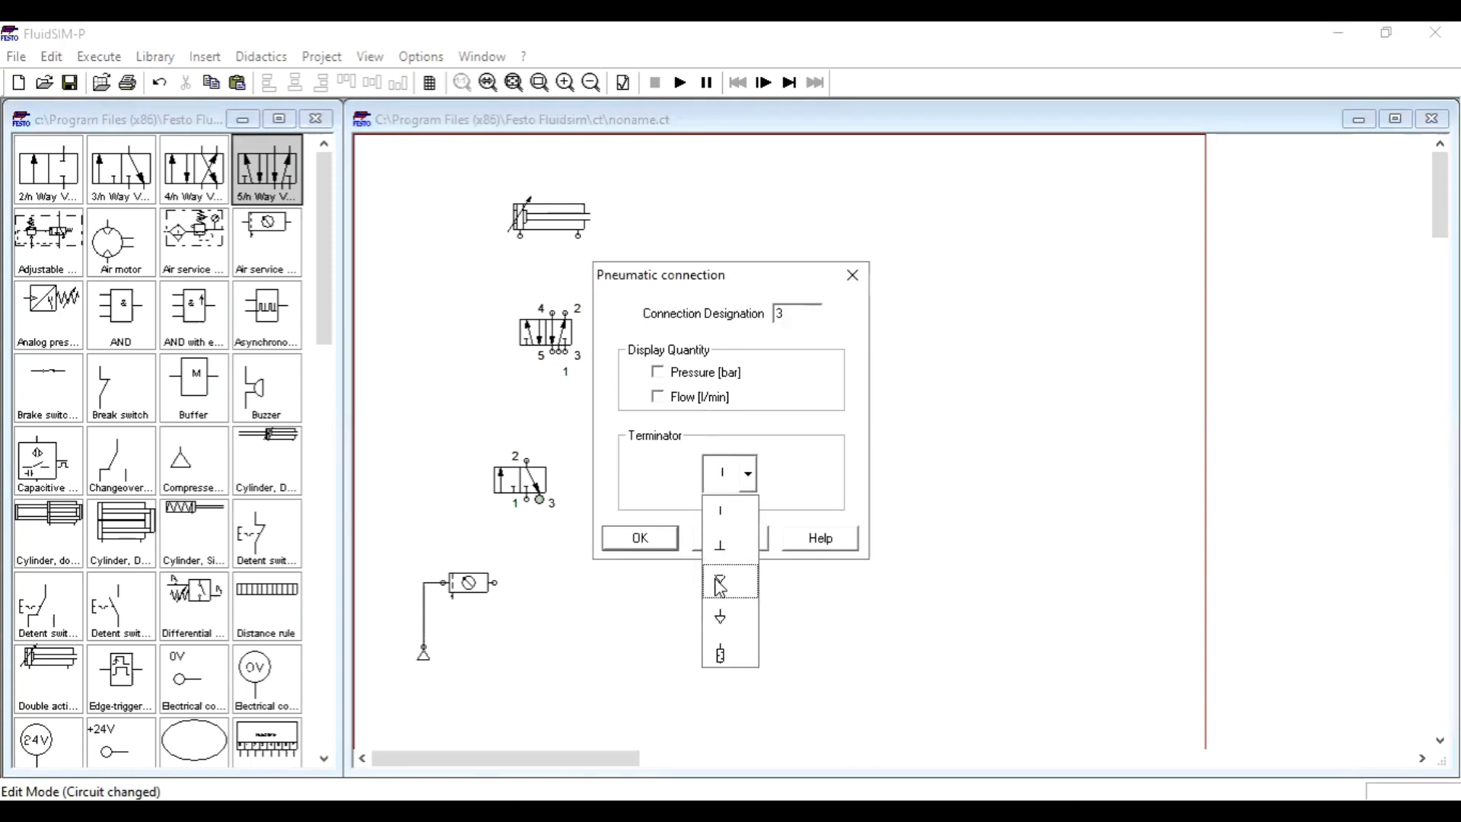
pyautogui.click(720, 586)
pyautogui.click(641, 538)
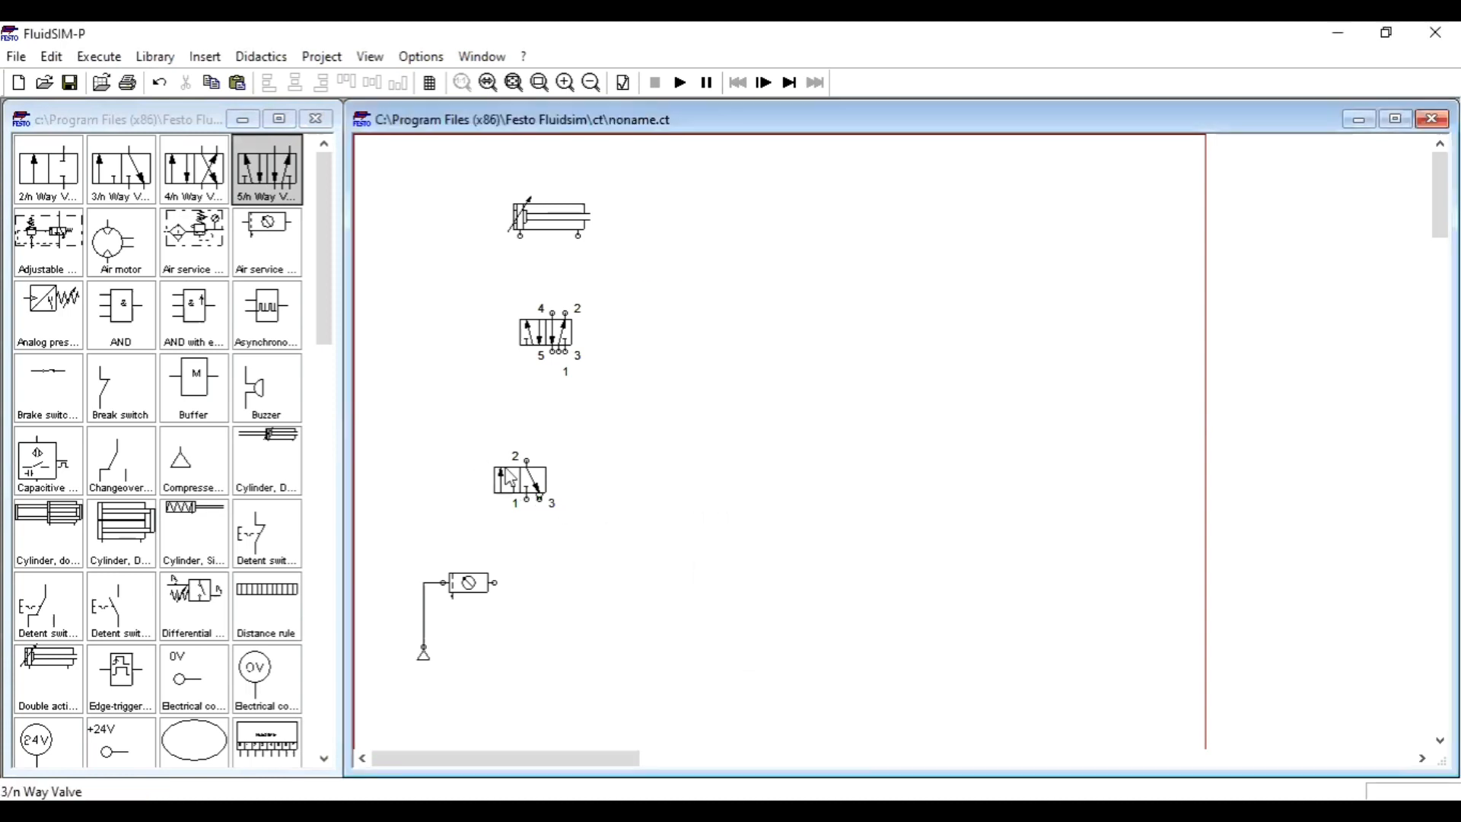
# Configure the 3/n way valve with manual pushbutton actuation on the left side and spring return on the right.
pyautogui.doubleClick(517, 478)
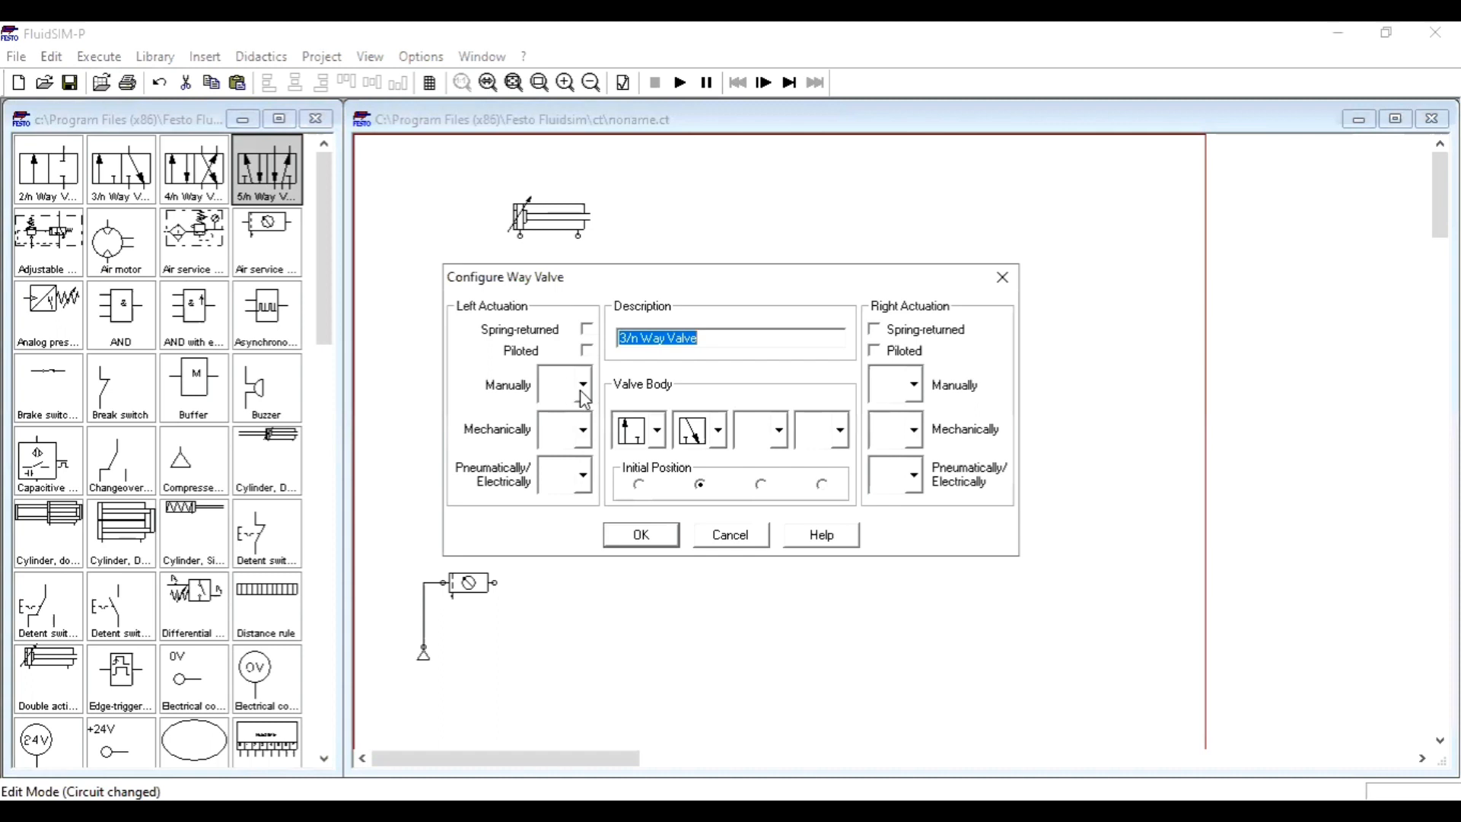
pyautogui.click(580, 386)
pyautogui.click(561, 525)
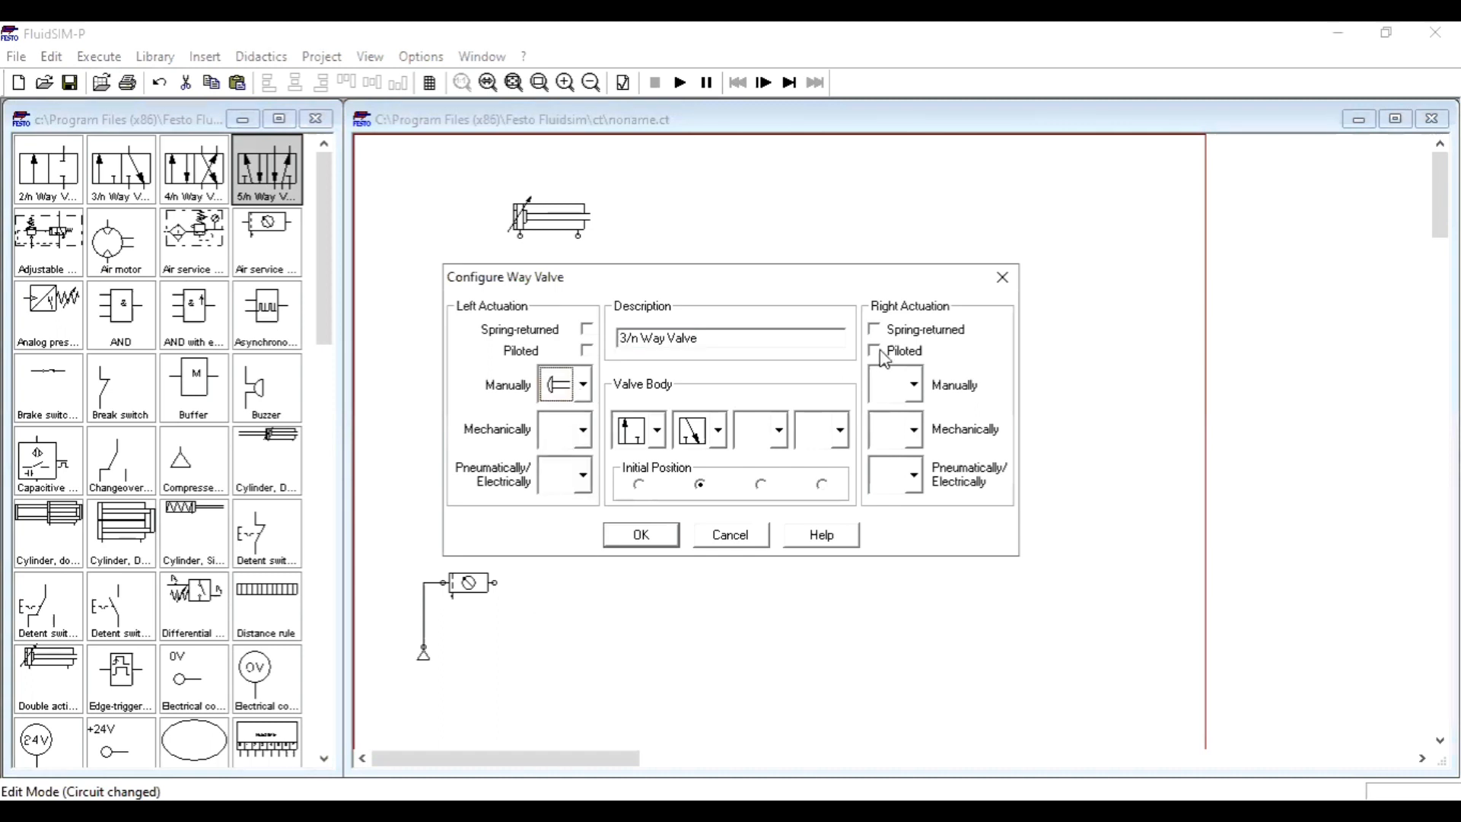
pyautogui.click(877, 332)
pyautogui.click(647, 536)
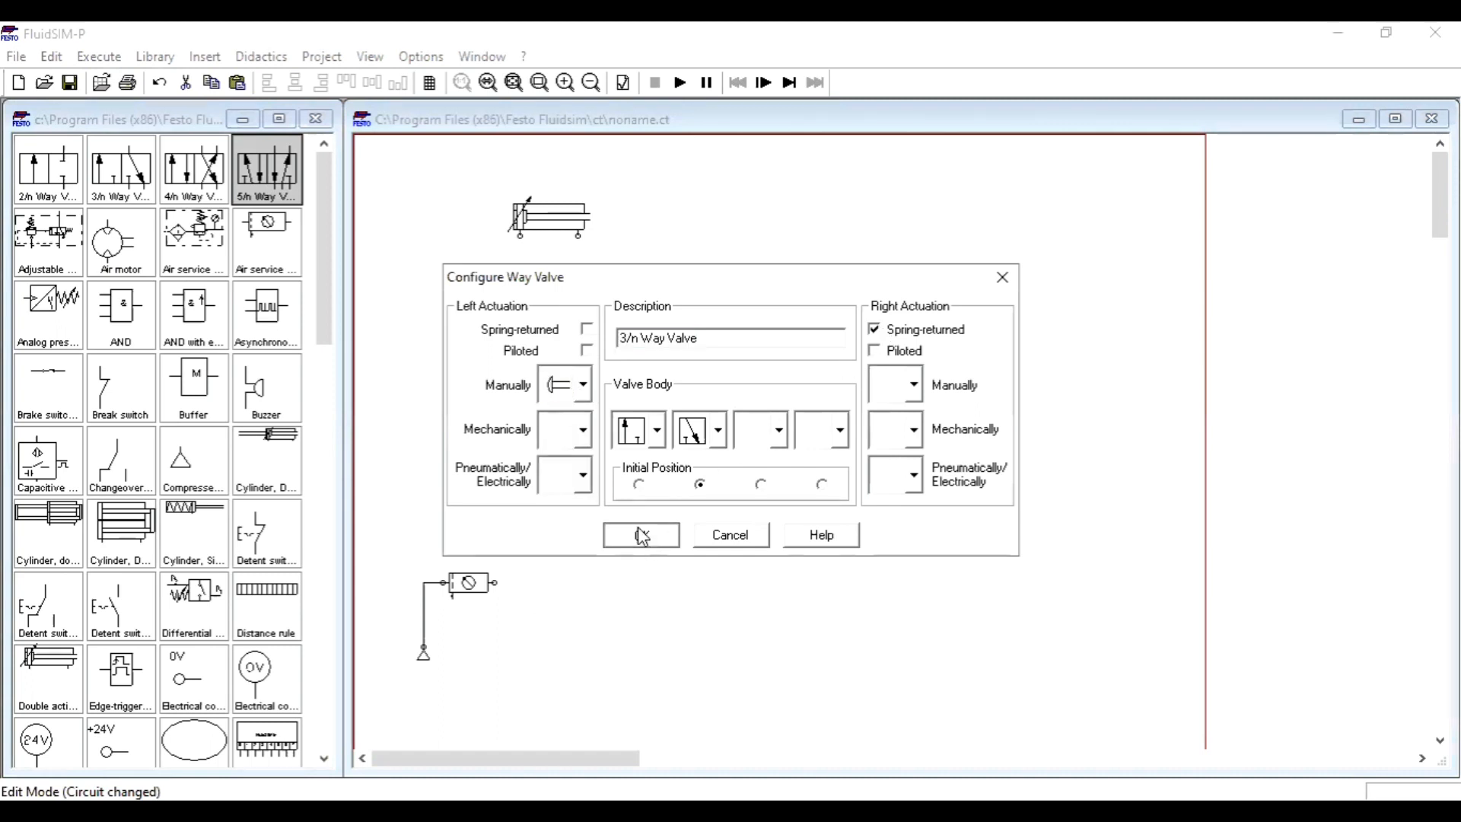
# Duplicate the pushbutton 3/n way valve and place the copy to the right of the original at the same height.
pyautogui.click(543, 493)
pyautogui.hotkey('ctrl', 'c')
pyautogui.hotkey('ctrl', 'v')
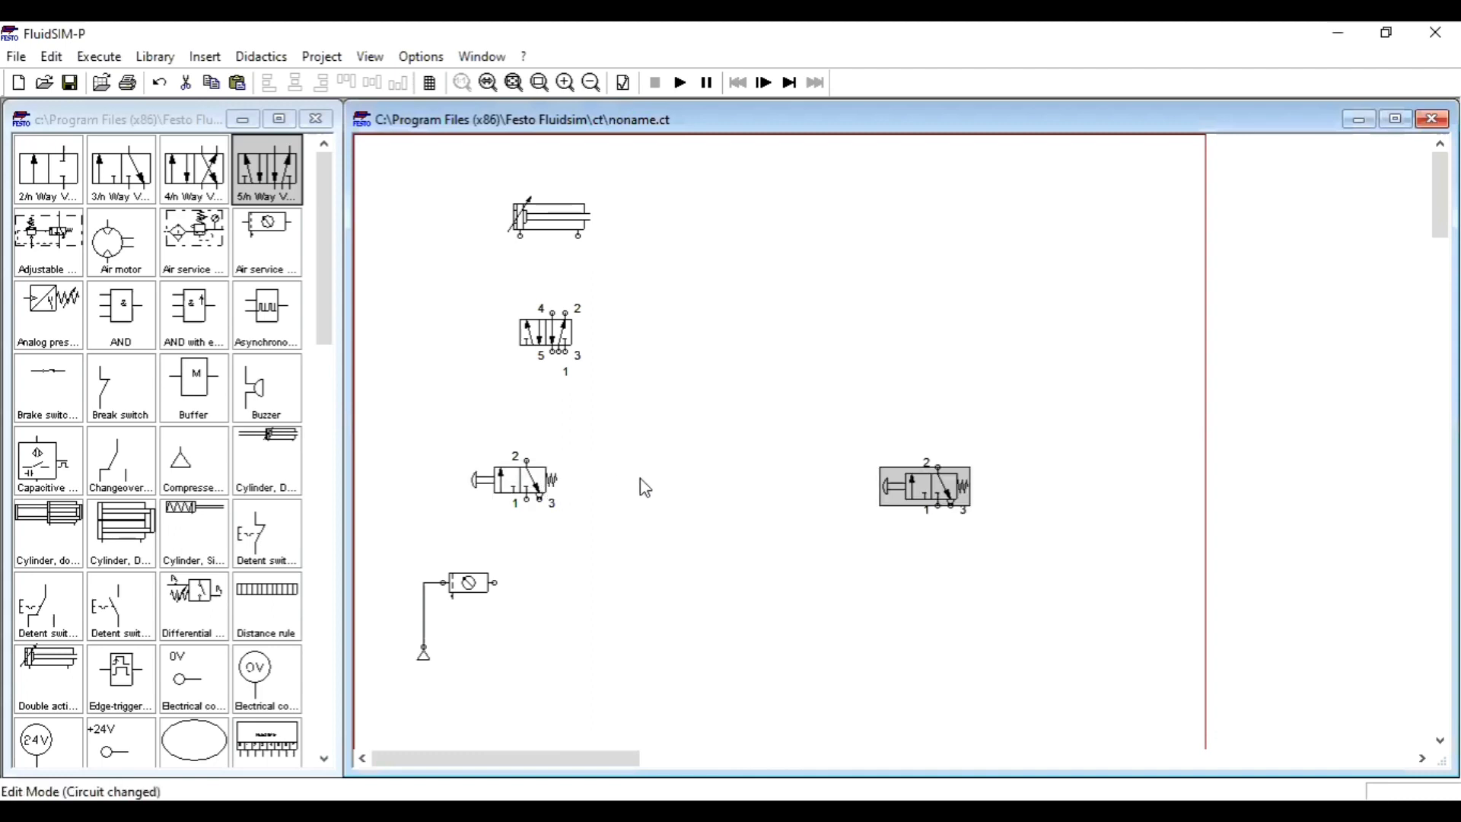
pyautogui.moveTo(915, 472); pyautogui.dragTo(661, 476)
# Connect port 1 of both pushbutton valves to the air service unit outlet and bring the second valve and its line closer to the first.
pyautogui.moveTo(527, 500); pyautogui.dragTo(494, 582)
pyautogui.moveTo(667, 499); pyautogui.dragTo(525, 582)
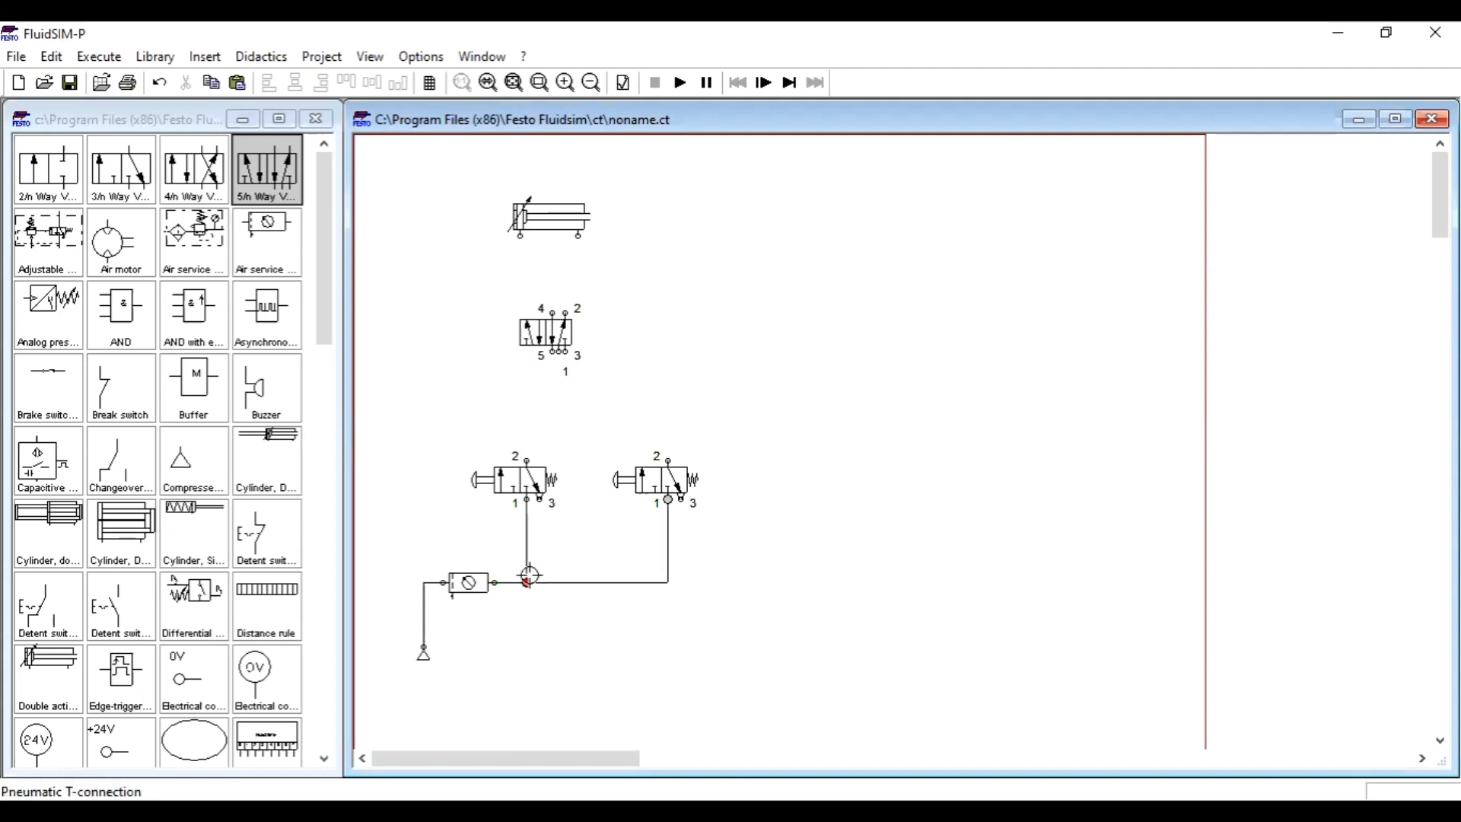
pyautogui.moveTo(654, 473); pyautogui.dragTo(626, 473)
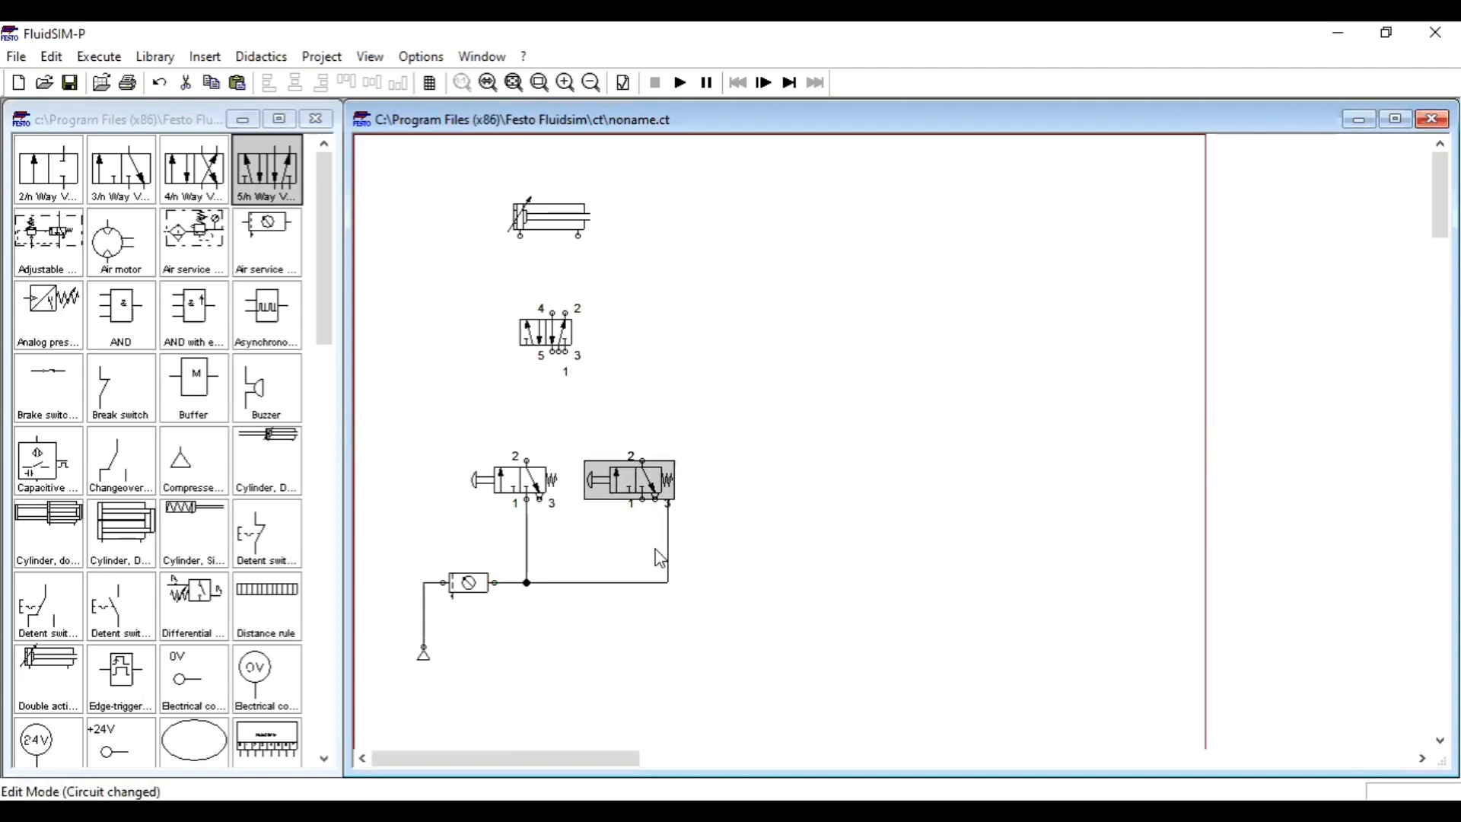
pyautogui.moveTo(668, 545); pyautogui.dragTo(637, 533)
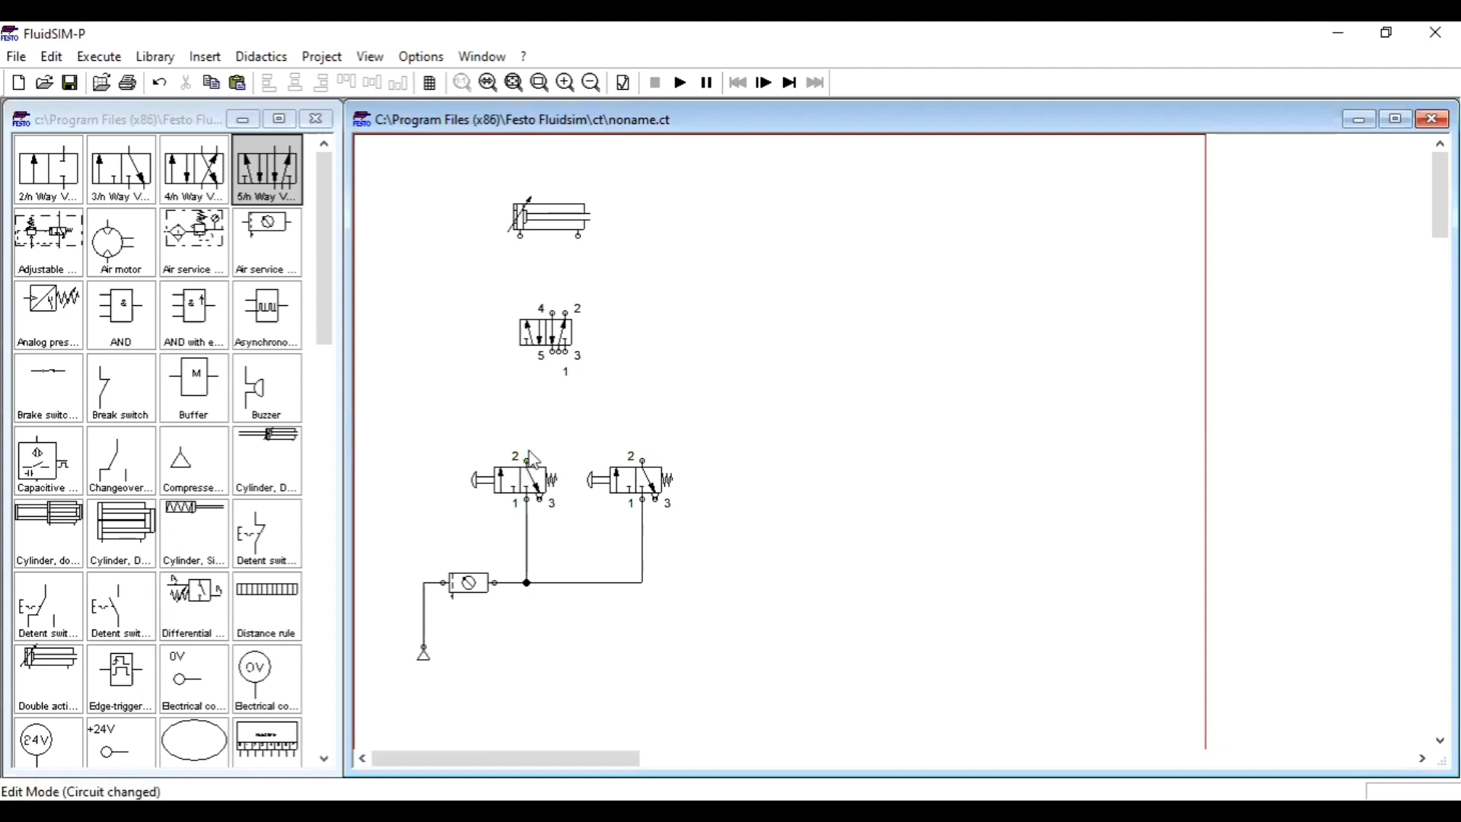
# Configure the 5/n way valve with direct pneumatic pilot actuation on both the left and right sides.
pyautogui.click(537, 332)
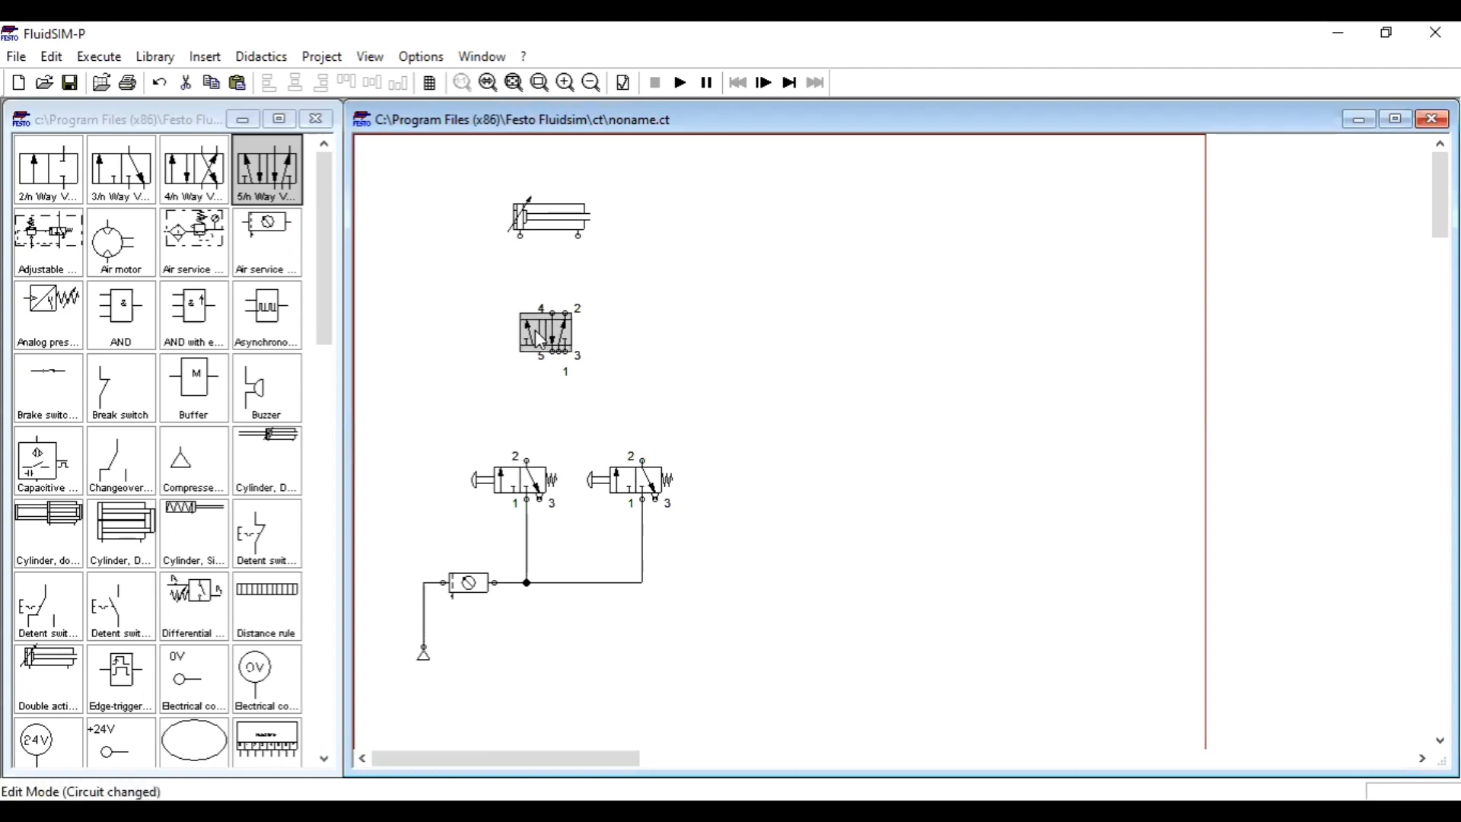
pyautogui.doubleClick(536, 335)
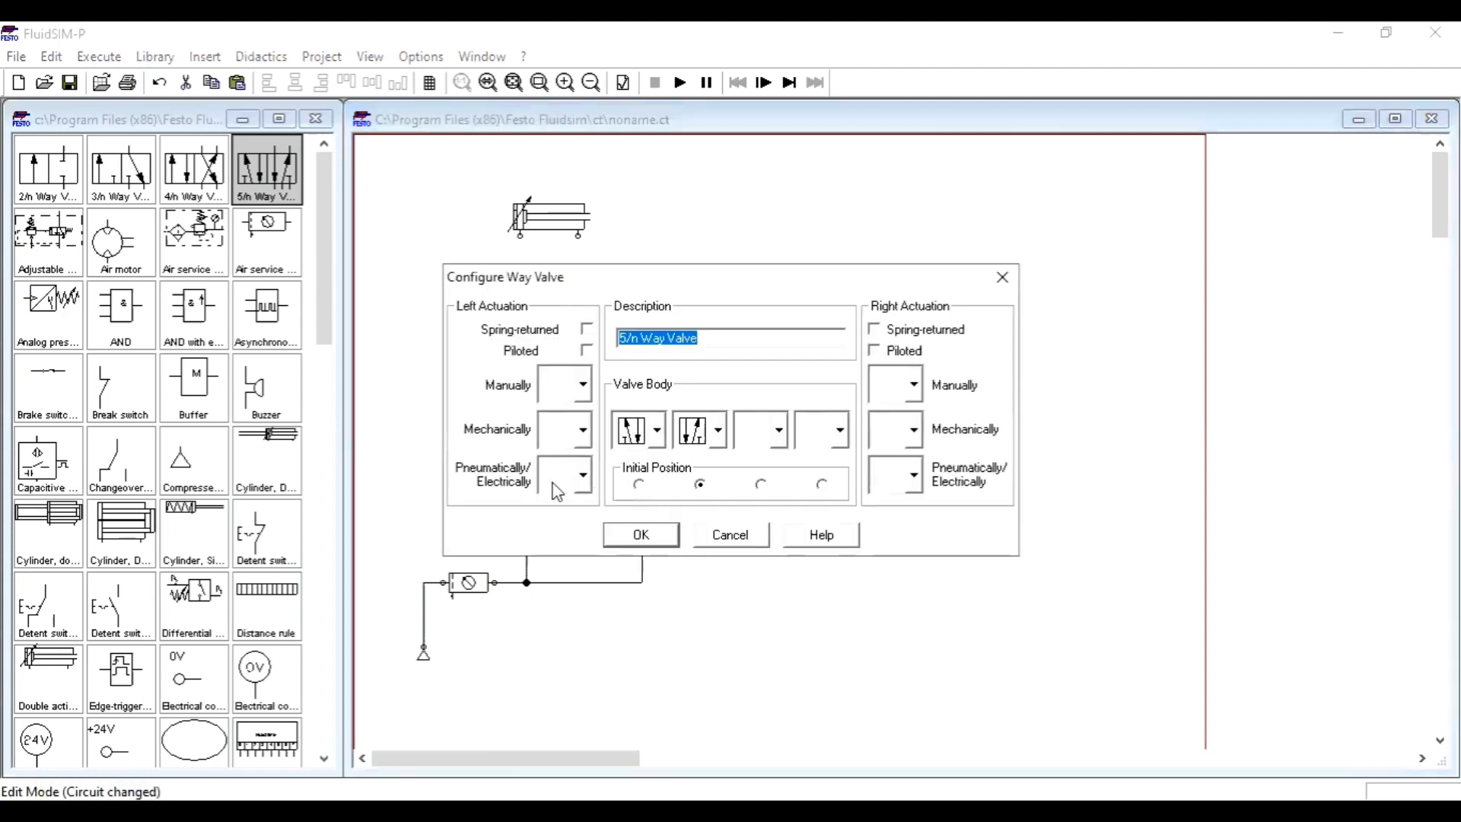
pyautogui.click(583, 477)
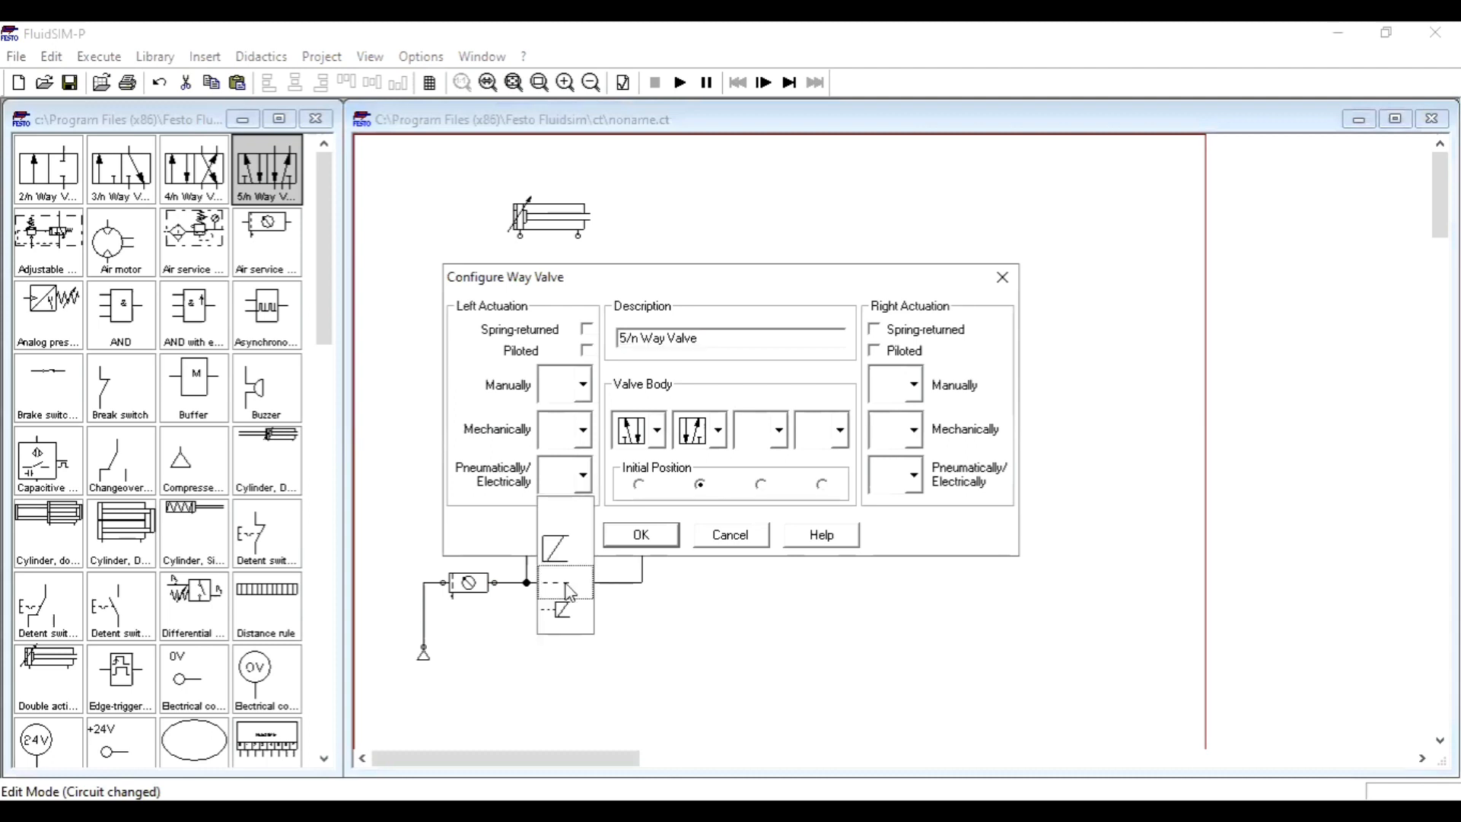
pyautogui.click(567, 590)
pyautogui.click(914, 488)
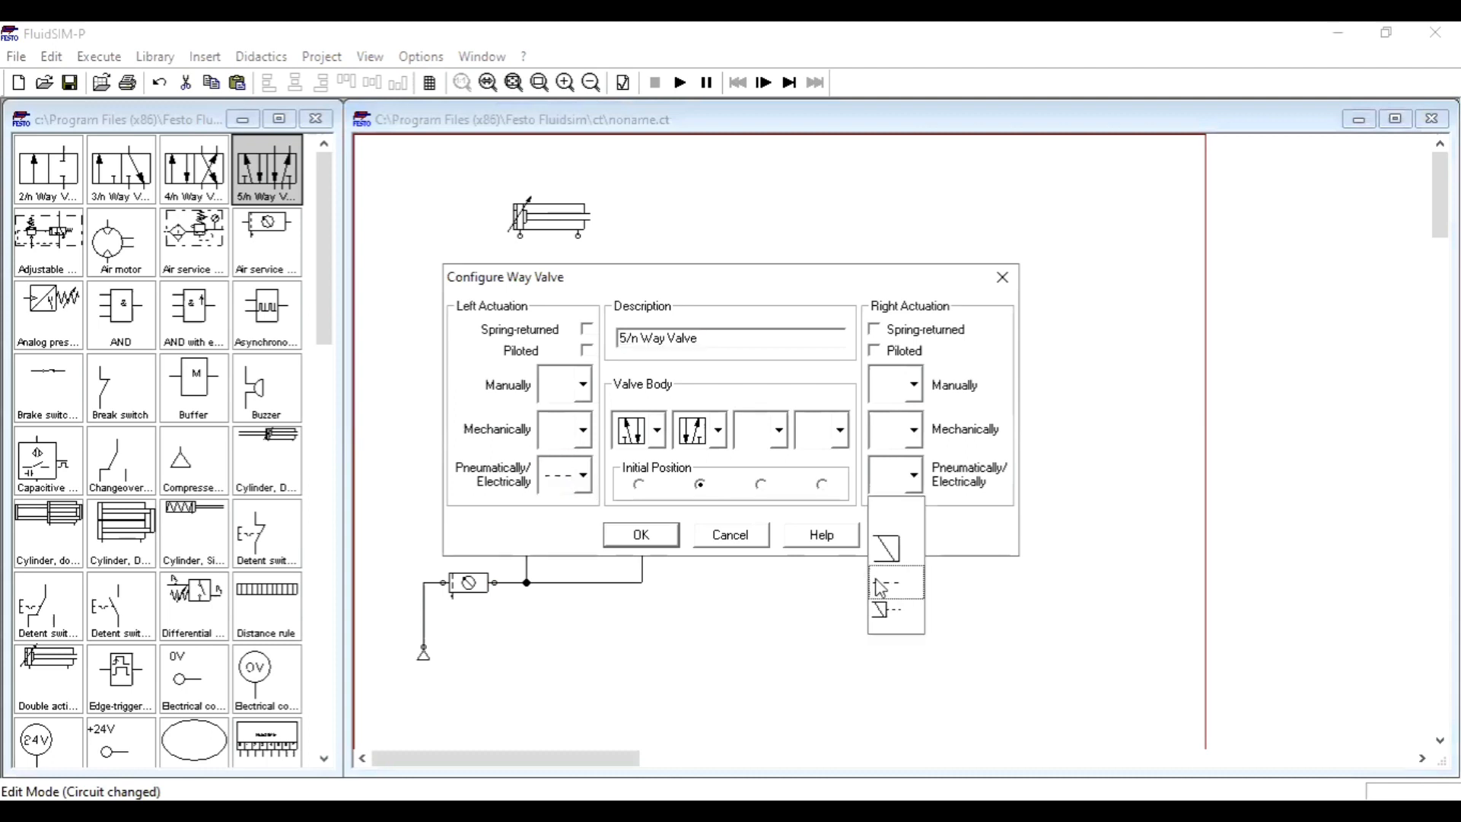
pyautogui.click(880, 586)
pyautogui.click(641, 534)
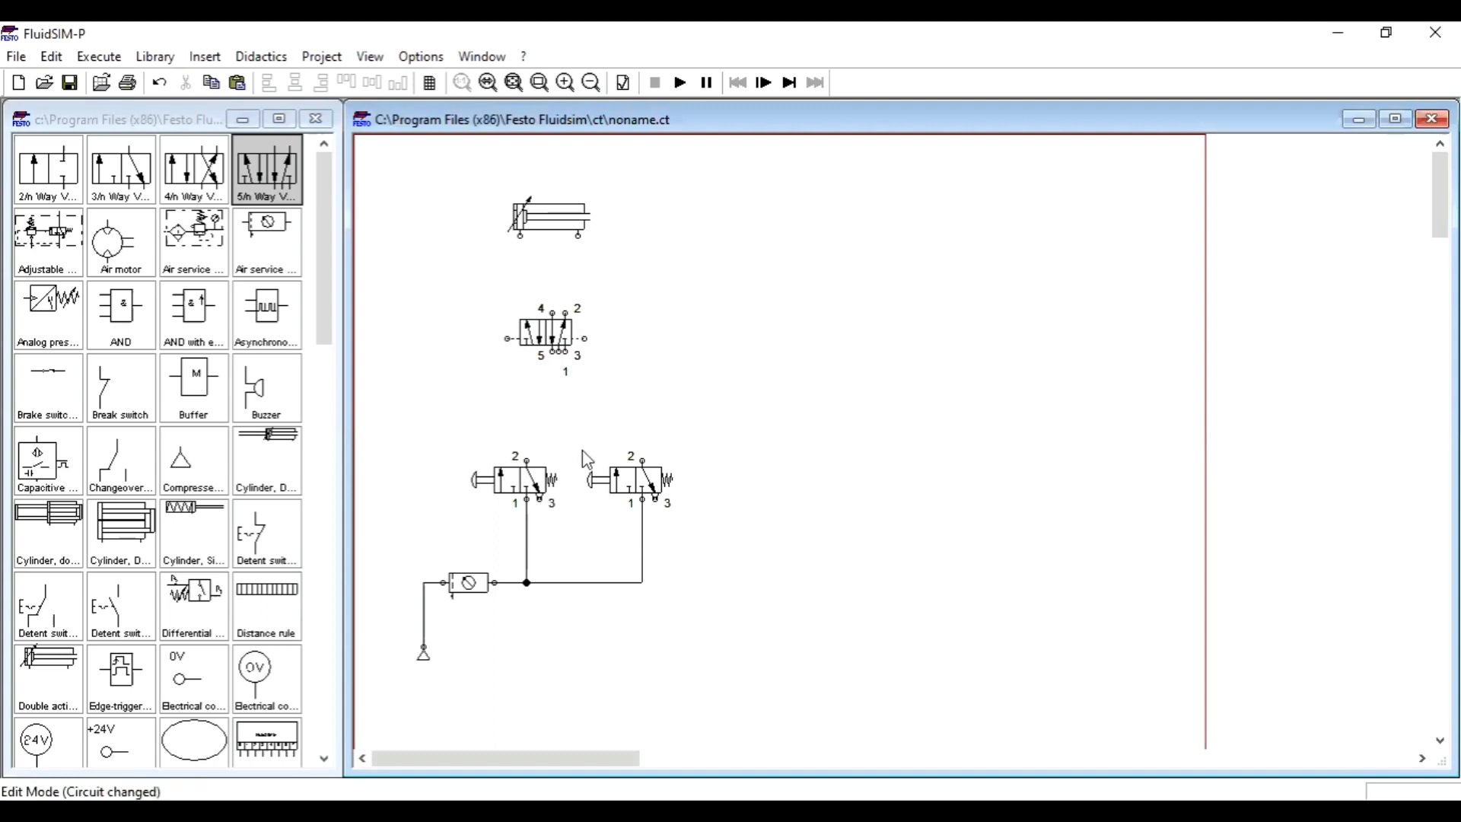
# Connect the cylinder to ports 4 and 2 of the 5/n way valve, and each pushbutton valve's port 2 to the pilot port on its side.
pyautogui.moveTo(527, 460); pyautogui.dragTo(510, 339)
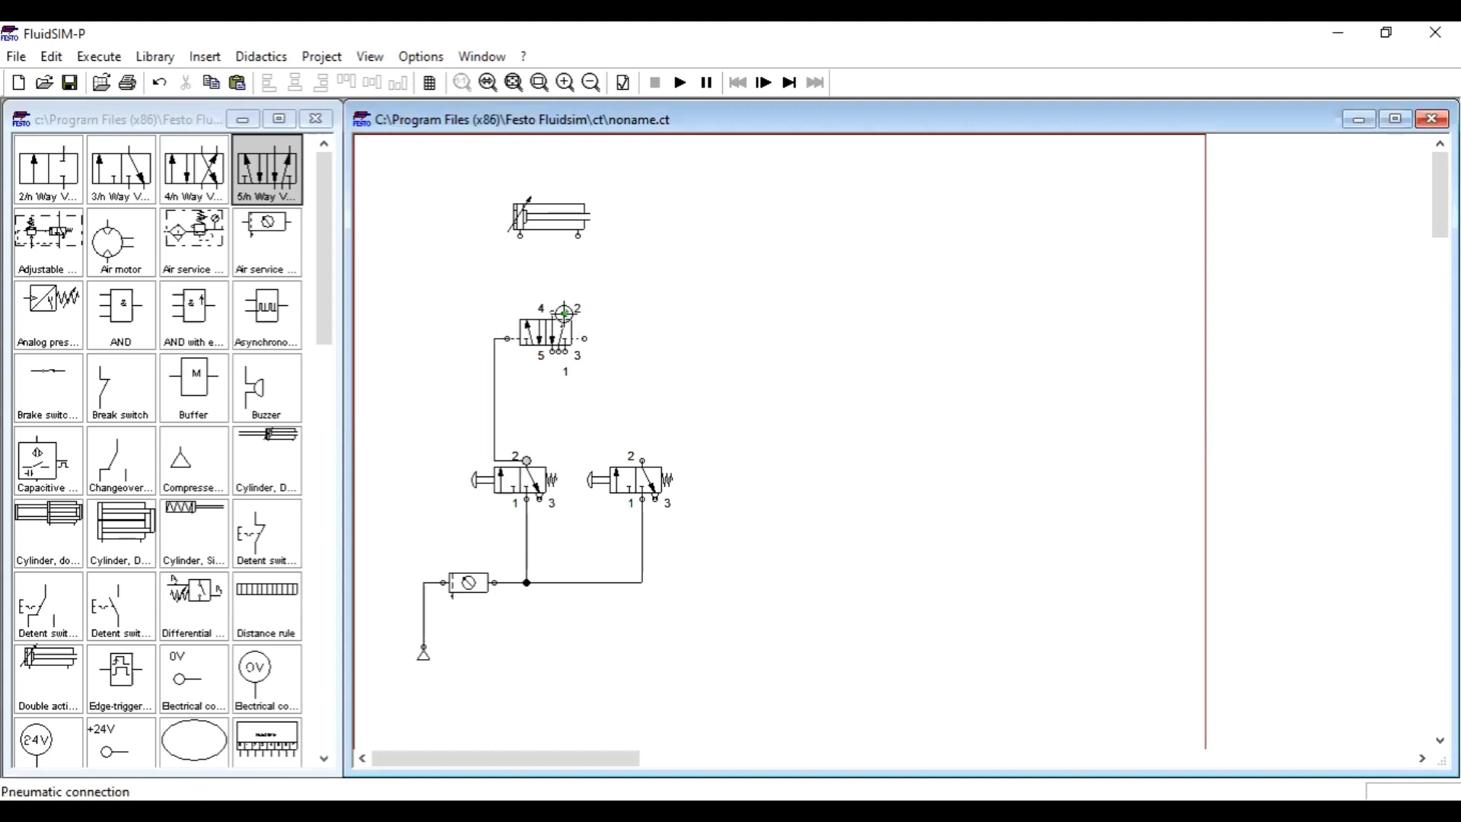
pyautogui.moveTo(578, 235); pyautogui.dragTo(553, 312)
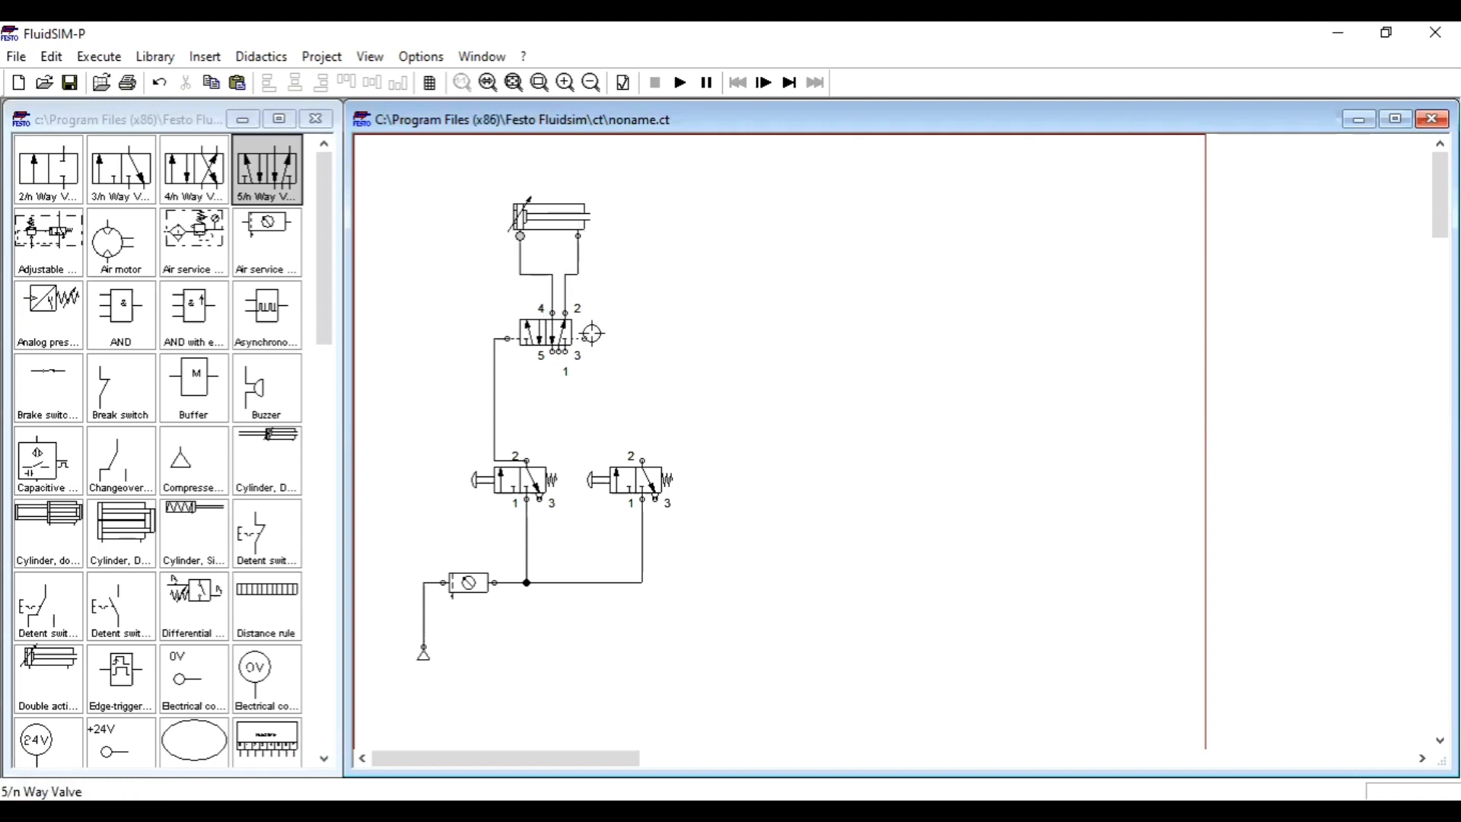
pyautogui.moveTo(643, 460); pyautogui.dragTo(585, 339)
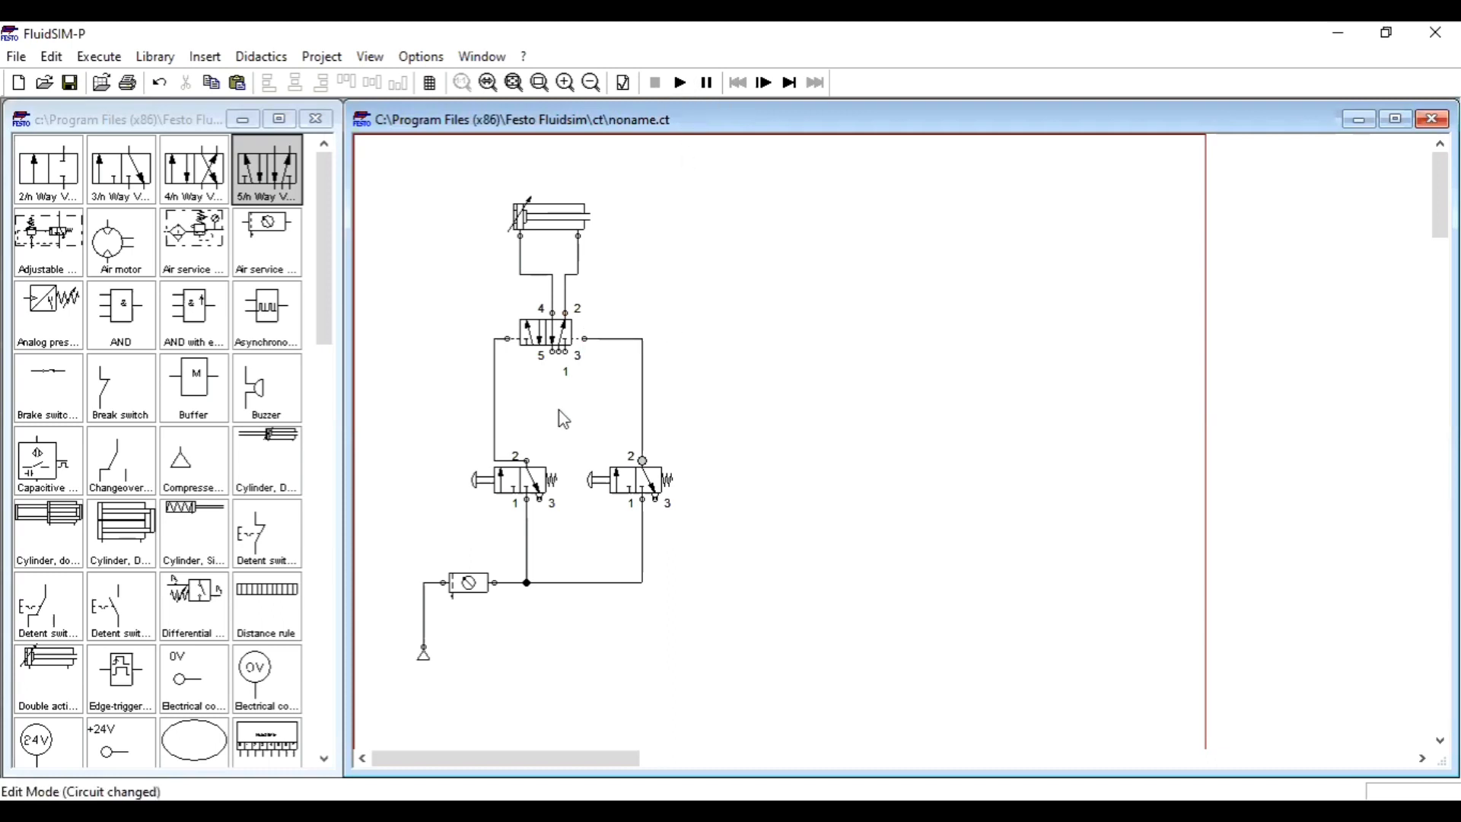
# Shift the cylinder and 5/n way valve right to centre them between the pushbutton valves, and connect port 1 to the supply line below.
pyautogui.moveTo(463, 178); pyautogui.dragTo(655, 373)
pyautogui.press('Right')
pyautogui.press('Right')
pyautogui.press('Right')
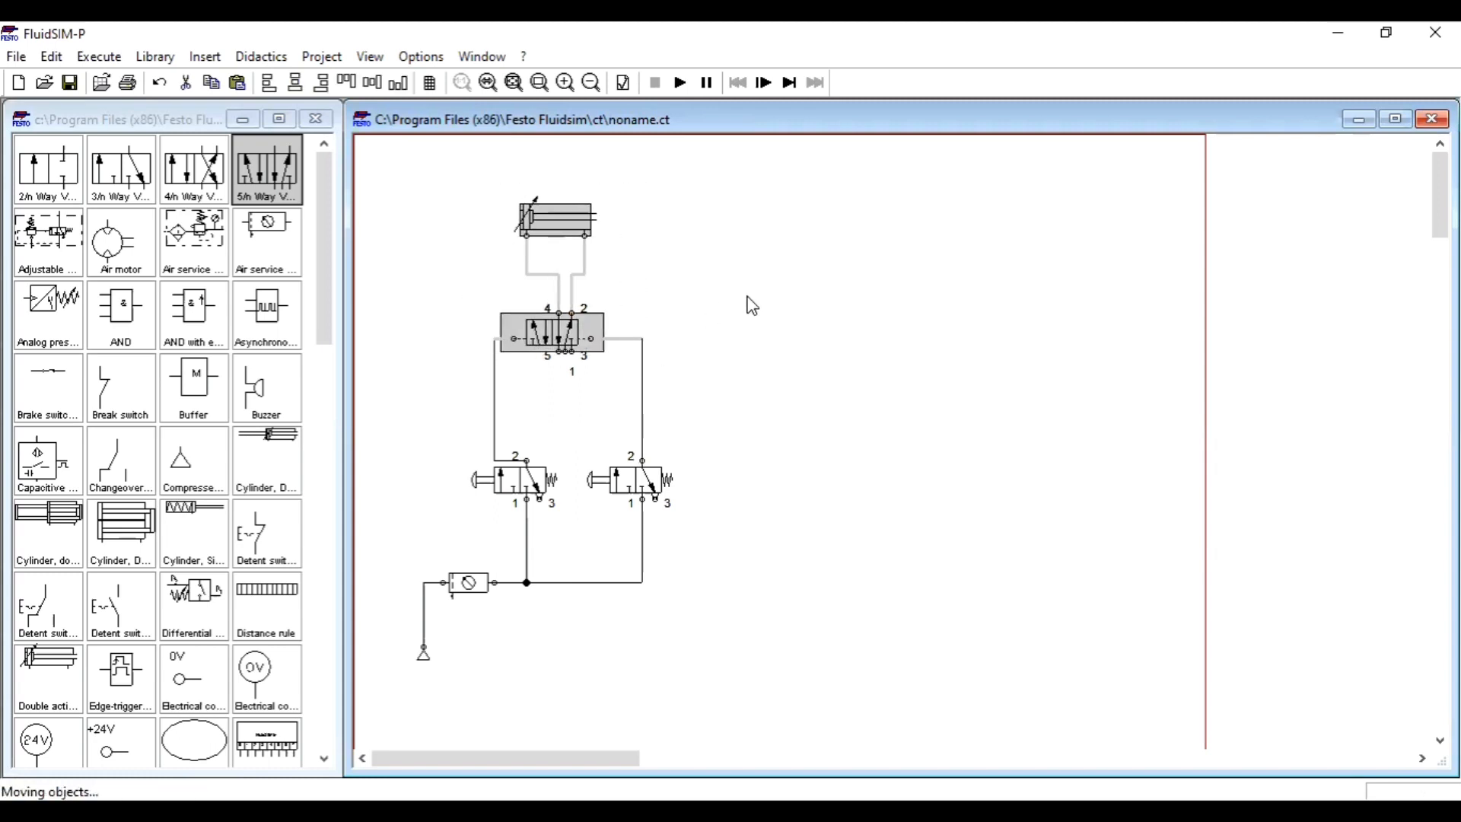
pyautogui.click(747, 298)
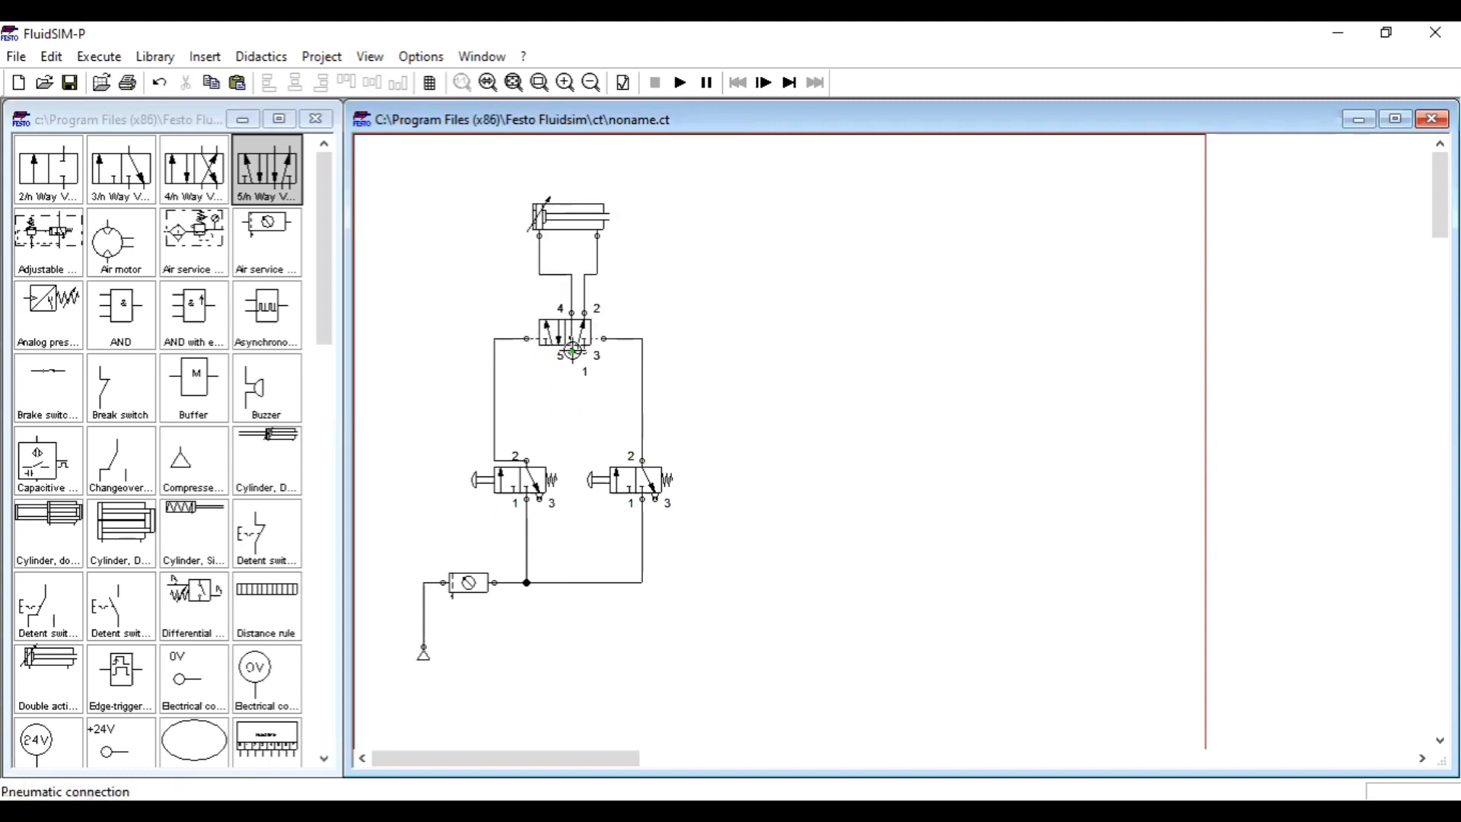
pyautogui.click(579, 581)
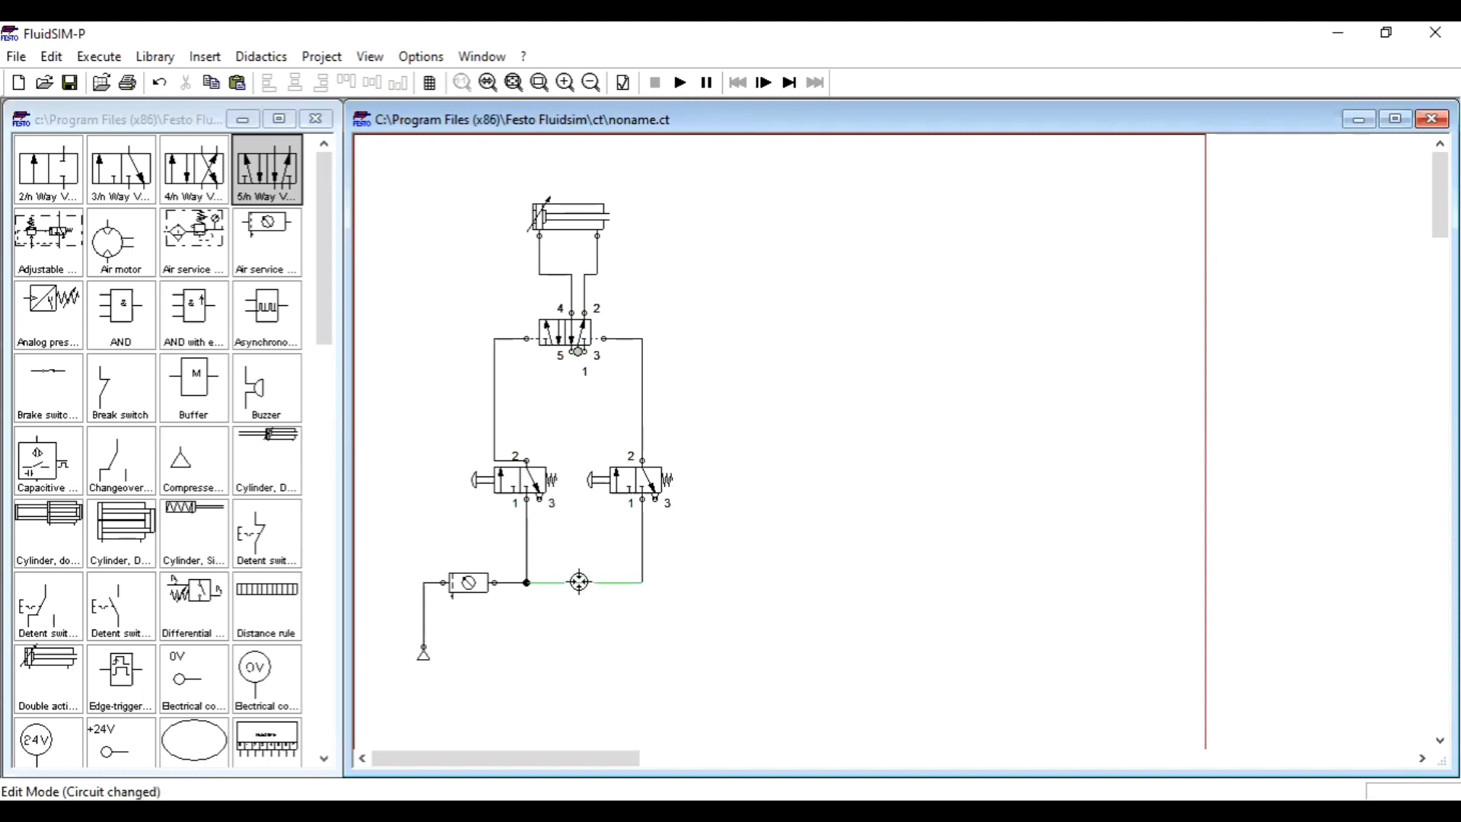
pyautogui.moveTo(579, 581); pyautogui.dragTo(585, 350)
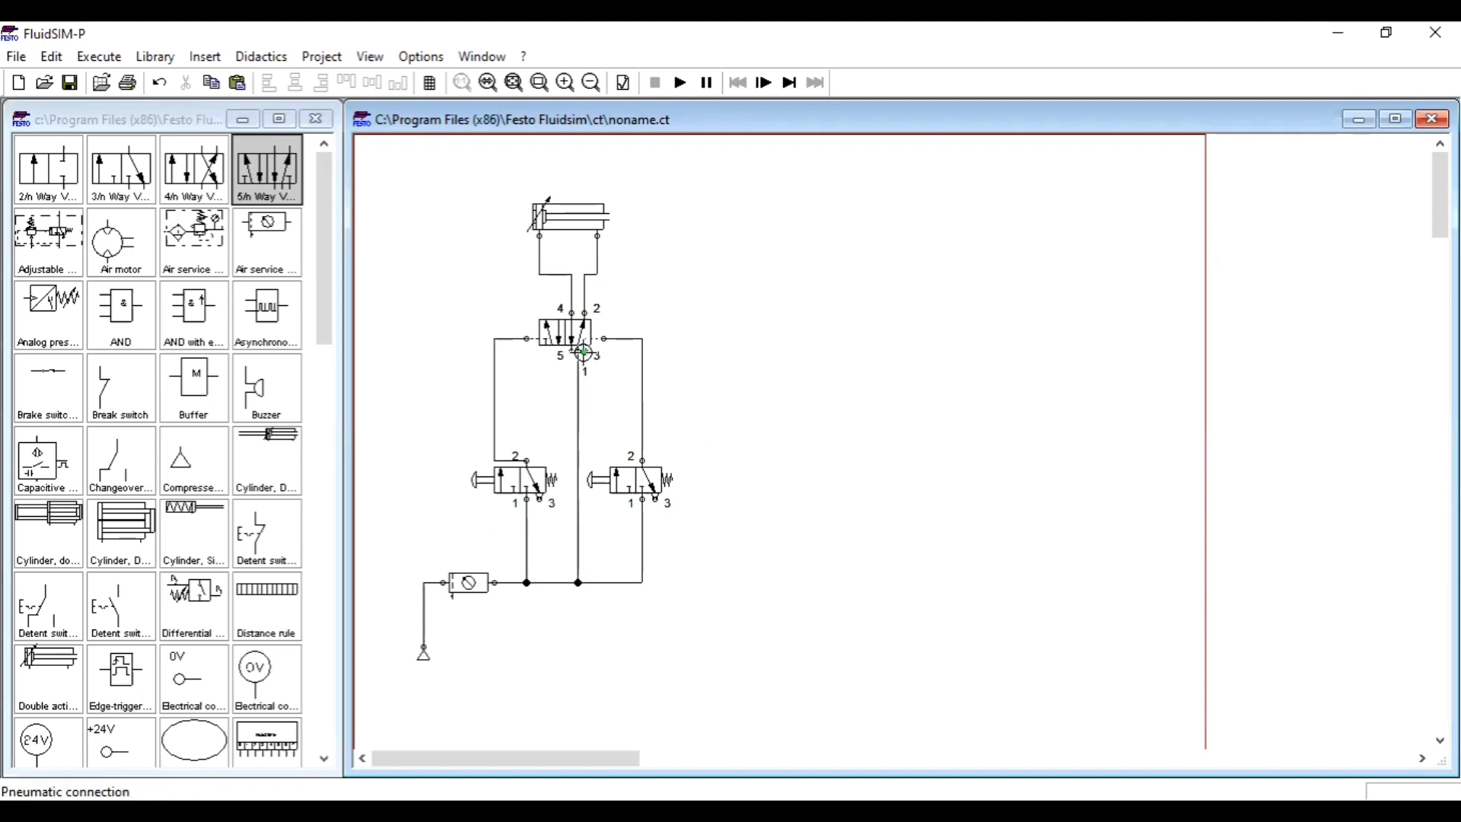
# Give ports 3 and 5 of the 5/n way valve exhaust terminators.
pyautogui.doubleClick(584, 351)
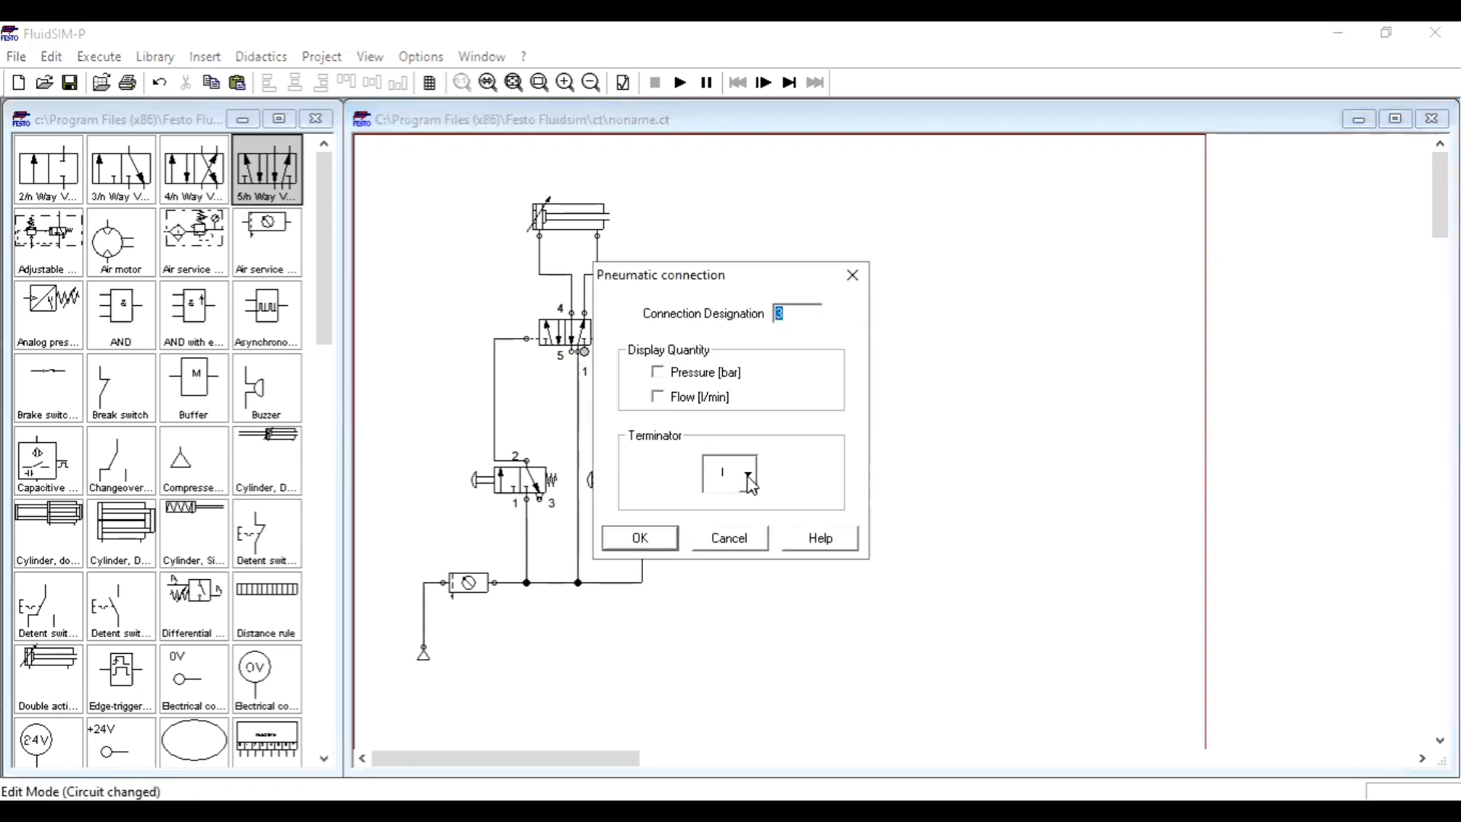
pyautogui.click(749, 478)
pyautogui.click(725, 583)
pyautogui.click(640, 537)
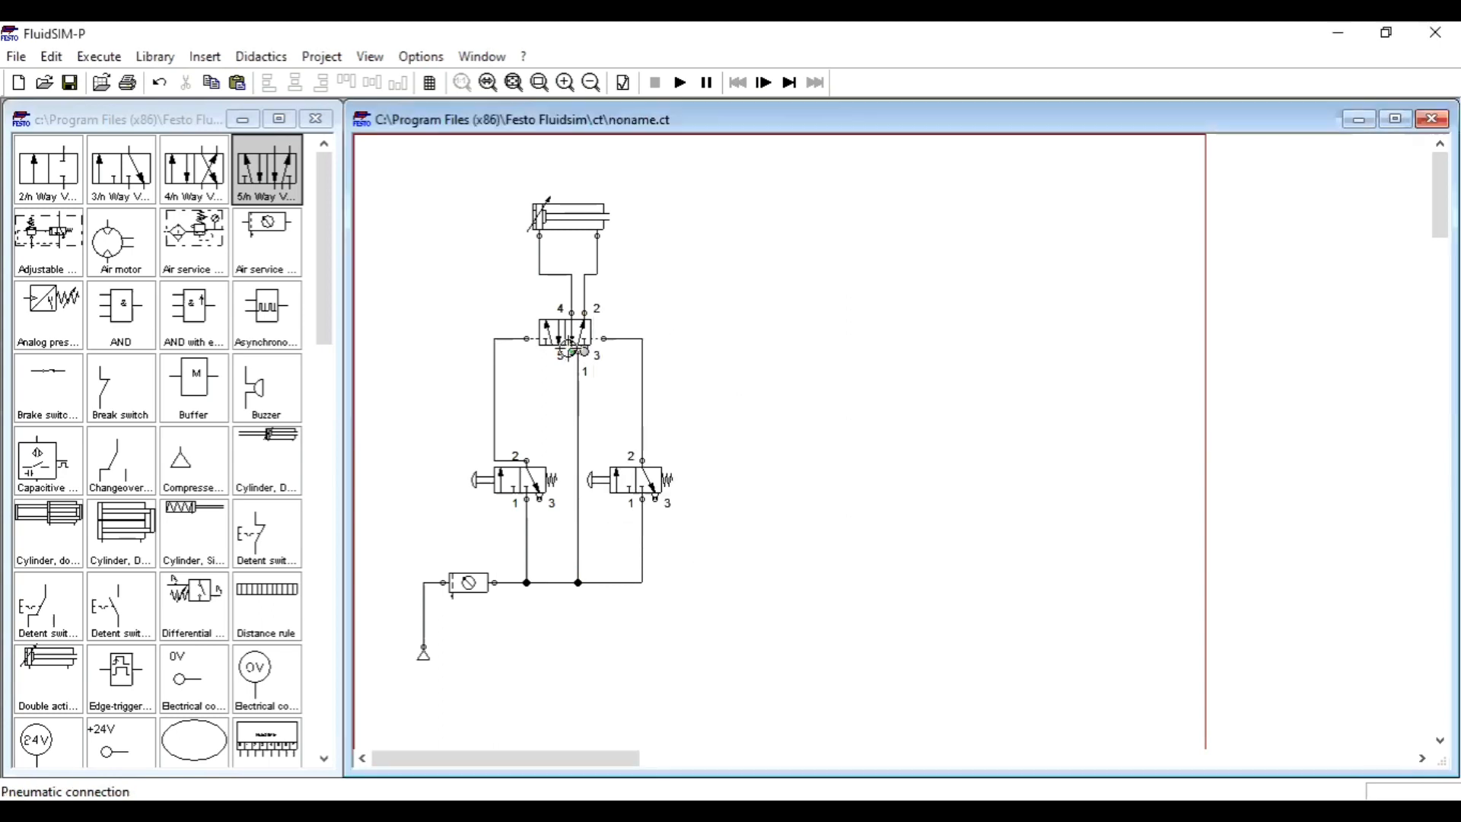
pyautogui.doubleClick(572, 351)
pyautogui.click(749, 473)
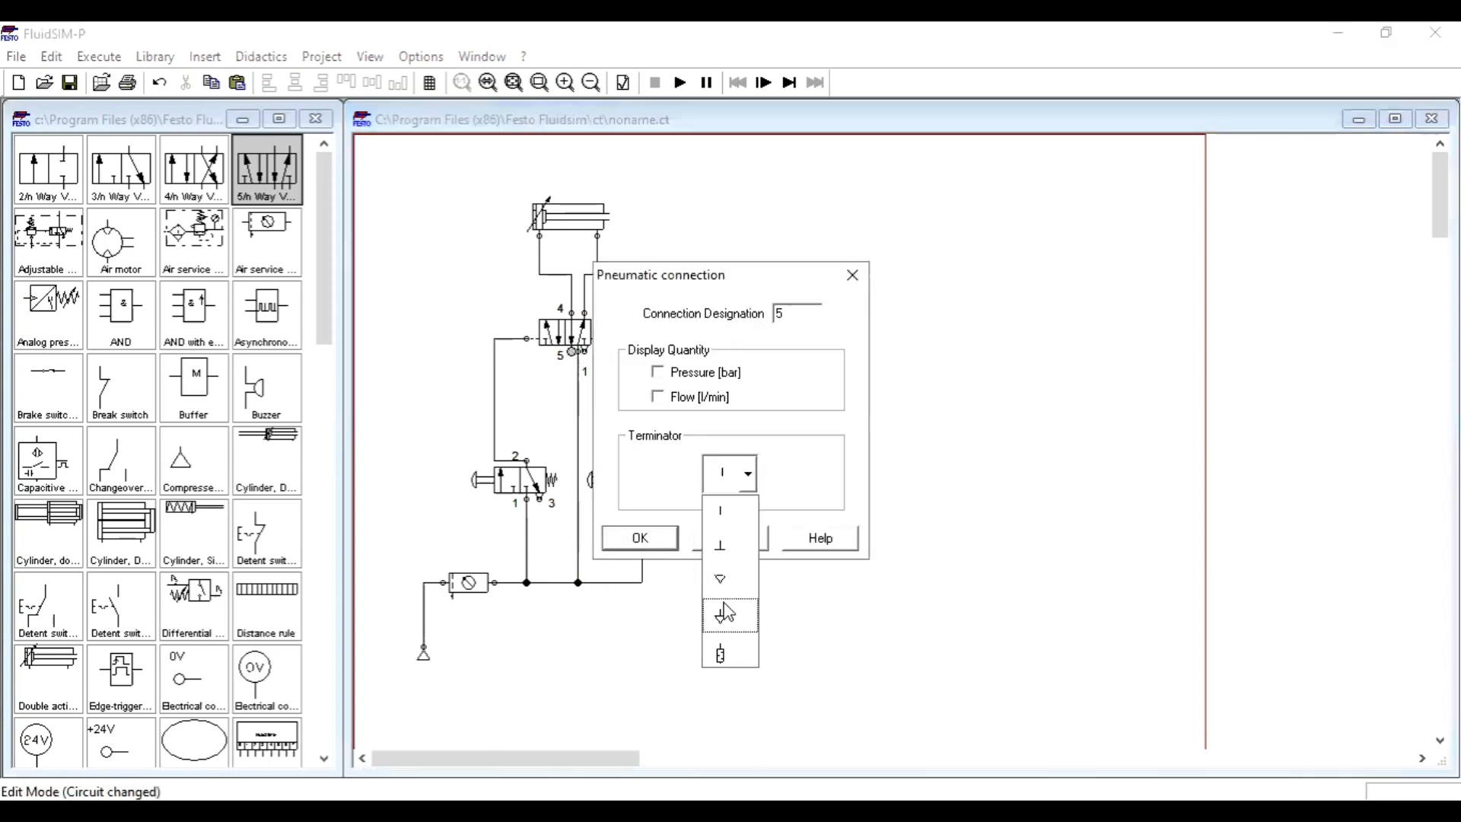
pyautogui.click(723, 583)
pyautogui.click(661, 543)
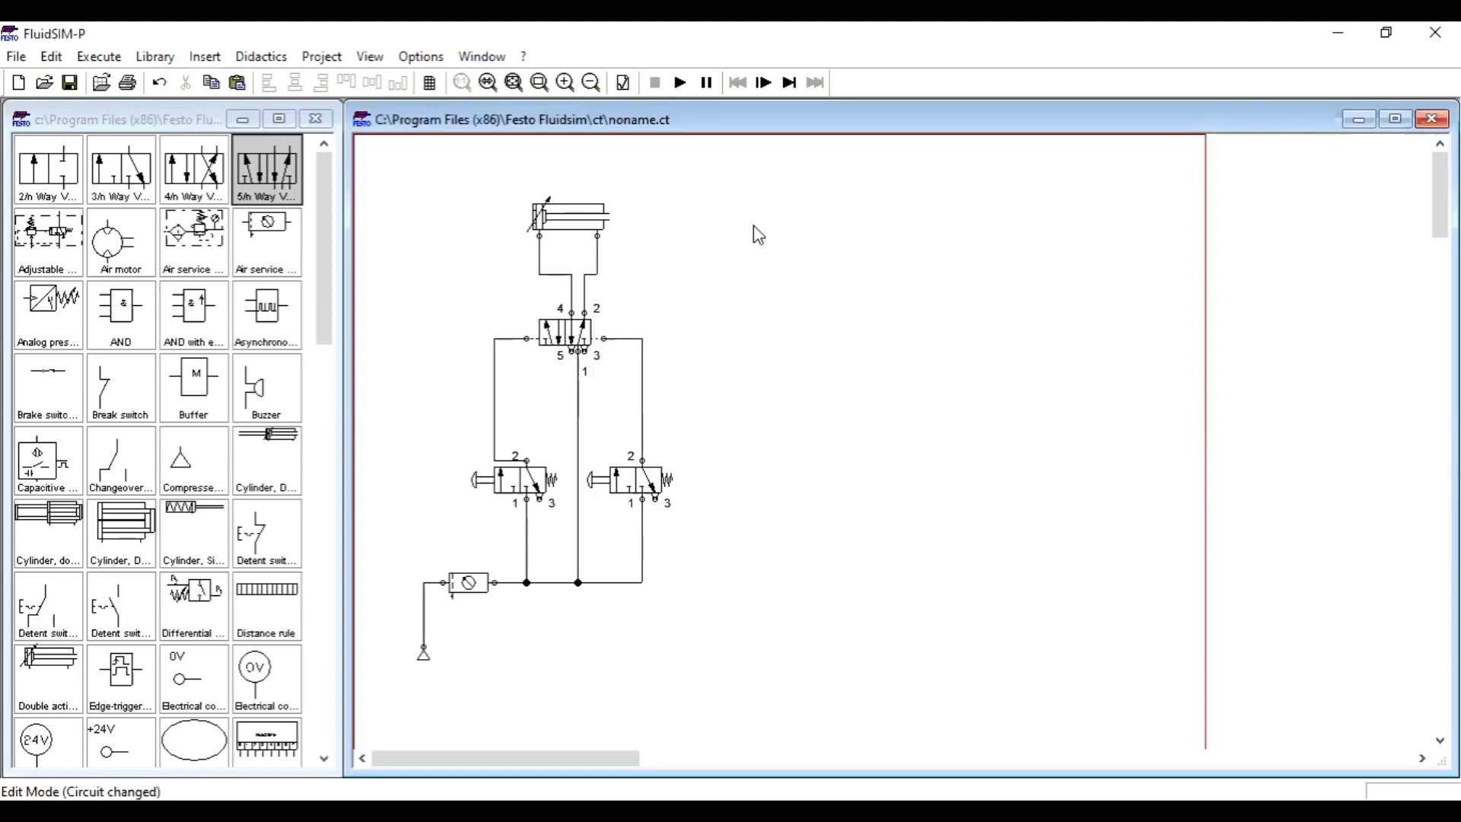
# Simulate the circuit, actuate the left and right pushbutton valves alternately to extend and retract the cylinder, and stop the simulation.
pyautogui.press('F9')
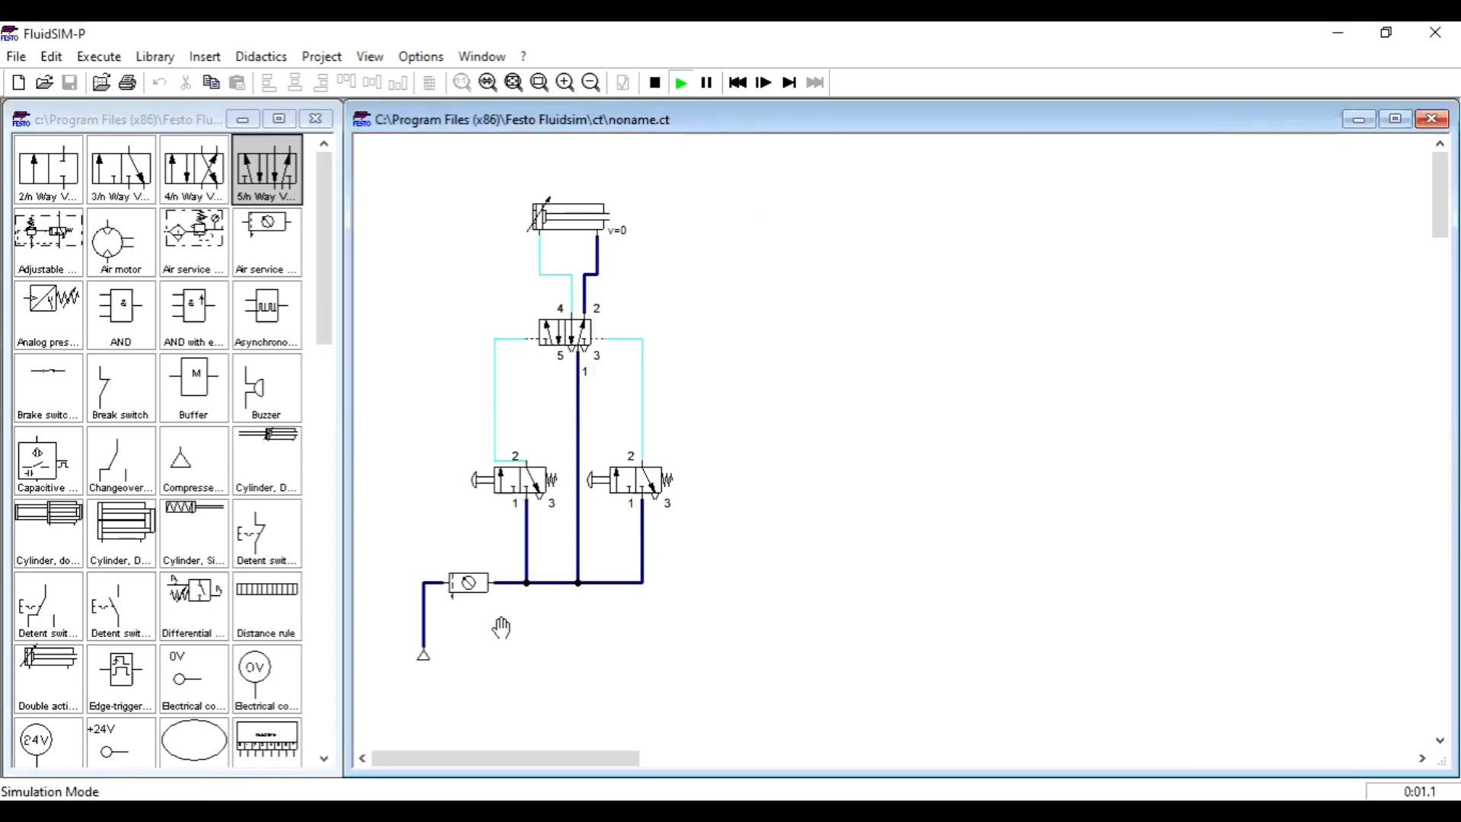
pyautogui.click(502, 477)
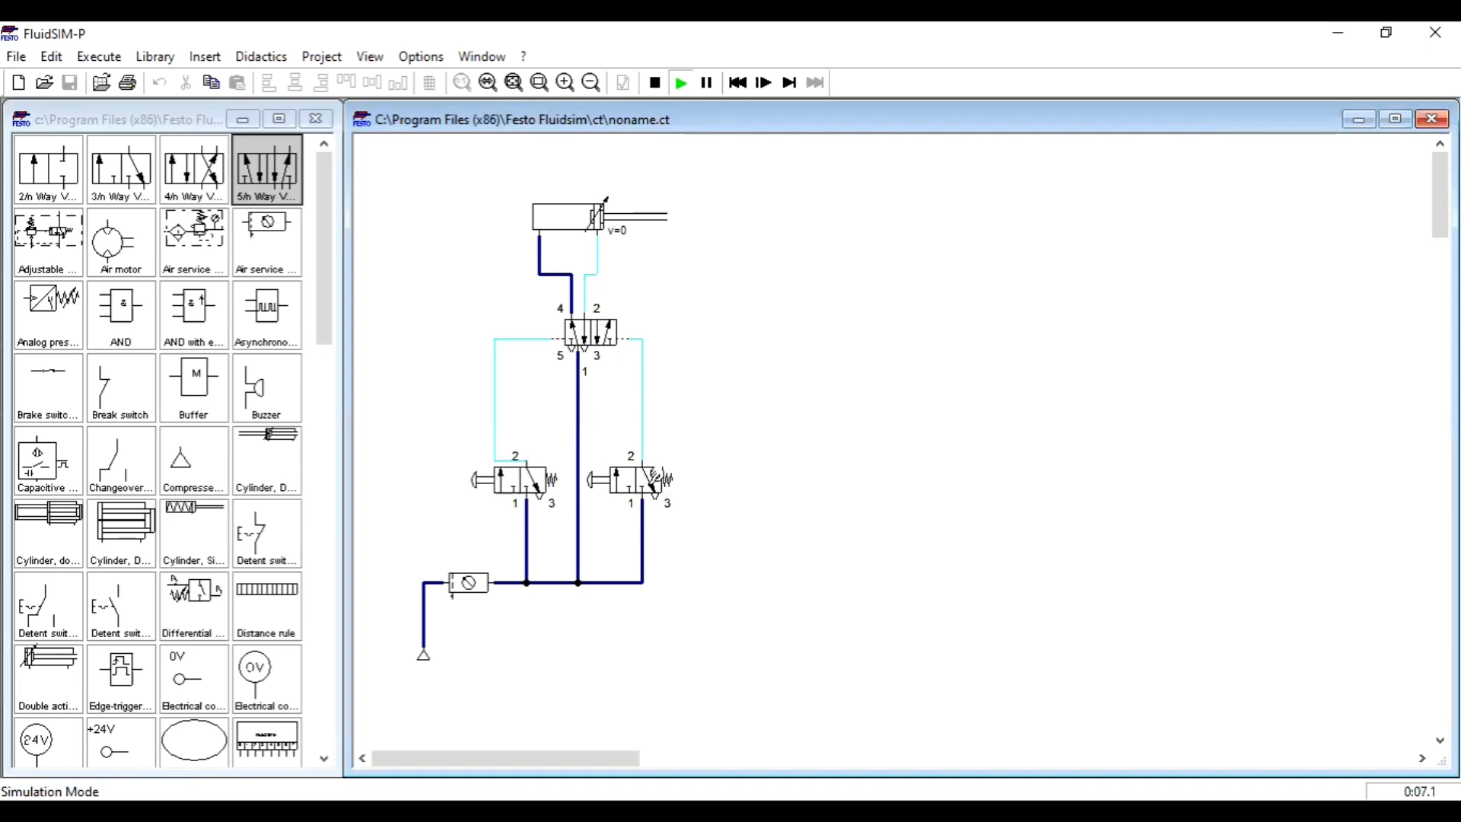
pyautogui.click(653, 476)
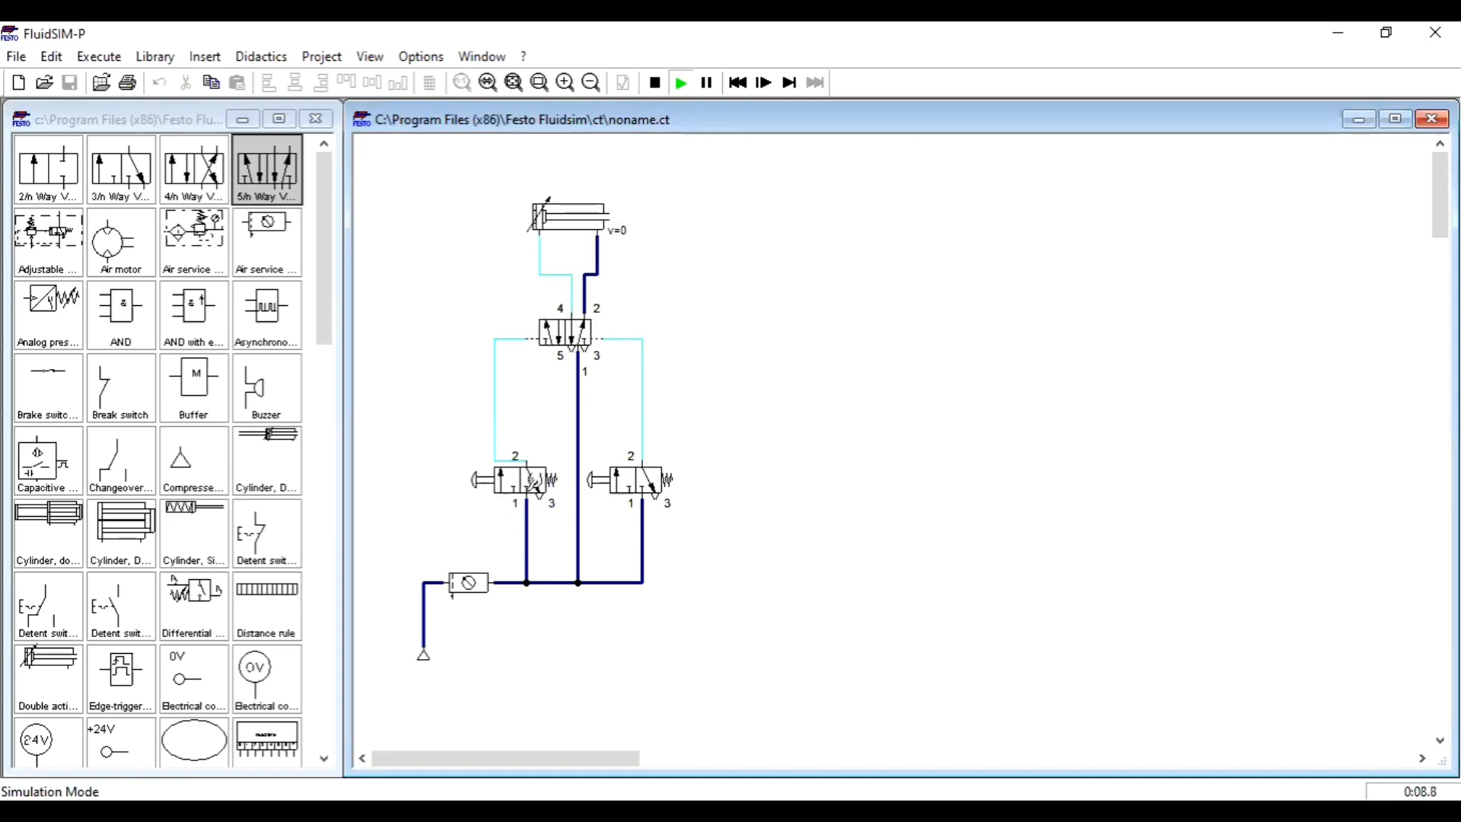
pyautogui.click(535, 484)
pyautogui.click(680, 476)
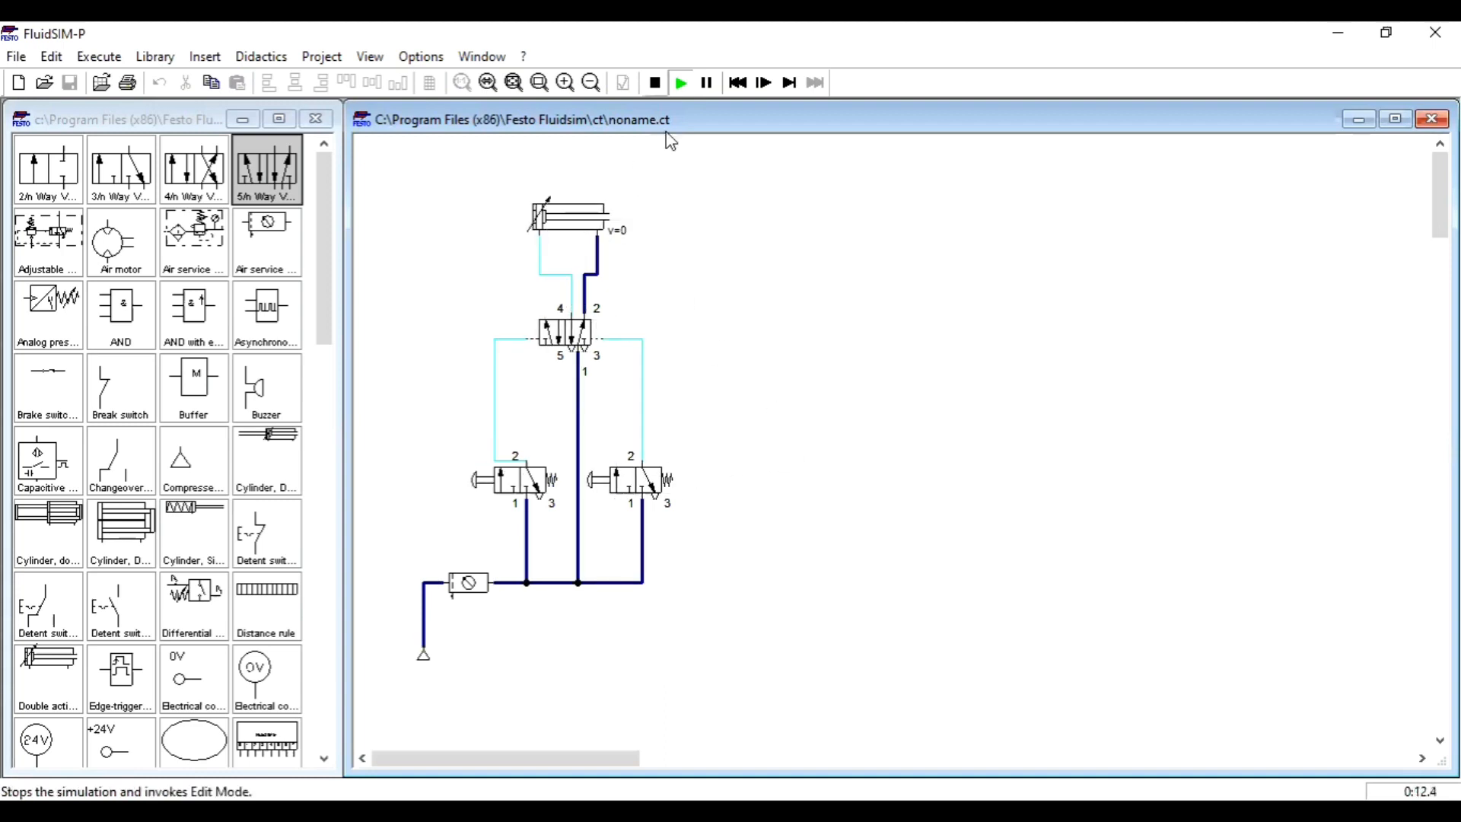
pyautogui.click(654, 82)
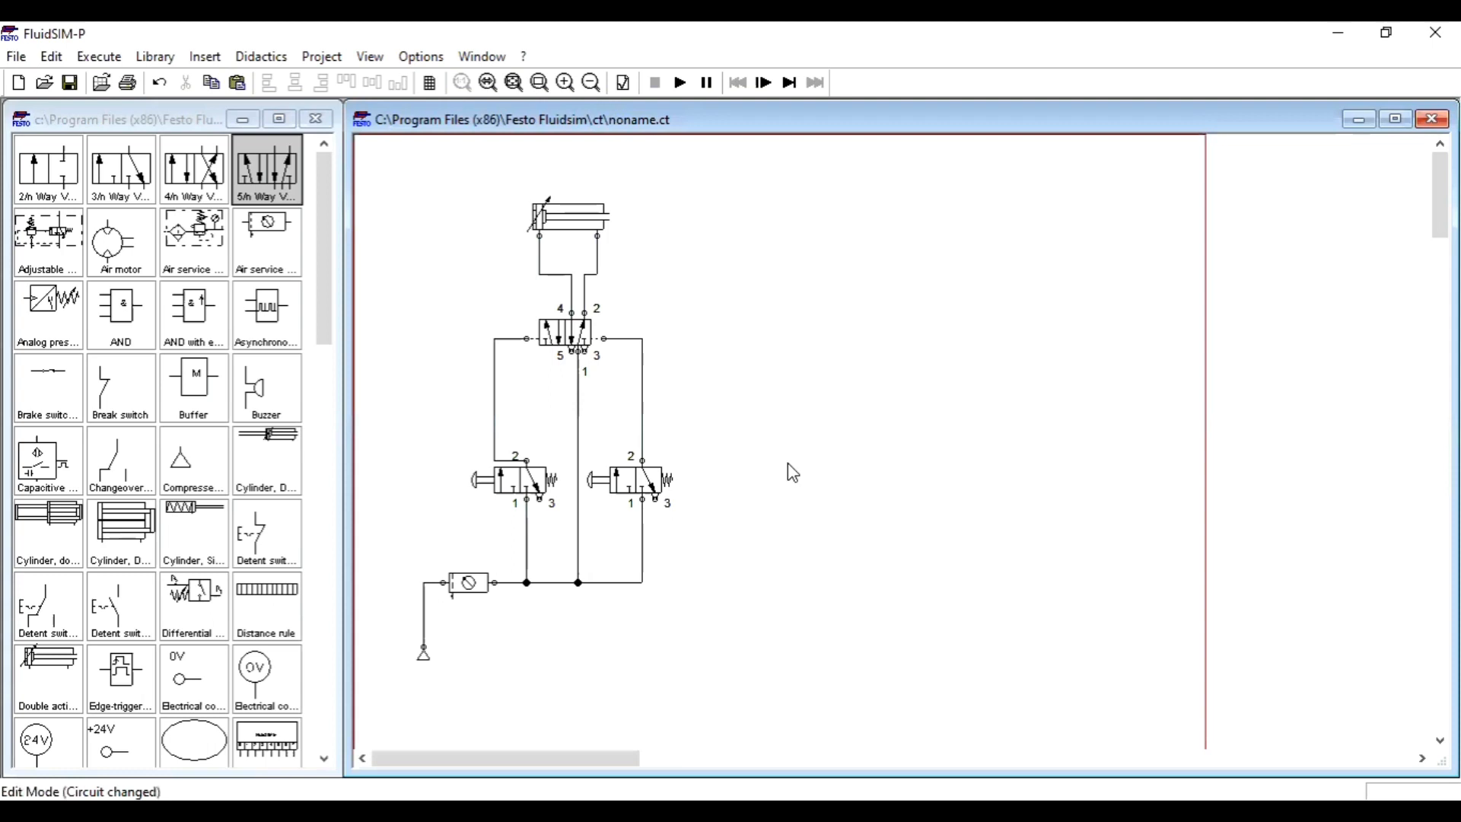
# Duplicate the cylinder, 5/n way valve, pushbutton valves and their lines, and place the copy to the right of the original circuit.
pyautogui.moveTo(708, 184); pyautogui.dragTo(503, 688)
pyautogui.hotkey('ctrl', 'c')
pyautogui.hotkey('ctrl', 'v')
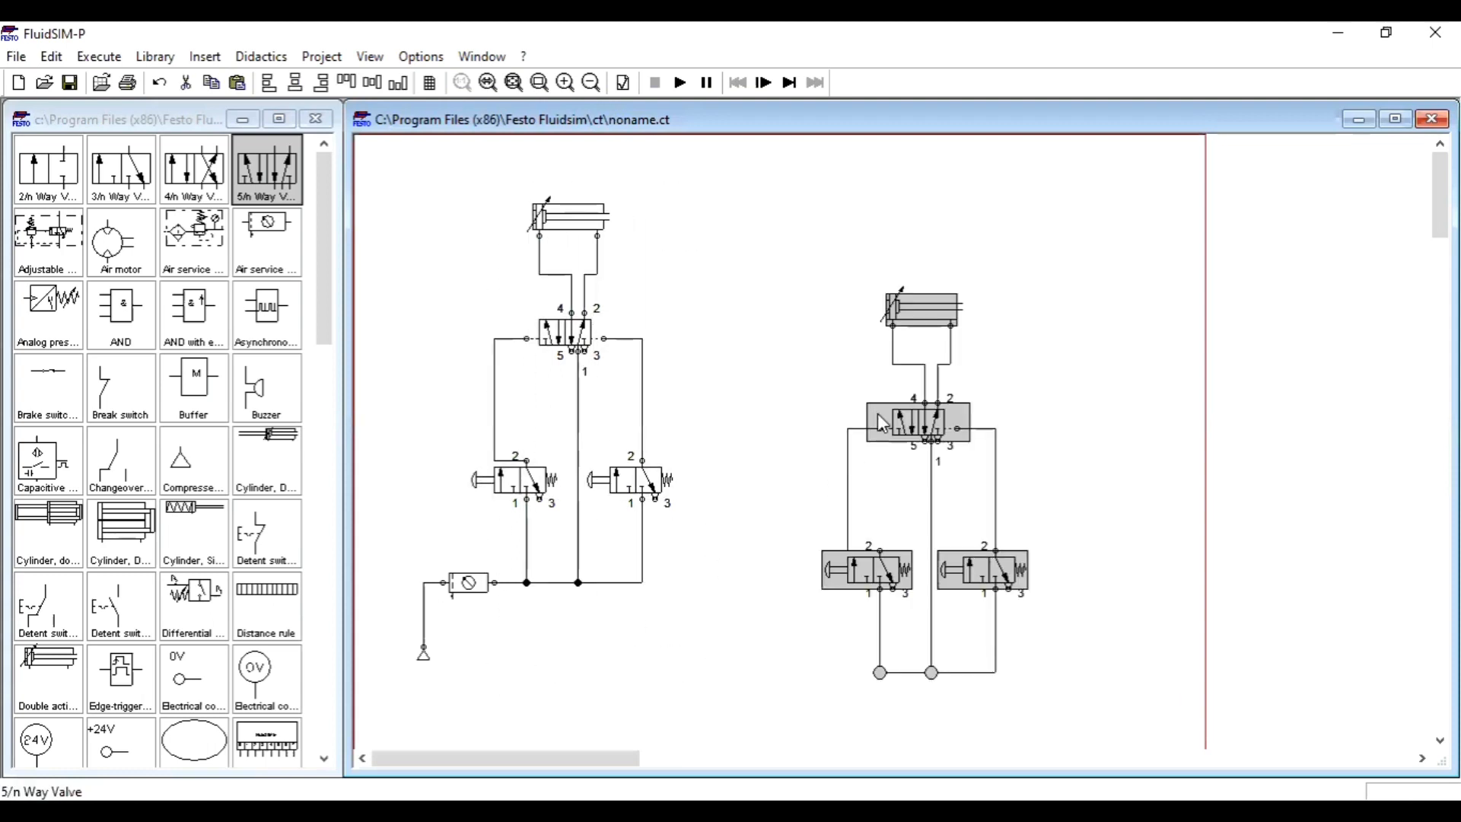
pyautogui.moveTo(881, 422); pyautogui.dragTo(860, 329)
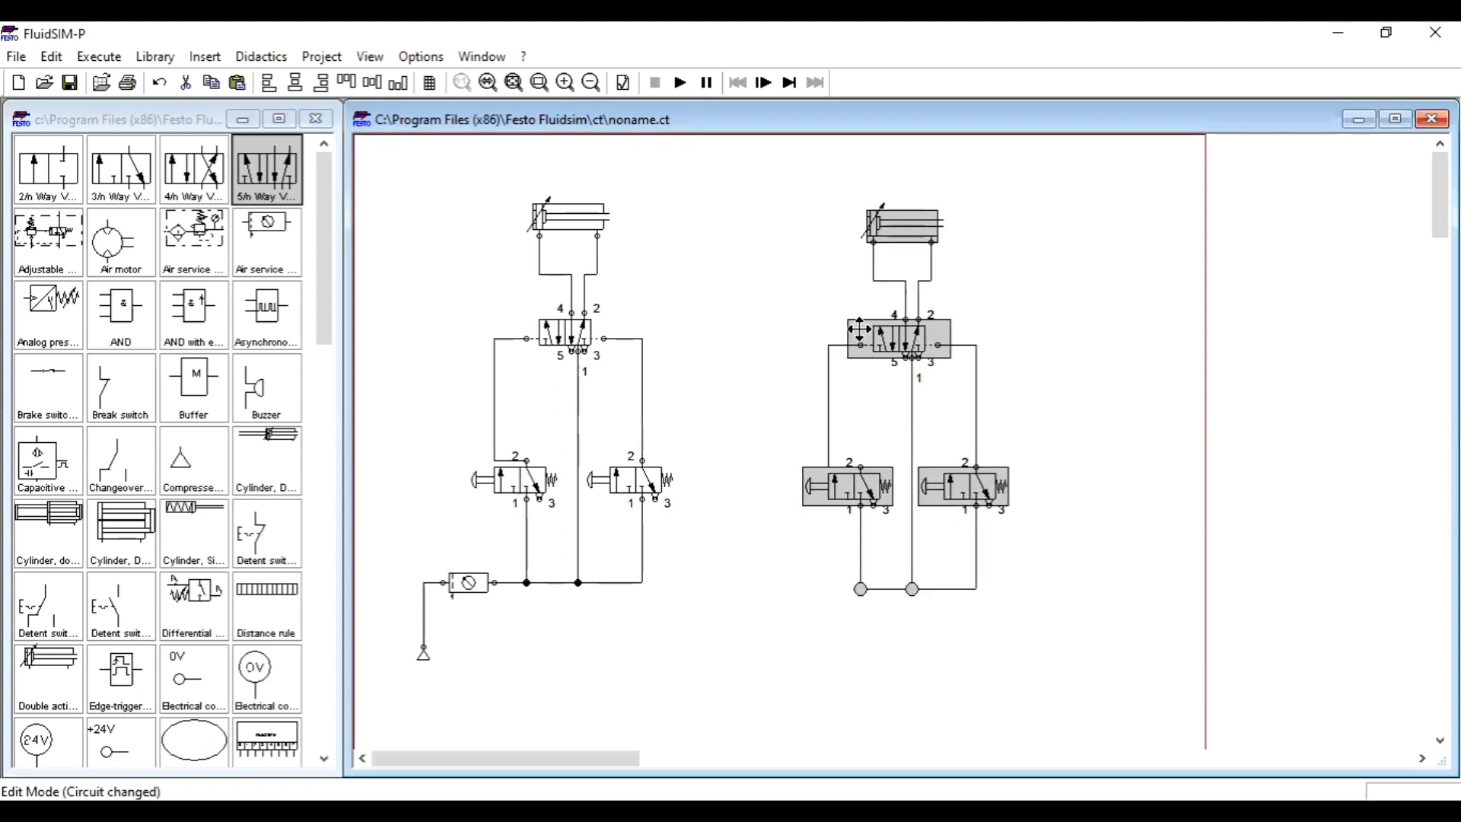
pyautogui.click(1022, 501)
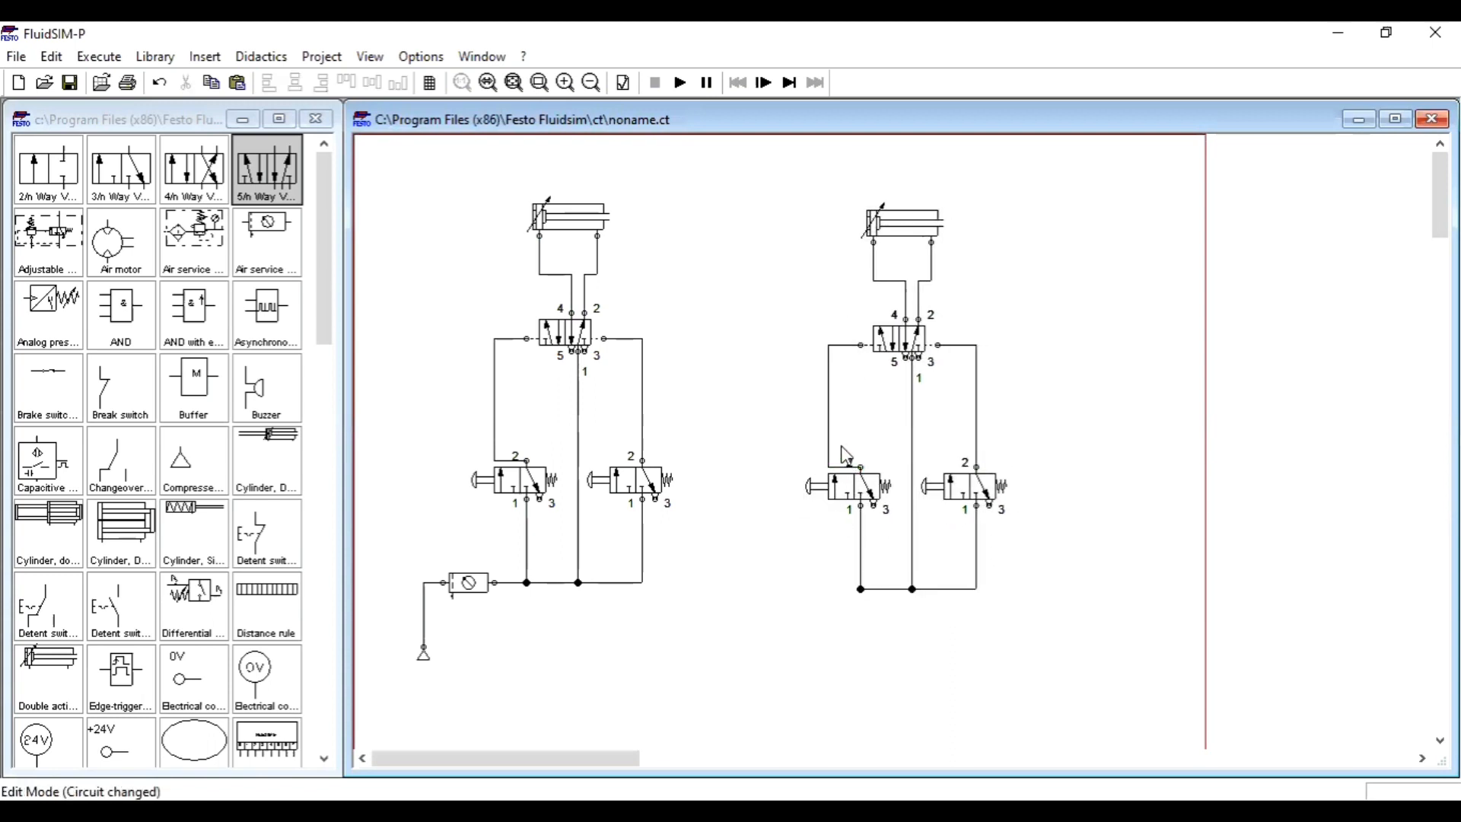
# Raise both pushbutton valves in the copied circuit closer to the 5/n way valve.
pyautogui.moveTo(911, 498); pyautogui.dragTo(1027, 525)
pyautogui.press('Up')
pyautogui.press('Up')
pyautogui.press('Up')
pyautogui.press('Up')
pyautogui.press('Up')
pyautogui.press('Up')
pyautogui.press('Up')
pyautogui.press('Up')
pyautogui.press('Up')
pyautogui.press('Up')
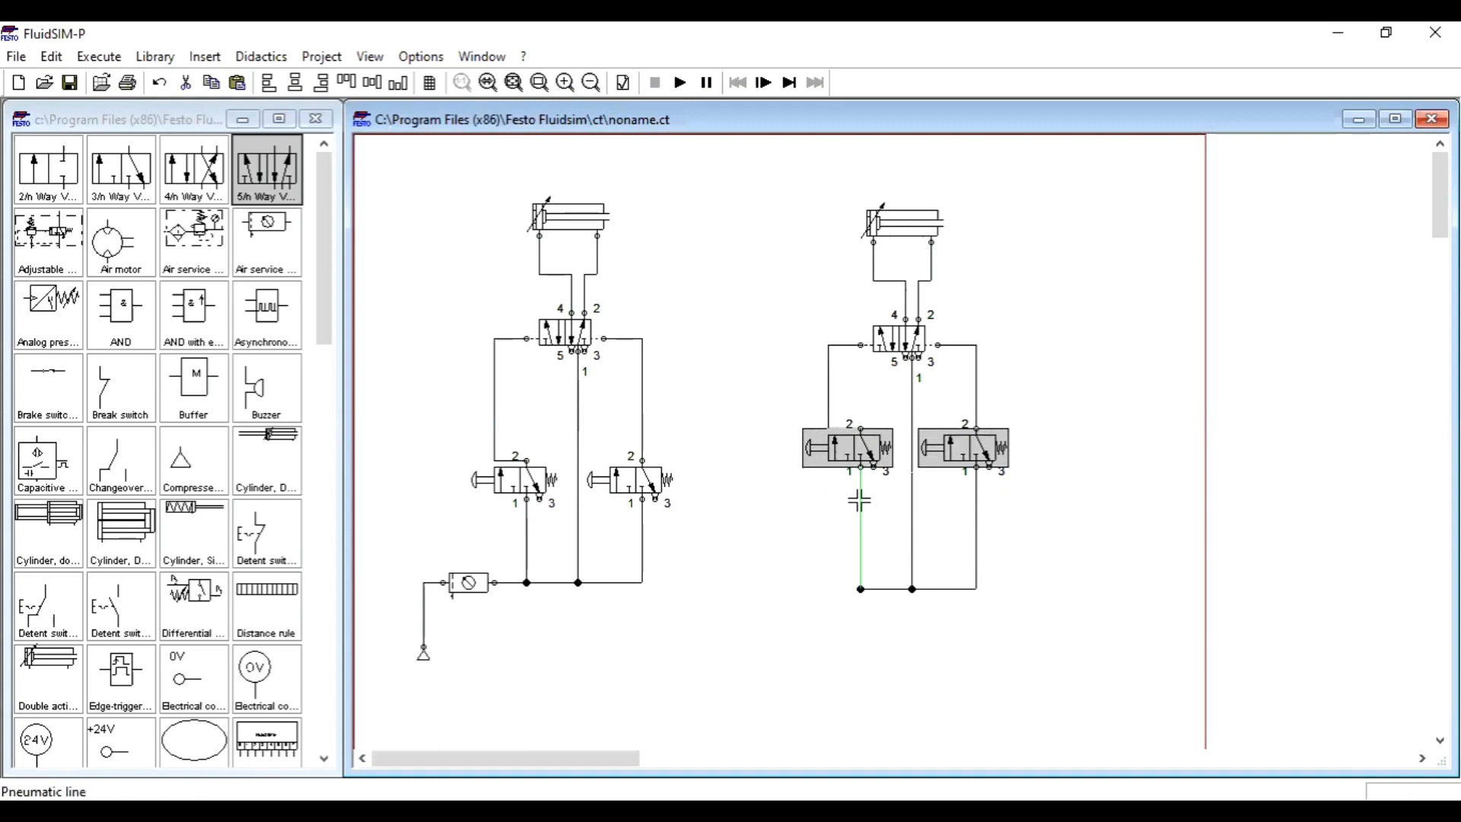
pyautogui.click(1075, 513)
# Delete the supply line of the copied circuit's left pushbutton valve and move the valve left, straight below its pilot line.
pyautogui.moveTo(865, 451); pyautogui.dragTo(820, 457)
pyautogui.click(859, 507)
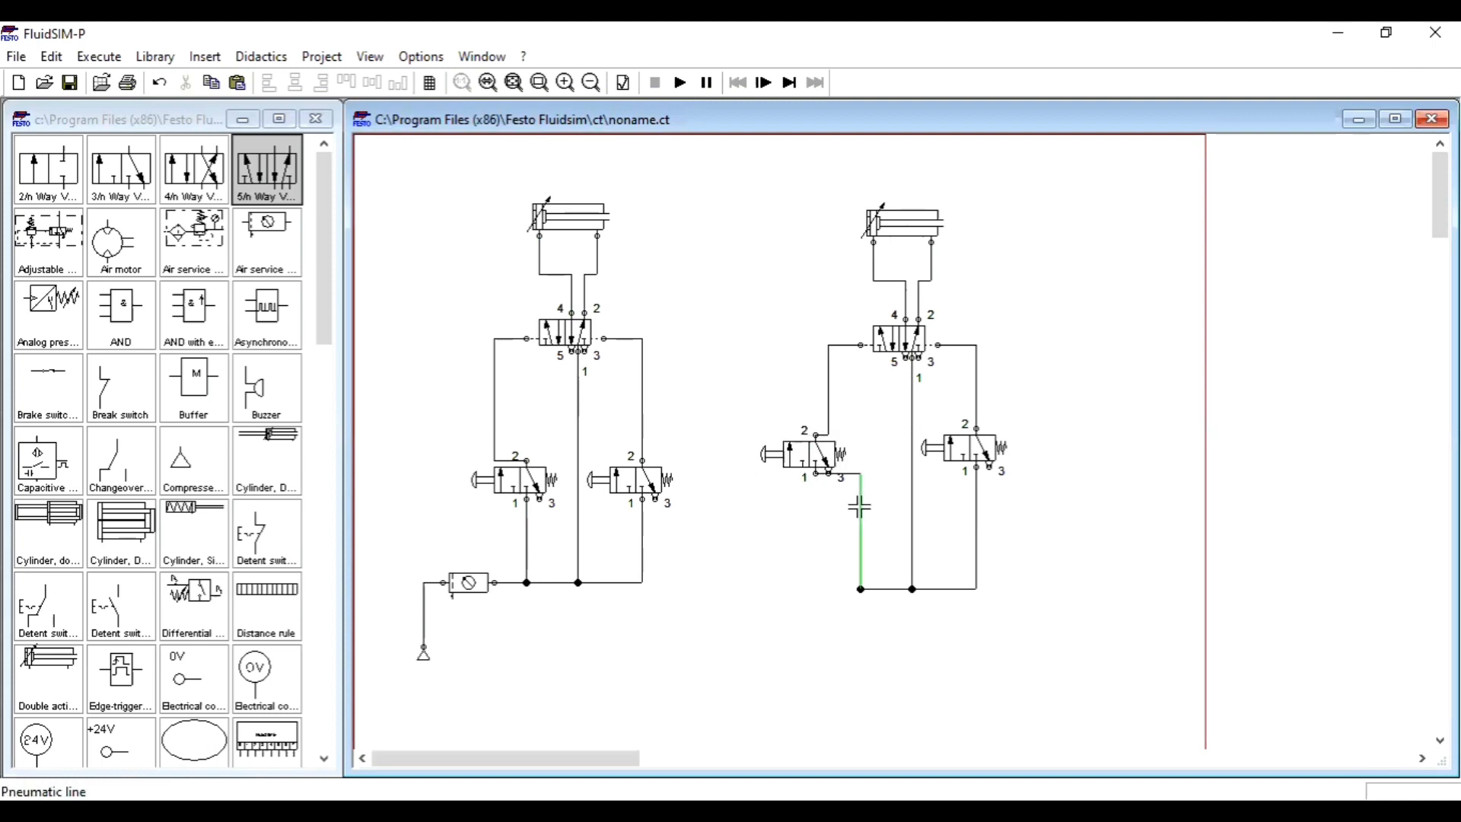
pyautogui.press('Delete')
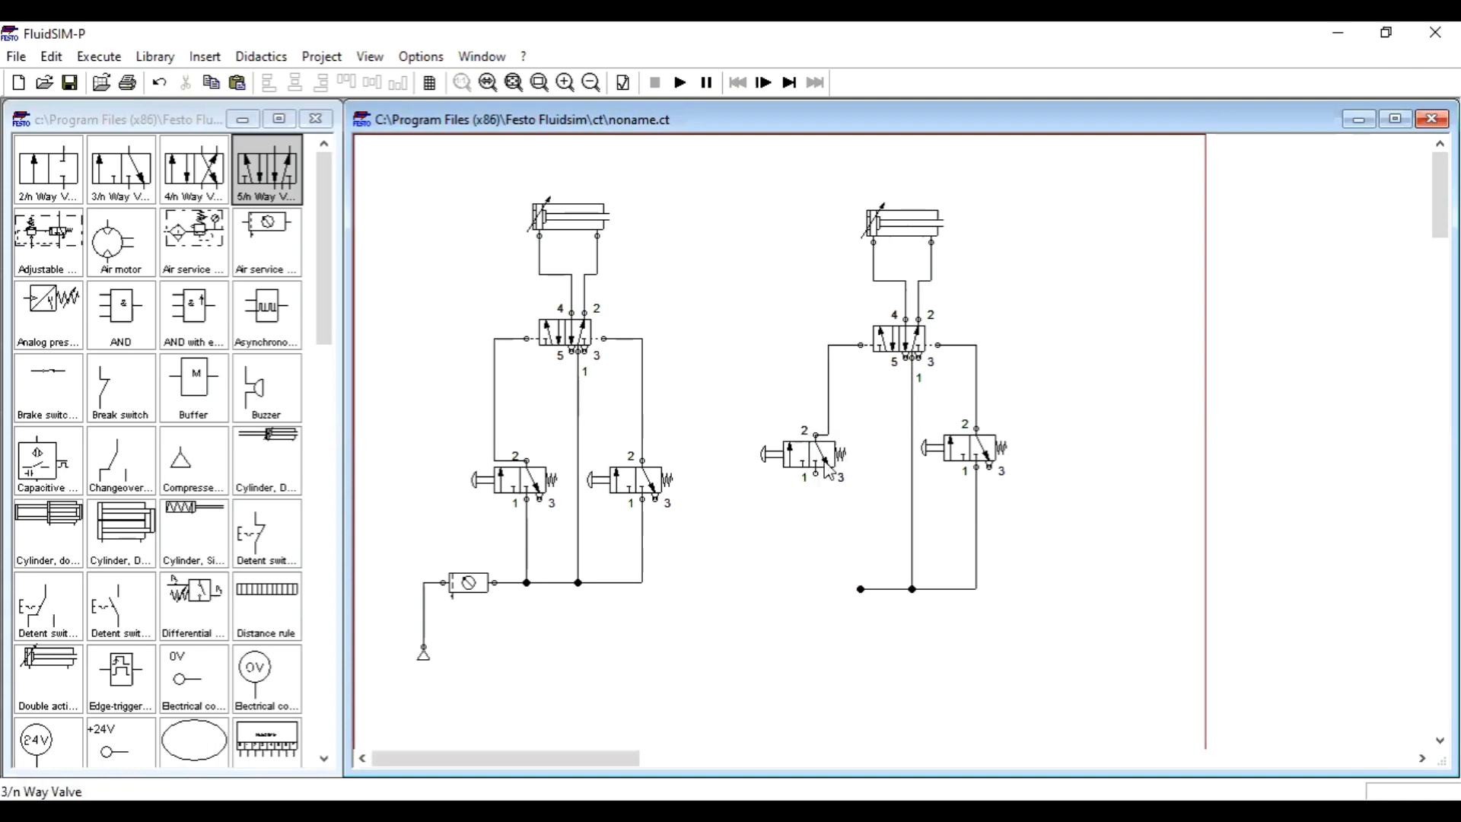
pyautogui.moveTo(824, 457)
pyautogui.mouseDown()
pyautogui.moveTo(832, 489)
pyautogui.moveTo(826, 444)
pyautogui.mouseUp()
pyautogui.click(840, 577)
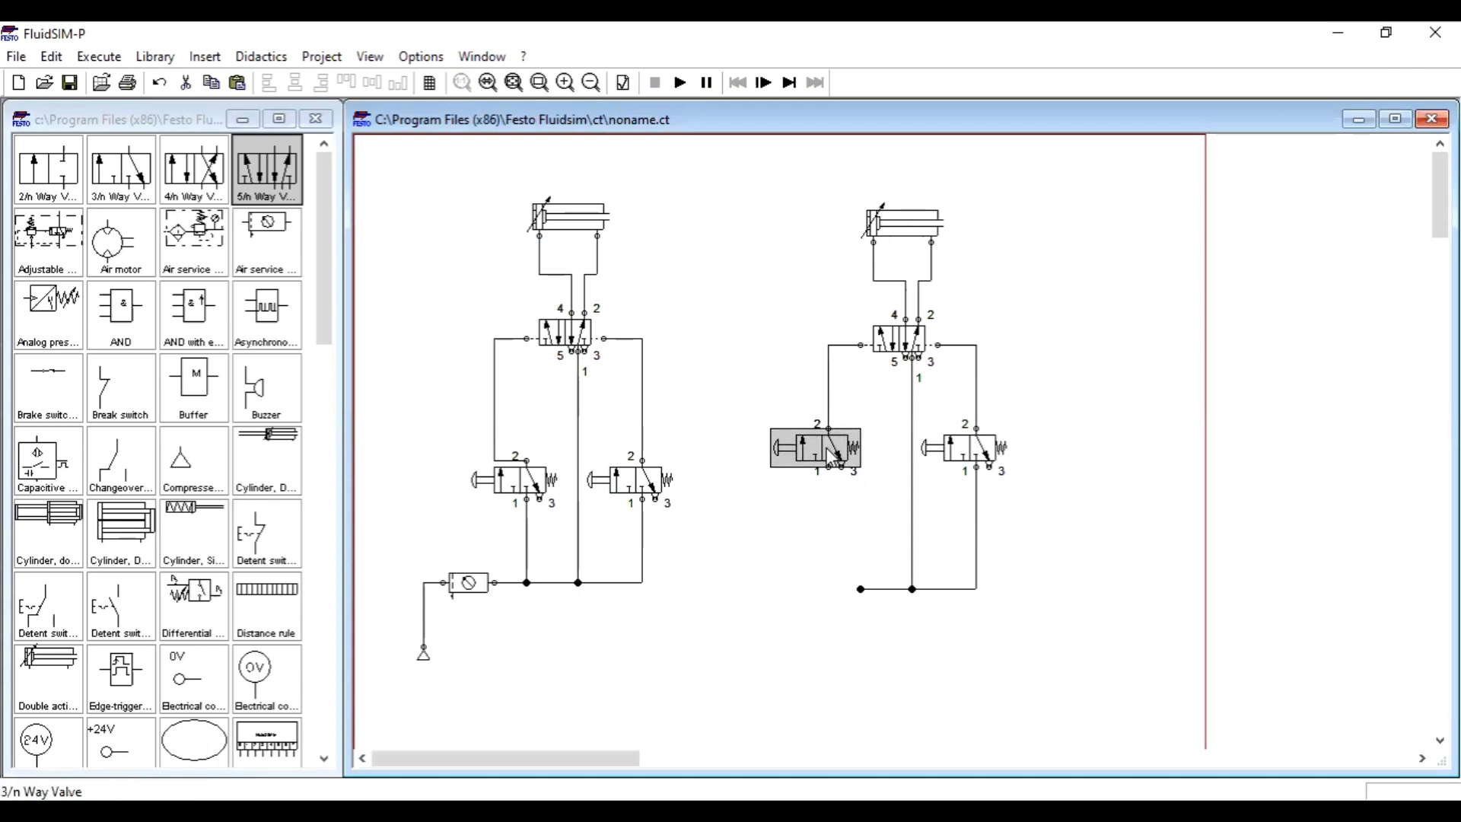
# Duplicate the copied circuit's left pushbutton valve directly below itself and delete the leftover T-connection at the end of the supply line.
pyautogui.hotkey('ctrl', 'c')
pyautogui.hotkey('ctrl', 'v')
pyautogui.moveTo(915, 487); pyautogui.dragTo(813, 532)
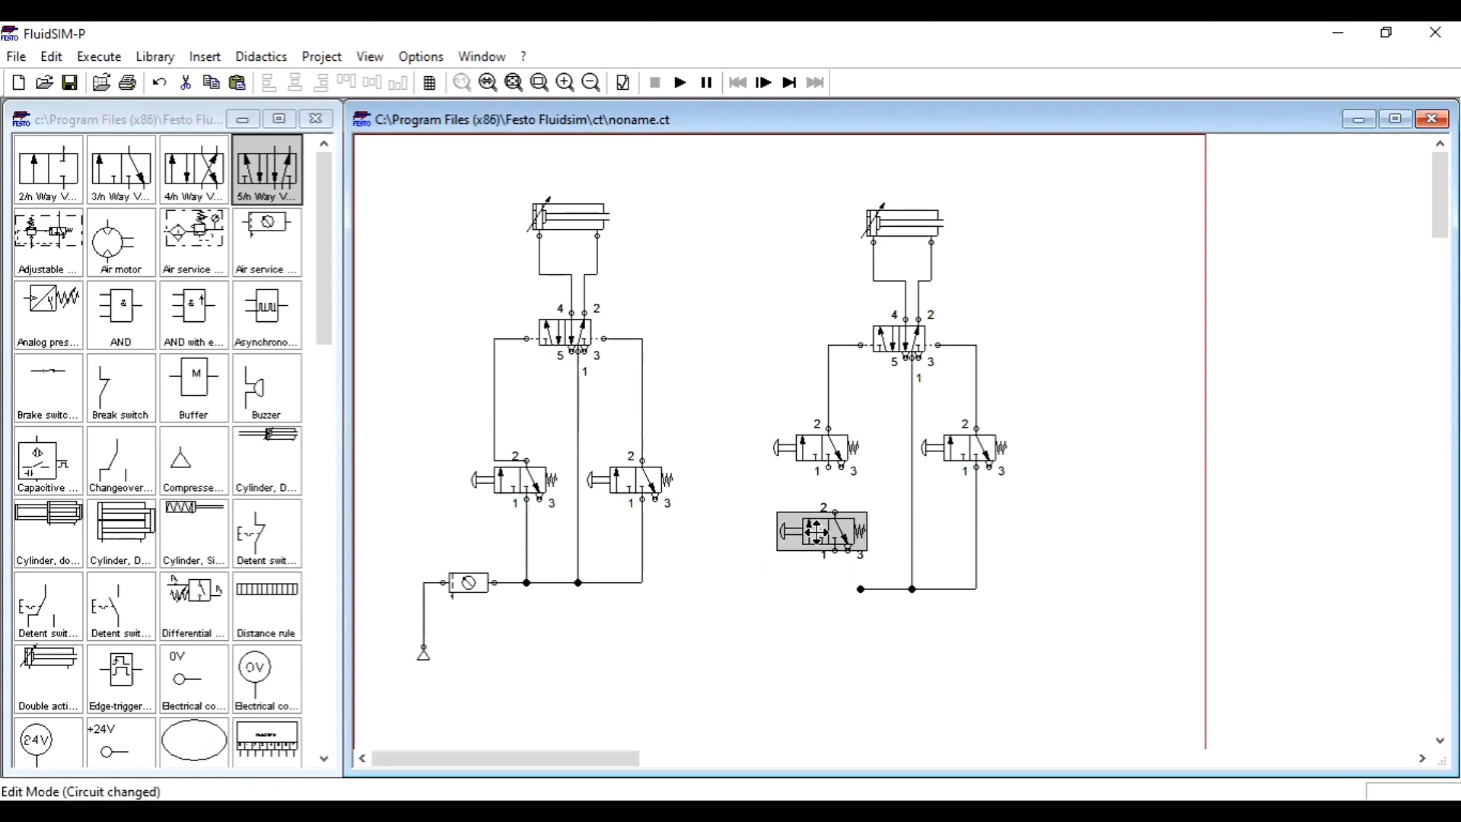
pyautogui.click(863, 590)
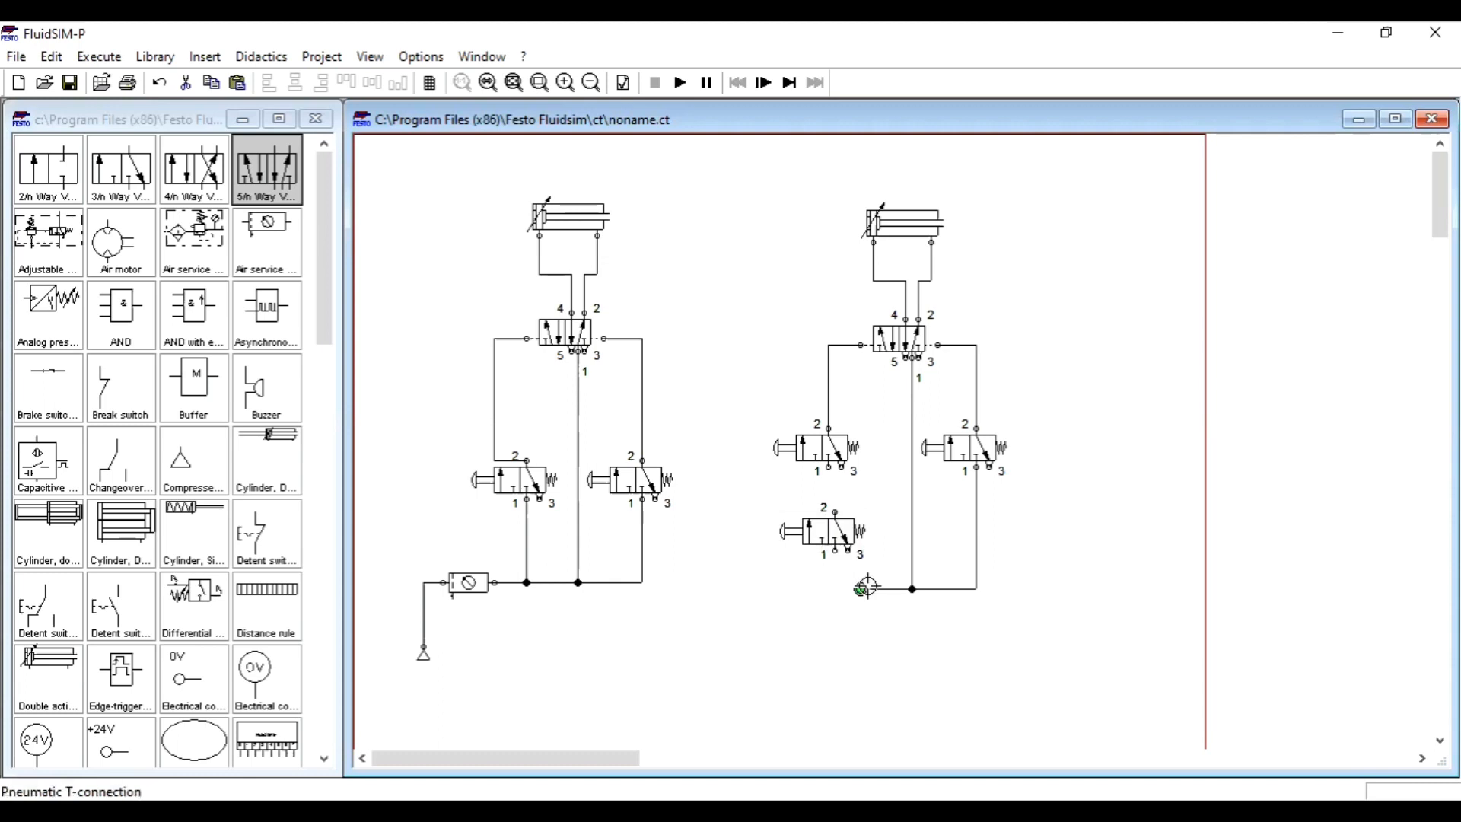
pyautogui.press('Delete')
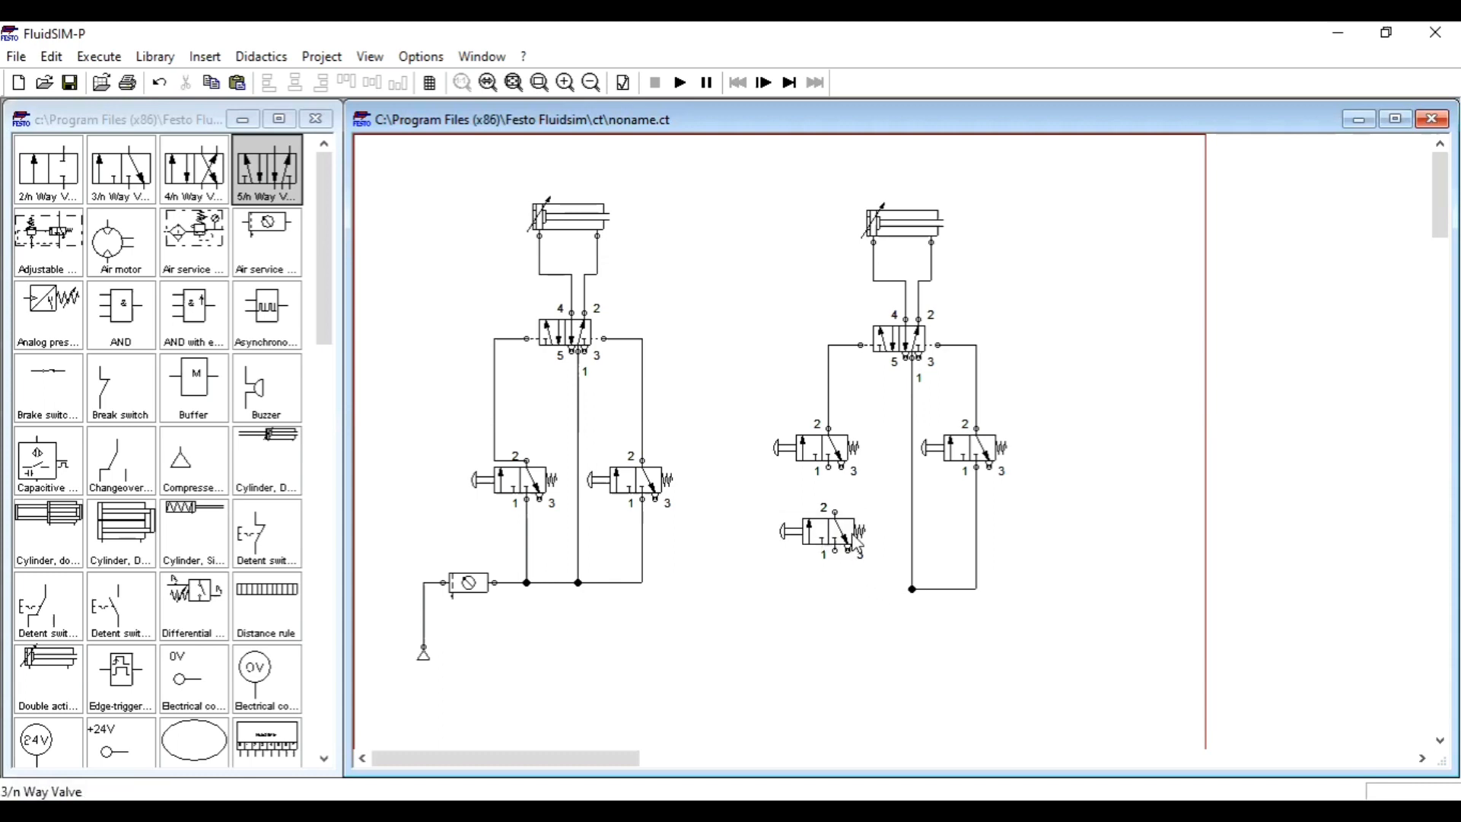
# In the copied cylinder's distance rule, enter label 0 with position A0 and label 199 with position A1.
pyautogui.click(909, 223)
pyautogui.doubleClick(908, 218)
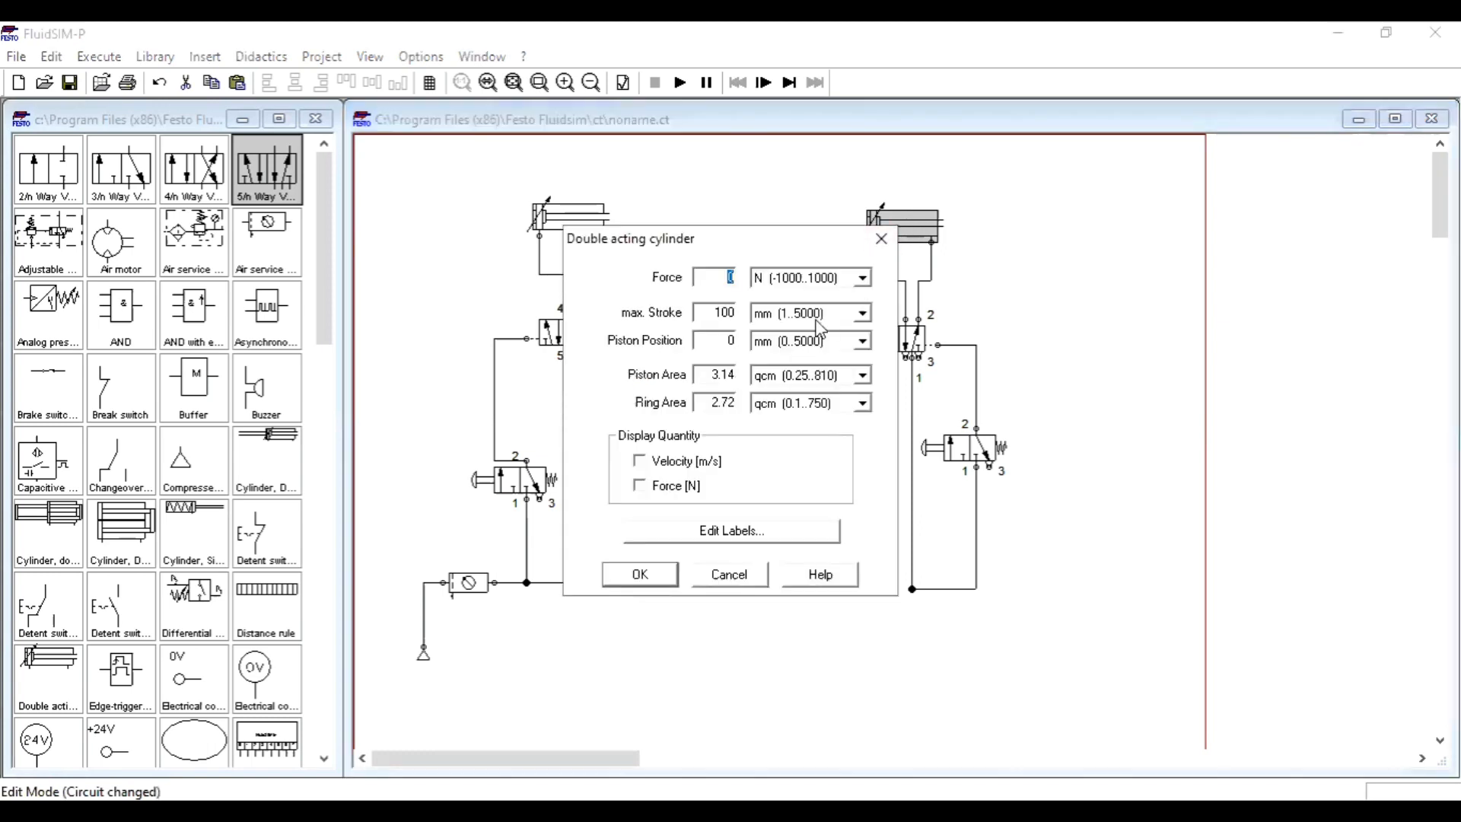
pyautogui.click(742, 535)
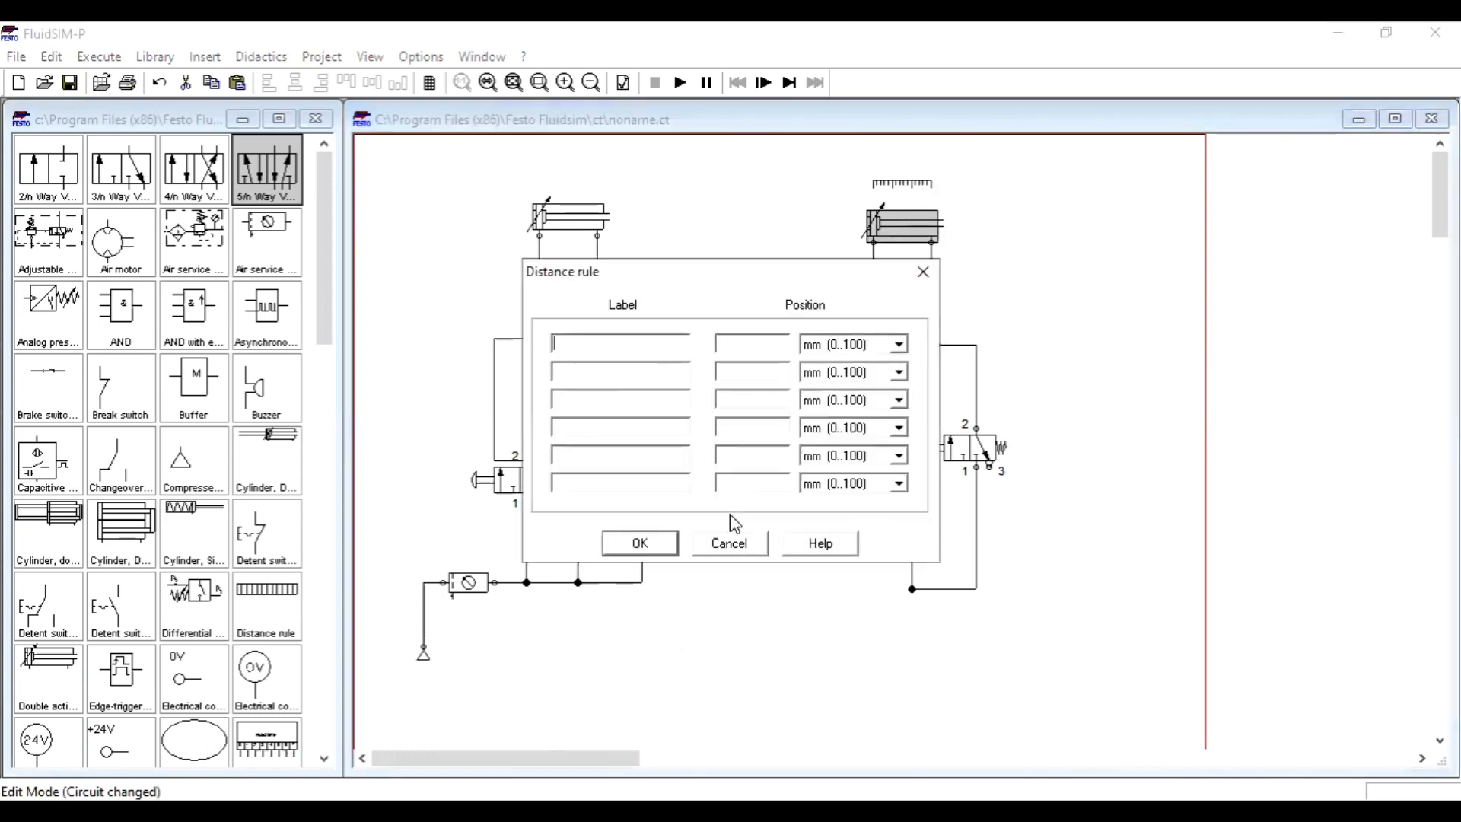
pyautogui.write('0')
pyautogui.write('A0')
pyautogui.write('99')
pyautogui.click(647, 545)
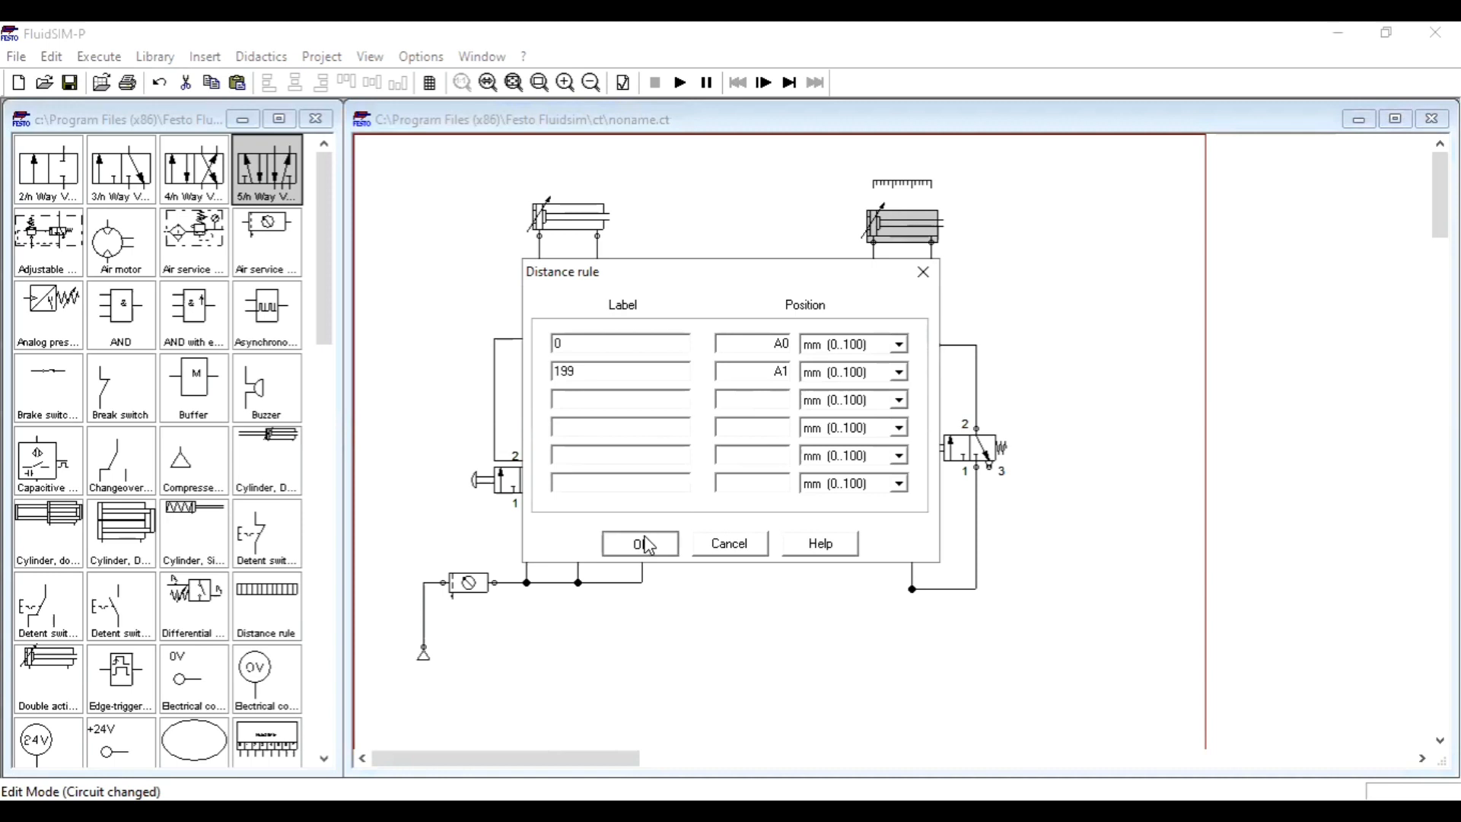
pyautogui.click(631, 585)
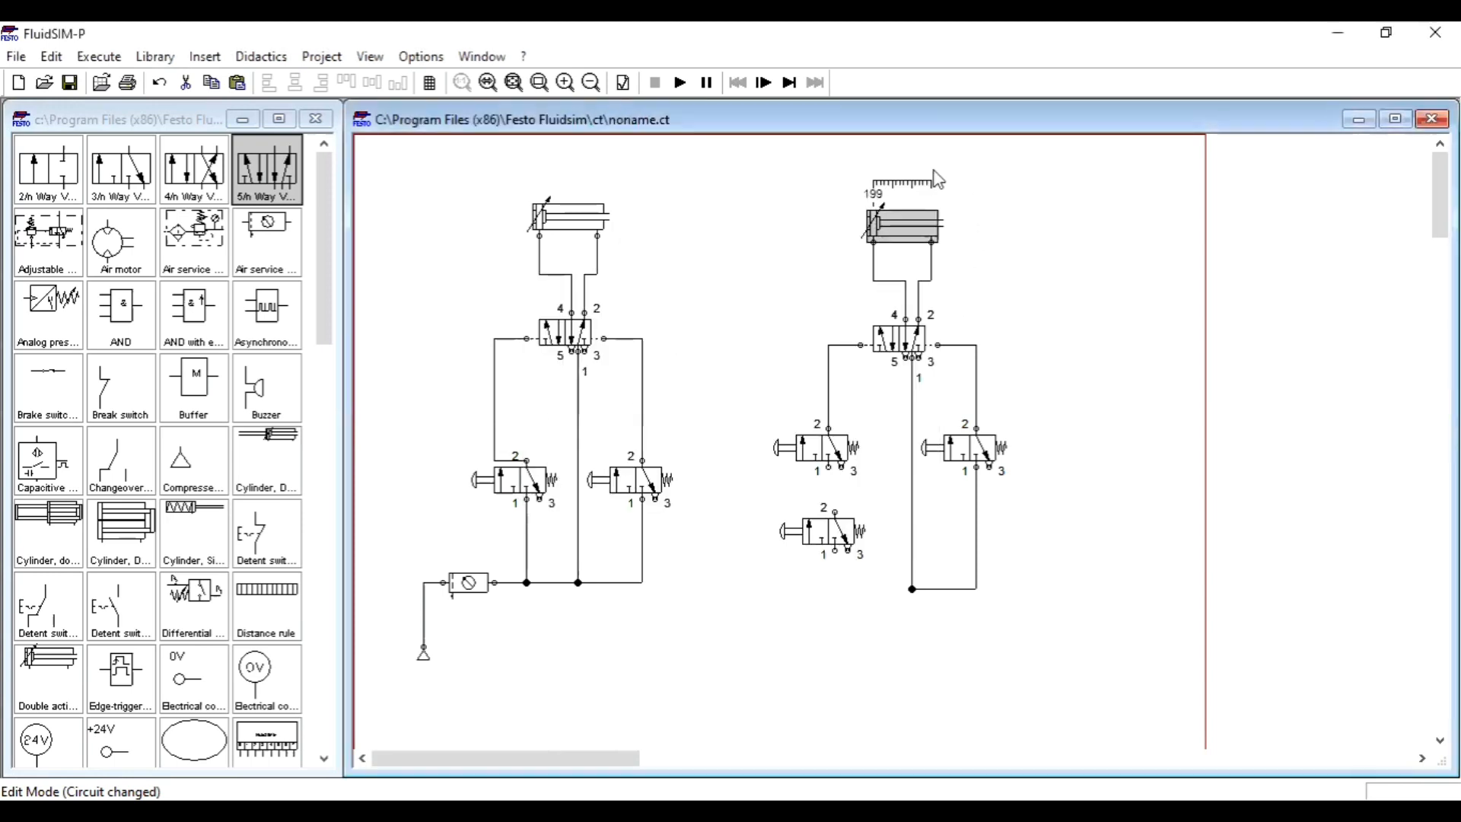
# Set the copied circuit's distance rule to label A0 at 0 mm and A1 at 100 mm, and move it to the cylinder's rod end.
pyautogui.doubleClick(896, 190)
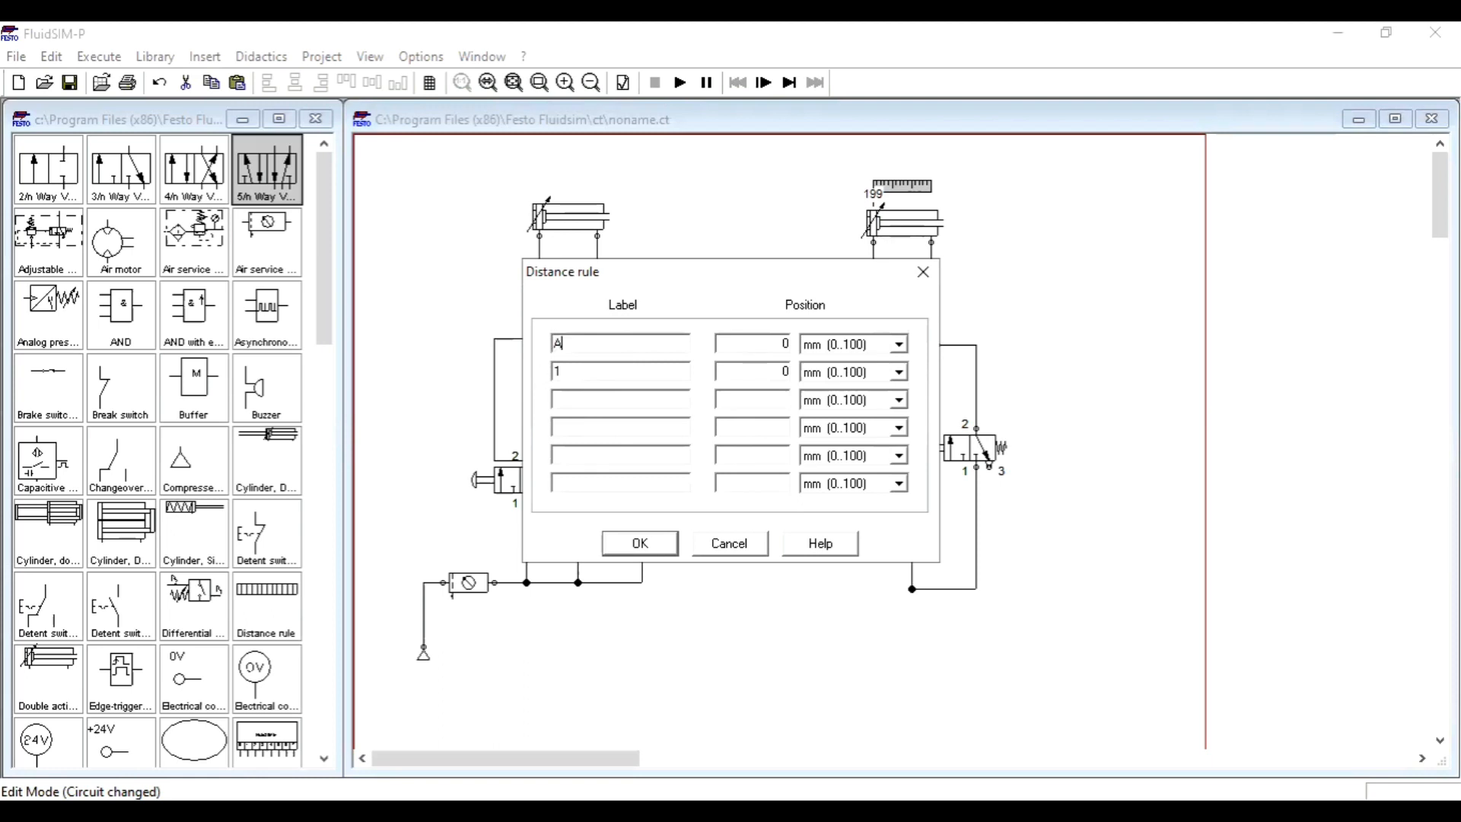
pyautogui.write('0')
pyautogui.click(786, 371)
pyautogui.write('100')
pyautogui.click(641, 543)
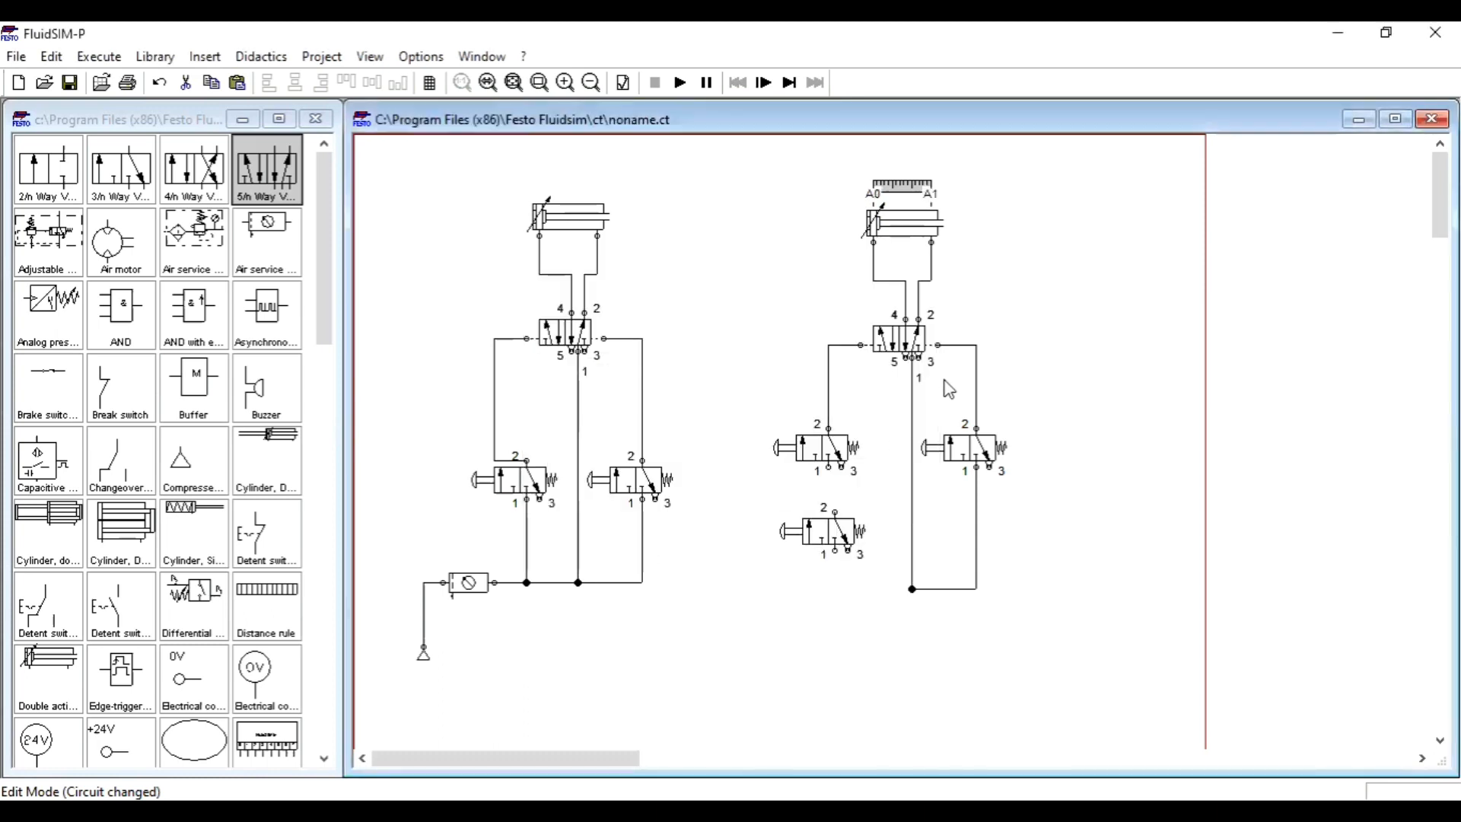
pyautogui.moveTo(902, 185); pyautogui.dragTo(973, 194)
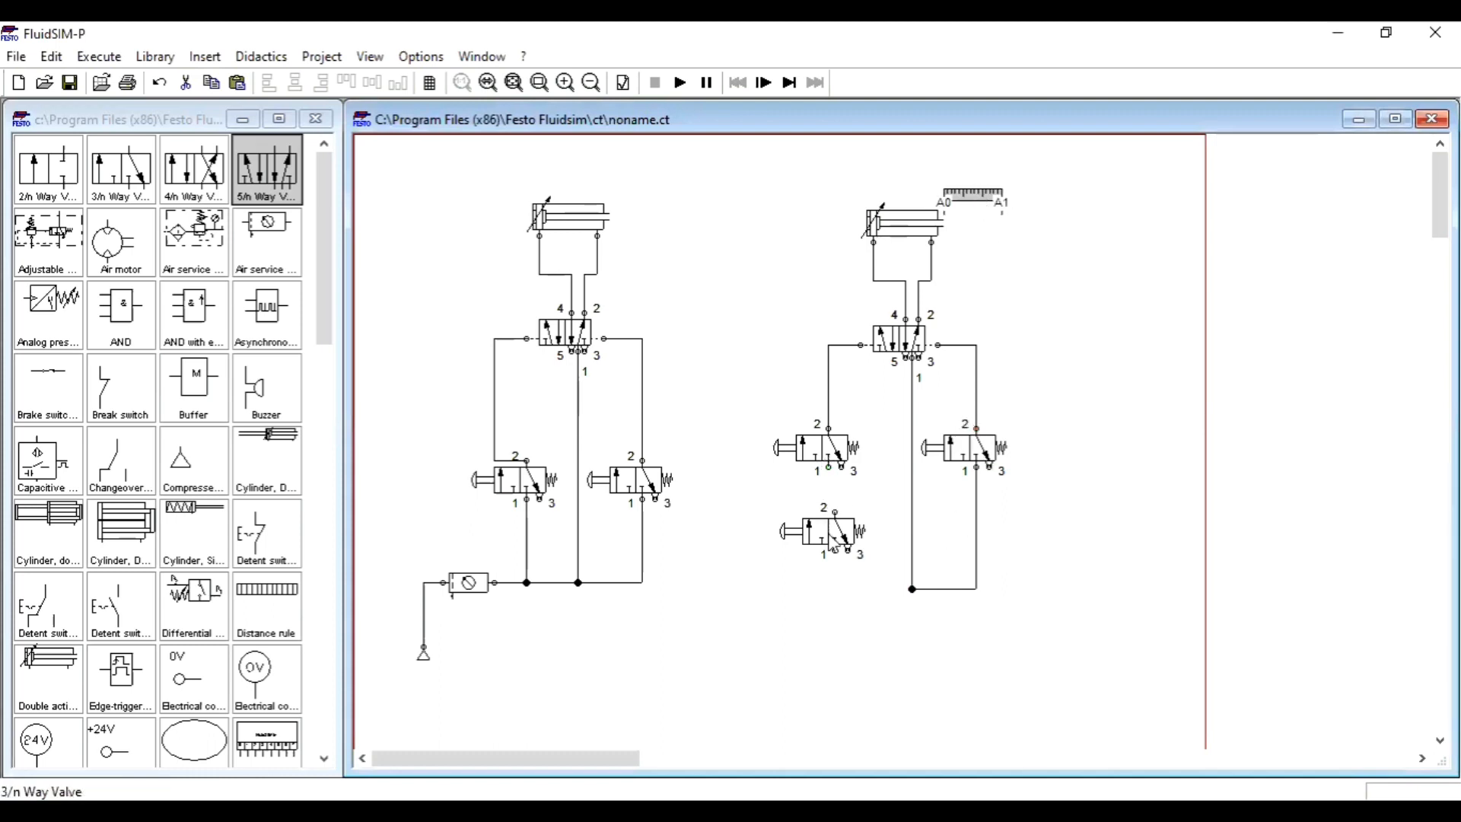
# Add roller mechanical actuation to the left side of the copied circuit's upper-left 3/n way valve.
pyautogui.click(824, 449)
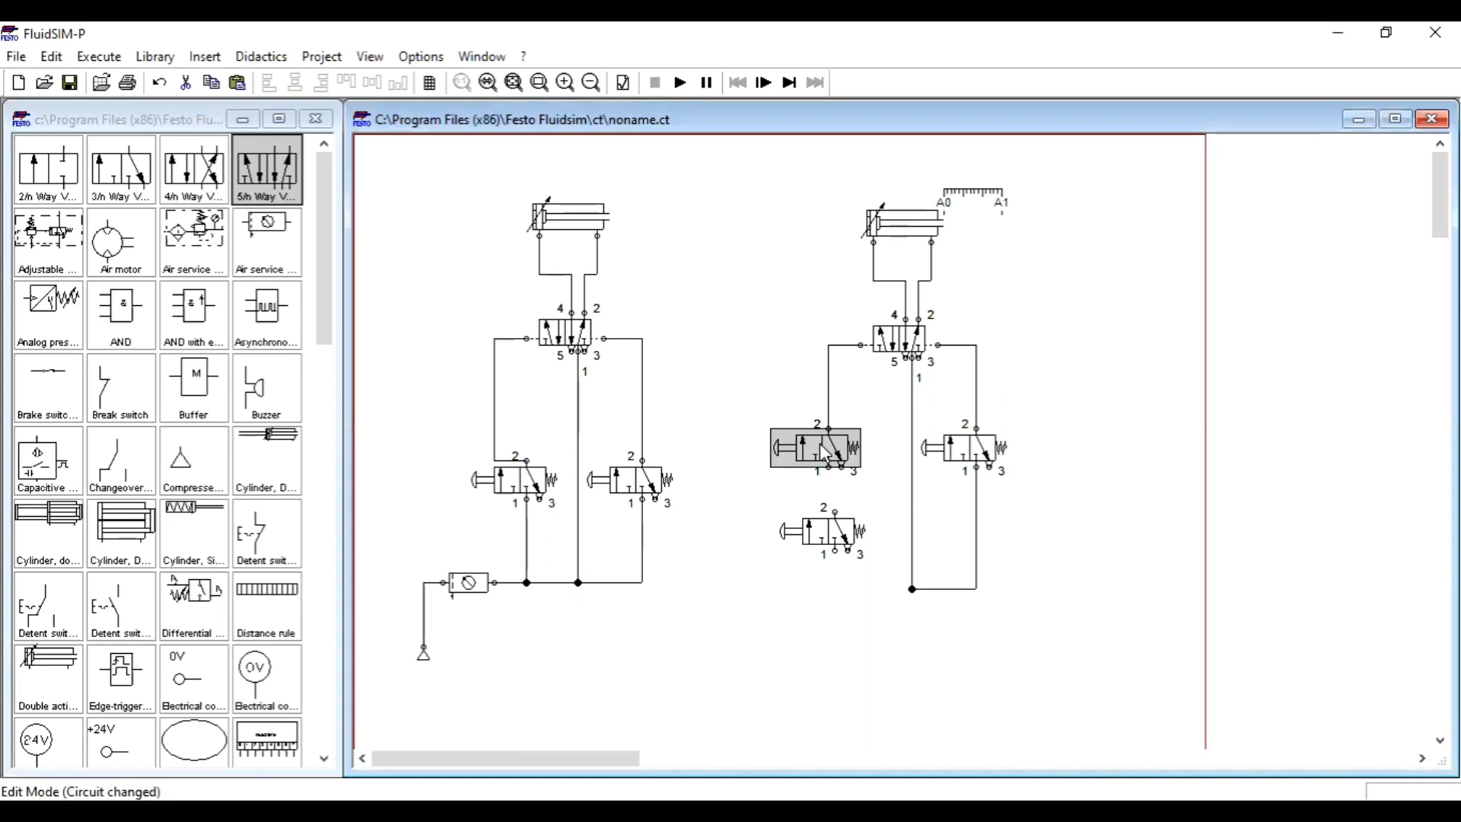
pyautogui.doubleClick(824, 449)
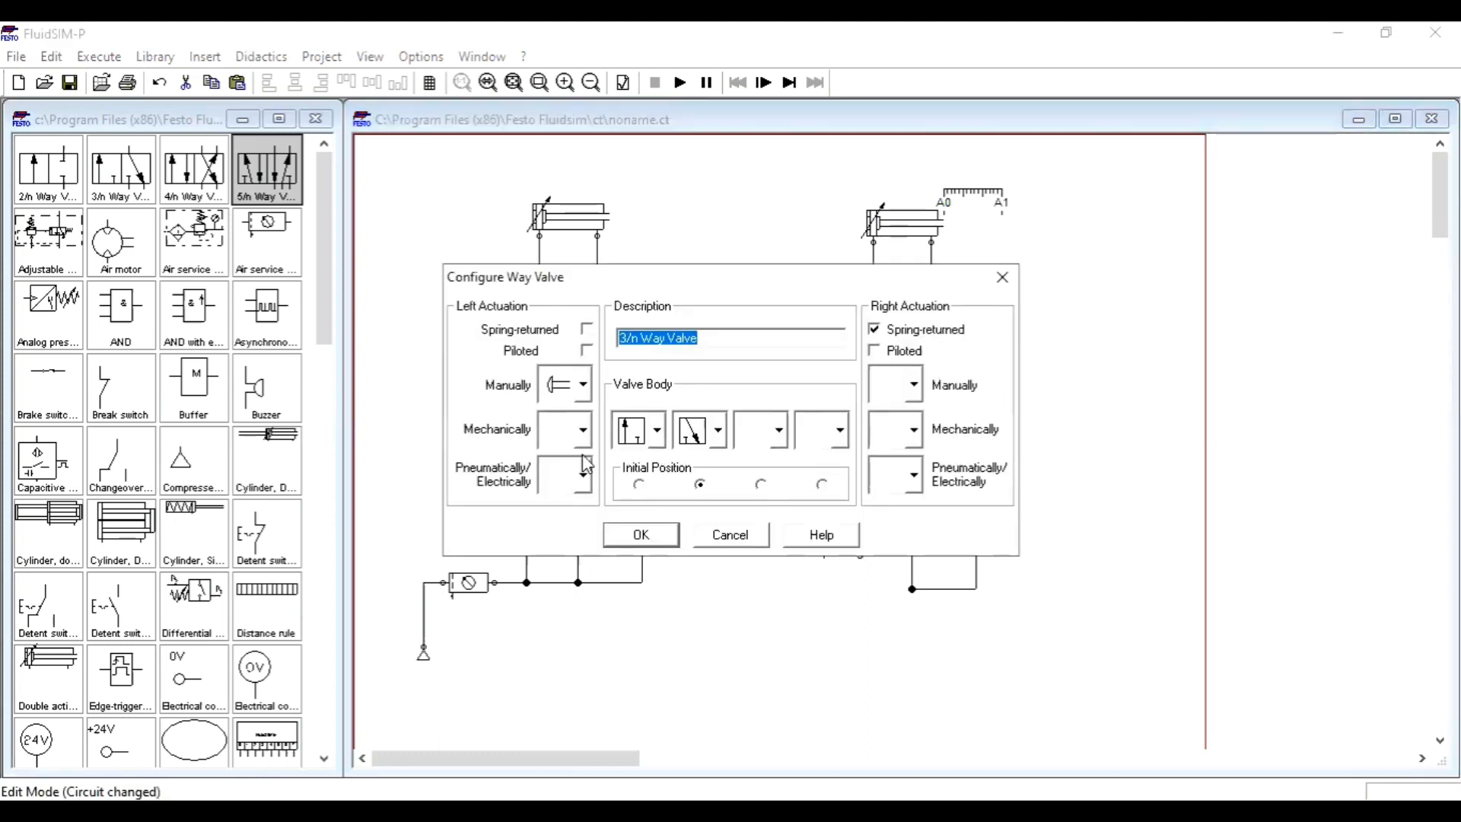
pyautogui.click(583, 431)
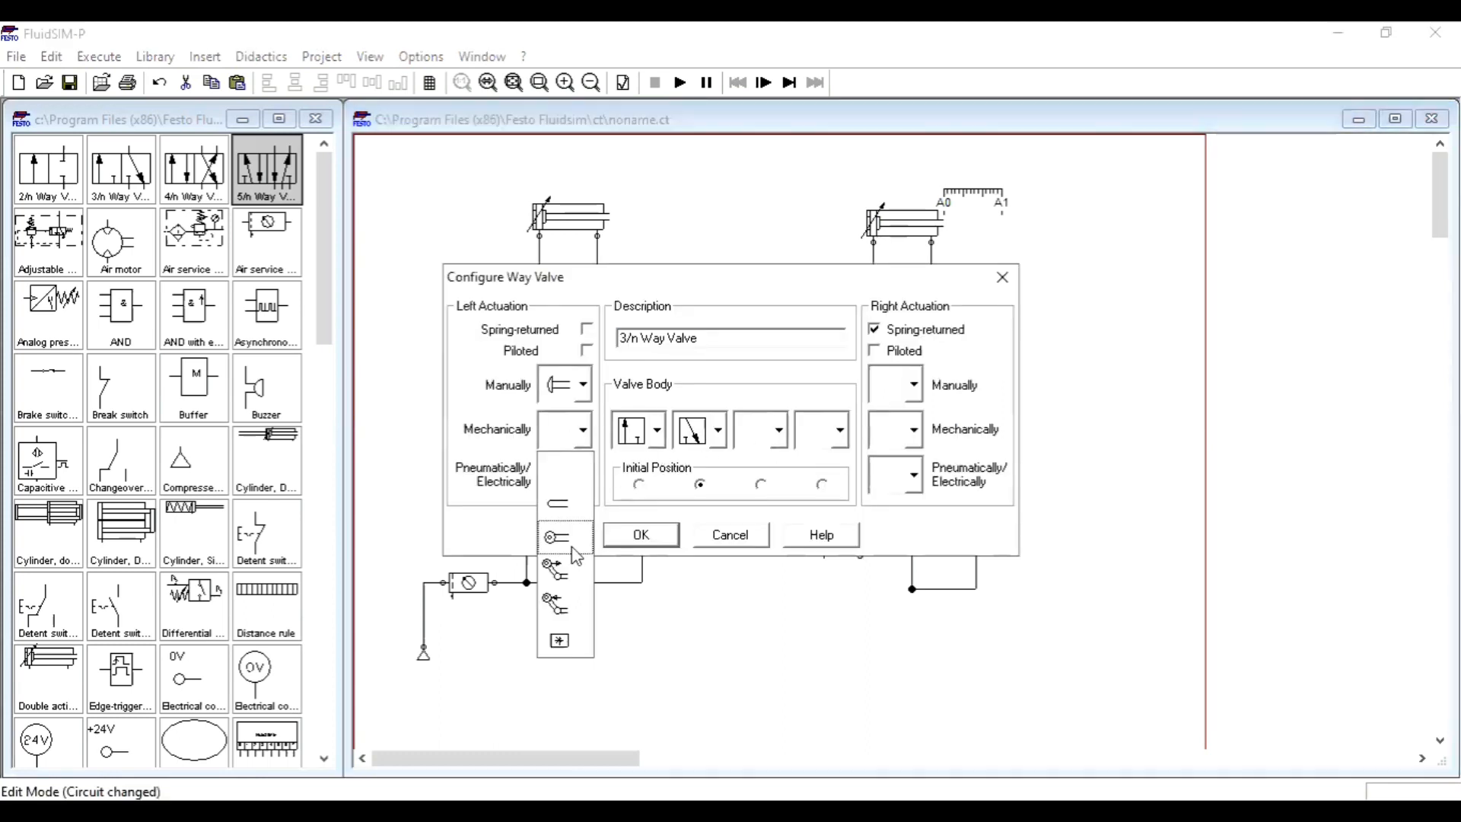
pyautogui.click(570, 542)
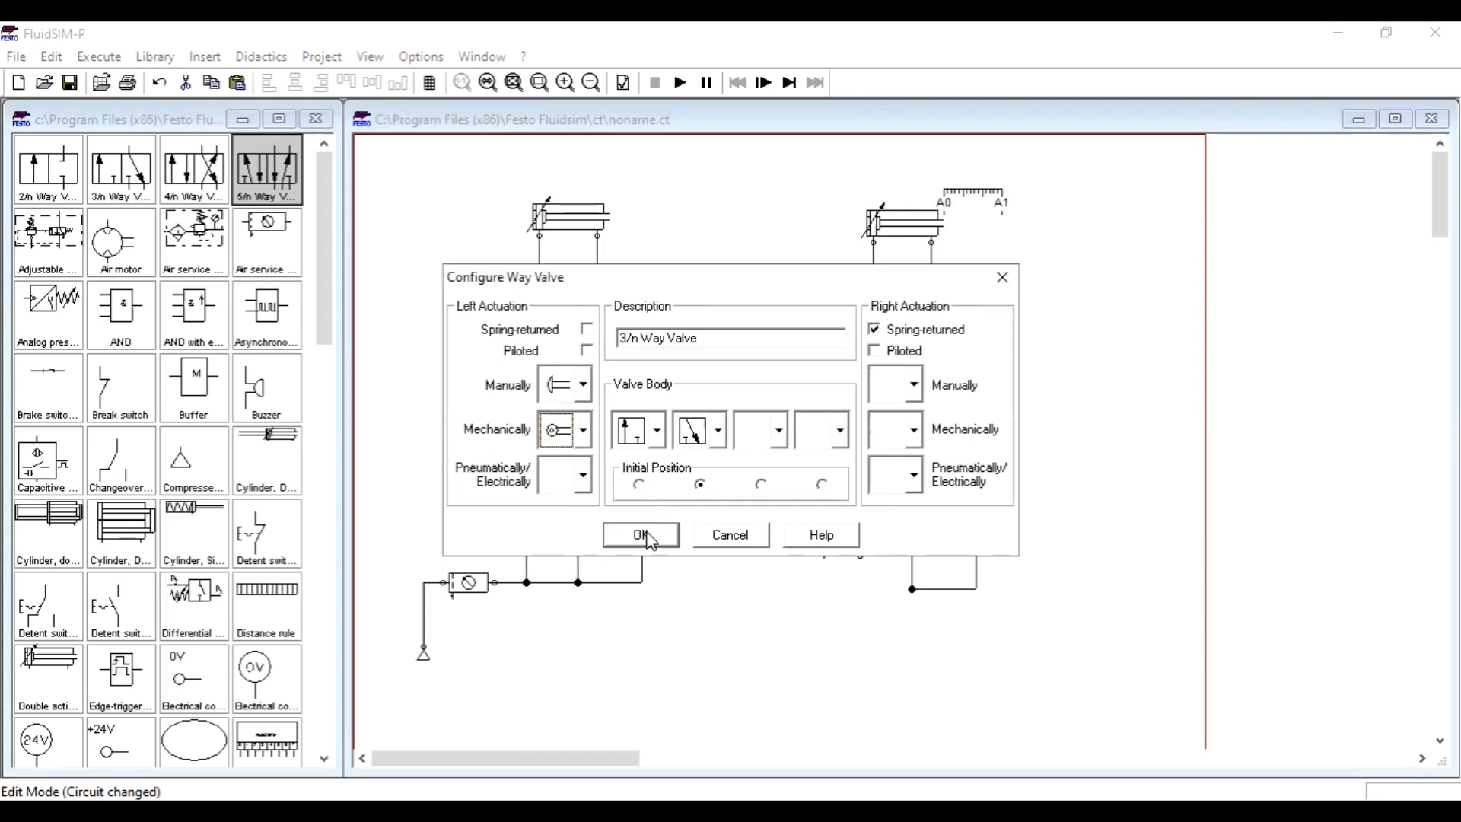
pyautogui.click(654, 533)
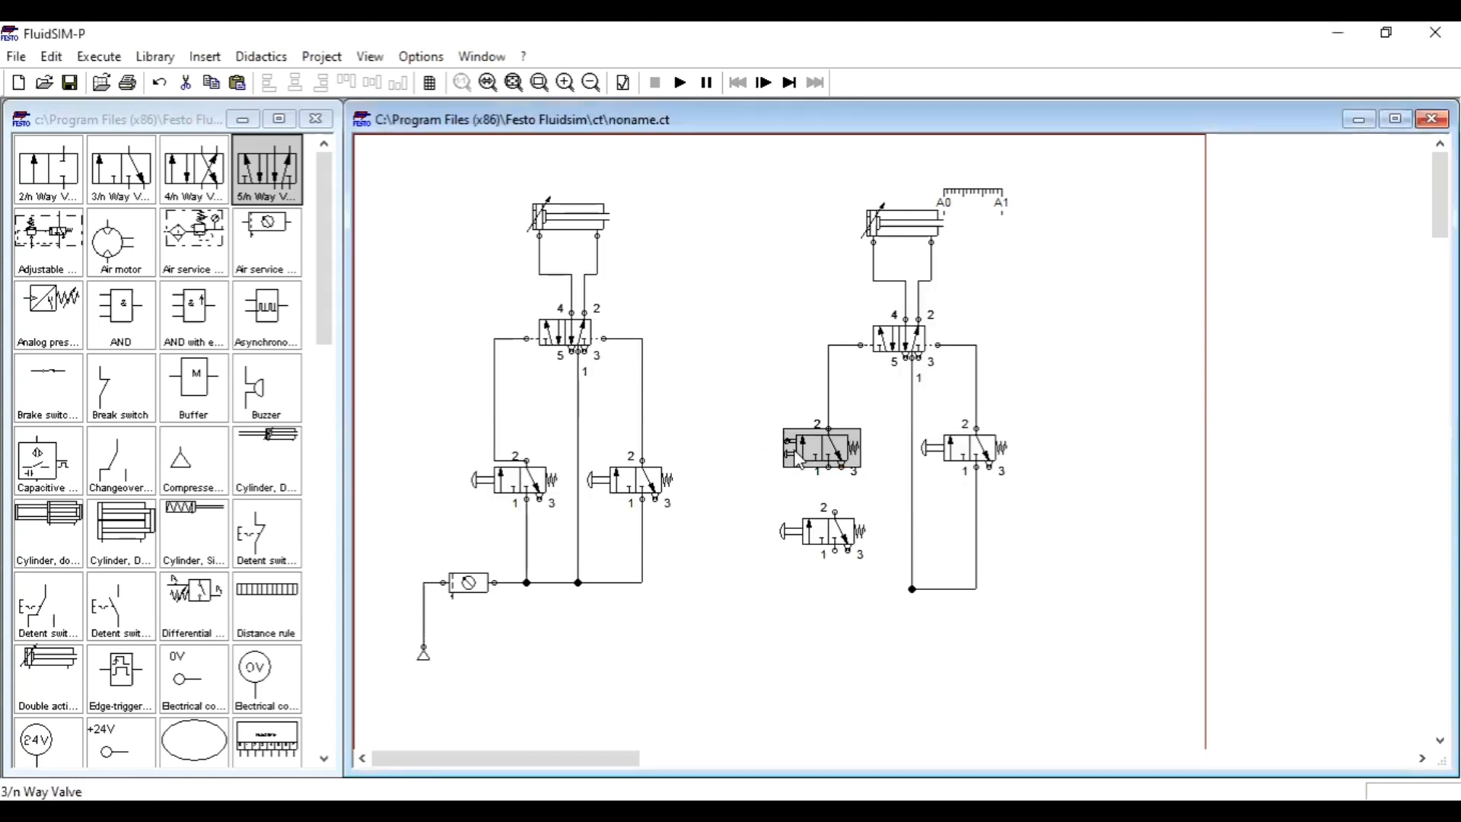
# Remove the manual pushbutton actuation from the copied circuit's upper-left 3/n way valve, keeping the roller as its left actuation.
pyautogui.doubleClick(789, 455)
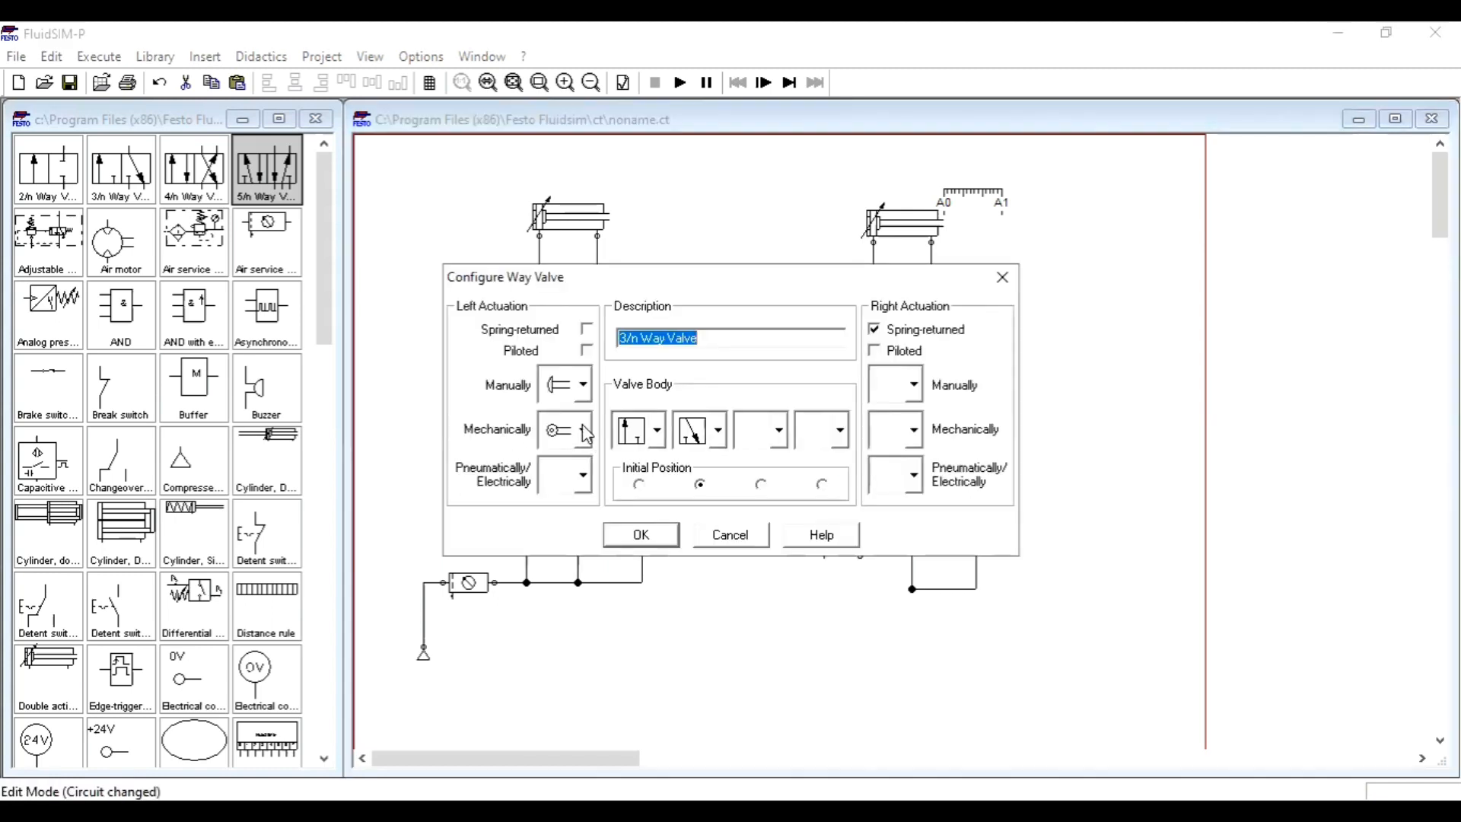
pyautogui.click(573, 386)
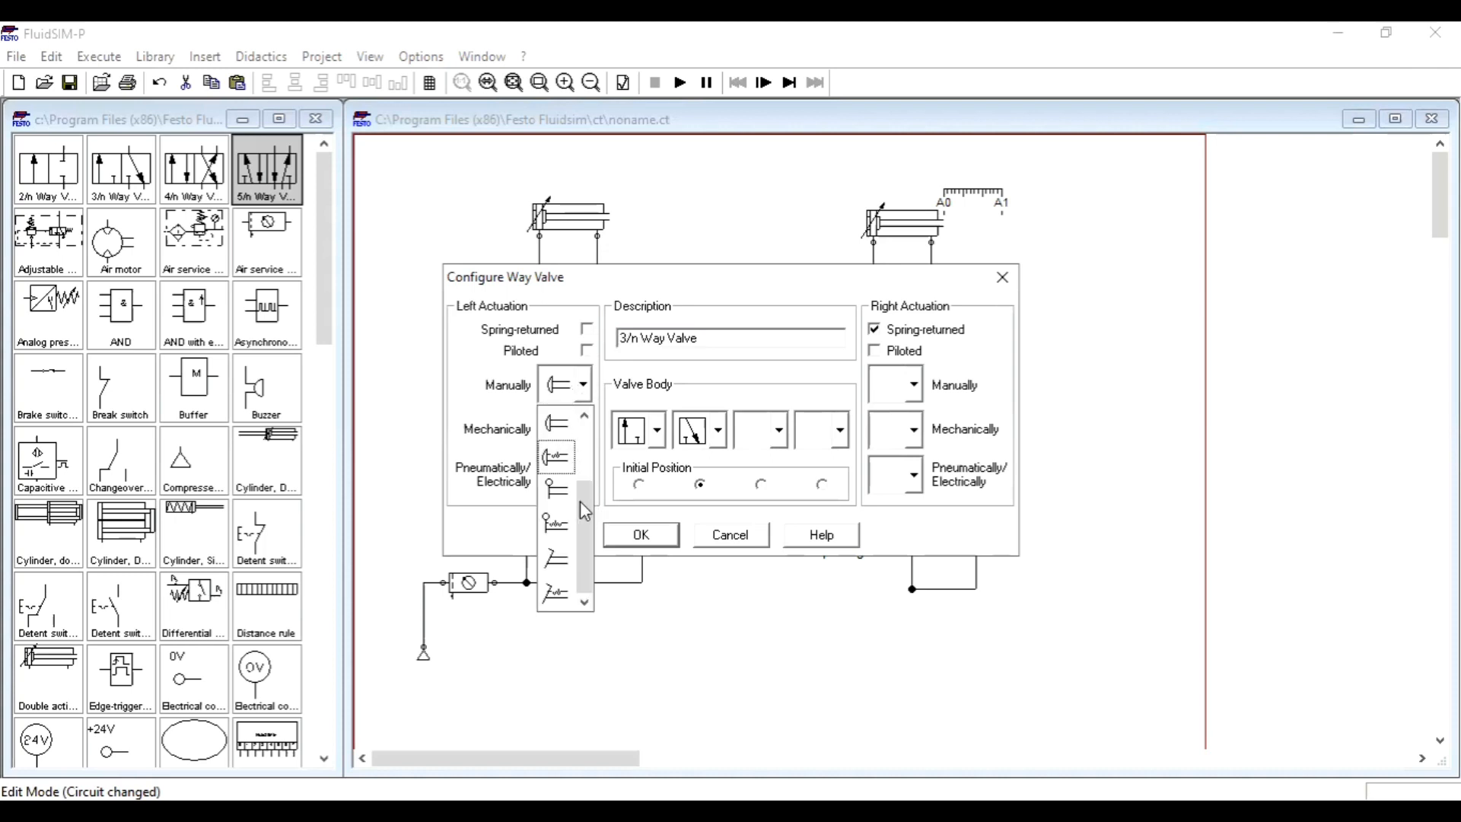
pyautogui.moveTo(580, 501); pyautogui.dragTo(562, 373)
pyautogui.click(559, 440)
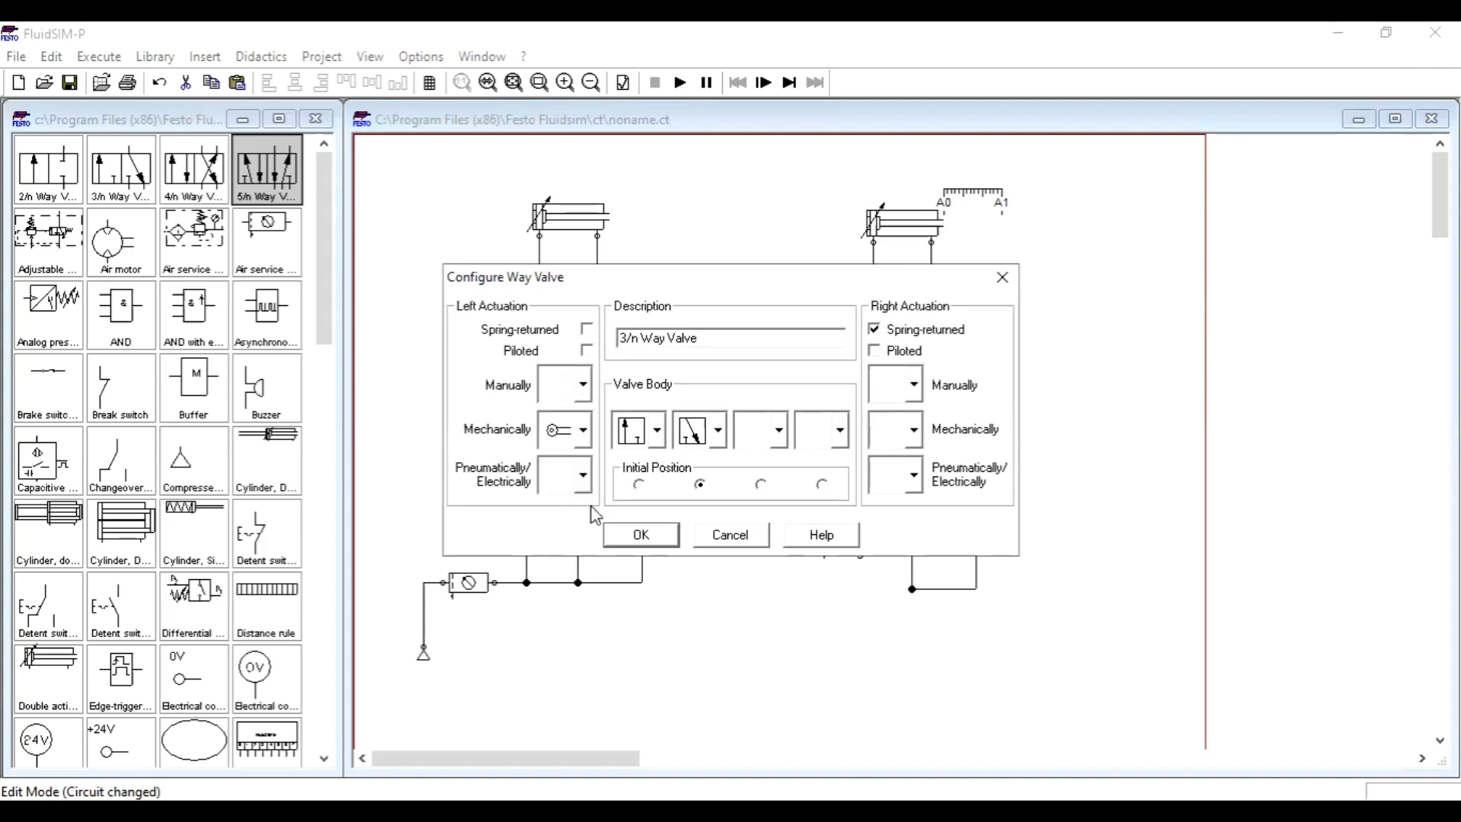
pyautogui.click(583, 432)
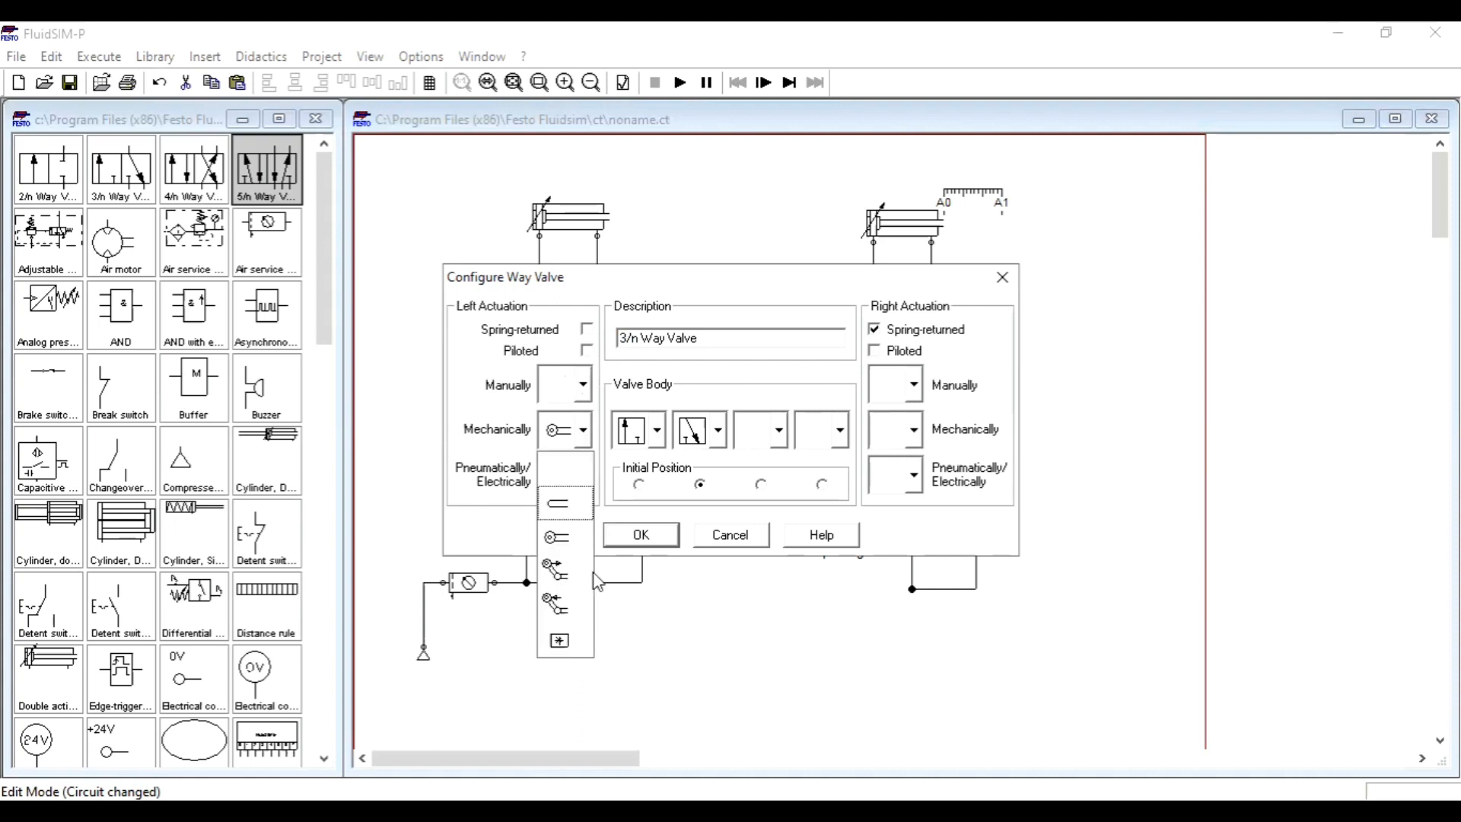
pyautogui.click(561, 538)
pyautogui.click(643, 534)
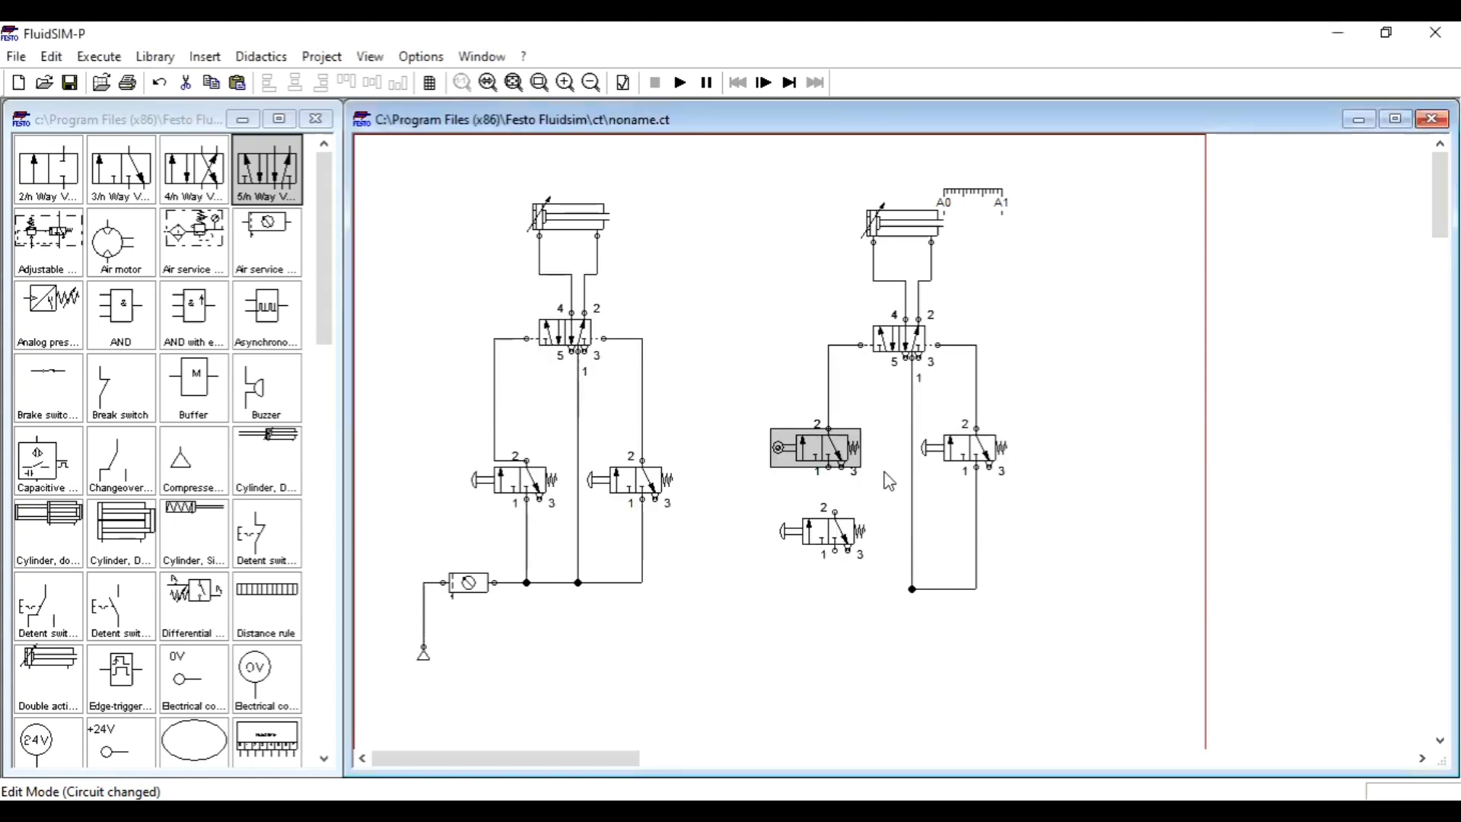
# Replace the manual pushbutton of the copied circuit's right 3/n way valve with roller mechanical actuation.
pyautogui.click(987, 456)
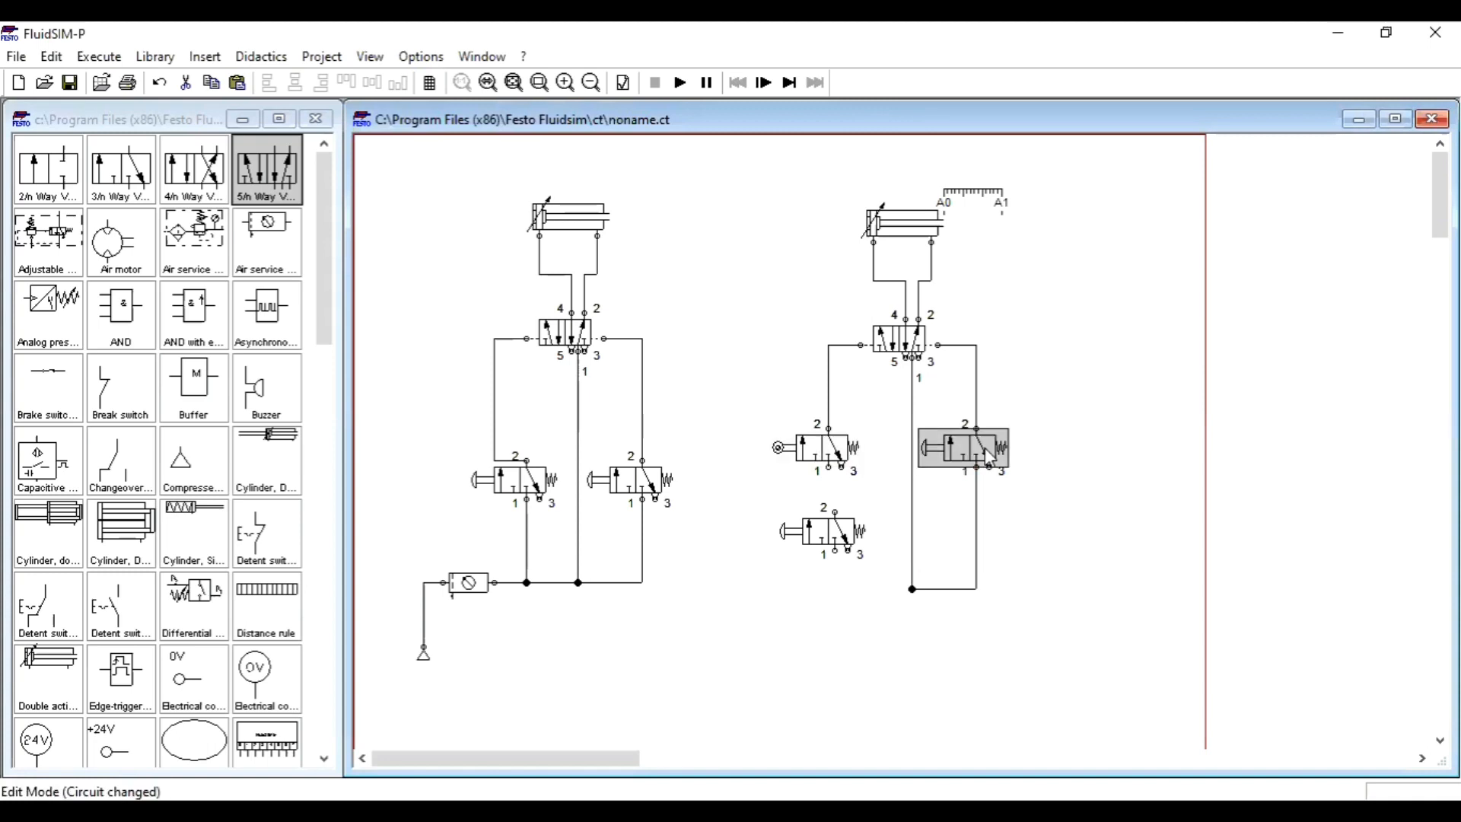
pyautogui.doubleClick(988, 457)
pyautogui.click(583, 385)
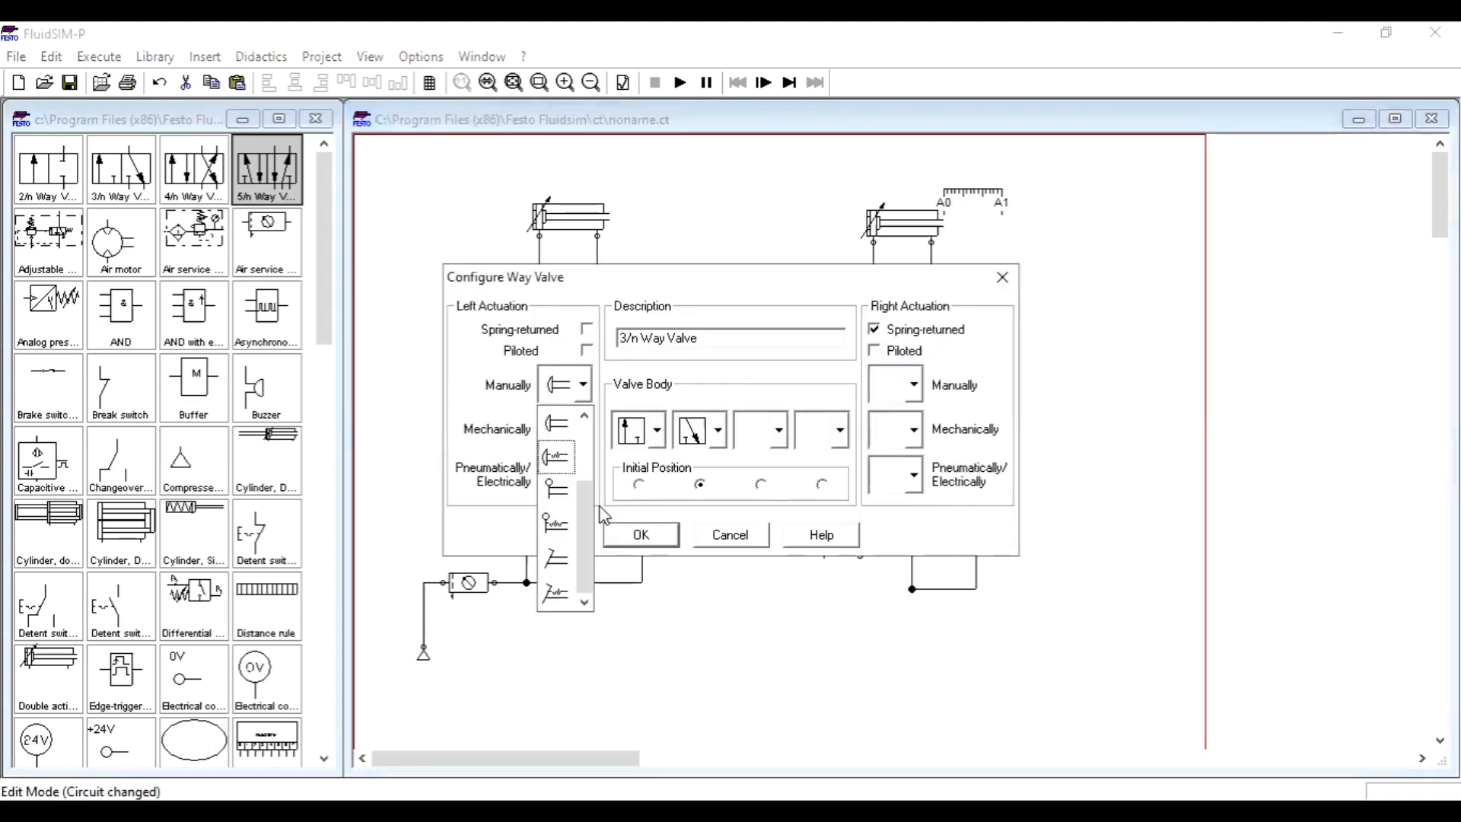
pyautogui.moveTo(592, 501); pyautogui.dragTo(556, 445)
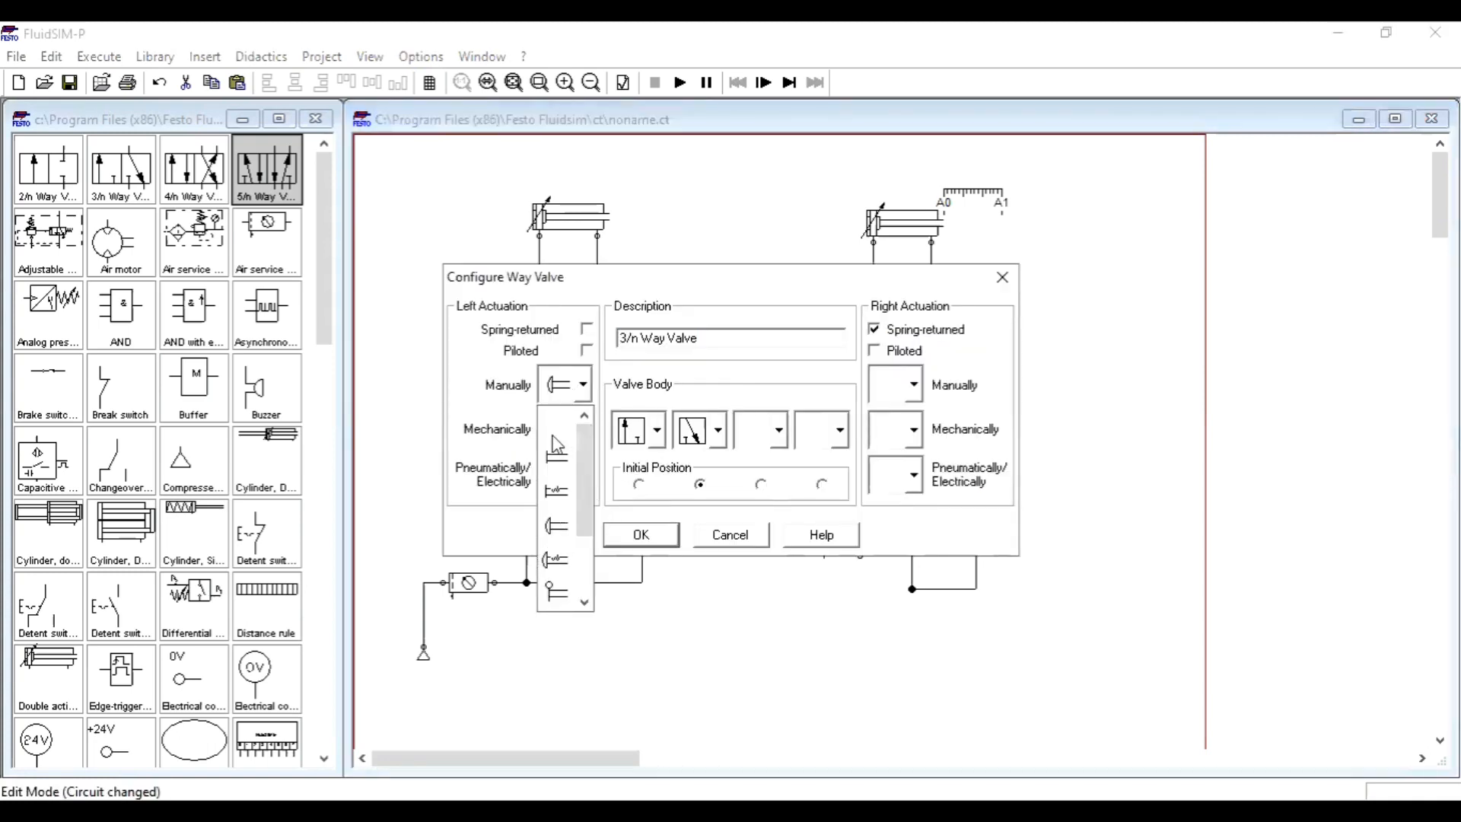
pyautogui.click(556, 443)
pyautogui.click(572, 431)
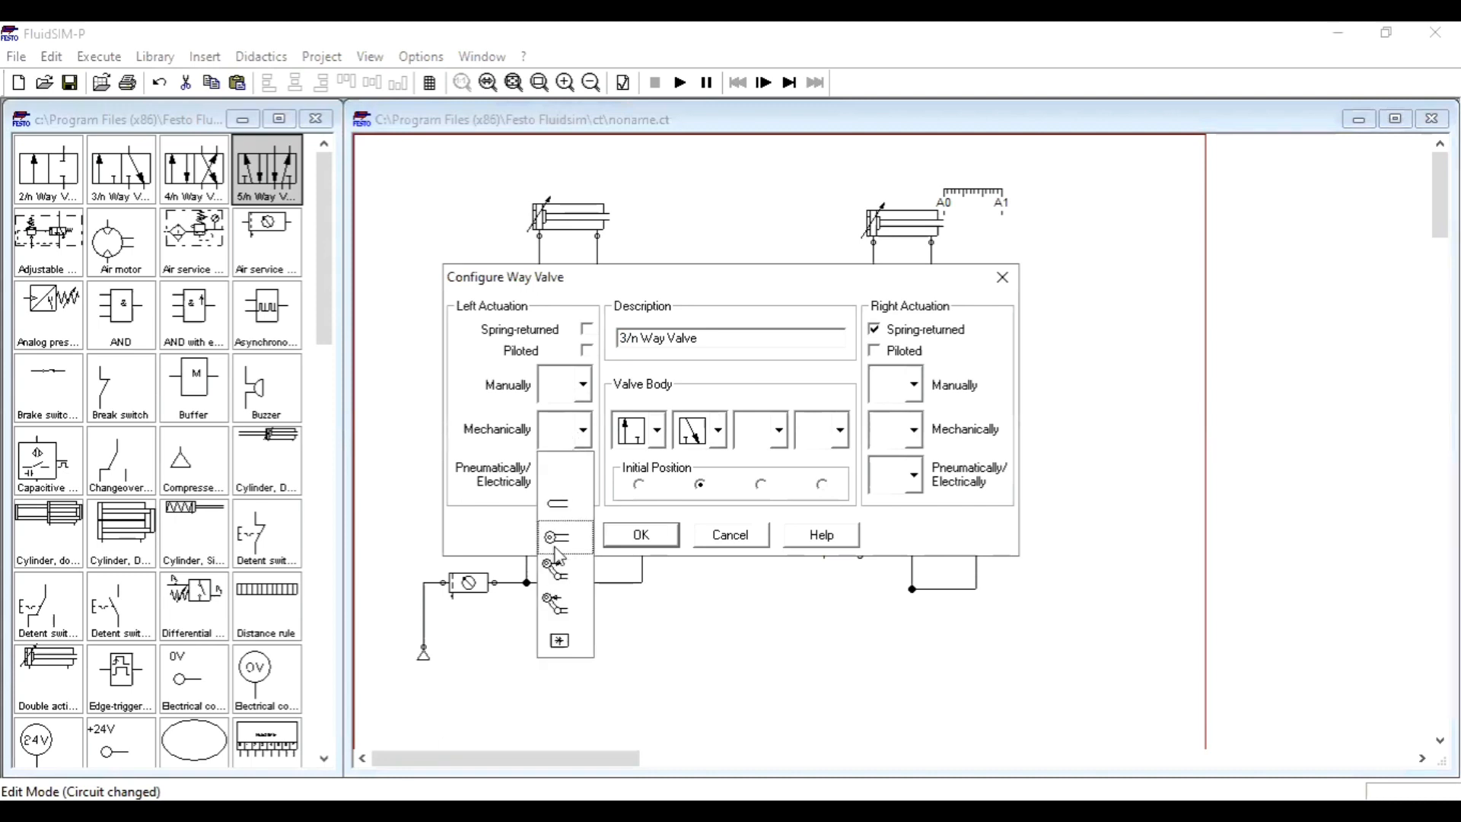
pyautogui.click(556, 548)
pyautogui.click(641, 535)
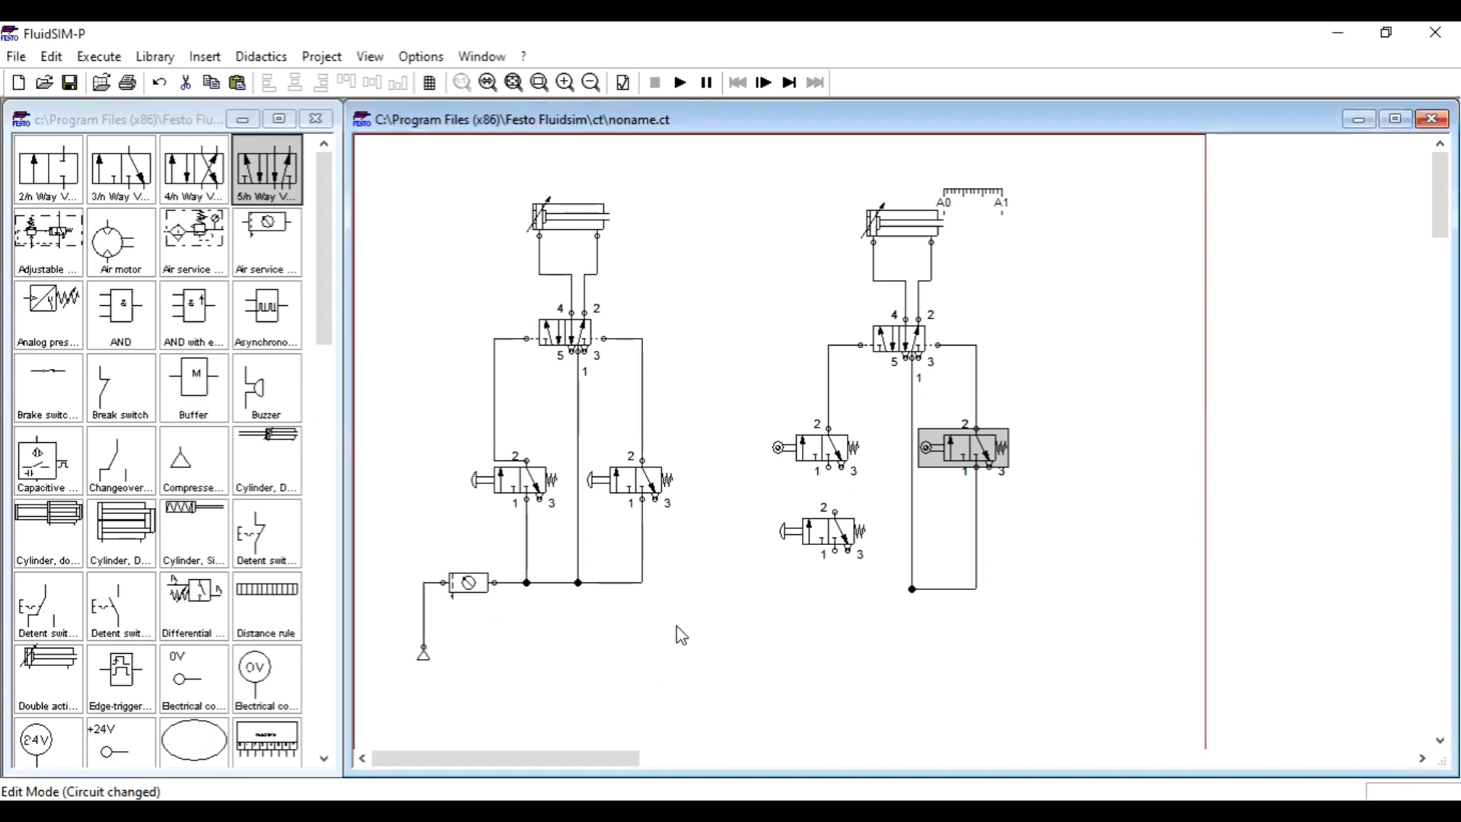
# Connect the copied circuit's supply line and port 1 of its pushbutton valve to the first circuit's supply line, keeping the line straight.
pyautogui.moveTo(913, 589); pyautogui.dragTo(637, 582)
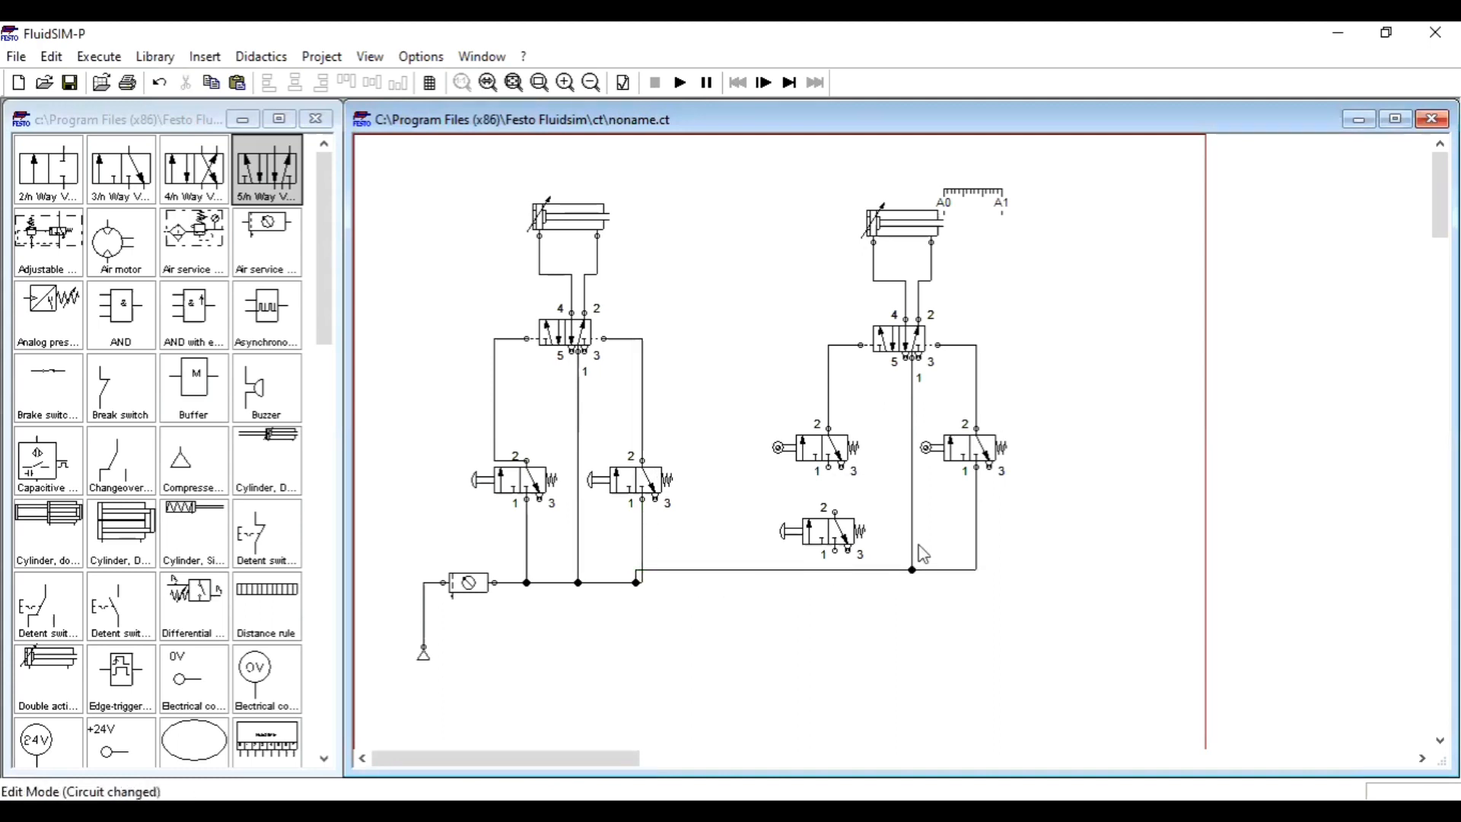
pyautogui.moveTo(912, 572); pyautogui.dragTo(917, 583)
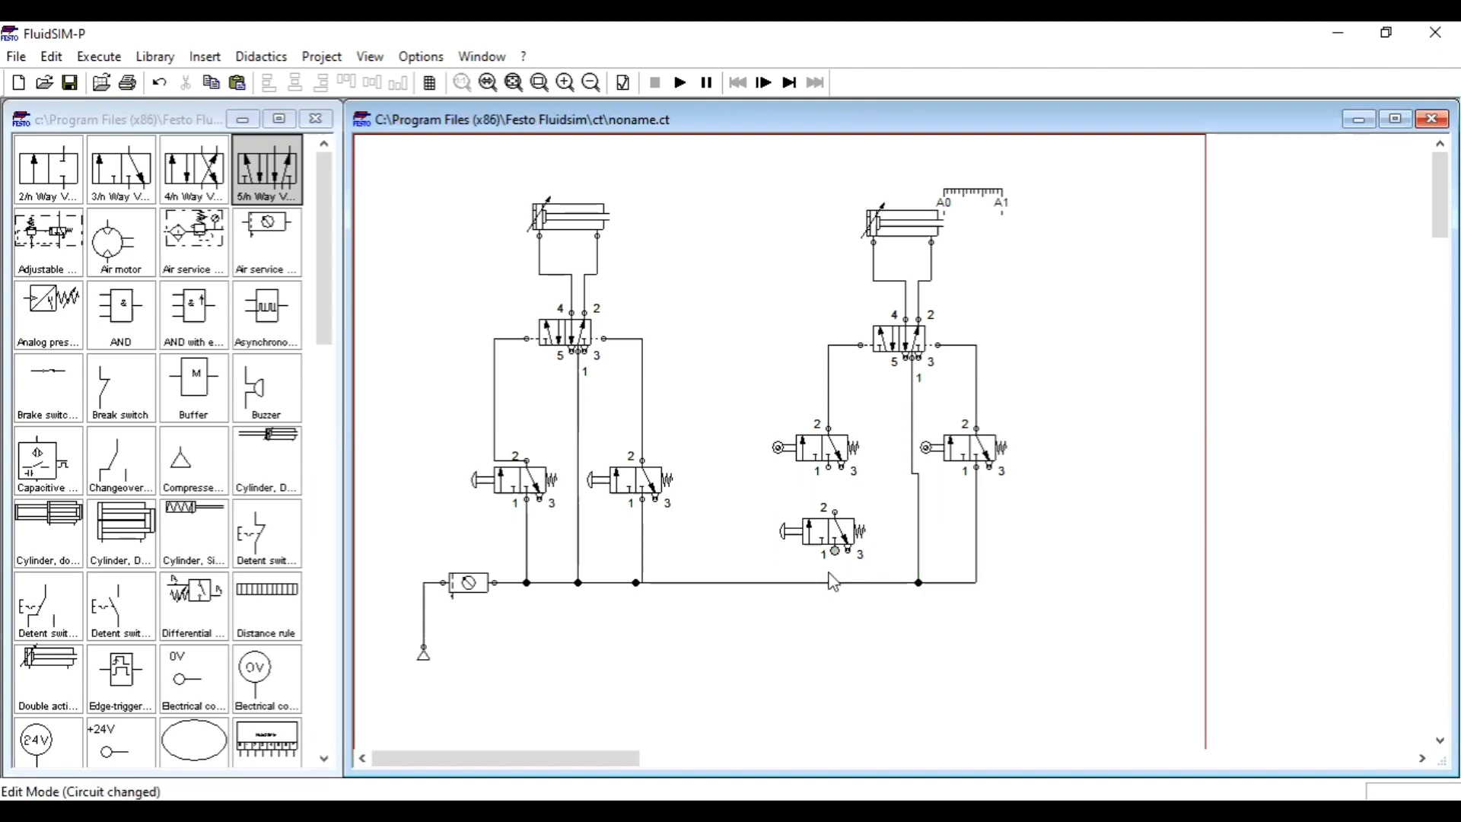
pyautogui.moveTo(832, 550); pyautogui.dragTo(832, 583)
# Connect port 1 of the left roller valve to port 2 of the pushbutton valve below and align the two valves vertically.
pyautogui.moveTo(829, 468); pyautogui.dragTo(834, 512)
pyautogui.click(852, 440)
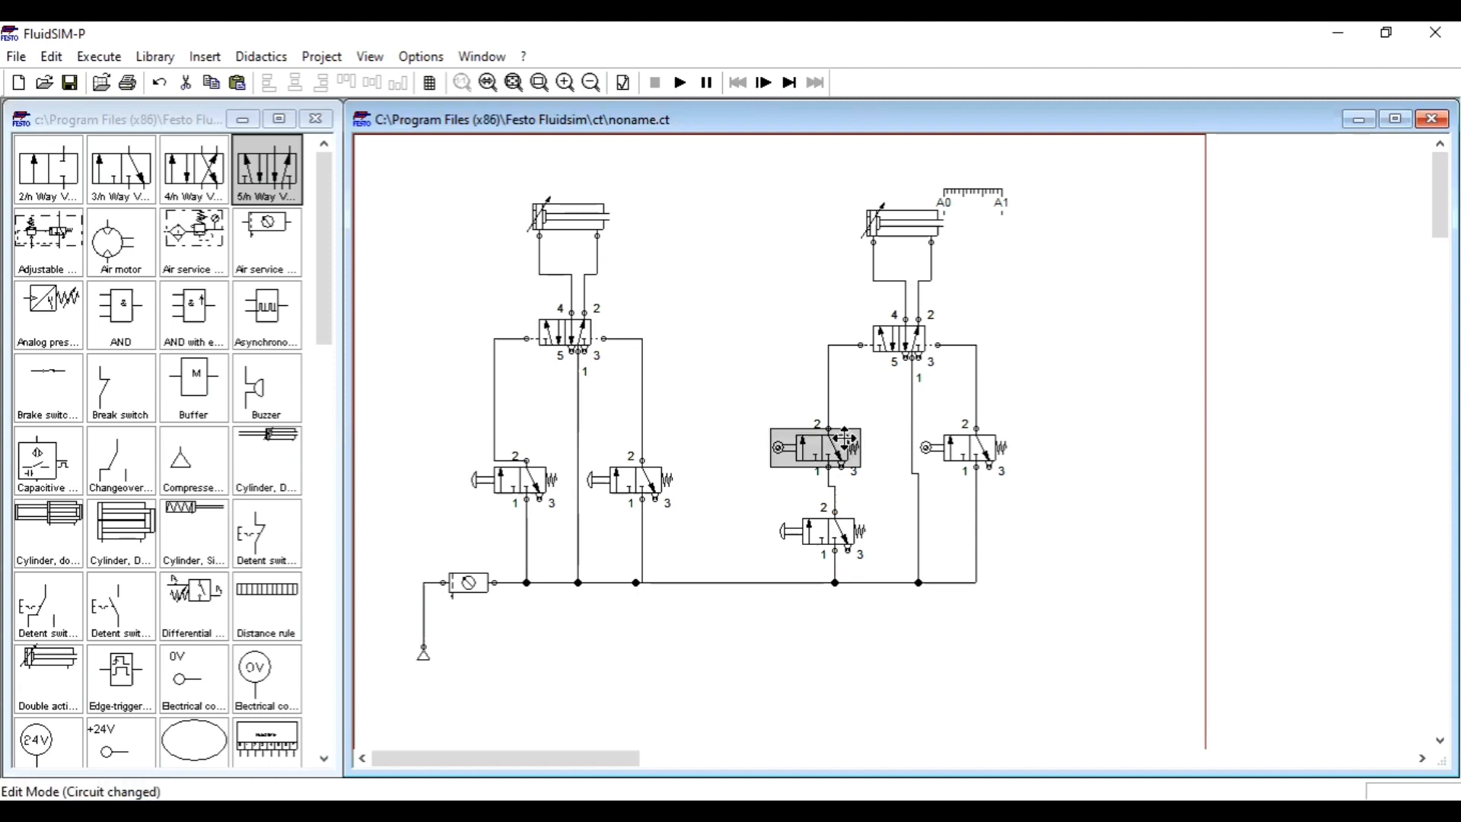
pyautogui.moveTo(851, 440); pyautogui.dragTo(851, 434)
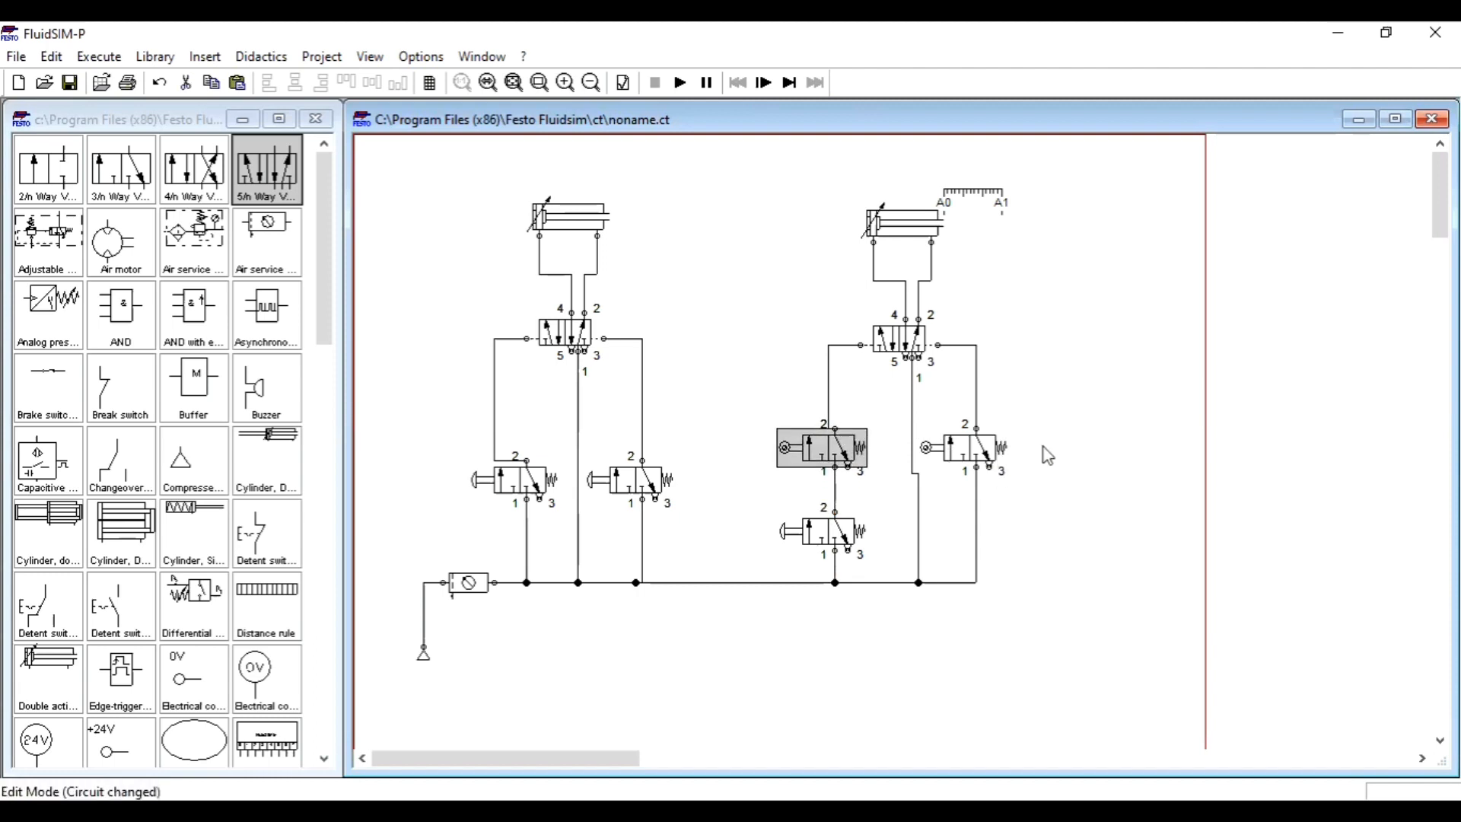
pyautogui.click(1047, 502)
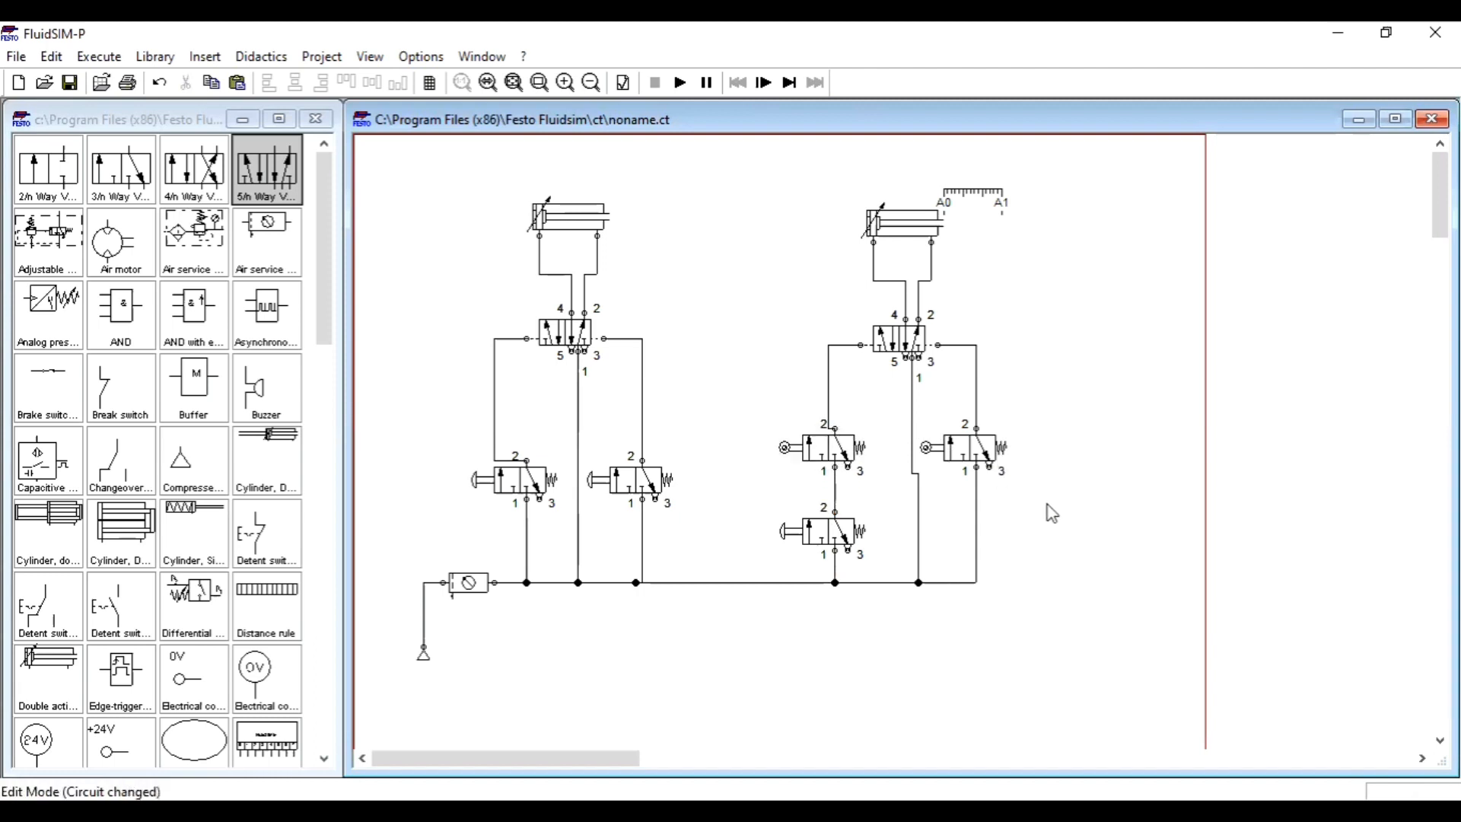
# Label the mechanical connection of the left roller valve A0 and that of the right roller valve A1.
pyautogui.doubleClick(786, 448)
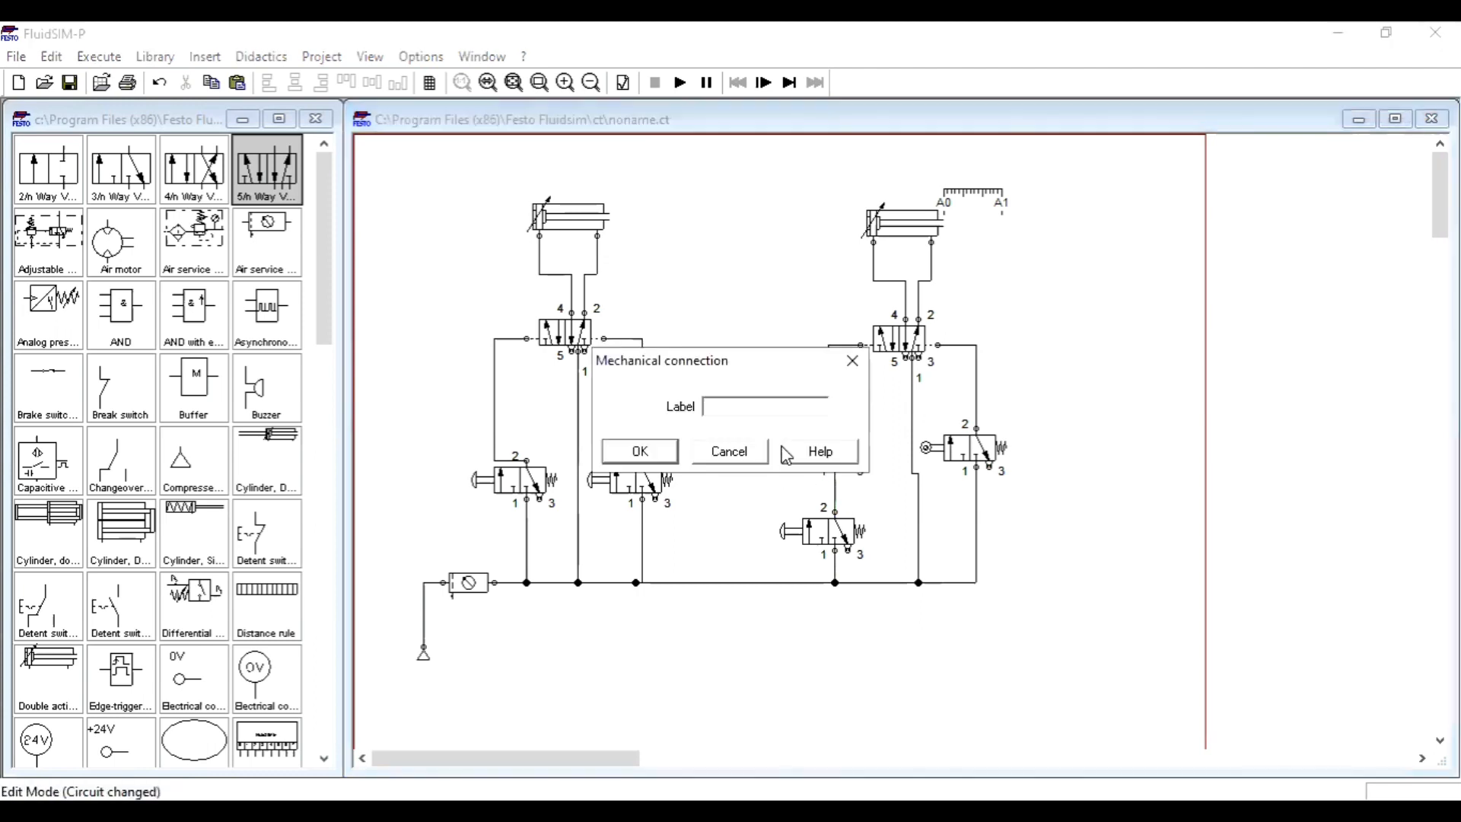
pyautogui.write('A0')
pyautogui.click(642, 452)
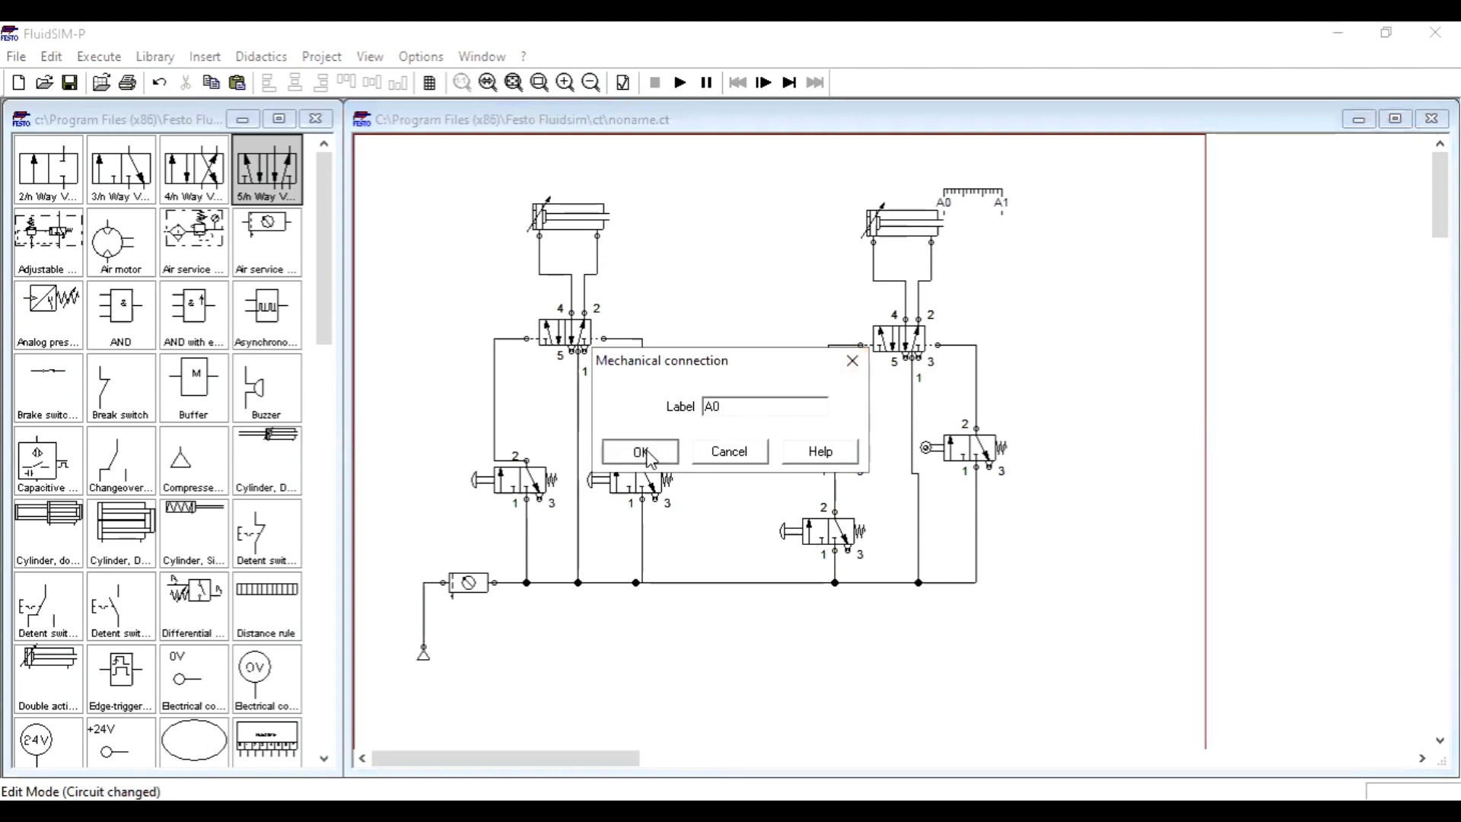
pyautogui.doubleClick(927, 446)
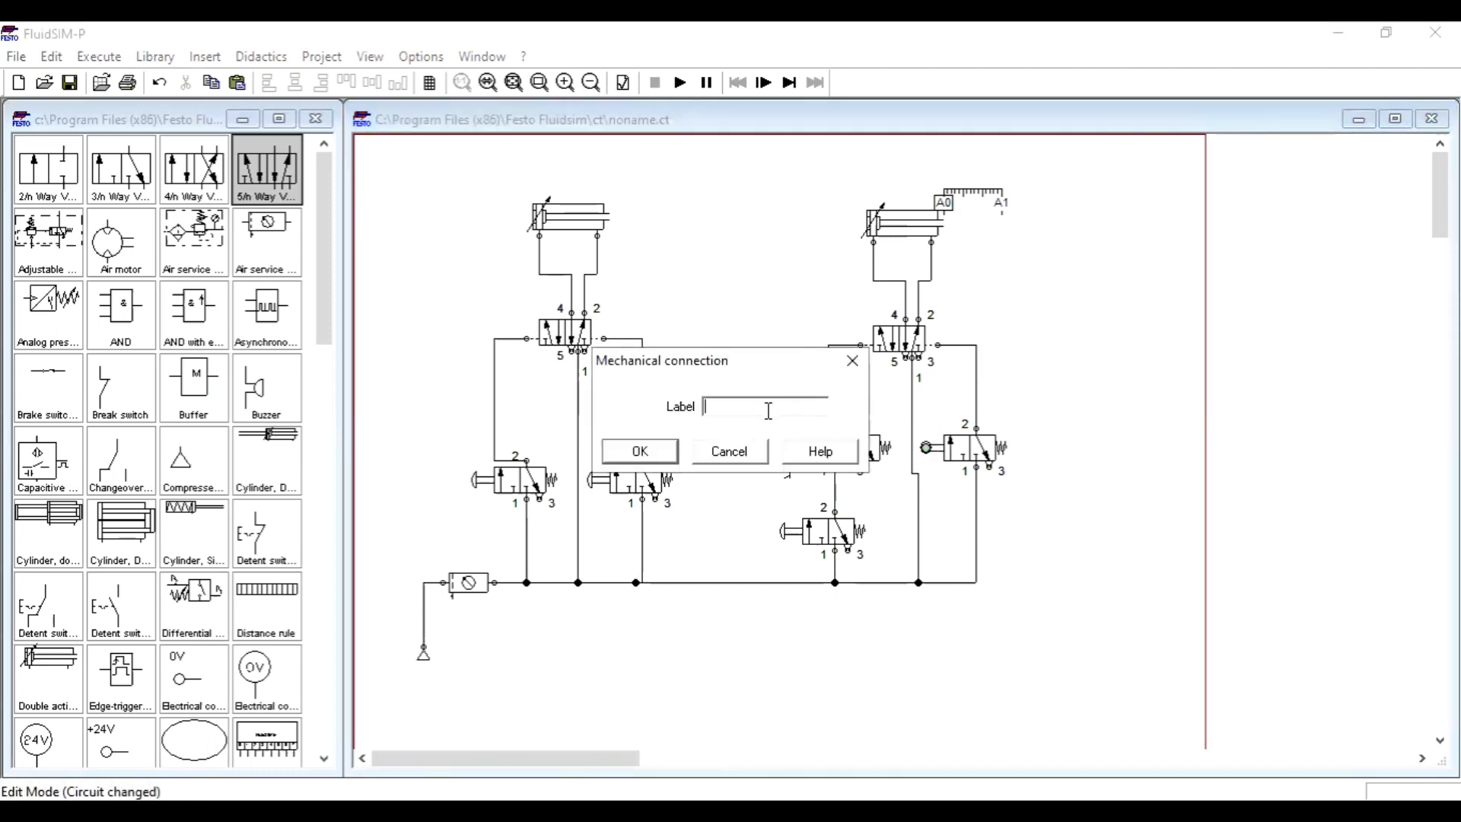
pyautogui.write('A1')
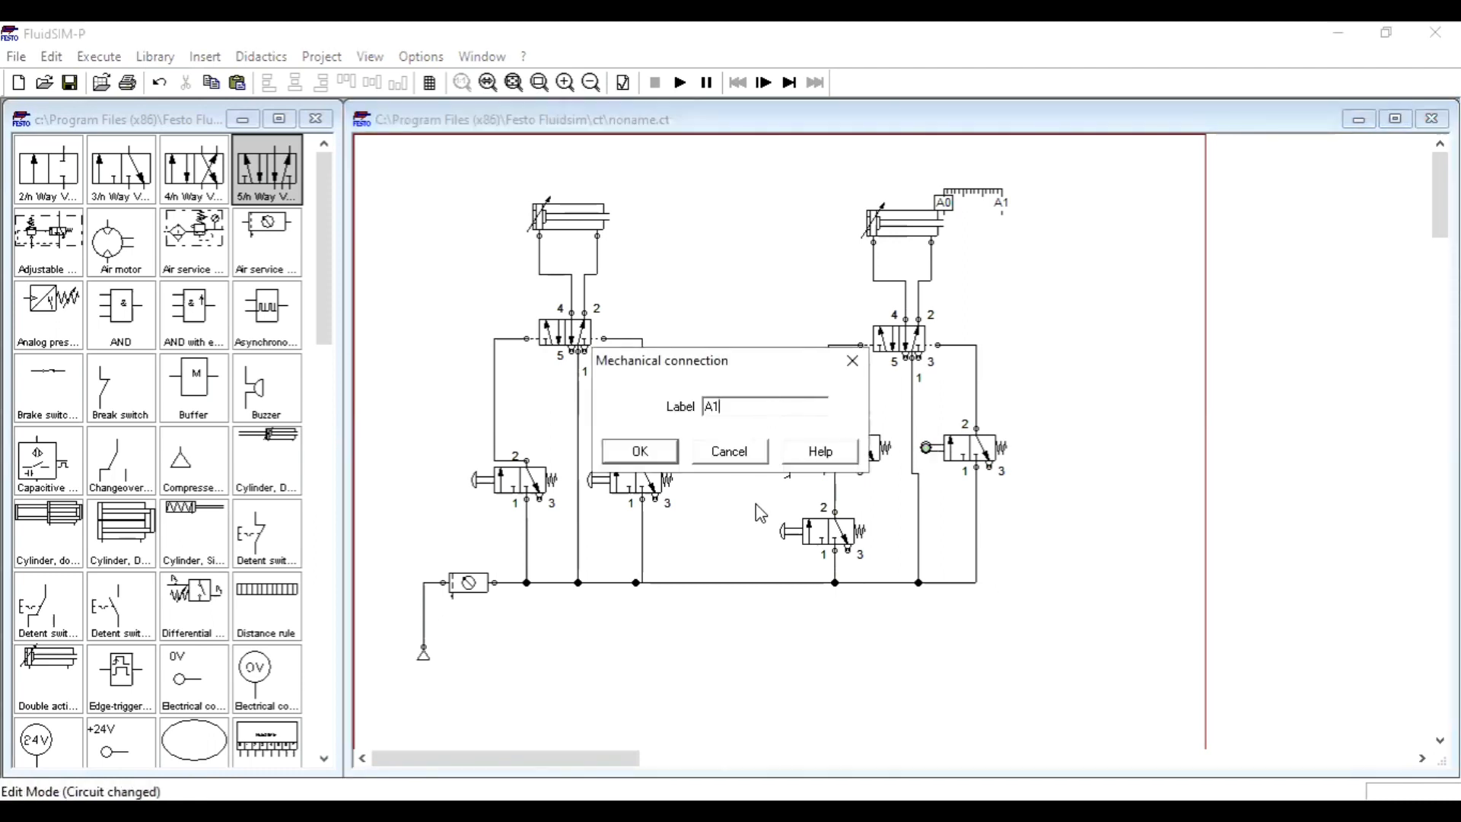
pyautogui.click(641, 452)
# Move the A1 roller valve to the right, clear of the central supply line, and straighten the supply line below its port 1.
pyautogui.moveTo(1029, 372); pyautogui.dragTo(937, 607)
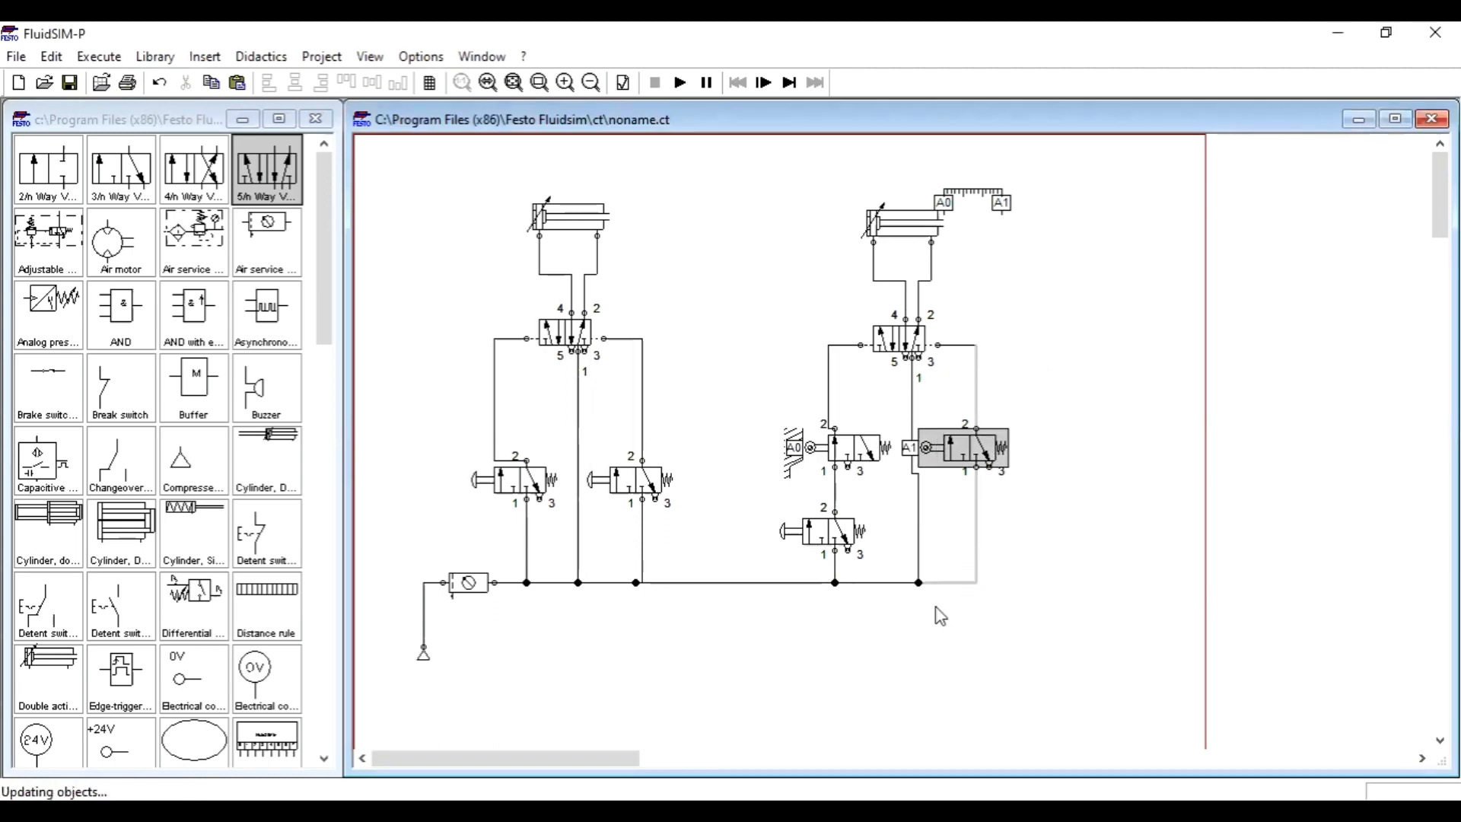
pyautogui.press('Right')
pyautogui.press('Right')
pyautogui.press('Right')
pyautogui.press('Right')
pyautogui.press('Right')
pyautogui.click(1026, 548)
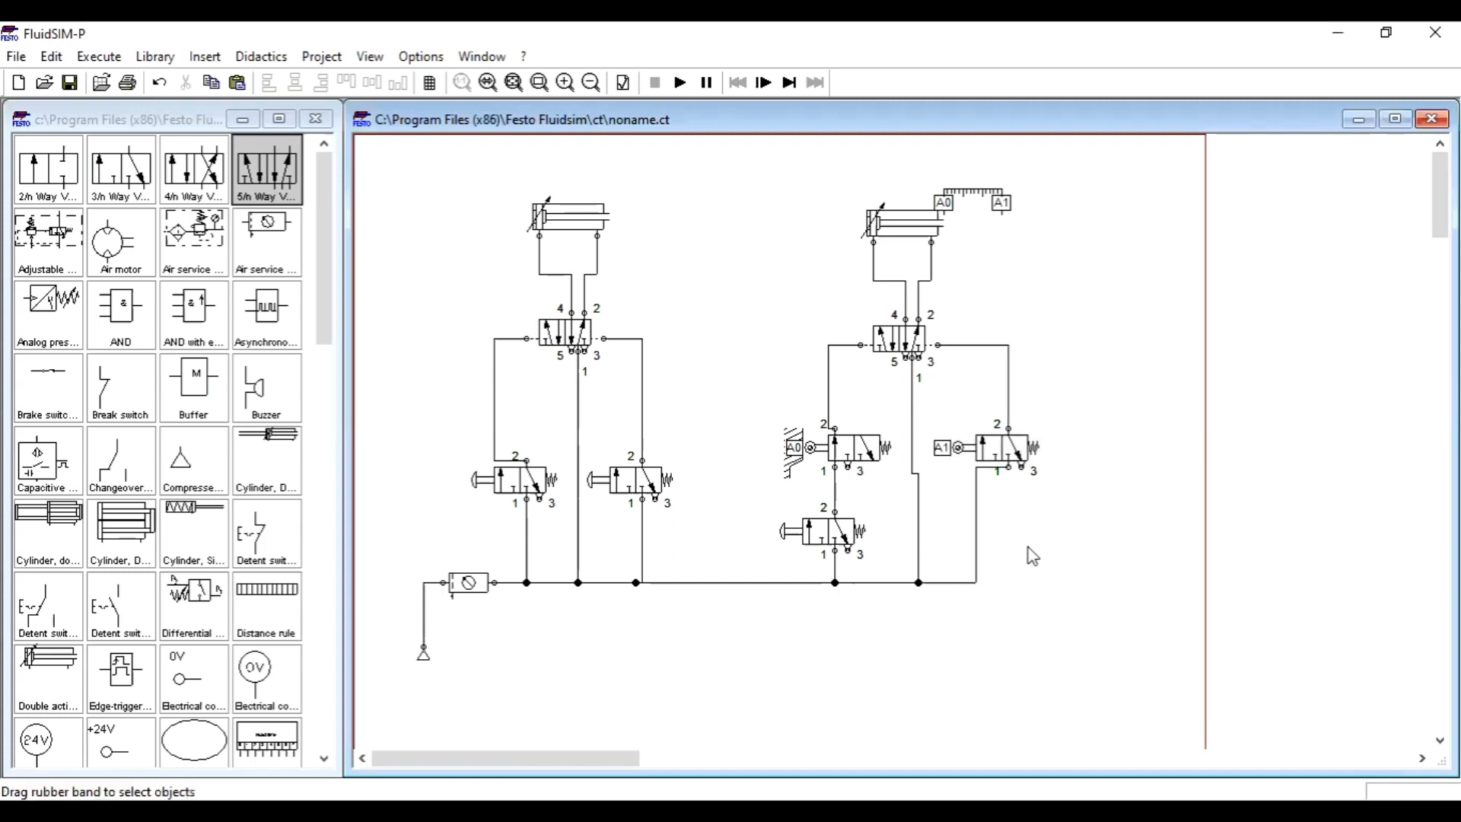
pyautogui.moveTo(977, 523); pyautogui.dragTo(1006, 533)
pyautogui.click(1053, 548)
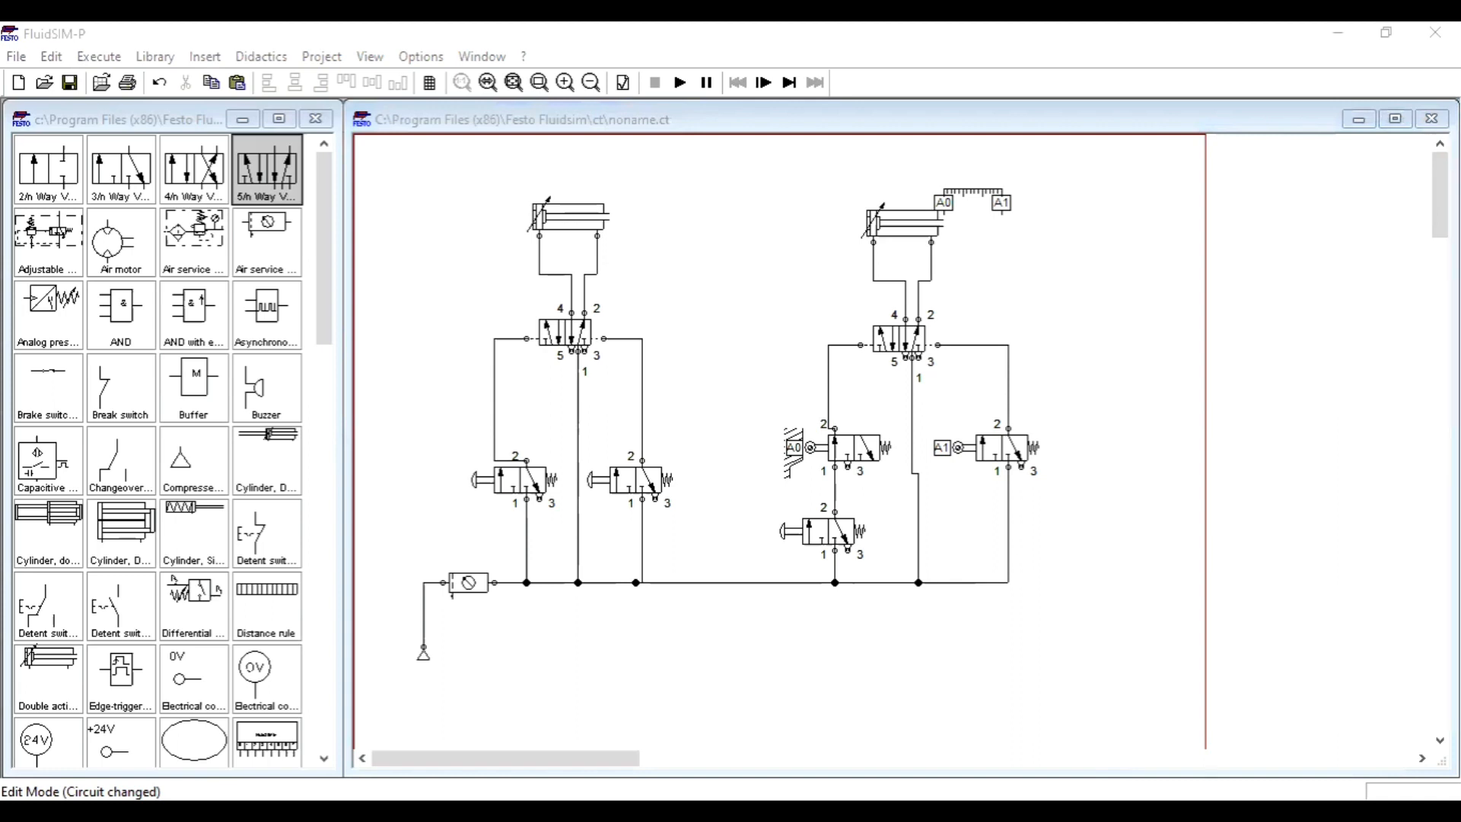
# Try to simulate the circuits, and straighten the pilot line above the A0 roller valve.
pyautogui.click(681, 82)
pyautogui.click(724, 454)
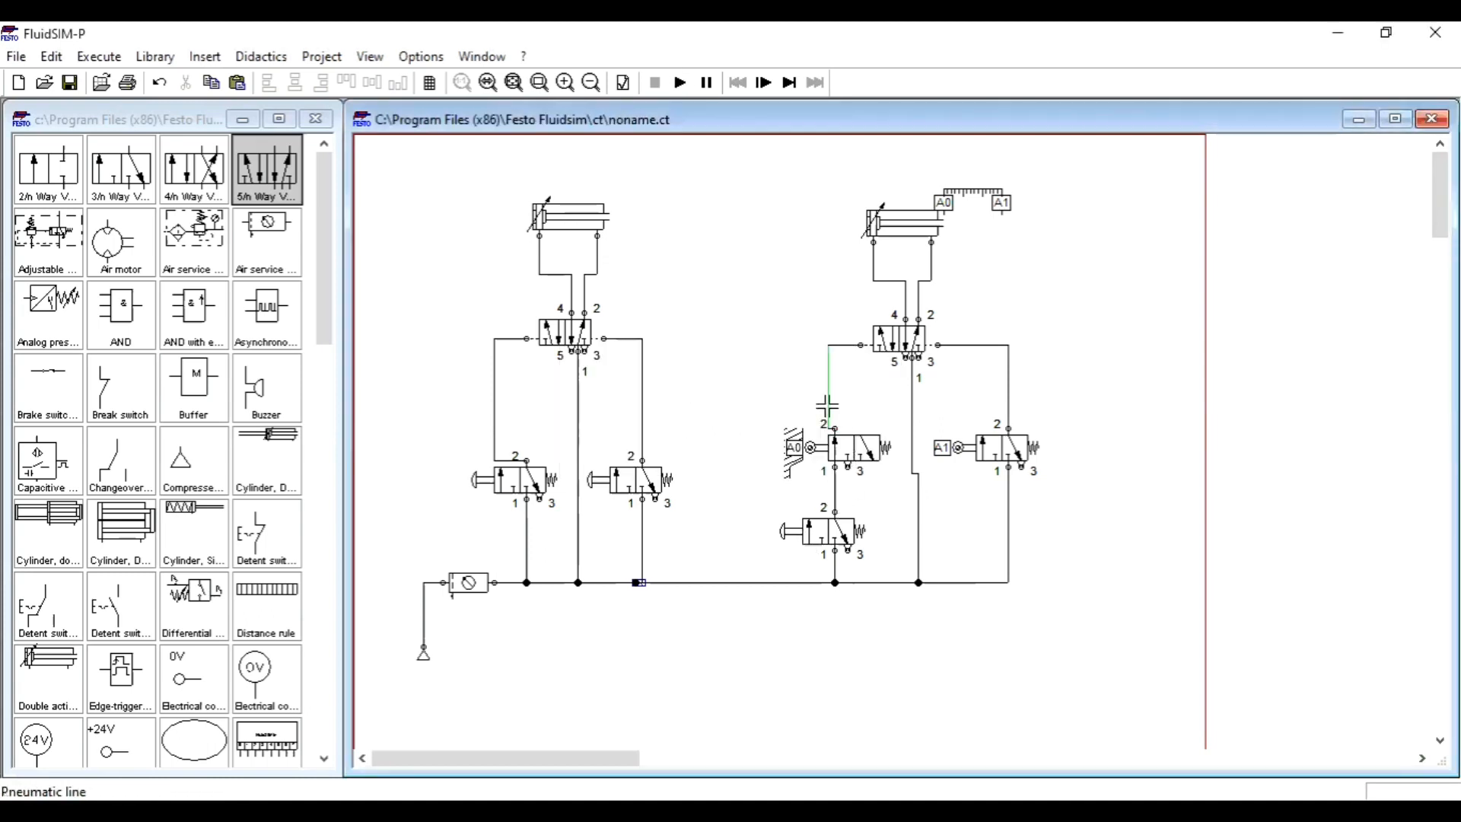
pyautogui.moveTo(828, 411); pyautogui.dragTo(832, 403)
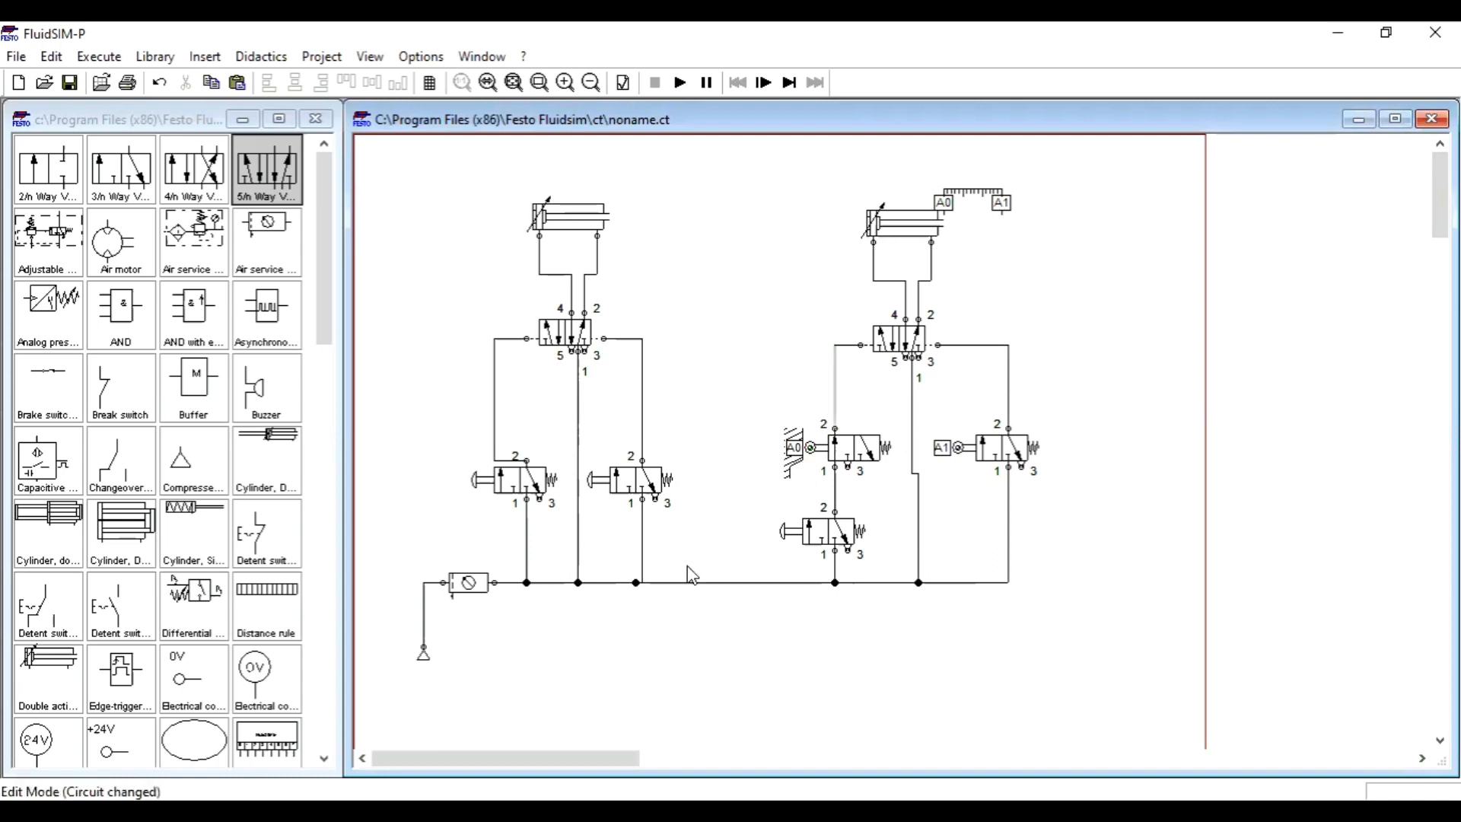
# Delete the T-connection near the first circuit's right pushbutton valve and connect the copied circuit's supply line to the T-connection below the first 5/n way valve.
pyautogui.click(636, 582)
pyautogui.press('Delete')
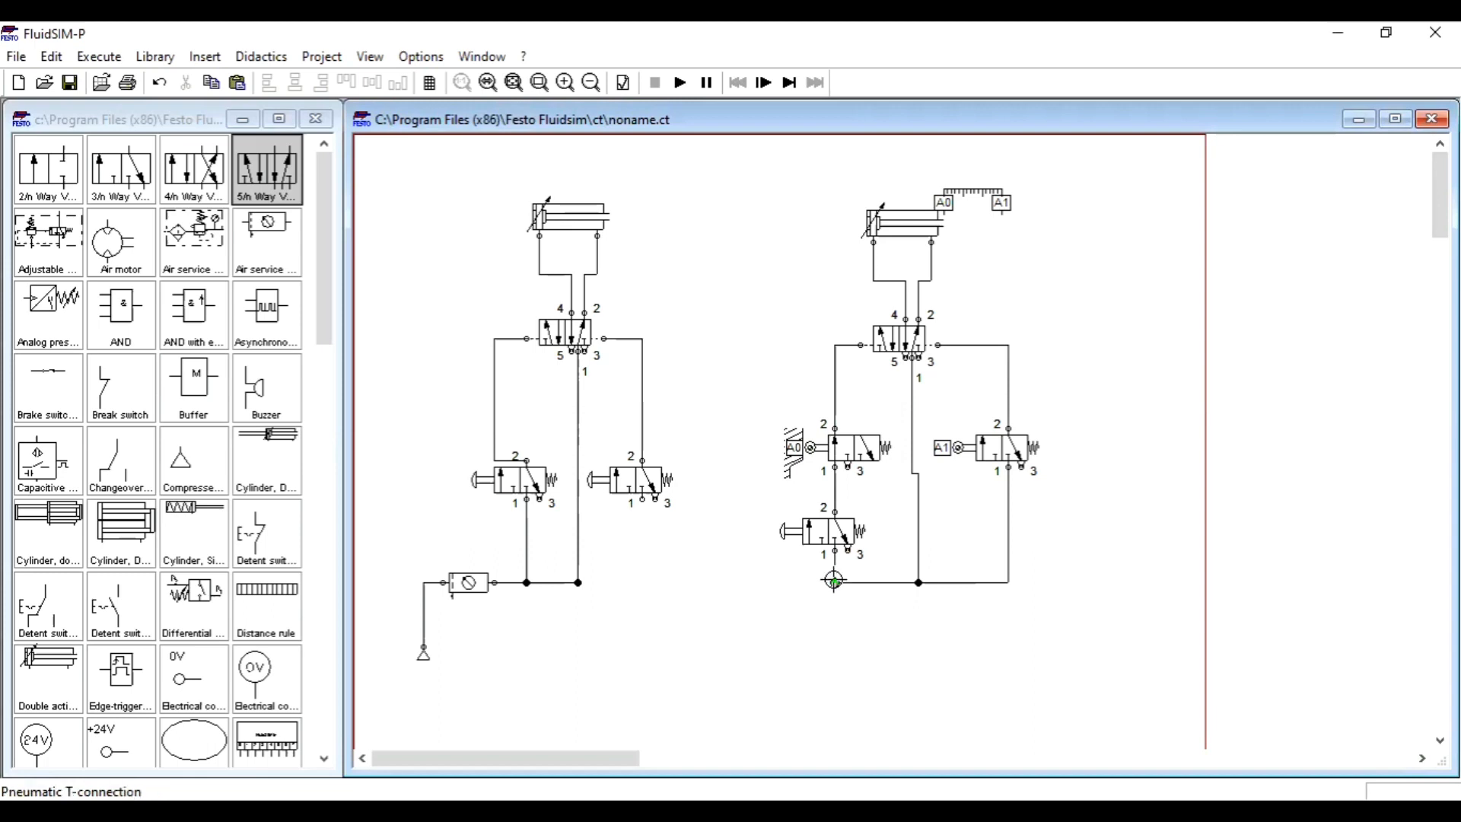
pyautogui.moveTo(835, 582); pyautogui.dragTo(579, 584)
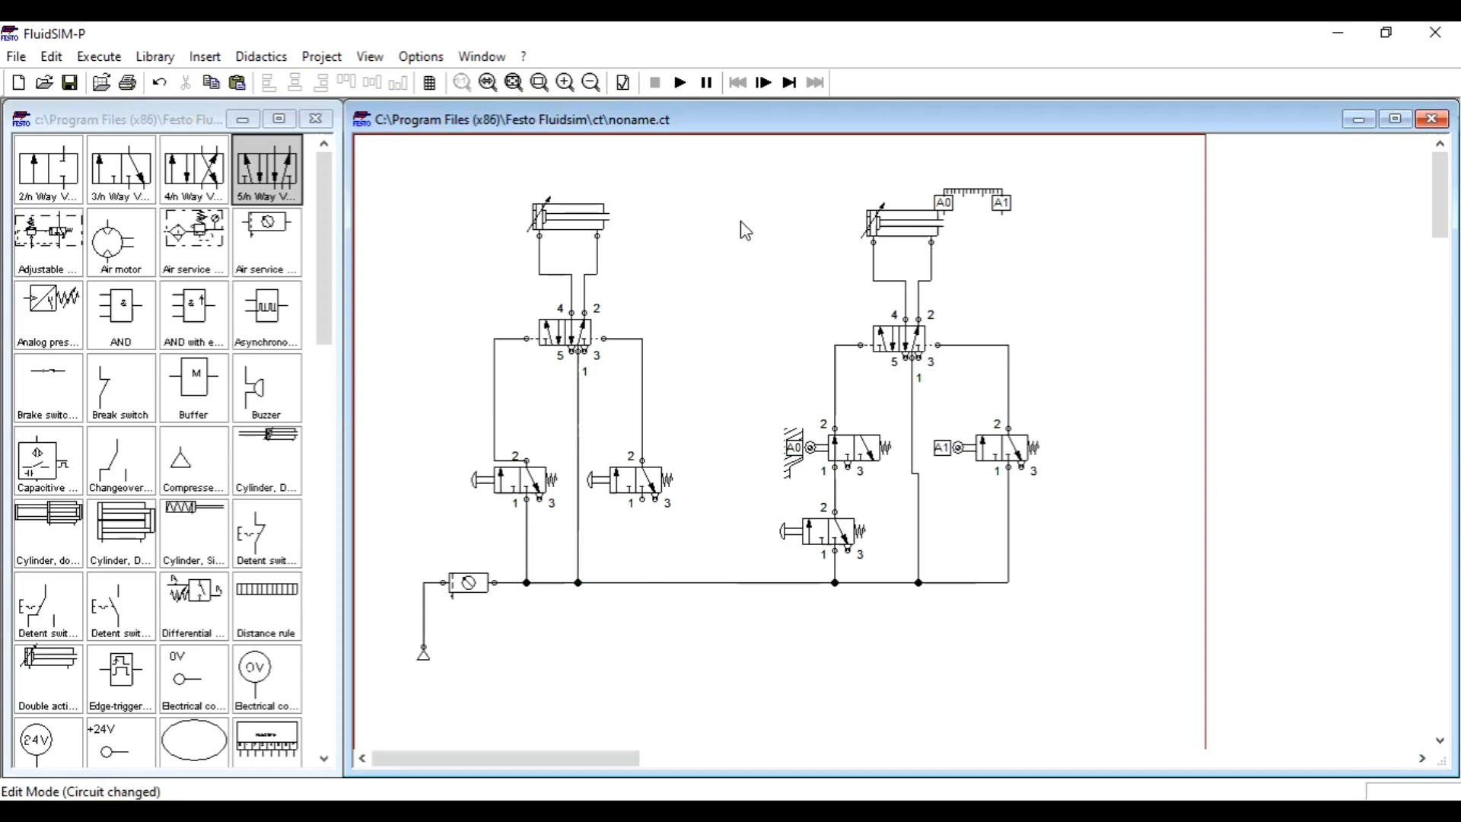
# Try to simulate the circuits, and connect the supply line to port 1 of the first circuit's right pushbutton valve.
pyautogui.press('F9')
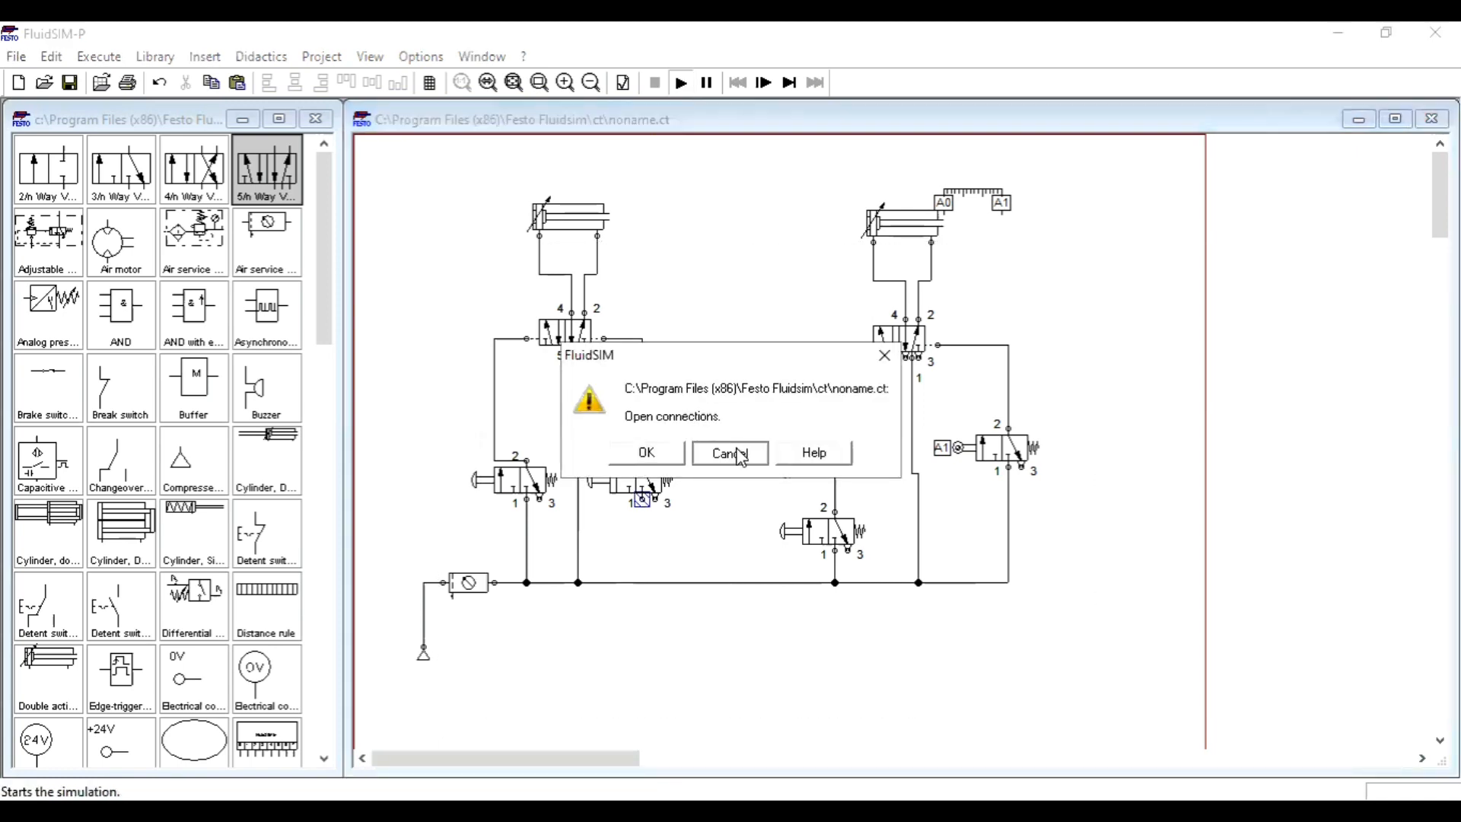
pyautogui.click(730, 453)
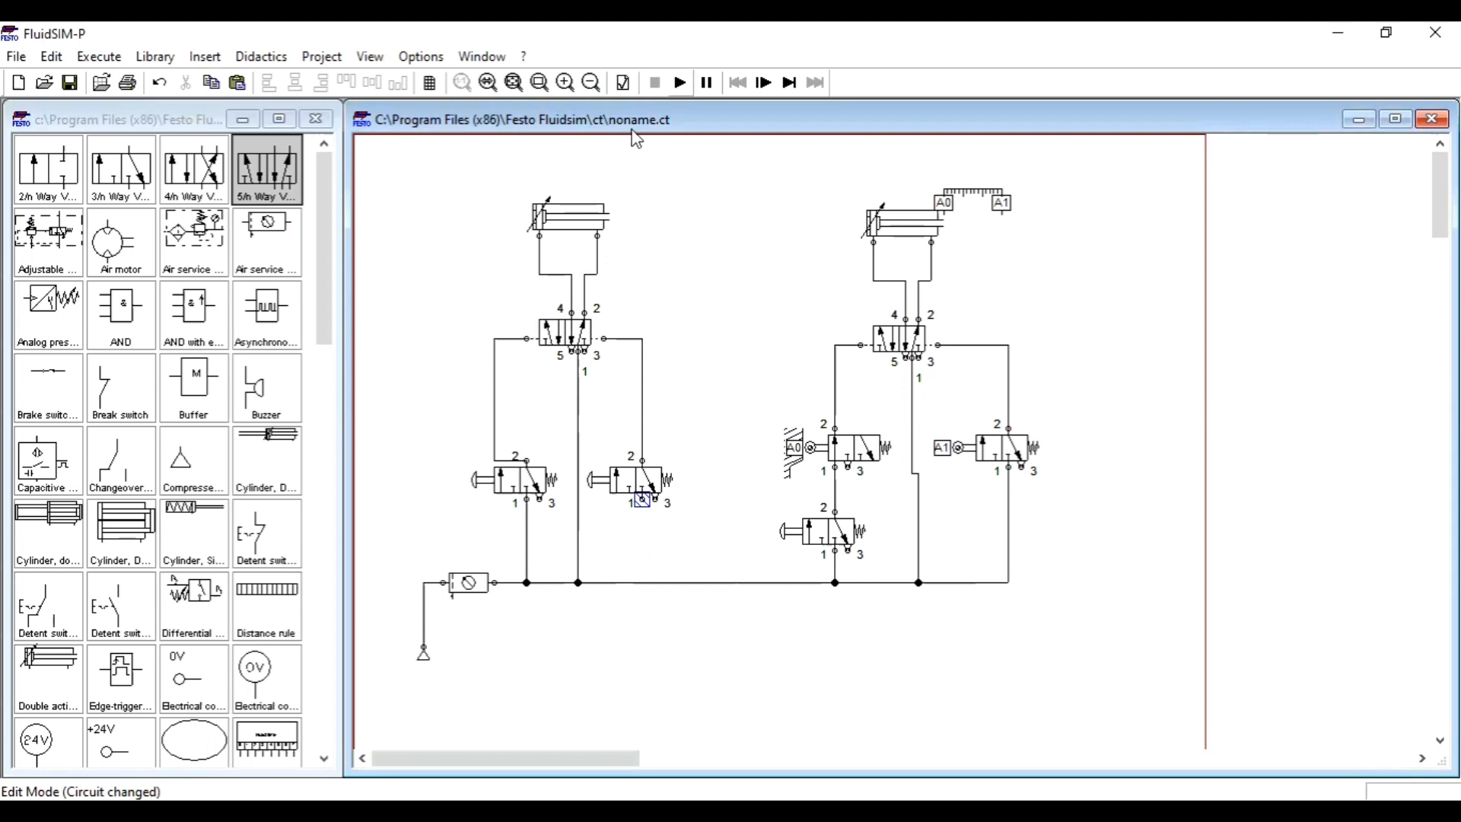
pyautogui.click(679, 82)
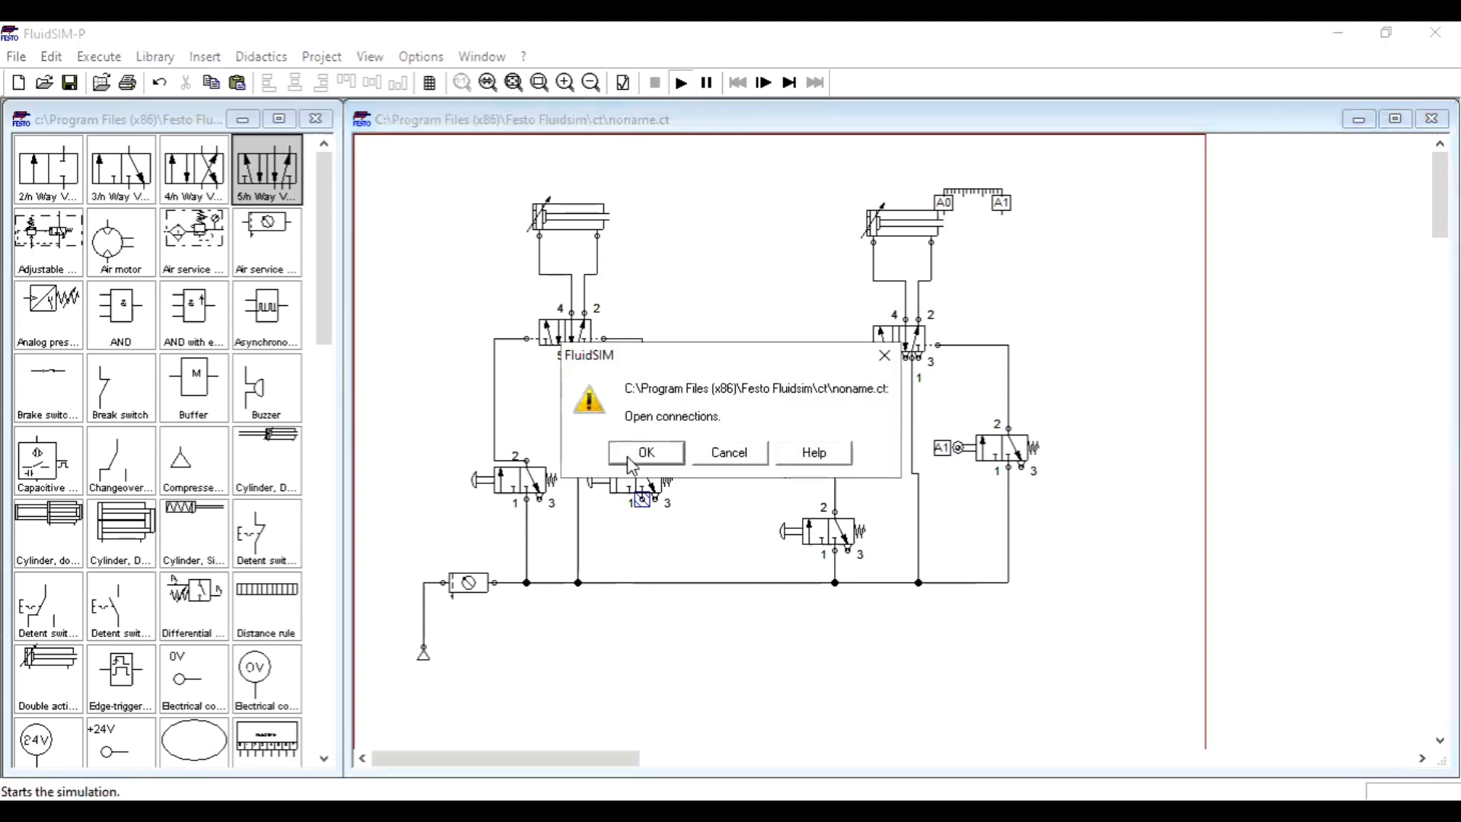
pyautogui.click(736, 457)
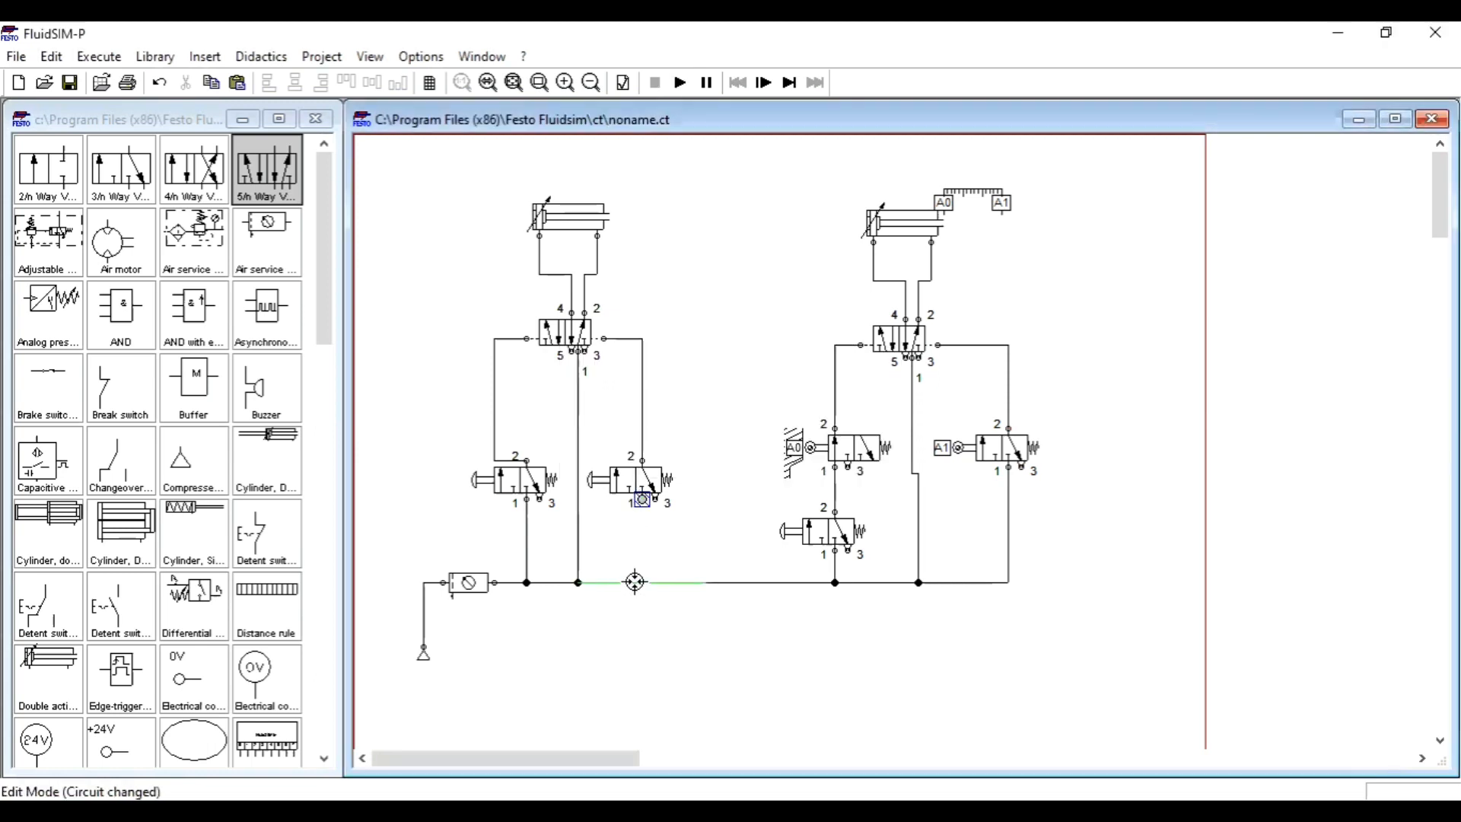
pyautogui.moveTo(633, 583); pyautogui.dragTo(642, 500)
# Simulate both circuits, actuate the second circuit's pushbutton valve, and stop the simulation.
pyautogui.press('F9')
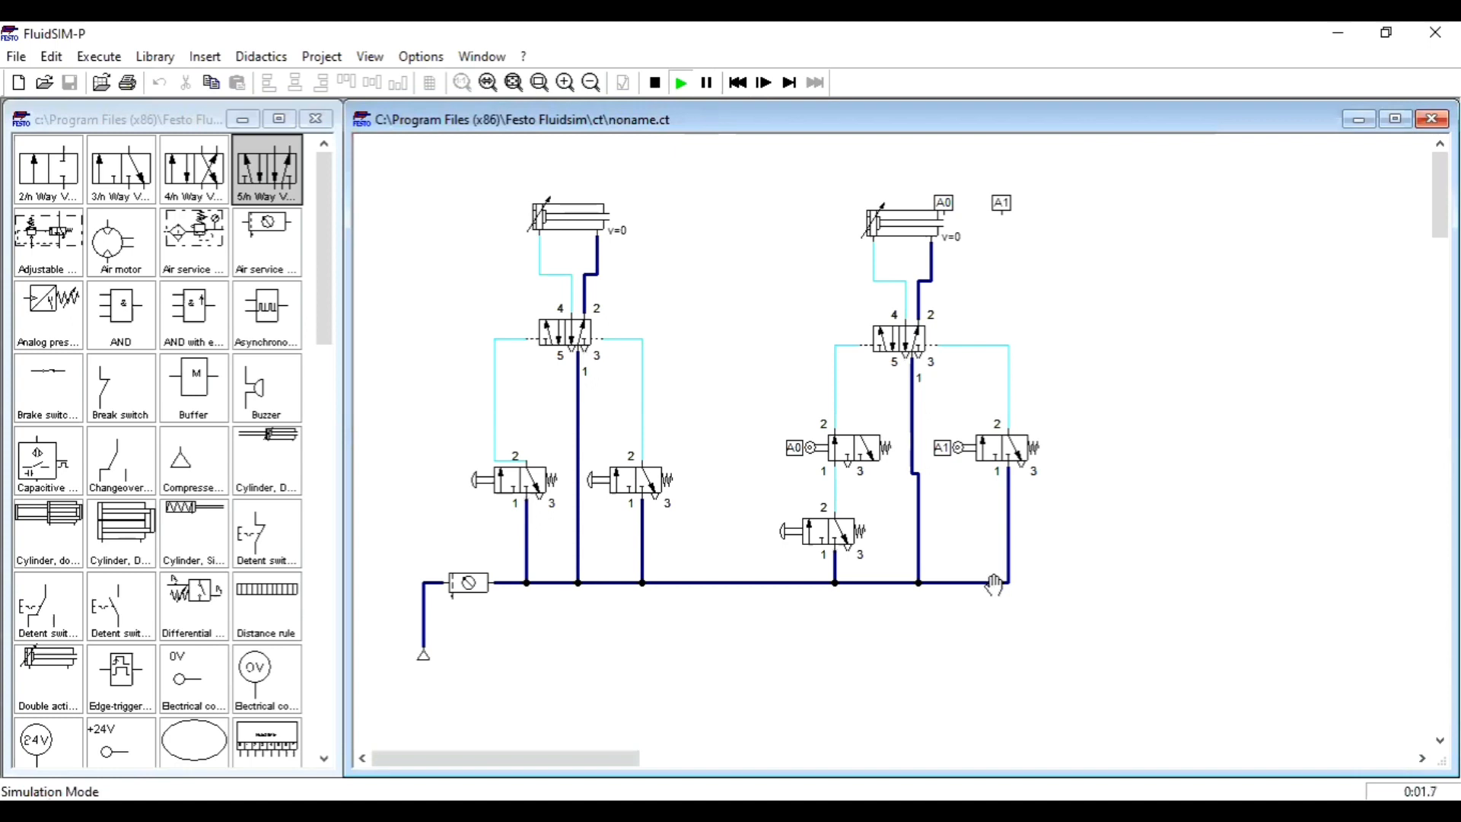
pyautogui.click(832, 533)
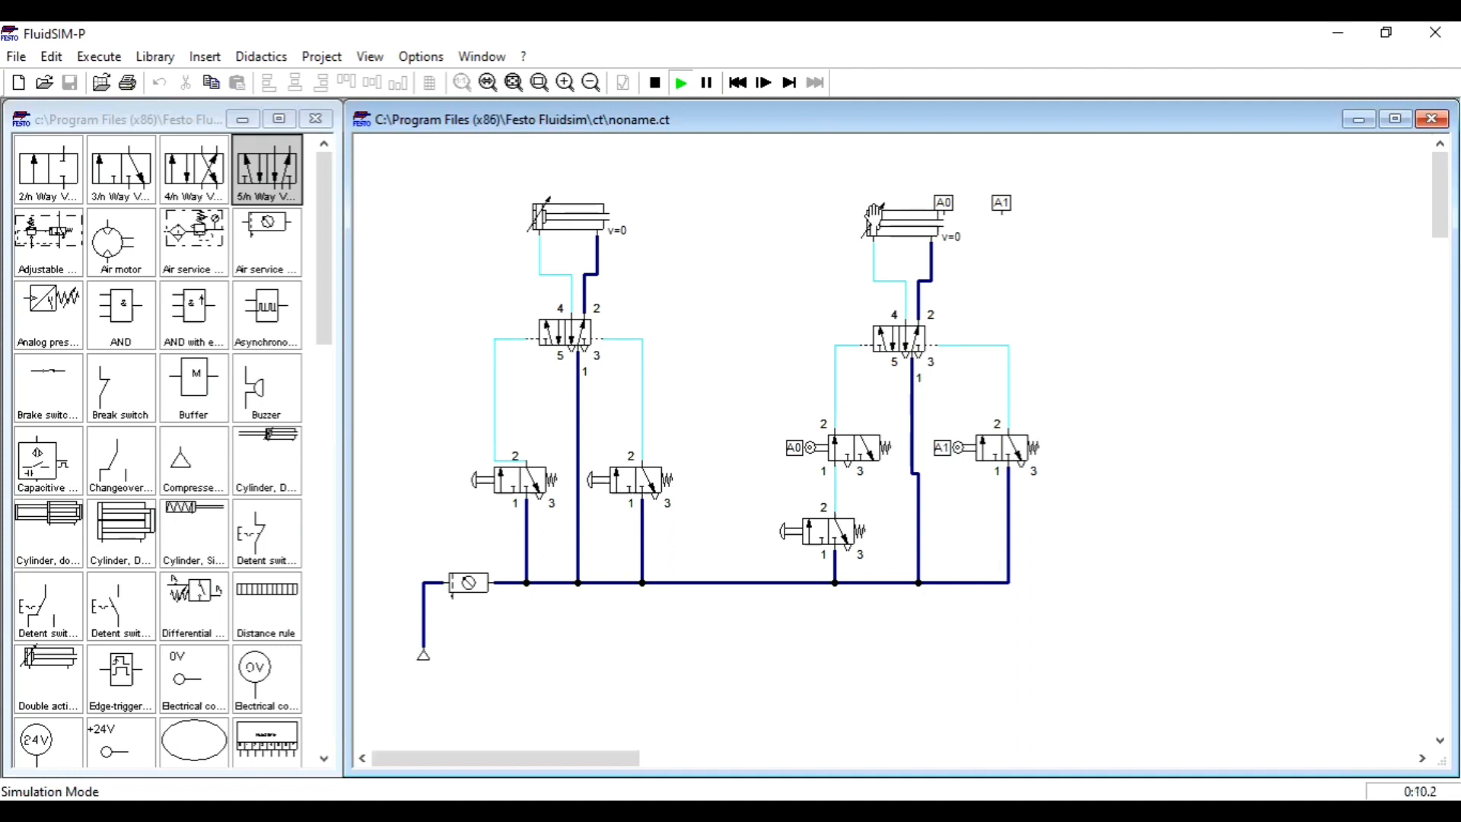
pyautogui.press('F5')
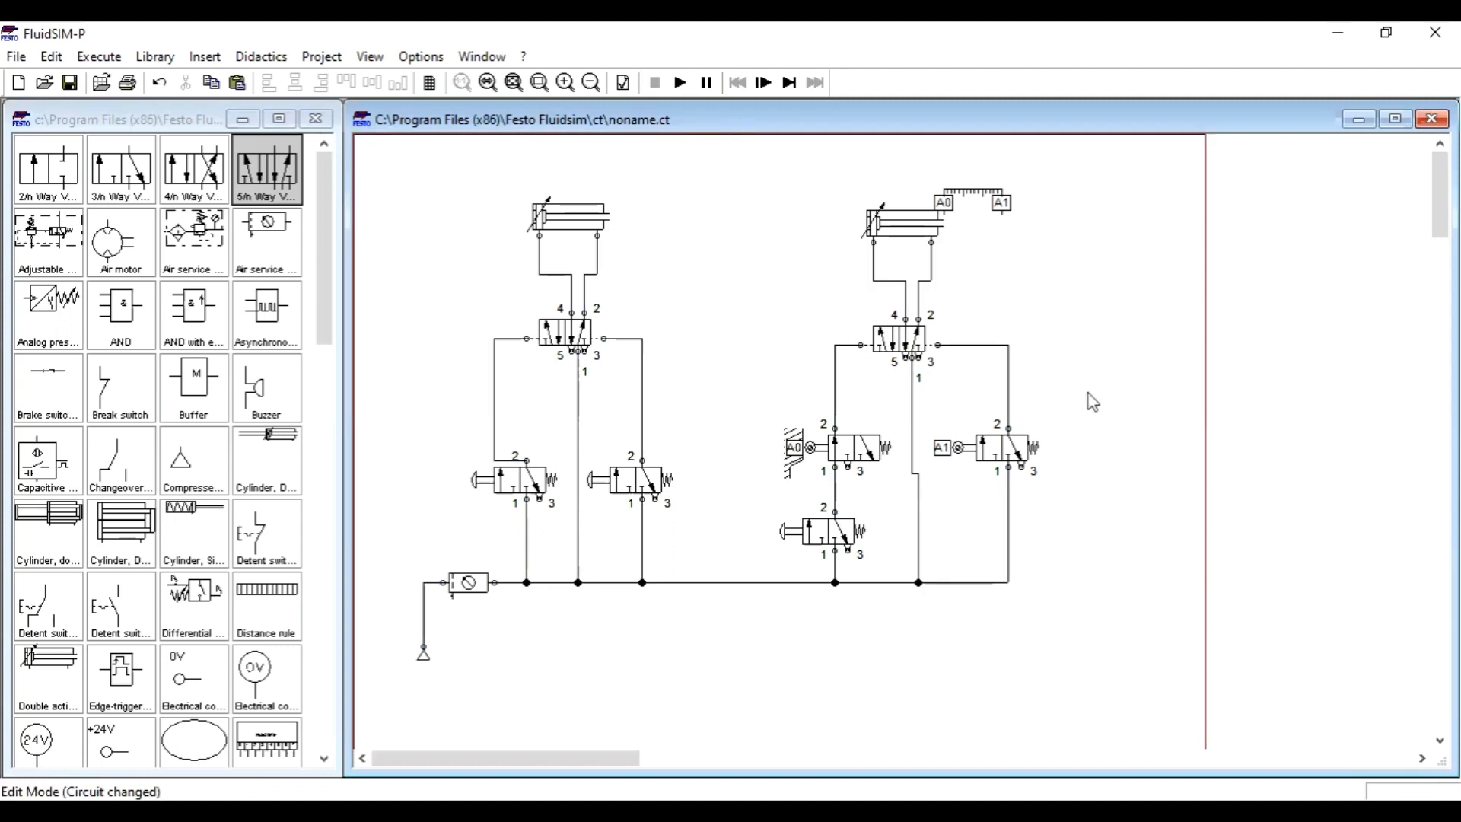
# Move both complete circuits down the drawing sheet to make room above them.
pyautogui.moveTo(376, 202); pyautogui.dragTo(1050, 685)
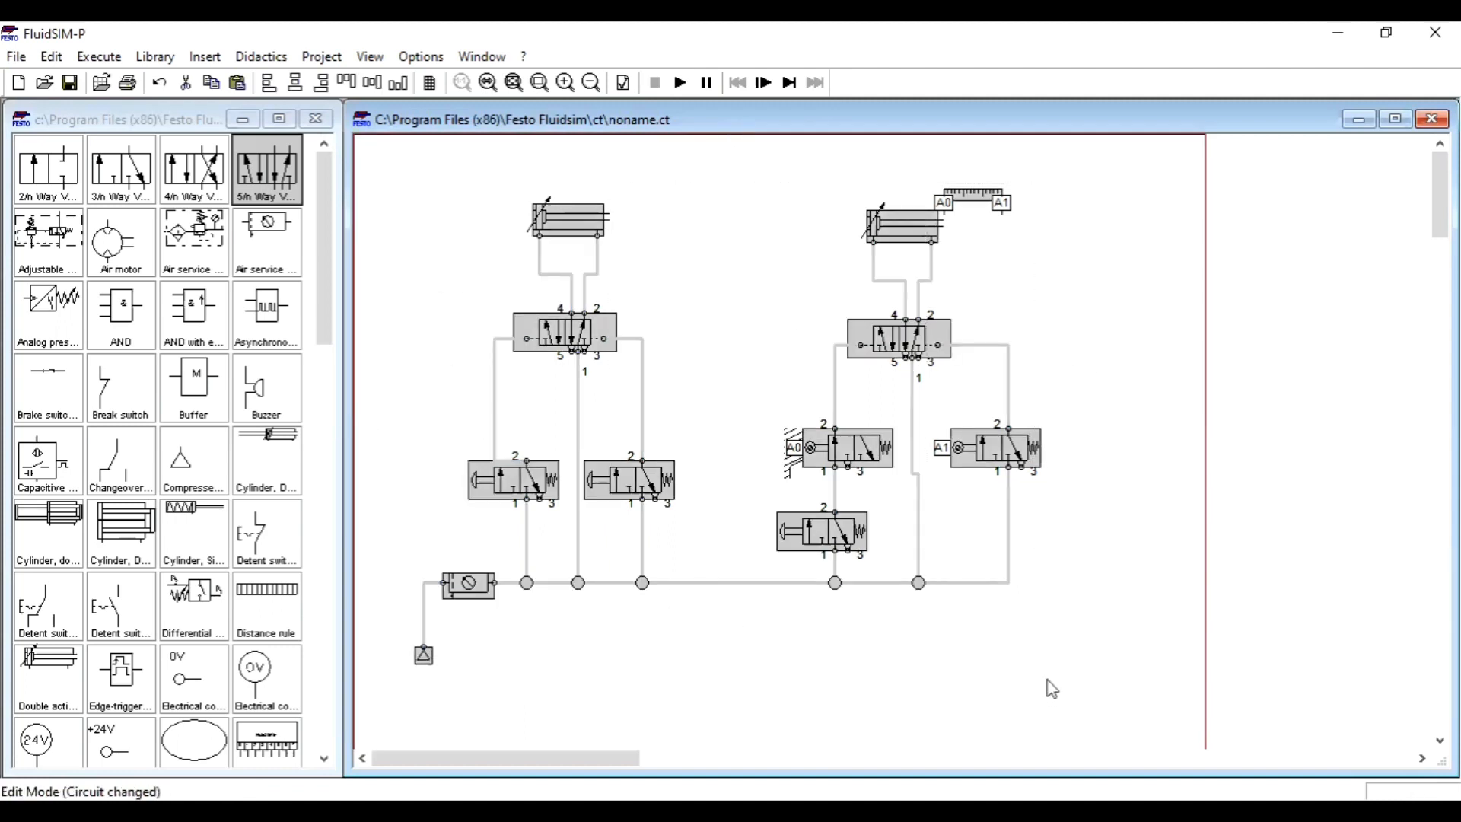
pyautogui.press('Down')
pyautogui.press('Down')
pyautogui.press('Down')
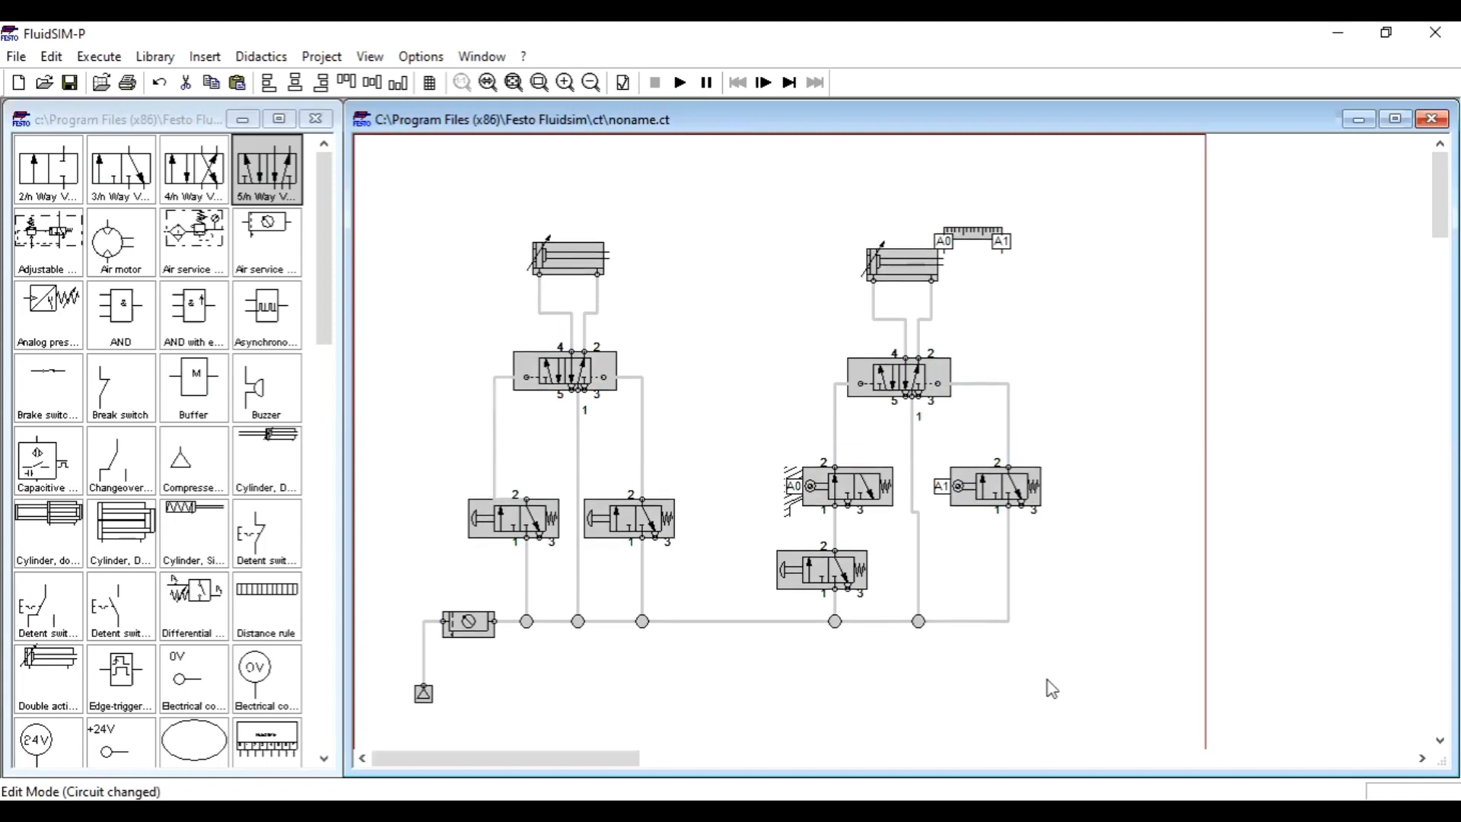
pyautogui.press('Down')
pyautogui.press('Down')
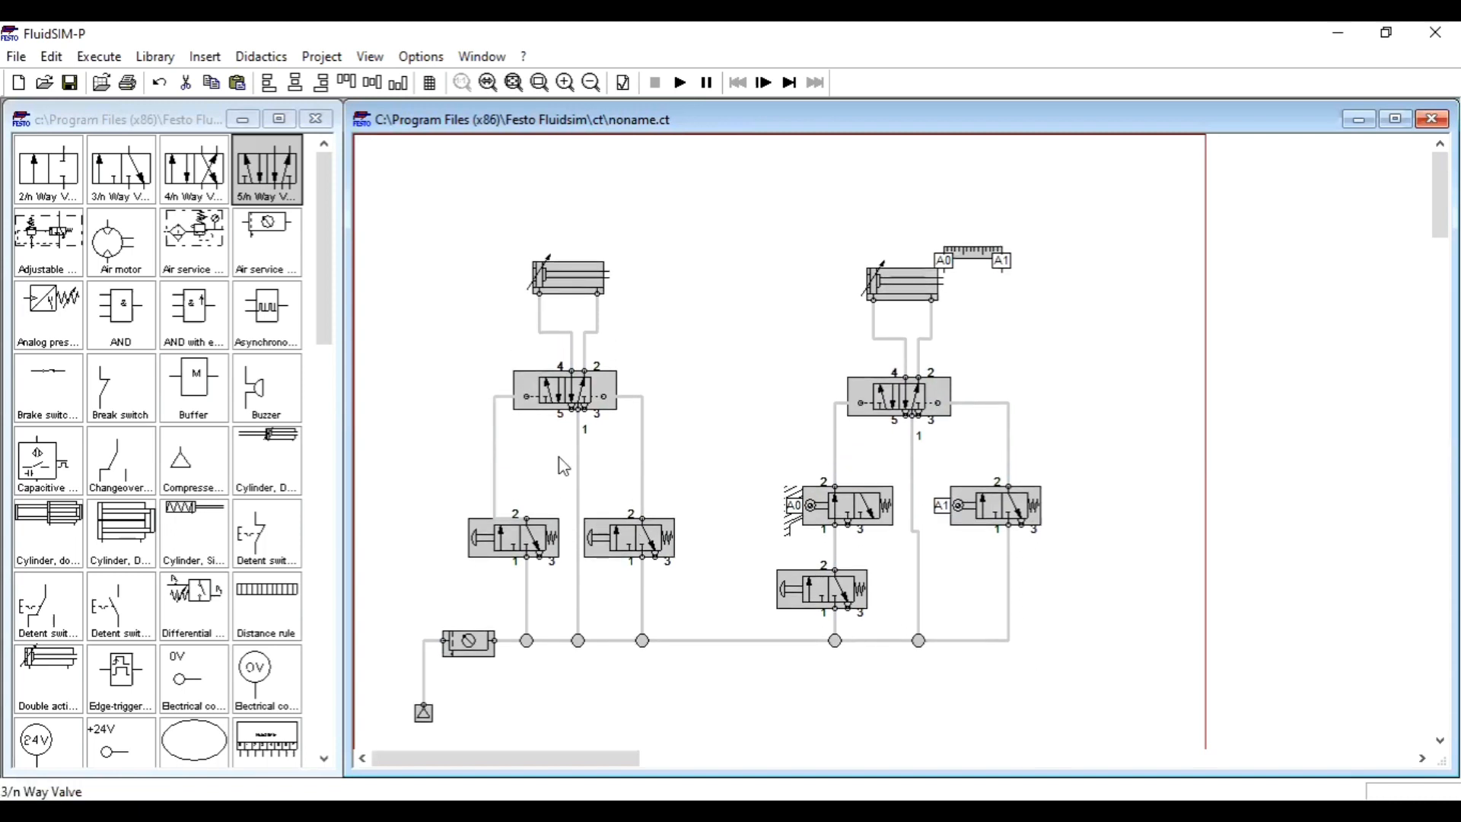
pyautogui.click(734, 262)
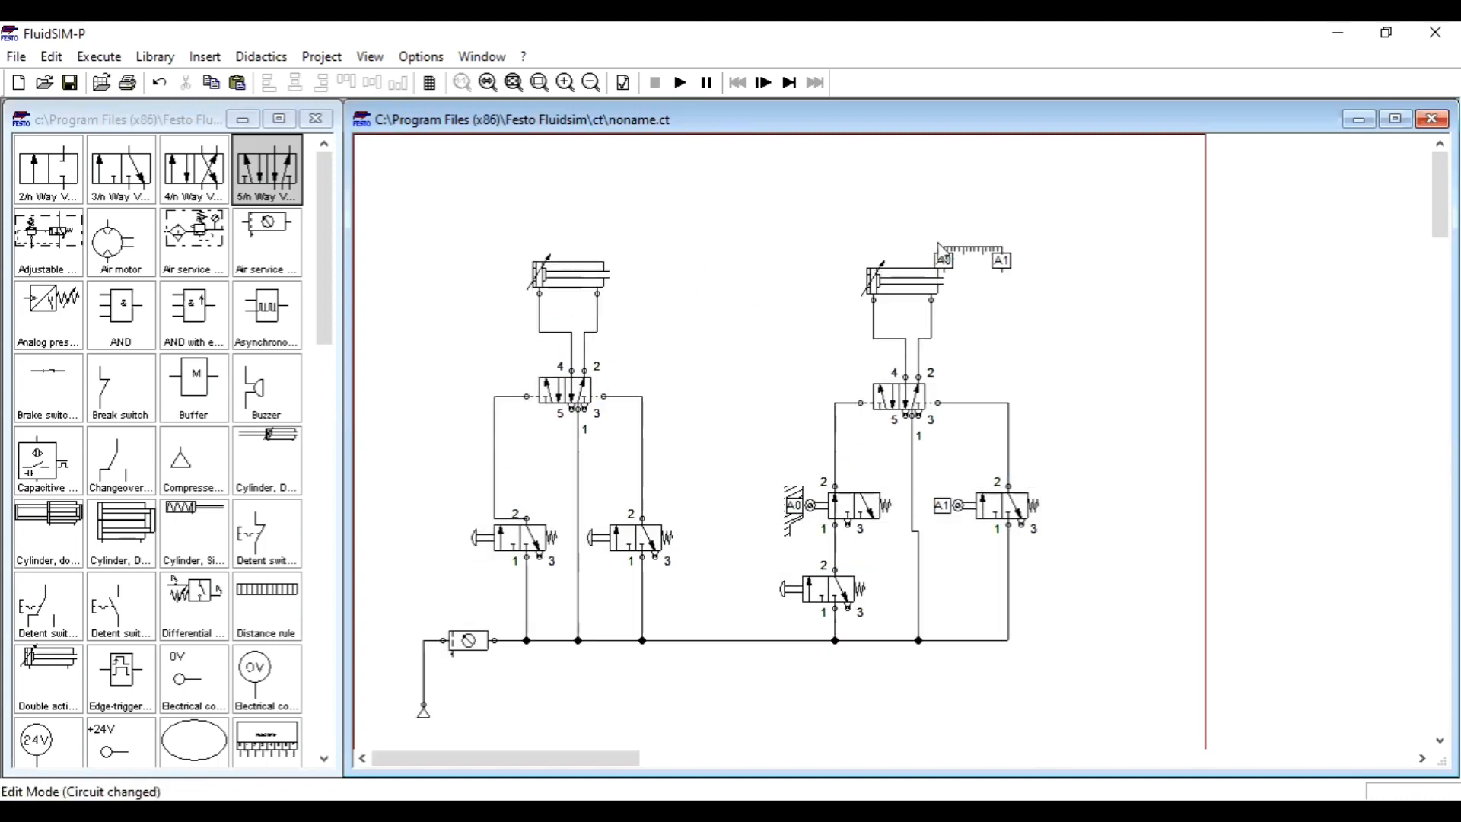
# Move the second circuit's cylinder together with its A0/A1 distance rule up, well above the 5/n way valve.
pyautogui.moveTo(845, 228); pyautogui.dragTo(1053, 364)
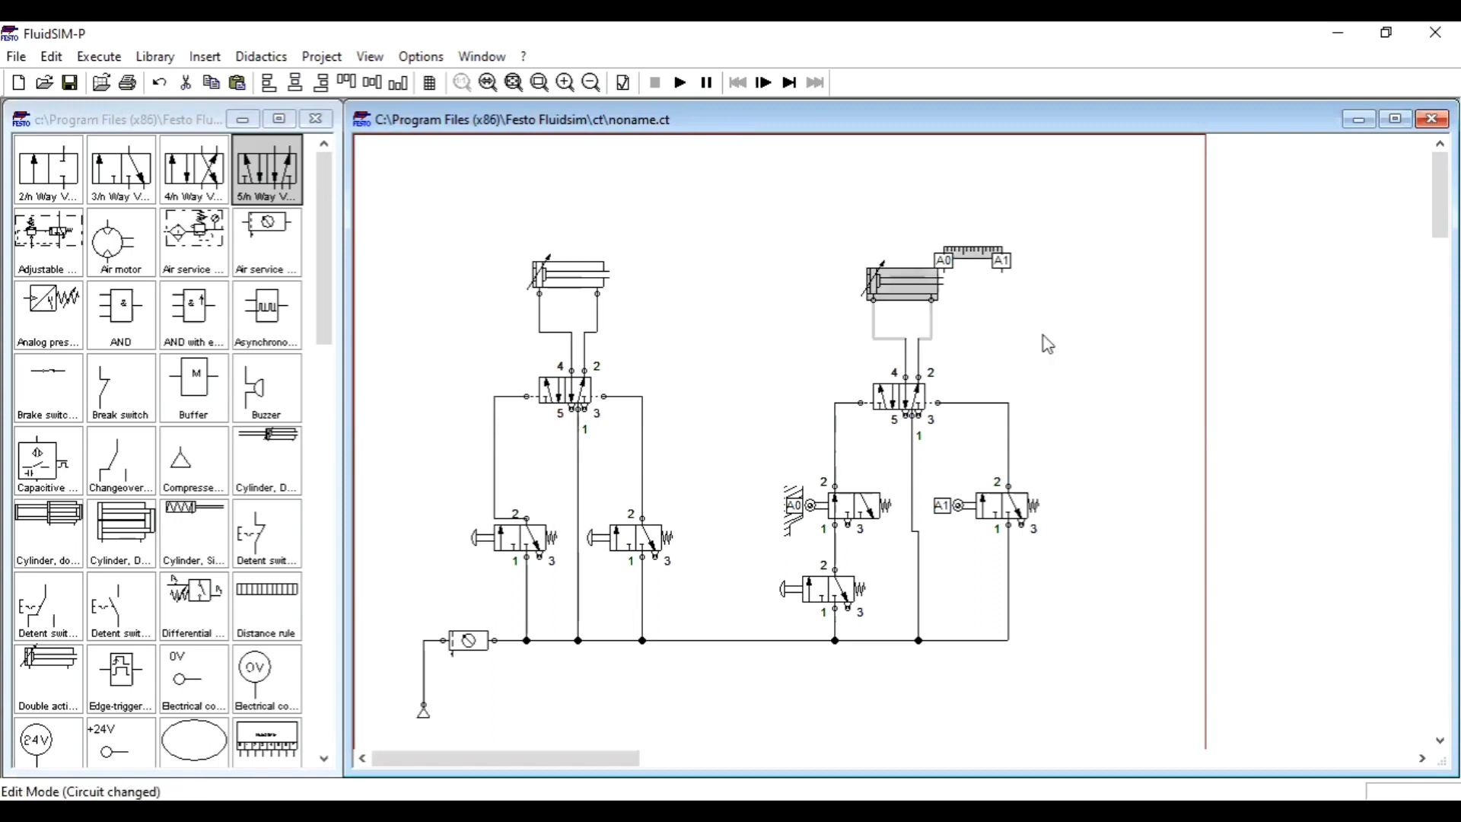
pyautogui.press('Up')
pyautogui.press('Up')
pyautogui.press('Up')
pyautogui.press('Up')
pyautogui.press('Up')
pyautogui.press('Up')
pyautogui.press('Up')
pyautogui.press('Up')
pyautogui.press('Up')
pyautogui.press('Up')
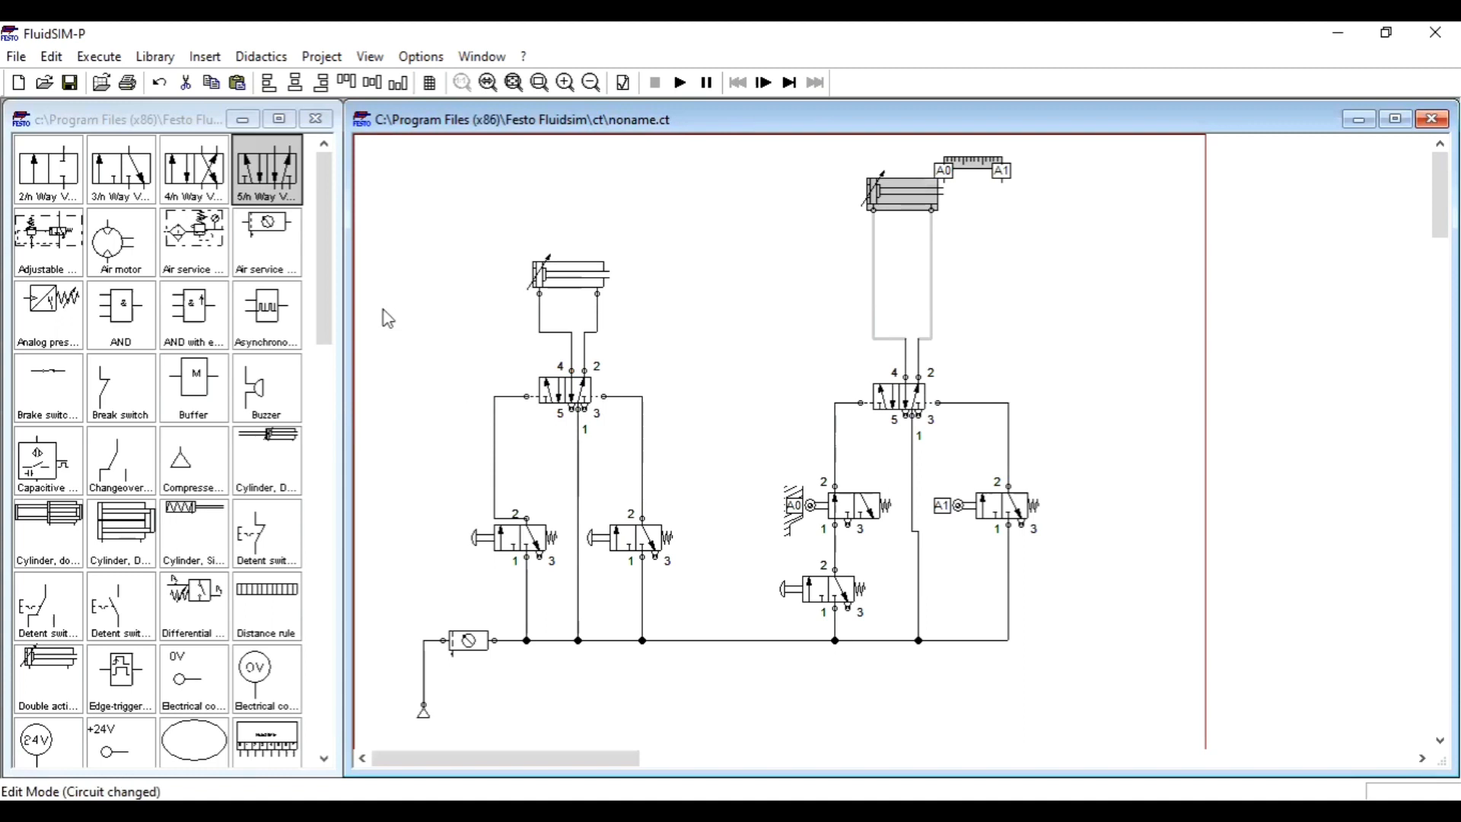
# Add a one-way flow control valve between the two circuits and set its opening level to 50%.
pyautogui.scroll(-2, 135, 343)
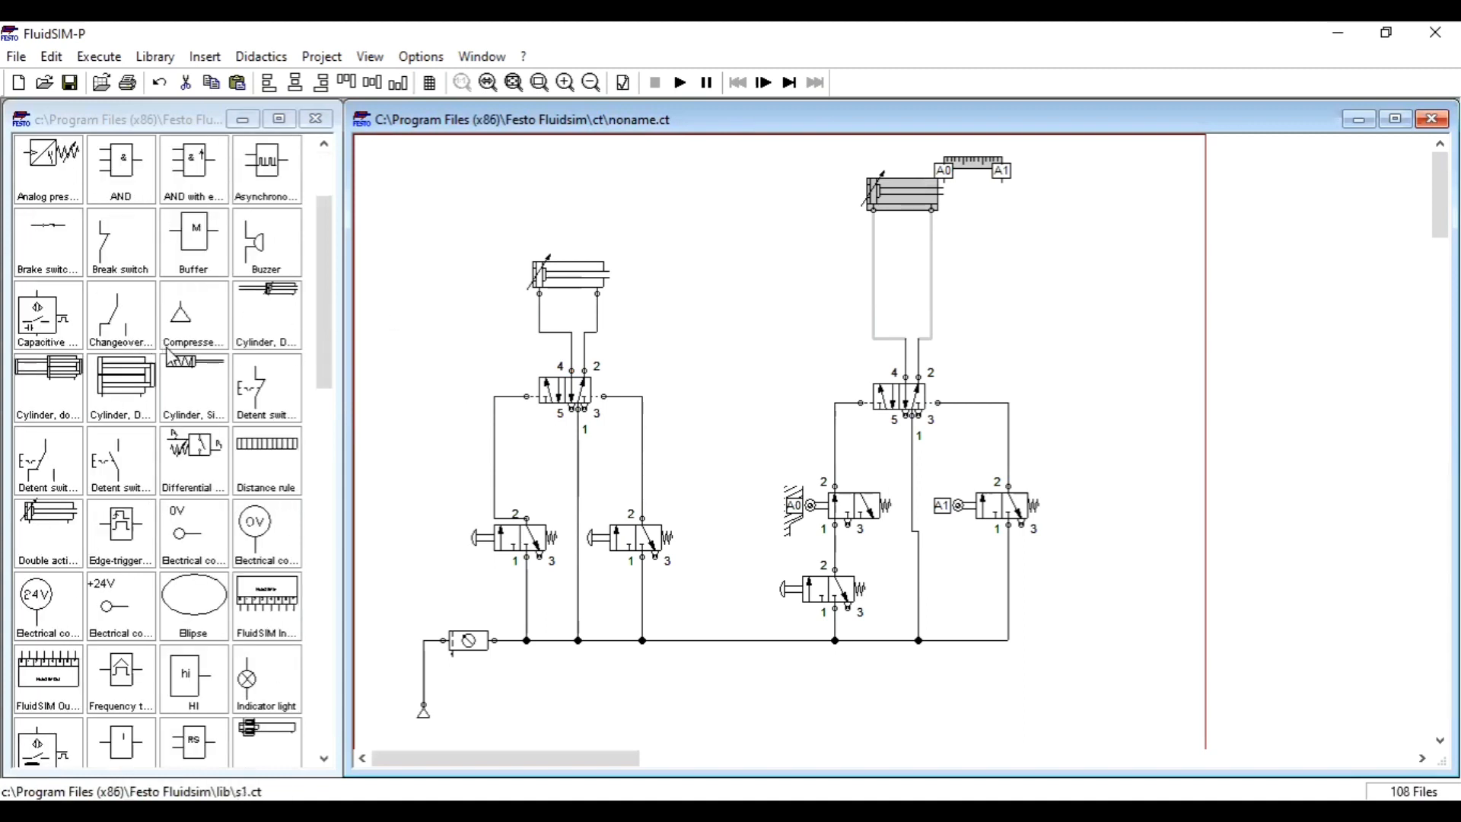
pyautogui.scroll(-2, 167, 354)
pyautogui.scroll(-2, 207, 396)
pyautogui.scroll(-2, 209, 399)
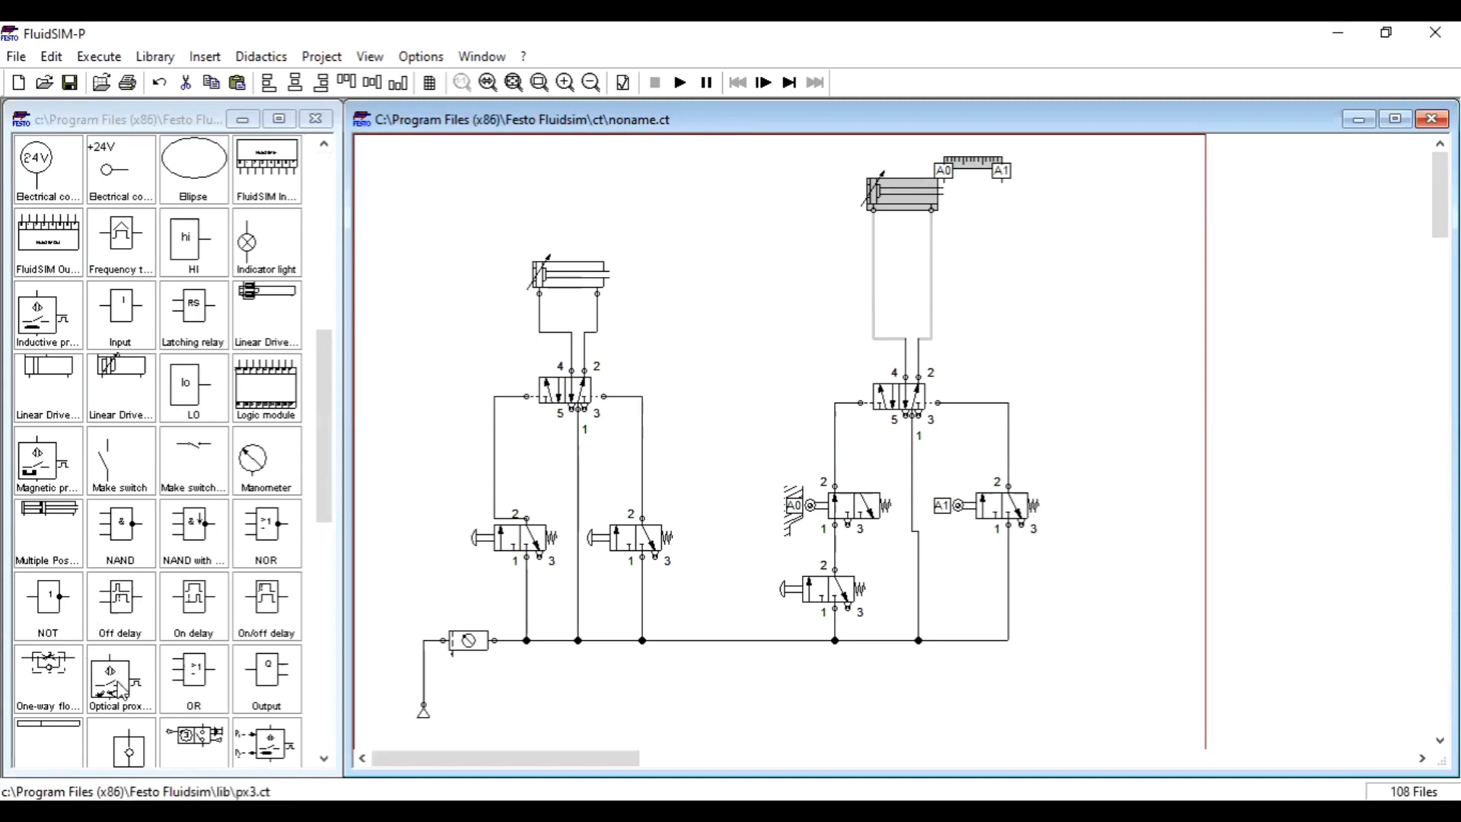
pyautogui.moveTo(35, 696); pyautogui.dragTo(777, 303)
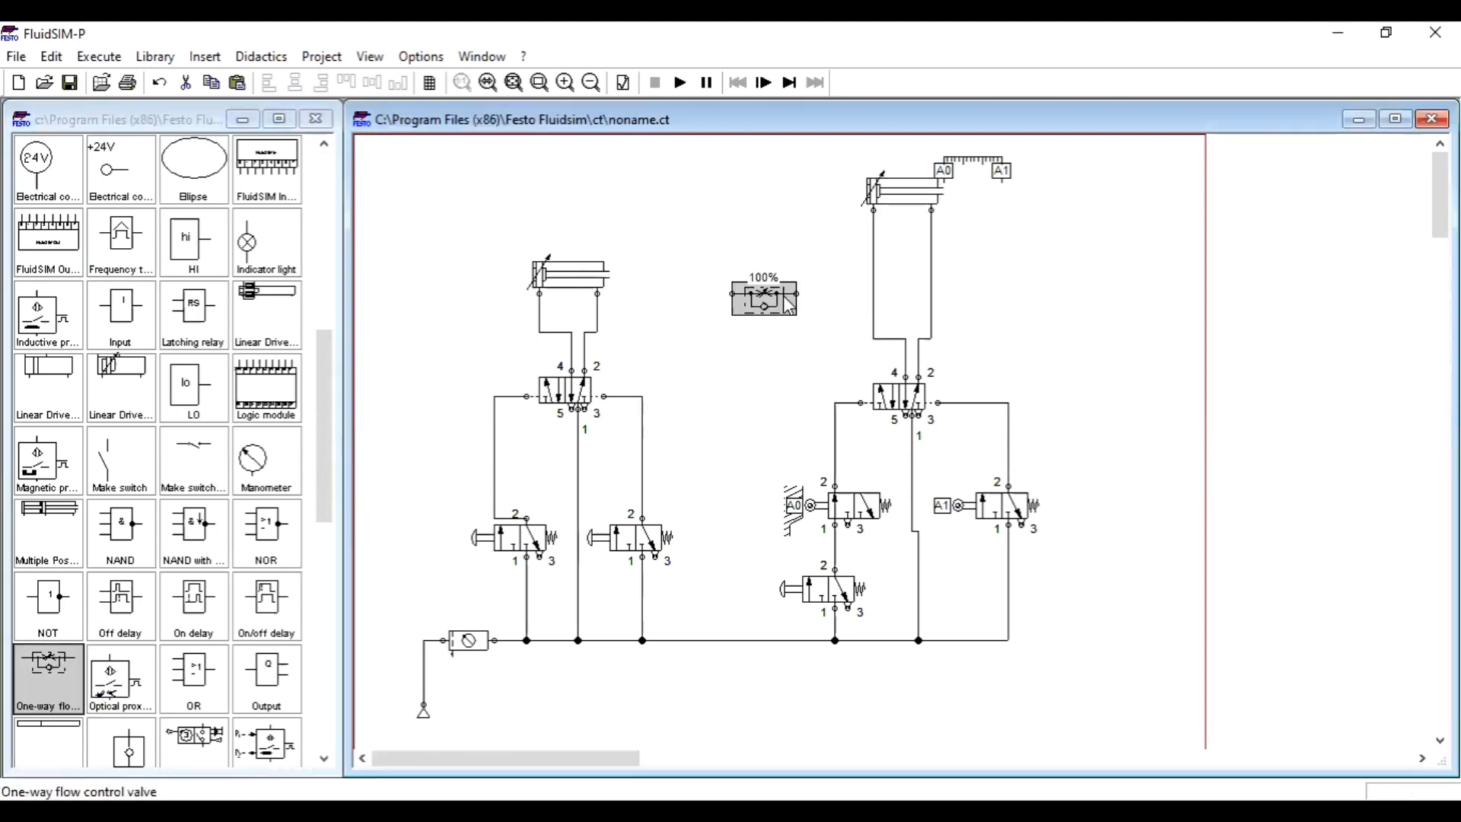
pyautogui.doubleClick(773, 306)
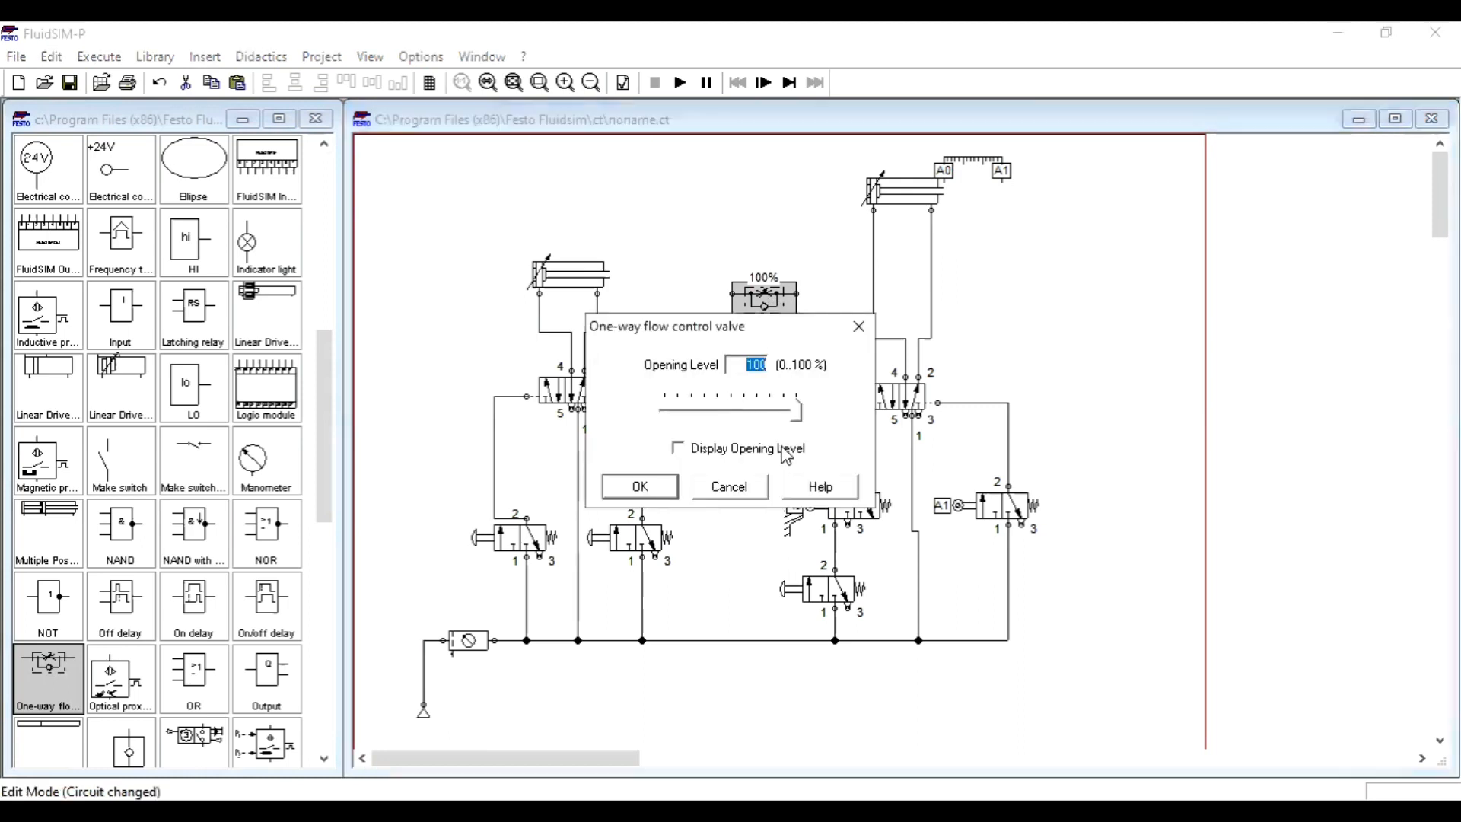
pyautogui.write('50')
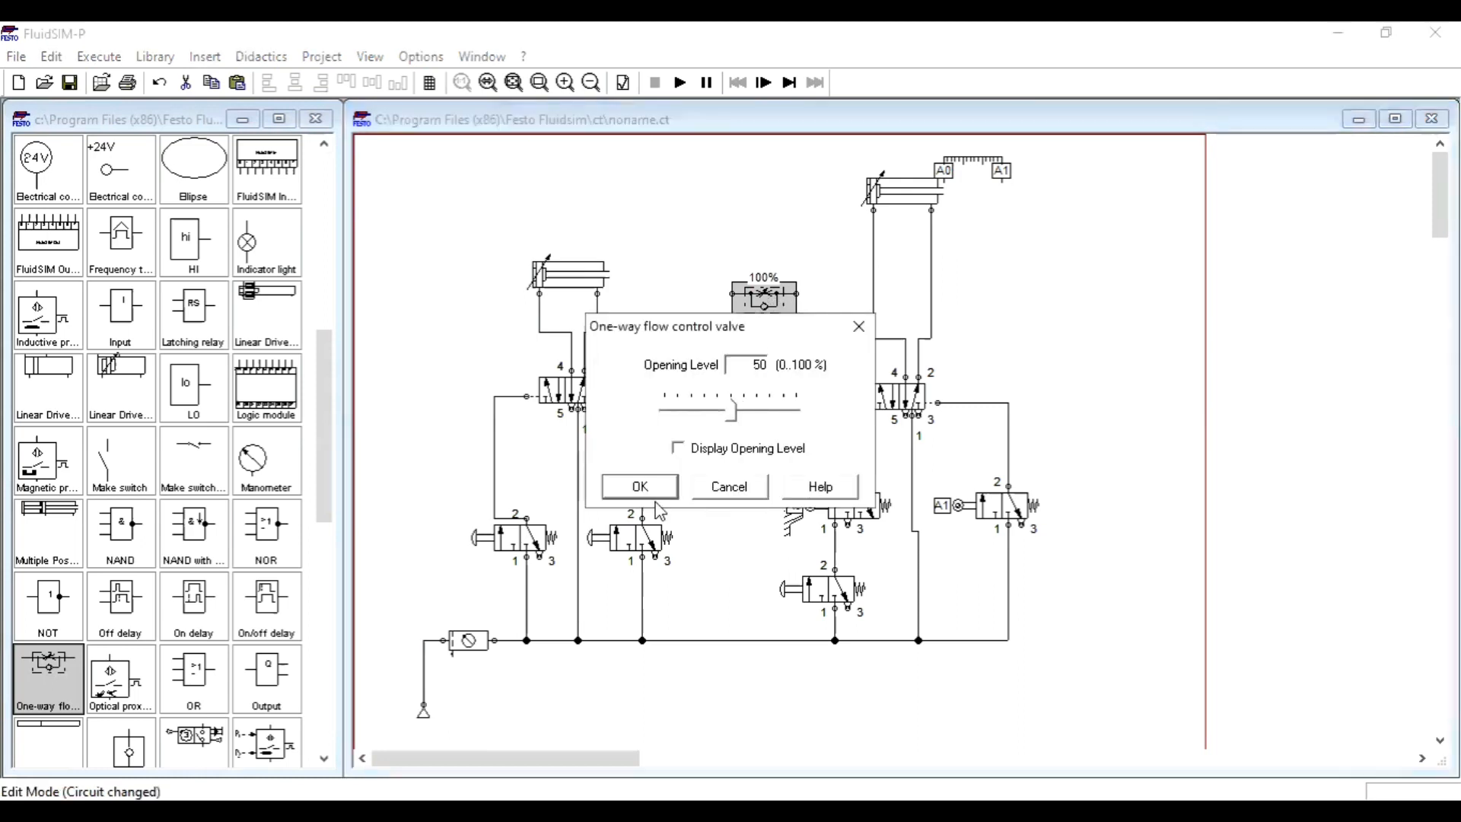
pyautogui.click(640, 487)
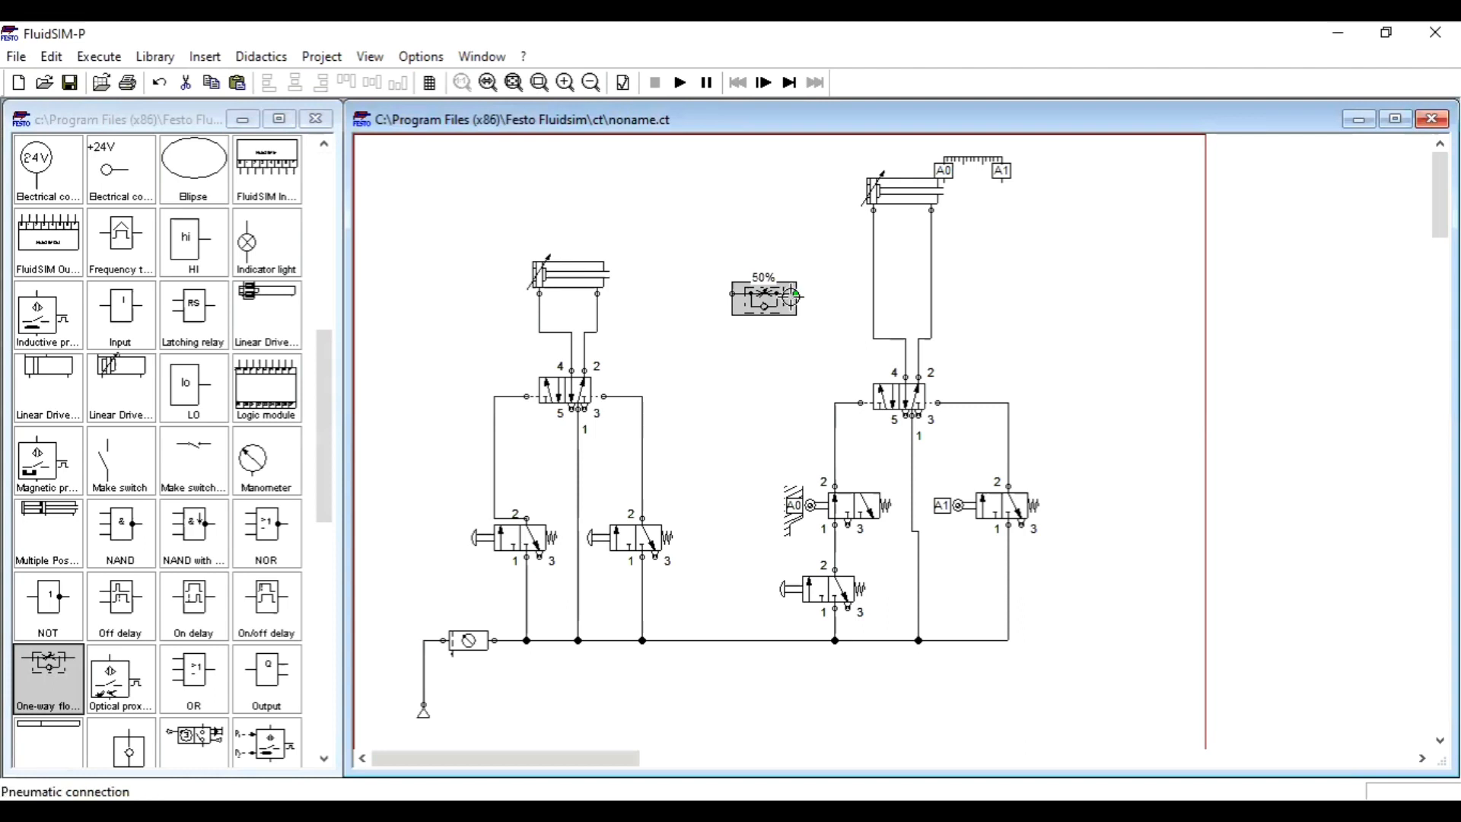
# Rotate the one-way flow control valve by 90°.
pyautogui.moveTo(793, 293); pyautogui.dragTo(763, 344)
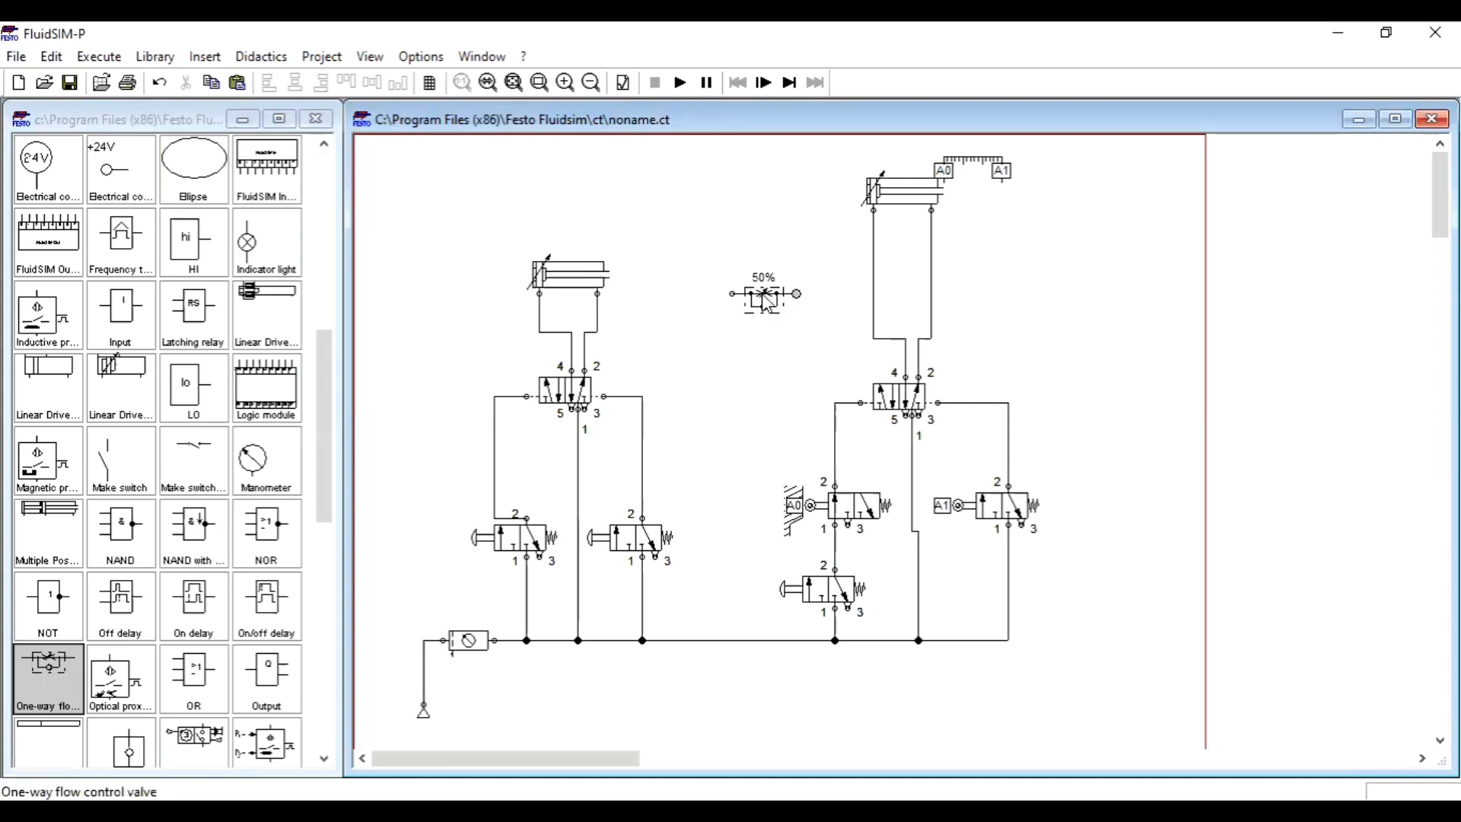
pyautogui.rightClick(763, 294)
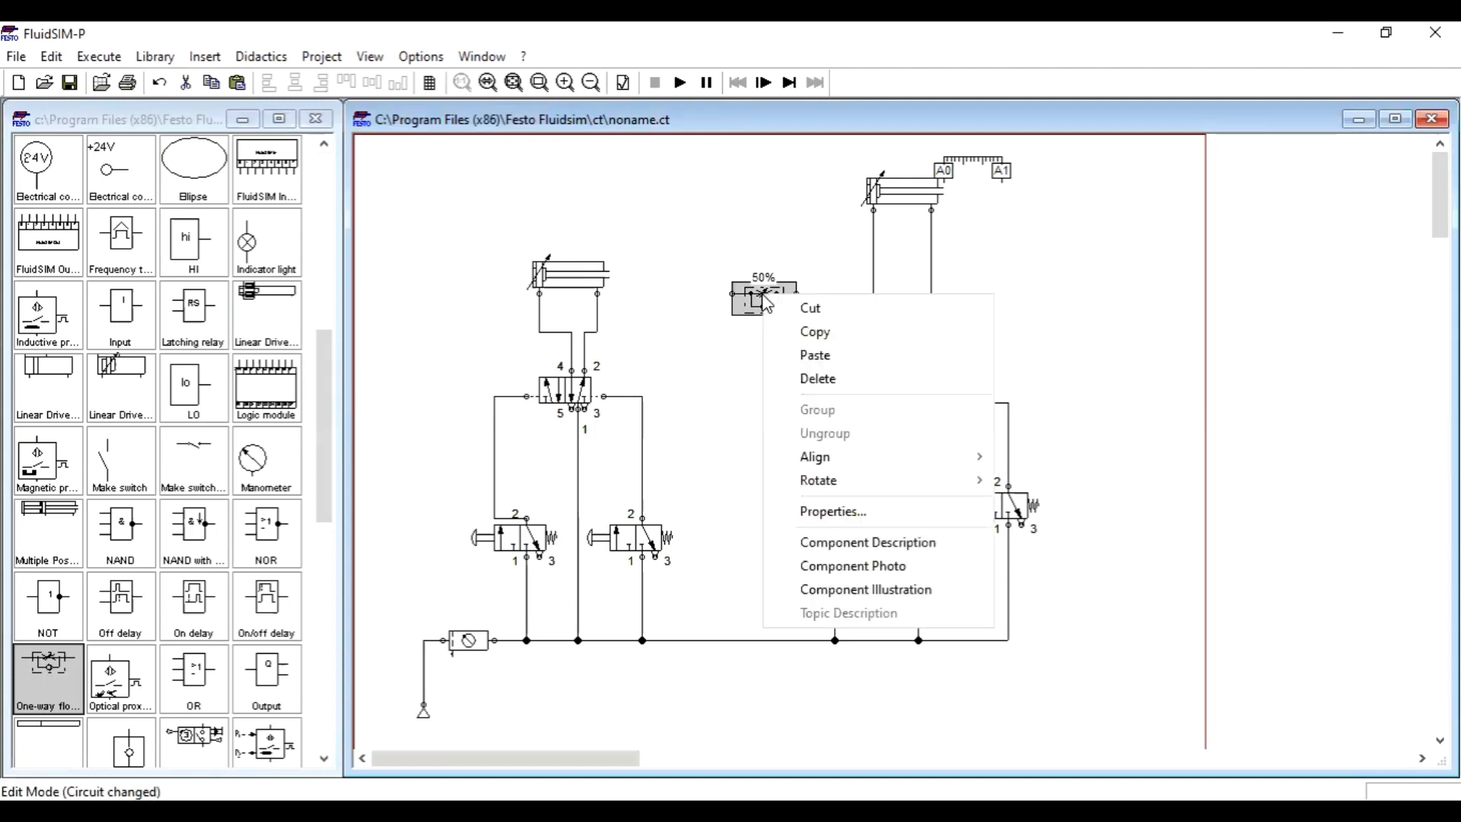
pyautogui.moveTo(825, 481)
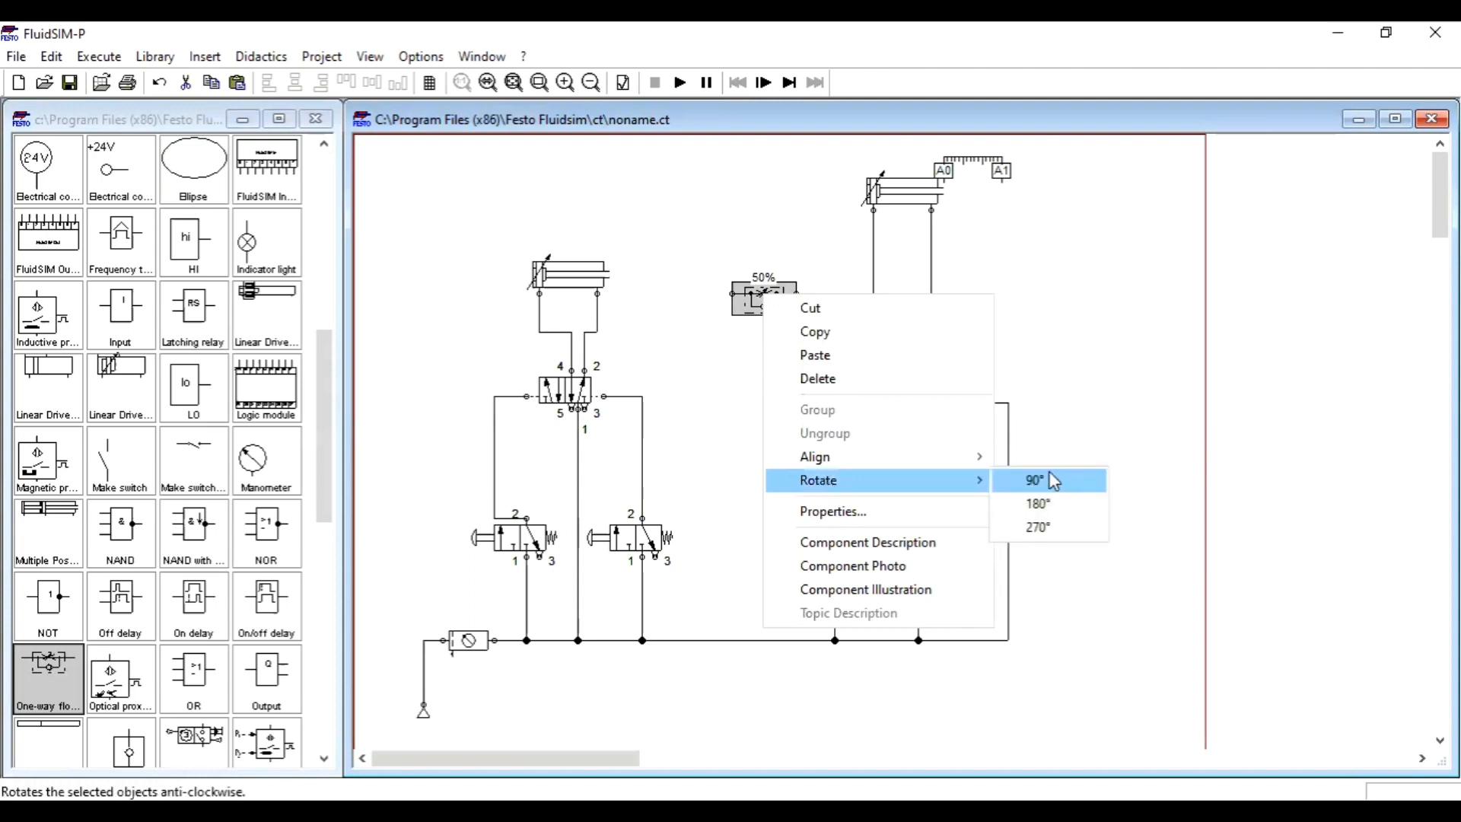
pyautogui.click(1054, 481)
pyautogui.click(990, 312)
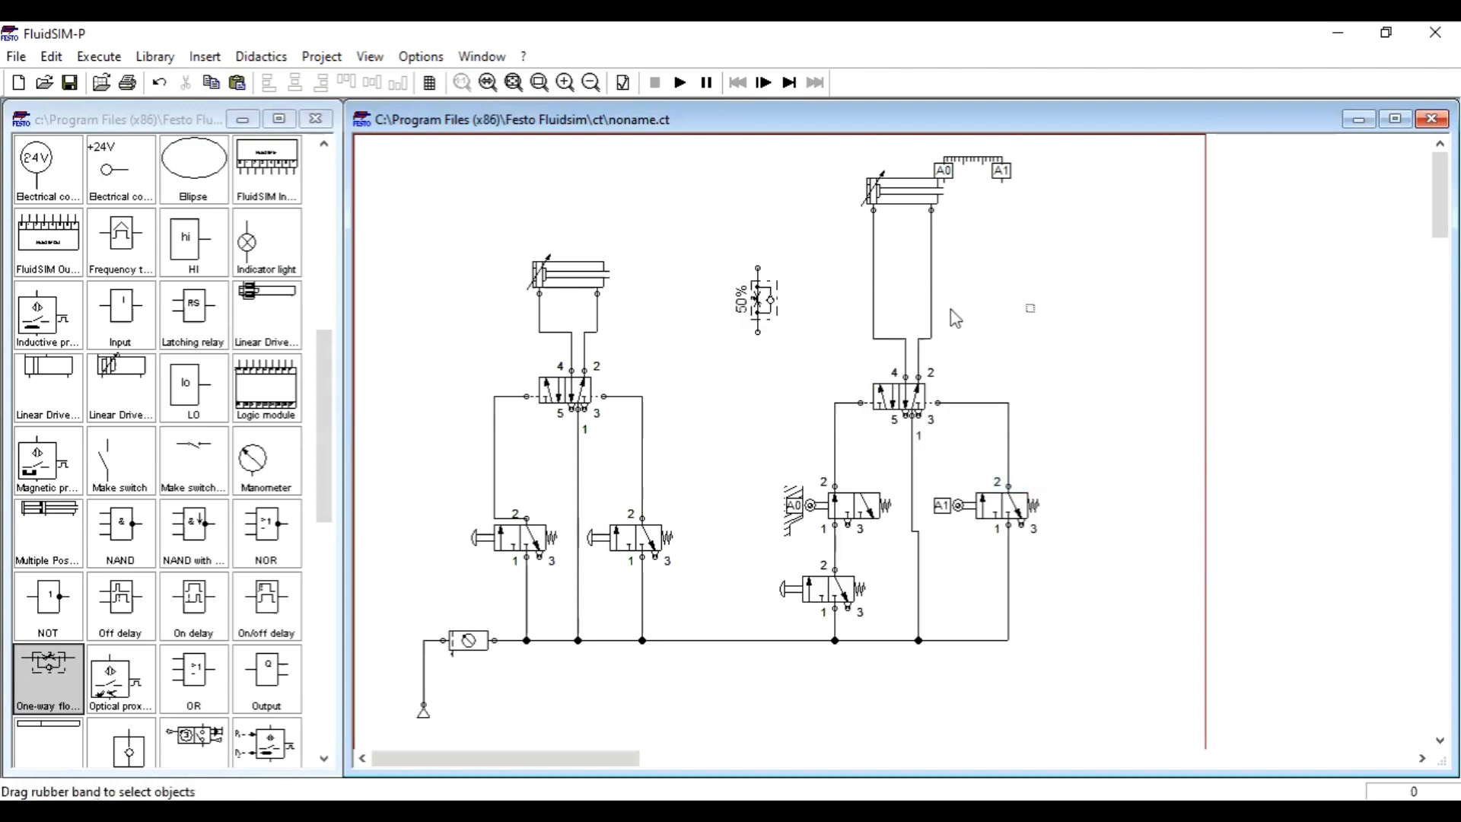
# Delete the two lines between the second circuit's cylinder and its 5/n way valve.
pyautogui.click(873, 298)
pyautogui.press('Delete')
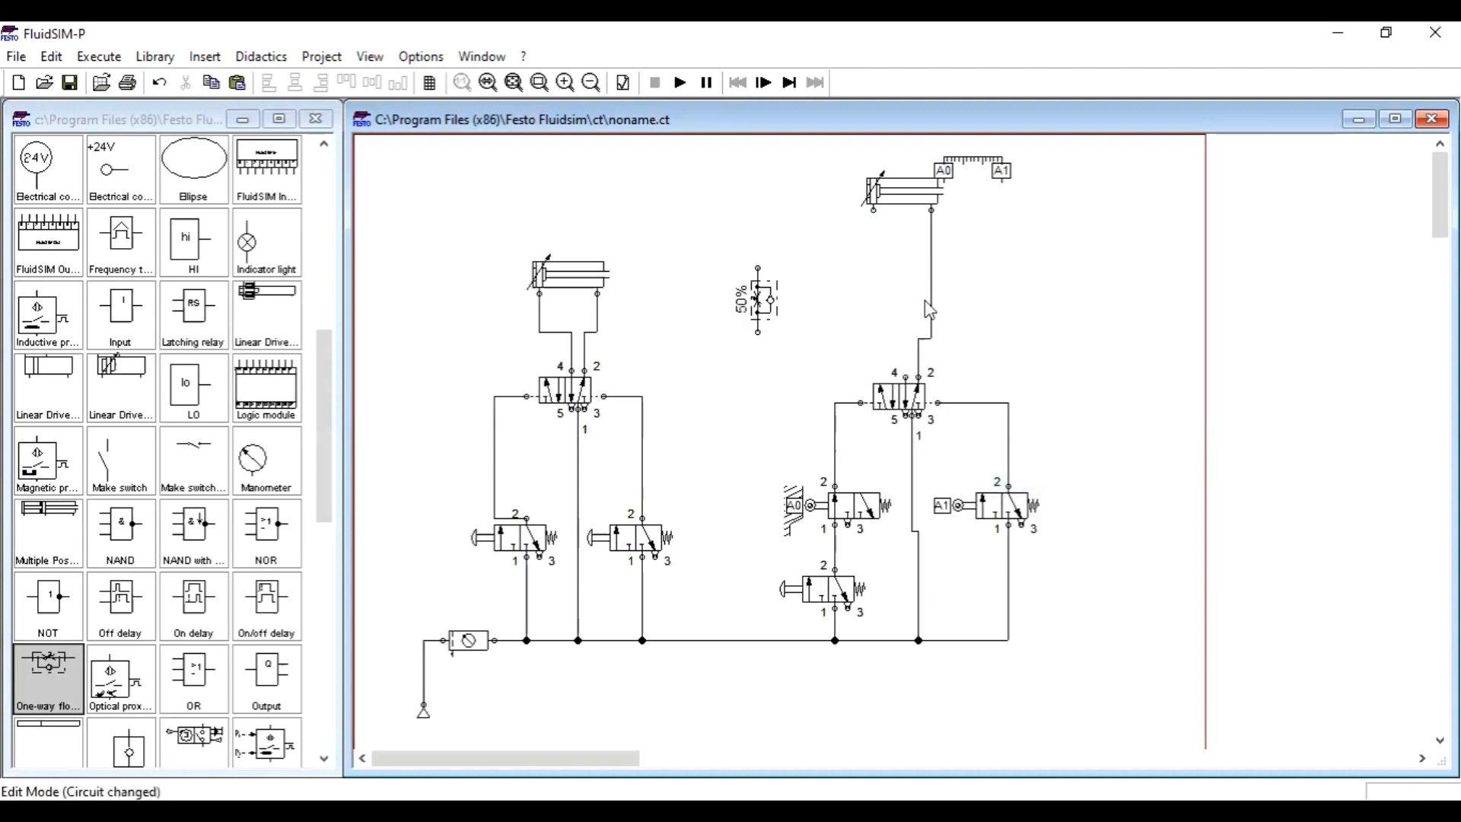
pyautogui.click(930, 308)
pyautogui.press('Delete')
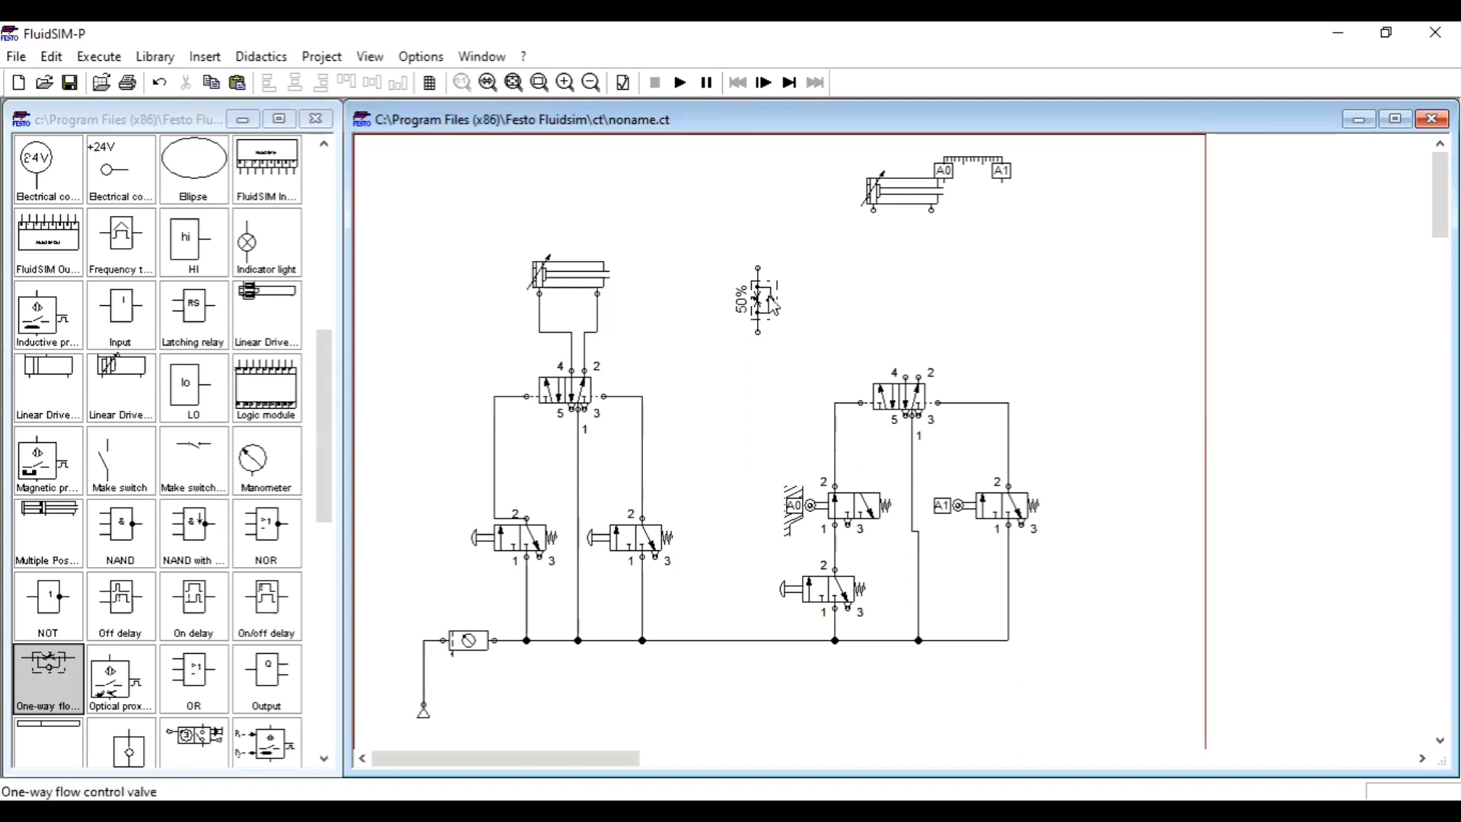
# Move the flow control valve below the second cylinder and place a copy of it alongside.
pyautogui.moveTo(773, 304); pyautogui.dragTo(894, 289)
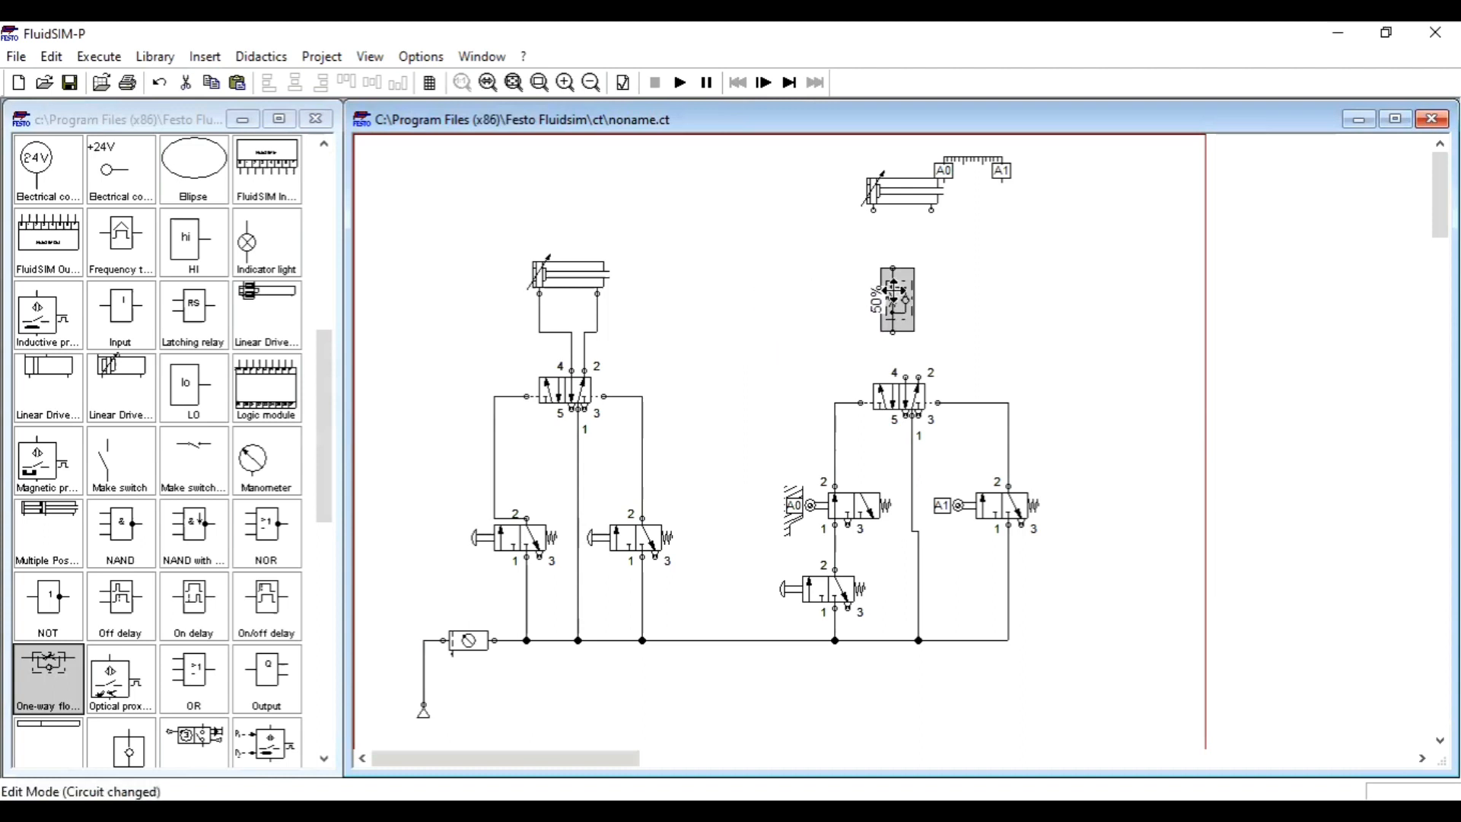
pyautogui.hotkey('ctrl', 'c')
pyautogui.hotkey('ctrl', 'v')
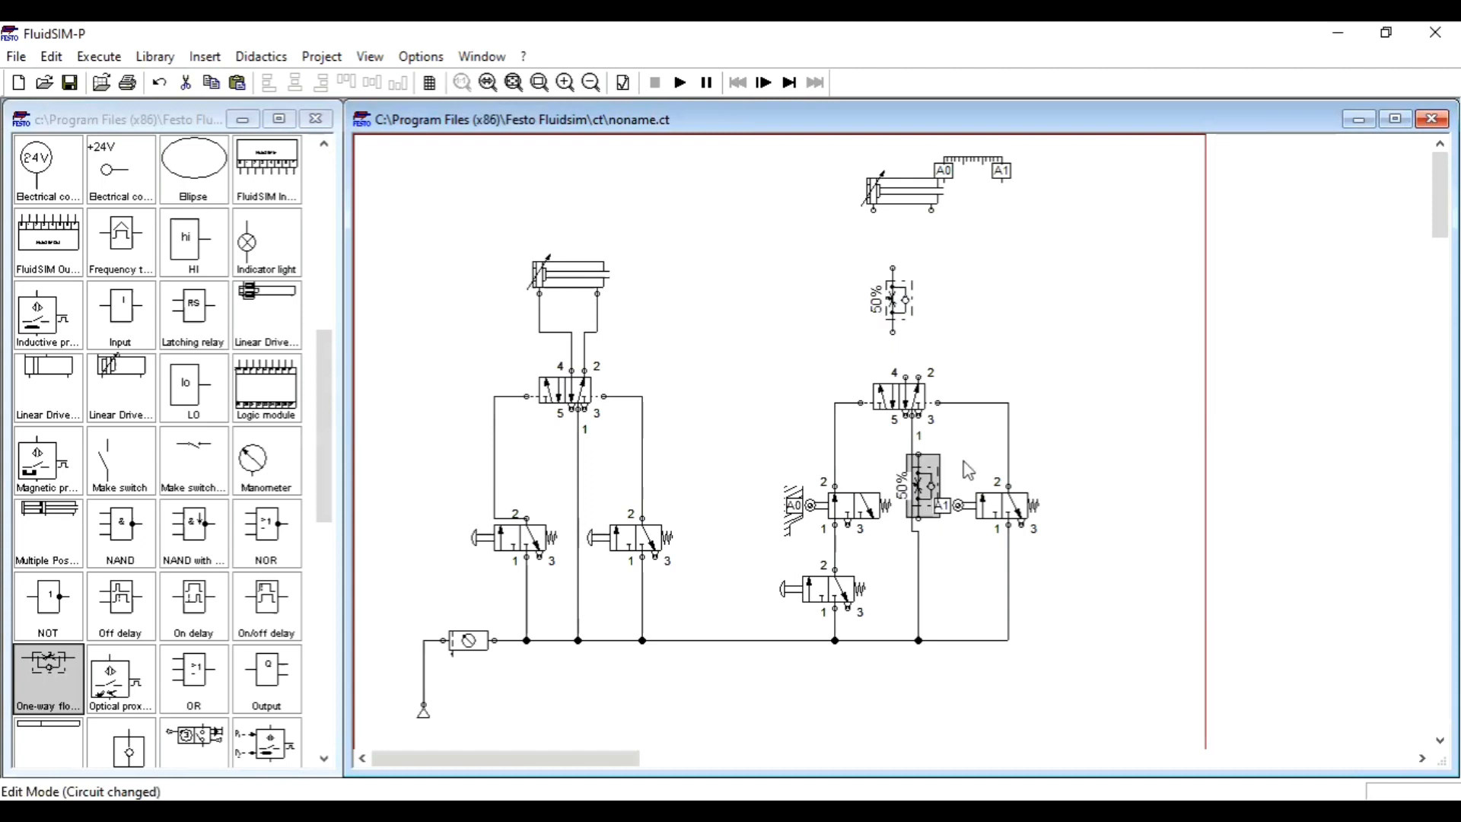
pyautogui.moveTo(940, 460); pyautogui.dragTo(888, 300)
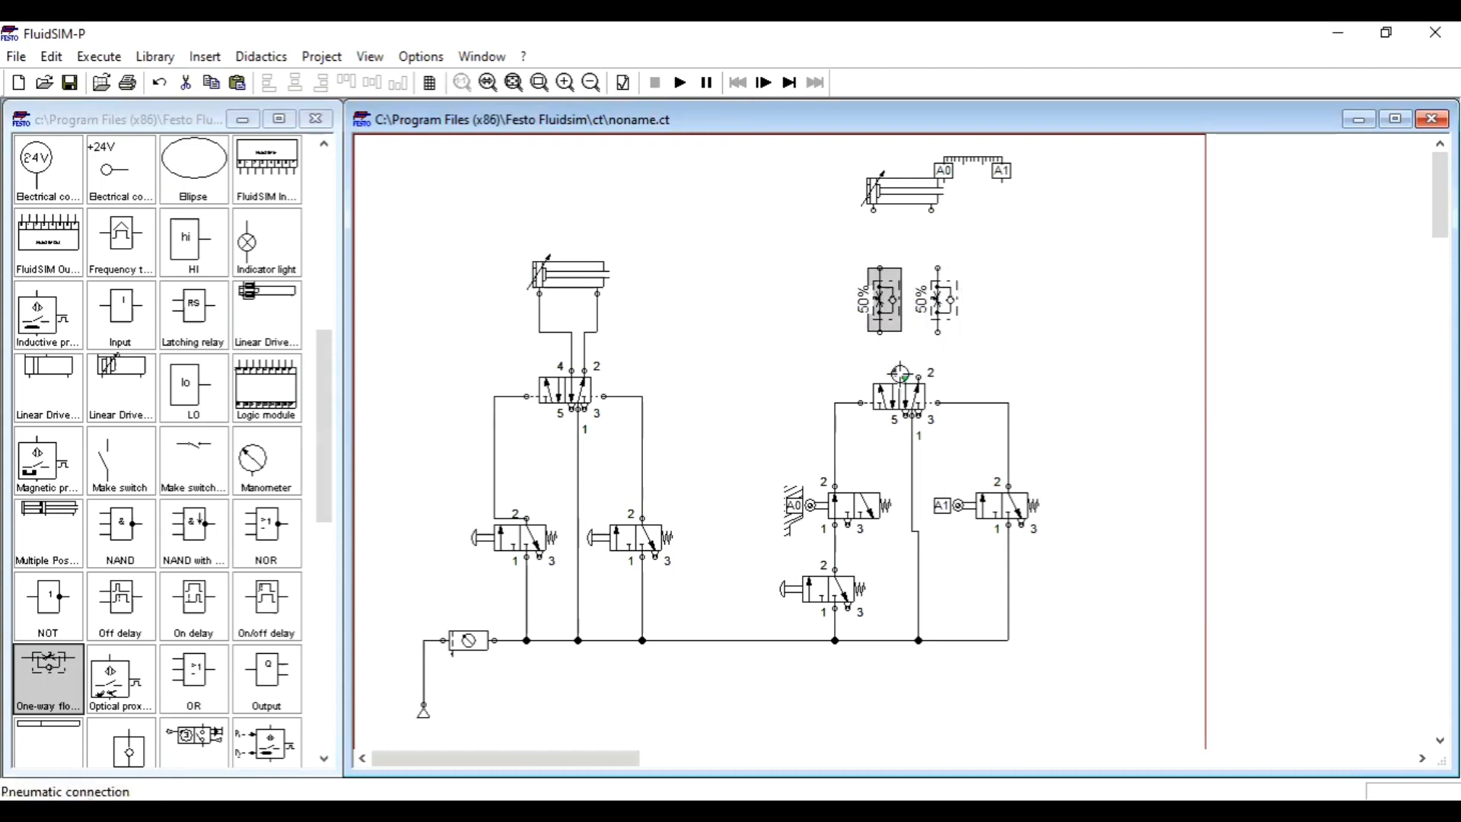
# Connect ports 4 and 2 of the second 5/n way valve through the two flow control valves to the cylinder's ports.
pyautogui.moveTo(906, 377); pyautogui.dragTo(880, 332)
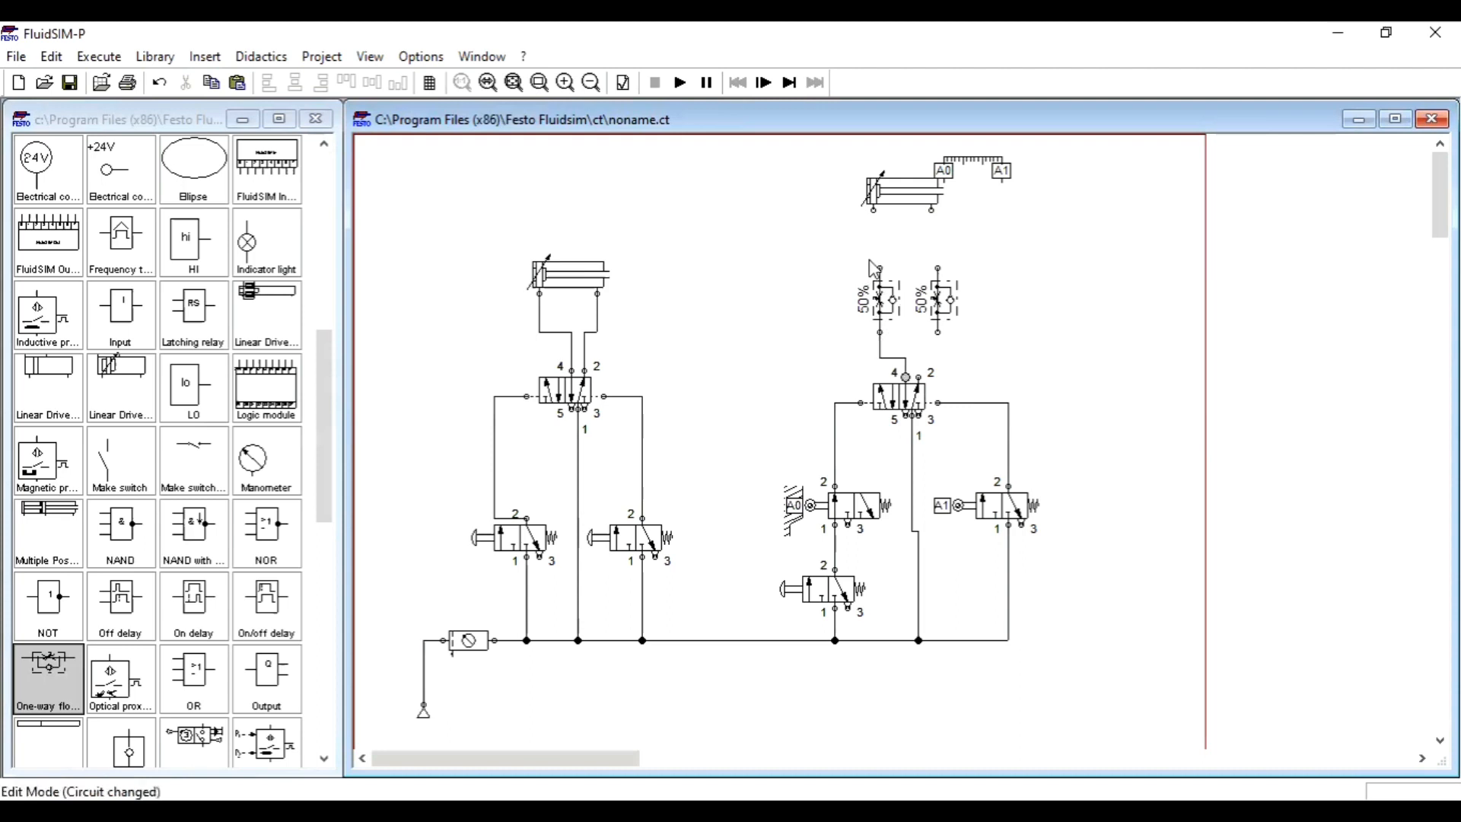
pyautogui.moveTo(873, 207); pyautogui.dragTo(880, 268)
pyautogui.moveTo(918, 377); pyautogui.dragTo(936, 330)
pyautogui.moveTo(938, 268); pyautogui.dragTo(932, 208)
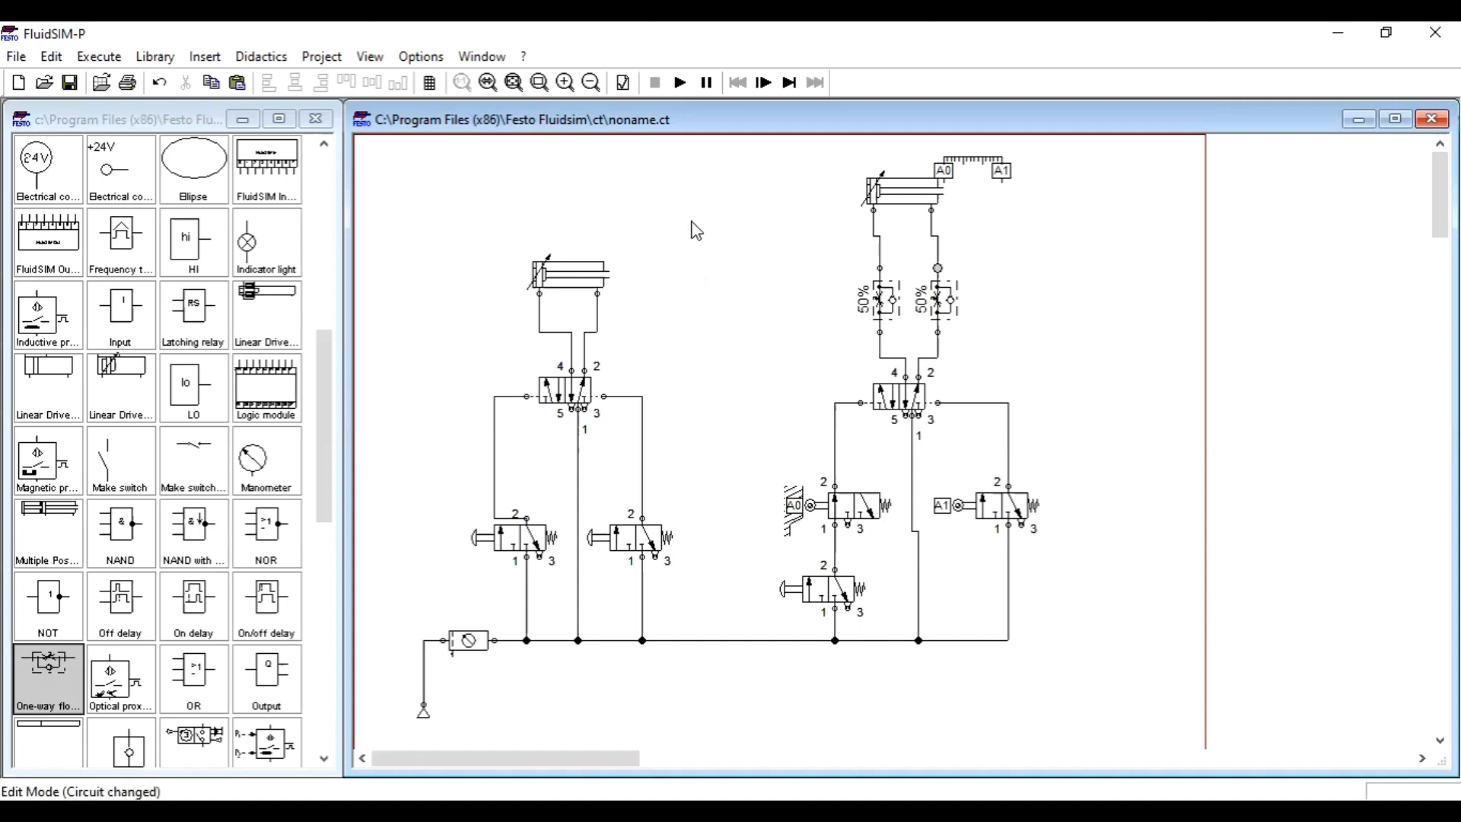
# Simulate the second circuit with its flow control valves by actuating the pushbutton valve, and stop the simulation.
pyautogui.press('F9')
pyautogui.click(845, 588)
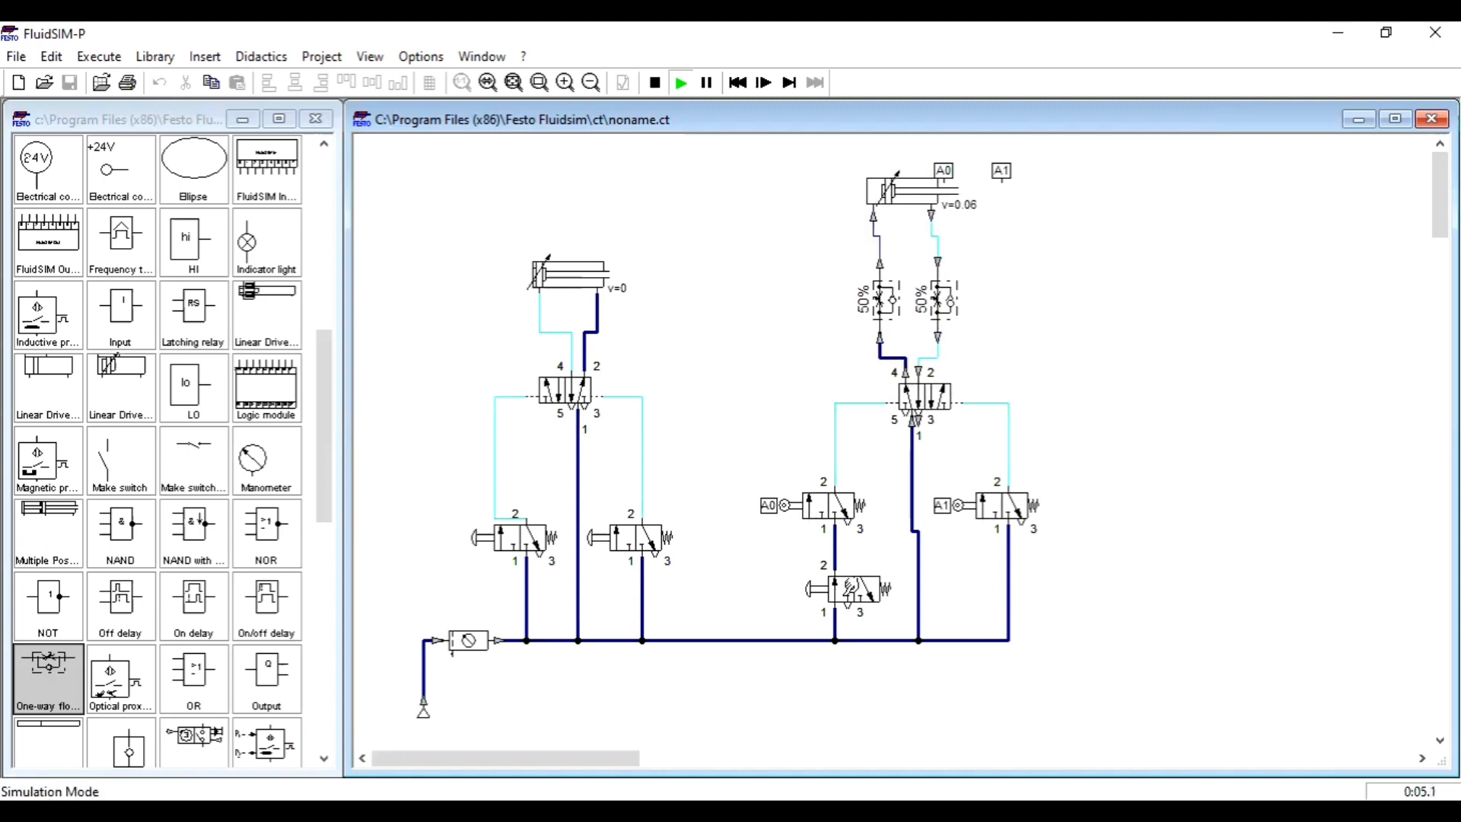
pyautogui.click(850, 587)
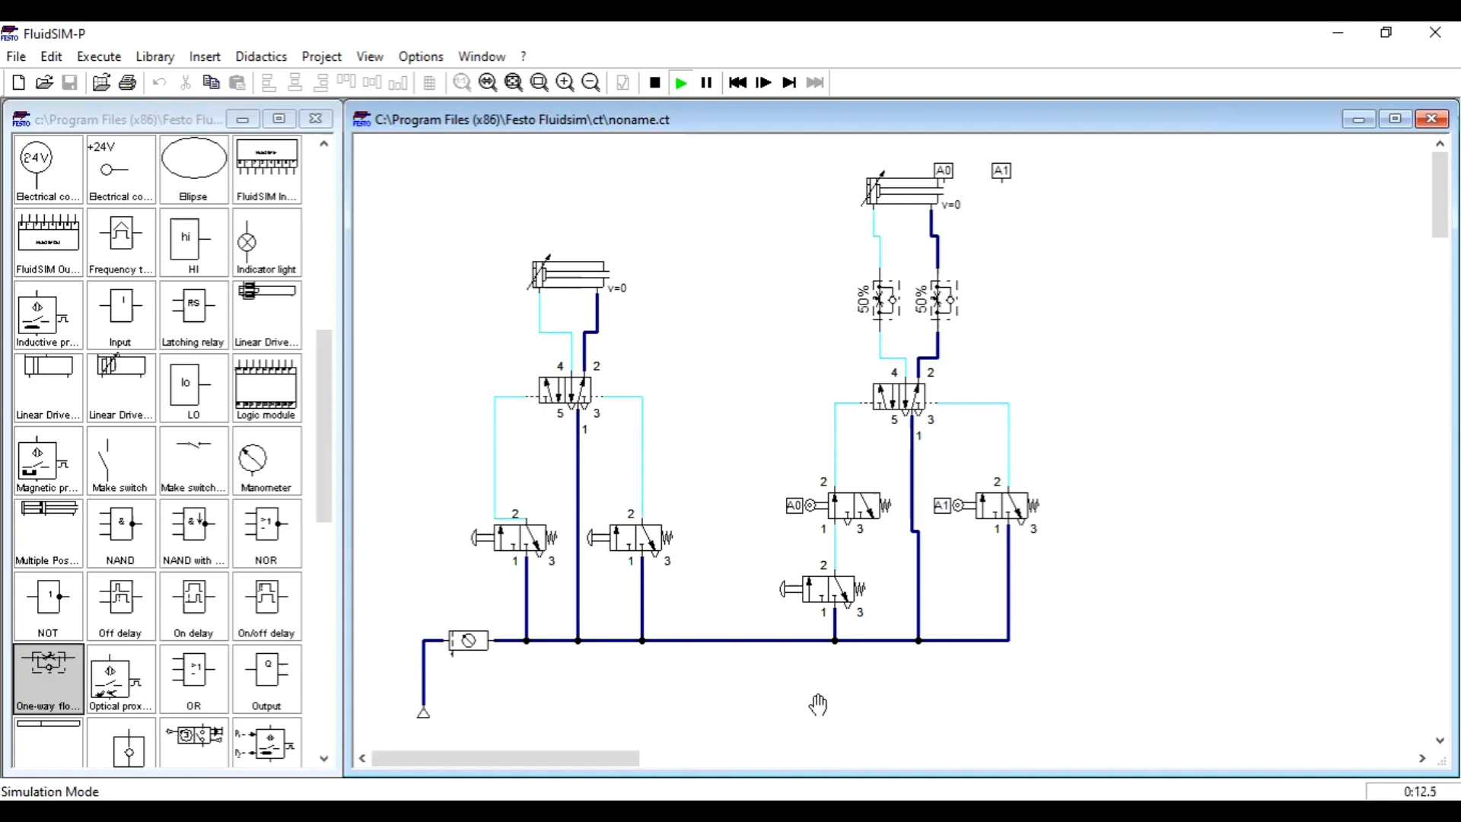
pyautogui.press('F5')
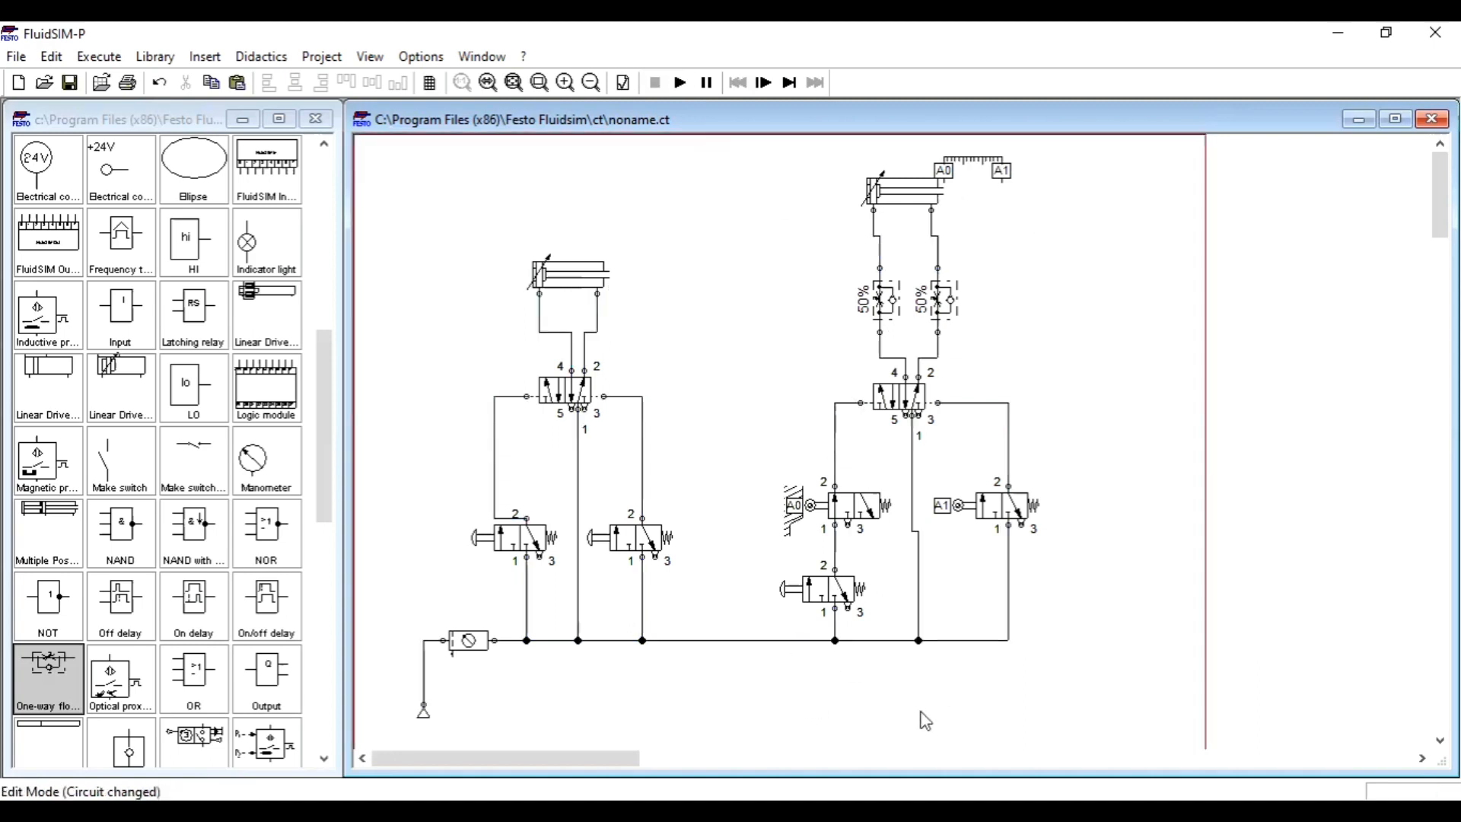
# Change the manual actuation of the second circuit's lower 3/n way valve from a plain pushbutton to a pushbutton with detent.
pyautogui.click(815, 586)
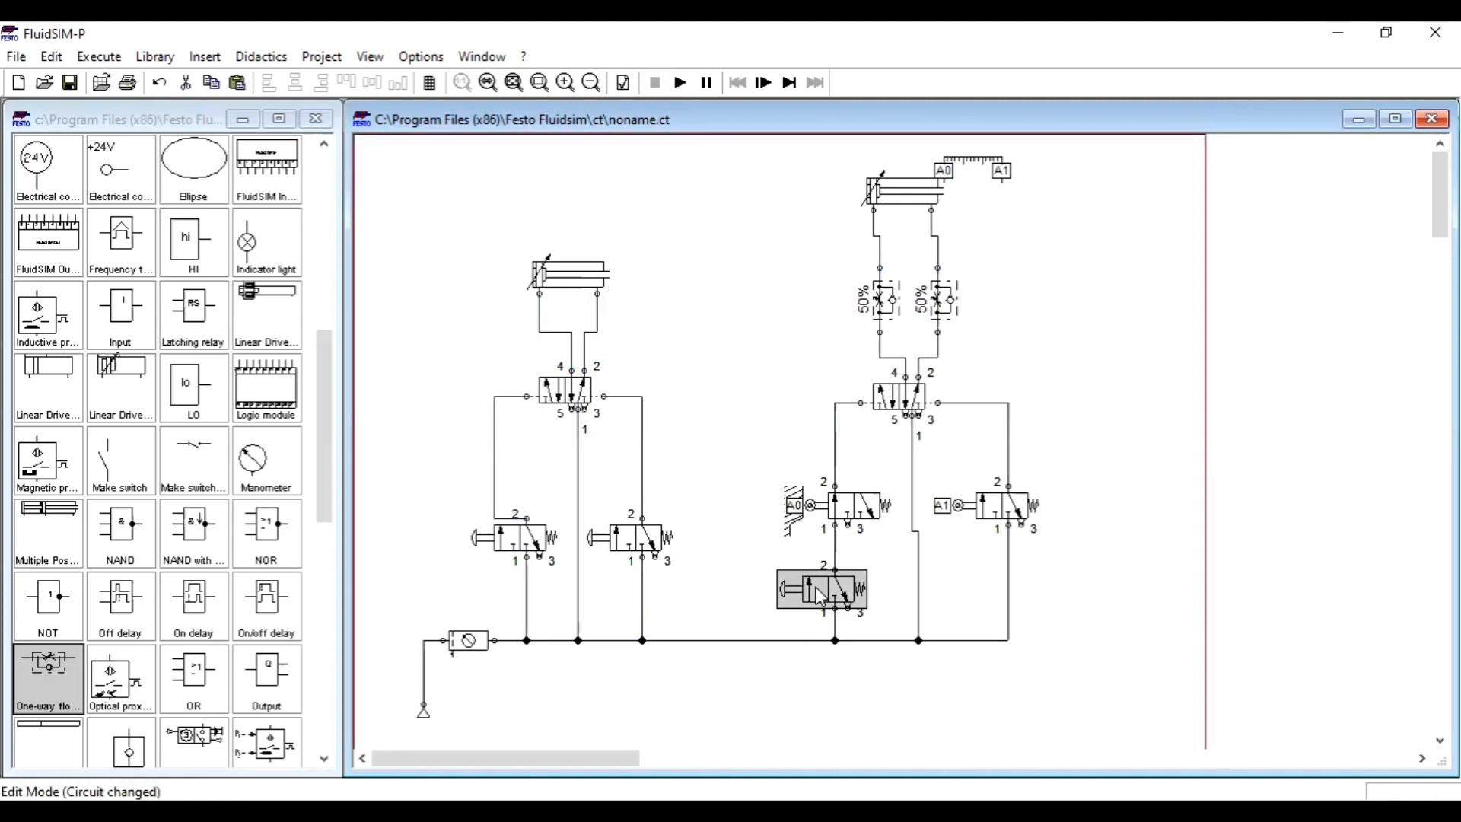
pyautogui.doubleClick(815, 587)
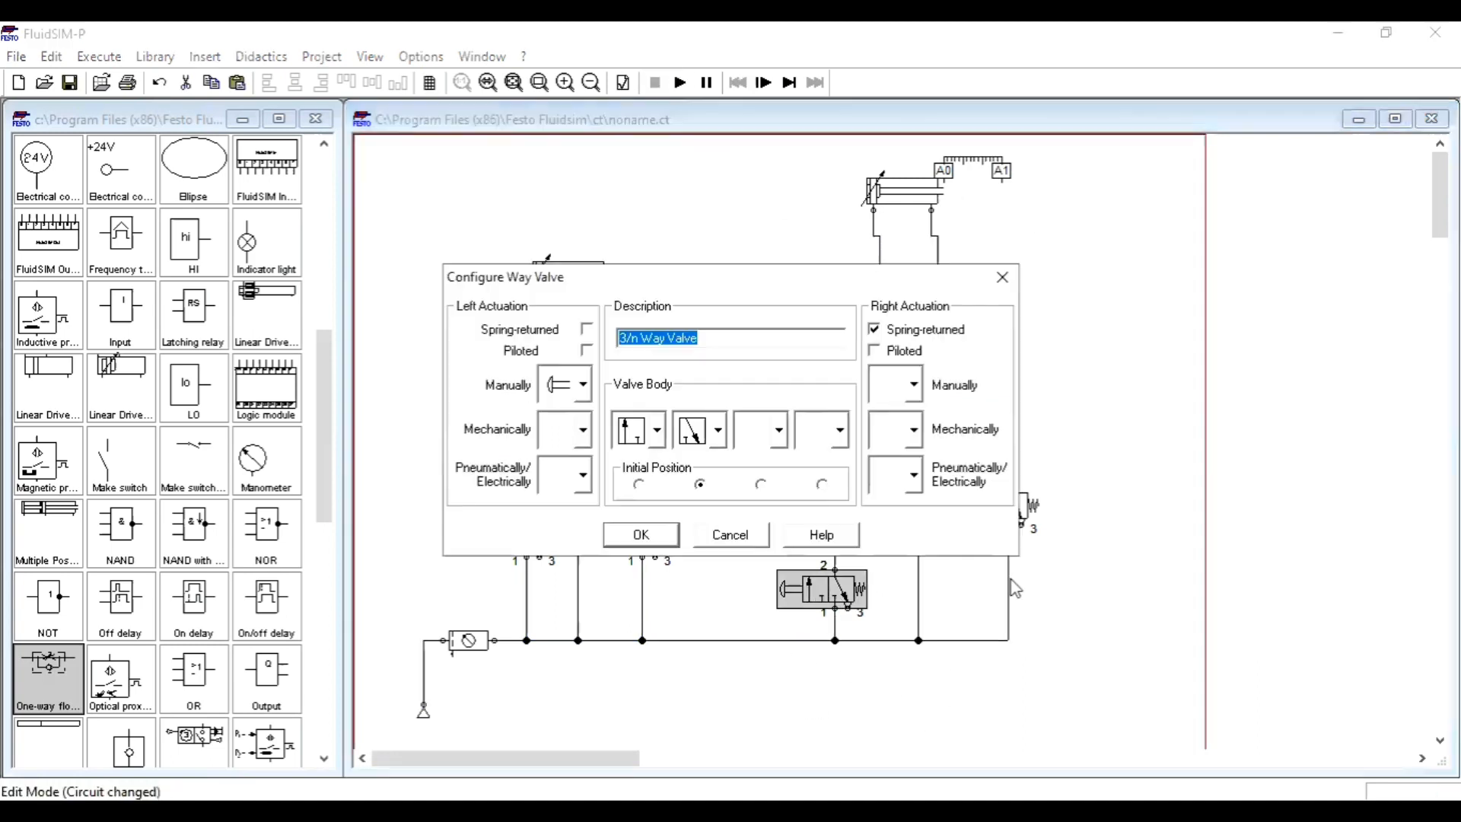
pyautogui.click(583, 387)
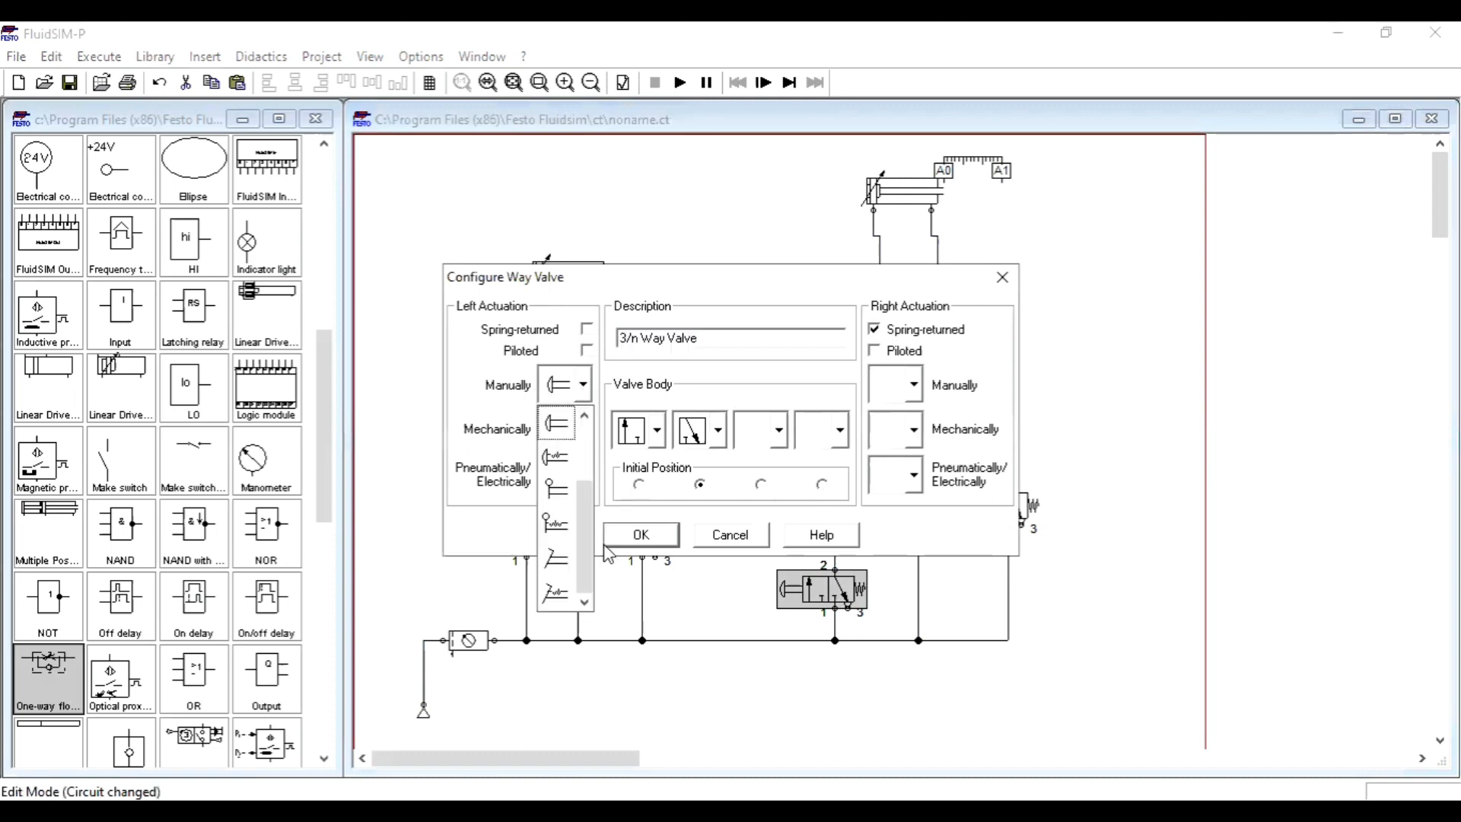
pyautogui.click(556, 457)
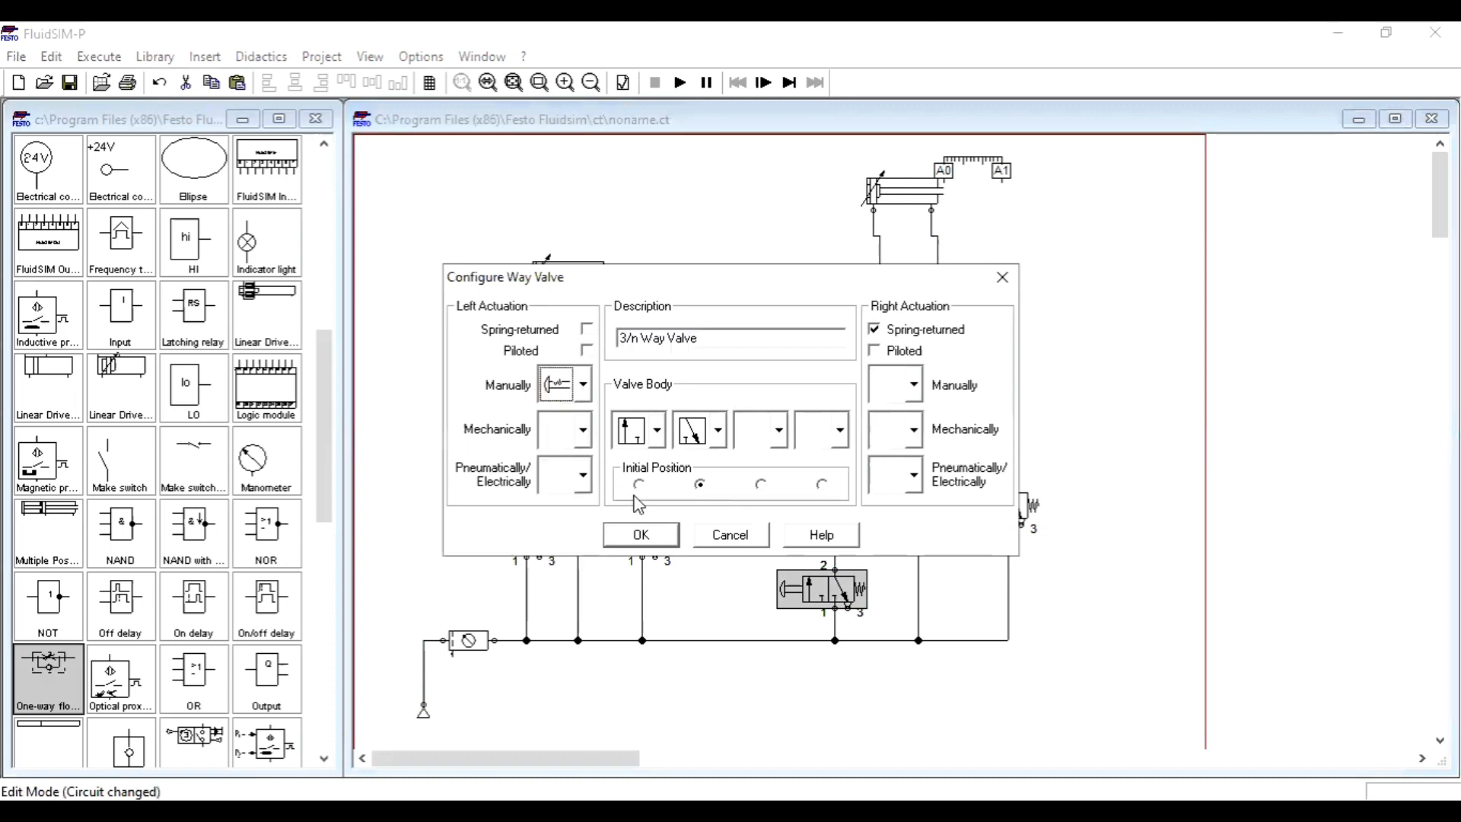
pyautogui.click(641, 536)
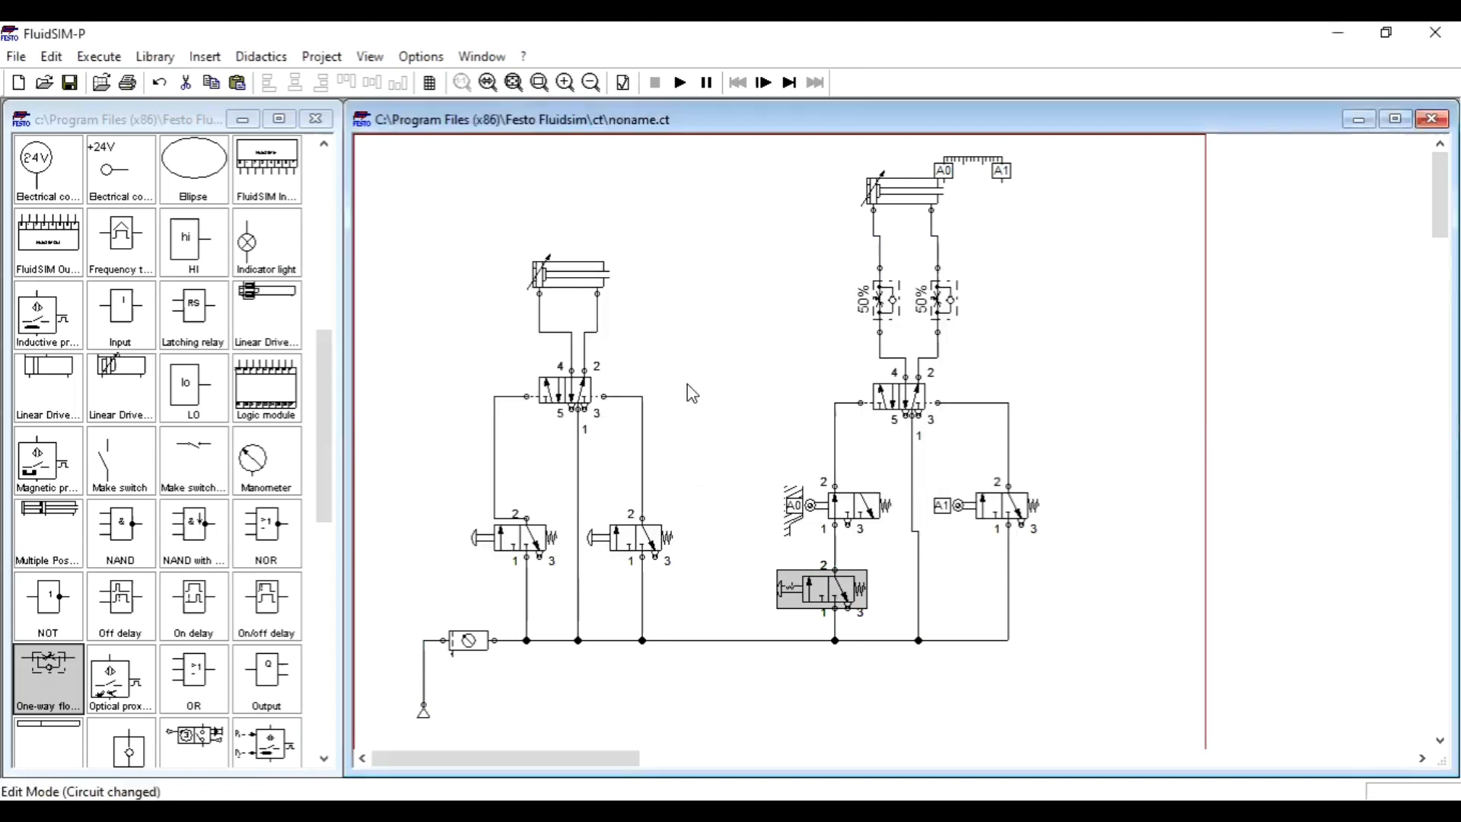
# Simulate the circuits, latching the second circuit's detented pushbutton valve on to cycle the cylinder and releasing it again.
pyautogui.click(680, 83)
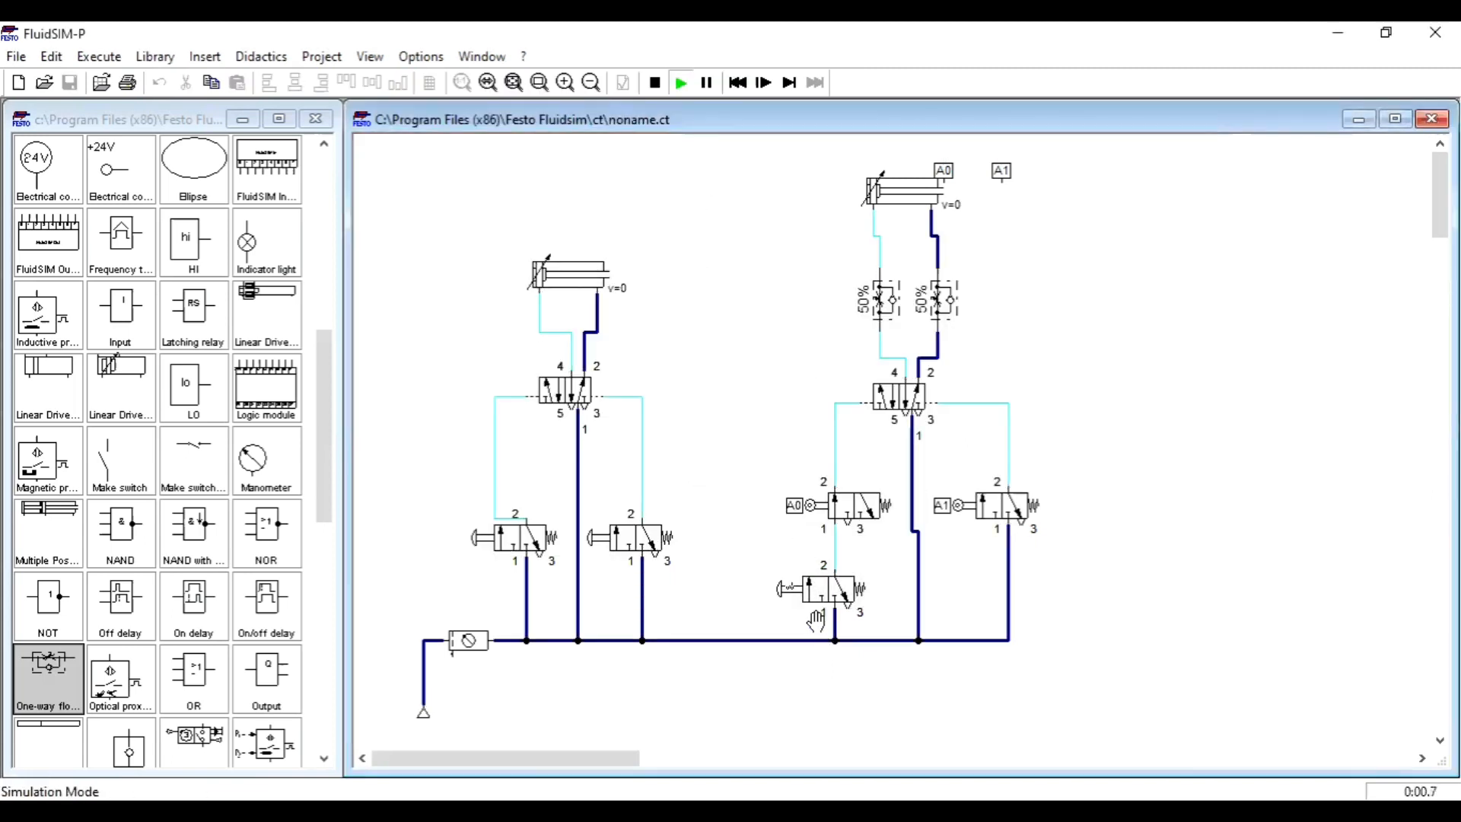
pyautogui.click(818, 576)
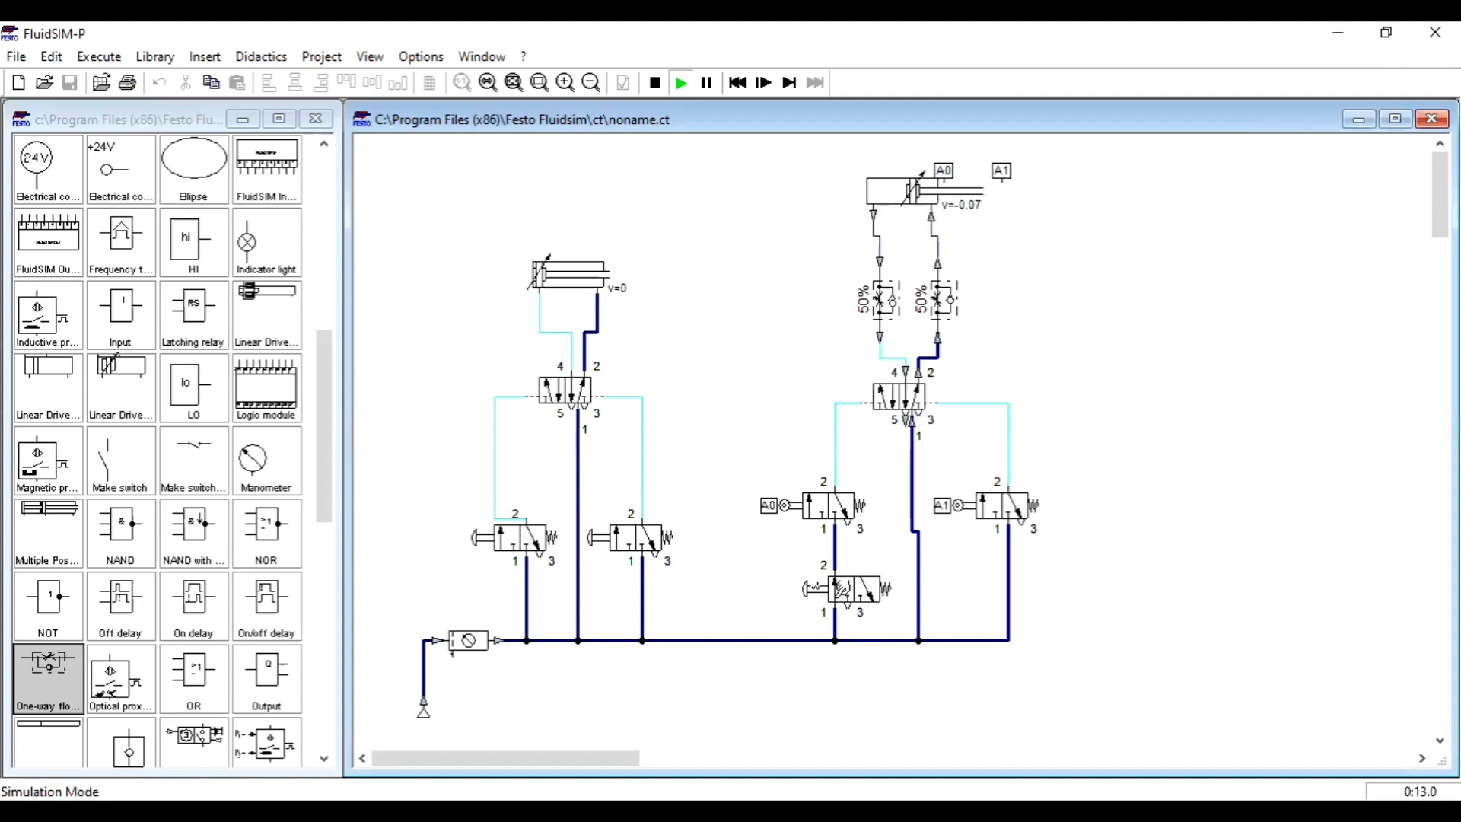
pyautogui.click(842, 589)
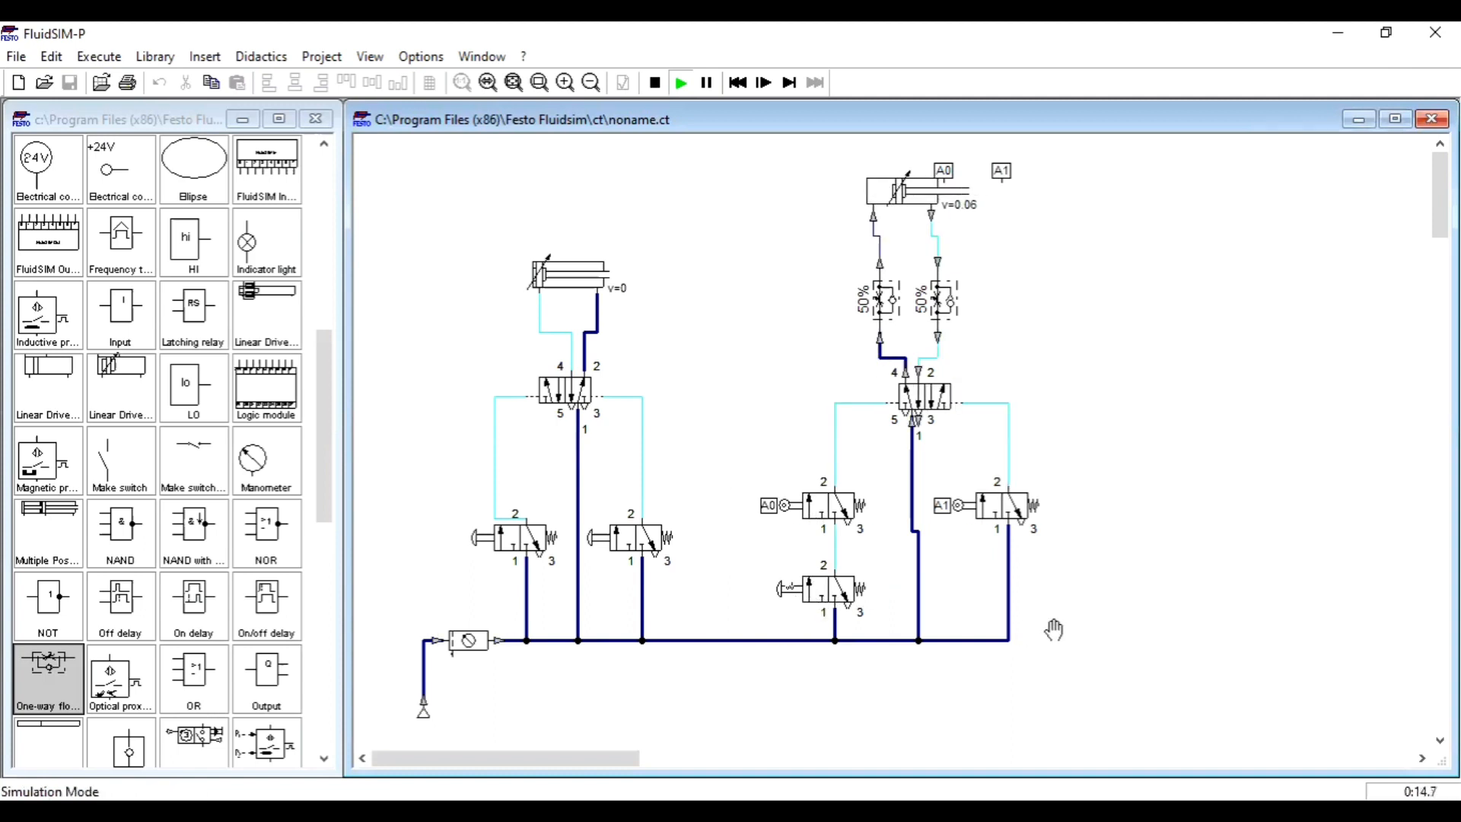